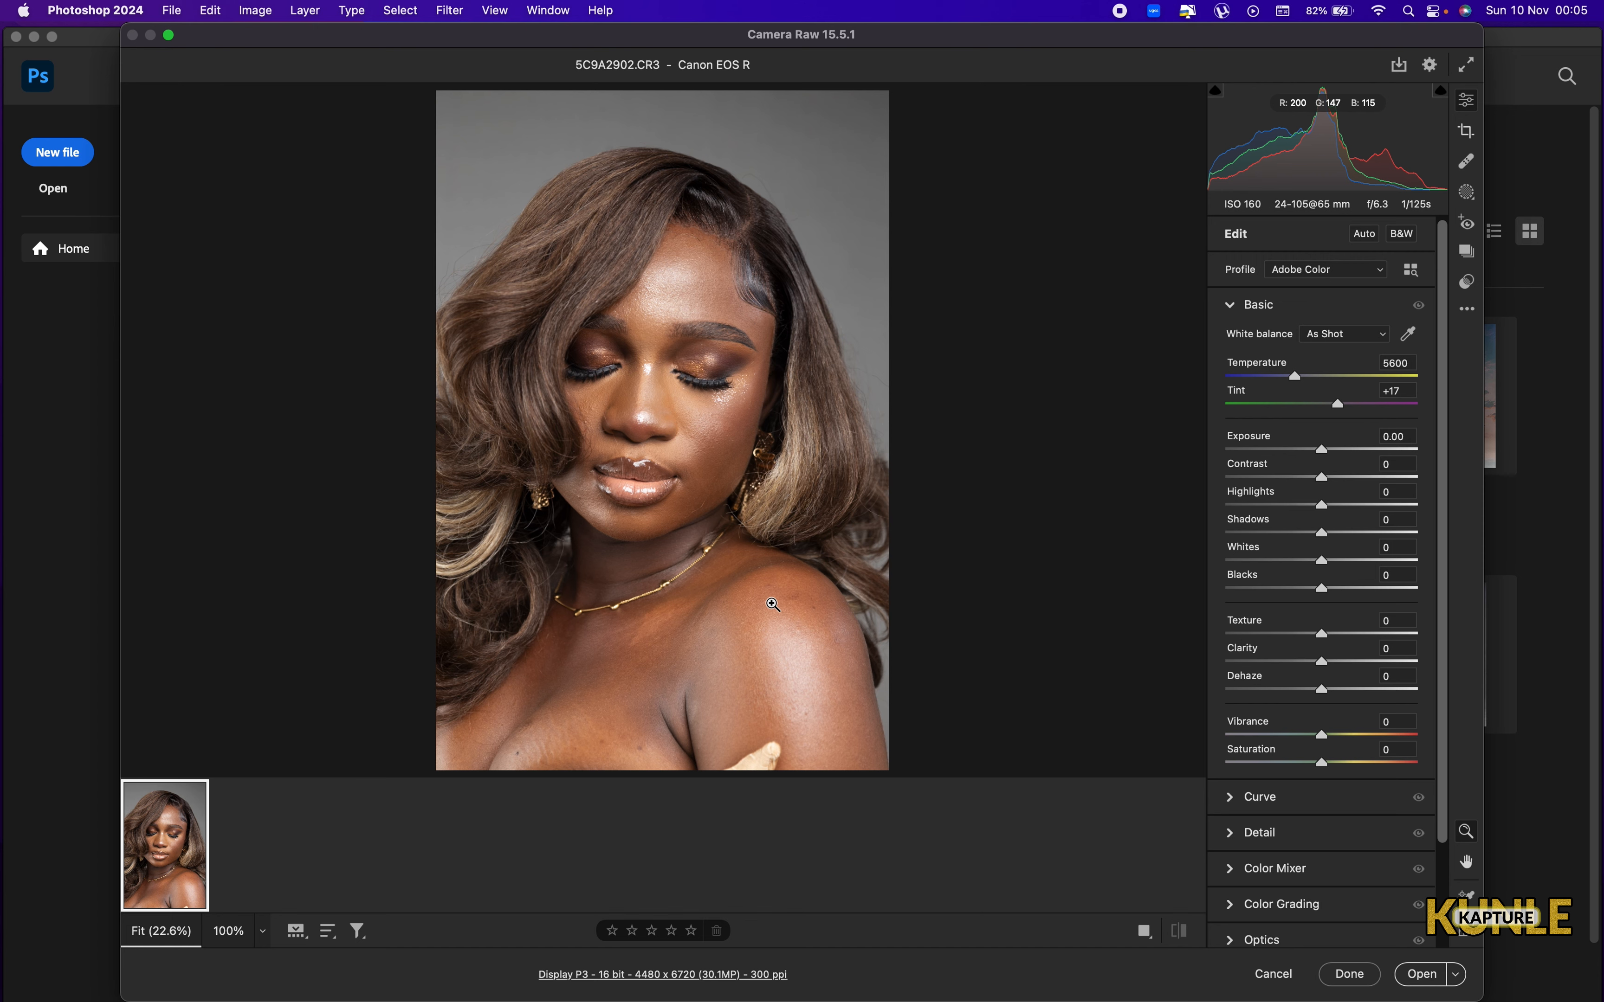
Try the whole photo's Shadows at +91, return it to 0 and set Highlights to -3.
{"action": "left_click_drag", "start_coordinate": [787, 565], "coordinate": [1, 188]}
{"action": "left_click_drag", "start_coordinate": [1322, 532], "coordinate": [1365, 534]}
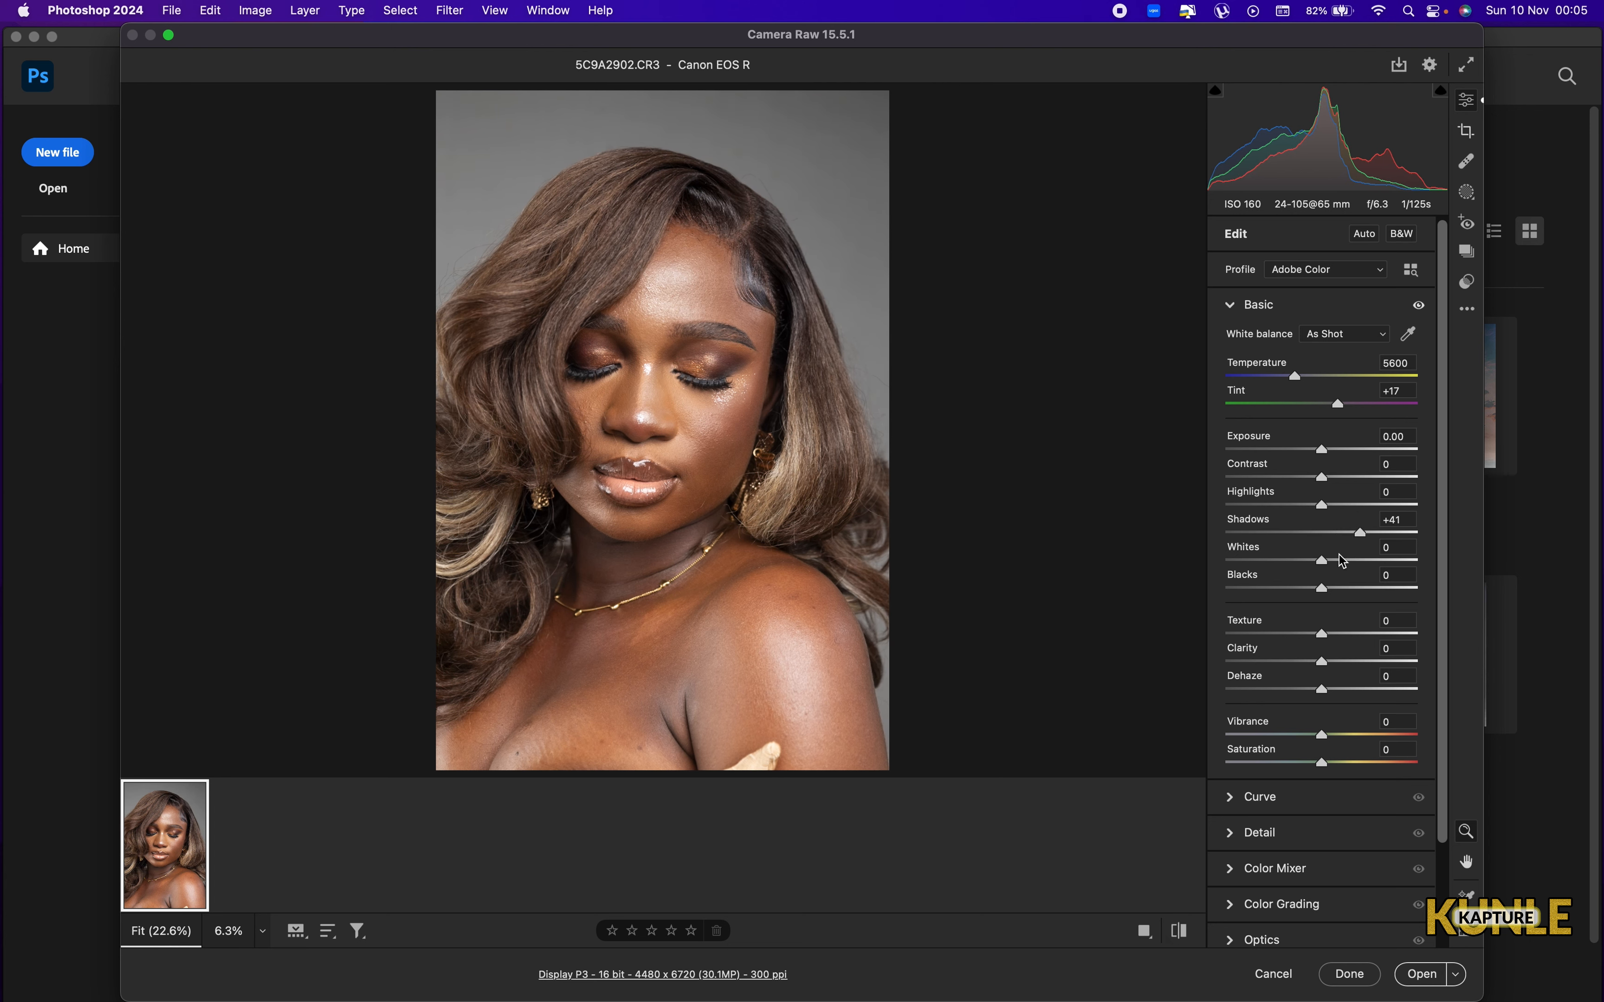
{"action": "left_click_drag", "start_coordinate": [1360, 533], "coordinate": [1377, 533]}
{"action": "left_click_drag", "start_coordinate": [1384, 527], "coordinate": [1468, 531]}
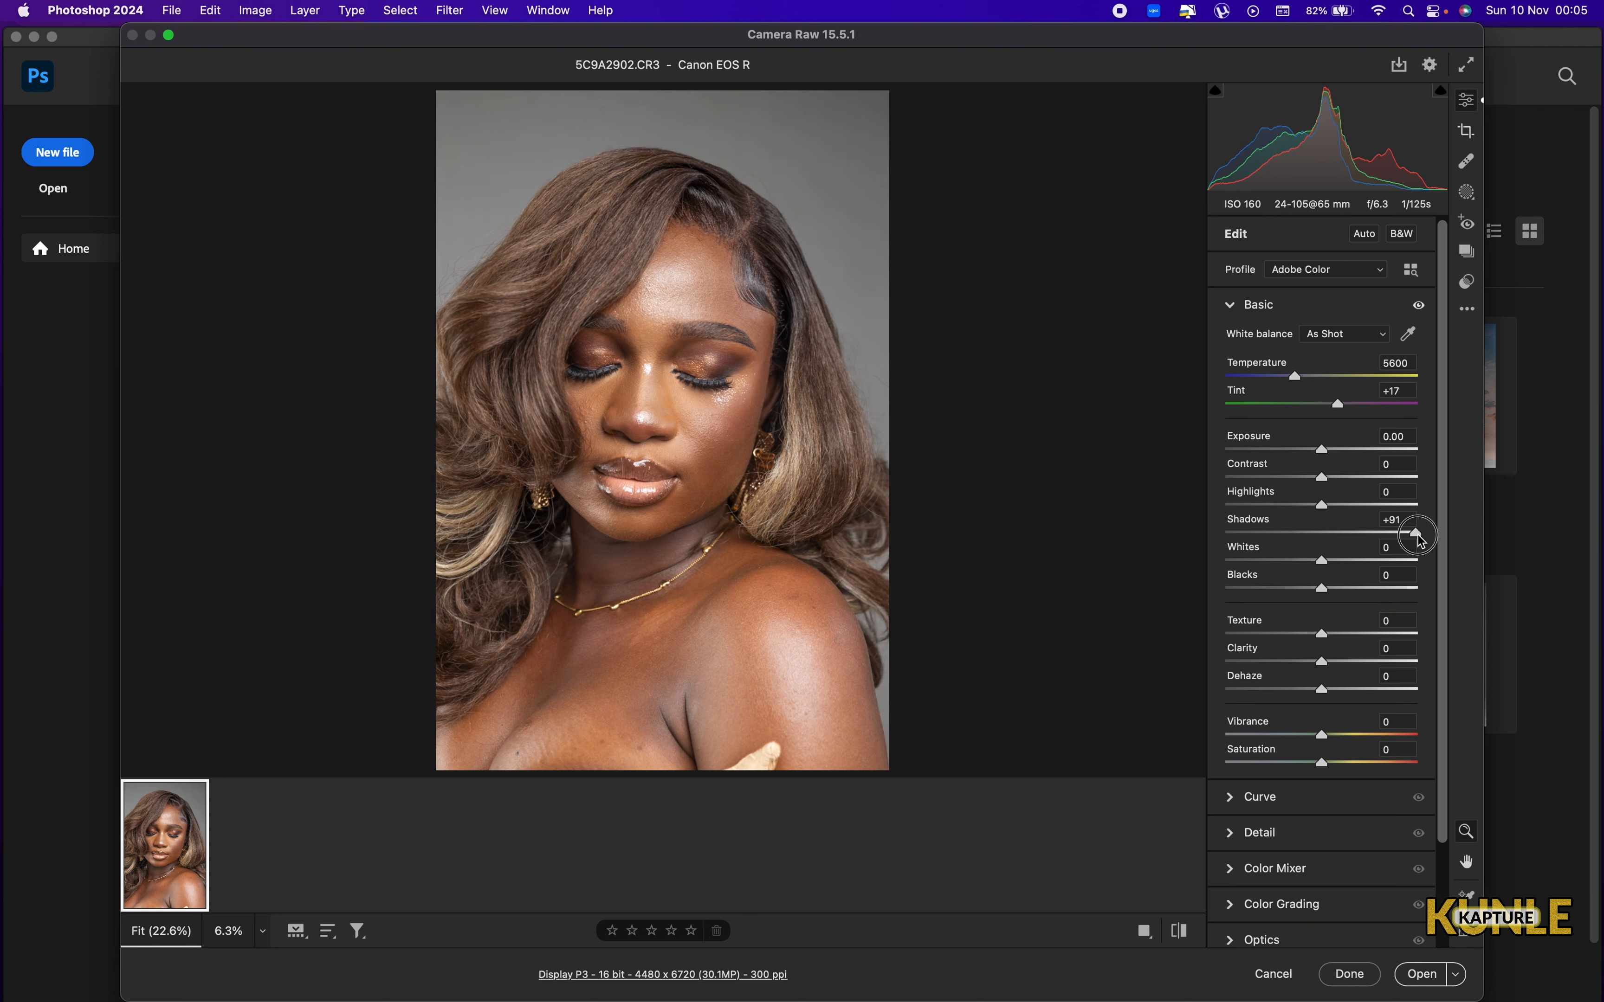
{"action": "left_click_drag", "start_coordinate": [1417, 533], "coordinate": [1319, 510]}
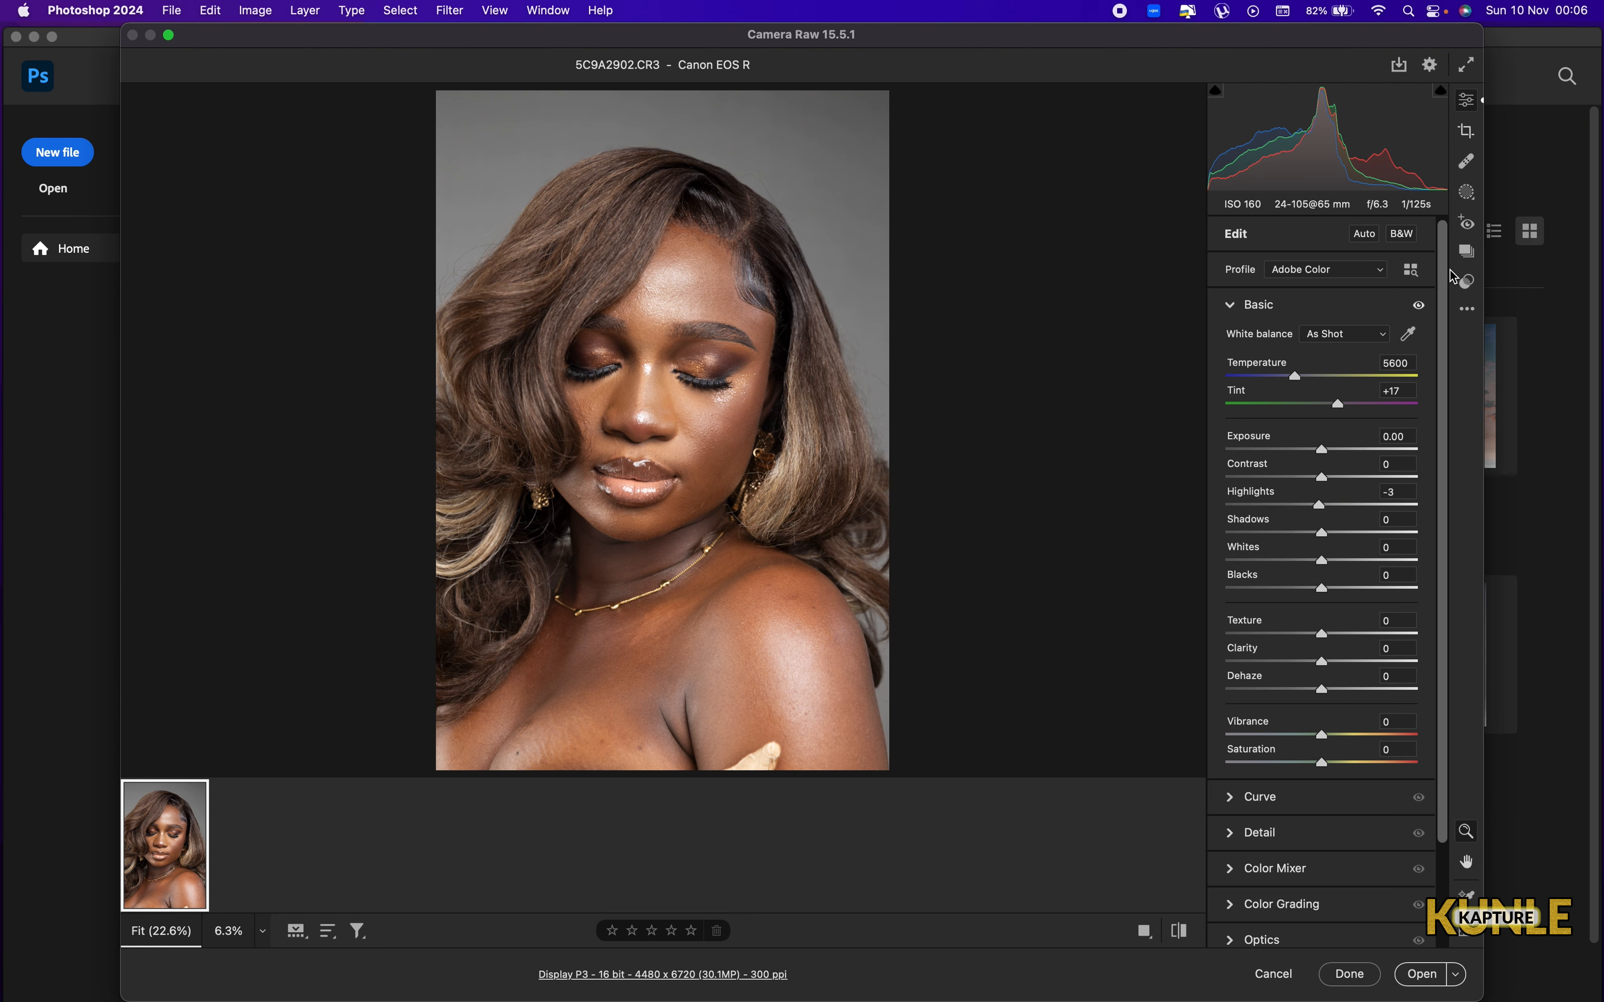
Create one people mask covering Person 1's Facial Skin and Body Skin.
{"action": "left_click", "coordinate": [1468, 194]}
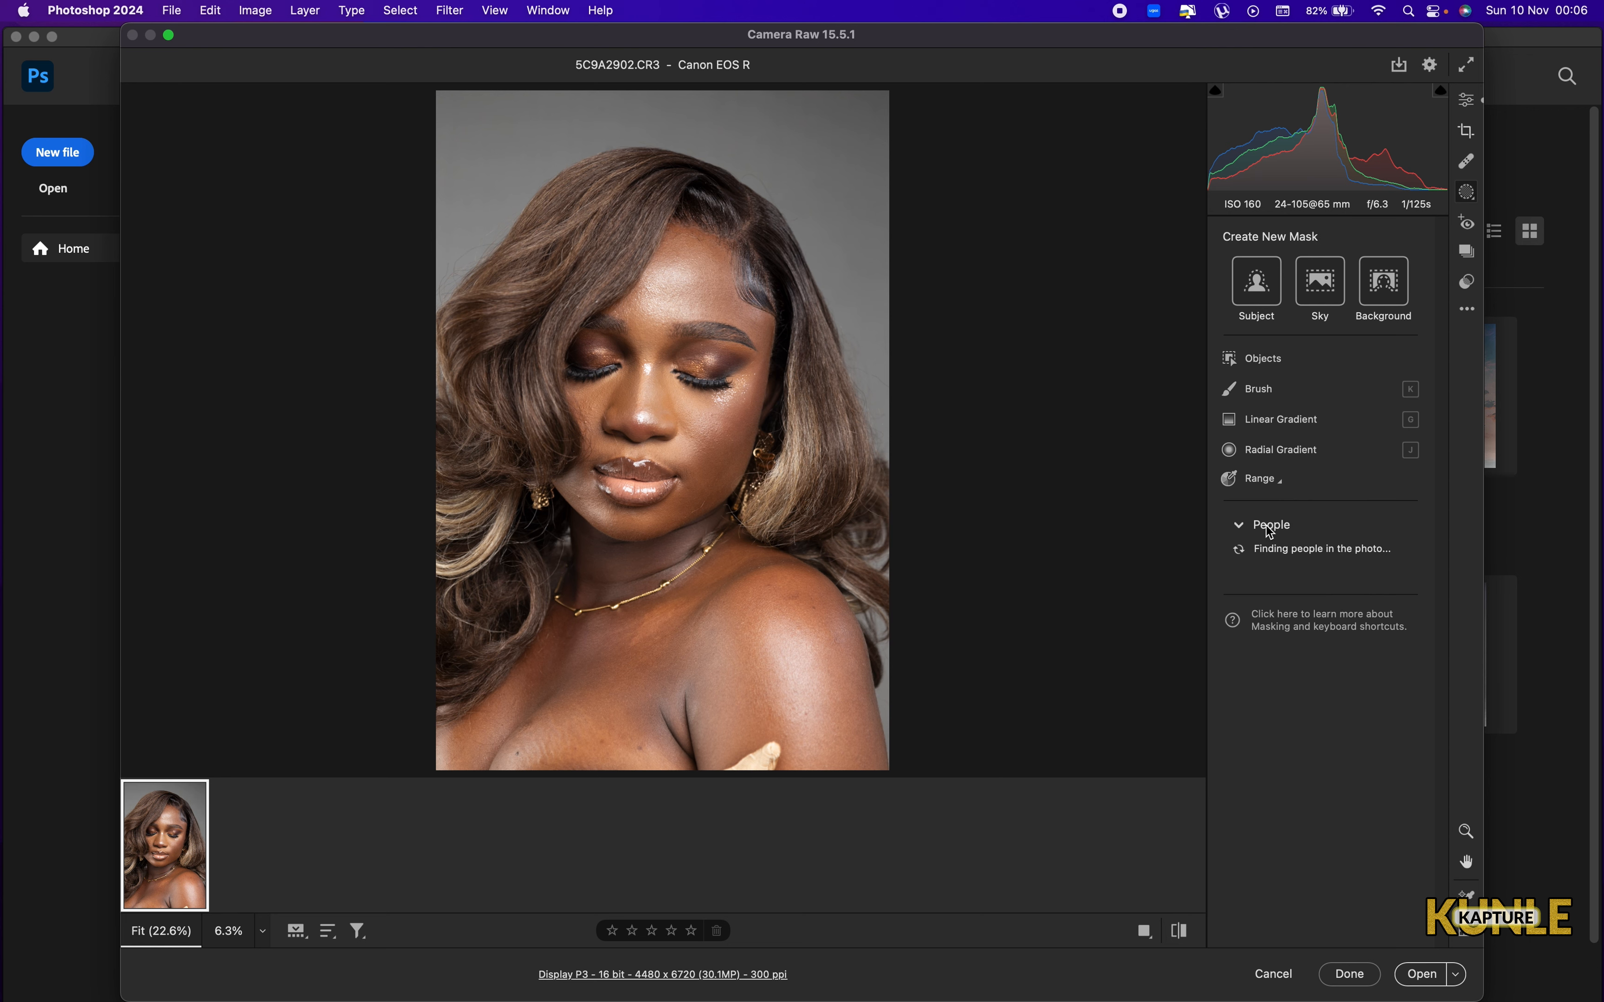
{"action": "mouse_move", "coordinate": [1266, 525]}
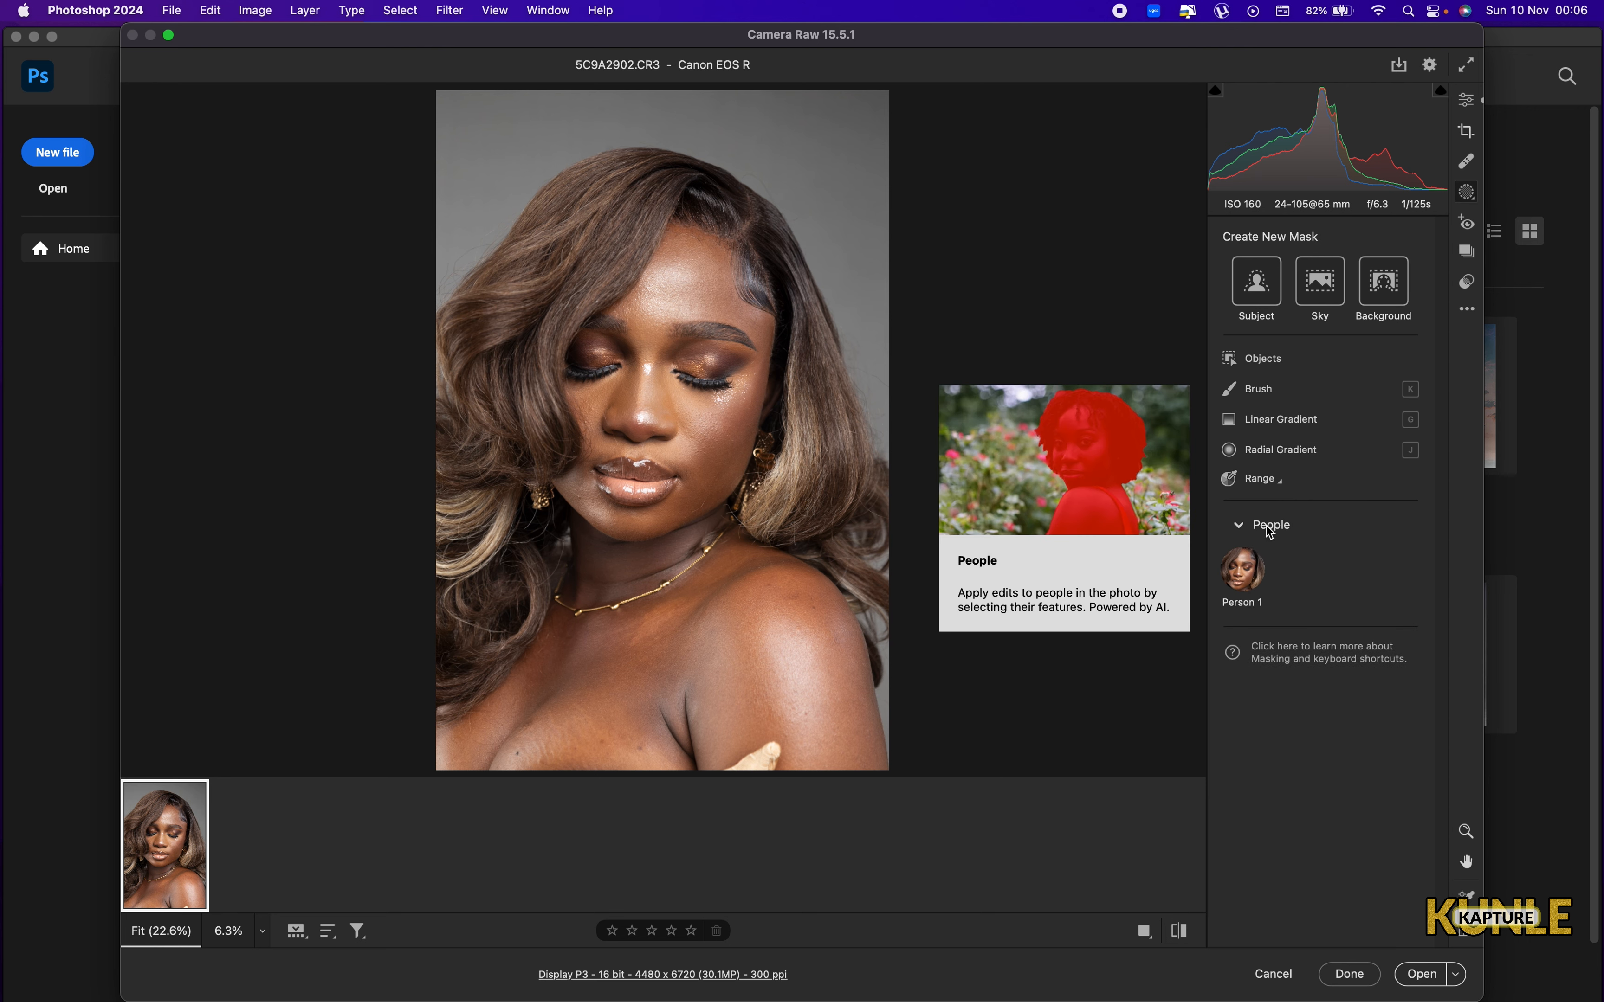
{"action": "left_click", "coordinate": [1244, 569]}
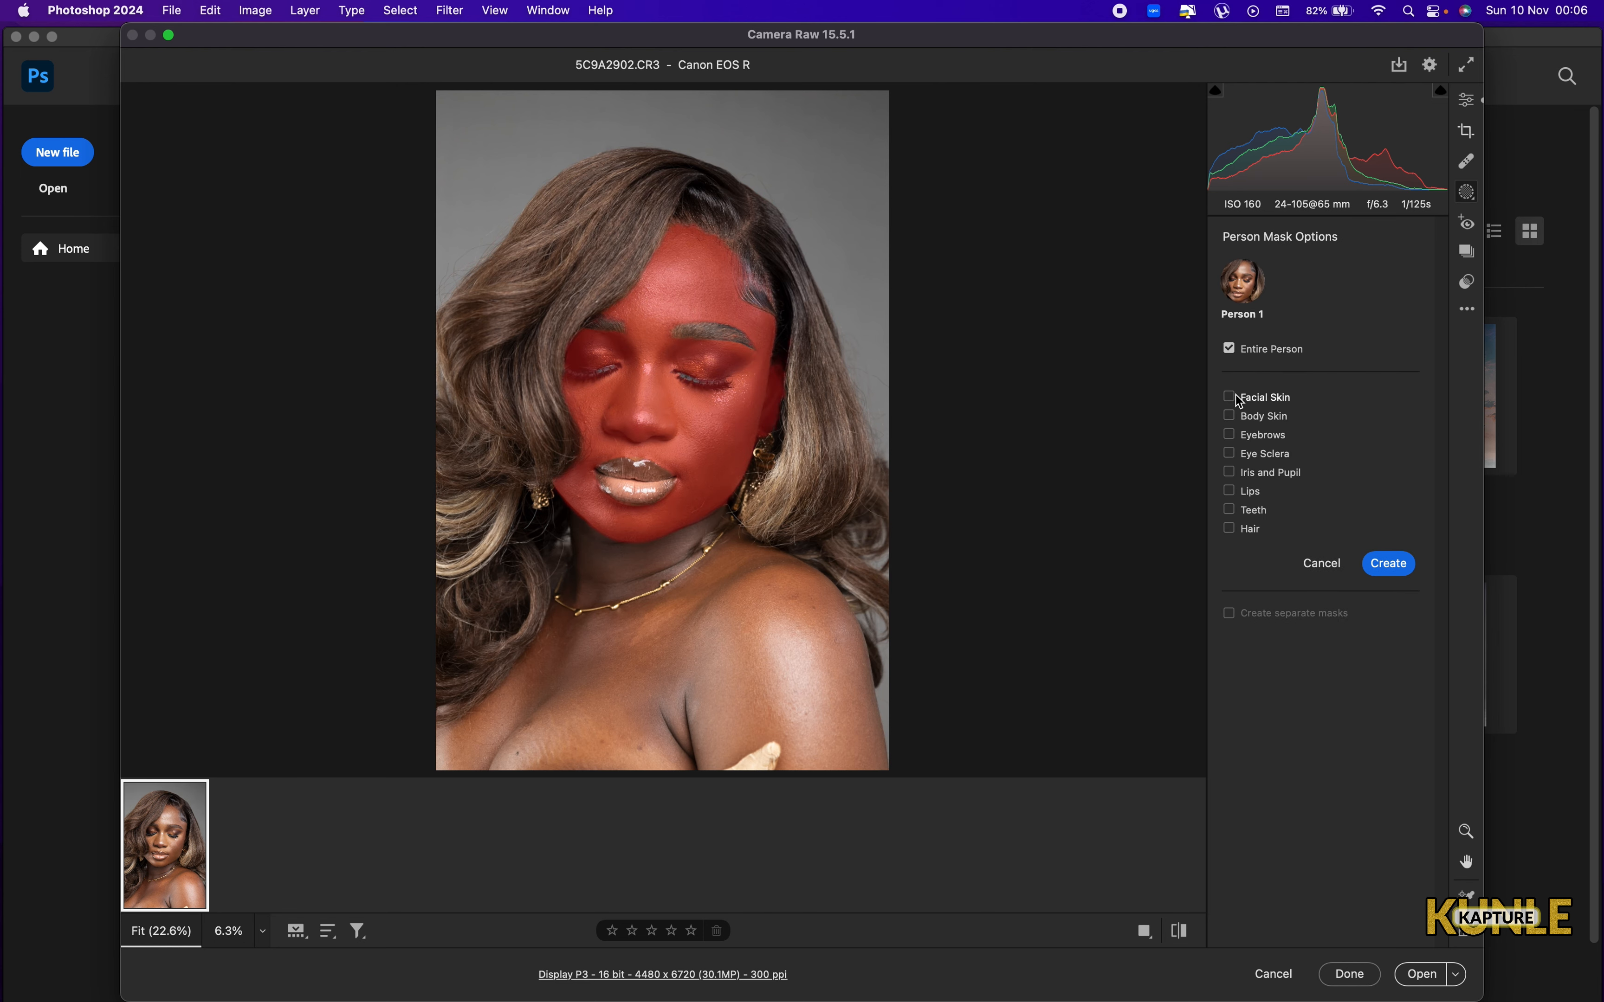
{"action": "left_click", "coordinate": [1233, 398]}
{"action": "left_click", "coordinate": [1229, 415]}
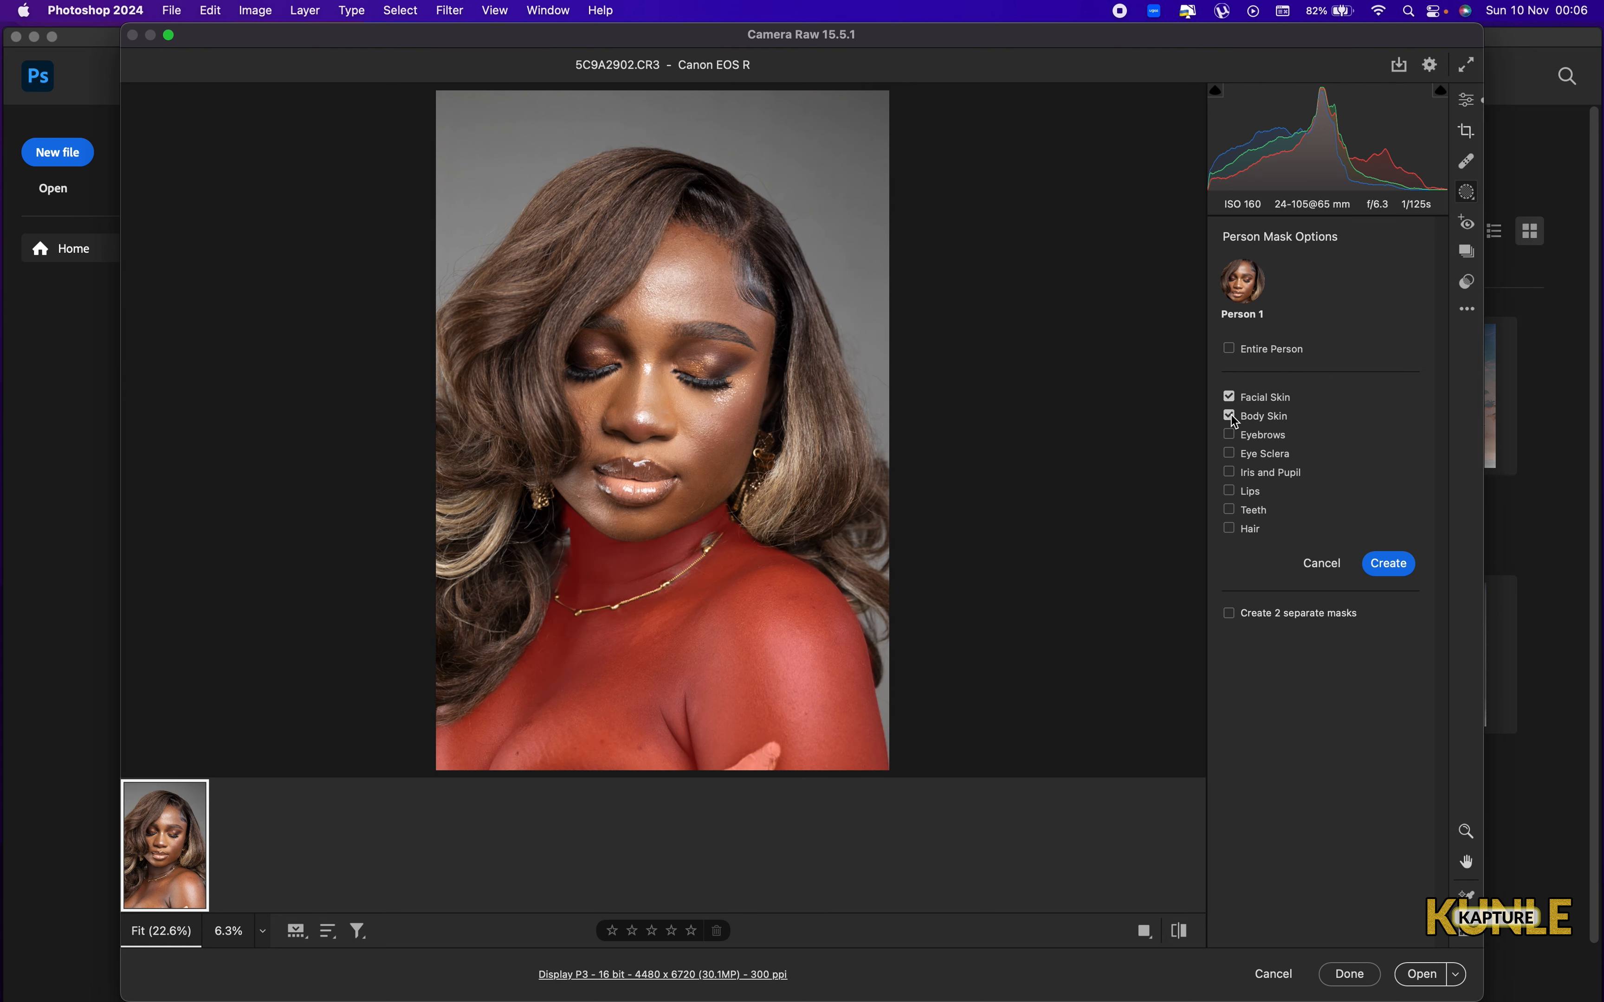
{"action": "left_click", "coordinate": [1389, 565]}
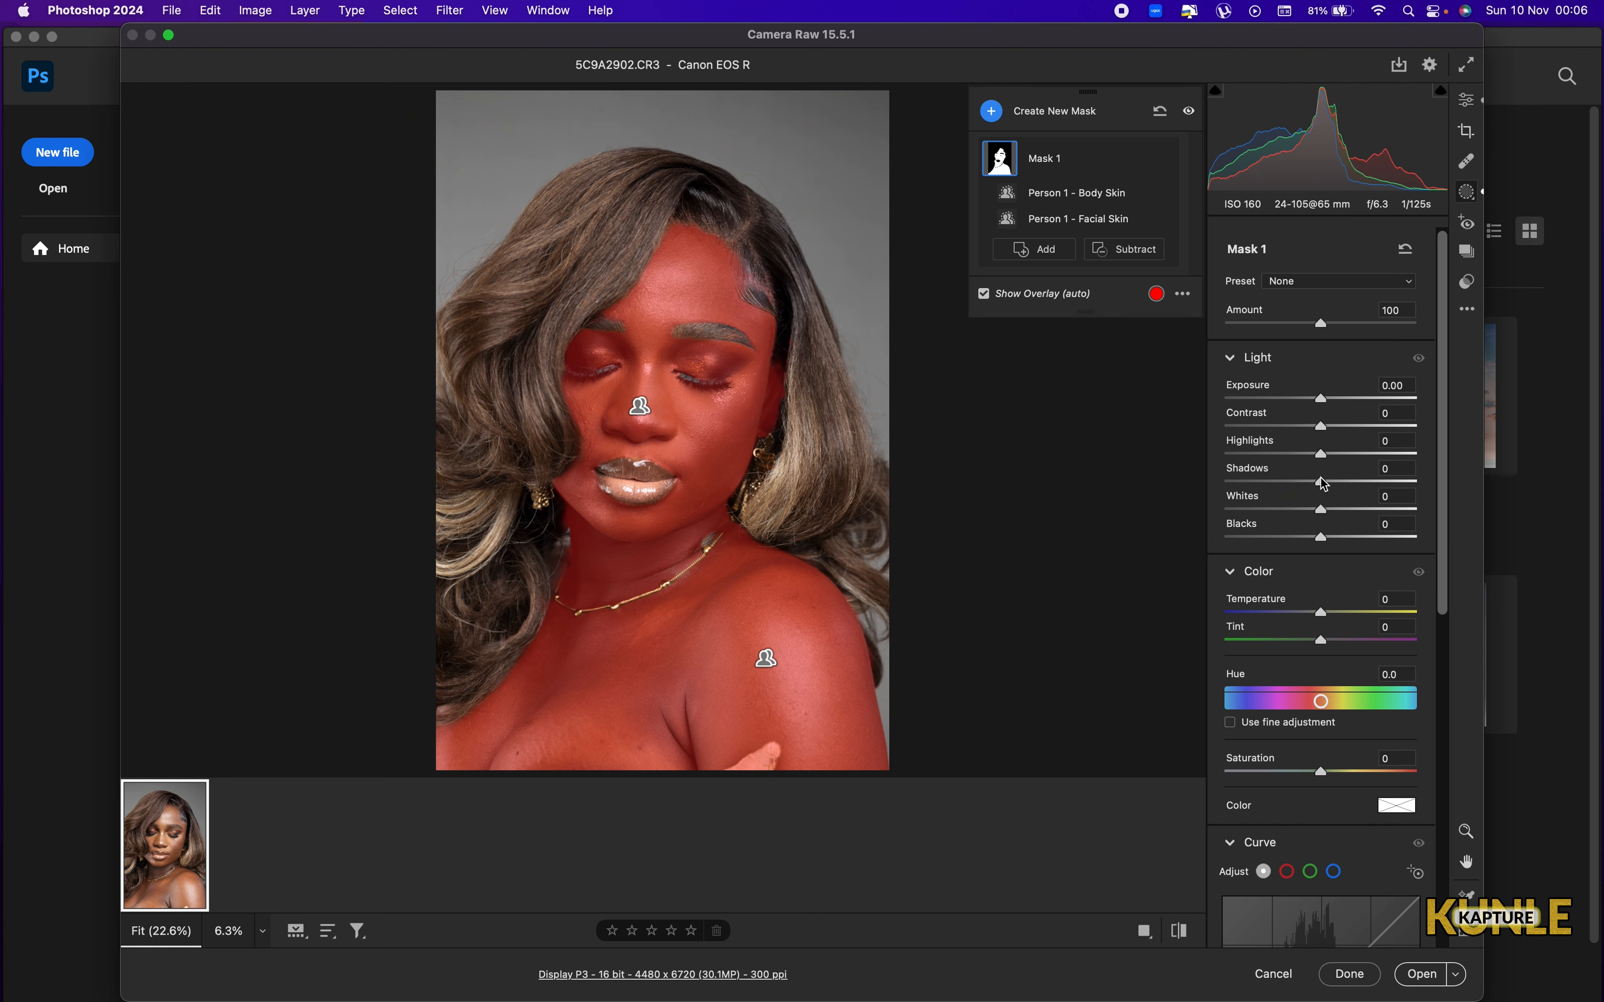
Set the skin mask's Shadows to +100, Highlights to -17, Whites to -25 and Blacks to +6.
{"action": "left_click_drag", "start_coordinate": [1321, 482], "coordinate": [1445, 504]}
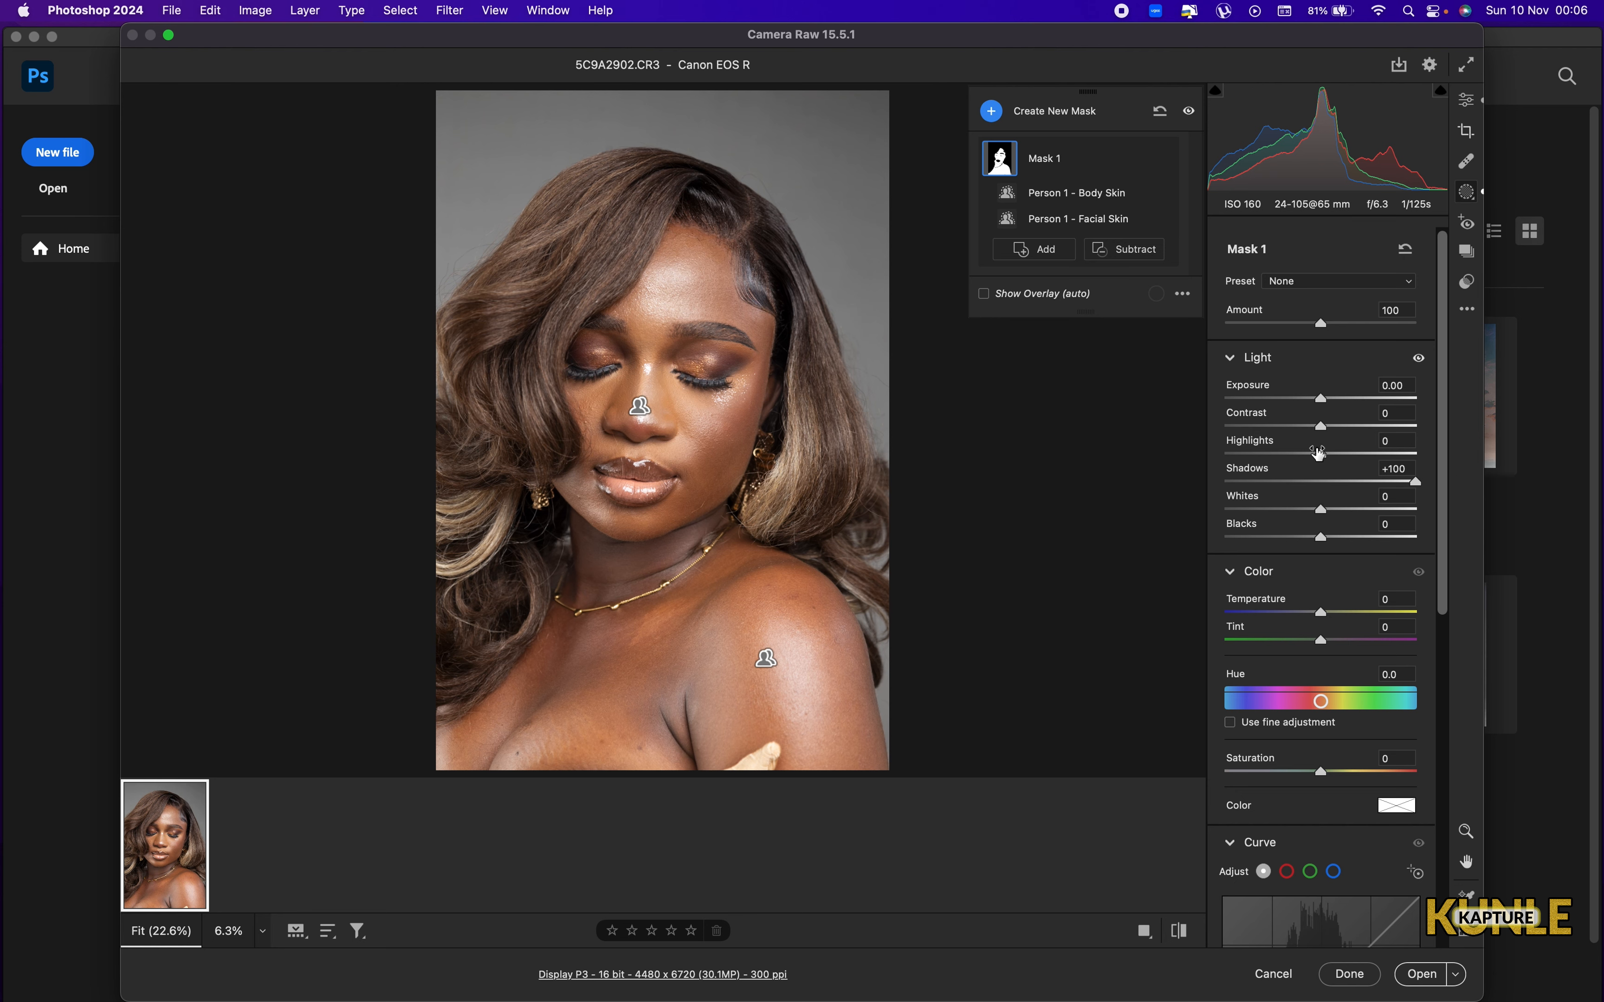
{"action": "left_click_drag", "start_coordinate": [1308, 456], "coordinate": [1310, 458]}
{"action": "left_click_drag", "start_coordinate": [1324, 541], "coordinate": [1305, 458]}
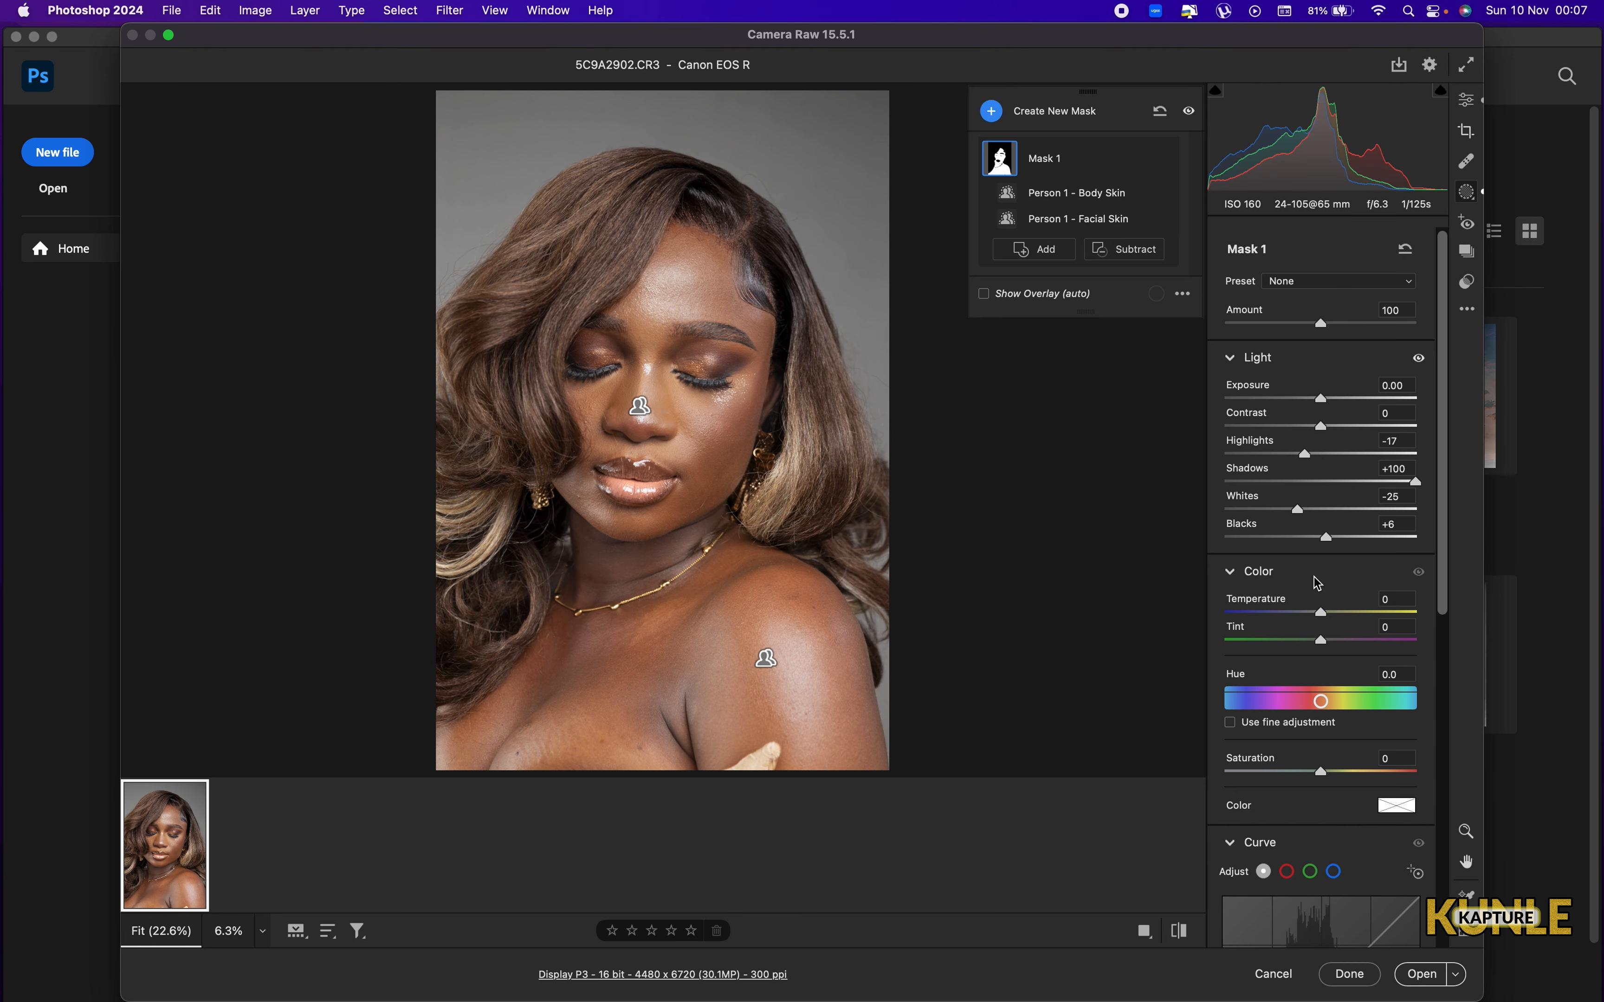
Compare the portrait before and after the skin mask adjustments.
{"action": "scroll", "coordinate": [1315, 575], "scroll_direction": "down", "scroll_amount": 10}
{"action": "scroll", "coordinate": [1318, 583], "scroll_direction": "up", "scroll_amount": 10}
{"action": "key", "text": "backslash"}
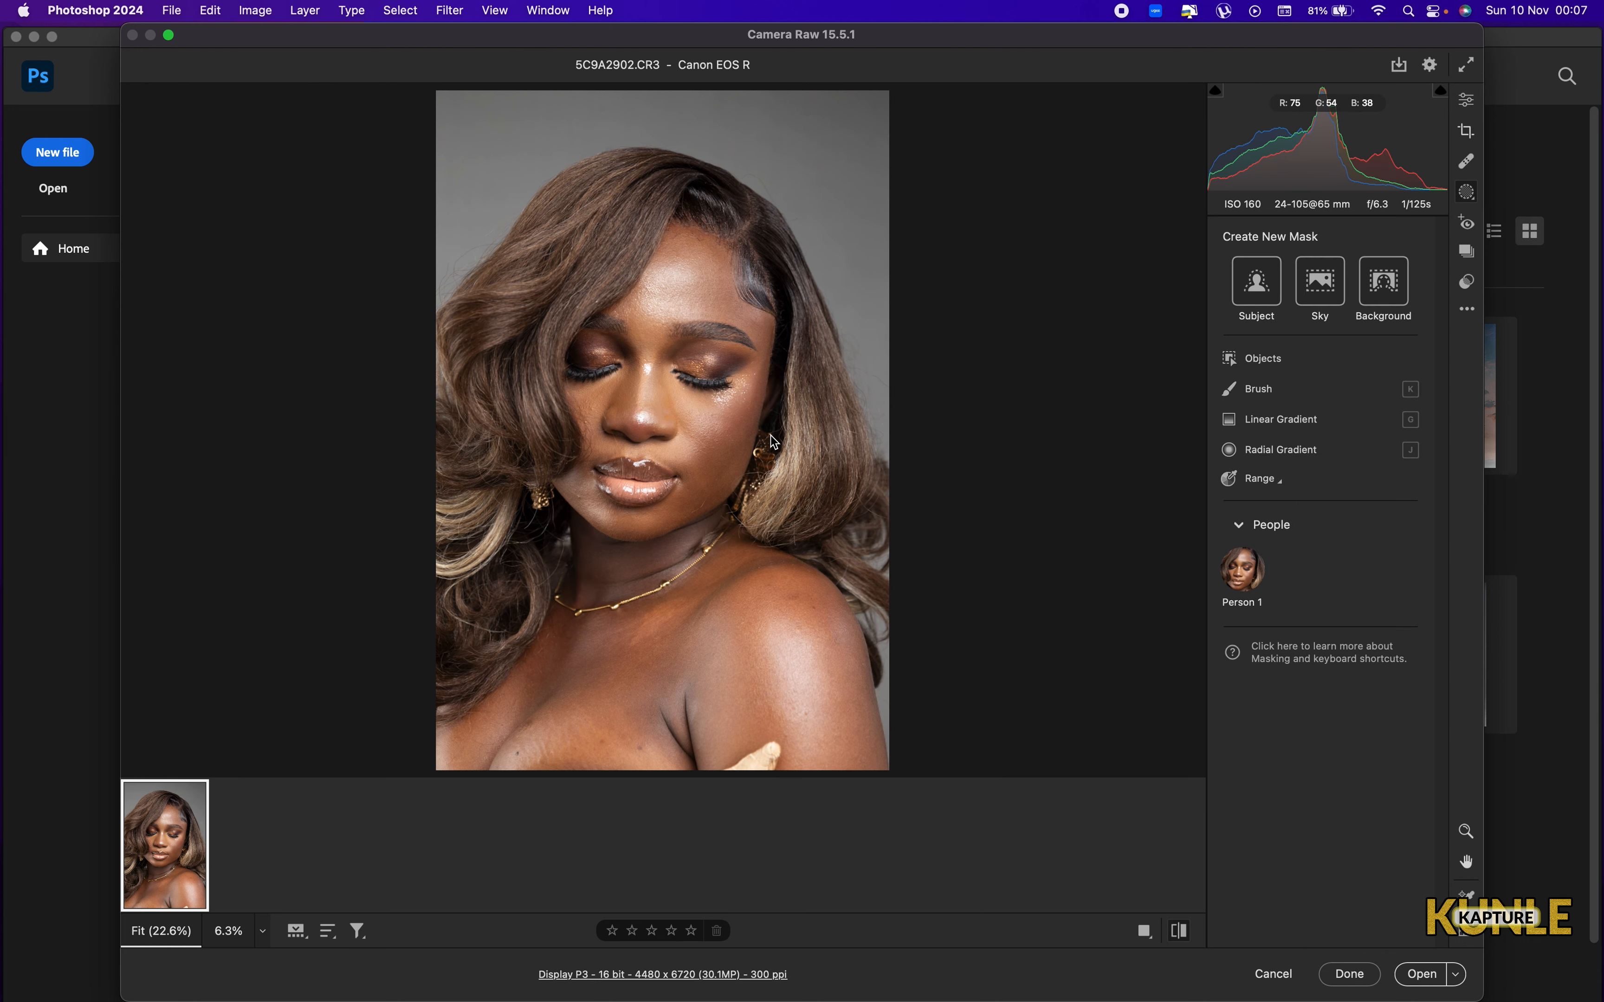
{"action": "key", "text": "backslash"}
{"action": "key", "text": "backslash"}
{"action": "key", "text": "backslash"}
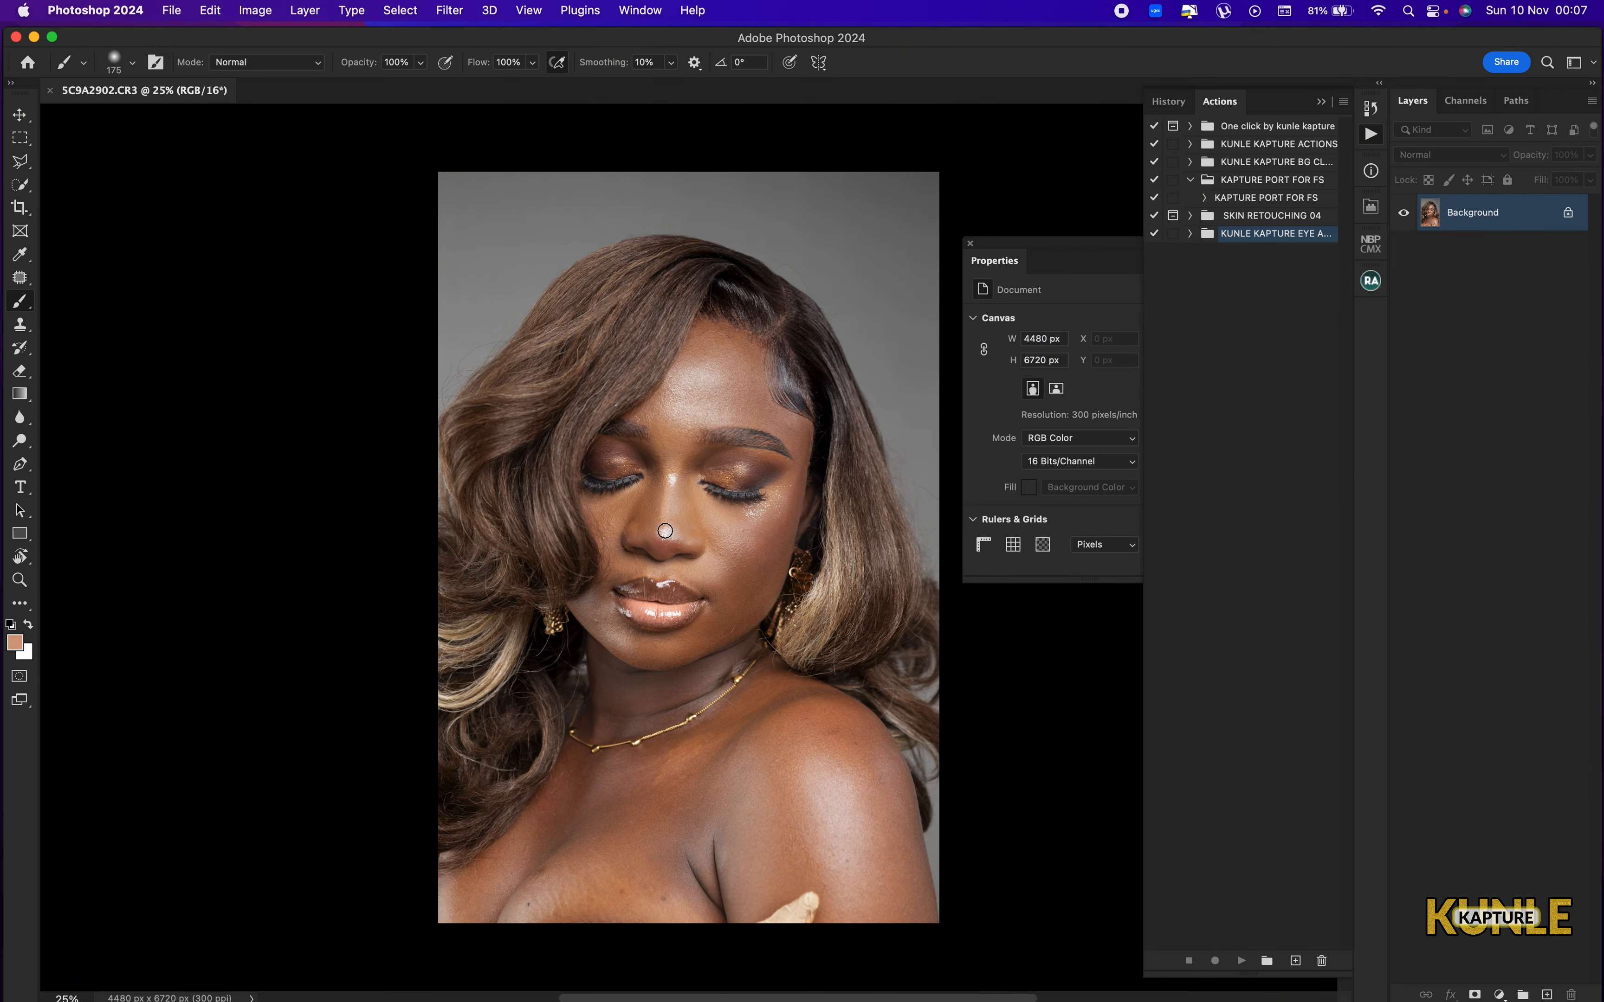
Duplicate the Background layer of the opened portrait.
{"action": "key", "text": "super+0"}
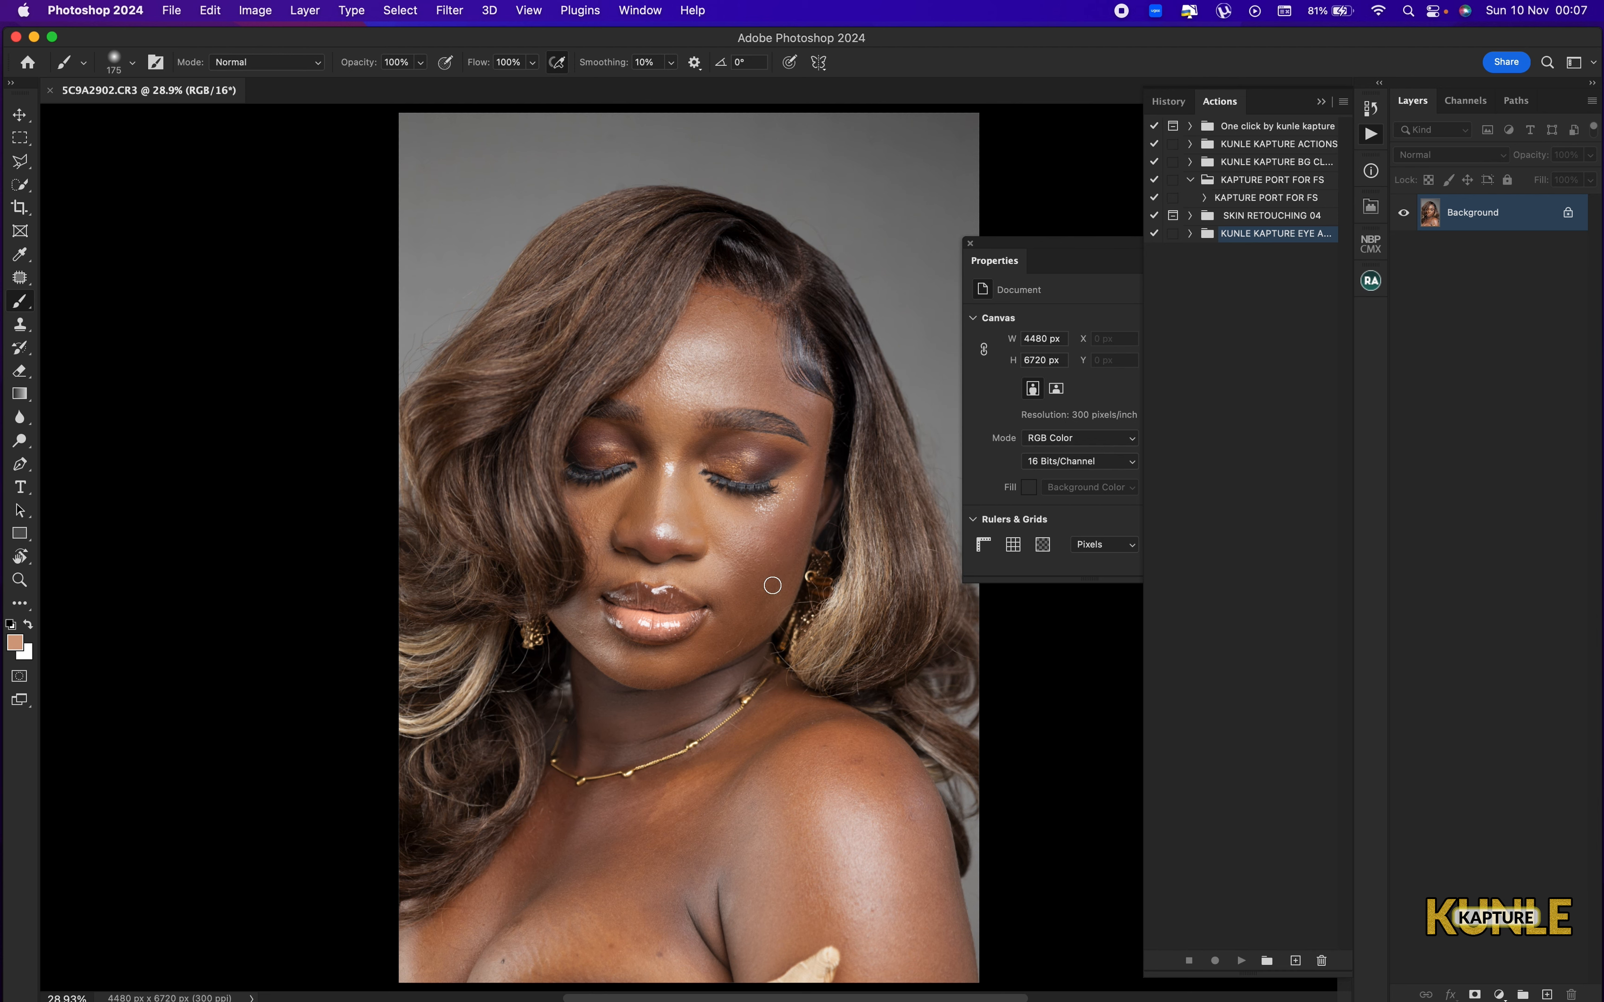
{"action": "key", "text": "super+j"}
{"action": "key", "text": "super+minus"}
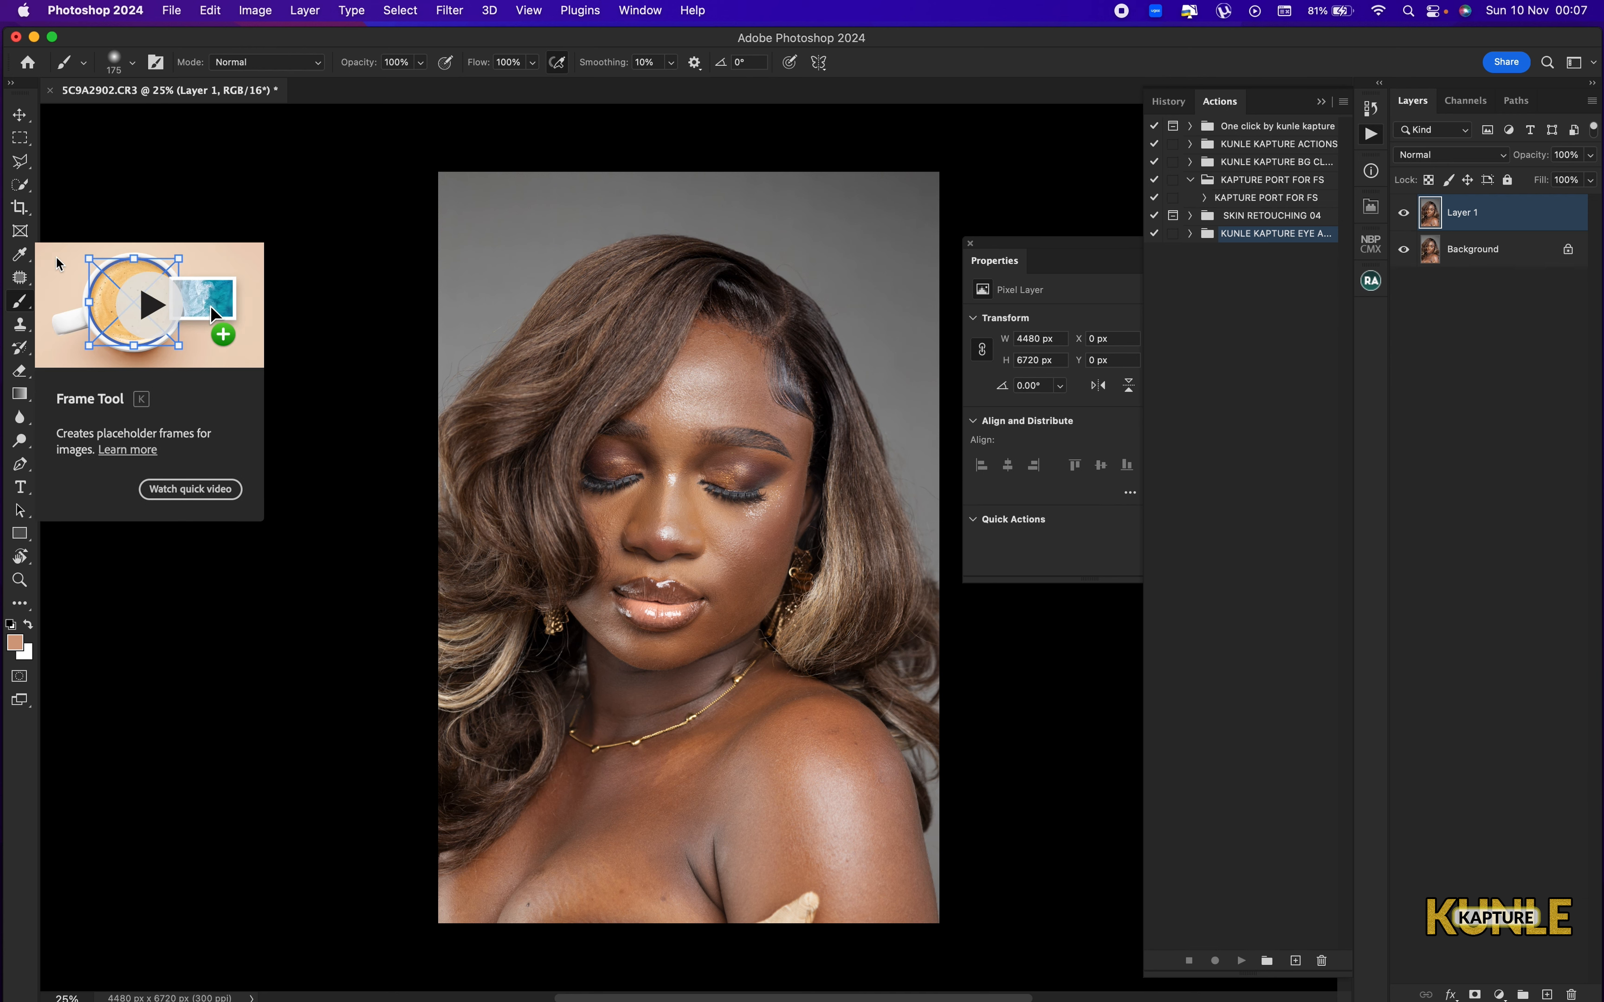
Crop the portrait to a 4 : 5 (8 : 10) ratio, shifting the frame slightly up to keep more space above the hair.
{"action": "left_click", "coordinate": [20, 208]}
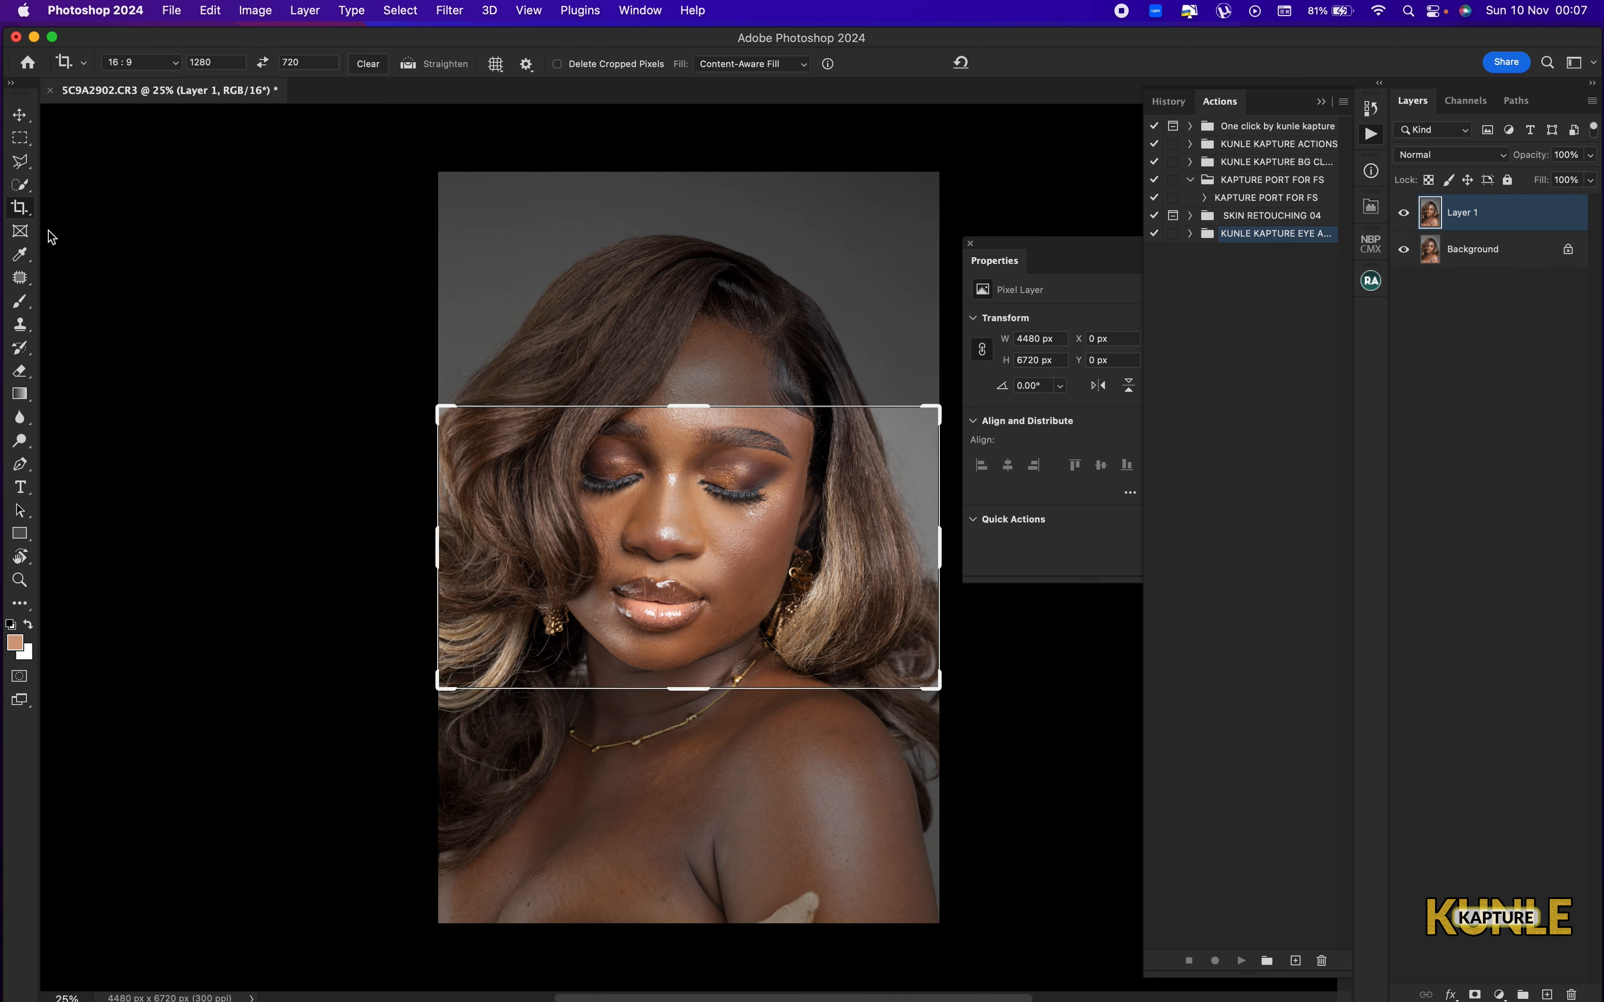
{"action": "left_click", "coordinate": [172, 64]}
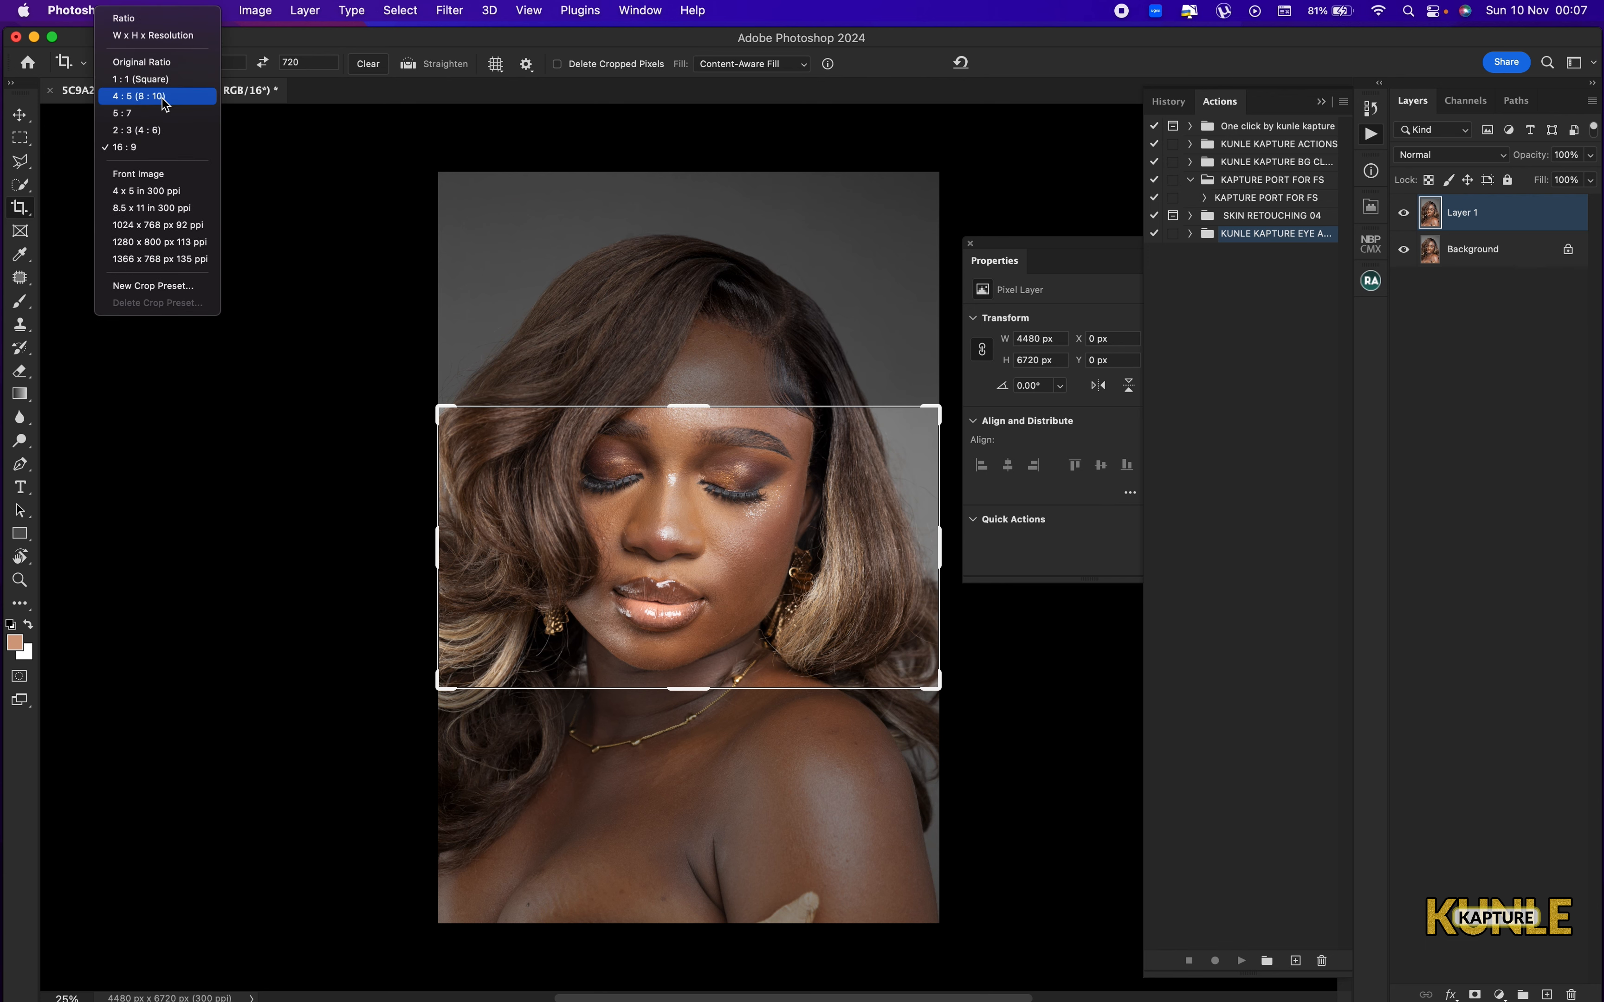
{"action": "left_click", "coordinate": [164, 97]}
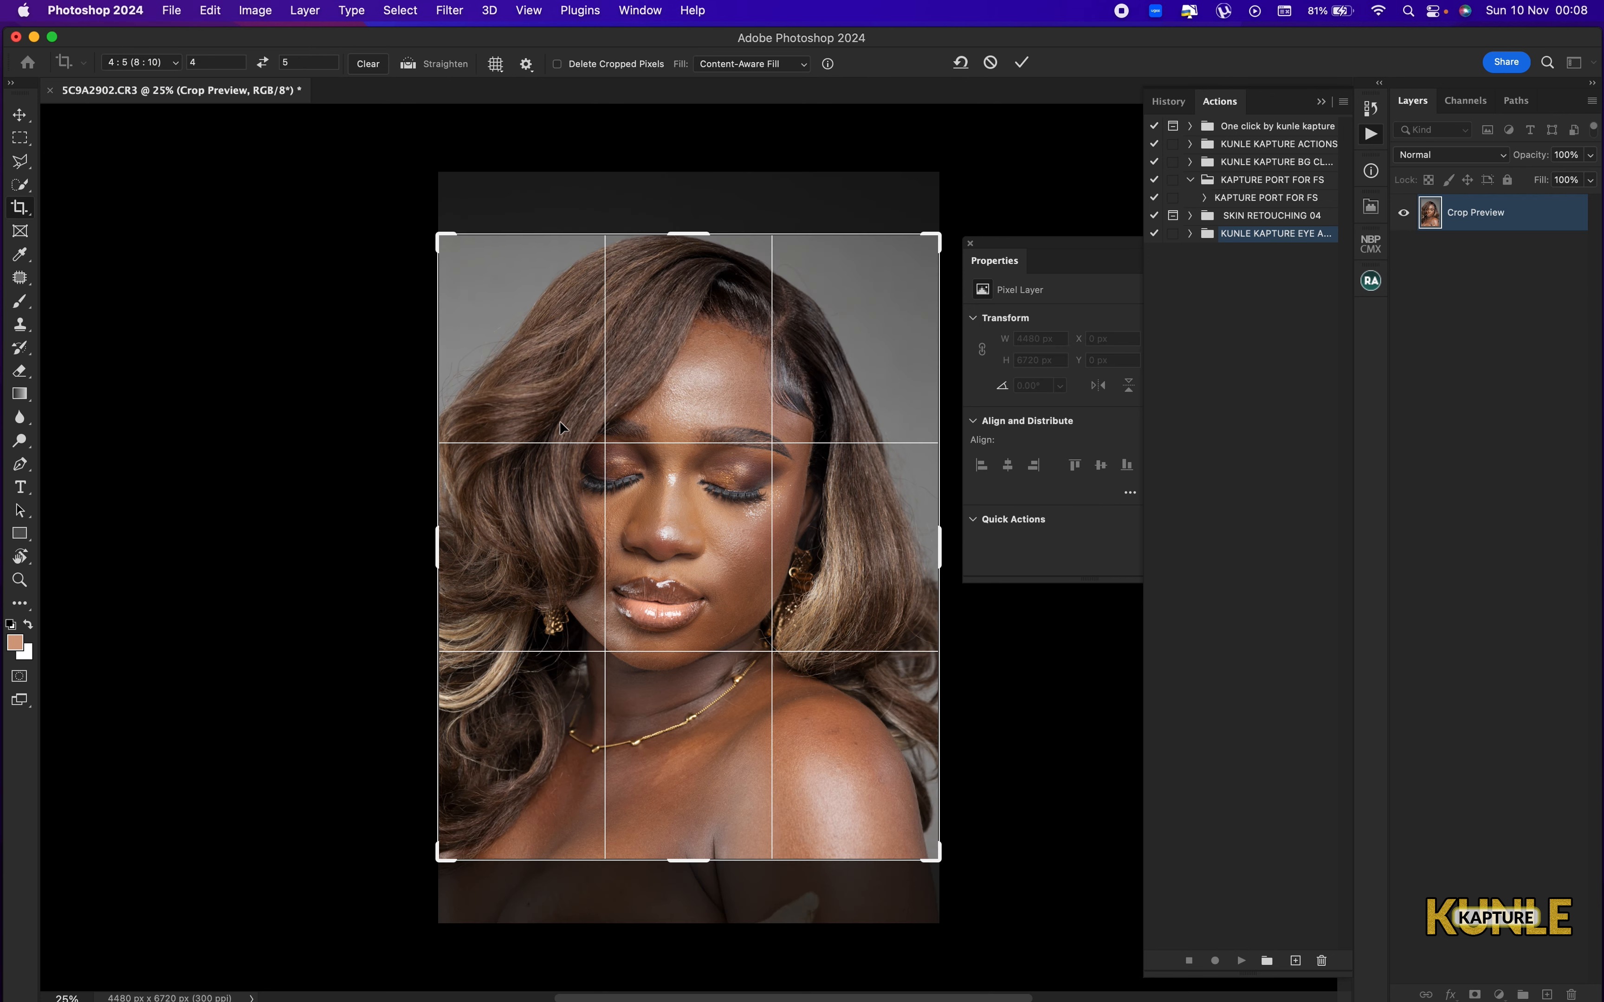
{"action": "left_click_drag", "start_coordinate": [700, 439], "coordinate": [702, 459]}
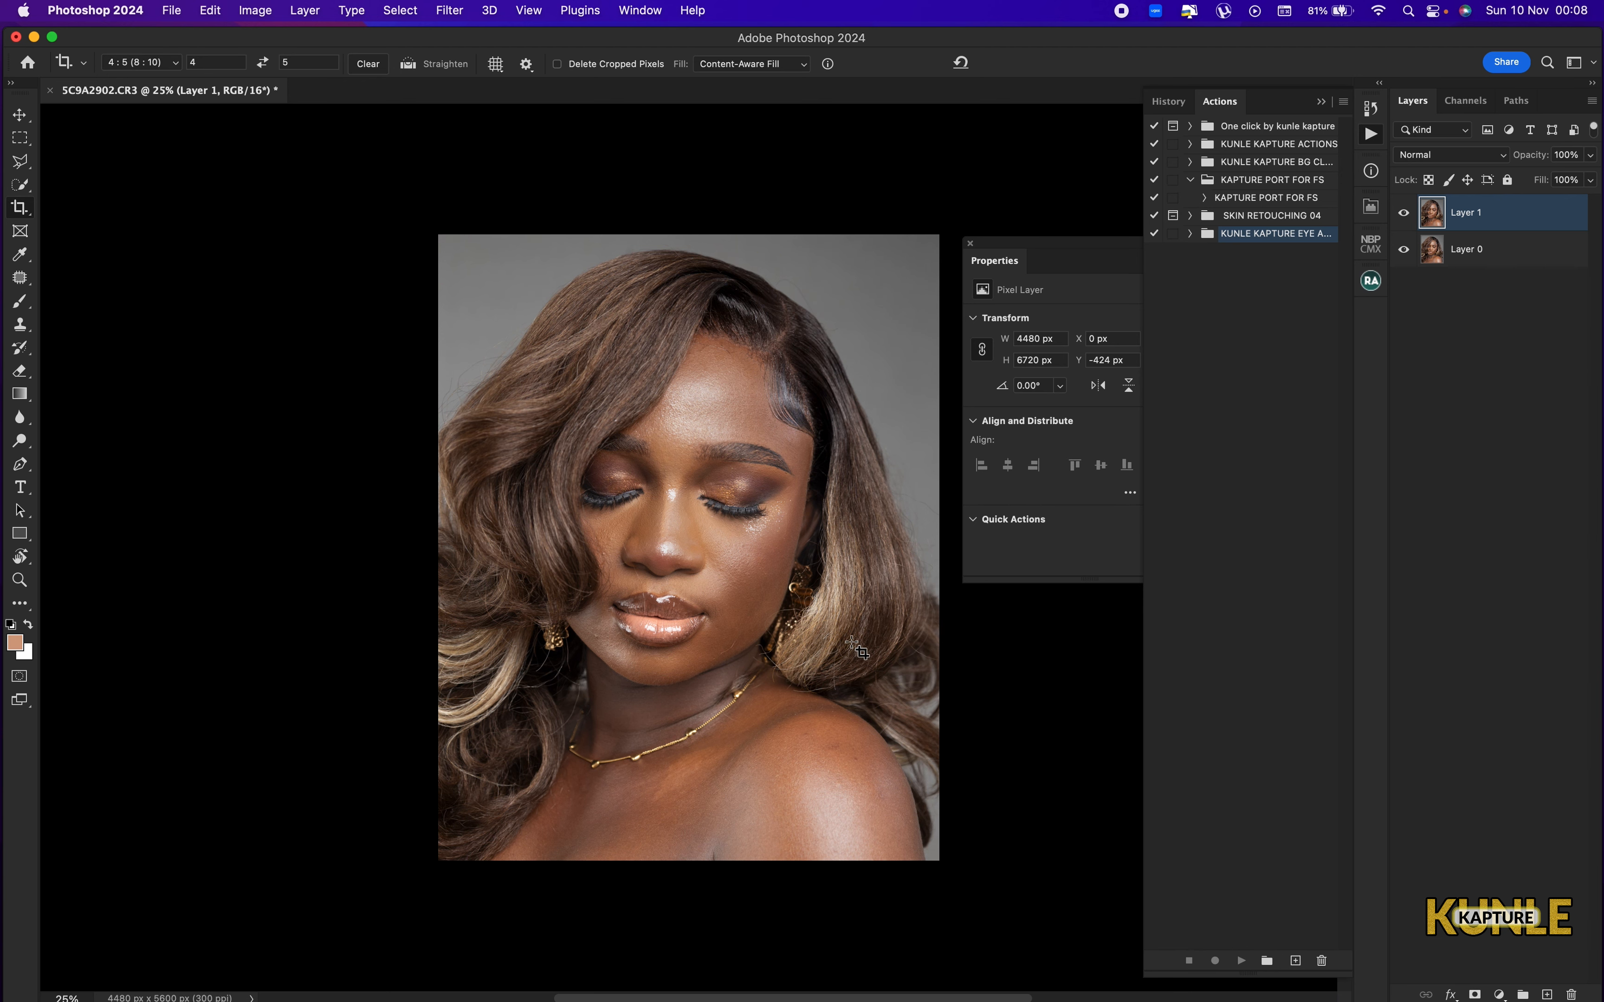
Select the Spot Healing Brush Tool and collapse the Actions panel to free up the workspace.
{"action": "left_click", "coordinate": [20, 277]}
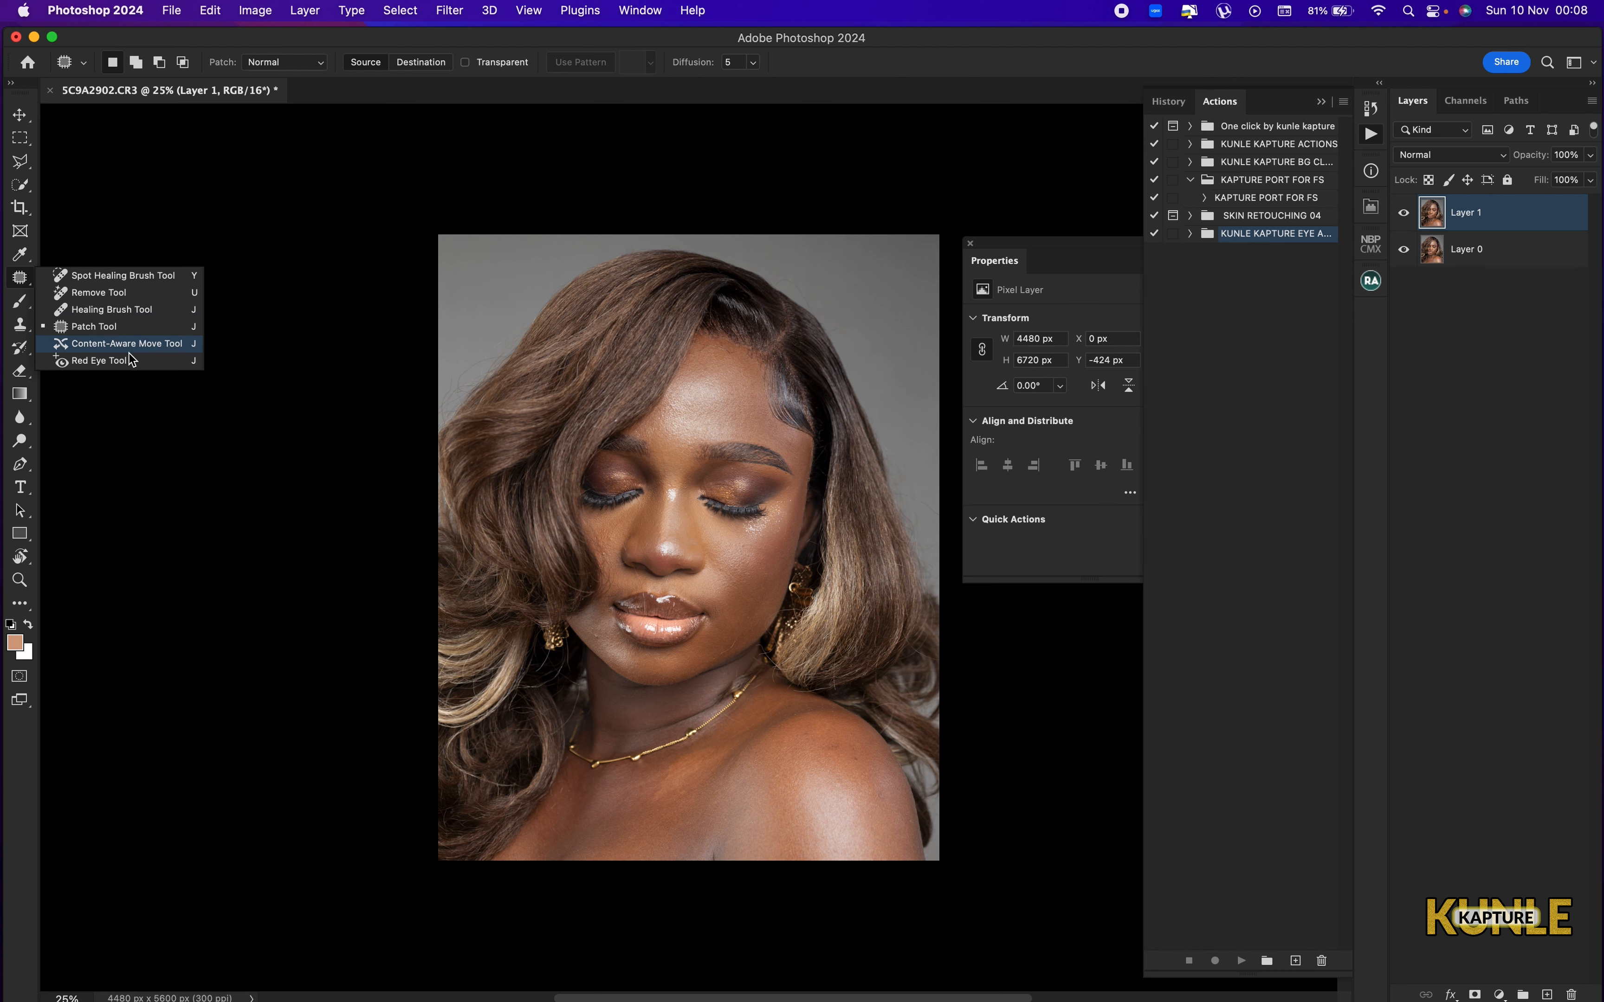
{"action": "left_click", "coordinate": [129, 276]}
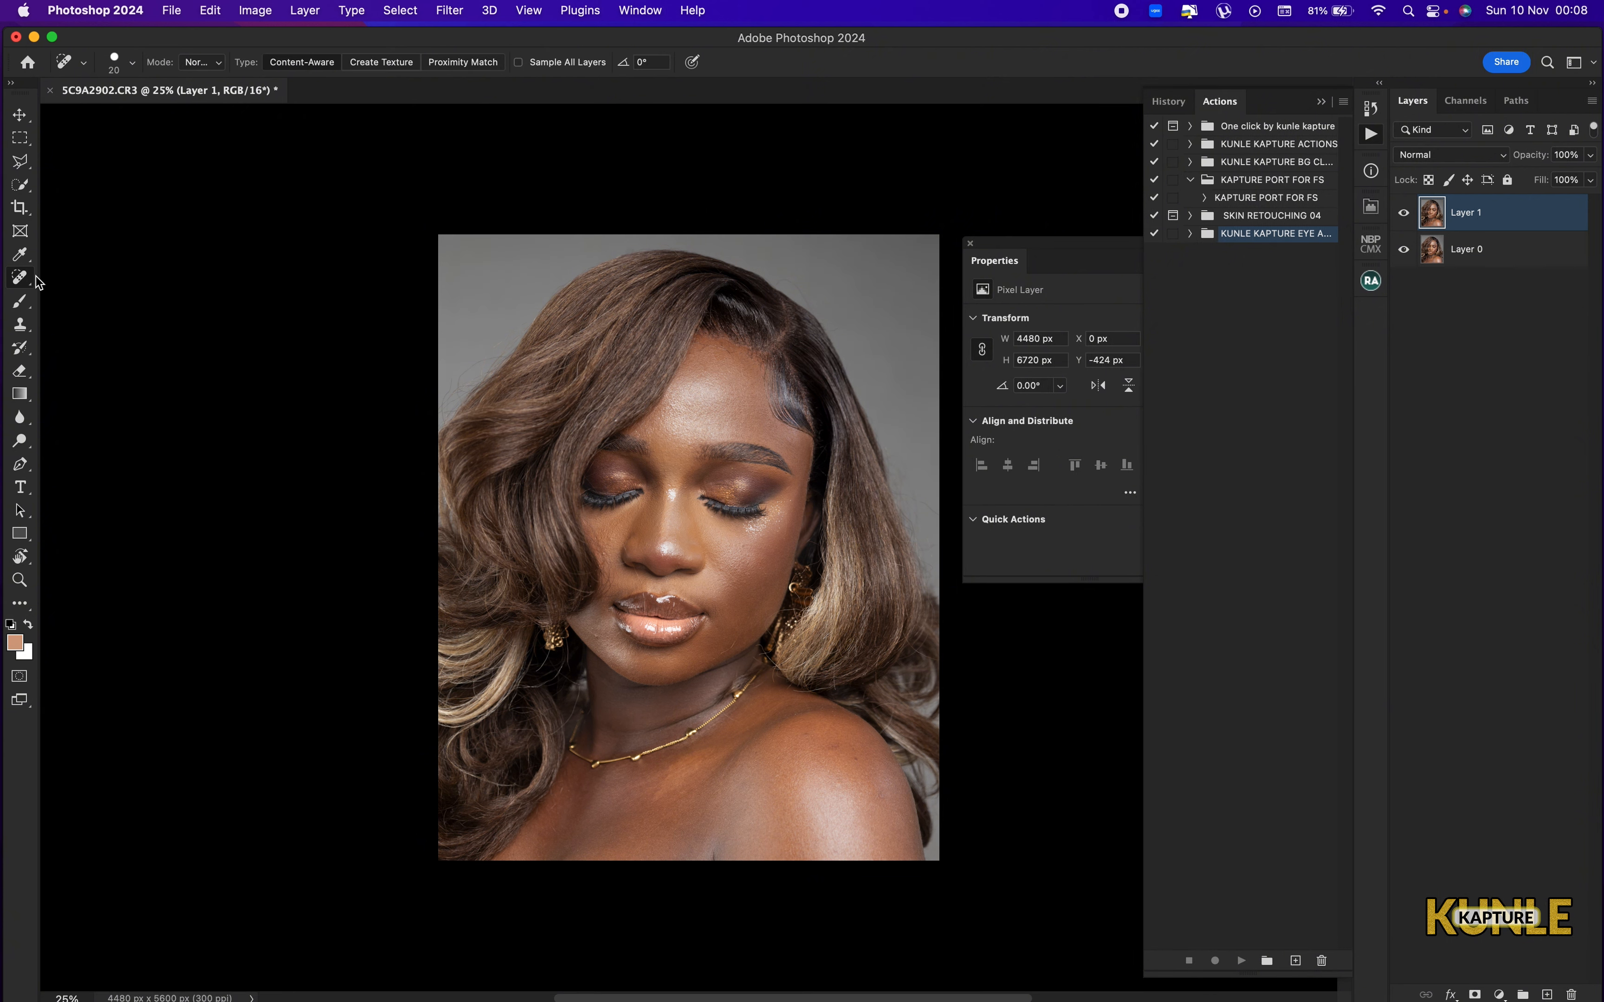
{"action": "right_click", "coordinate": [20, 277]}
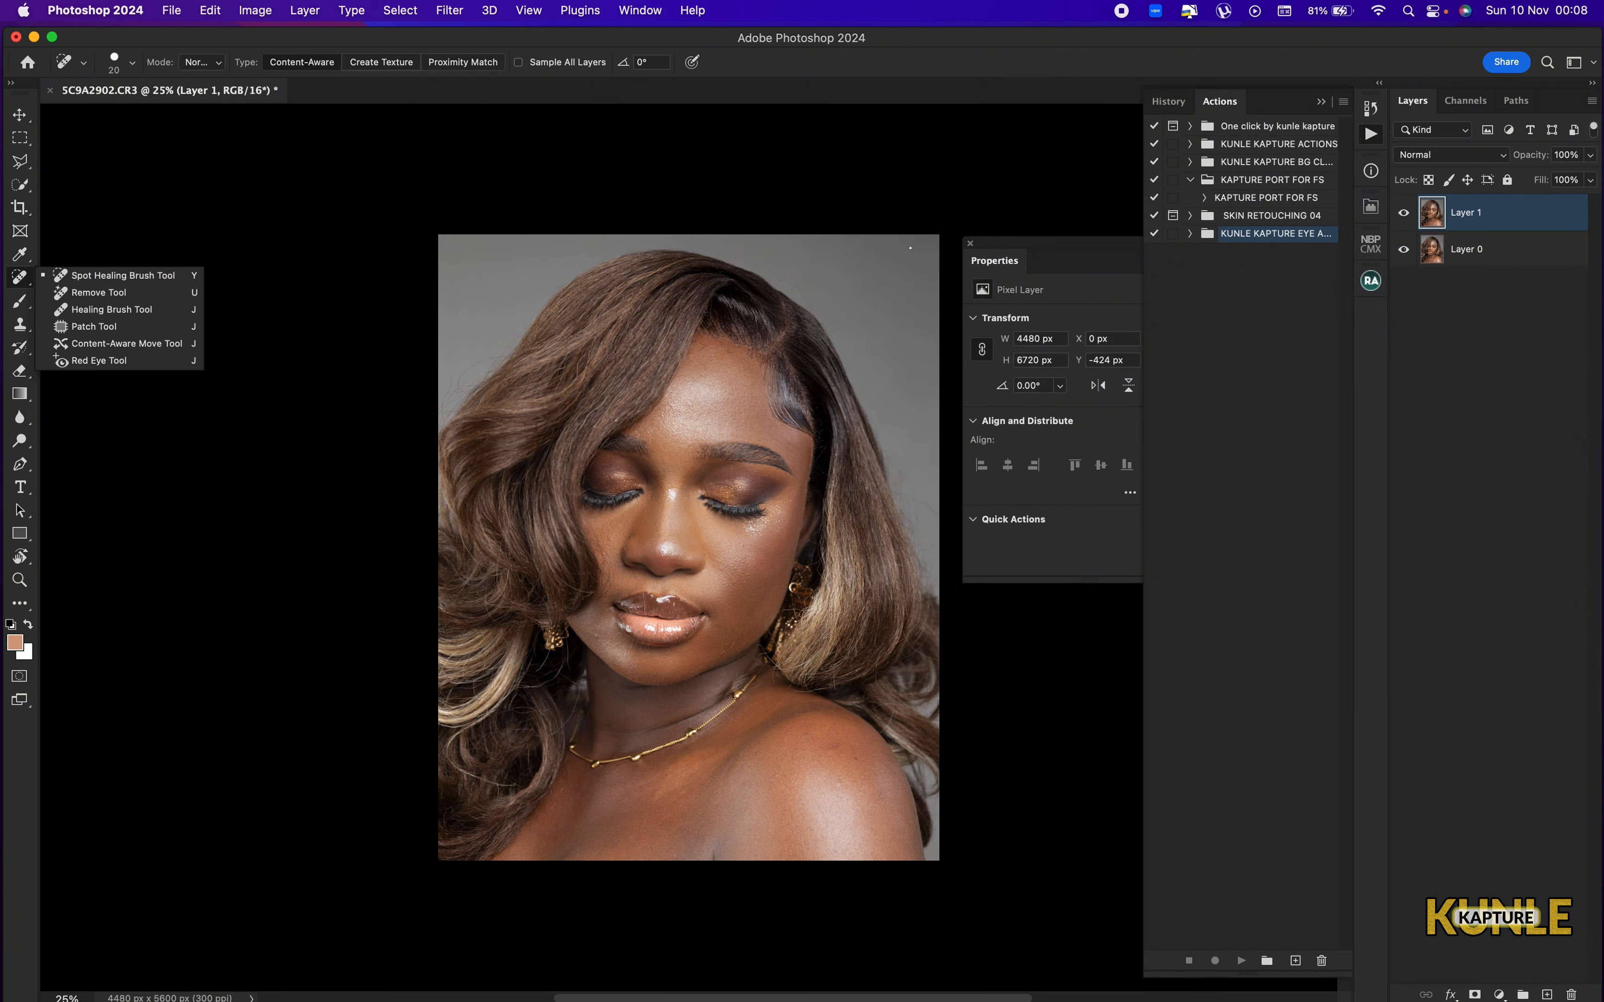
{"action": "left_click", "coordinate": [1369, 474]}
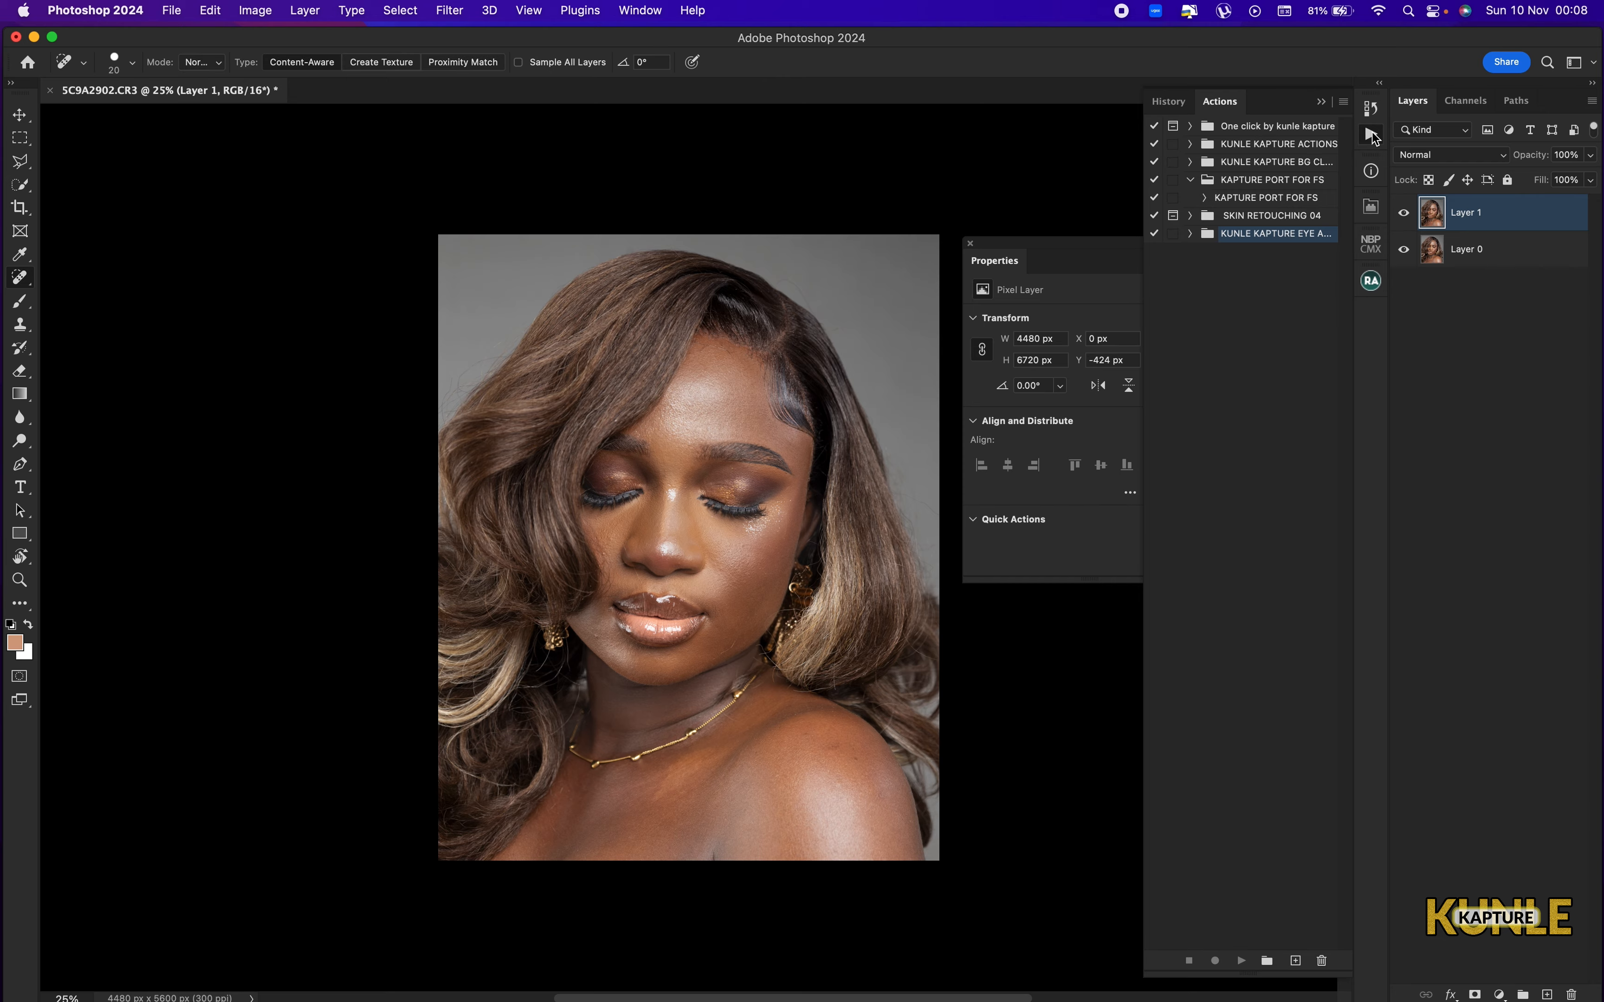
{"action": "left_click", "coordinate": [1371, 134]}
Enlarge the healing brush to 40 and remove the stray hairs across the upper forehead below the hairline.
{"action": "key", "text": "super+equal"}
{"action": "key", "text": "super+equal"}
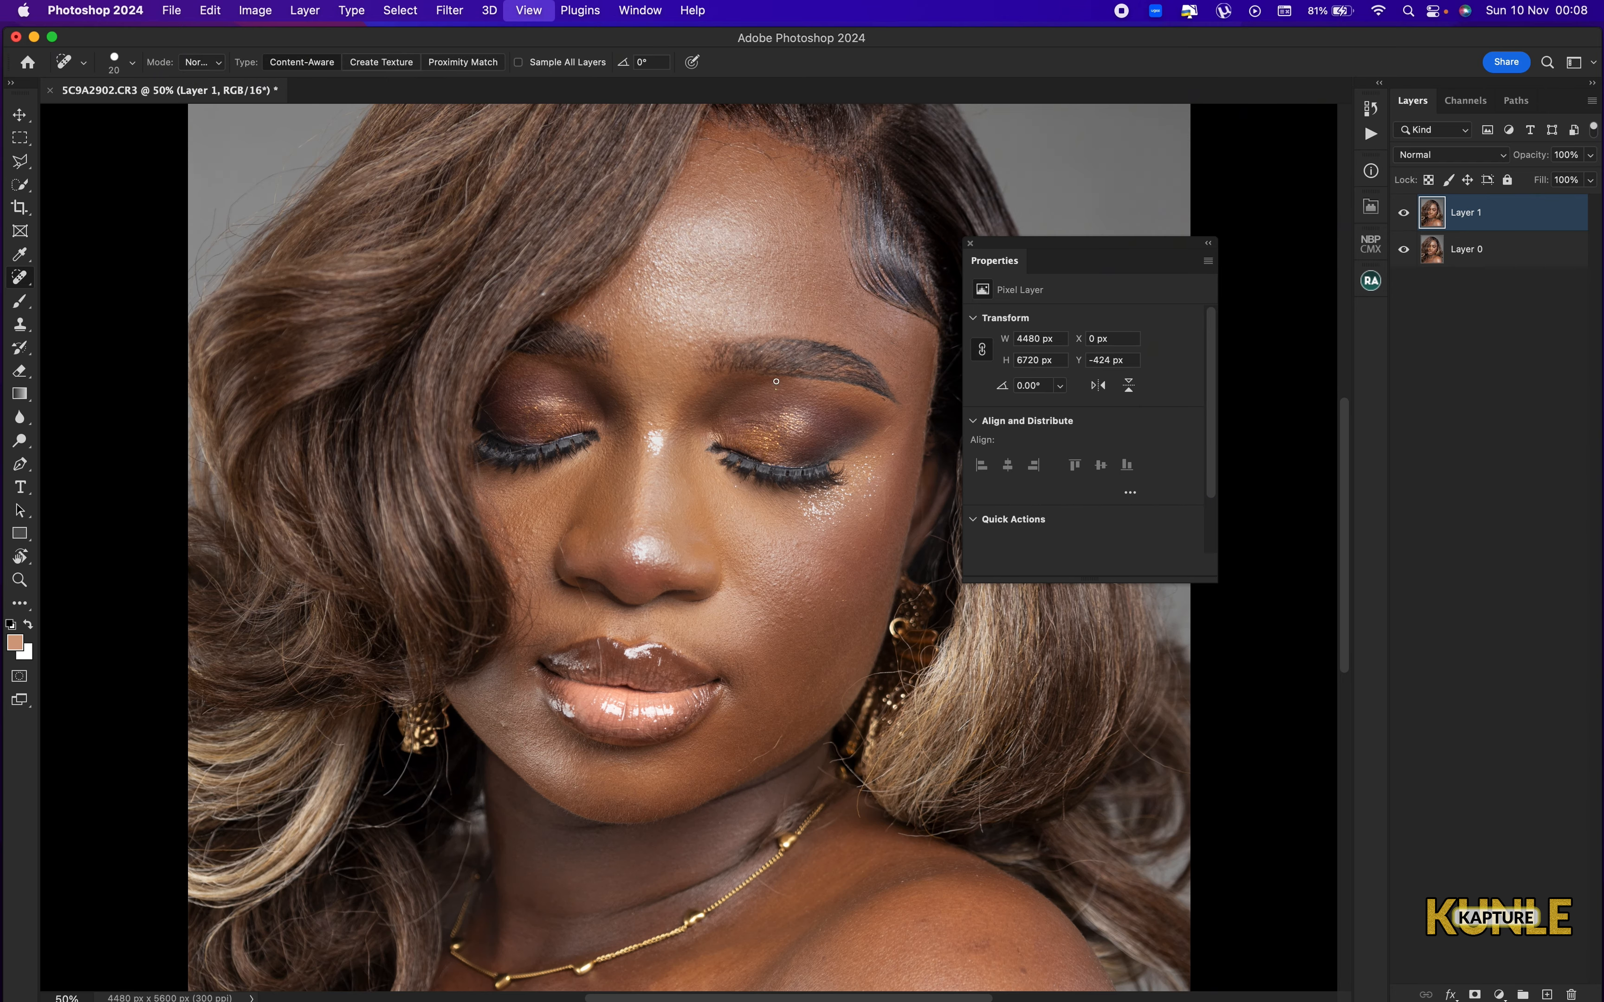
{"action": "key", "text": "super+equal"}
{"action": "key", "text": "super+equal"}
{"action": "key", "text": "super+equal"}
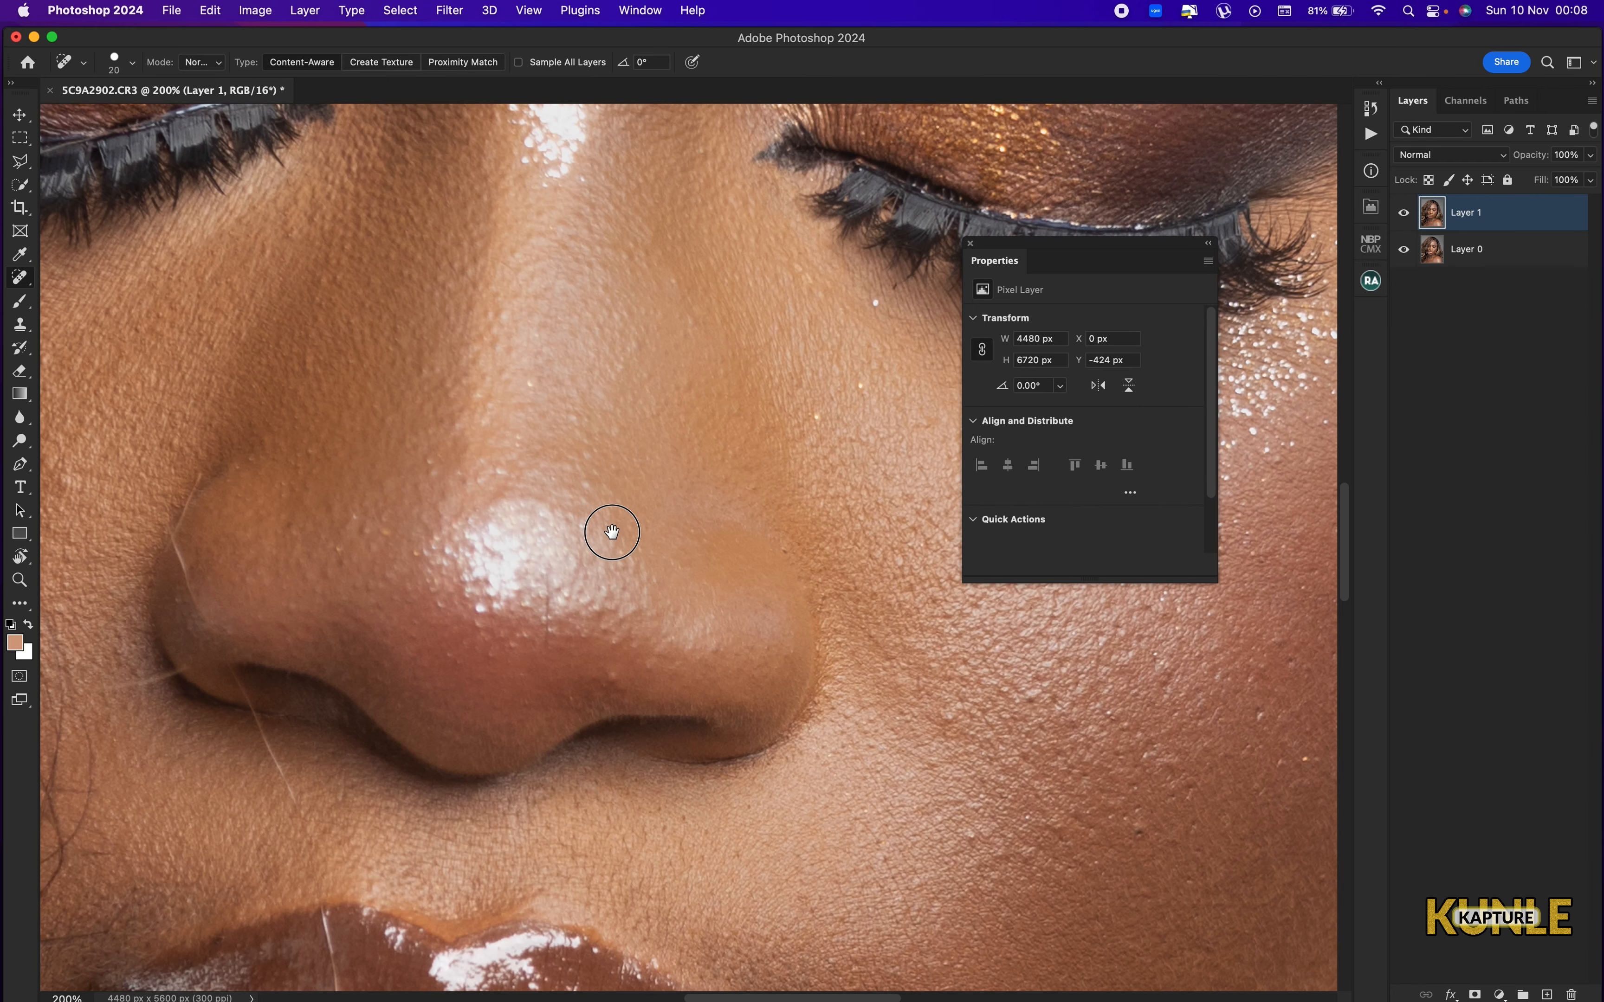
{"action": "left_click_drag", "start_coordinate": [612, 532], "coordinate": [517, 862]}
{"action": "left_click_drag", "start_coordinate": [626, 595], "coordinate": [629, 914]}
{"action": "key", "text": "super+minus"}
{"action": "left_click_drag", "start_coordinate": [625, 624], "coordinate": [686, 525]}
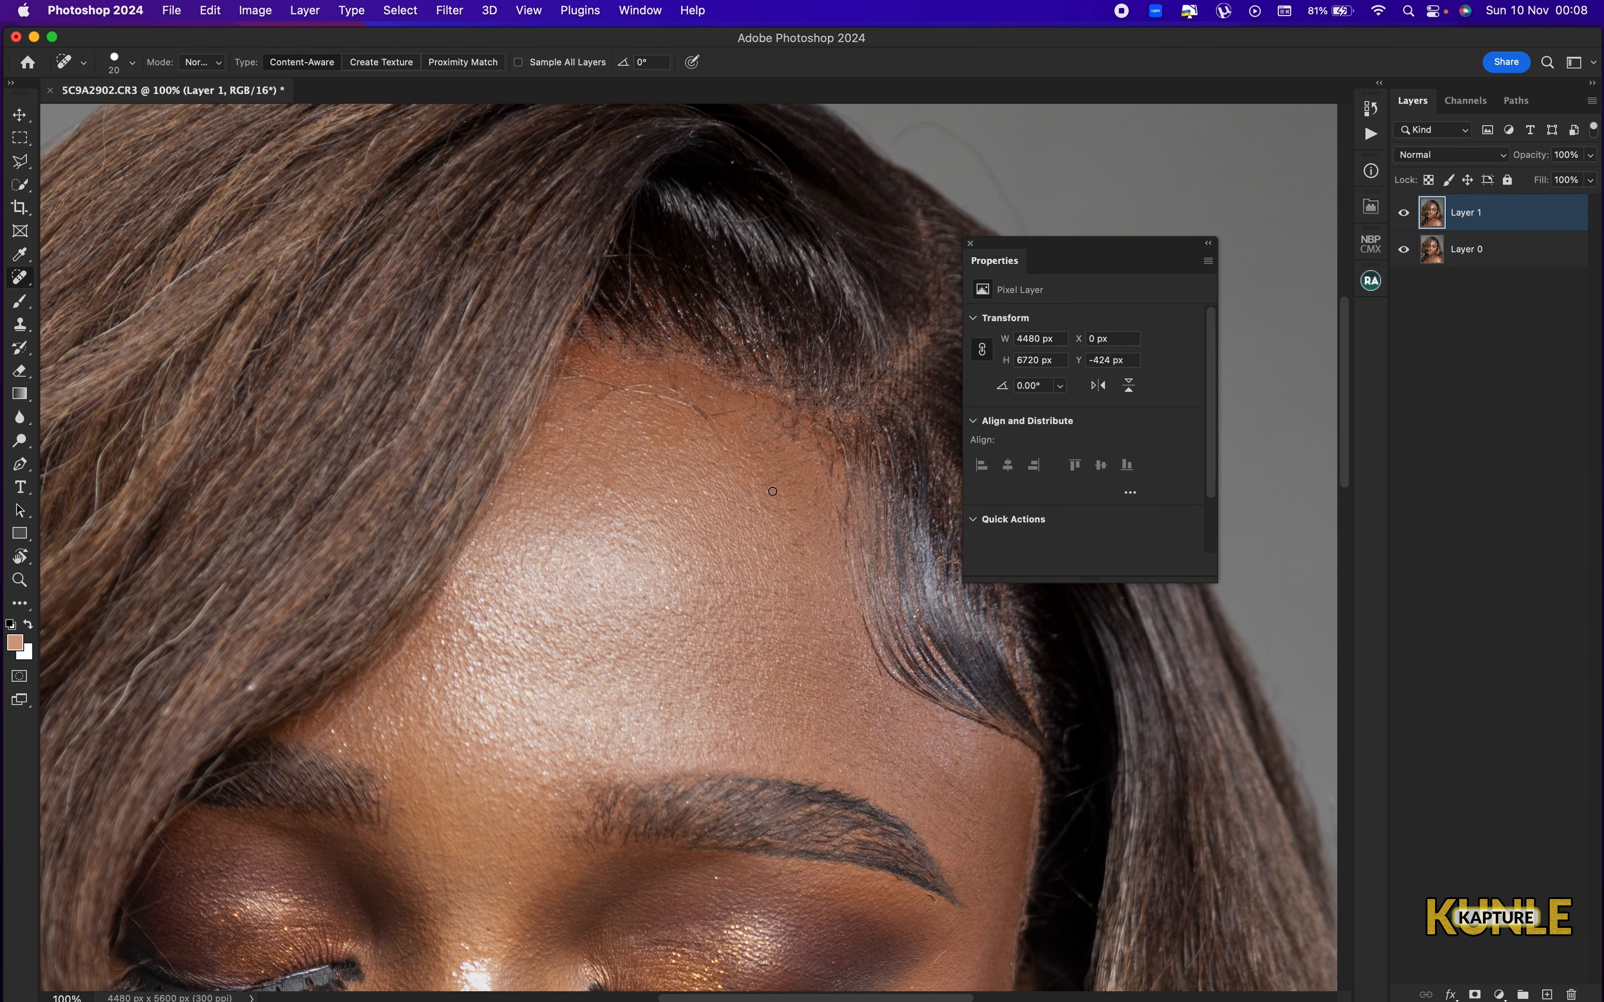
{"action": "key", "text": "bracketright"}
{"action": "key", "text": "bracketright"}
{"action": "mouse_move", "coordinate": [735, 413]}
{"action": "left_mouse_down"}
{"action": "mouse_move", "coordinate": [662, 385]}
{"action": "mouse_move", "coordinate": [613, 392]}
{"action": "left_mouse_up"}
{"action": "mouse_move", "coordinate": [715, 438]}
{"action": "left_mouse_down"}
{"action": "mouse_move", "coordinate": [684, 408]}
{"action": "mouse_move", "coordinate": [563, 379]}
{"action": "mouse_move", "coordinate": [581, 411]}
{"action": "mouse_move", "coordinate": [602, 406]}
{"action": "left_mouse_up"}
Heal the remaining stray hairs along the forehead hairline with short strokes.
{"action": "scroll", "coordinate": [601, 537], "scroll_direction": "down", "scroll_amount": 4}
{"action": "scroll", "coordinate": [601, 537], "scroll_direction": "left", "scroll_amount": 3}
{"action": "left_click_drag", "start_coordinate": [774, 278], "coordinate": [702, 283]}
{"action": "left_click_drag", "start_coordinate": [728, 278], "coordinate": [784, 278]}
{"action": "left_click_drag", "start_coordinate": [781, 286], "coordinate": [792, 285]}
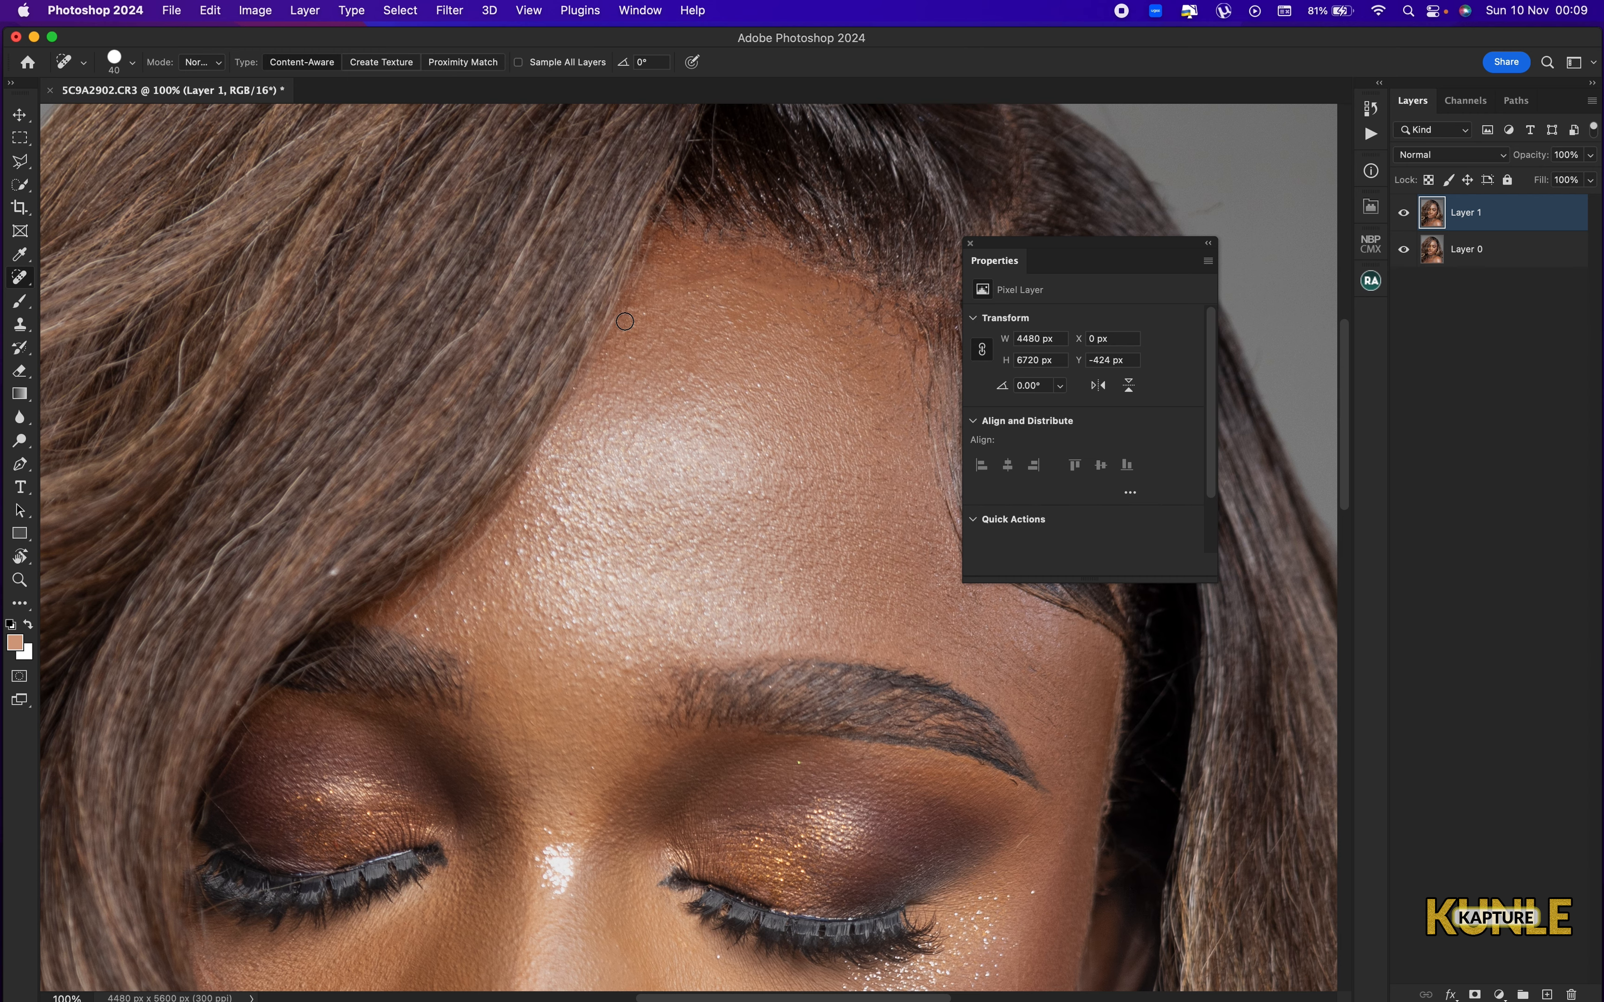
Remove the stray hair crossing the side of the nose on the hair-covered side of the face.
{"action": "key", "text": "super+minus"}
{"action": "scroll", "coordinate": [663, 530], "scroll_direction": "down", "scroll_amount": 10}
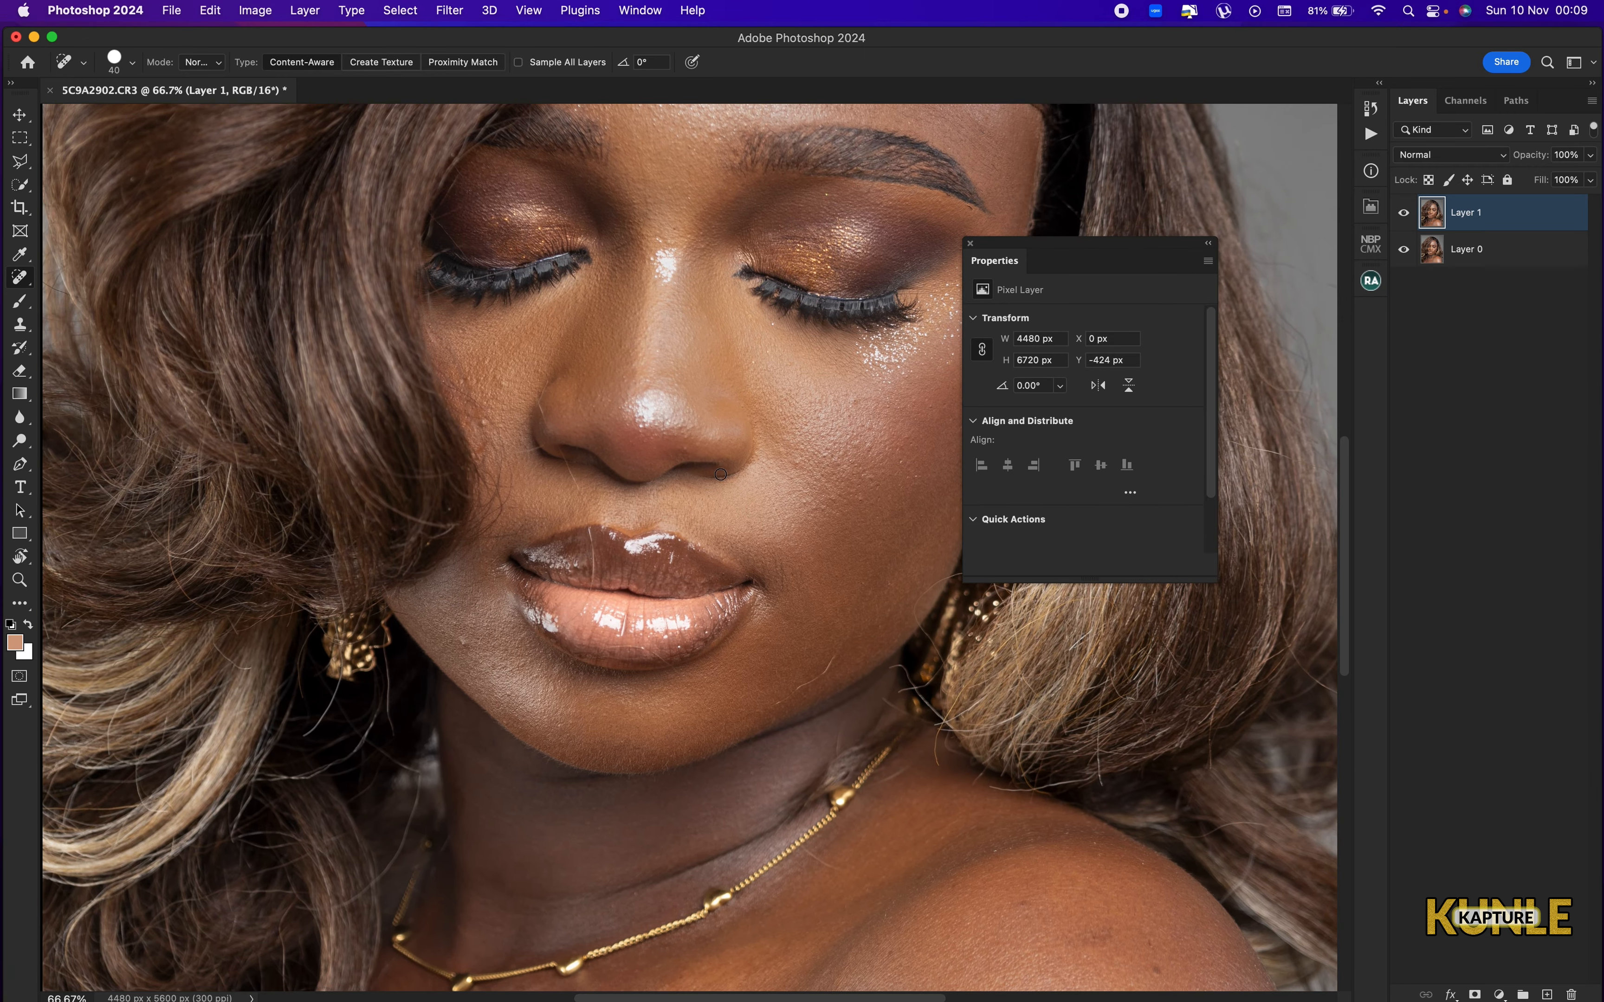
{"action": "key", "text": "super+plus"}
{"action": "left_click_drag", "start_coordinate": [594, 529], "coordinate": [635, 624]}
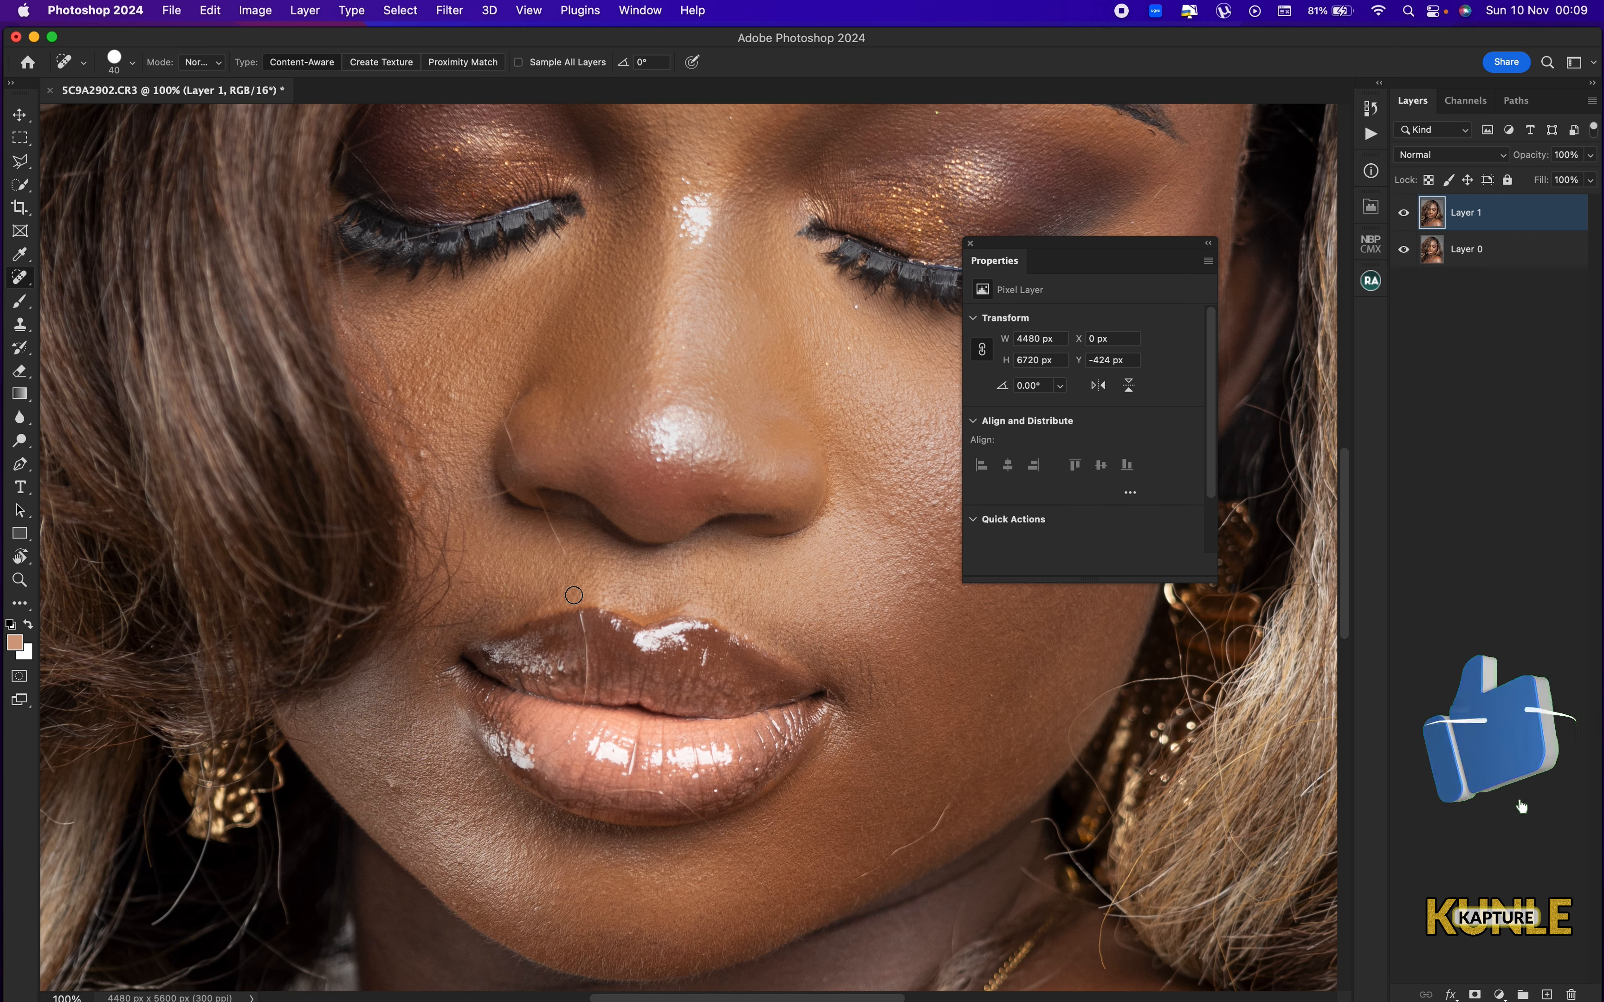
{"action": "key", "text": "super+plus"}
{"action": "left_click_drag", "start_coordinate": [448, 502], "coordinate": [652, 625]}
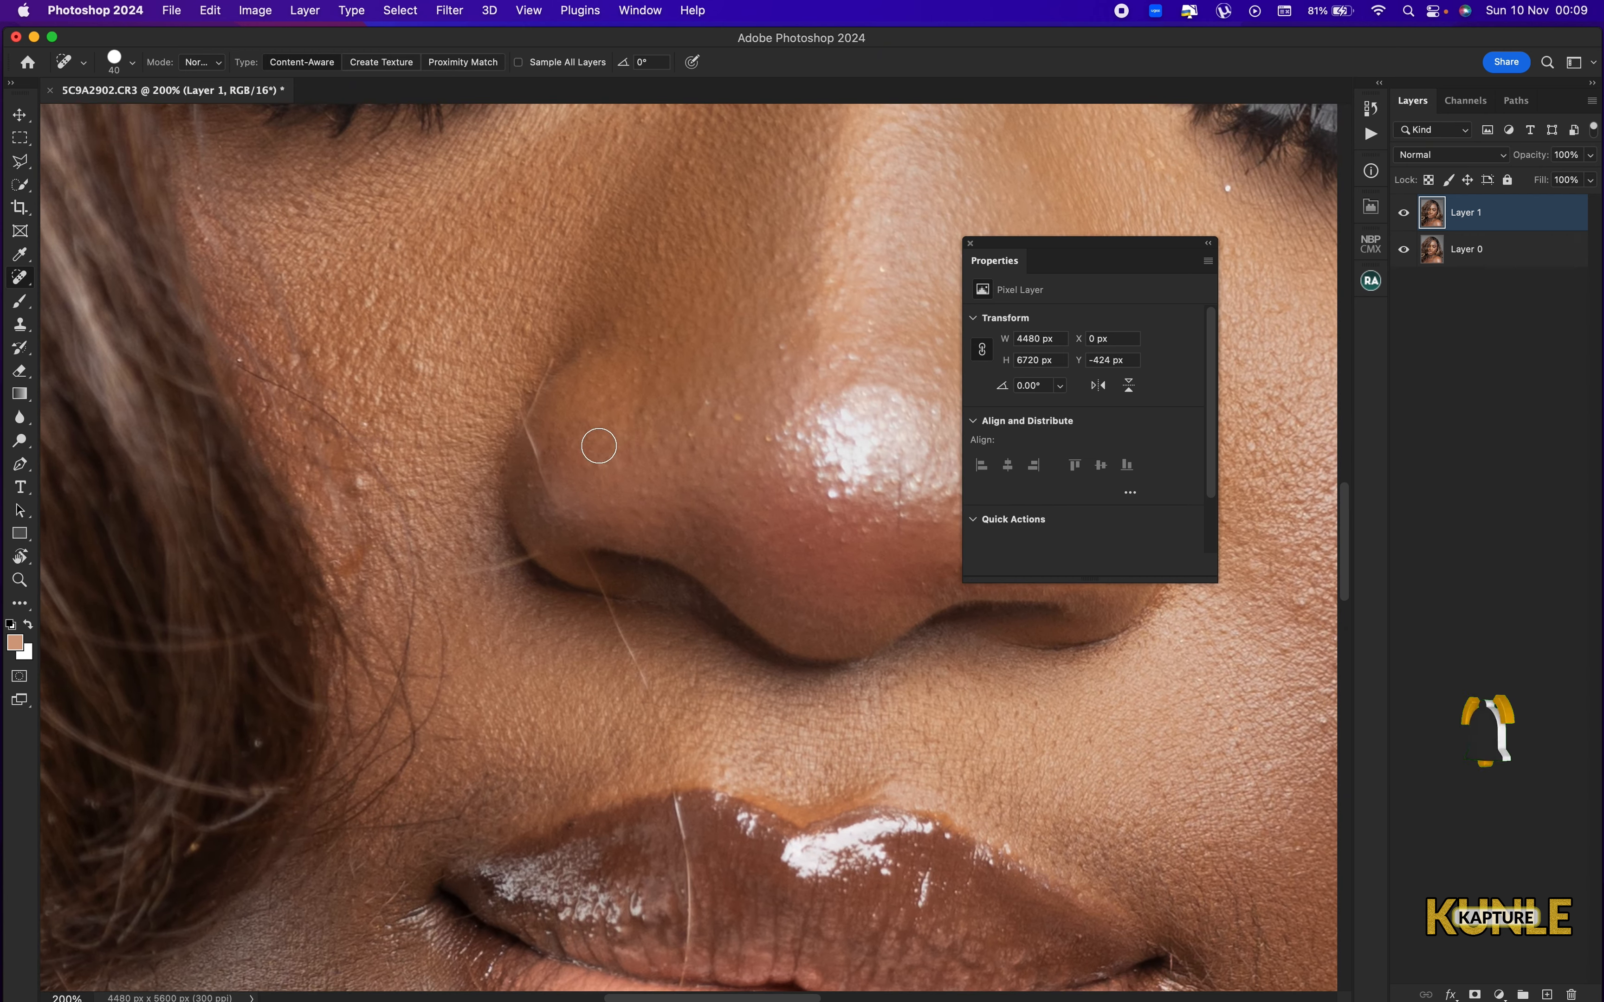
{"action": "left_click_drag", "start_coordinate": [515, 425], "coordinate": [534, 483]}
{"action": "left_click_drag", "start_coordinate": [561, 367], "coordinate": [539, 402]}
{"action": "key", "text": "super+minus"}
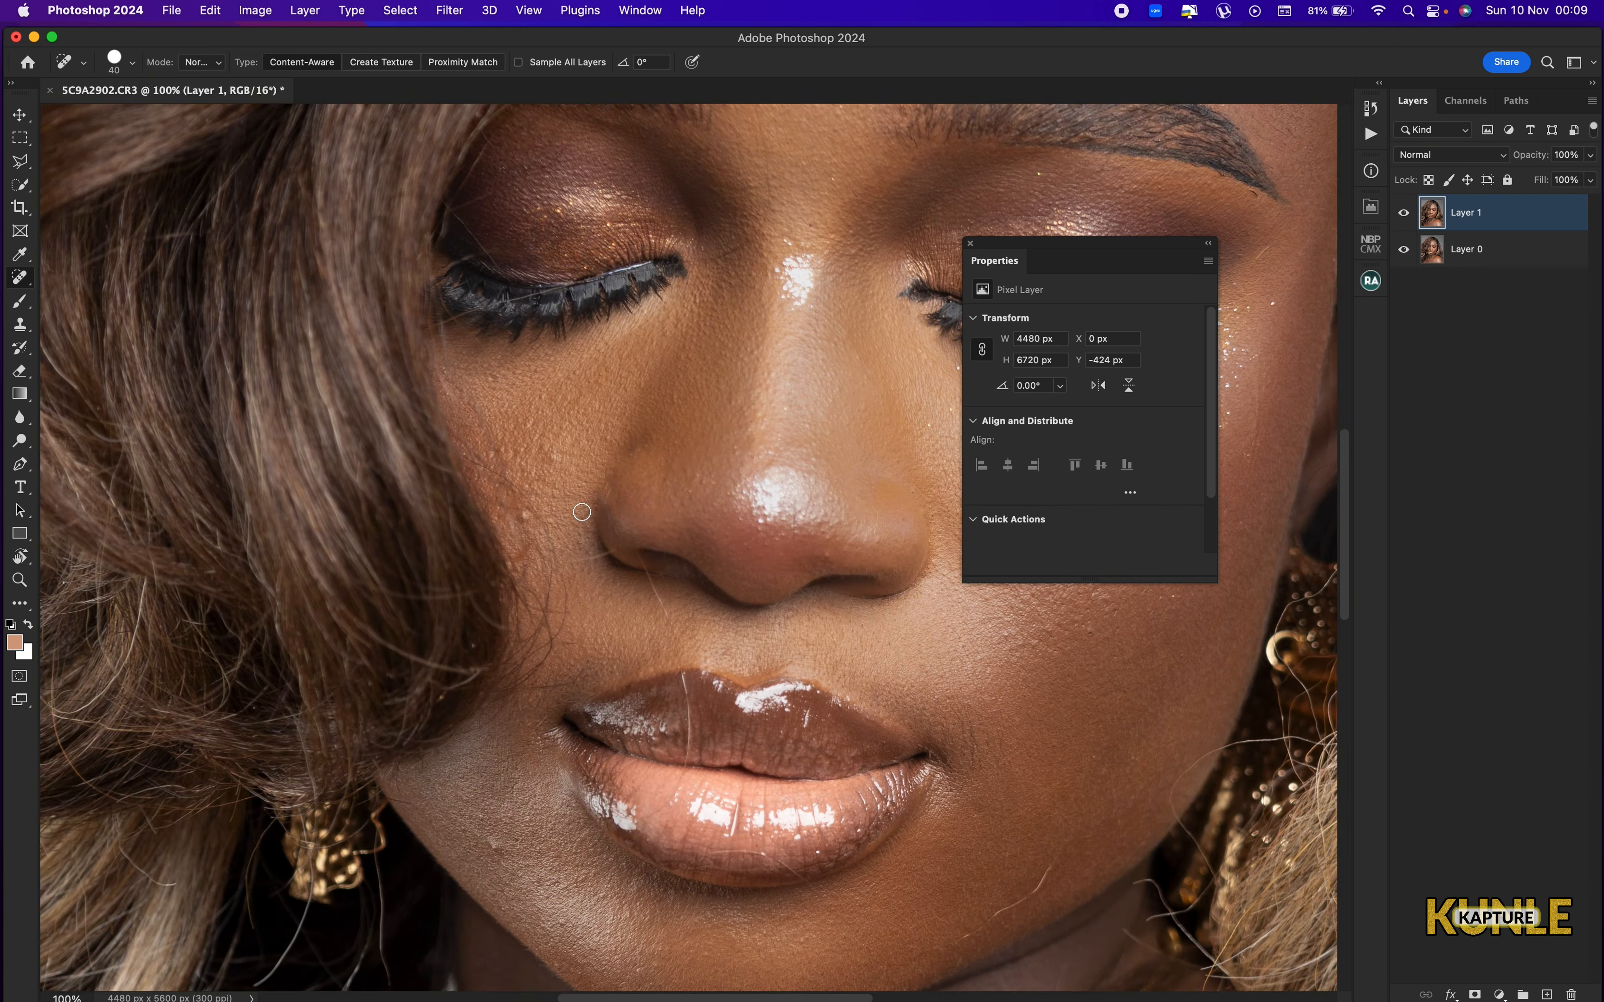
Heal the small bumps on the cheek beside the hair and remove the stray hair next to the nostril.
{"action": "key", "text": "super+plus"}
{"action": "key", "text": "bracketleft"}
{"action": "left_click", "coordinate": [529, 445]}
{"action": "left_click", "coordinate": [373, 490]}
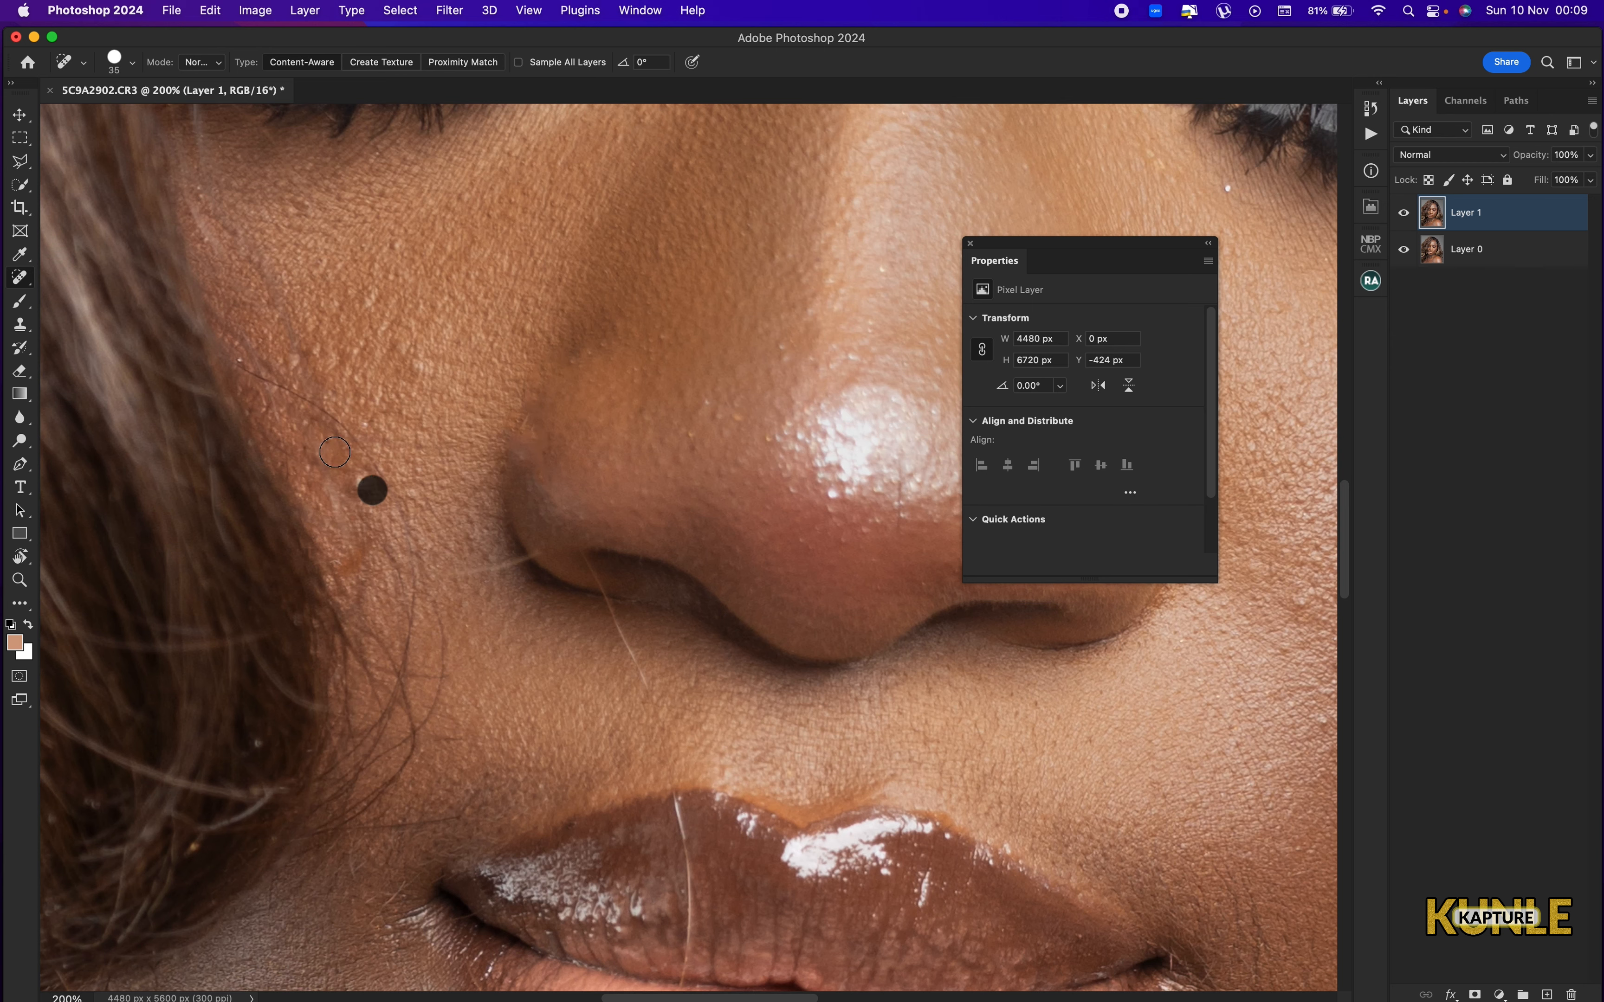
{"action": "key", "text": "bracketright"}
{"action": "left_click_drag", "start_coordinate": [355, 496], "coordinate": [355, 483]}
{"action": "left_click_drag", "start_coordinate": [286, 392], "coordinate": [387, 502]}
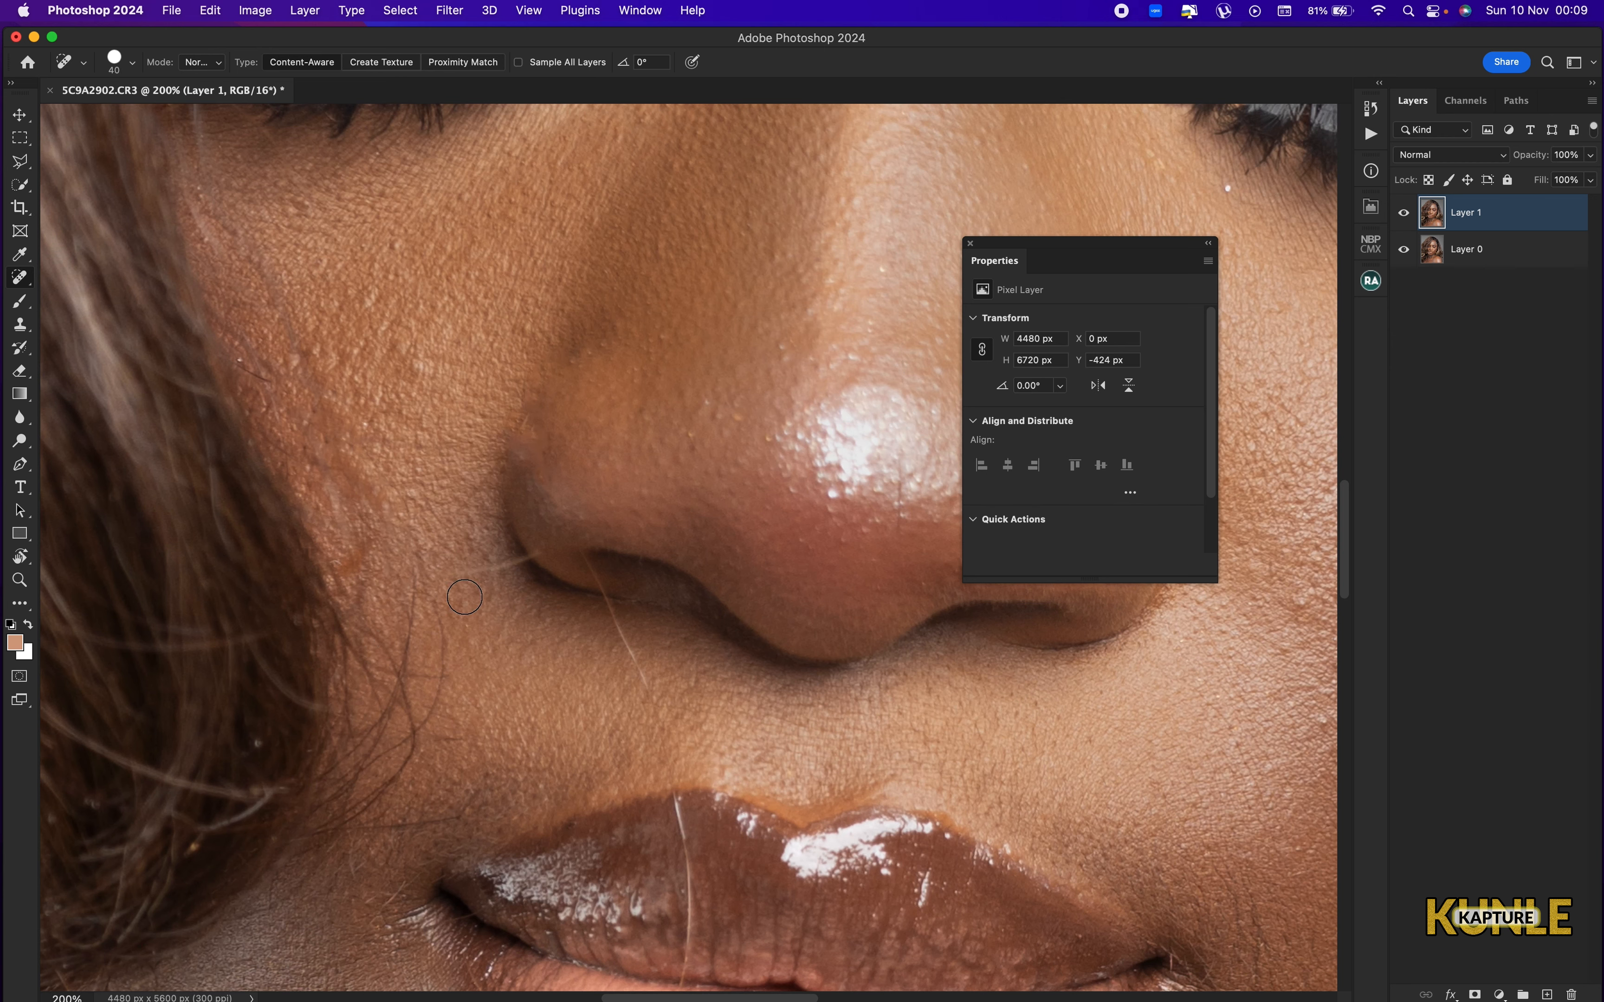
{"action": "mouse_move", "coordinate": [465, 594]}
{"action": "left_mouse_down"}
{"action": "mouse_move", "coordinate": [497, 561]}
{"action": "mouse_move", "coordinate": [547, 551]}
{"action": "left_mouse_up"}
Reduce the healing brush to 35 and remove the stray hair running from the nostril across the upper lip.
{"action": "scroll", "coordinate": [597, 530], "scroll_direction": "down", "scroll_amount": 5}
{"action": "key", "text": "bracketleft"}
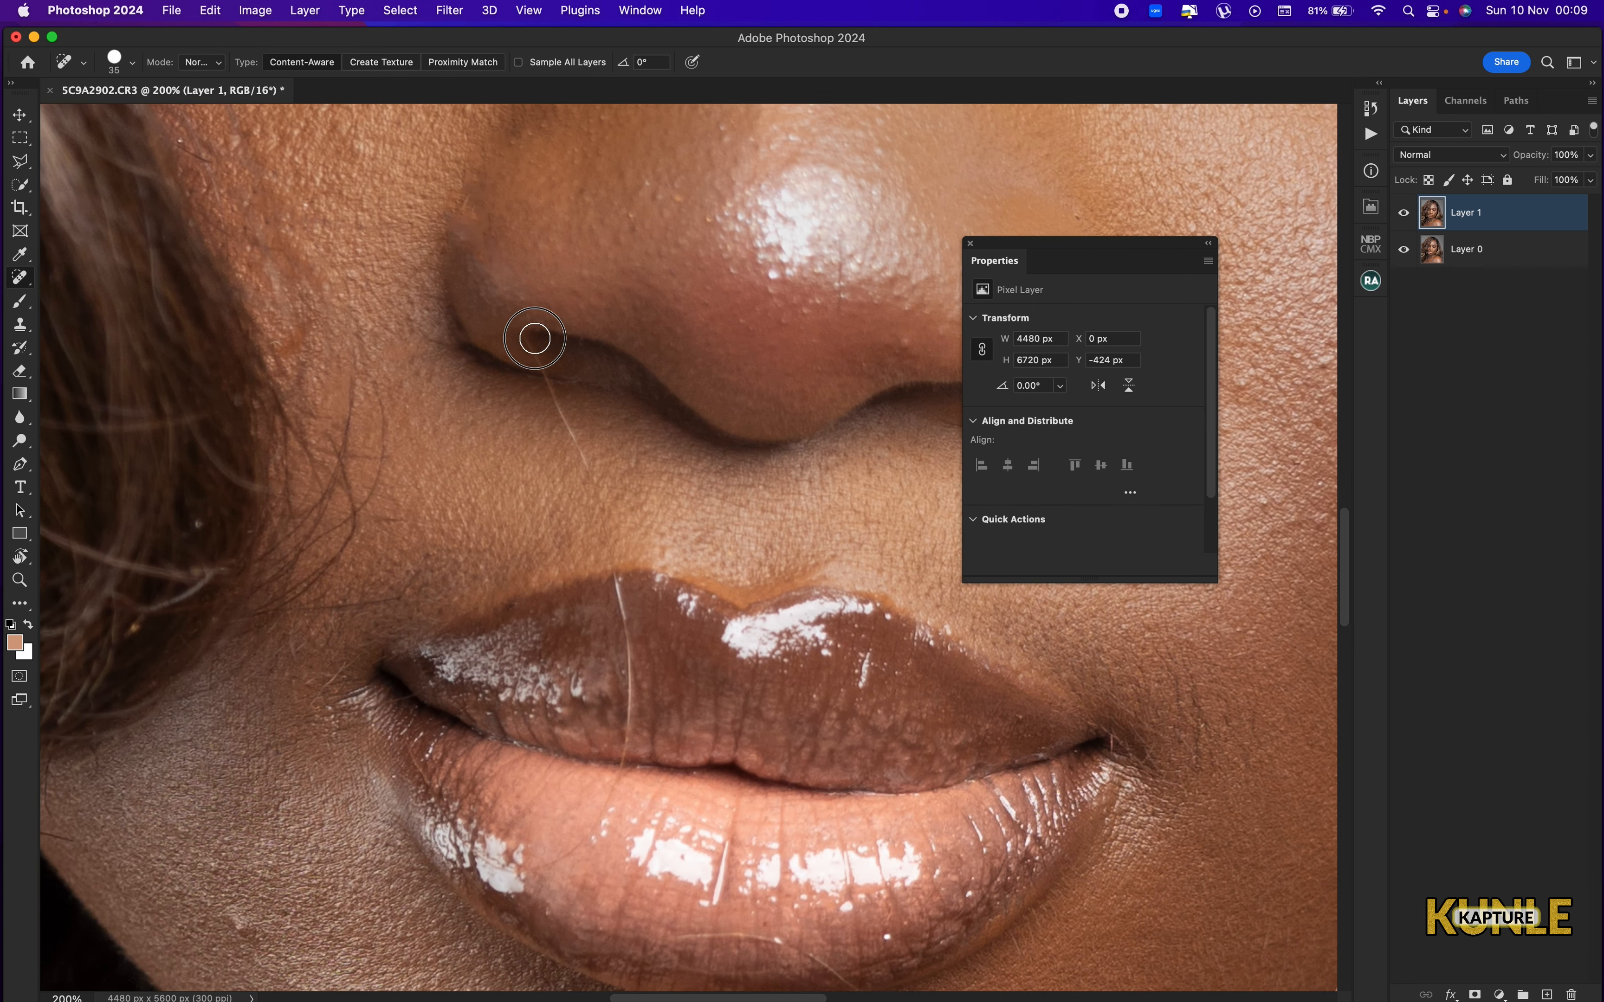
{"action": "left_click_drag", "start_coordinate": [535, 339], "coordinate": [627, 594]}
{"action": "left_click_drag", "start_coordinate": [616, 578], "coordinate": [623, 736]}
{"action": "left_click", "coordinate": [617, 572]}
{"action": "key", "text": "super+minus"}
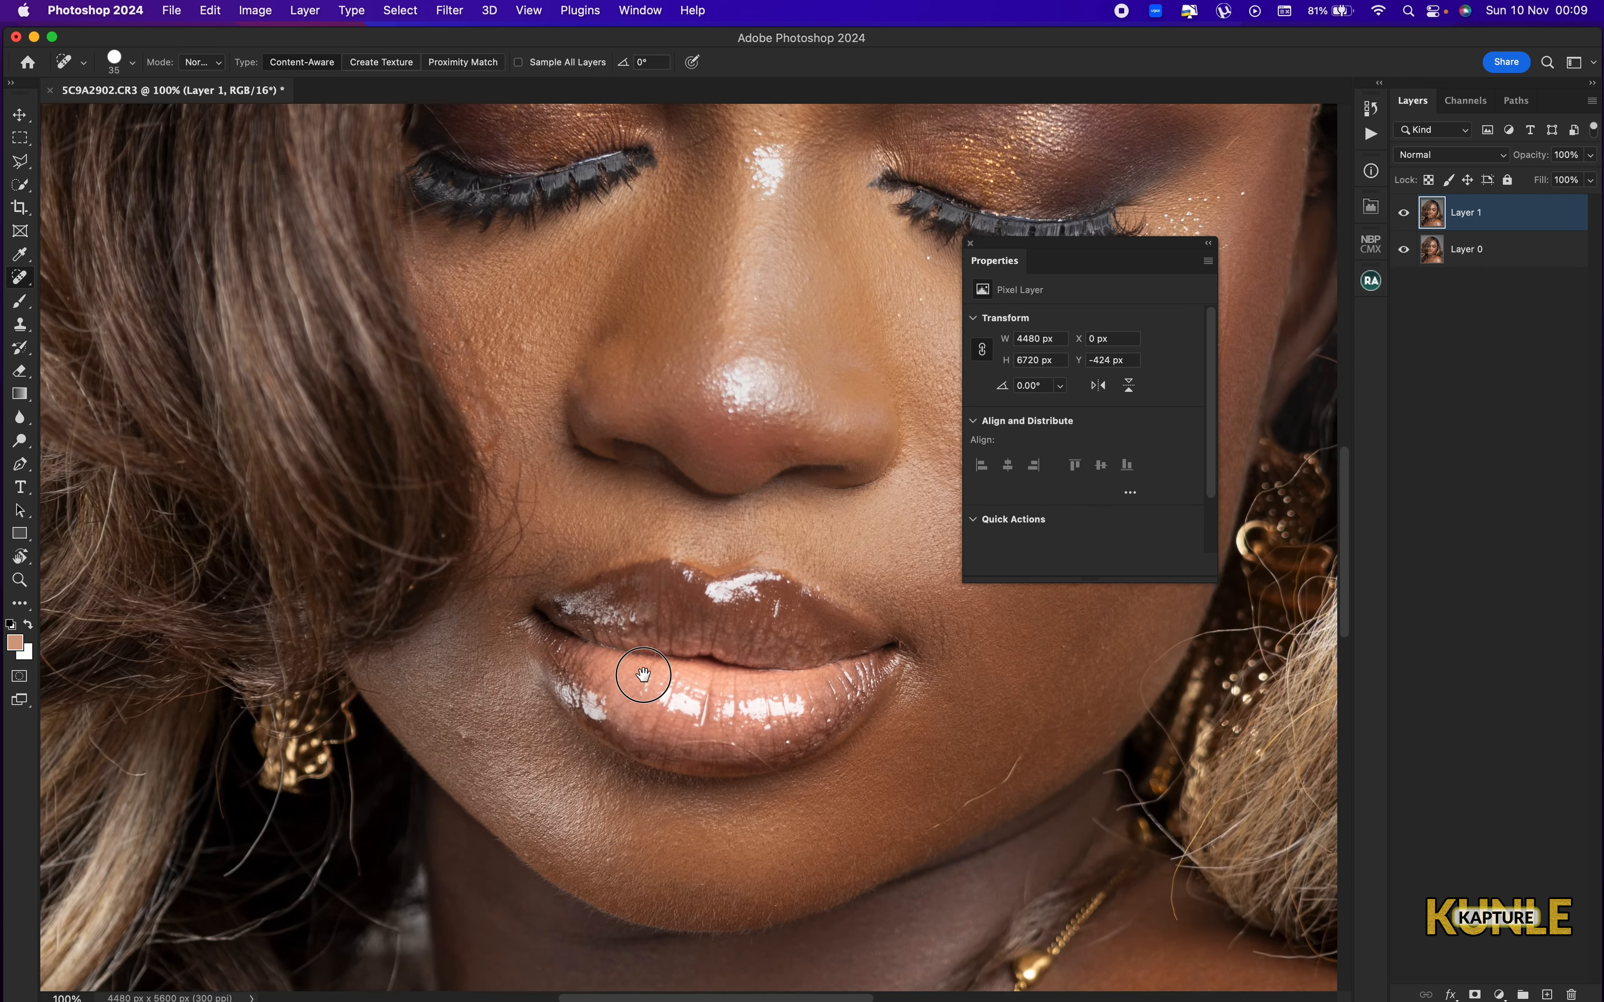
Set the healing brush to 40 and remove the stray hairs on the lower jaw and between the neck and the hair.
{"action": "mouse_move", "coordinate": [644, 675]}
{"action": "left_mouse_down"}
{"action": "mouse_move", "coordinate": [632, 531]}
{"action": "mouse_move", "coordinate": [444, 608]}
{"action": "left_mouse_up"}
{"action": "key", "text": "bracketright"}
{"action": "key", "text": "bracketright"}
{"action": "mouse_move", "coordinate": [799, 514]}
{"action": "left_mouse_down"}
{"action": "mouse_move", "coordinate": [705, 584]}
{"action": "mouse_move", "coordinate": [609, 569]}
{"action": "mouse_move", "coordinate": [566, 585]}
{"action": "left_mouse_up"}
{"action": "mouse_move", "coordinate": [821, 489]}
{"action": "left_mouse_down"}
{"action": "mouse_move", "coordinate": [748, 487]}
{"action": "mouse_move", "coordinate": [682, 540]}
{"action": "mouse_move", "coordinate": [727, 627]}
{"action": "mouse_move", "coordinate": [663, 644]}
{"action": "mouse_move", "coordinate": [686, 658]}
{"action": "mouse_move", "coordinate": [663, 630]}
{"action": "mouse_move", "coordinate": [731, 709]}
{"action": "left_mouse_up"}
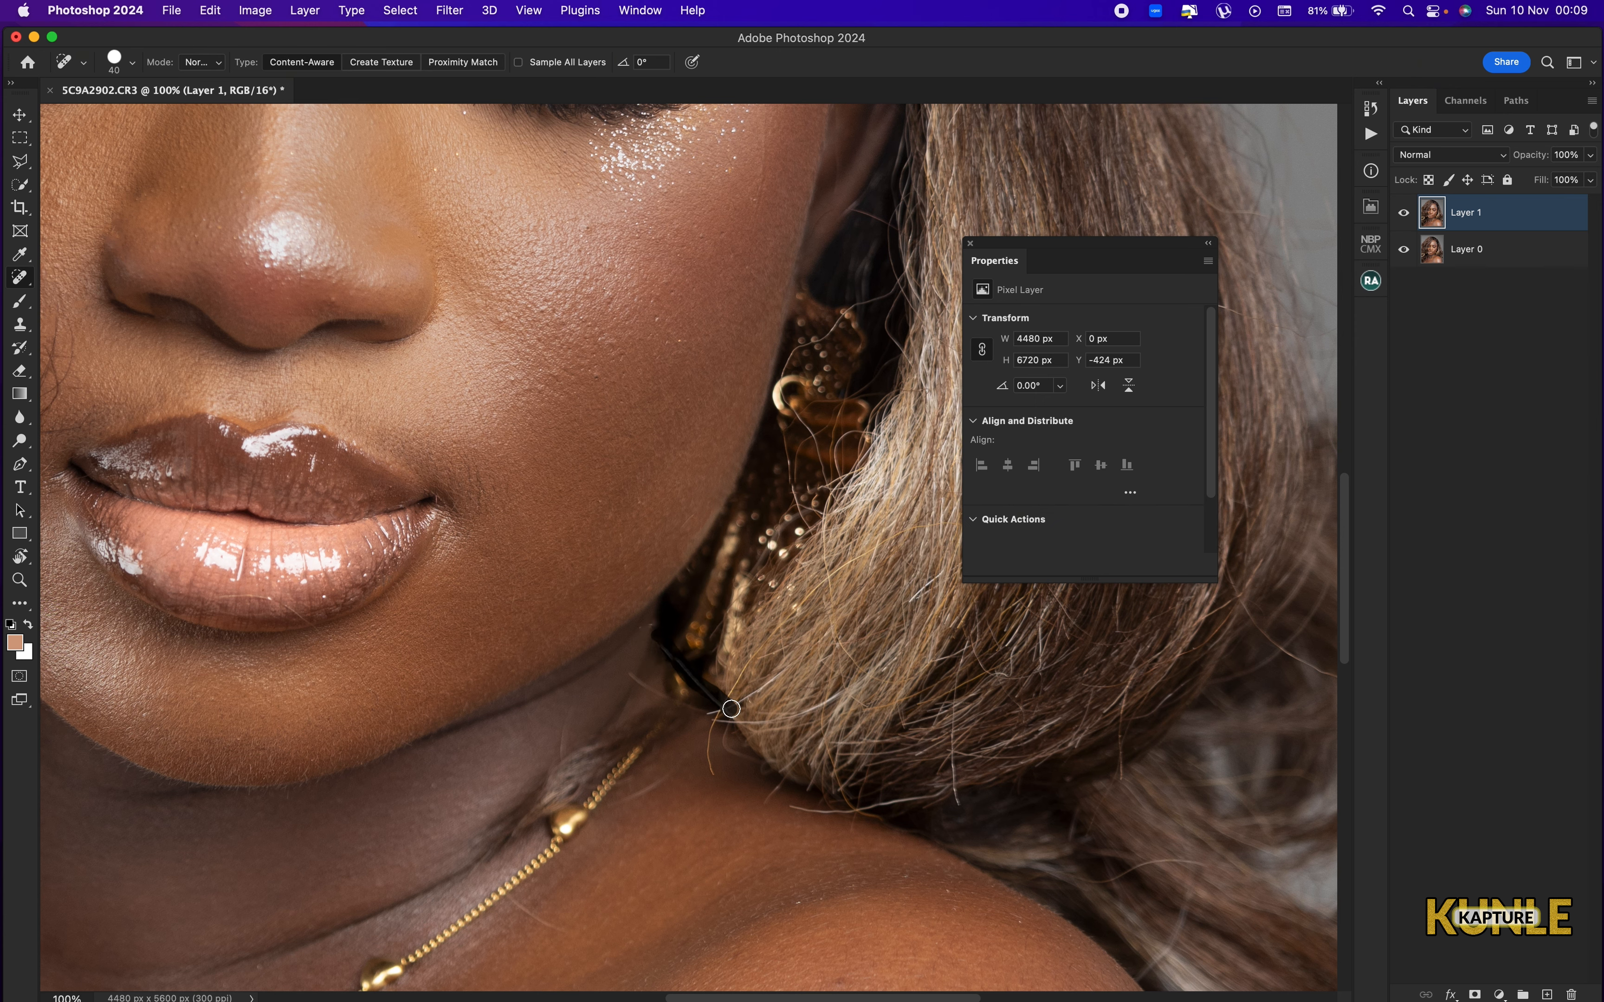
Heal the small bump on the cheek near the mouth corner at brush size 50 and the spots below the forehead hairline at size 70.
{"action": "scroll", "coordinate": [400, 627], "scroll_direction": "left", "scroll_amount": 10}
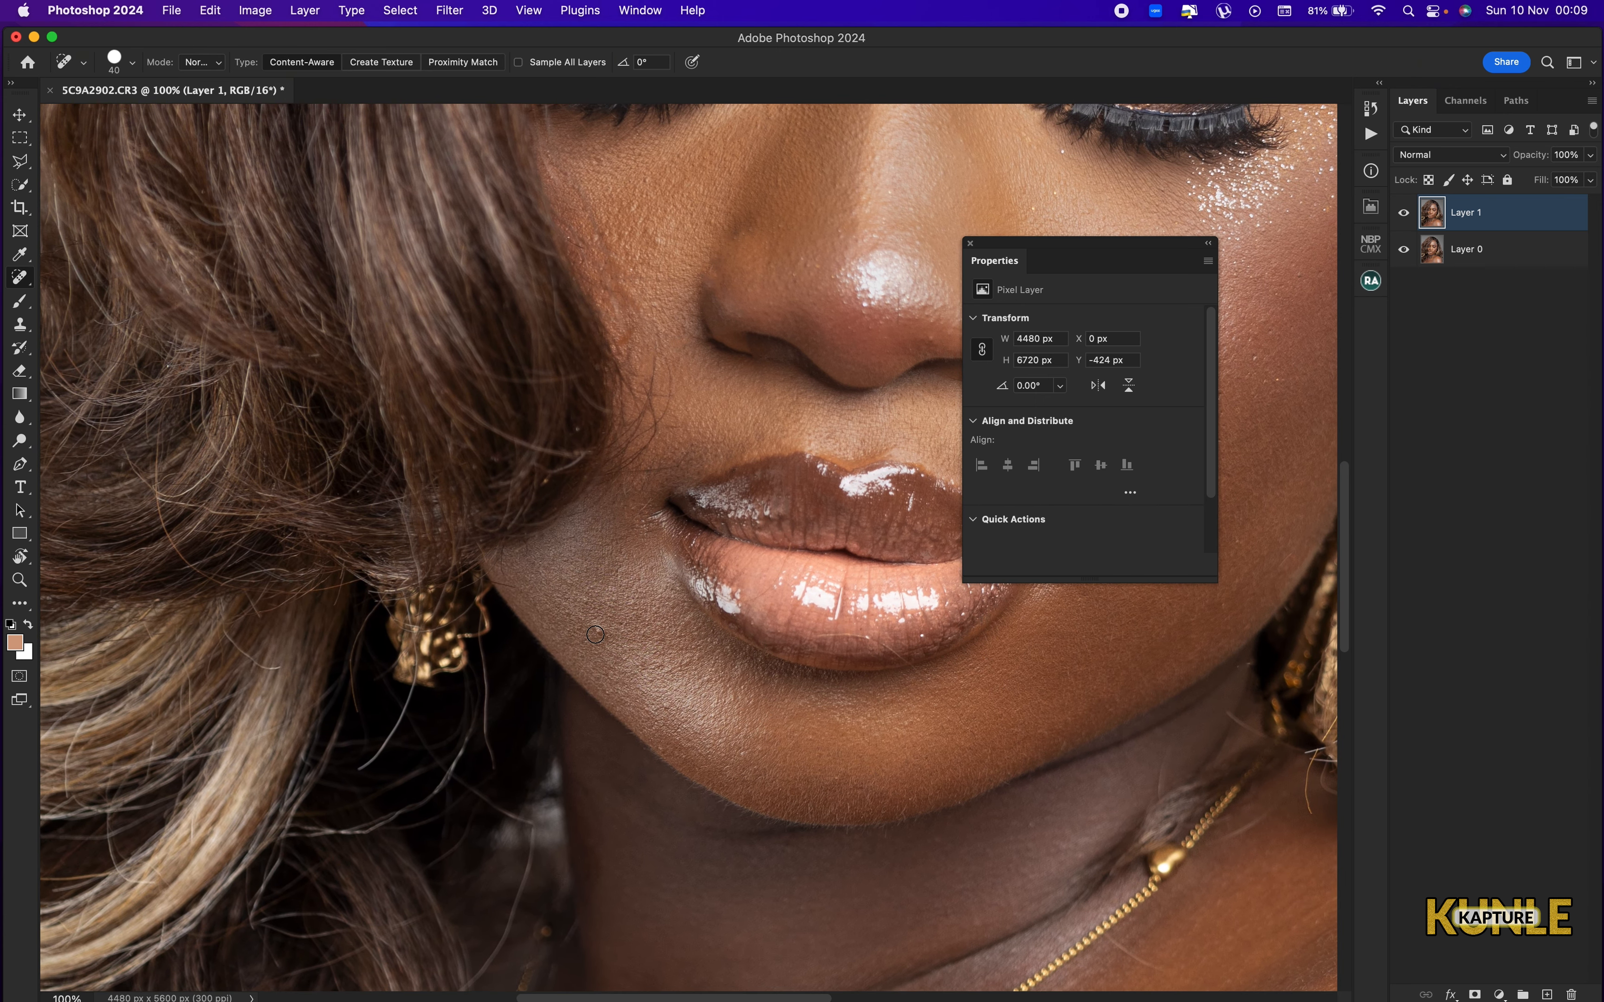
{"action": "key", "text": "bracketright"}
{"action": "left_click", "coordinate": [599, 632]}
{"action": "scroll", "coordinate": [751, 365], "scroll_direction": "up", "scroll_amount": 9}
{"action": "scroll", "coordinate": [633, 502], "scroll_direction": "right", "scroll_amount": 5}
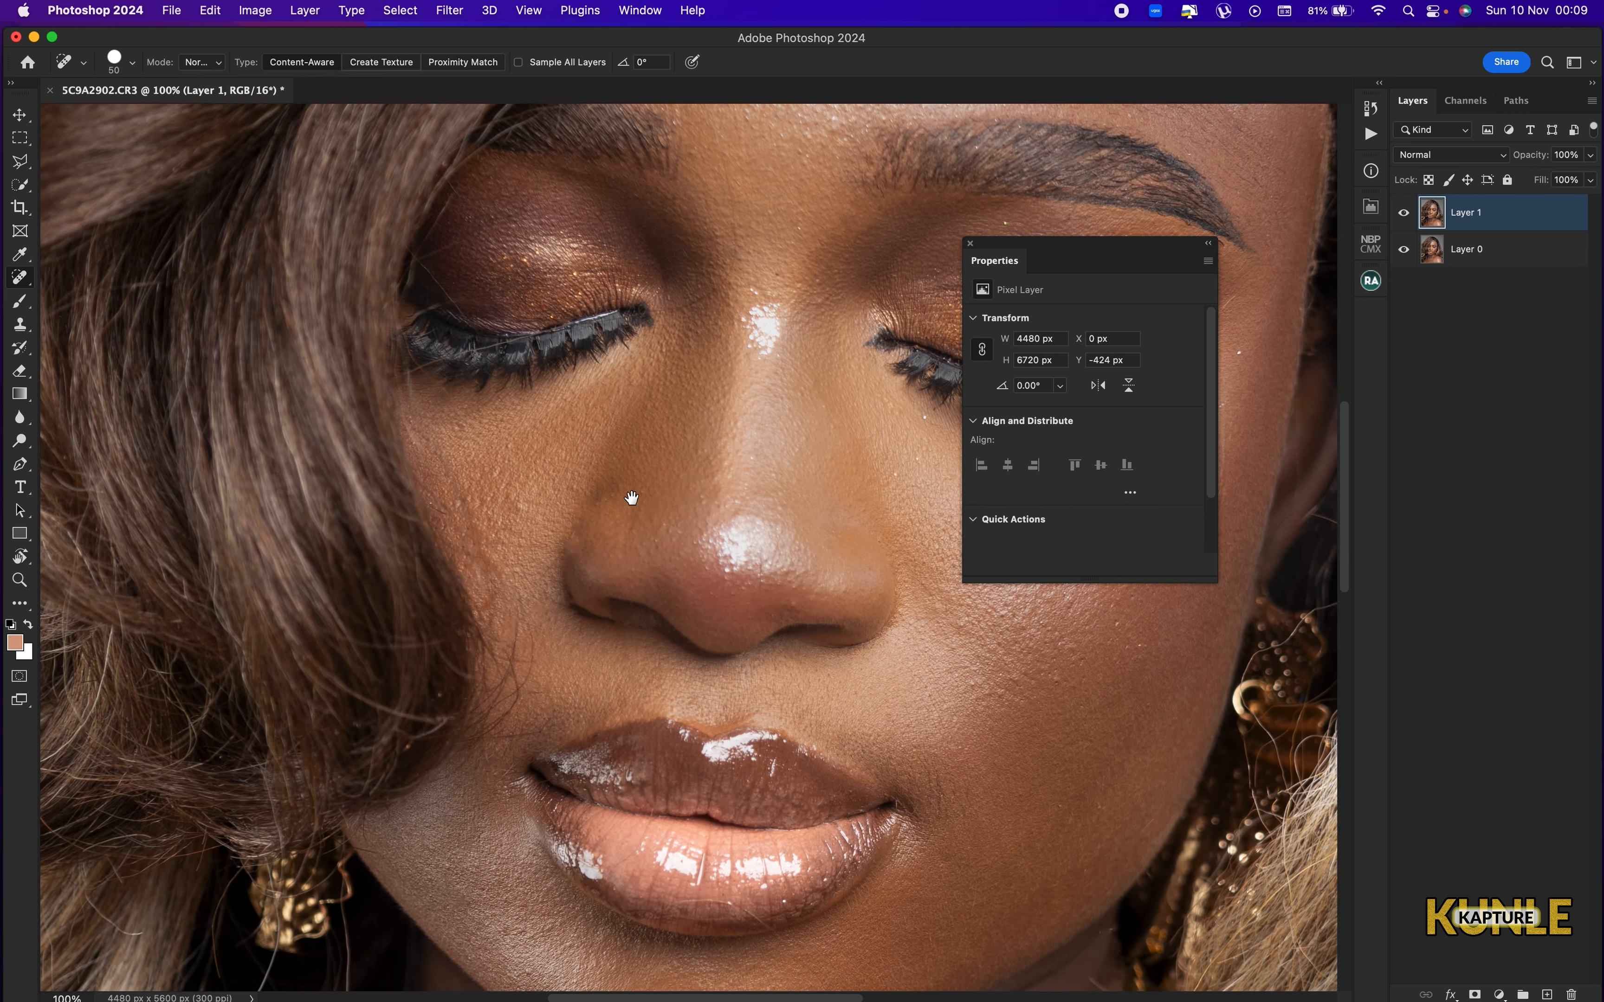
{"action": "key", "text": "super+minus"}
{"action": "left_click_drag", "start_coordinate": [738, 199], "coordinate": [708, 192]}
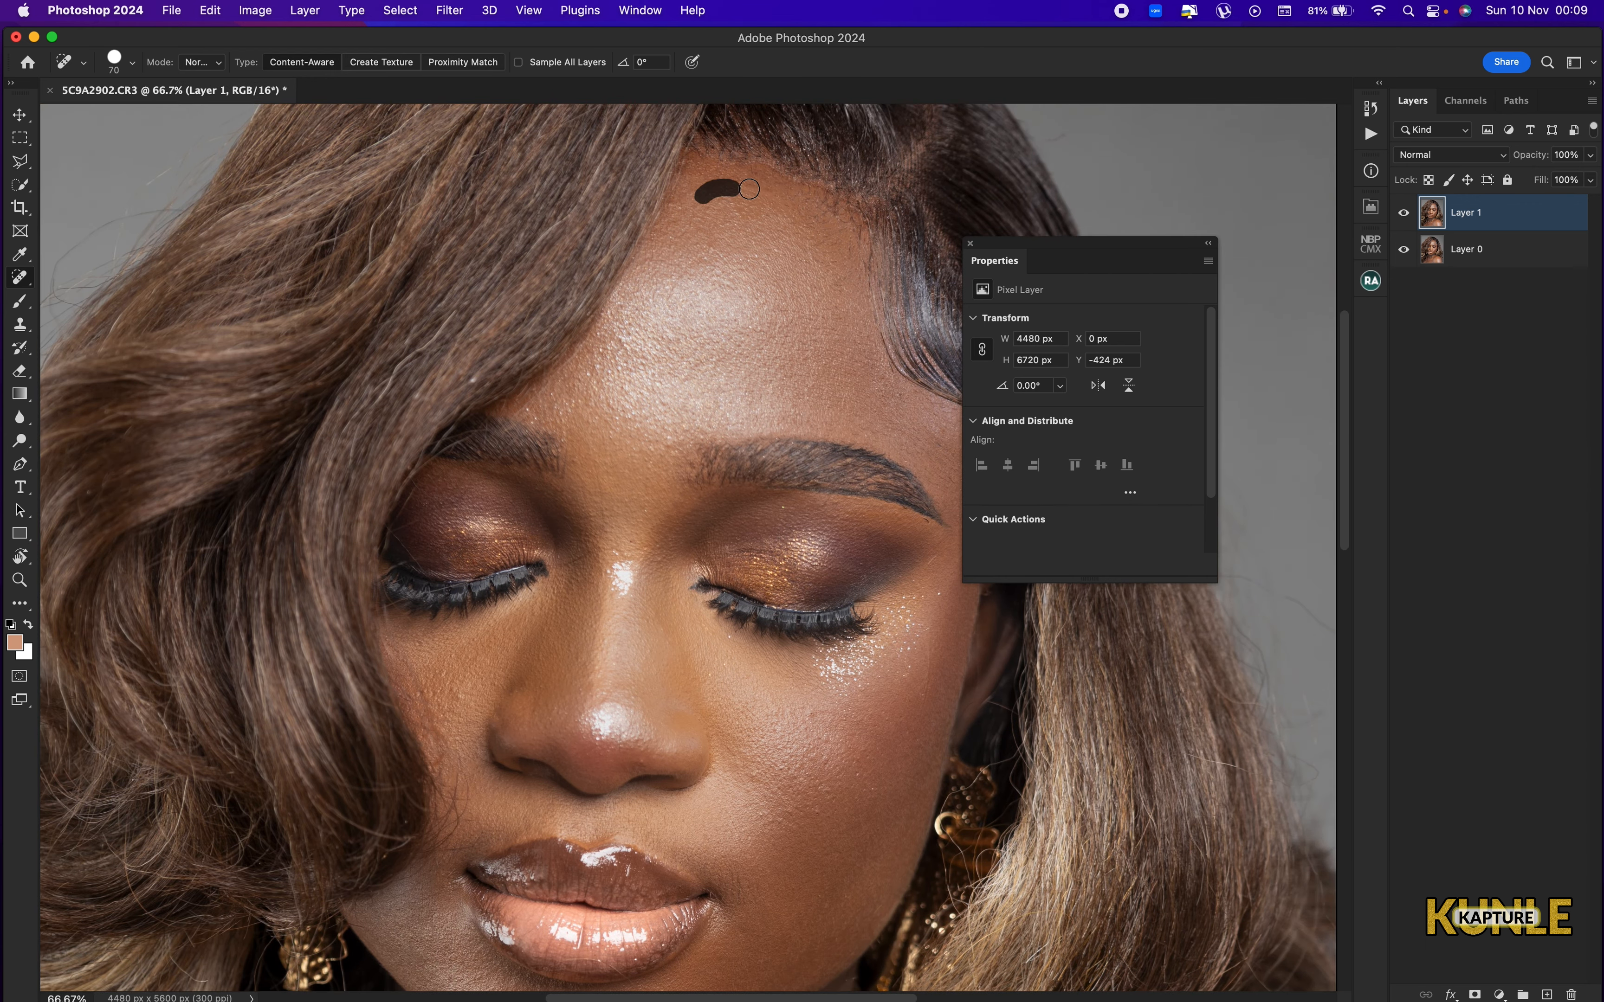
Heal the blemishes on the shoulder at brush size 90 and the mark beside the necklace at size 80.
{"action": "scroll", "coordinate": [631, 395], "scroll_direction": "down", "scroll_amount": 10}
{"action": "scroll", "coordinate": [631, 395], "scroll_direction": "right", "scroll_amount": 10}
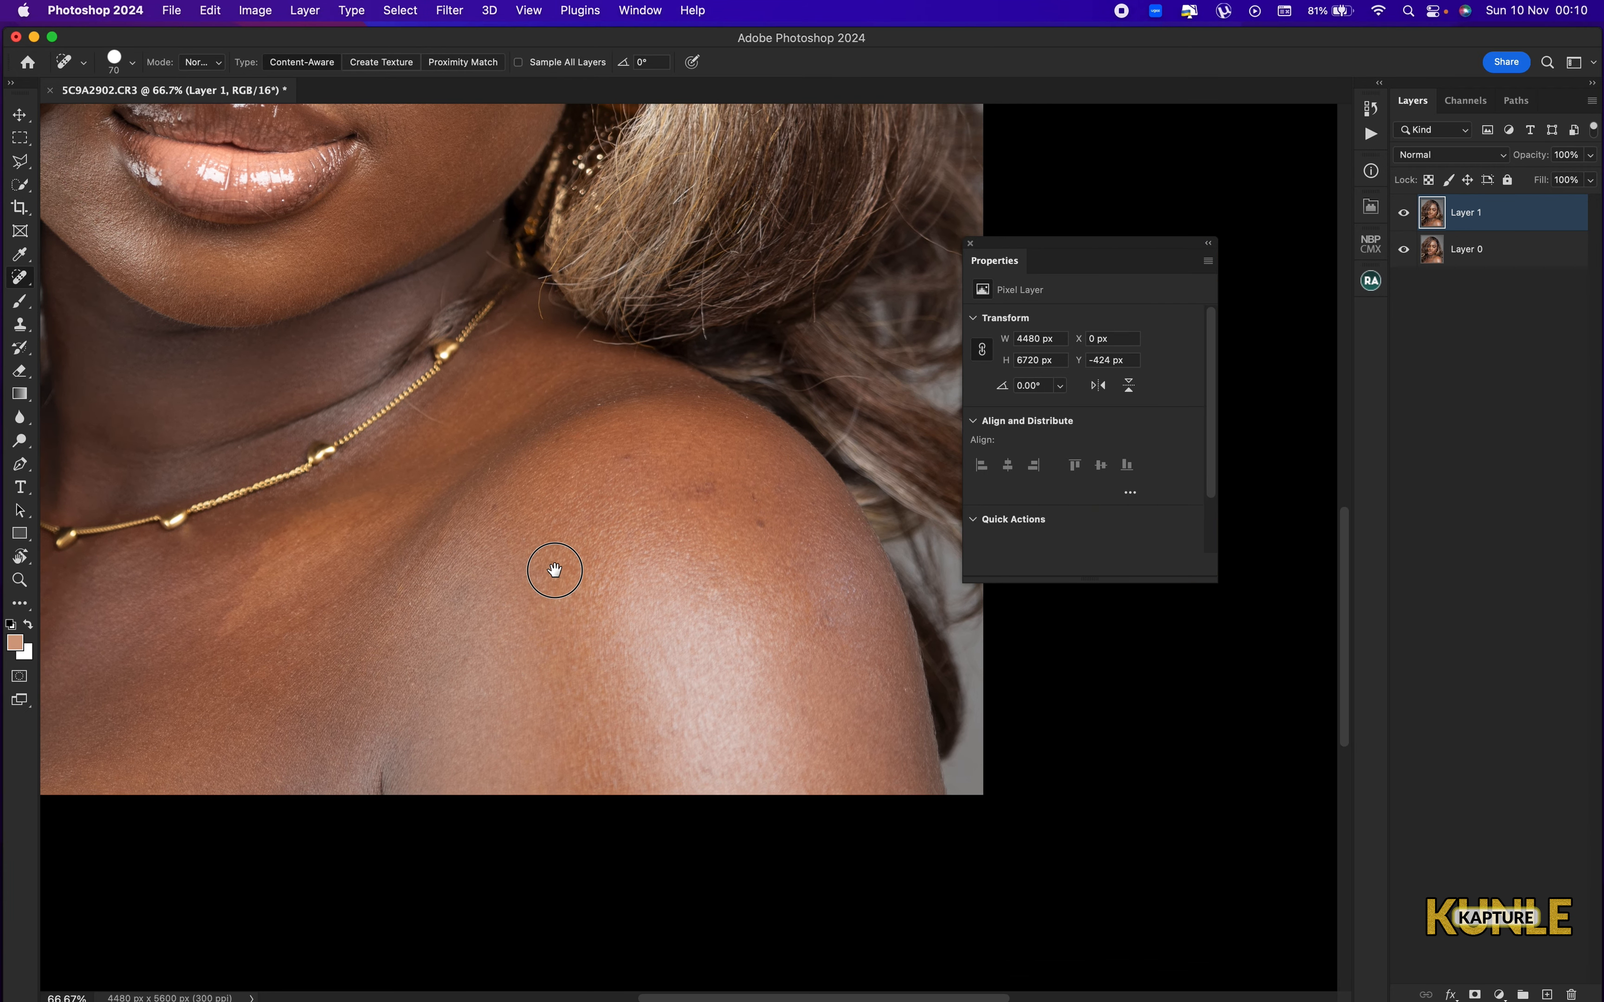
{"action": "key", "text": "bracketright"}
{"action": "key", "text": "bracketright"}
{"action": "left_click", "coordinate": [754, 516]}
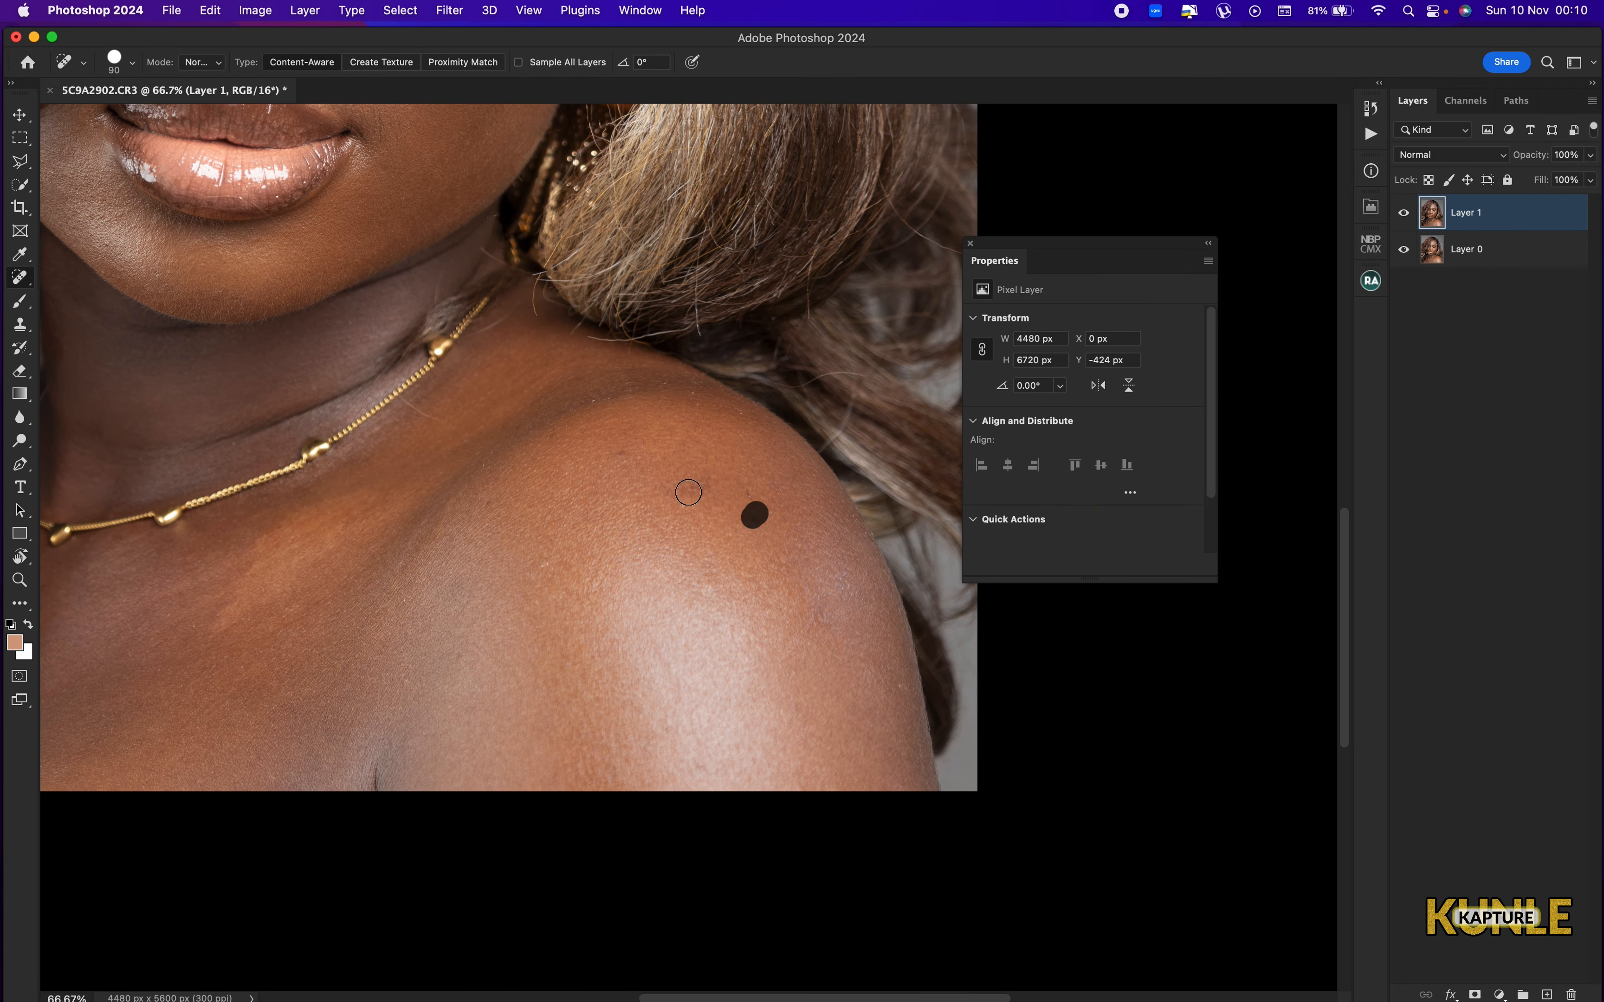
{"action": "mouse_move", "coordinate": [676, 492]}
{"action": "left_mouse_down"}
{"action": "mouse_move", "coordinate": [704, 487]}
{"action": "mouse_move", "coordinate": [701, 467]}
{"action": "mouse_move", "coordinate": [650, 428]}
{"action": "left_mouse_up"}
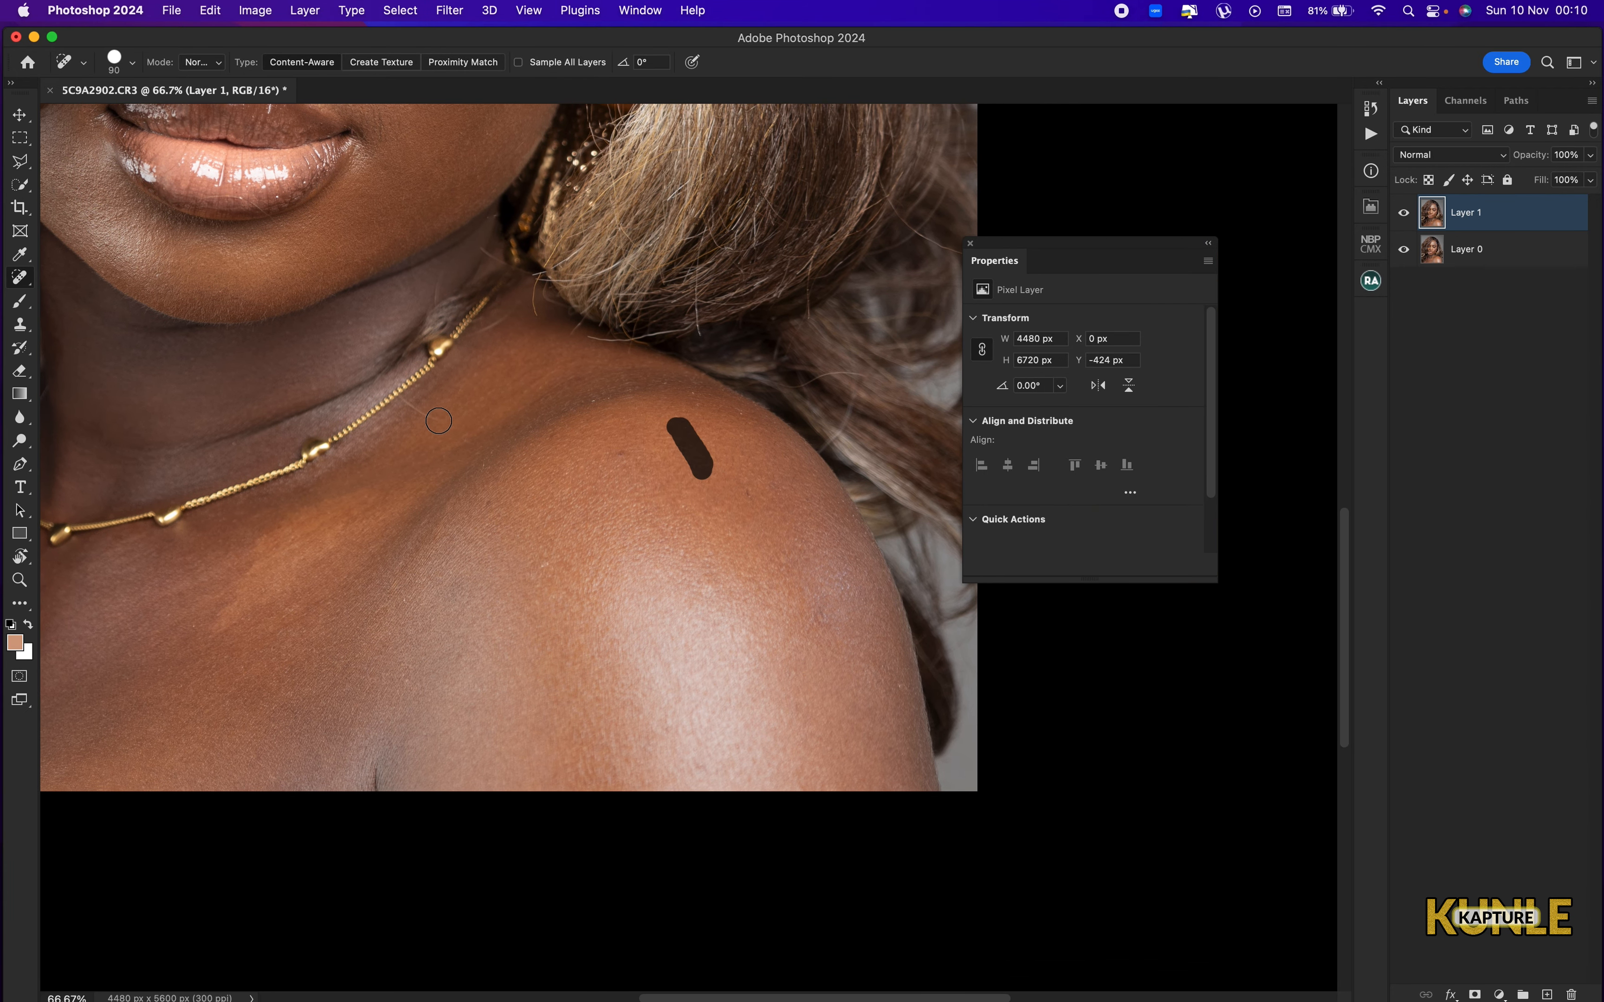
{"action": "key", "text": "bracketleft"}
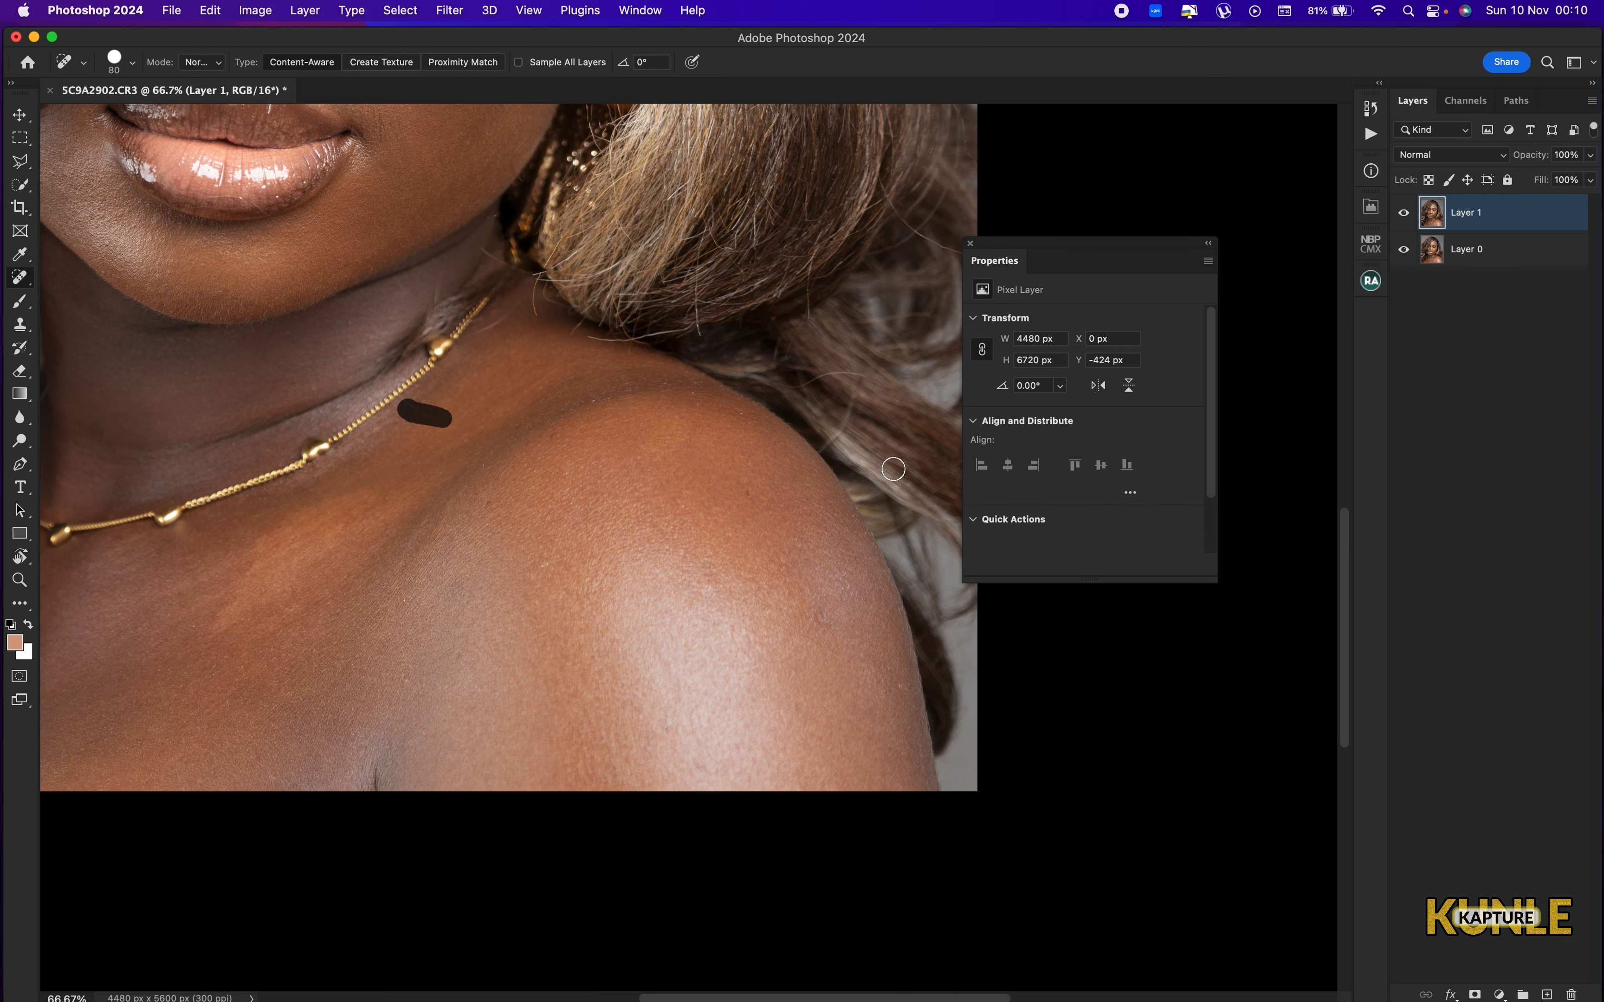
Purge the stored editing data from memory and accept that it cannot be undone.
{"action": "key", "text": "super+0"}
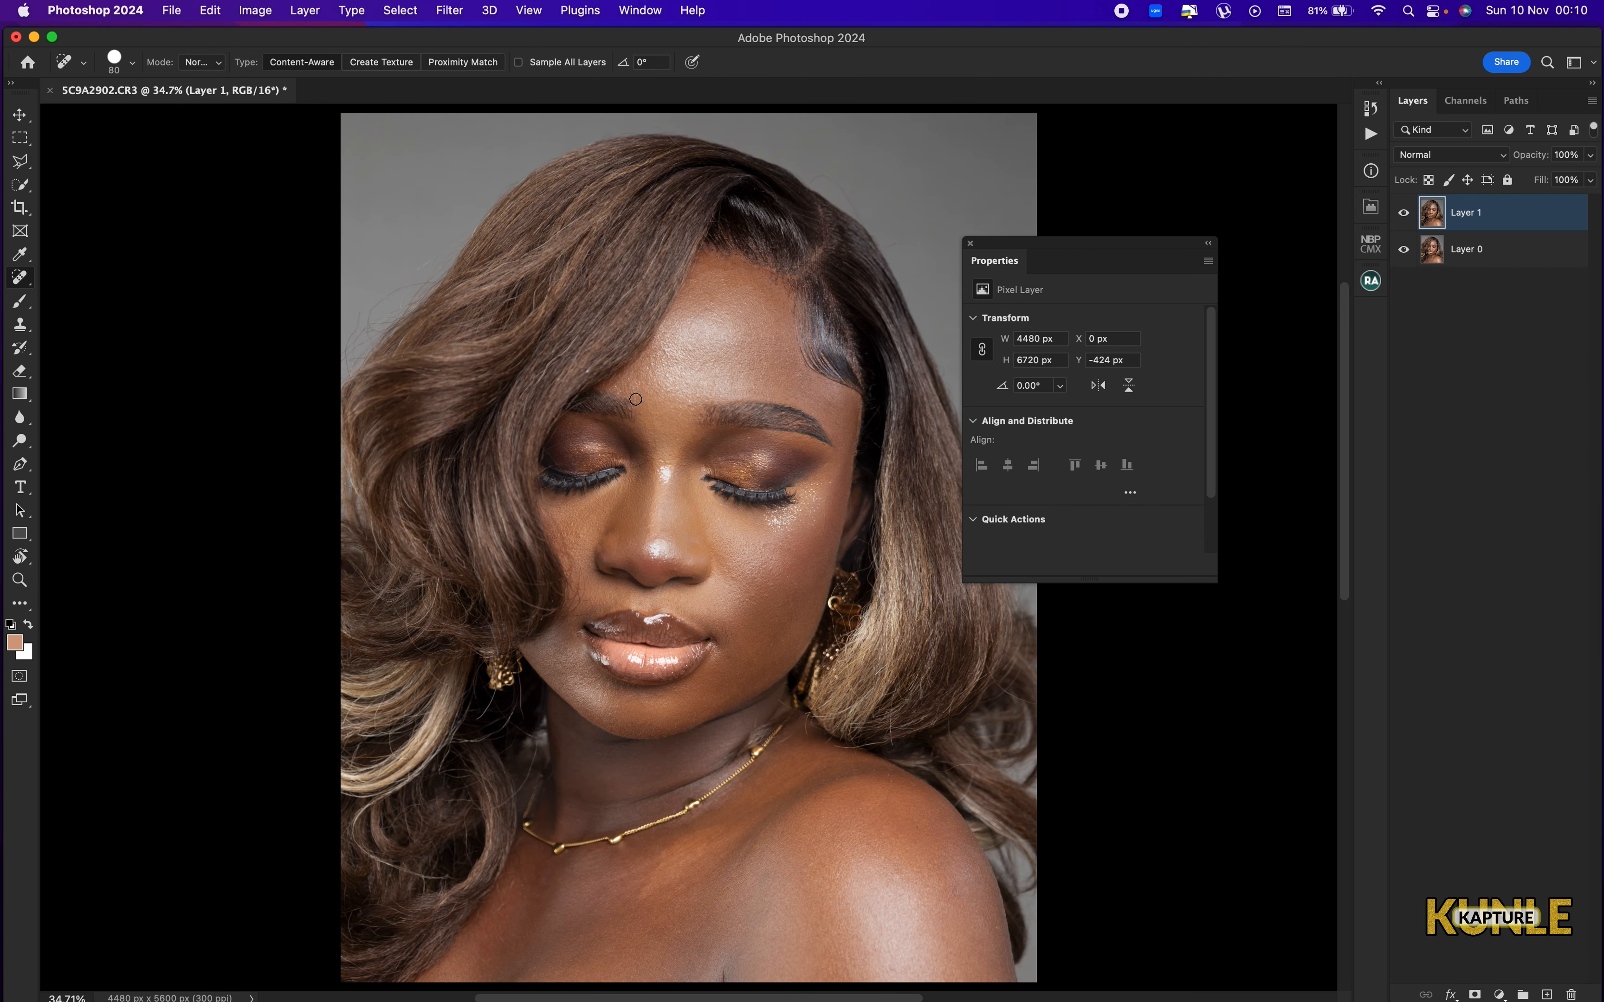
{"action": "left_click", "coordinate": [211, 14]}
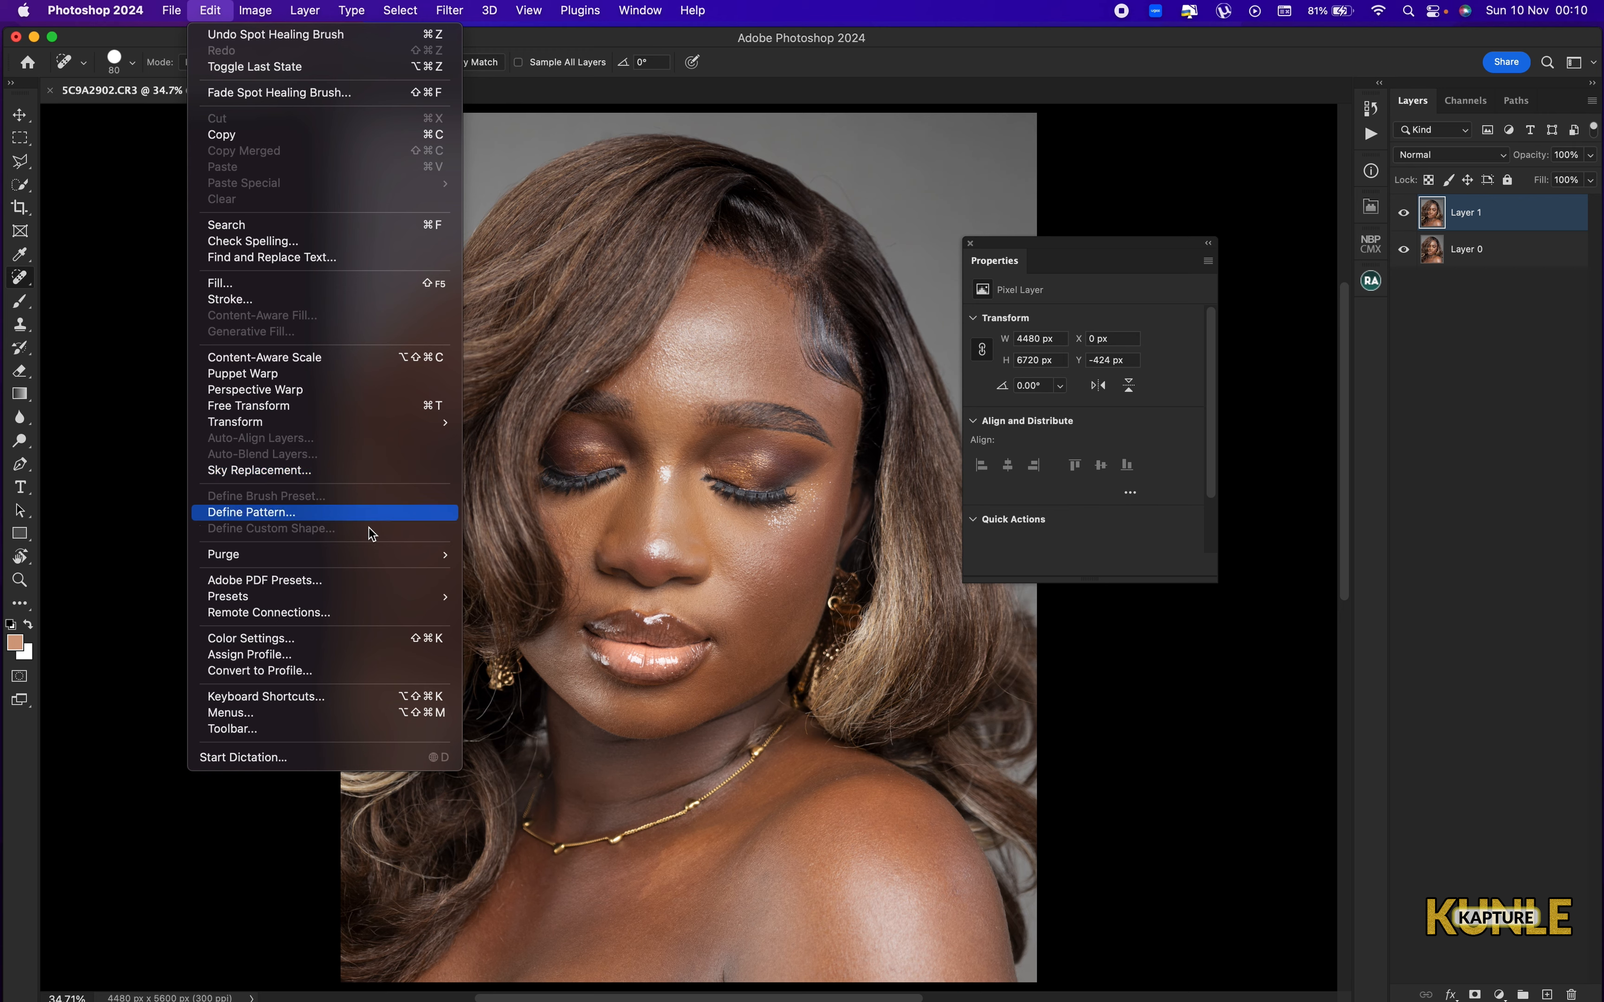
{"action": "mouse_move", "coordinate": [391, 556]}
{"action": "left_click", "coordinate": [514, 588]}
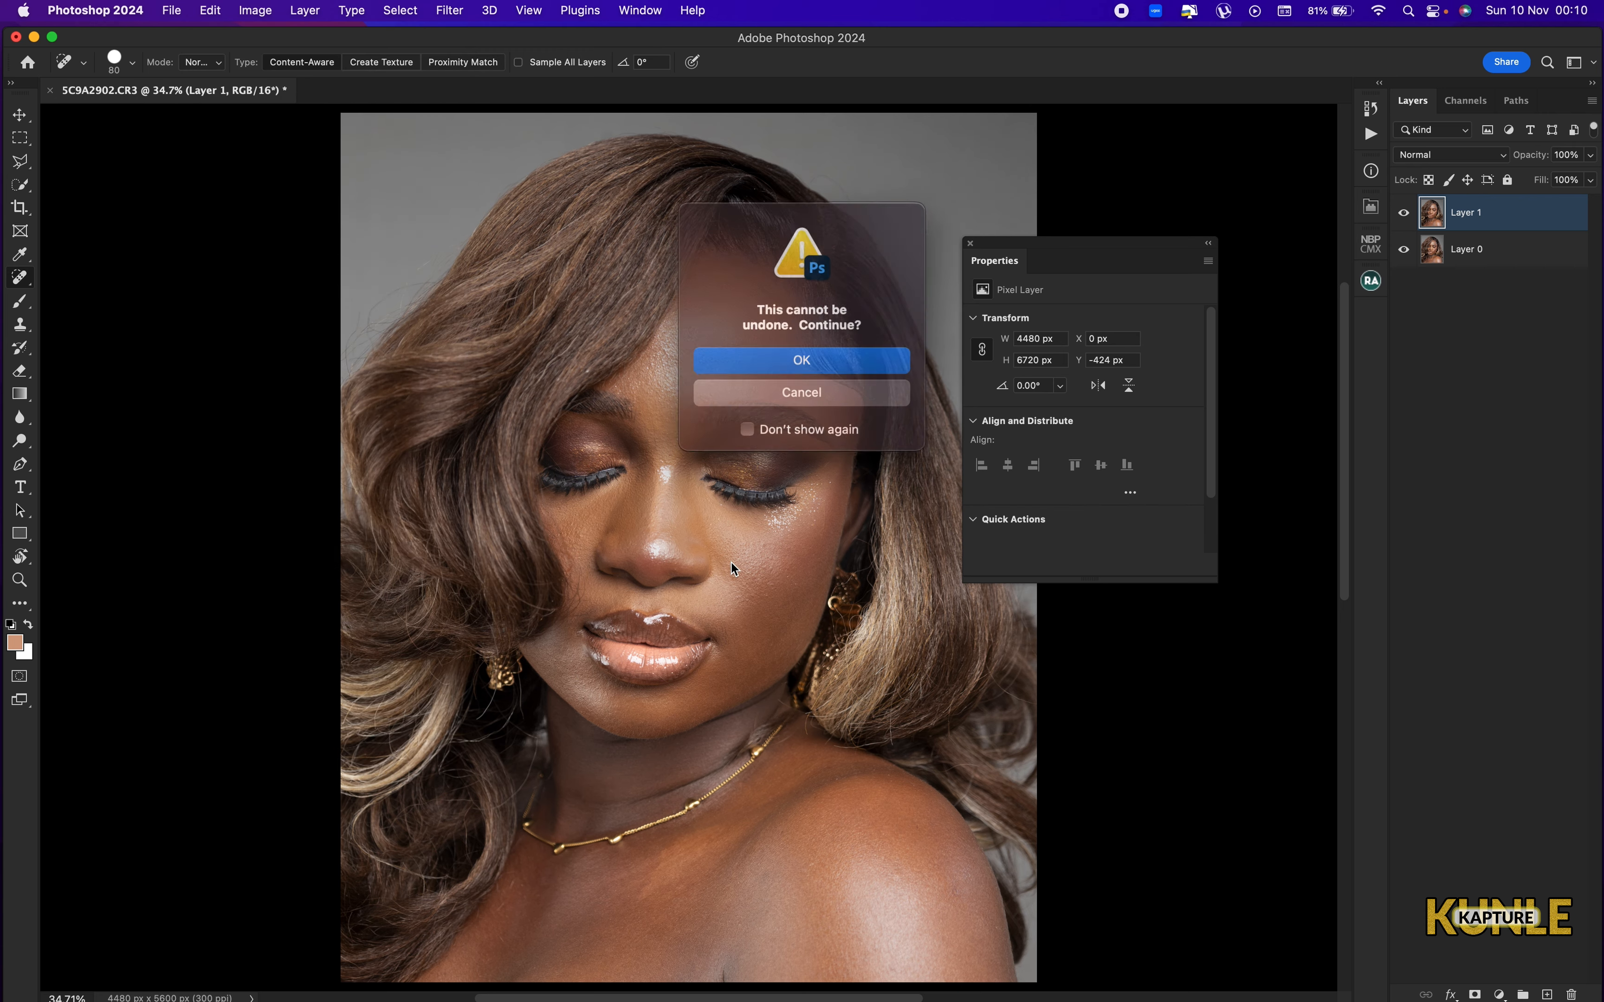
{"action": "key", "text": "Return"}
Heal the bumps and fine stray hairs on the cheek between the hair edge and the nose with a smaller brush.
{"action": "key", "text": "super+plus"}
{"action": "key", "text": "super+plus"}
{"action": "key", "text": "super+plus"}
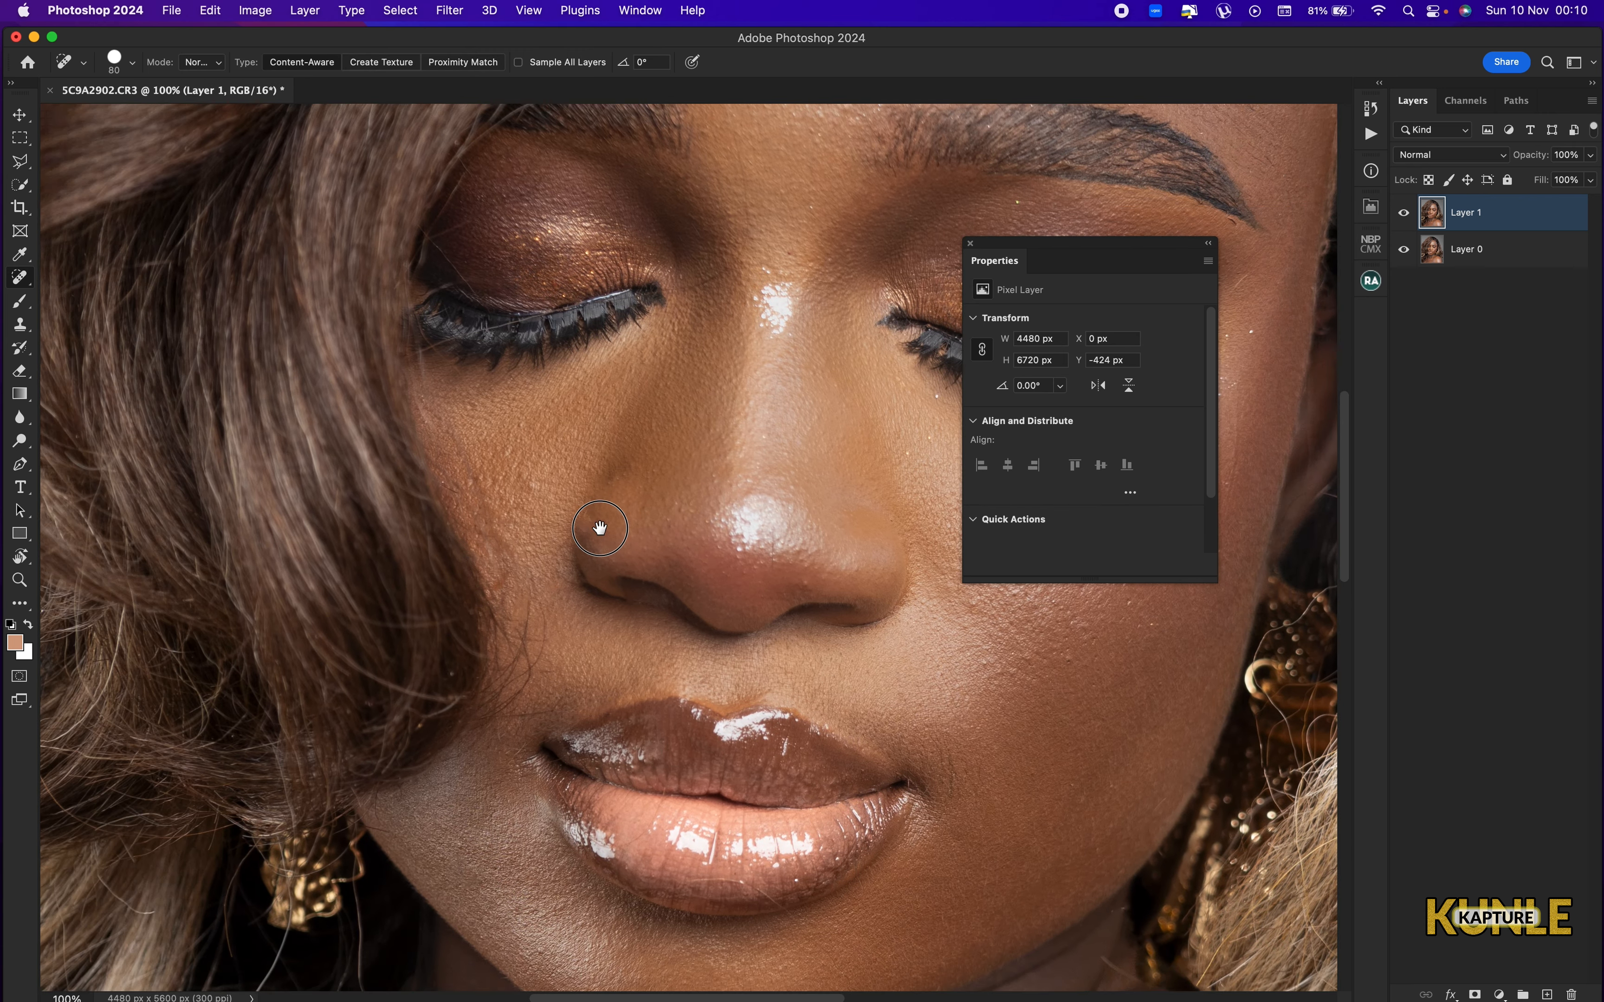
{"action": "left_click_drag", "start_coordinate": [600, 529], "coordinate": [659, 523]}
{"action": "key", "text": "super+plus"}
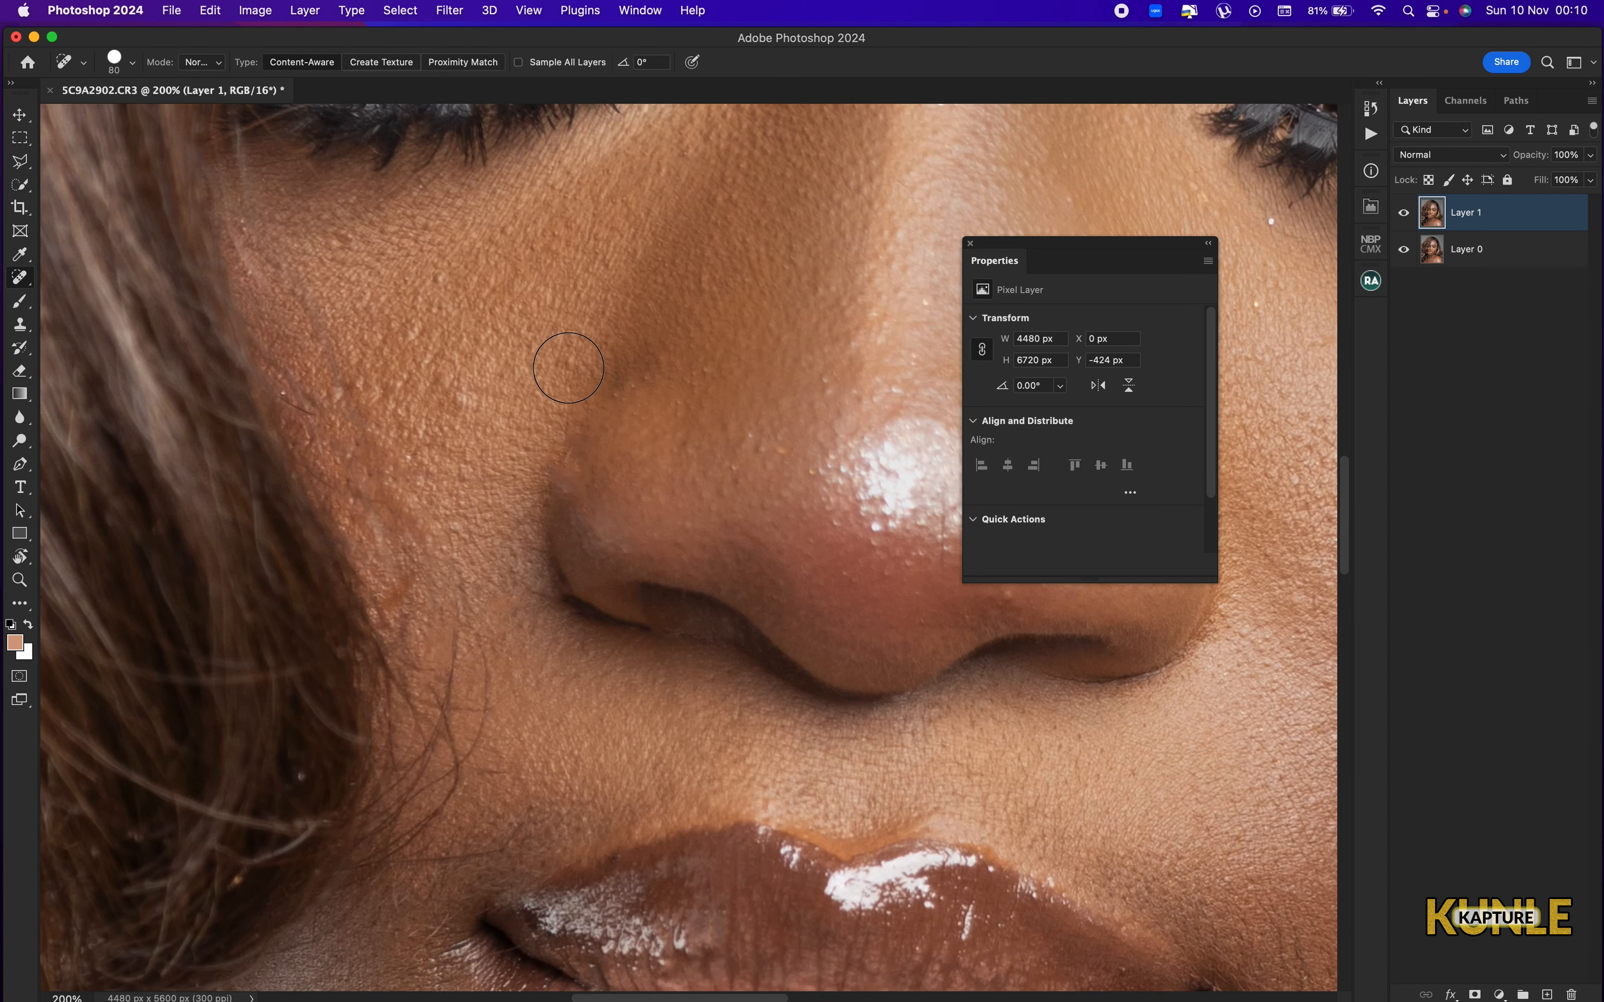
{"action": "key", "text": "bracketleft"}
{"action": "key", "text": "bracketleft"}
{"action": "key", "text": "bracketleft"}
{"action": "key", "text": "bracketleft"}
{"action": "key", "text": "bracketleft"}
{"action": "left_click_drag", "start_coordinate": [371, 412], "coordinate": [519, 491]}
{"action": "key", "text": "bracketleft"}
{"action": "left_click_drag", "start_coordinate": [429, 343], "coordinate": [471, 408]}
{"action": "left_click_drag", "start_coordinate": [462, 398], "coordinate": [538, 618]}
{"action": "left_click_drag", "start_coordinate": [733, 628], "coordinate": [646, 747]}
{"action": "mouse_move", "coordinate": [660, 550]}
{"action": "left_mouse_down"}
{"action": "mouse_move", "coordinate": [755, 320]}
{"action": "mouse_move", "coordinate": [749, 446]}
{"action": "mouse_move", "coordinate": [742, 426]}
{"action": "mouse_move", "coordinate": [686, 520]}
{"action": "mouse_move", "coordinate": [570, 506]}
{"action": "mouse_move", "coordinate": [579, 596]}
{"action": "mouse_move", "coordinate": [671, 689]}
{"action": "mouse_move", "coordinate": [649, 752]}
{"action": "left_mouse_up"}
Set the healing brush to 35 and remove the loose hairs reaching from the hair edge toward the corner of the mouth.
{"action": "key", "text": "bracketright"}
{"action": "key", "text": "bracketleft"}
{"action": "key", "text": "bracketleft"}
{"action": "left_click_drag", "start_coordinate": [744, 690], "coordinate": [744, 430]}
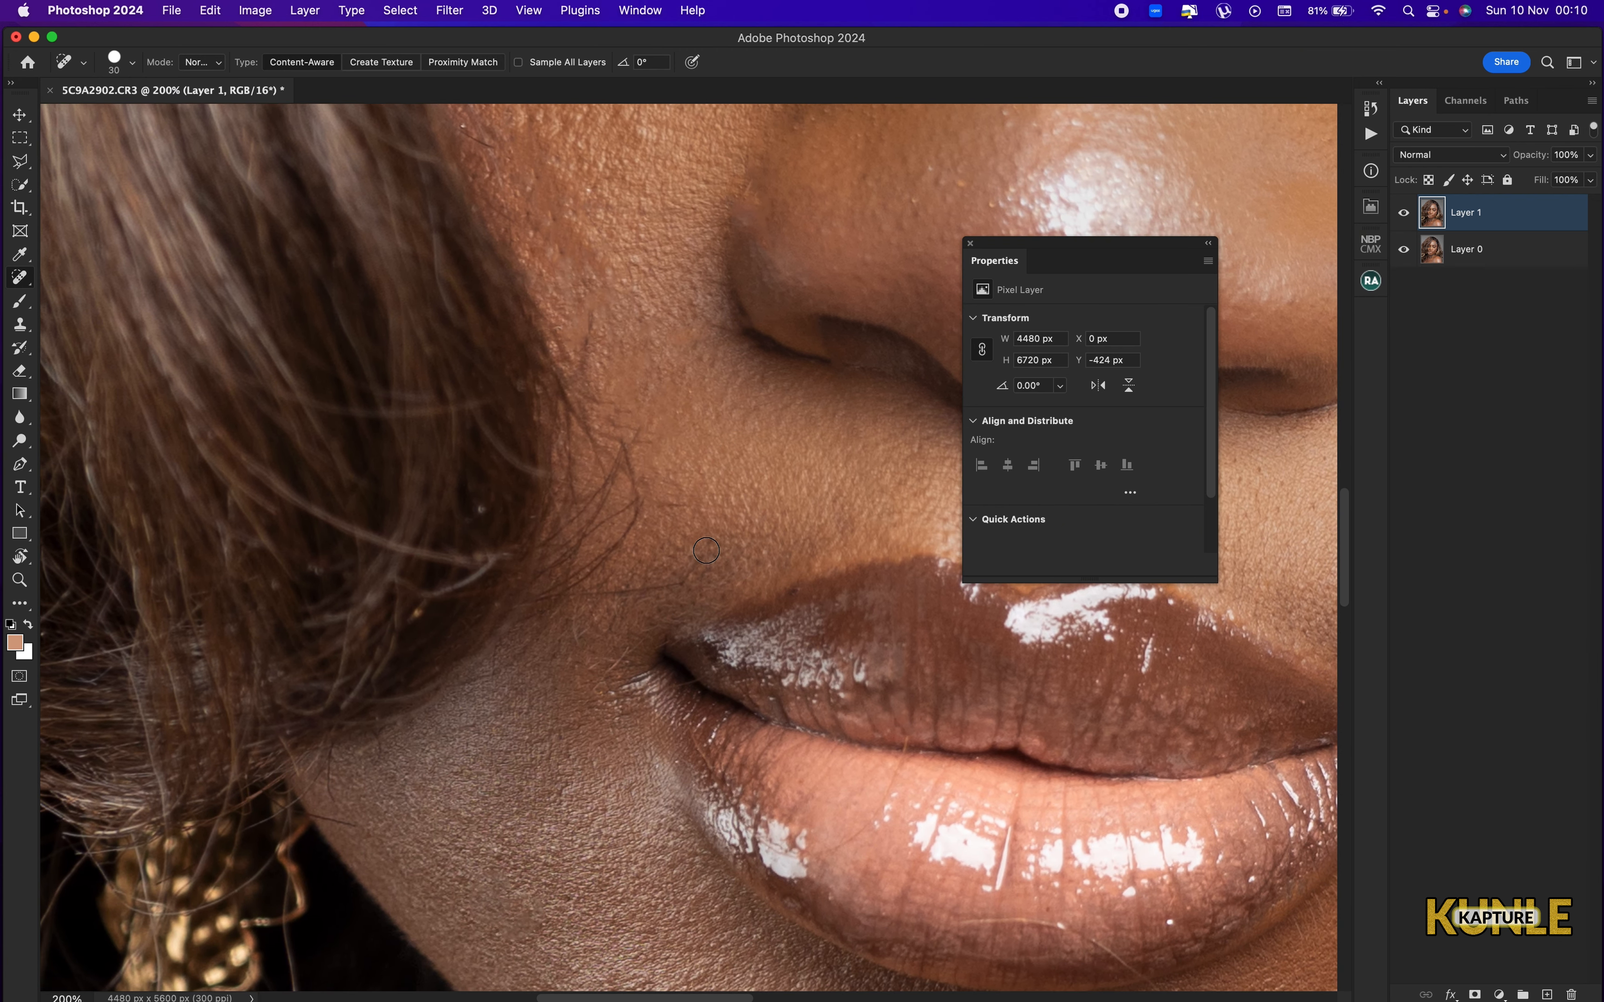
{"action": "key", "text": "bracketright"}
{"action": "mouse_move", "coordinate": [710, 547]}
{"action": "left_mouse_down"}
{"action": "mouse_move", "coordinate": [646, 580]}
{"action": "mouse_move", "coordinate": [582, 580]}
{"action": "left_mouse_up"}
{"action": "left_click_drag", "start_coordinate": [630, 455], "coordinate": [590, 566]}
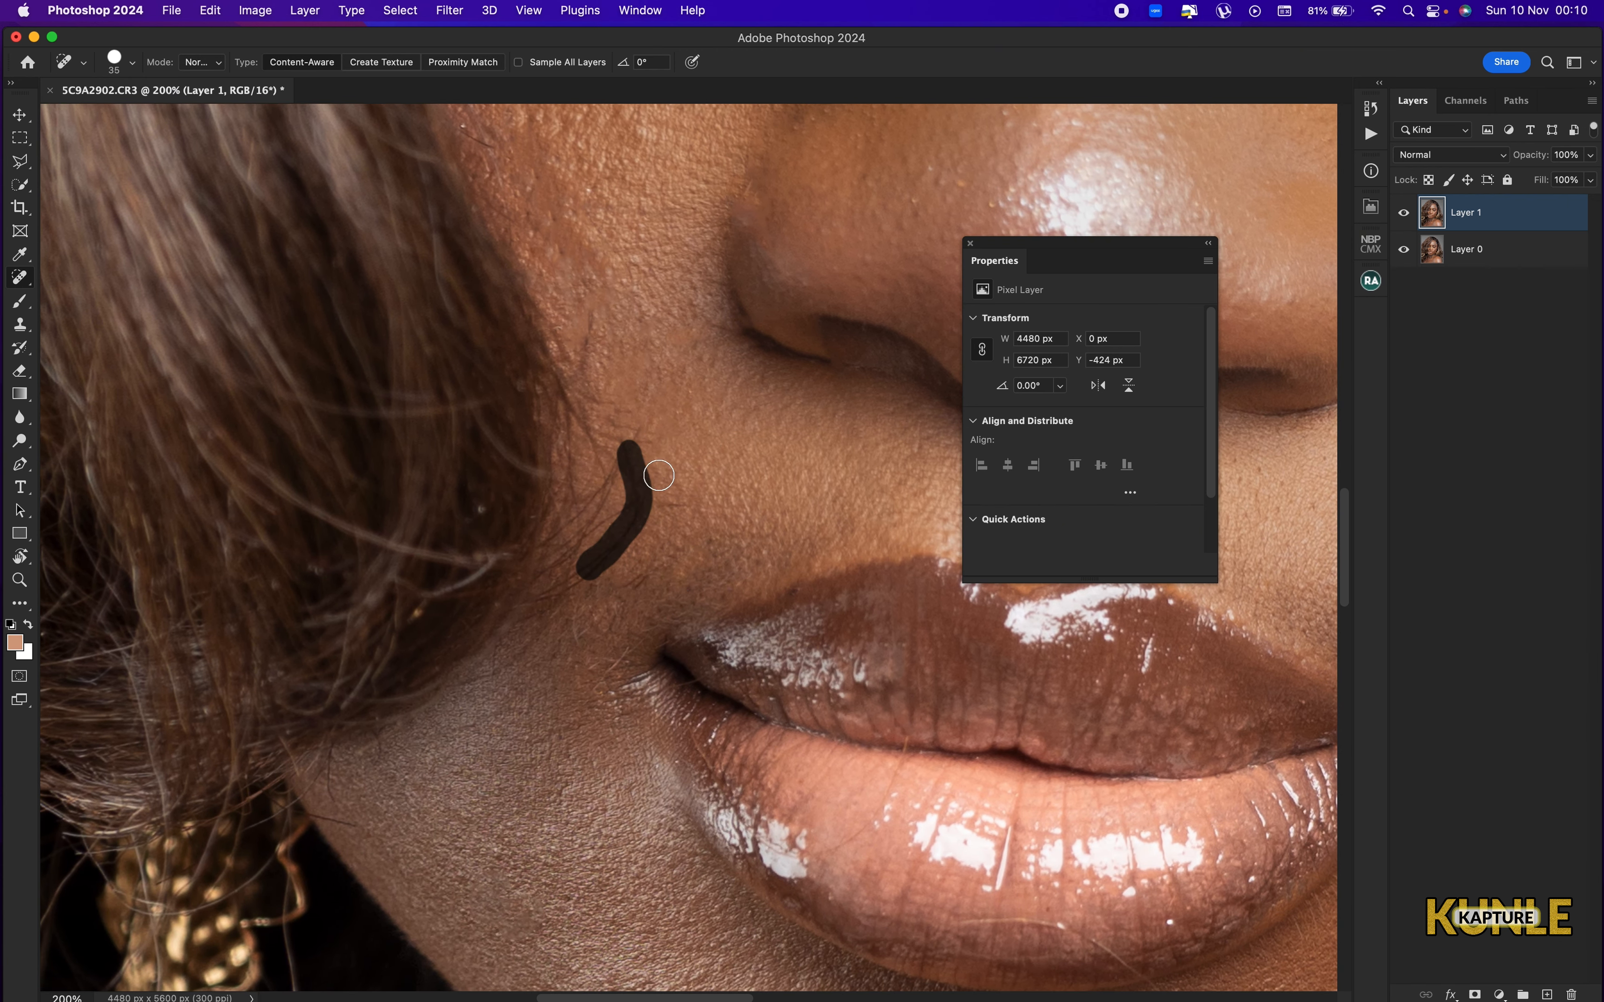
{"action": "left_click_drag", "start_coordinate": [687, 509], "coordinate": [646, 510]}
{"action": "left_click_drag", "start_coordinate": [635, 440], "coordinate": [616, 471]}
{"action": "mouse_move", "coordinate": [599, 322]}
{"action": "left_mouse_down"}
{"action": "mouse_move", "coordinate": [582, 366]}
{"action": "mouse_move", "coordinate": [610, 431]}
{"action": "left_mouse_up"}
{"action": "mouse_move", "coordinate": [628, 574]}
{"action": "left_mouse_down"}
{"action": "mouse_move", "coordinate": [597, 584]}
{"action": "mouse_move", "coordinate": [621, 608]}
{"action": "mouse_move", "coordinate": [576, 640]}
{"action": "left_mouse_up"}
{"action": "left_click_drag", "start_coordinate": [599, 542], "coordinate": [576, 576]}
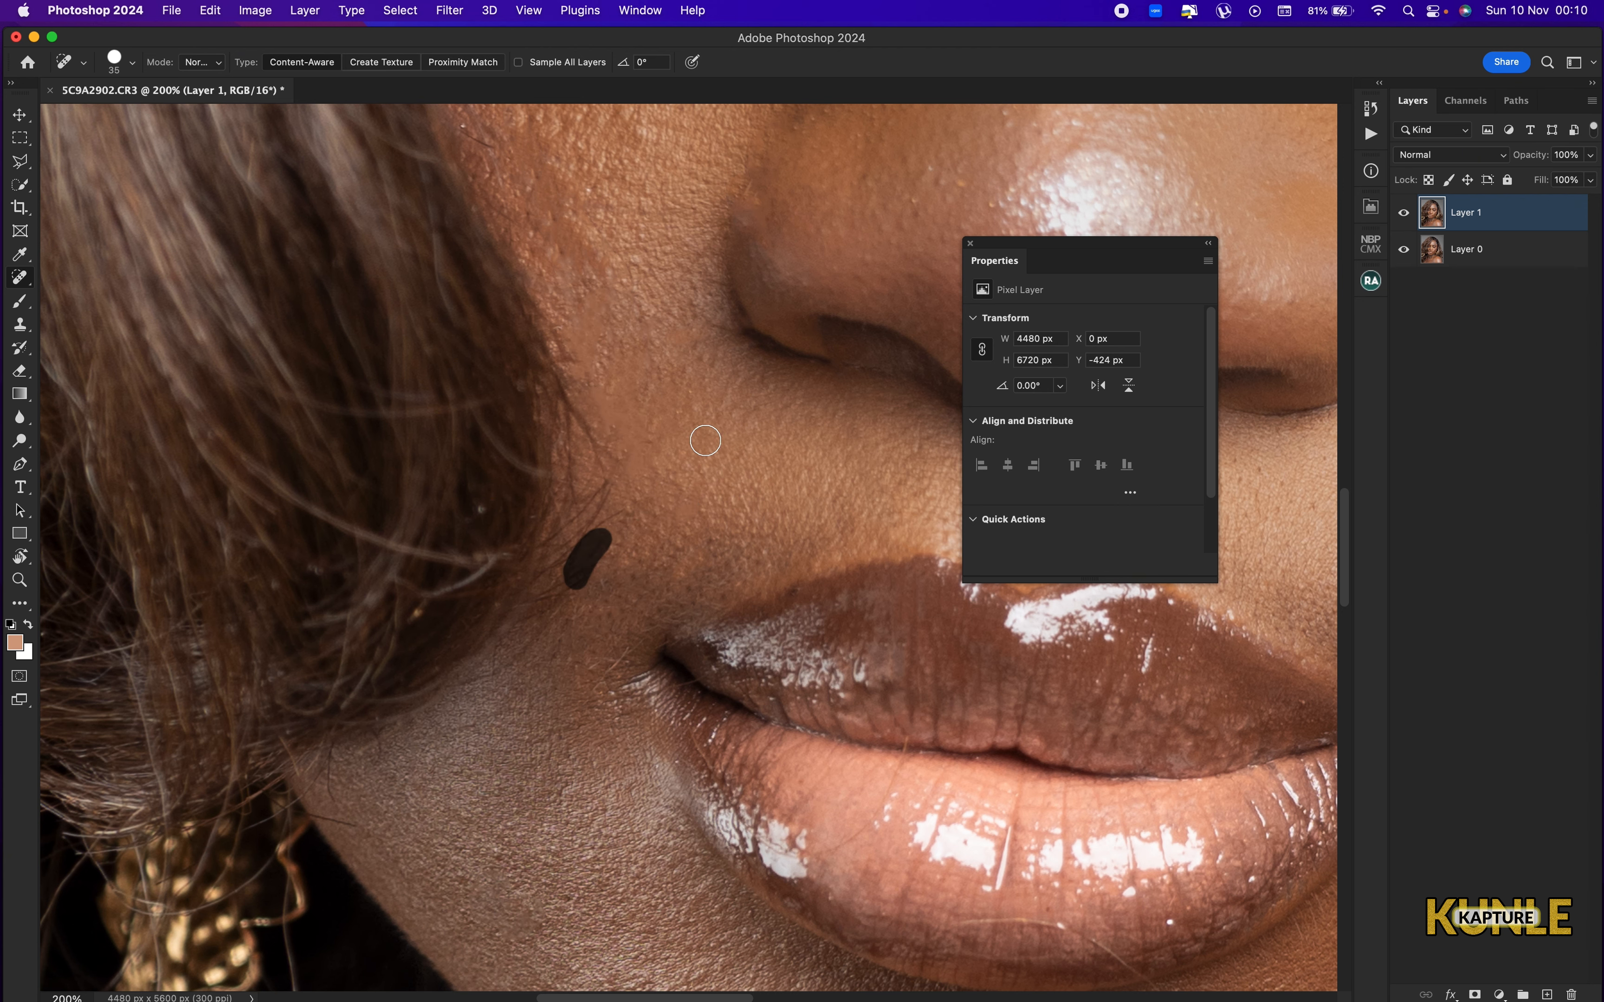
Use the Patch tool to smooth the rough skin area on the cheek beside the nose, and deselect it.
{"action": "key", "text": "super+minus"}
{"action": "left_click_drag", "start_coordinate": [631, 450], "coordinate": [588, 578]}
{"action": "key", "text": "super+plus"}
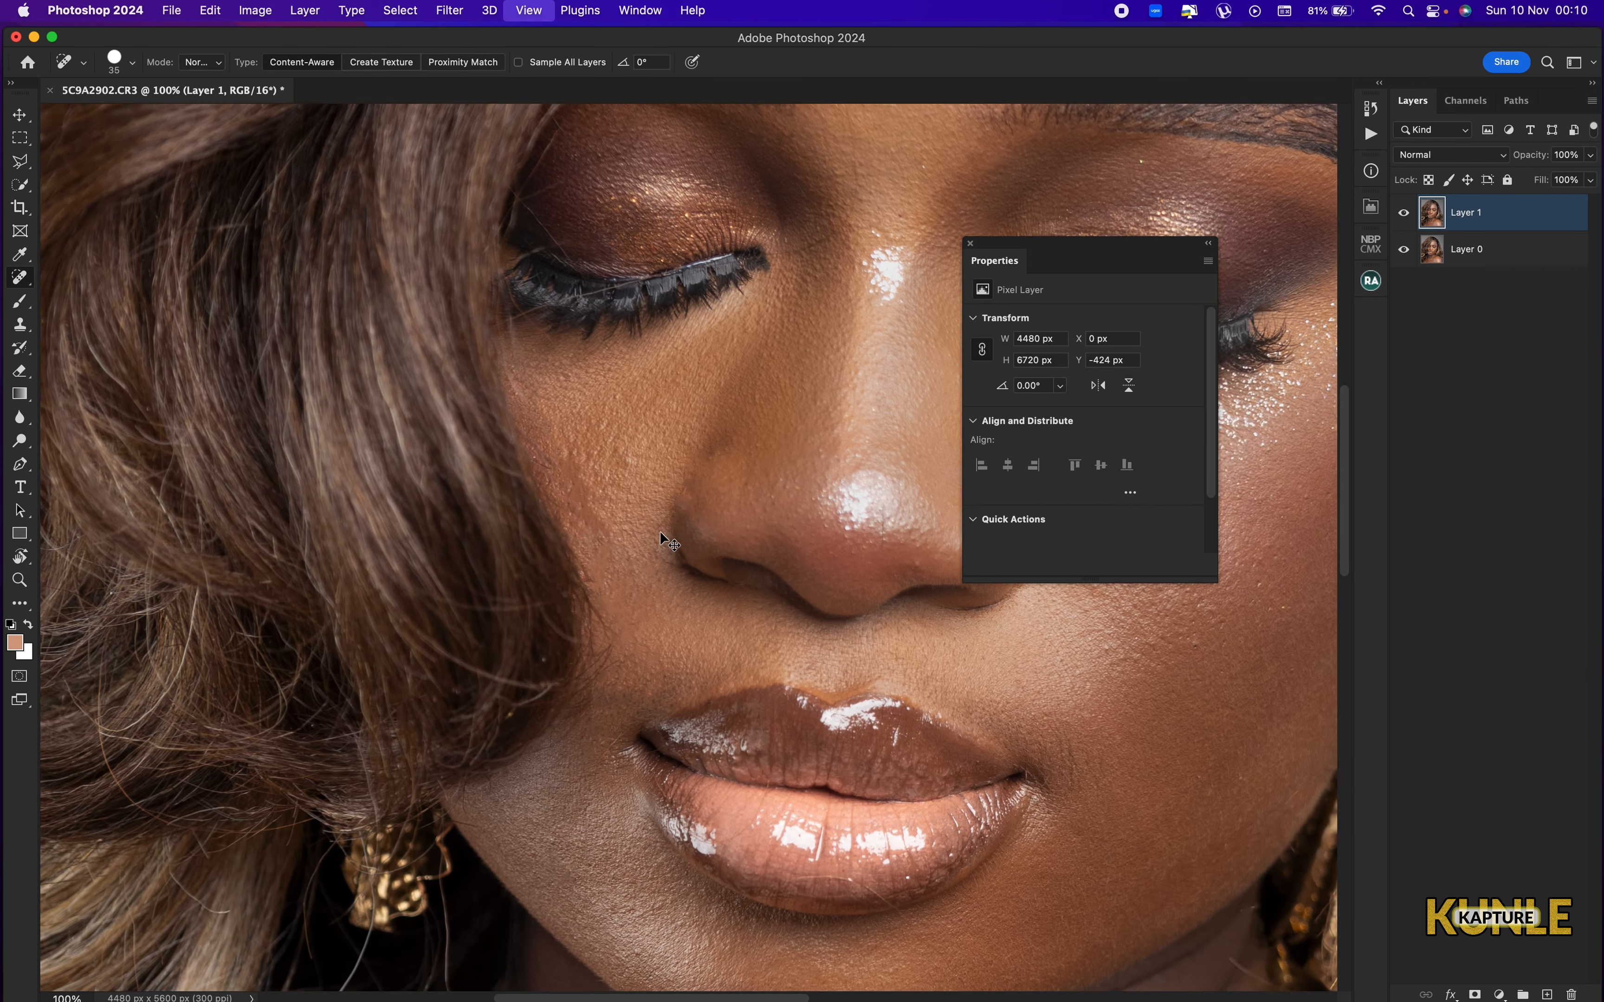
{"action": "key", "text": "shift+j"}
{"action": "mouse_move", "coordinate": [490, 364]}
{"action": "left_mouse_down"}
{"action": "mouse_move", "coordinate": [440, 436]}
{"action": "mouse_move", "coordinate": [581, 523]}
{"action": "mouse_move", "coordinate": [492, 370]}
{"action": "left_mouse_up"}
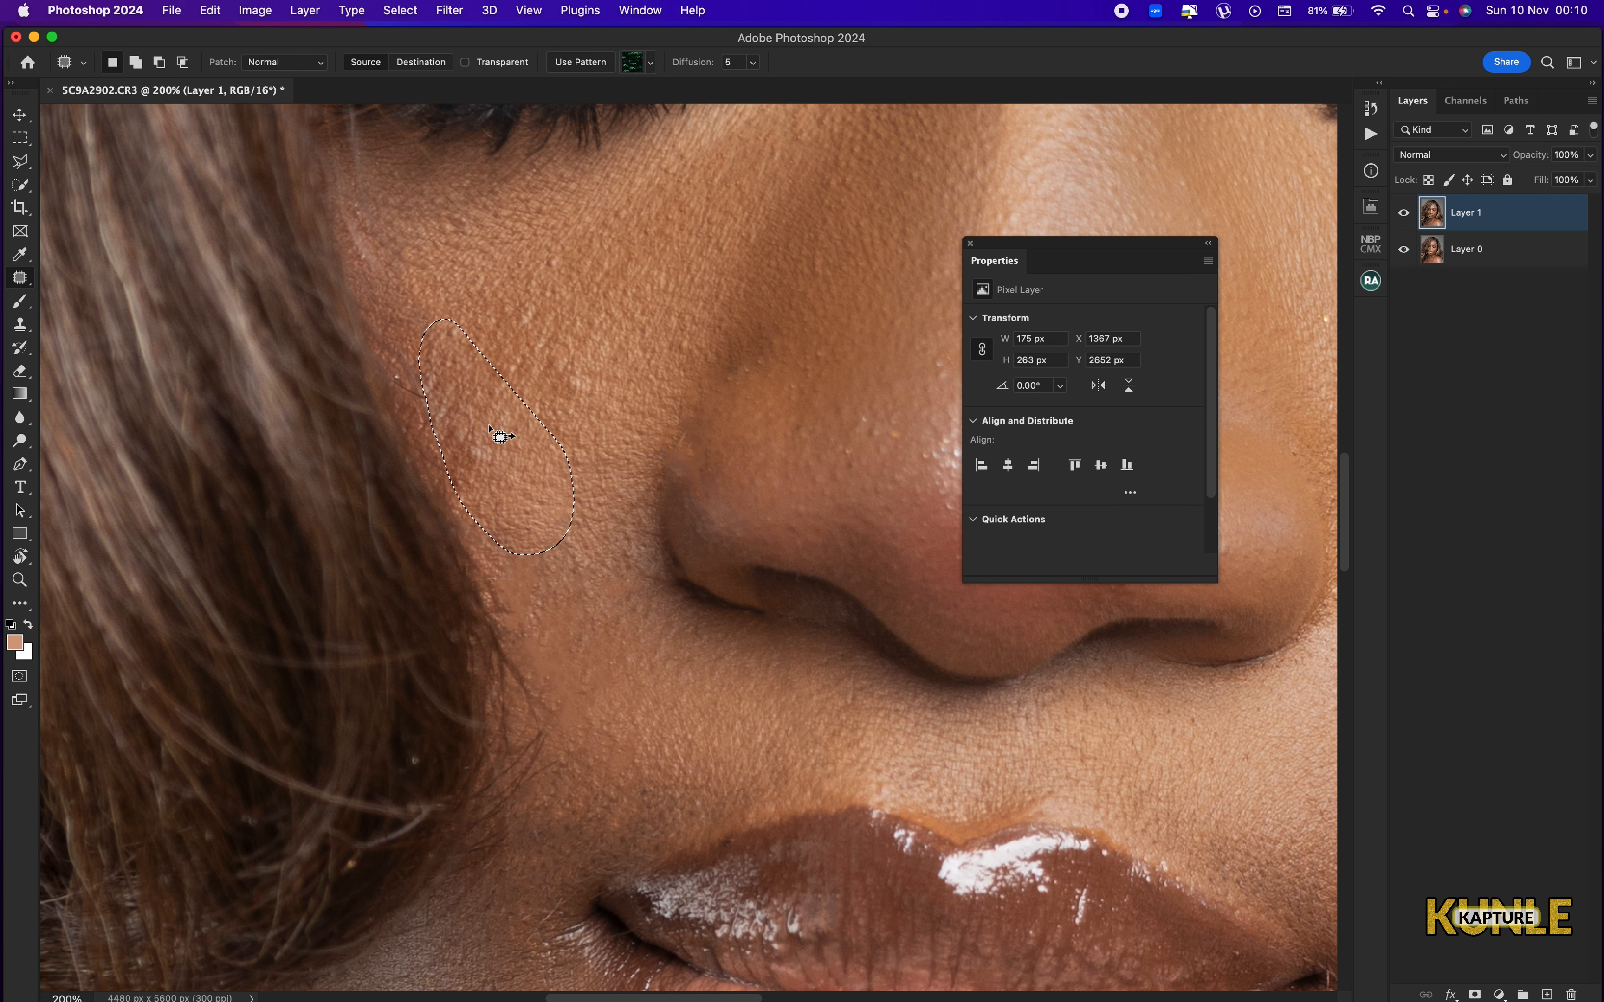
{"action": "left_click", "coordinate": [443, 394]}
{"action": "mouse_move", "coordinate": [443, 394]}
{"action": "left_mouse_down"}
{"action": "mouse_move", "coordinate": [523, 456]}
{"action": "mouse_move", "coordinate": [595, 422]}
{"action": "mouse_move", "coordinate": [553, 580]}
{"action": "mouse_move", "coordinate": [596, 584]}
{"action": "left_mouse_up"}
{"action": "key", "text": "super+d"}
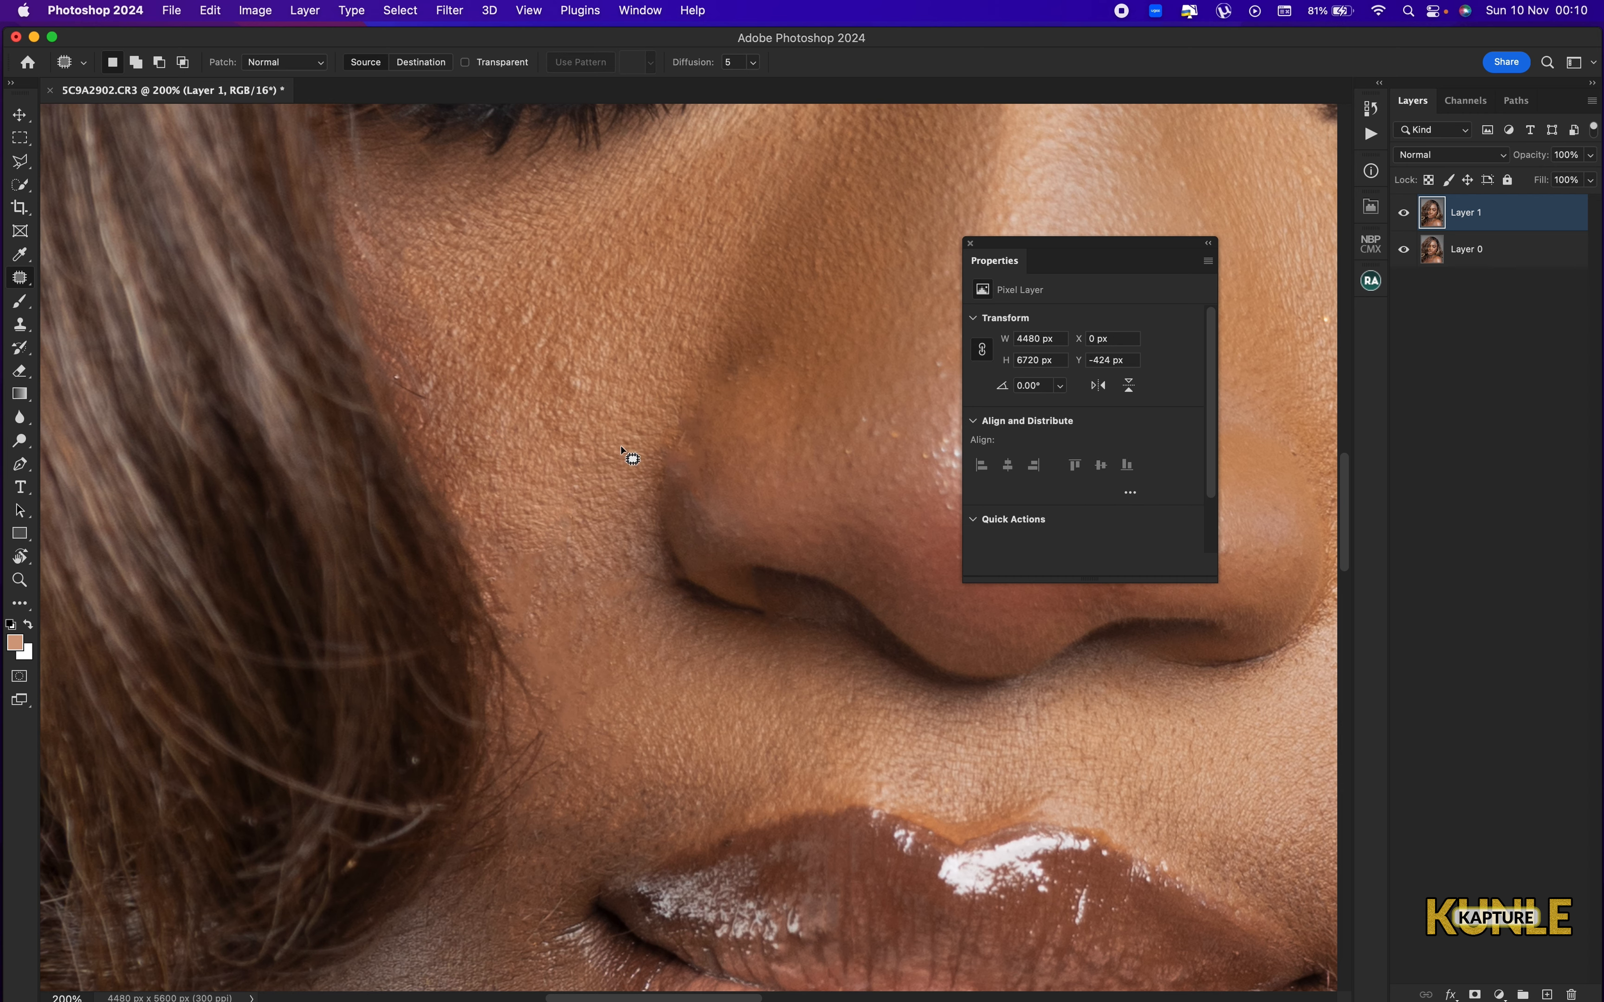
Start a median-based frequency separation with the Beauty Retouch plugin.
{"action": "key", "text": "super+minus"}
{"action": "key", "text": "super+0"}
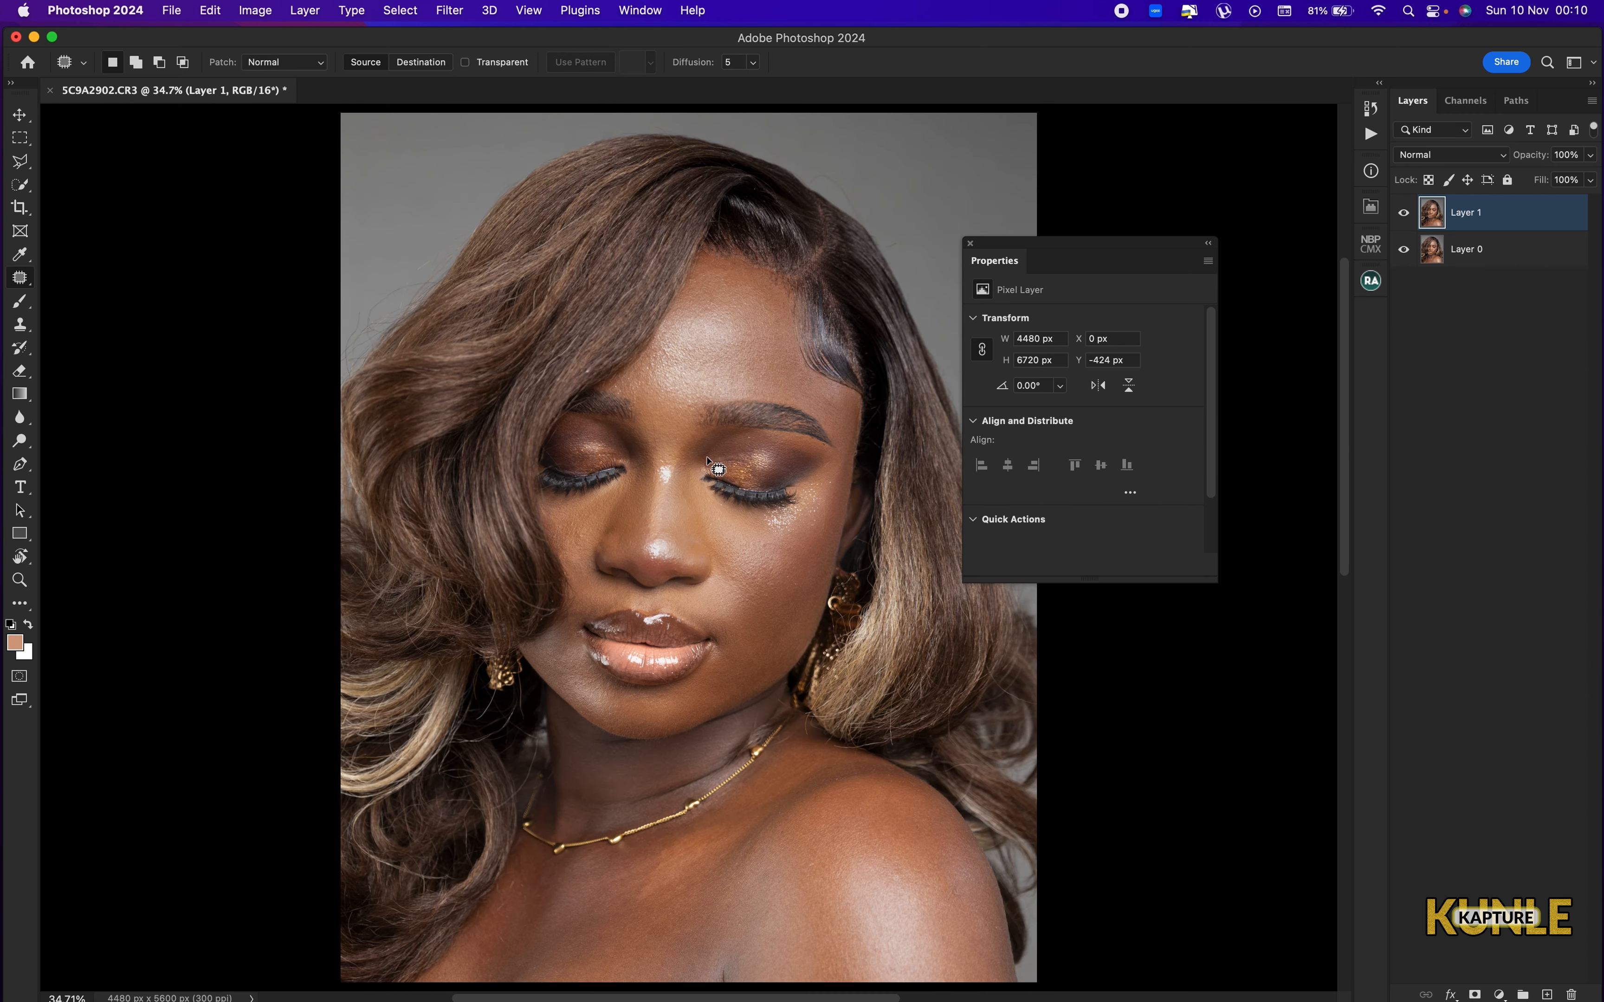
{"action": "key", "text": "super+plus"}
{"action": "key", "text": "super+0"}
{"action": "left_click", "coordinate": [1369, 281]}
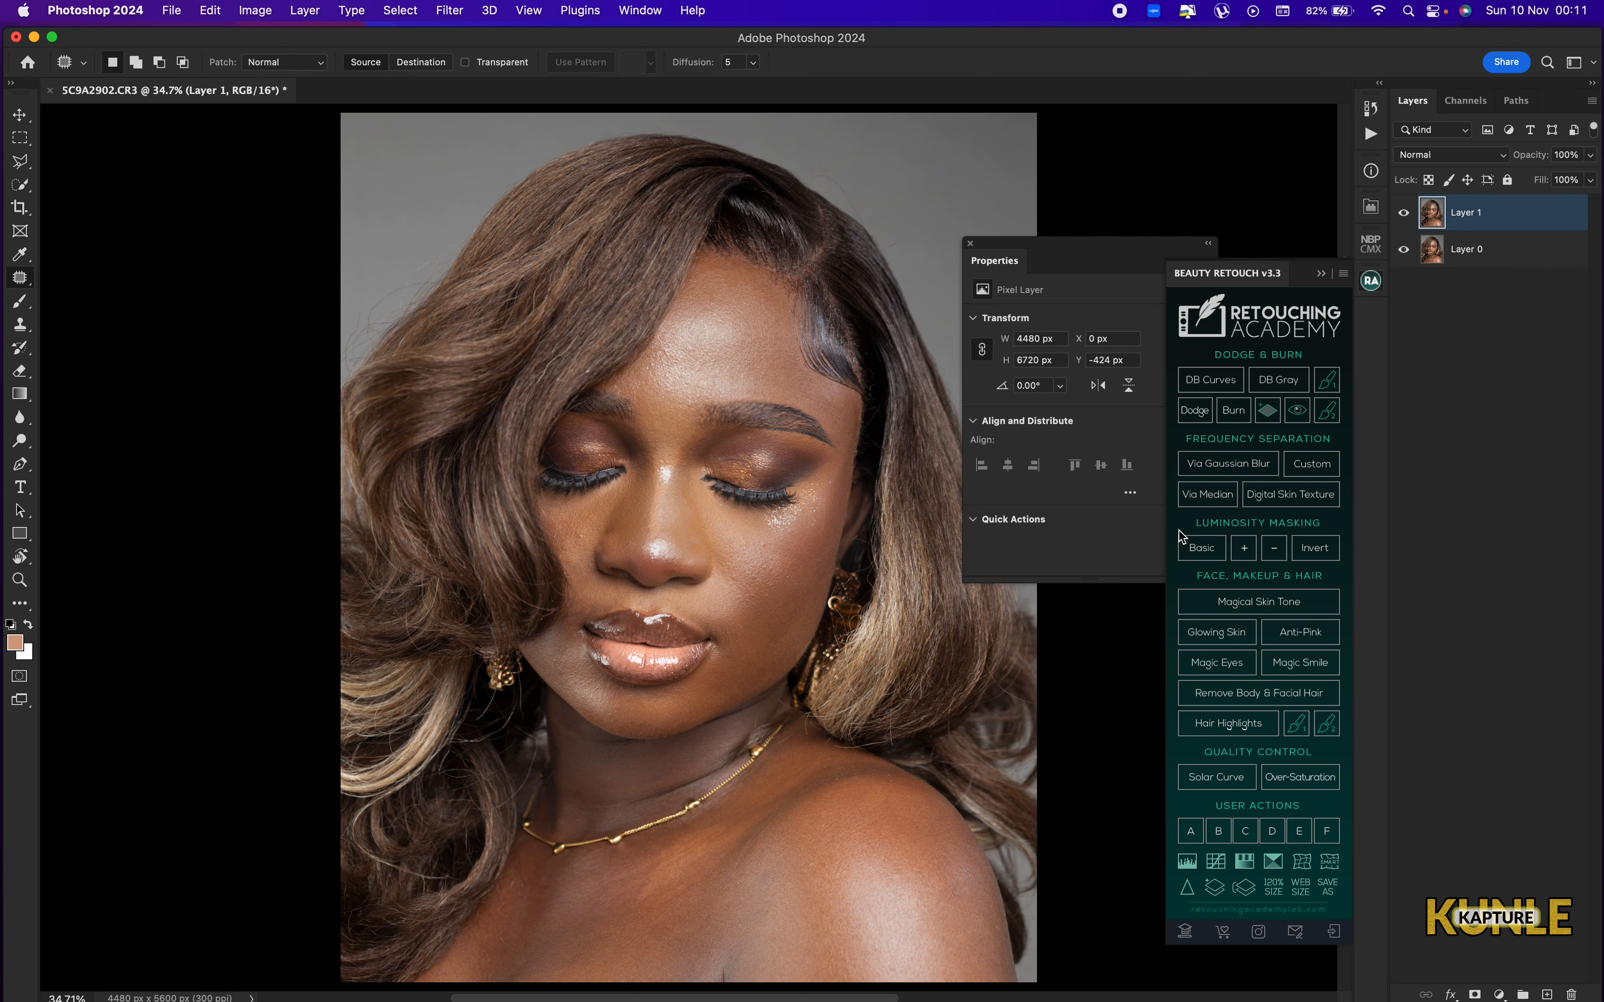
{"action": "left_click", "coordinate": [1203, 508]}
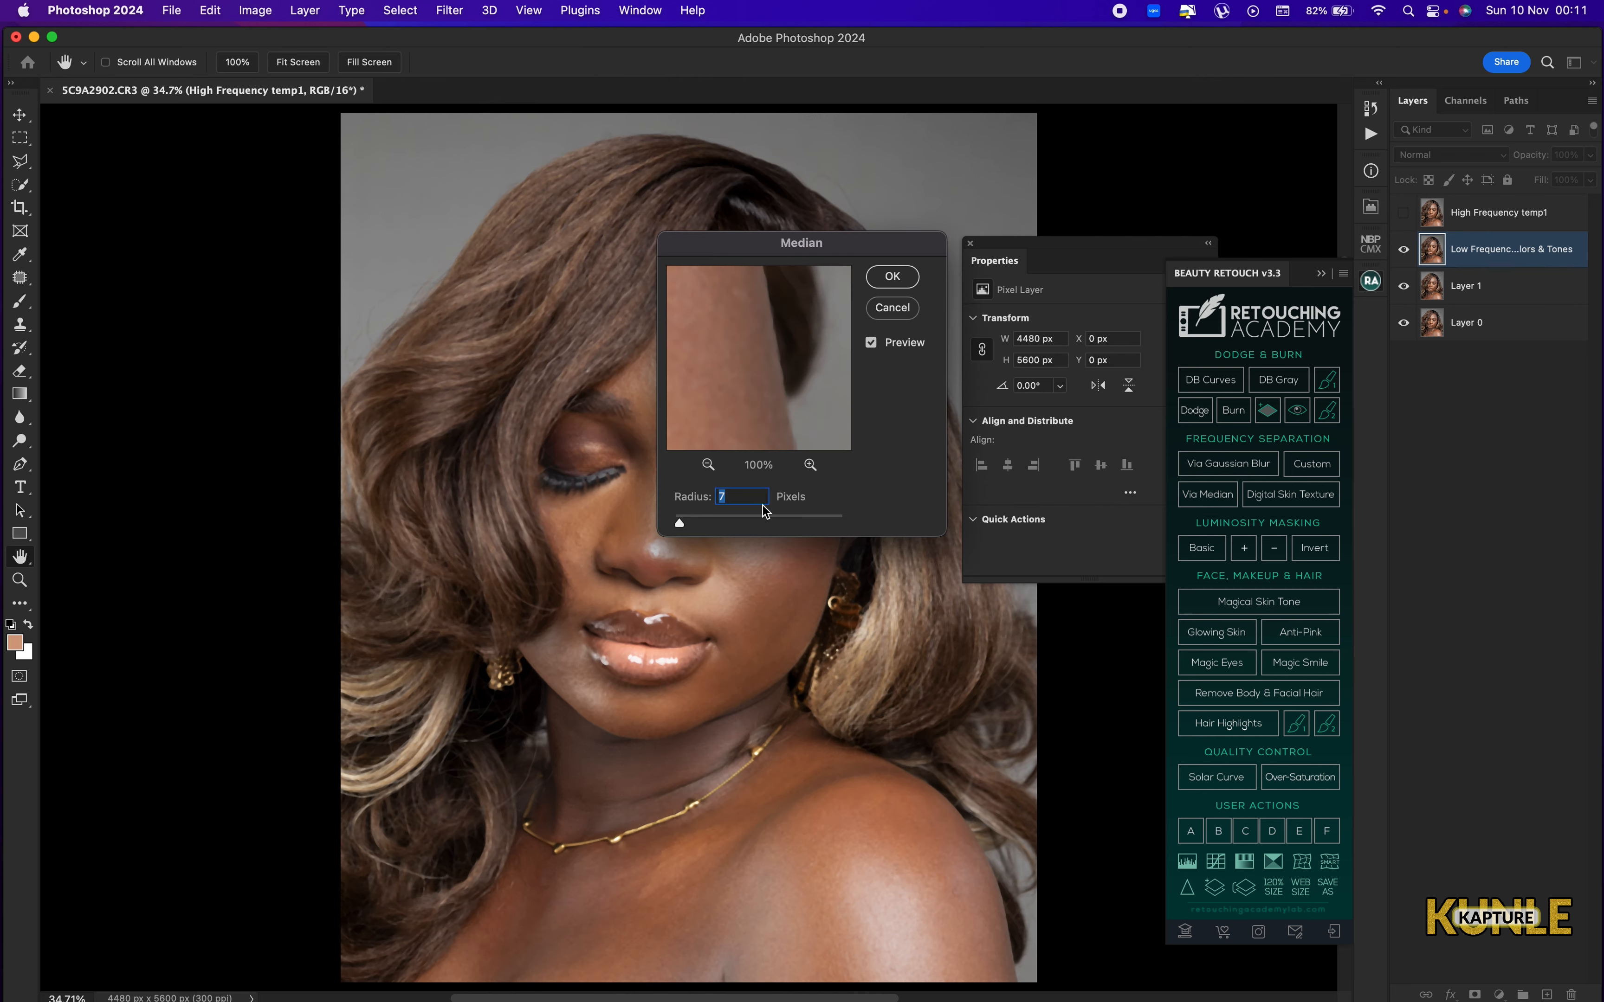
Judge the skin blur in the preview, set the Median radius to 3 pixels and complete the frequency separation.
{"action": "key", "text": "super+plus"}
{"action": "key", "text": "super+plus"}
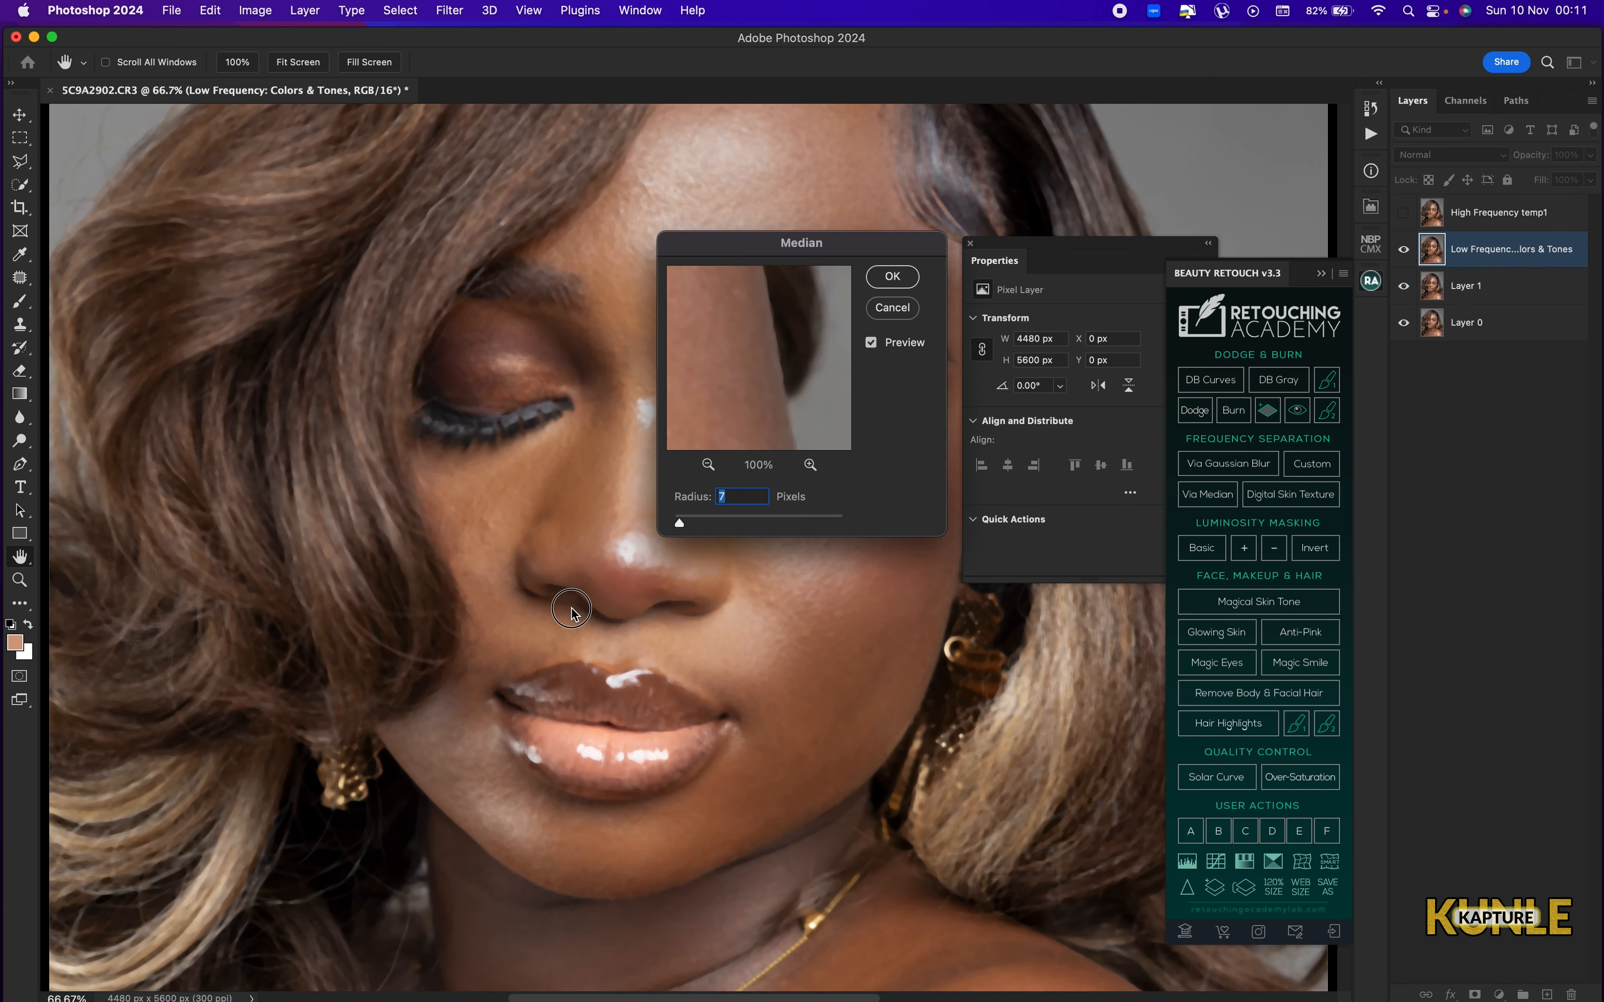
{"action": "scroll", "coordinate": [571, 609], "scroll_direction": "down", "scroll_amount": 2}
{"action": "scroll", "coordinate": [566, 600], "scroll_direction": "right", "scroll_amount": 3}
{"action": "scroll", "coordinate": [631, 583], "scroll_direction": "down", "scroll_amount": 1}
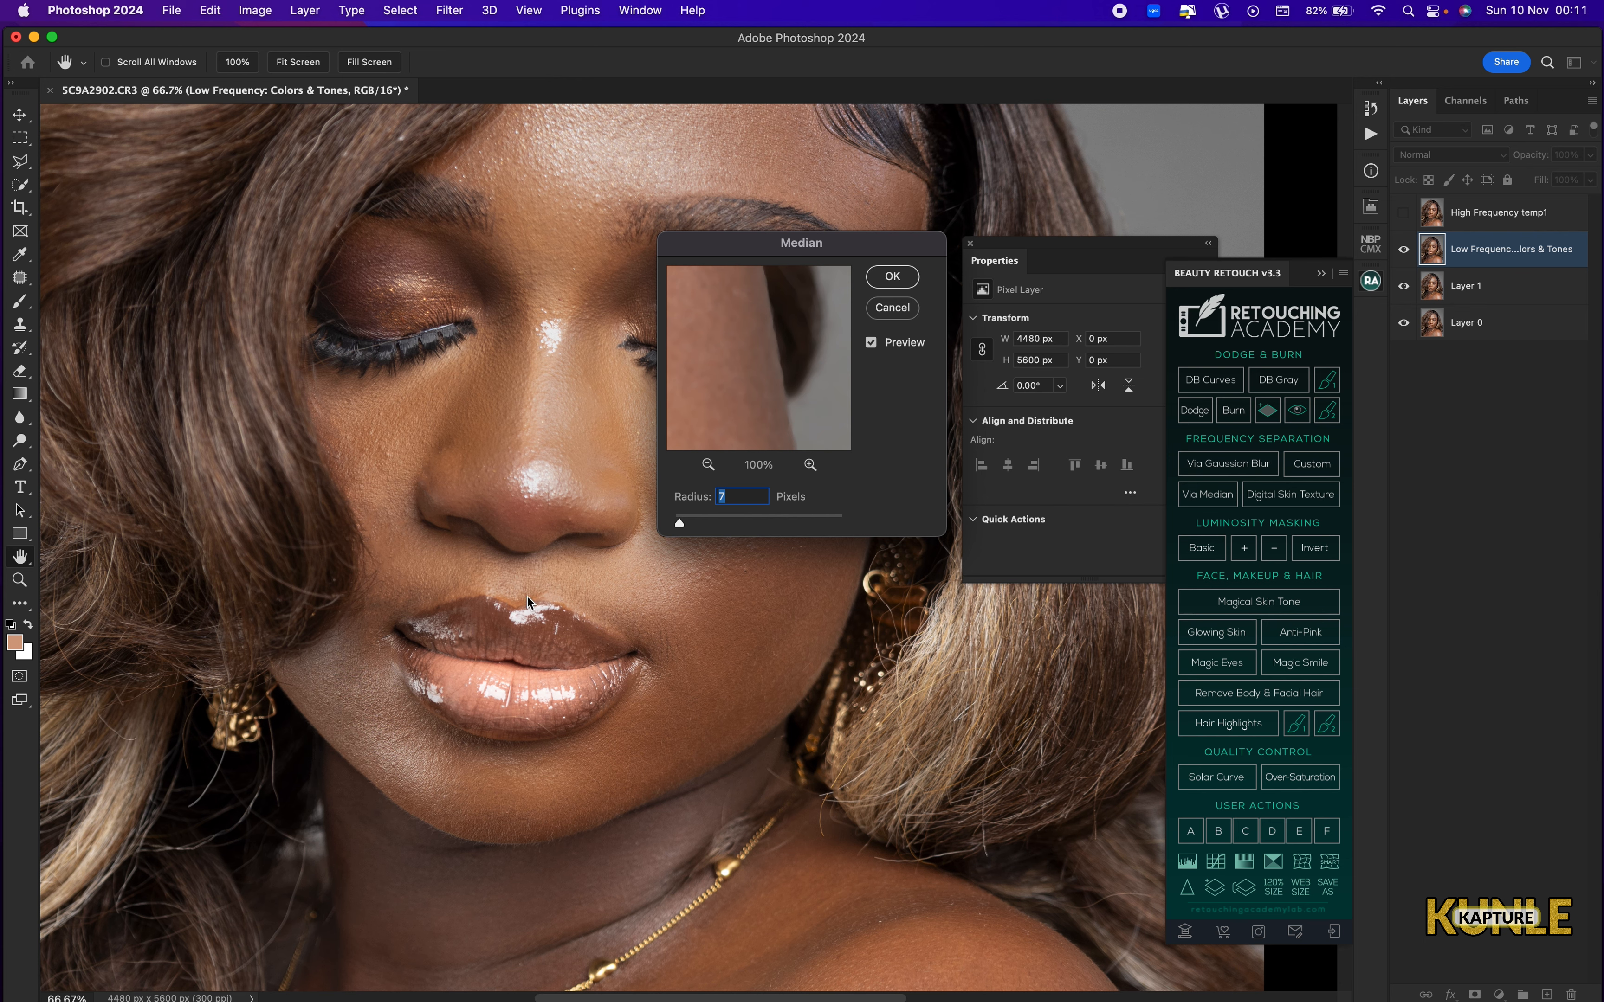
{"action": "scroll", "coordinate": [636, 453], "scroll_direction": "right", "scroll_amount": 2}
{"action": "scroll", "coordinate": [636, 453], "scroll_direction": "down", "scroll_amount": 1}
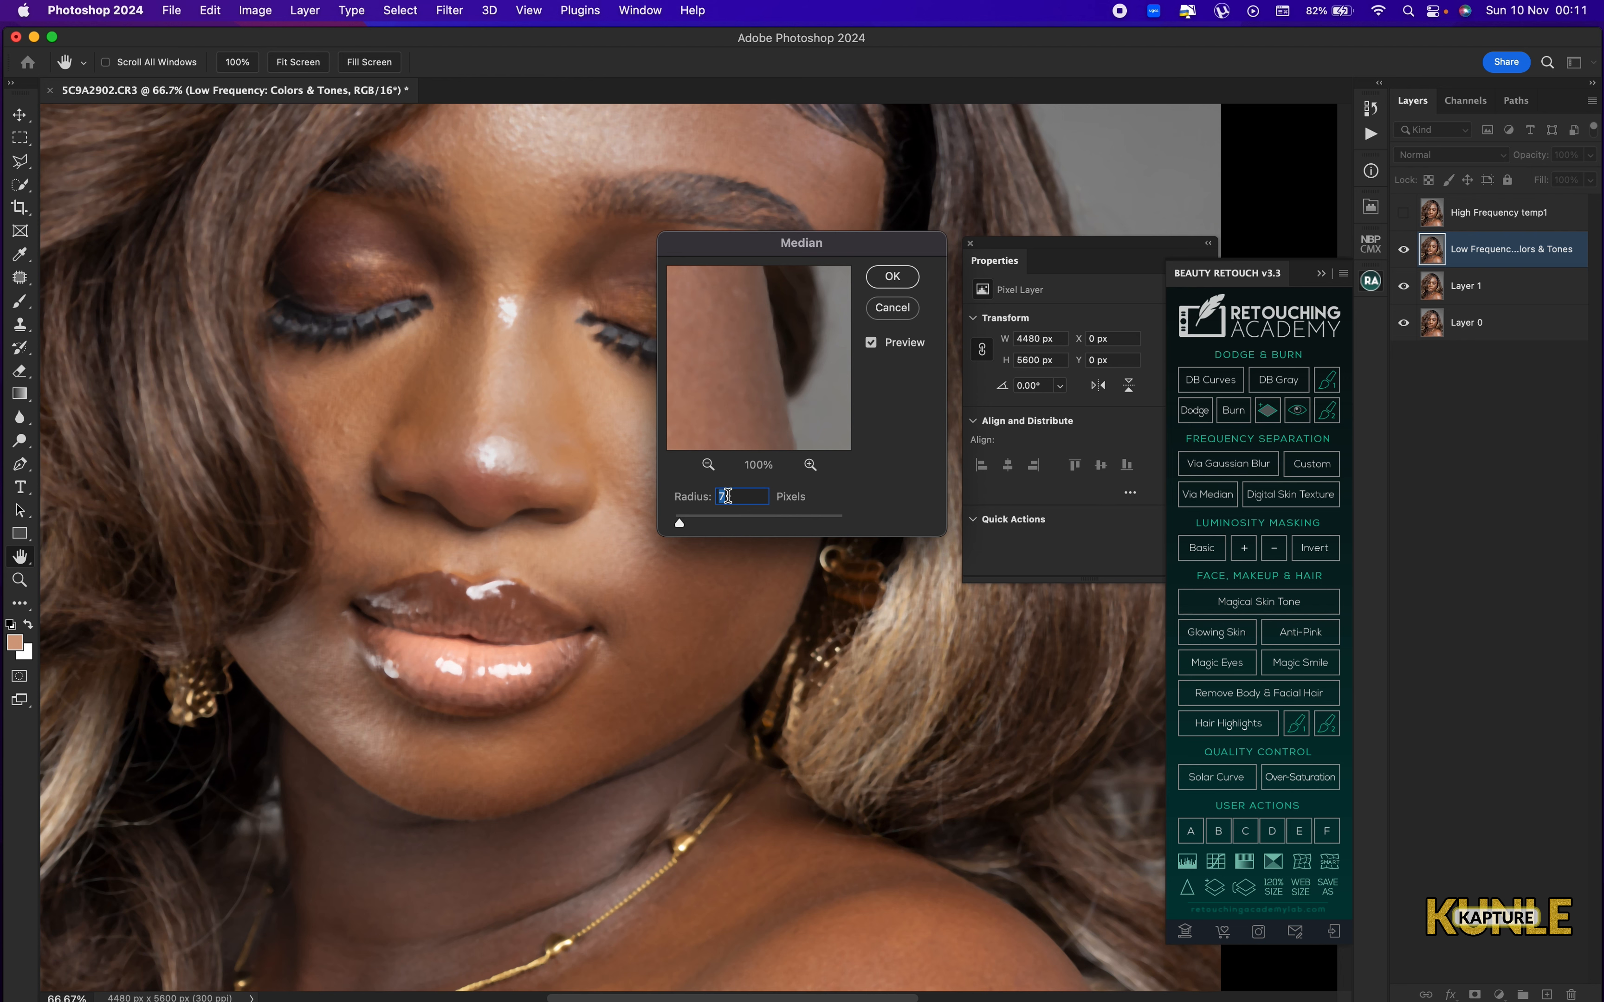
{"action": "type", "text": "4"}
{"action": "left_click", "coordinate": [679, 520]}
{"action": "type", "text": "3"}
{"action": "key", "text": "super+minus"}
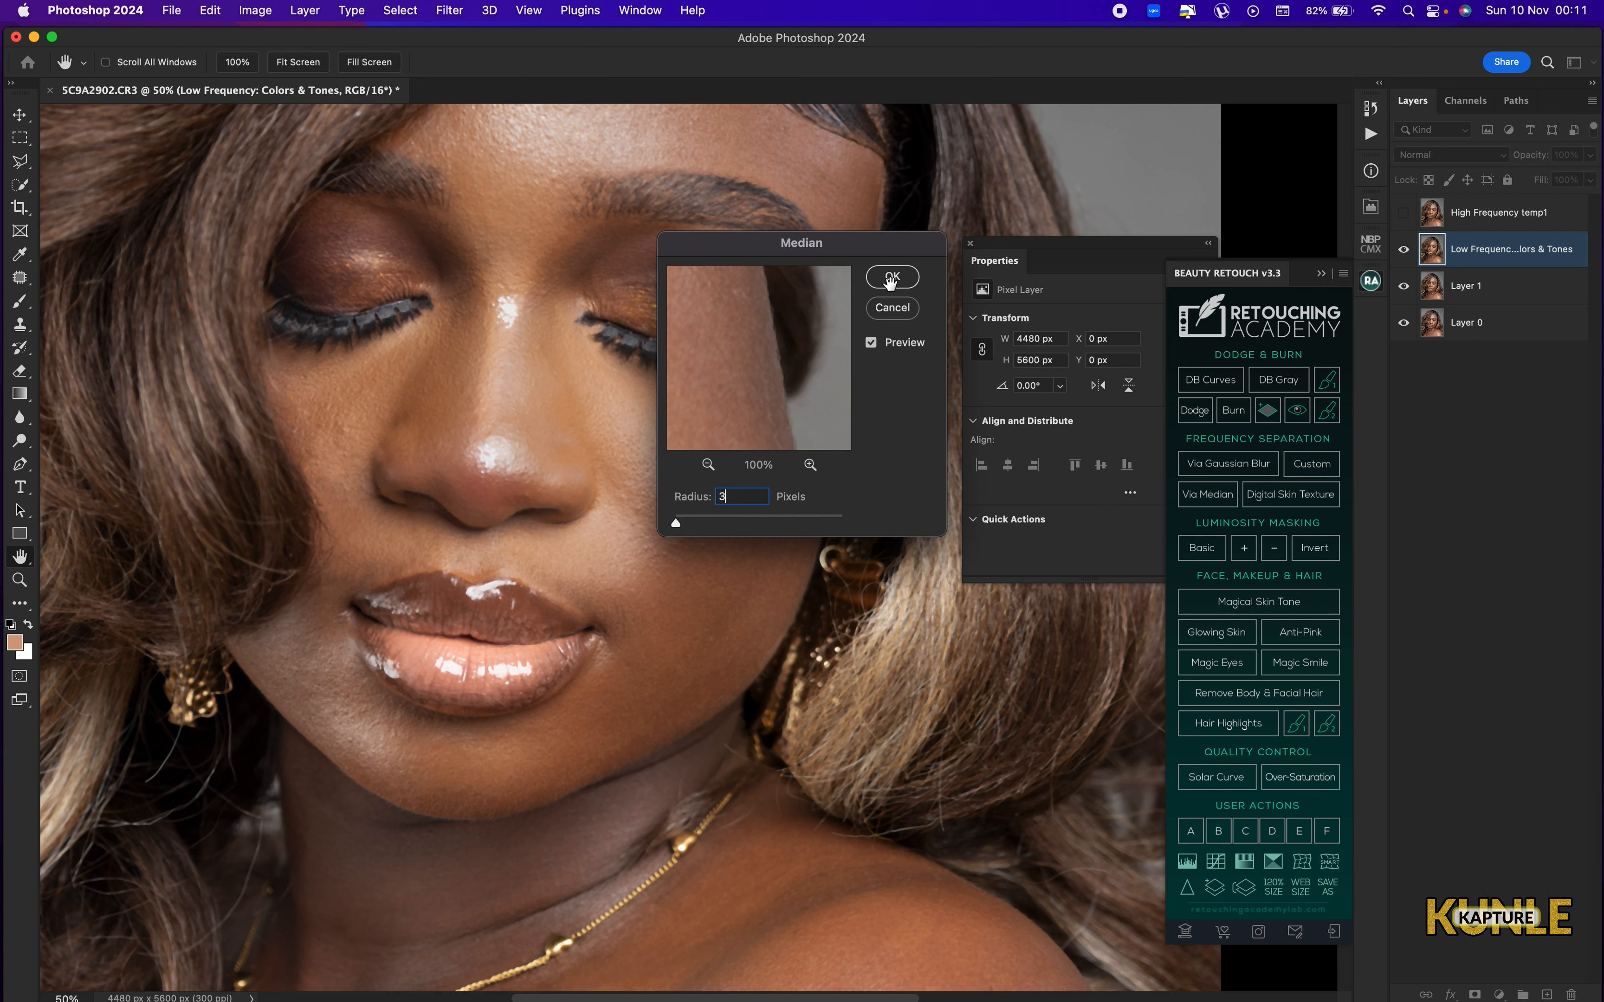
{"action": "left_click", "coordinate": [895, 286]}
{"action": "key", "text": "Return"}
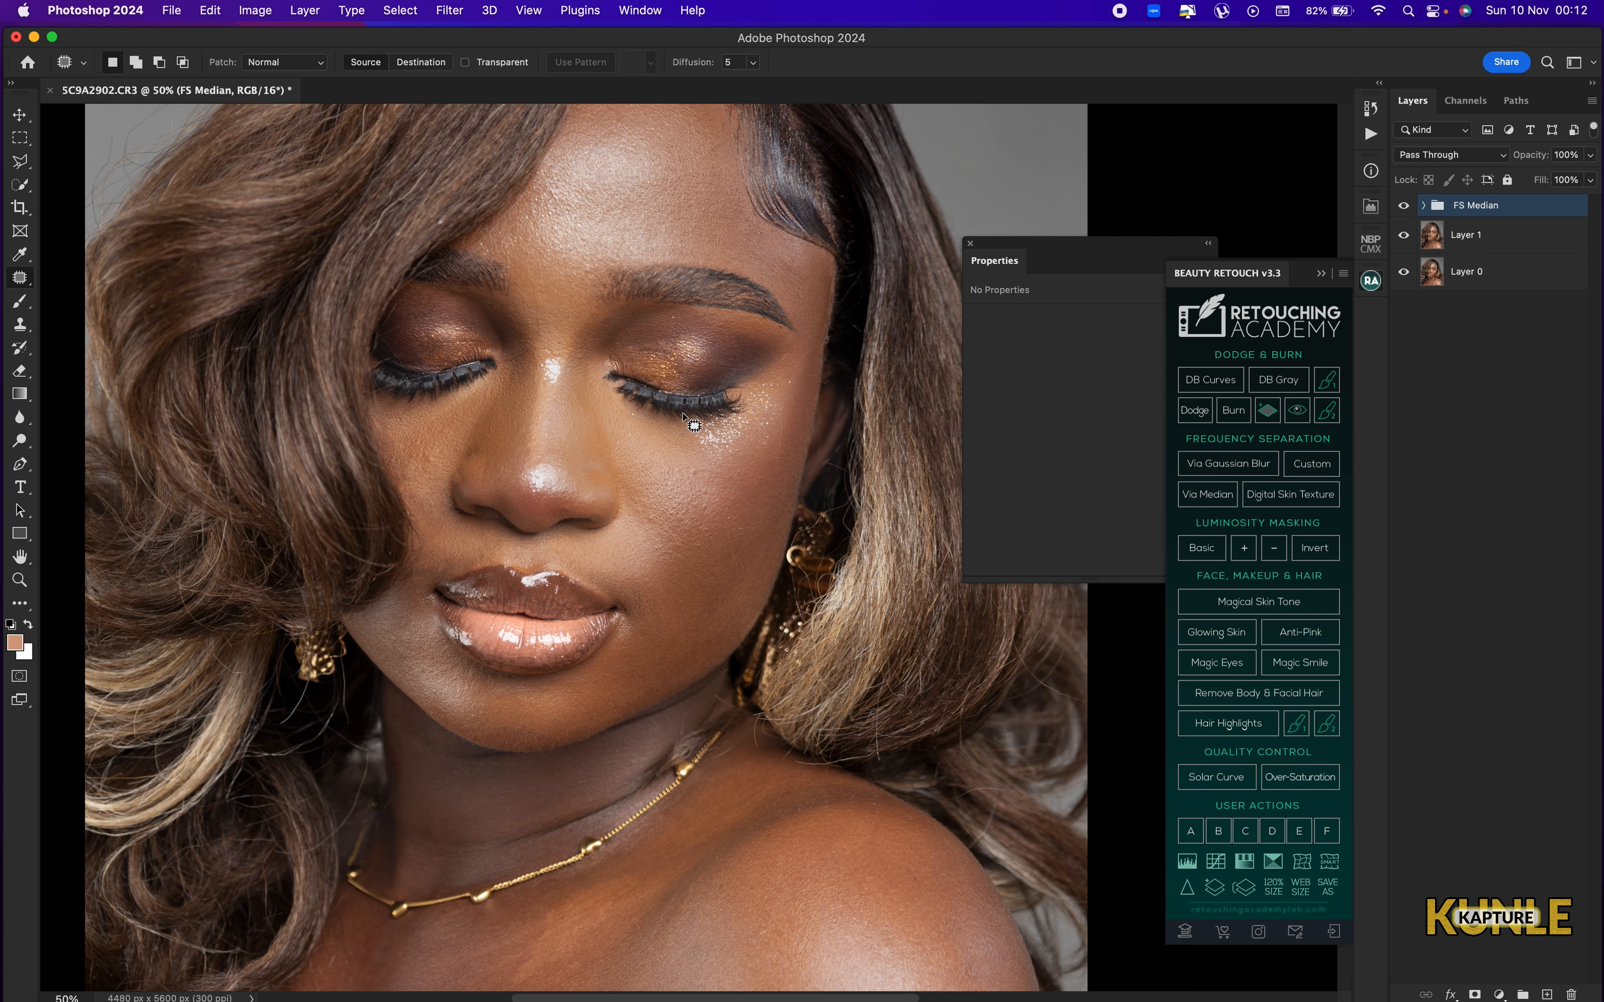
Purge the stored editing data again after the frequency separation.
{"action": "key", "text": "super+0"}
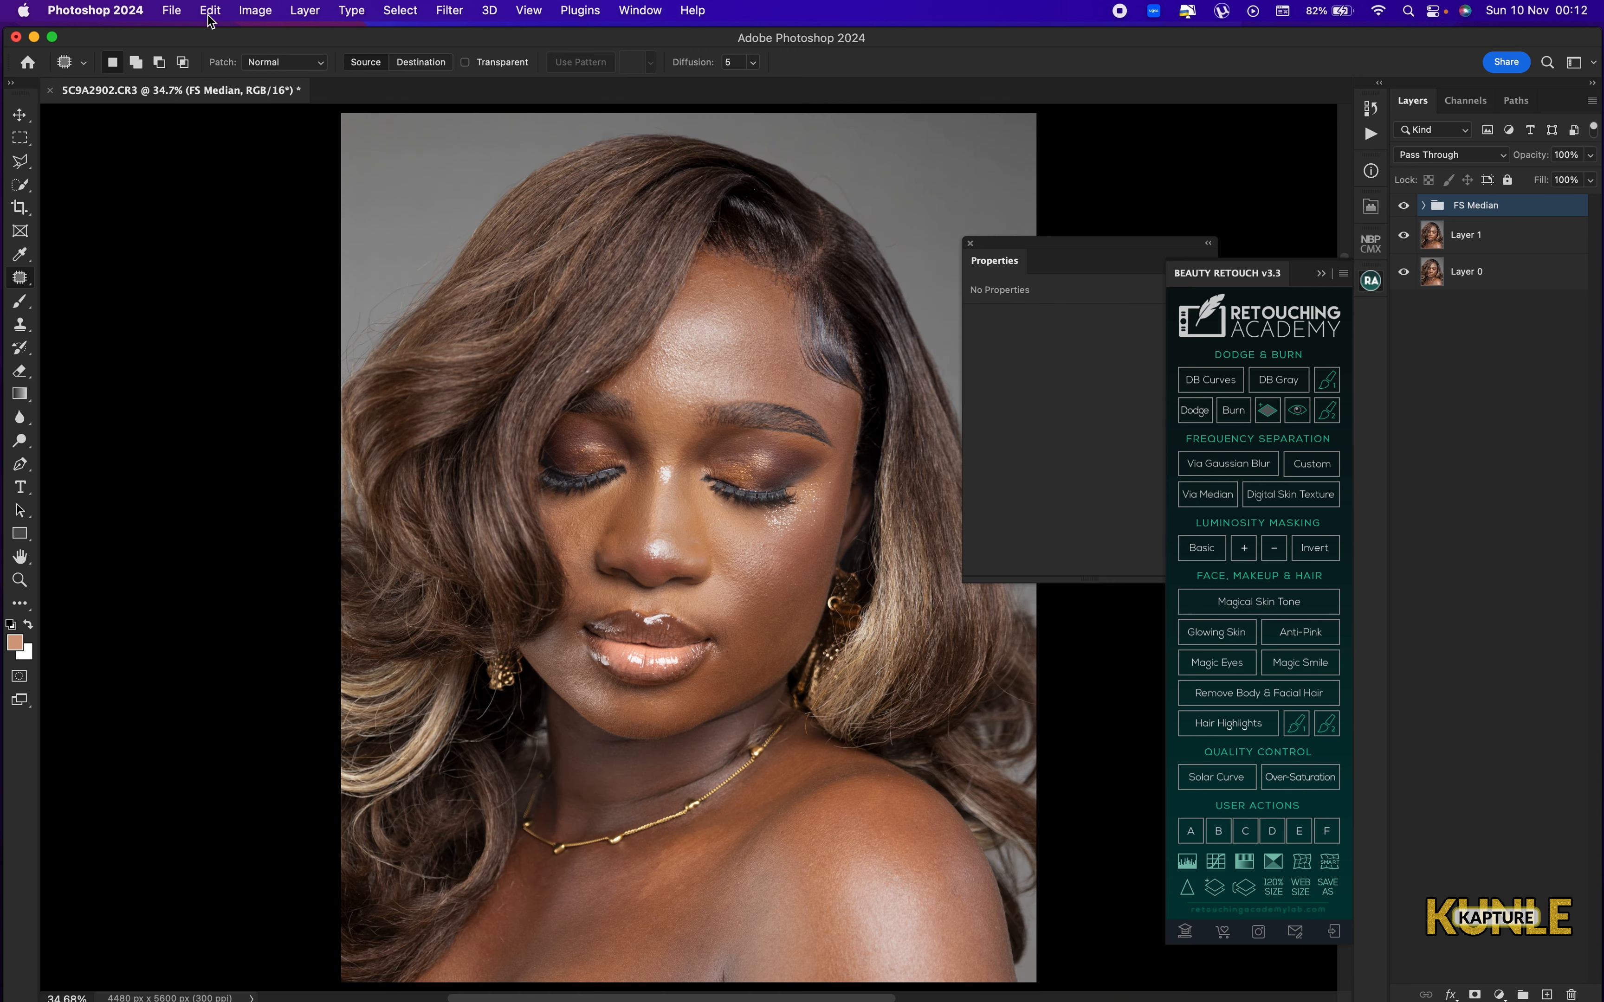
{"action": "left_click", "coordinate": [210, 12]}
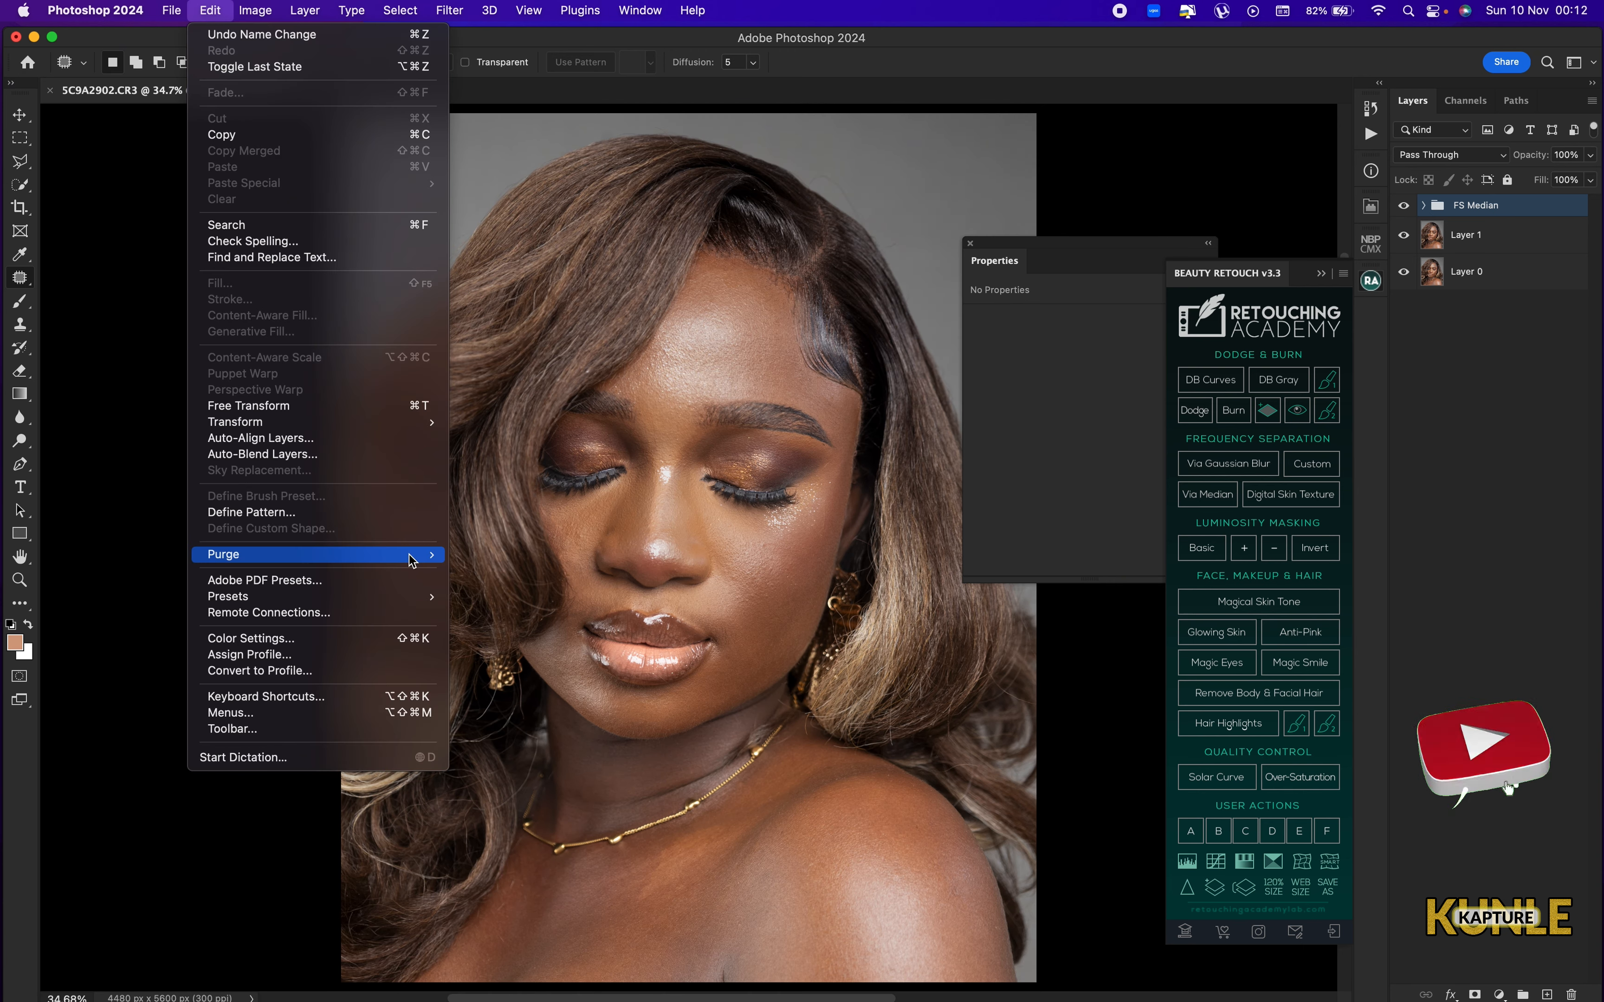
{"action": "mouse_move", "coordinate": [410, 560]}
{"action": "left_click", "coordinate": [490, 584]}
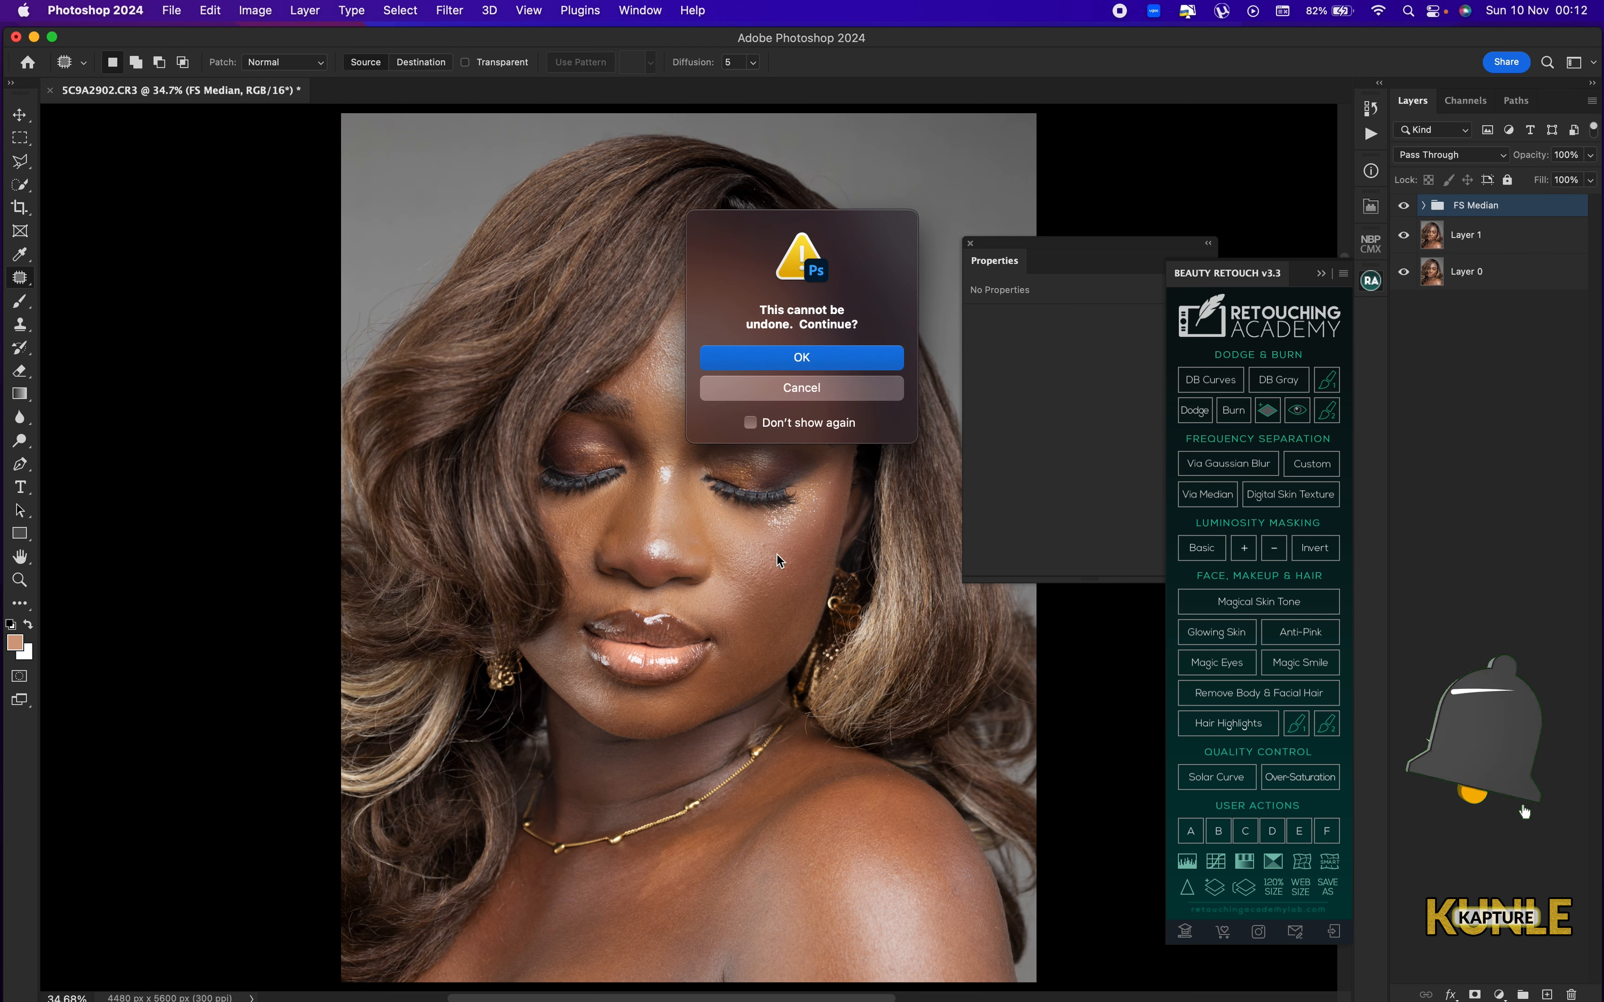
{"action": "key", "text": "Return"}
{"action": "key", "text": "super+minus"}
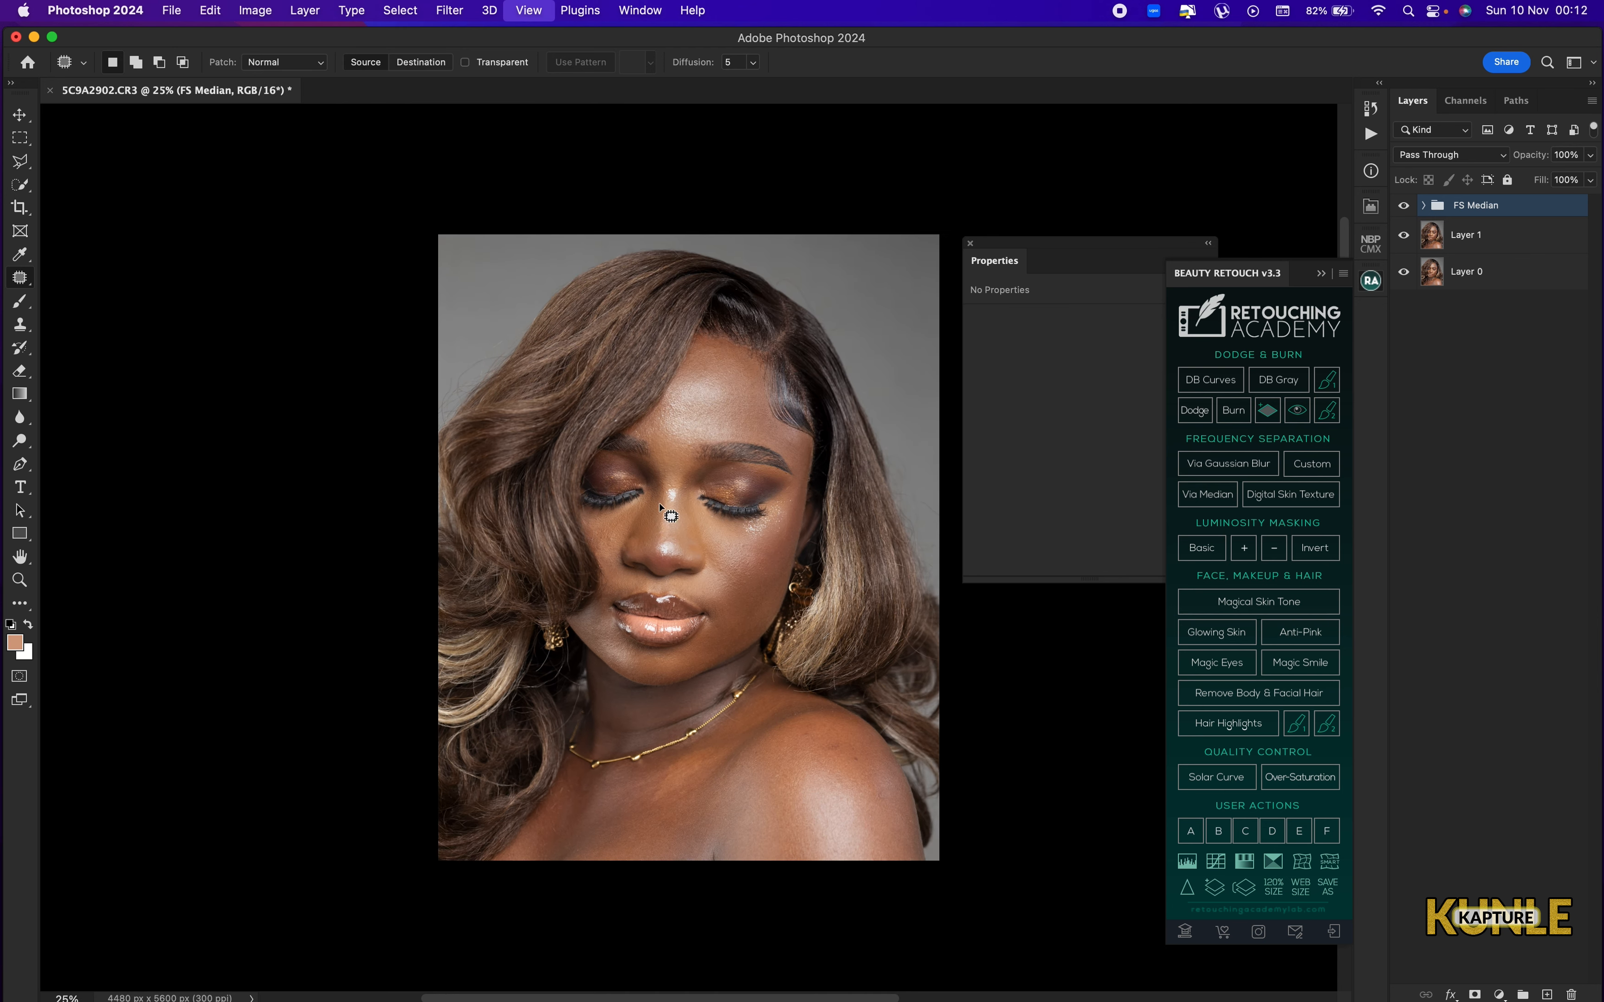
{"action": "key", "text": "super+plus"}
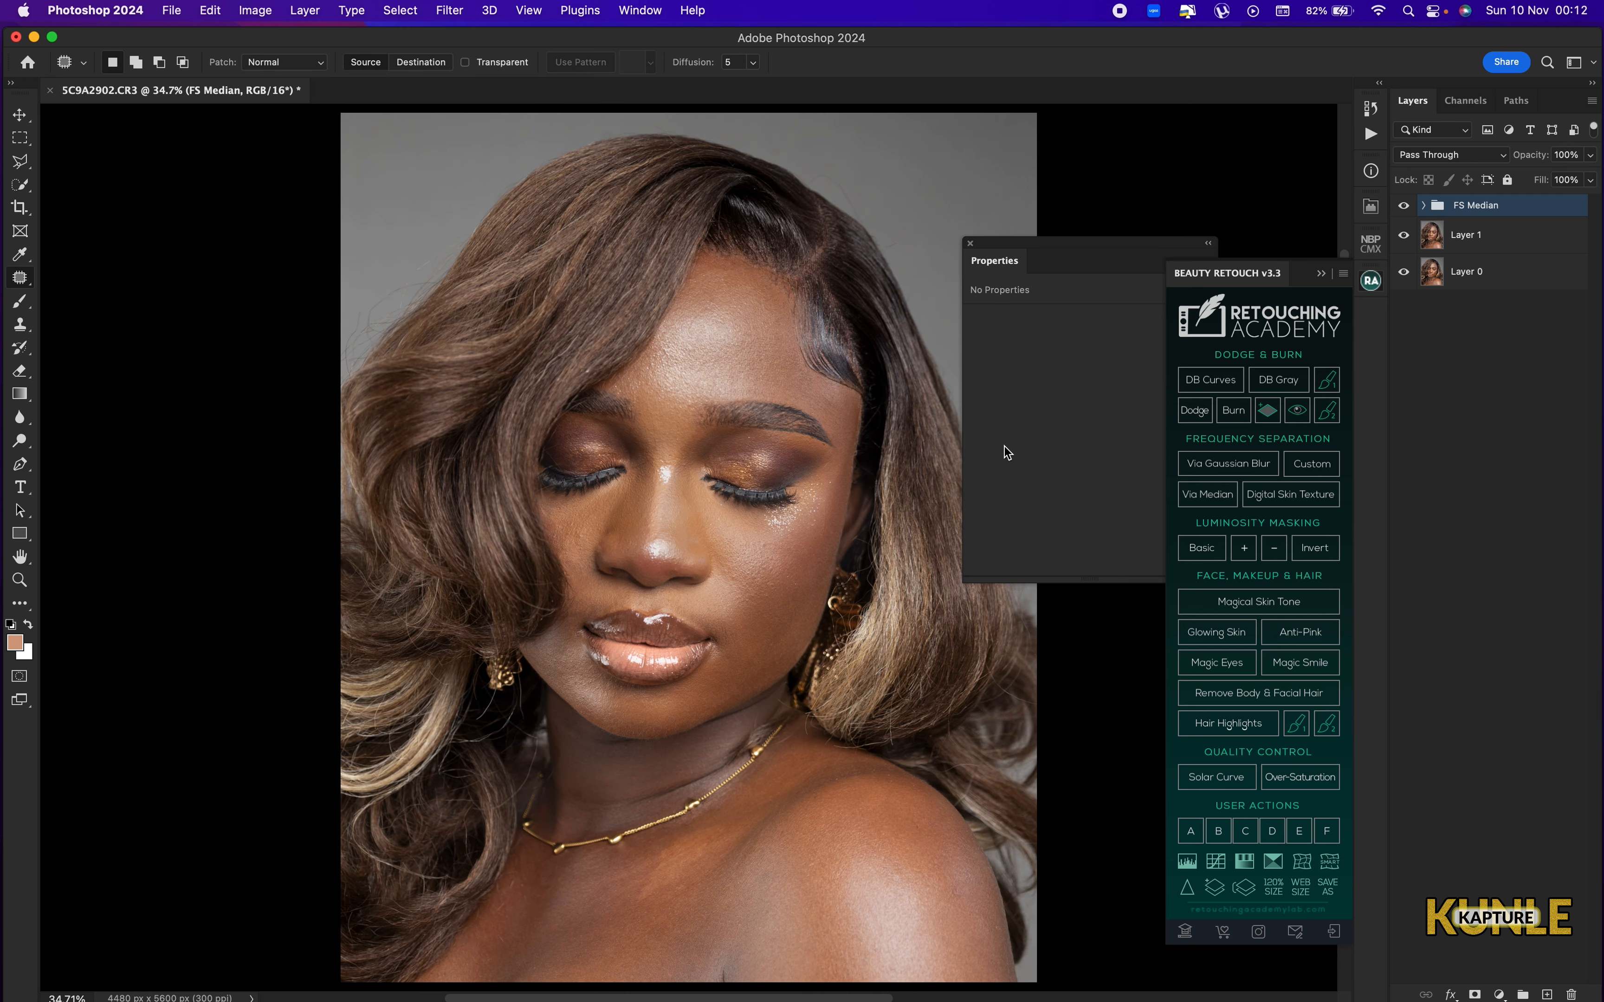
Select the Correcting Tones layer inside the FS Median group and set up the Brush with 3% flow.
{"action": "left_click", "coordinate": [1424, 206]}
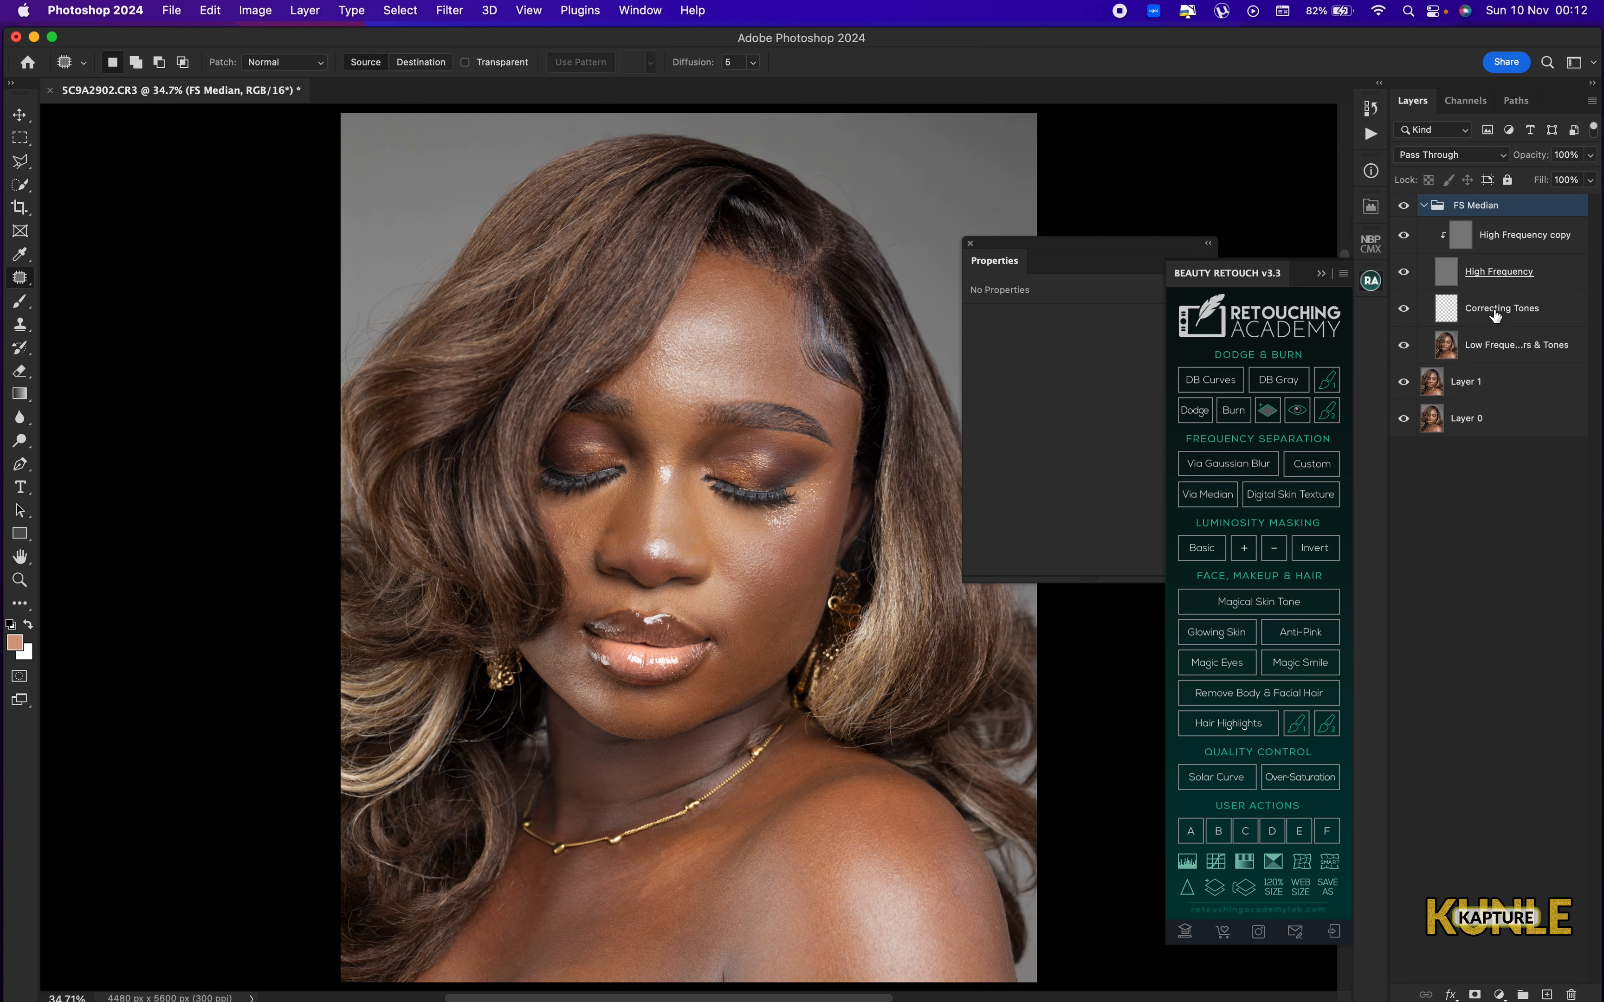
{"action": "left_click", "coordinate": [1512, 320]}
{"action": "mouse_move", "coordinate": [687, 775]}
{"action": "left_mouse_down"}
{"action": "mouse_move", "coordinate": [680, 520]}
{"action": "mouse_move", "coordinate": [680, 592]}
{"action": "left_mouse_up"}
{"action": "key", "text": "super+plus"}
{"action": "key", "text": "b"}
{"action": "left_click", "coordinate": [514, 61]}
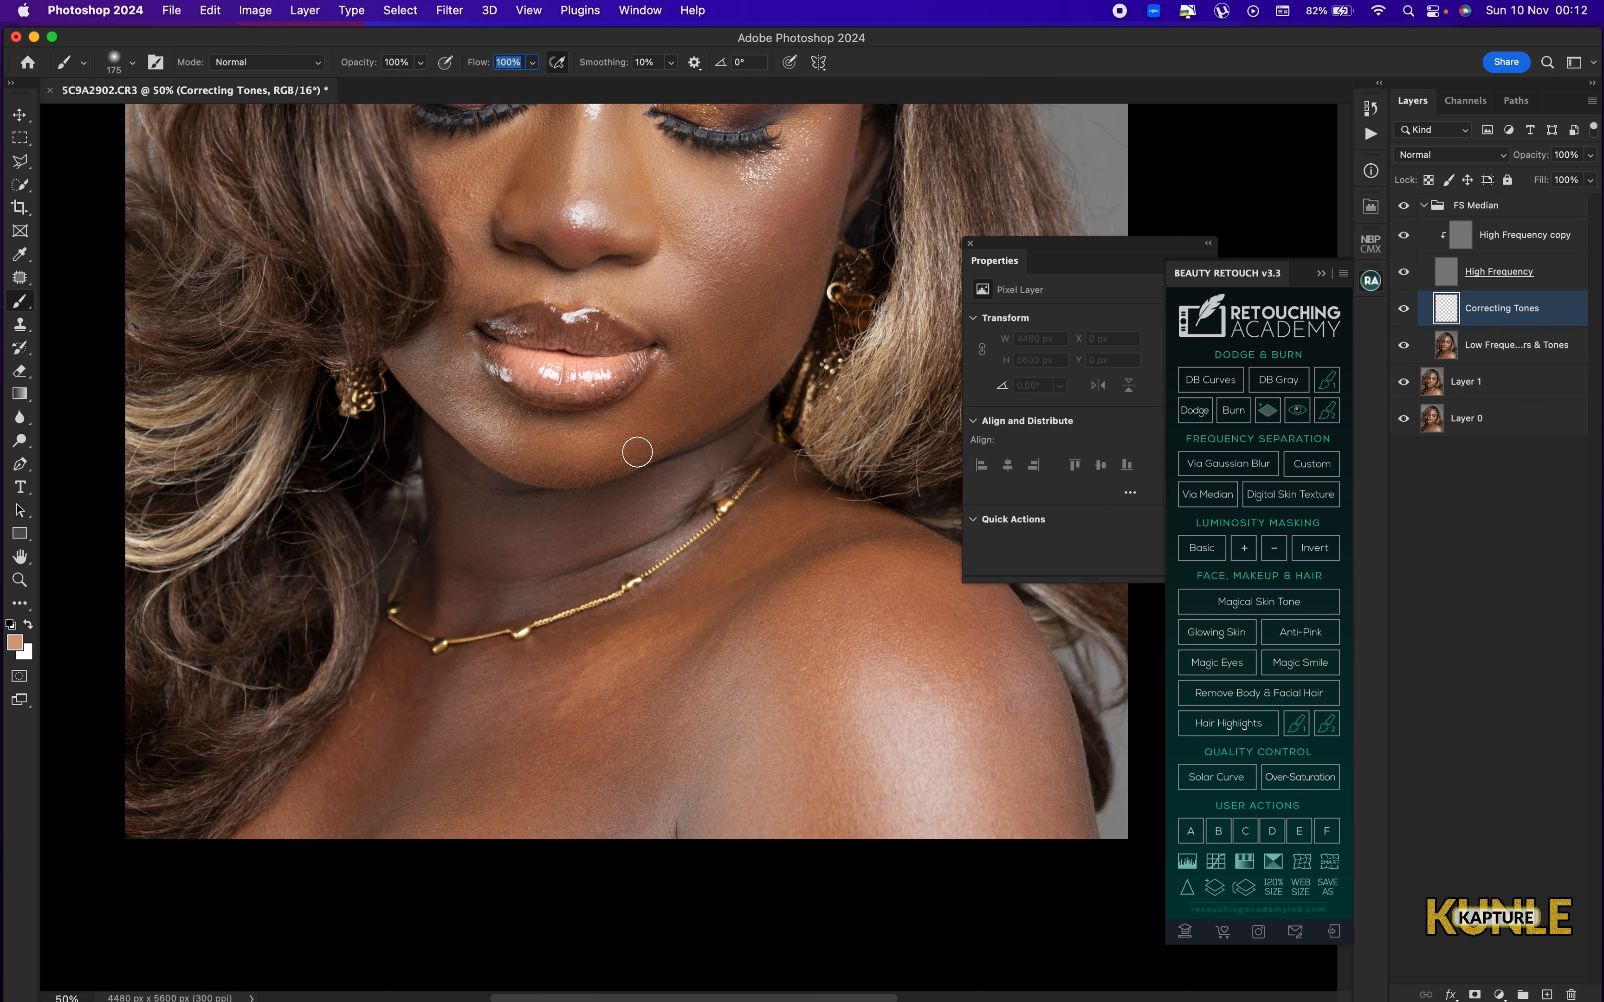
{"action": "type", "text": "3"}
Paint skin tone softly over the shoulder and upper chest on the Correcting Tones layer to even the patches.
{"action": "left_click", "coordinate": [853, 683], "text": "alt"}
{"action": "left_click_drag", "start_coordinate": [857, 716], "coordinate": [861, 781]}
{"action": "key", "text": "]"}
{"action": "key", "text": "]"}
{"action": "key", "text": "]"}
{"action": "key", "text": "]"}
{"action": "key", "text": "]"}
{"action": "key", "text": "["}
{"action": "left_click_drag", "start_coordinate": [842, 618], "coordinate": [819, 641]}
{"action": "mouse_move", "coordinate": [837, 556]}
{"action": "left_mouse_down"}
{"action": "mouse_move", "coordinate": [706, 634]}
{"action": "mouse_move", "coordinate": [716, 645]}
{"action": "mouse_move", "coordinate": [669, 678]}
{"action": "mouse_move", "coordinate": [822, 545]}
{"action": "left_mouse_up"}
Adjust the brush size to 400 and blend the uneven tones on the chest and around the necklace.
{"action": "key", "text": "]"}
{"action": "key", "text": "]"}
{"action": "mouse_move", "coordinate": [602, 637]}
{"action": "left_mouse_down"}
{"action": "mouse_move", "coordinate": [507, 617]}
{"action": "mouse_move", "coordinate": [461, 670]}
{"action": "mouse_move", "coordinate": [493, 682]}
{"action": "left_mouse_up"}
{"action": "key", "text": "["}
{"action": "left_click_drag", "start_coordinate": [500, 602], "coordinate": [450, 742]}
{"action": "mouse_move", "coordinate": [622, 553]}
{"action": "left_mouse_down"}
{"action": "mouse_move", "coordinate": [631, 731]}
{"action": "mouse_move", "coordinate": [631, 715]}
{"action": "left_mouse_up"}
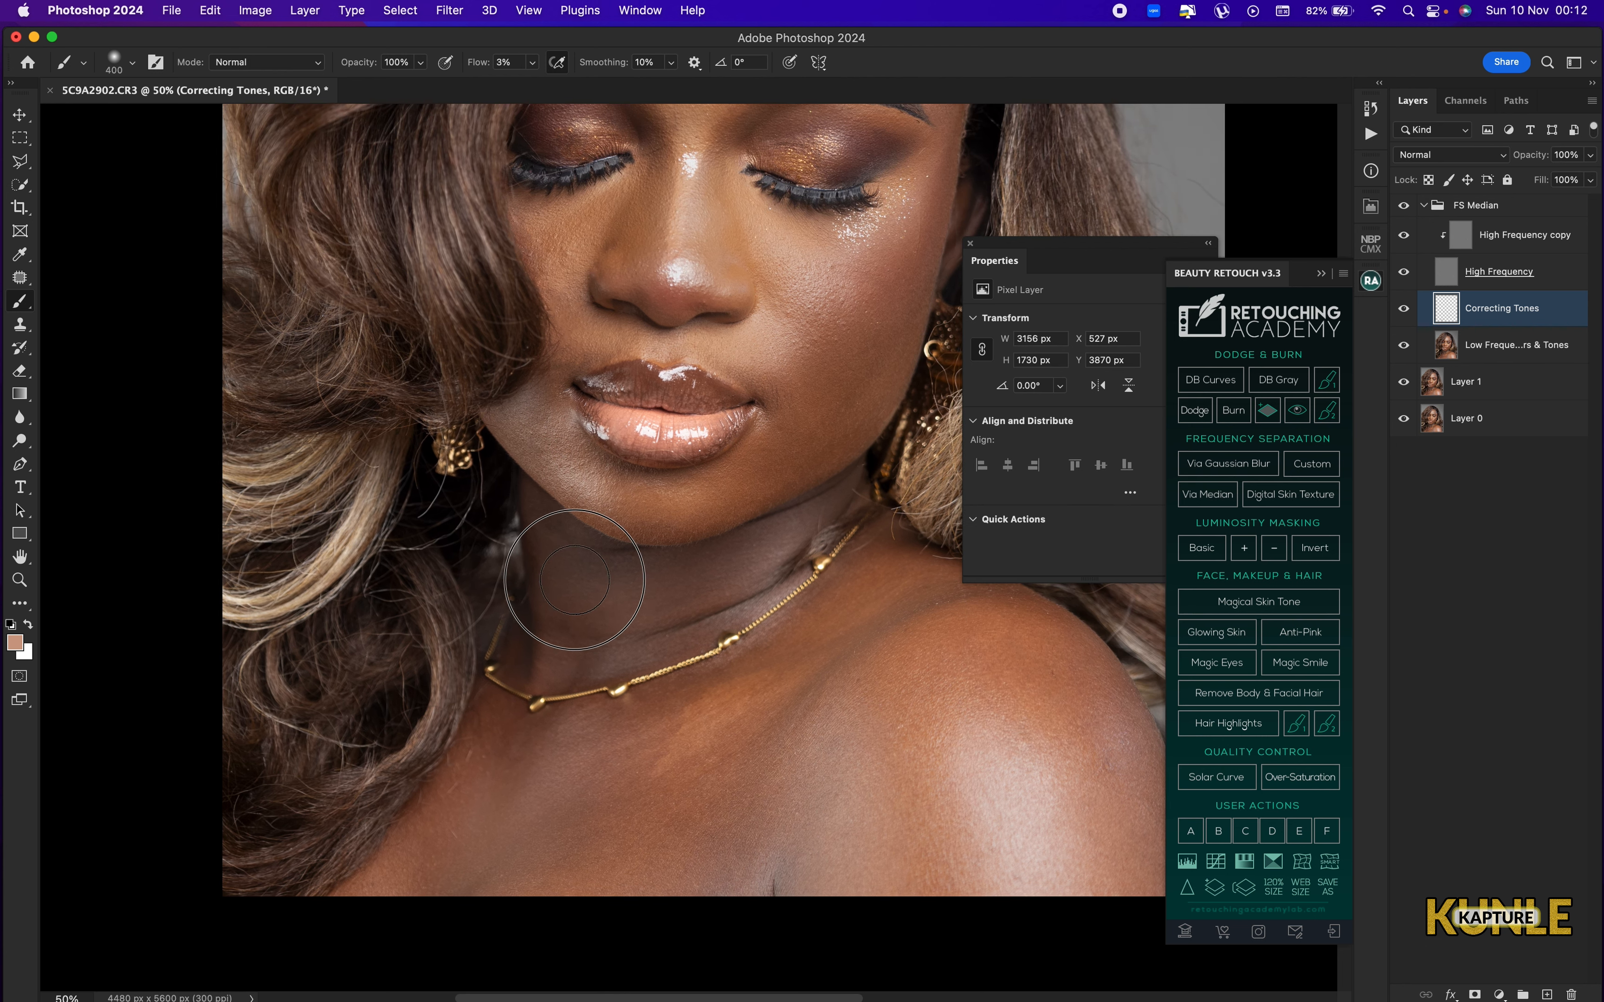
Paint skin tone over the neck beneath the chin and around the necklace with a smaller brush on the Correcting Tones layer.
{"action": "left_click_drag", "start_coordinate": [757, 562], "coordinate": [629, 587]}
{"action": "key", "text": "["}
{"action": "left_click_drag", "start_coordinate": [628, 587], "coordinate": [552, 528]}
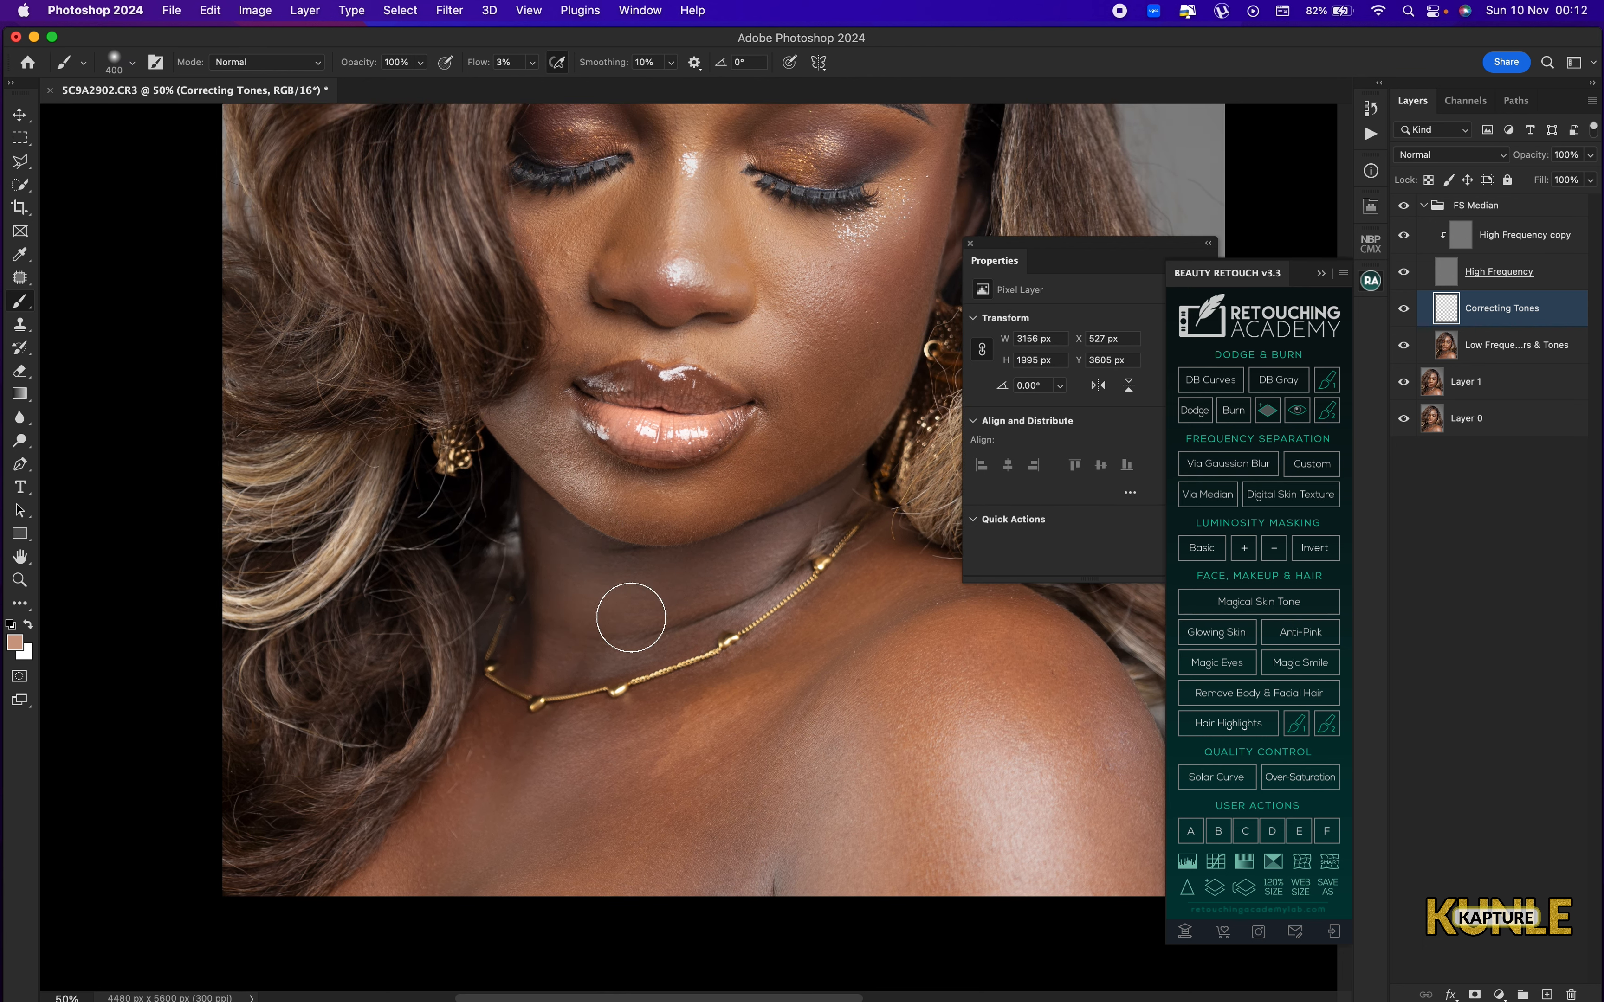
{"action": "left_click_drag", "start_coordinate": [729, 590], "coordinate": [607, 658]}
{"action": "mouse_move", "coordinate": [779, 670]}
{"action": "left_mouse_down"}
{"action": "mouse_move", "coordinate": [714, 700]}
{"action": "mouse_move", "coordinate": [777, 664]}
{"action": "mouse_move", "coordinate": [736, 674]}
{"action": "left_mouse_up"}
Even the tones across the upper chest below the necklace, adjusting the brush size between strokes up to 600.
{"action": "key", "text": "]"}
{"action": "key", "text": "]"}
{"action": "key", "text": "]"}
{"action": "mouse_move", "coordinate": [566, 735]}
{"action": "left_mouse_down"}
{"action": "mouse_move", "coordinate": [567, 773]}
{"action": "mouse_move", "coordinate": [546, 704]}
{"action": "mouse_move", "coordinate": [471, 621]}
{"action": "left_mouse_up"}
{"action": "key", "text": "["}
{"action": "key", "text": "["}
{"action": "mouse_move", "coordinate": [697, 632]}
{"action": "left_mouse_down"}
{"action": "mouse_move", "coordinate": [842, 545]}
{"action": "mouse_move", "coordinate": [565, 655]}
{"action": "mouse_move", "coordinate": [637, 728]}
{"action": "mouse_move", "coordinate": [683, 744]}
{"action": "left_mouse_up"}
{"action": "key", "text": "]"}
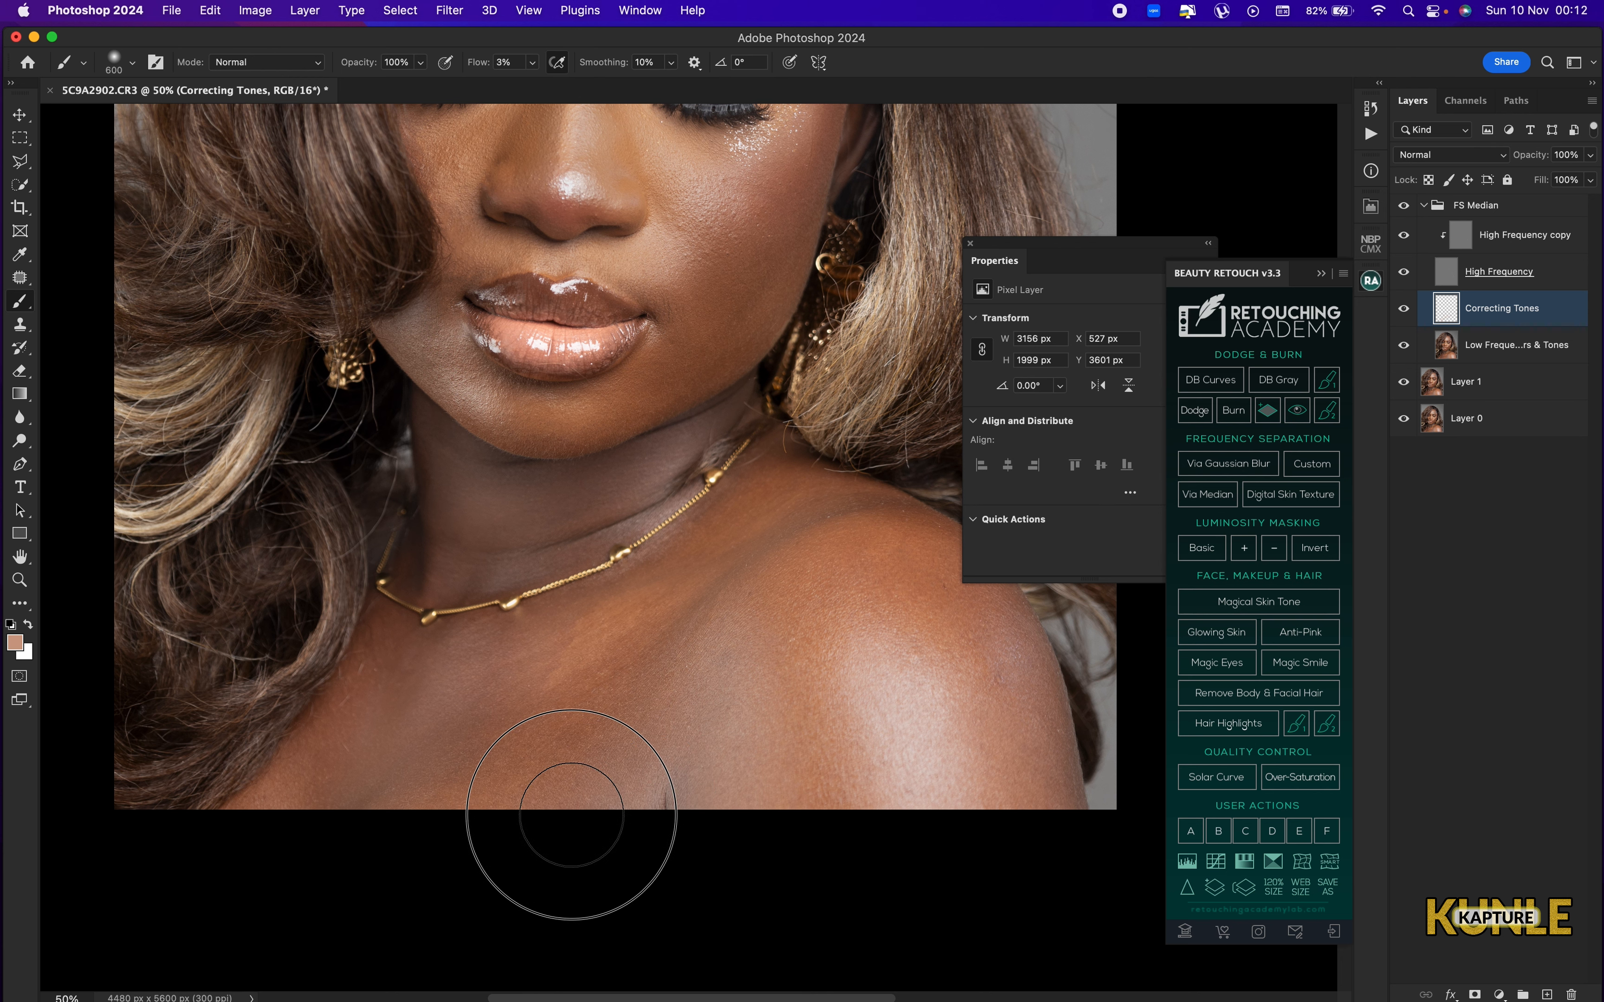
Reduce the brush size to 300, sample a brown skin tone from the face and blend the cheek and jaw area.
{"action": "key", "text": "["}
{"action": "key", "text": "["}
{"action": "key", "text": "["}
{"action": "left_click_drag", "start_coordinate": [543, 501], "coordinate": [574, 888]}
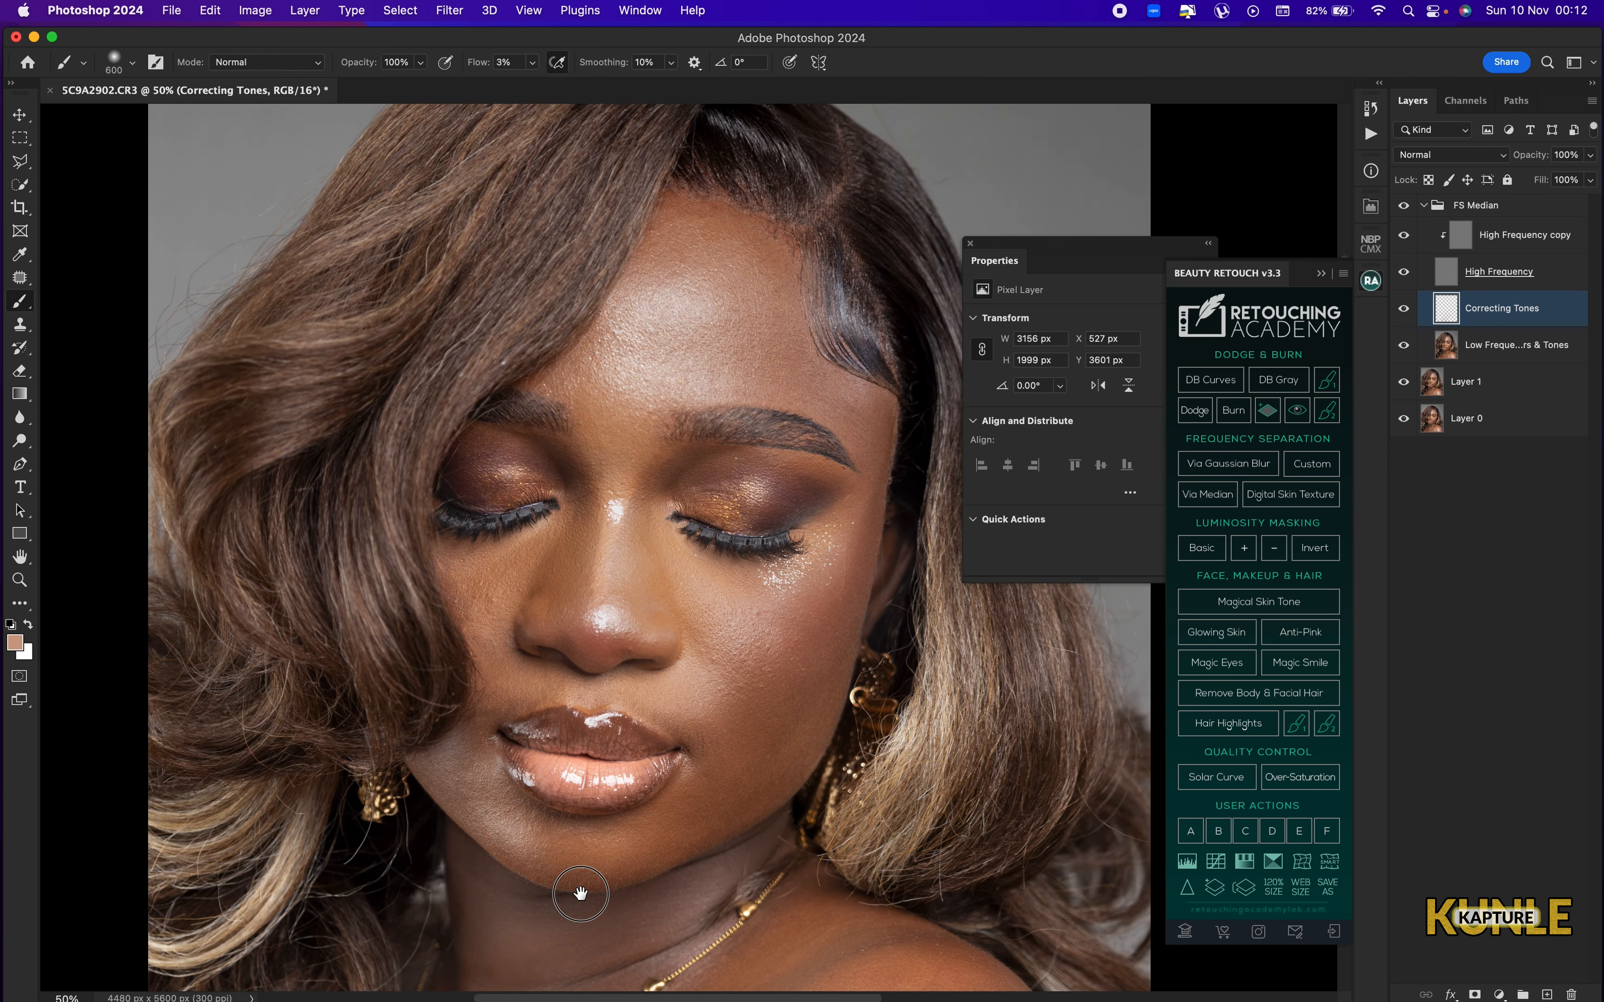
{"action": "mouse_move", "coordinate": [776, 730]}
{"action": "left_mouse_down"}
{"action": "mouse_move", "coordinate": [794, 611]}
{"action": "mouse_move", "coordinate": [719, 703]}
{"action": "mouse_move", "coordinate": [760, 677]}
{"action": "left_mouse_up"}
{"action": "left_click", "coordinate": [794, 575], "text": "alt"}
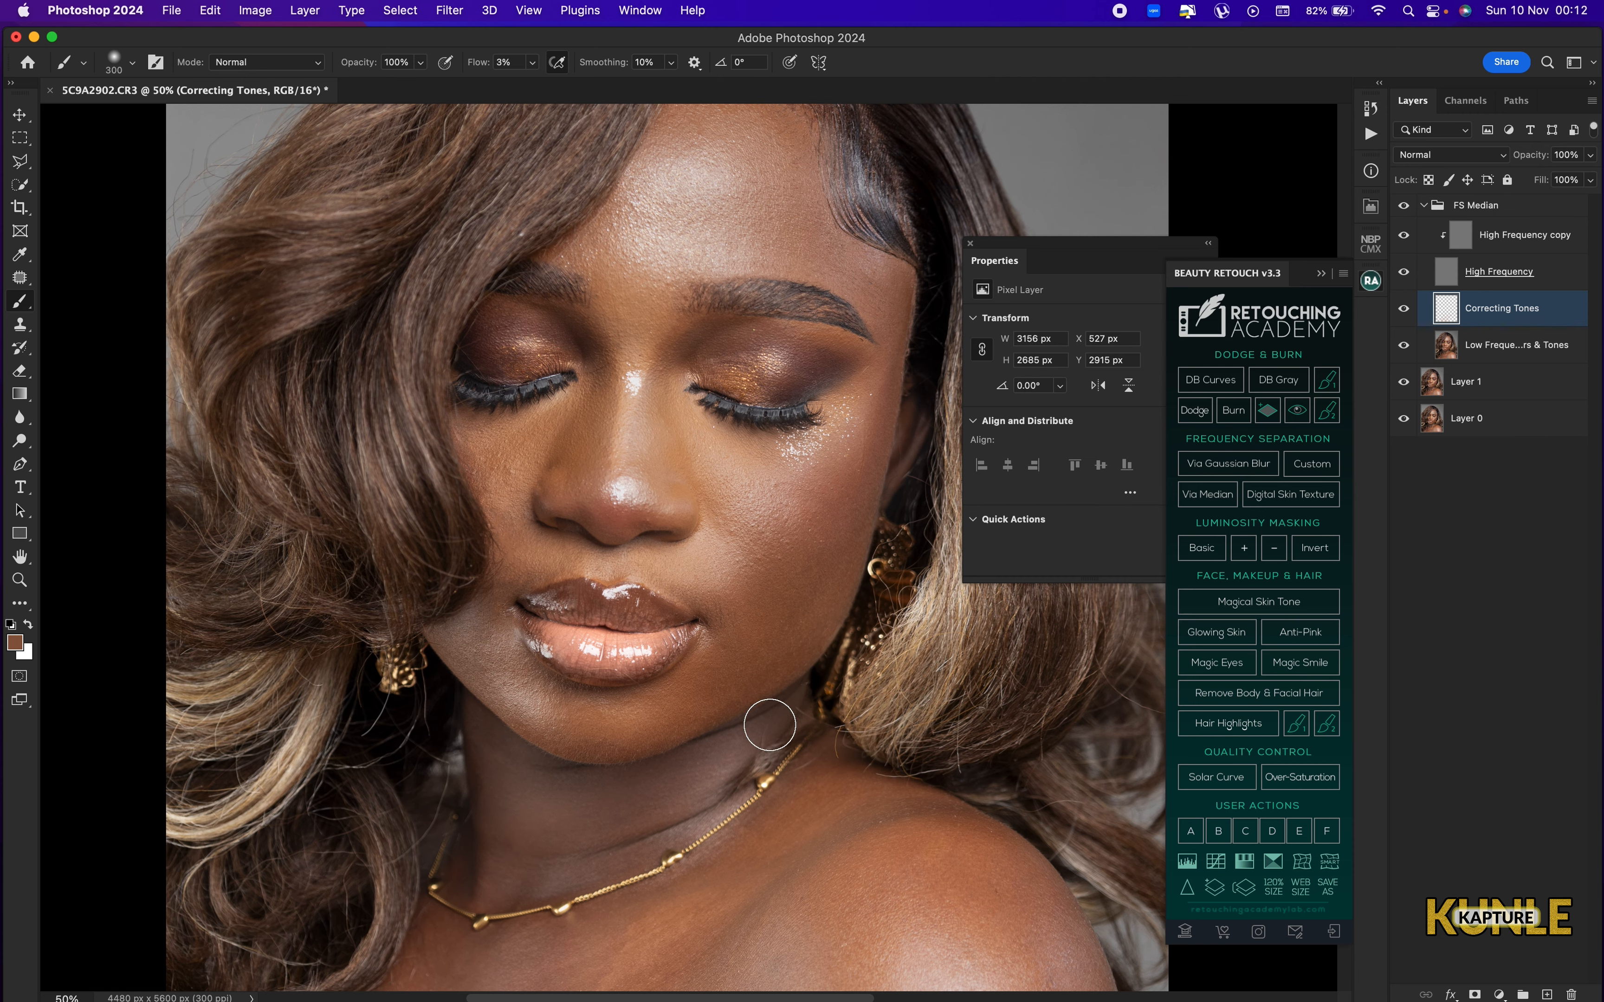
Enlarge the brush to 500 and paint the sampled skin tone softly over the forehead.
{"action": "left_click_drag", "start_coordinate": [628, 425], "coordinate": [607, 645]}
{"action": "key", "text": "]"}
{"action": "key", "text": "]"}
{"action": "left_click_drag", "start_coordinate": [726, 327], "coordinate": [718, 378]}
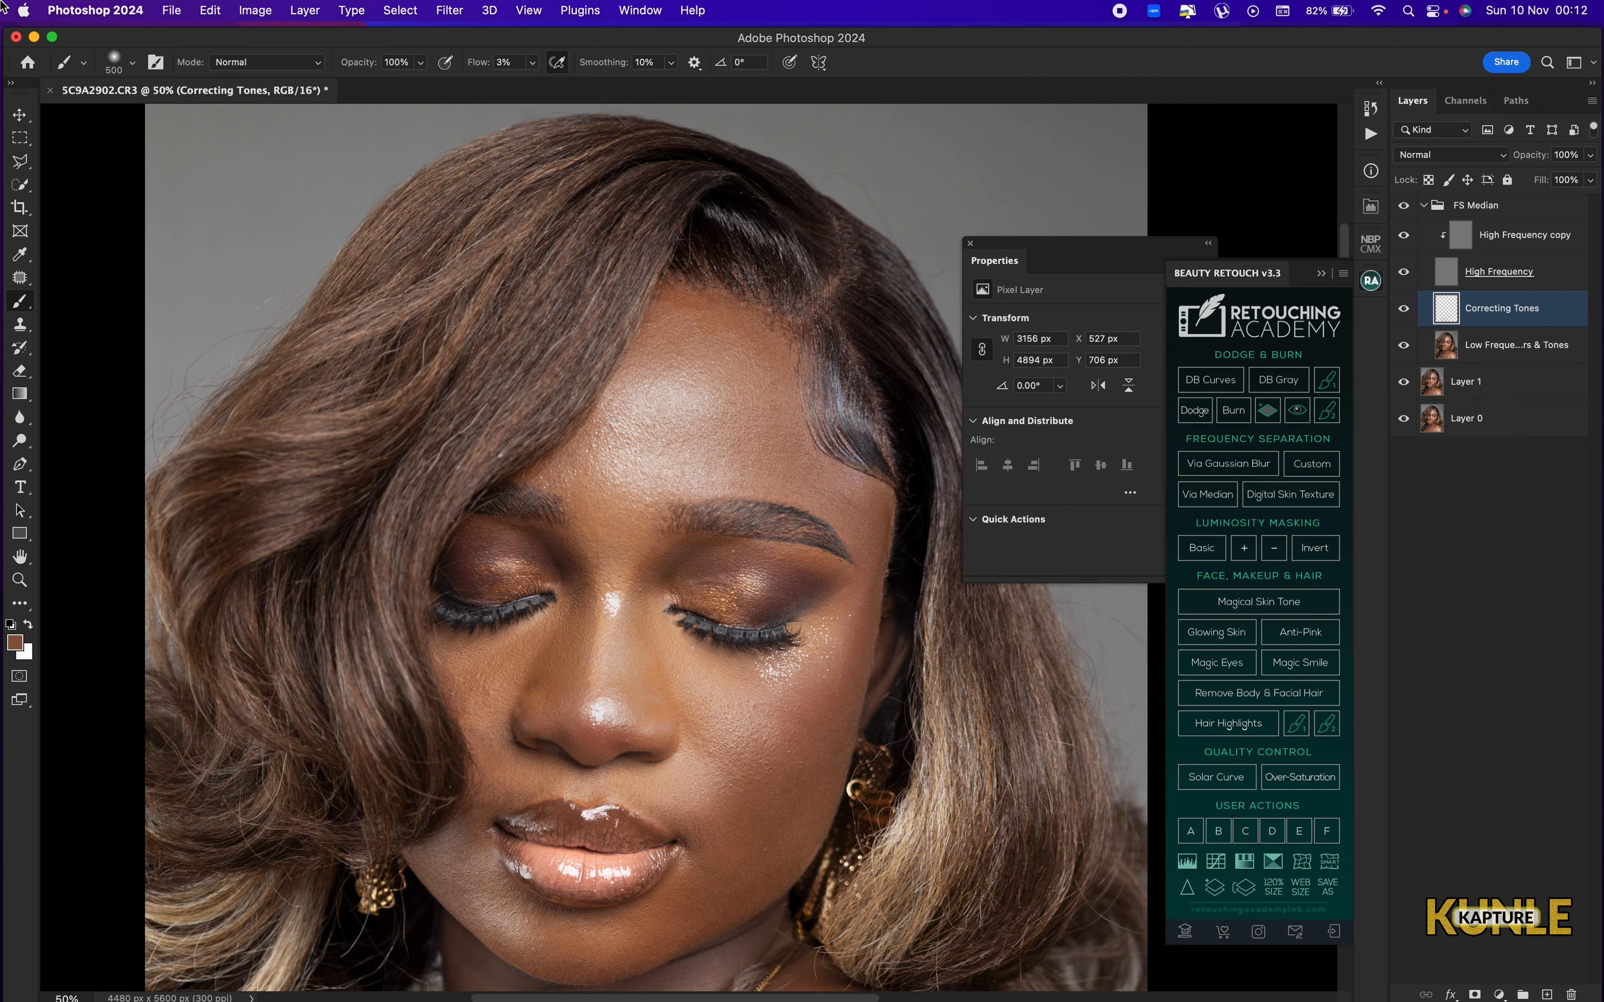
Blend the uneven tones over the shoulder, starting with an 800 brush and reducing it to 200 for the outer edge.
{"action": "key", "text": "super+0"}
{"action": "left_click_drag", "start_coordinate": [775, 842], "coordinate": [691, 527]}
{"action": "key", "text": "super+plus"}
{"action": "key", "text": "super+plus"}
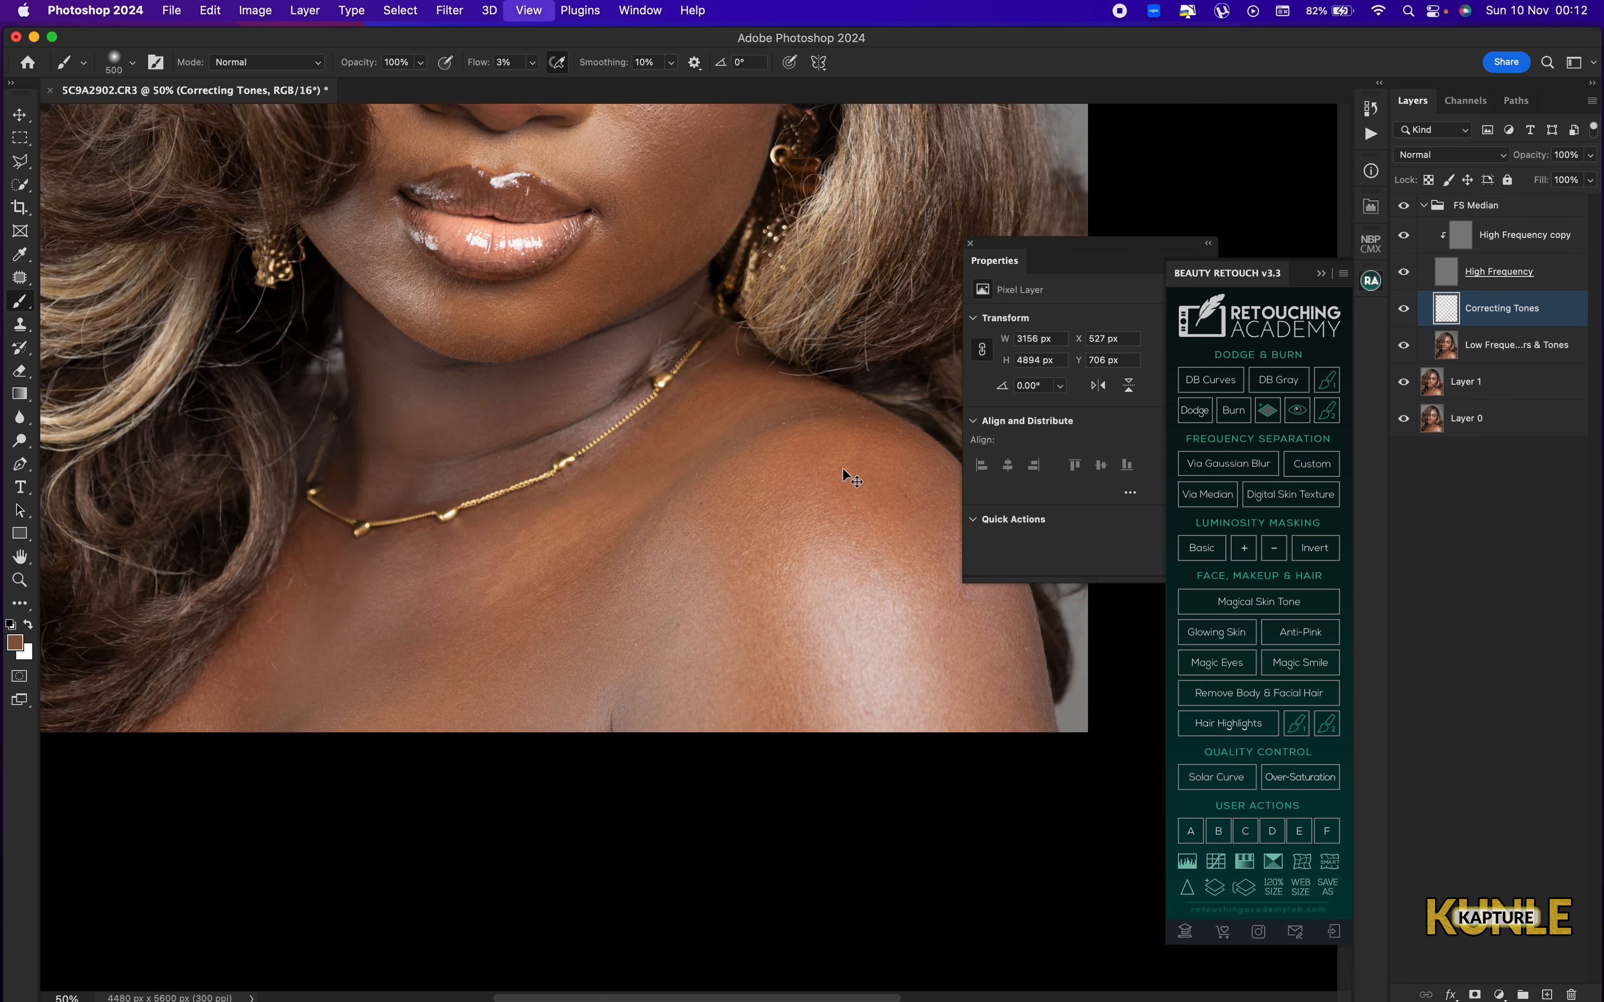
{"action": "key", "text": "]"}
{"action": "key", "text": "]"}
{"action": "left_click_drag", "start_coordinate": [827, 512], "coordinate": [637, 580]}
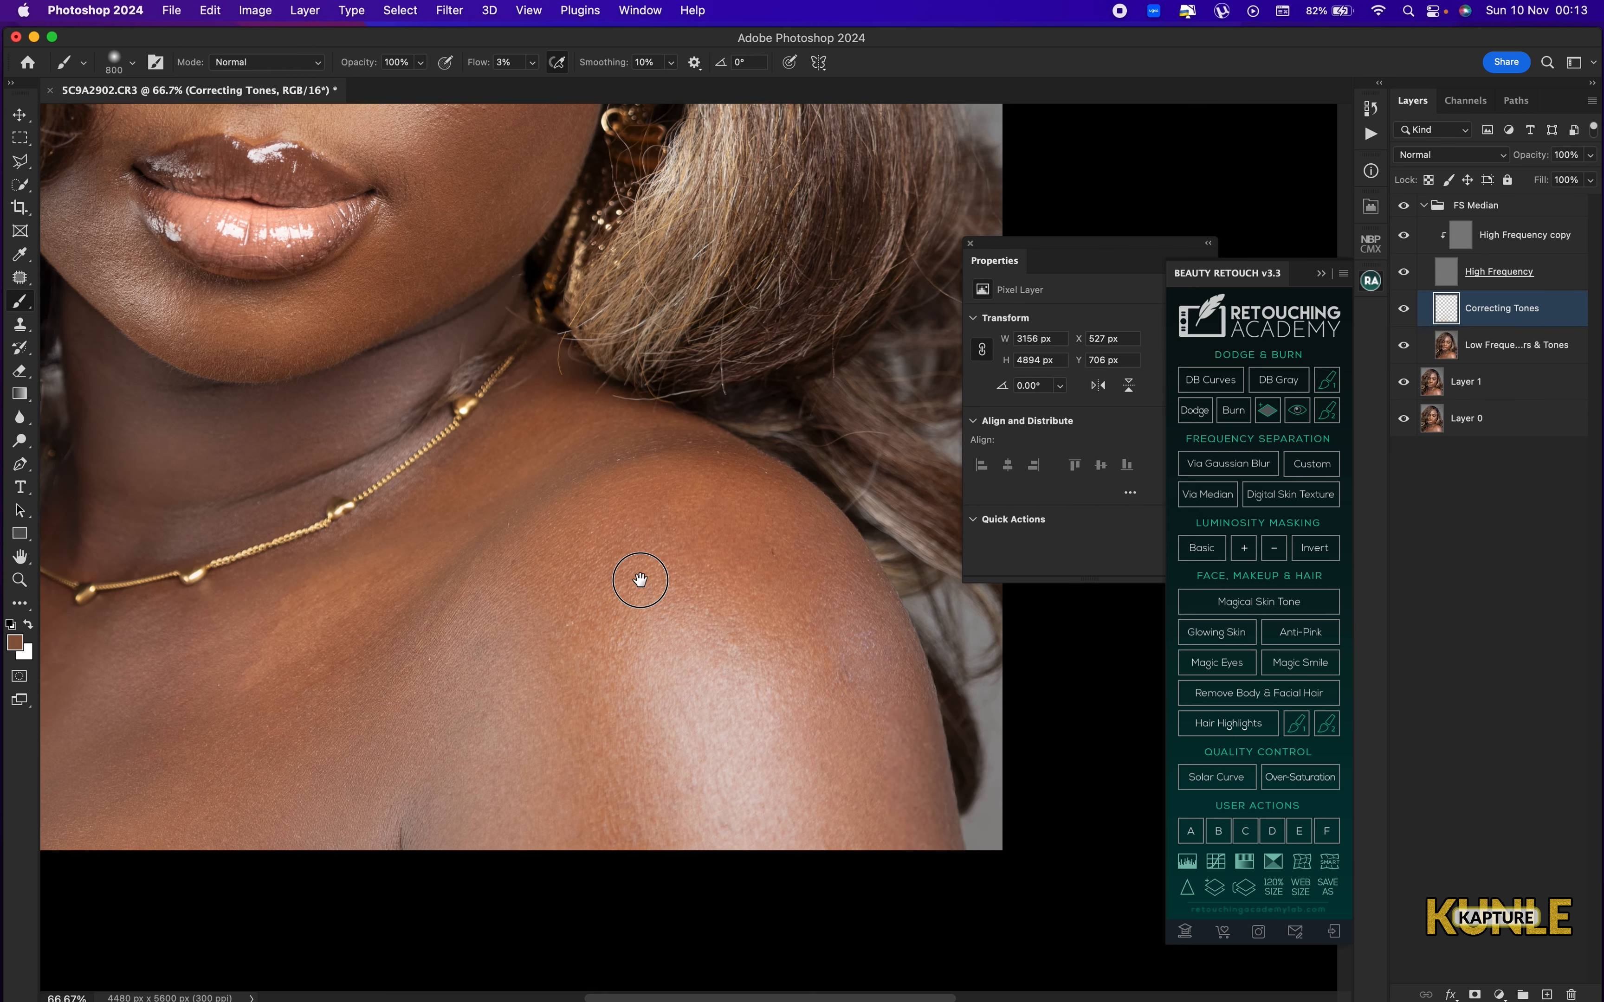
{"action": "key", "text": "["}
{"action": "key", "text": "["}
{"action": "key", "text": "["}
{"action": "key", "text": "["}
{"action": "key", "text": "["}
{"action": "key", "text": "["}
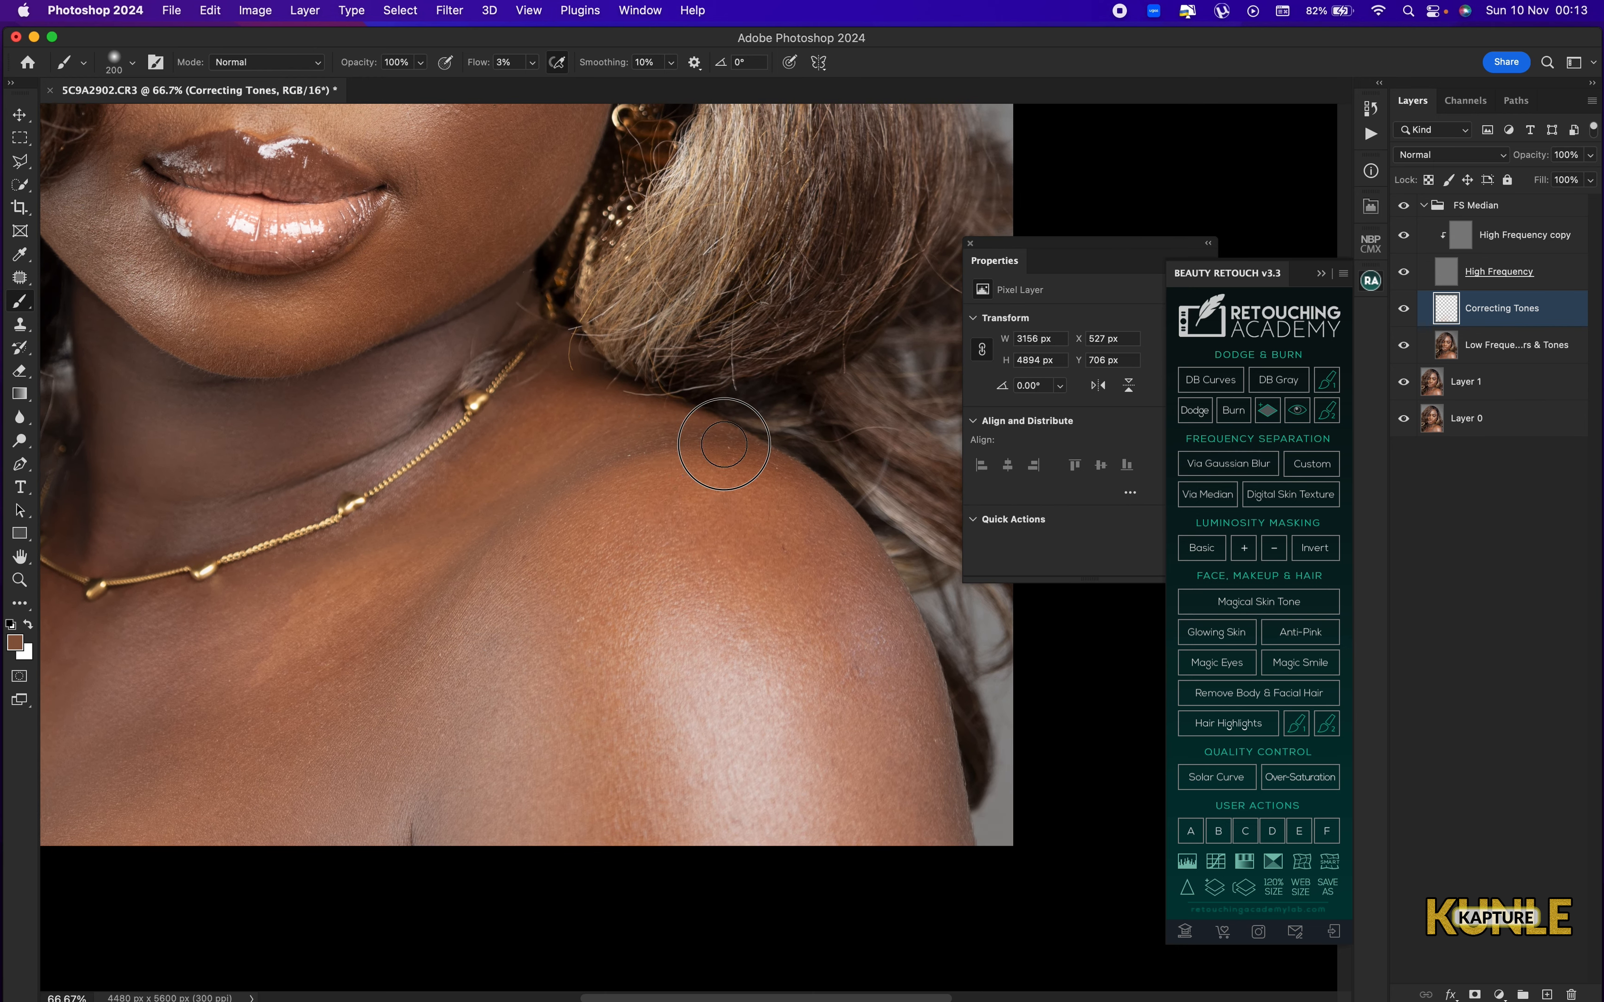
Compare the whole portrait with the Correcting Tones layer hidden and shown.
{"action": "key", "text": "super+minus"}
{"action": "key", "text": "super+minus"}
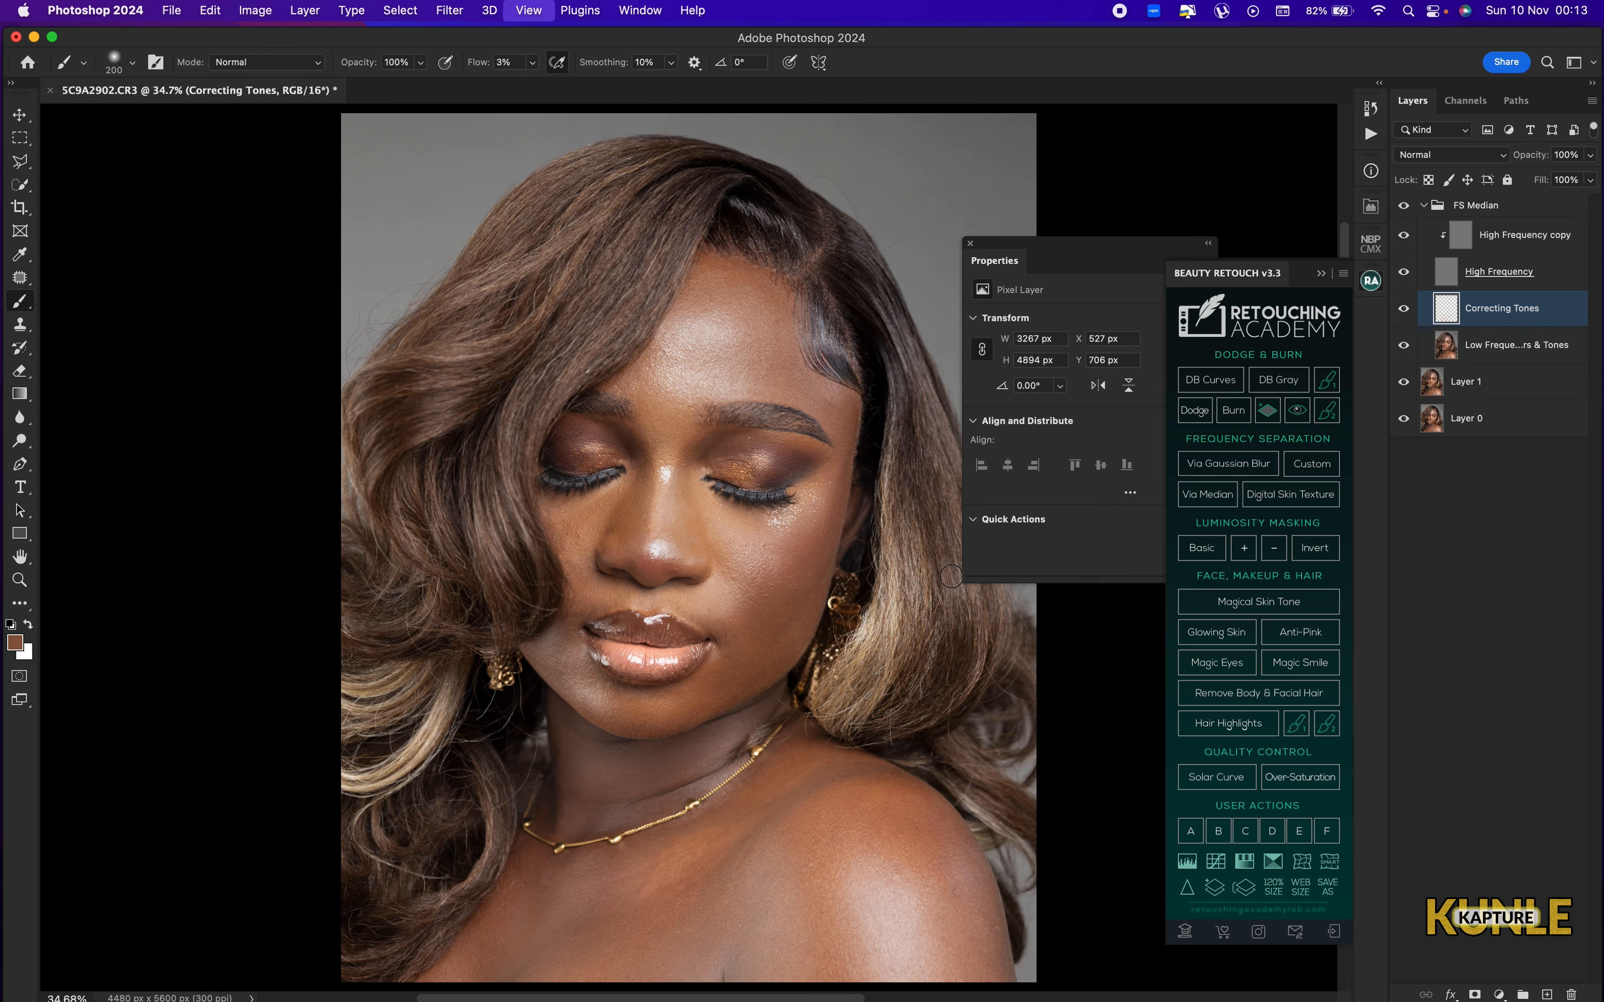
{"action": "left_click", "coordinate": [1409, 310]}
{"action": "left_click", "coordinate": [1404, 310]}
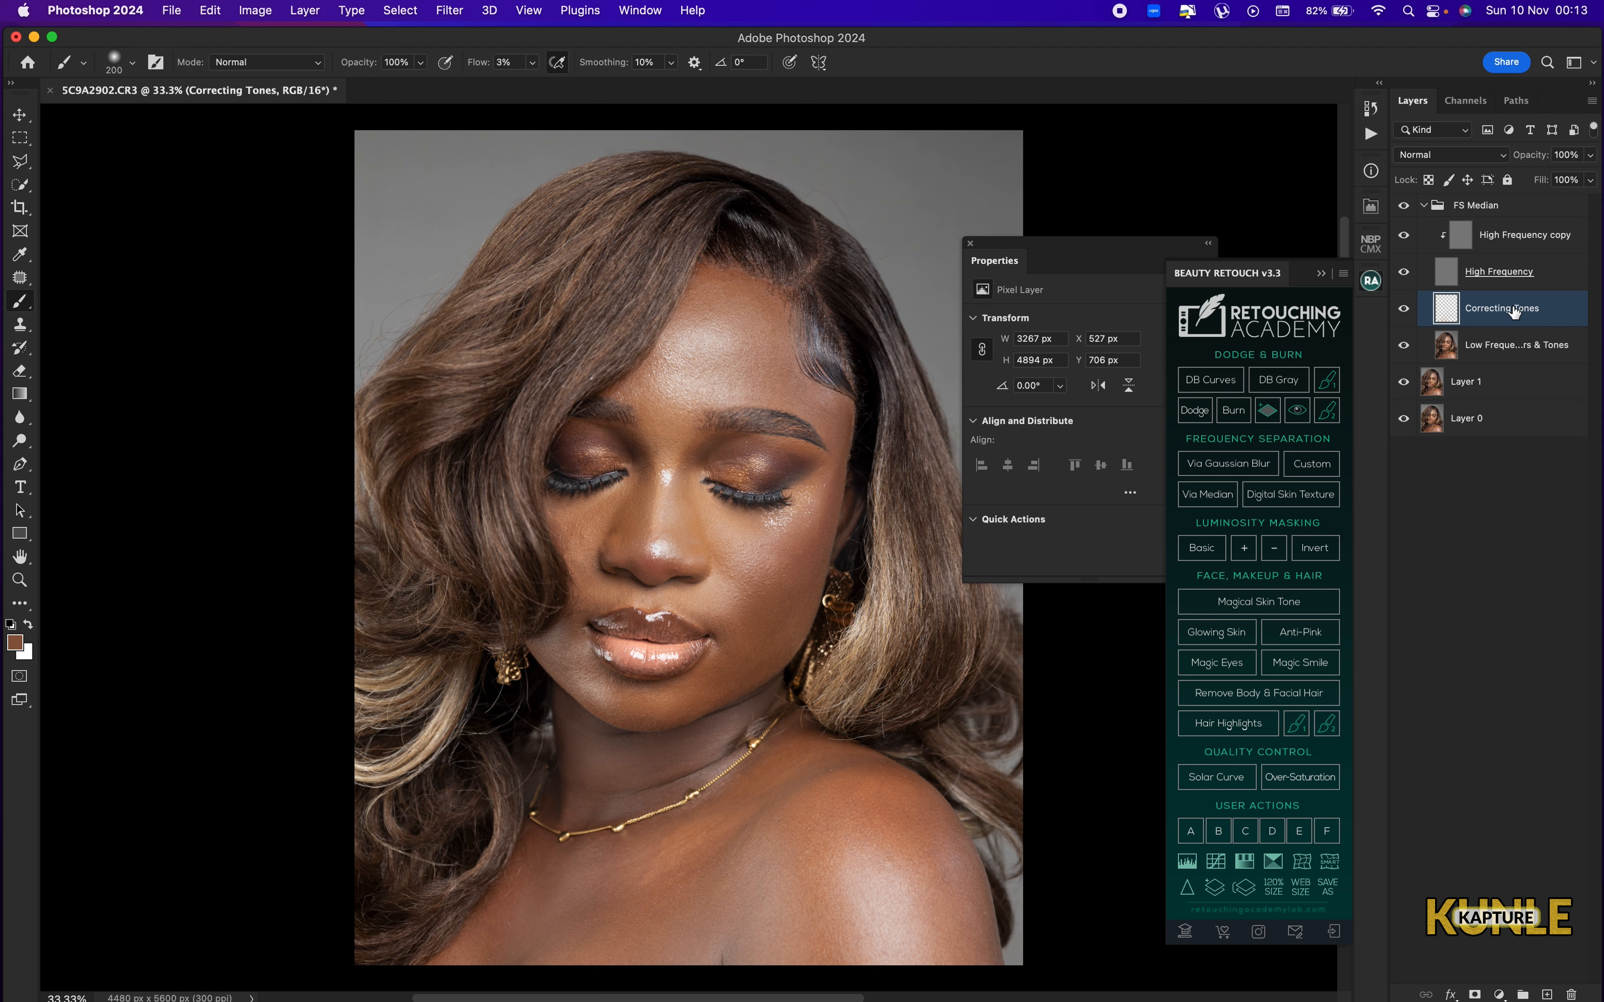
Duplicate the Correcting Tones layer and set the copy's blend mode to Color.
{"action": "key", "text": "super+j"}
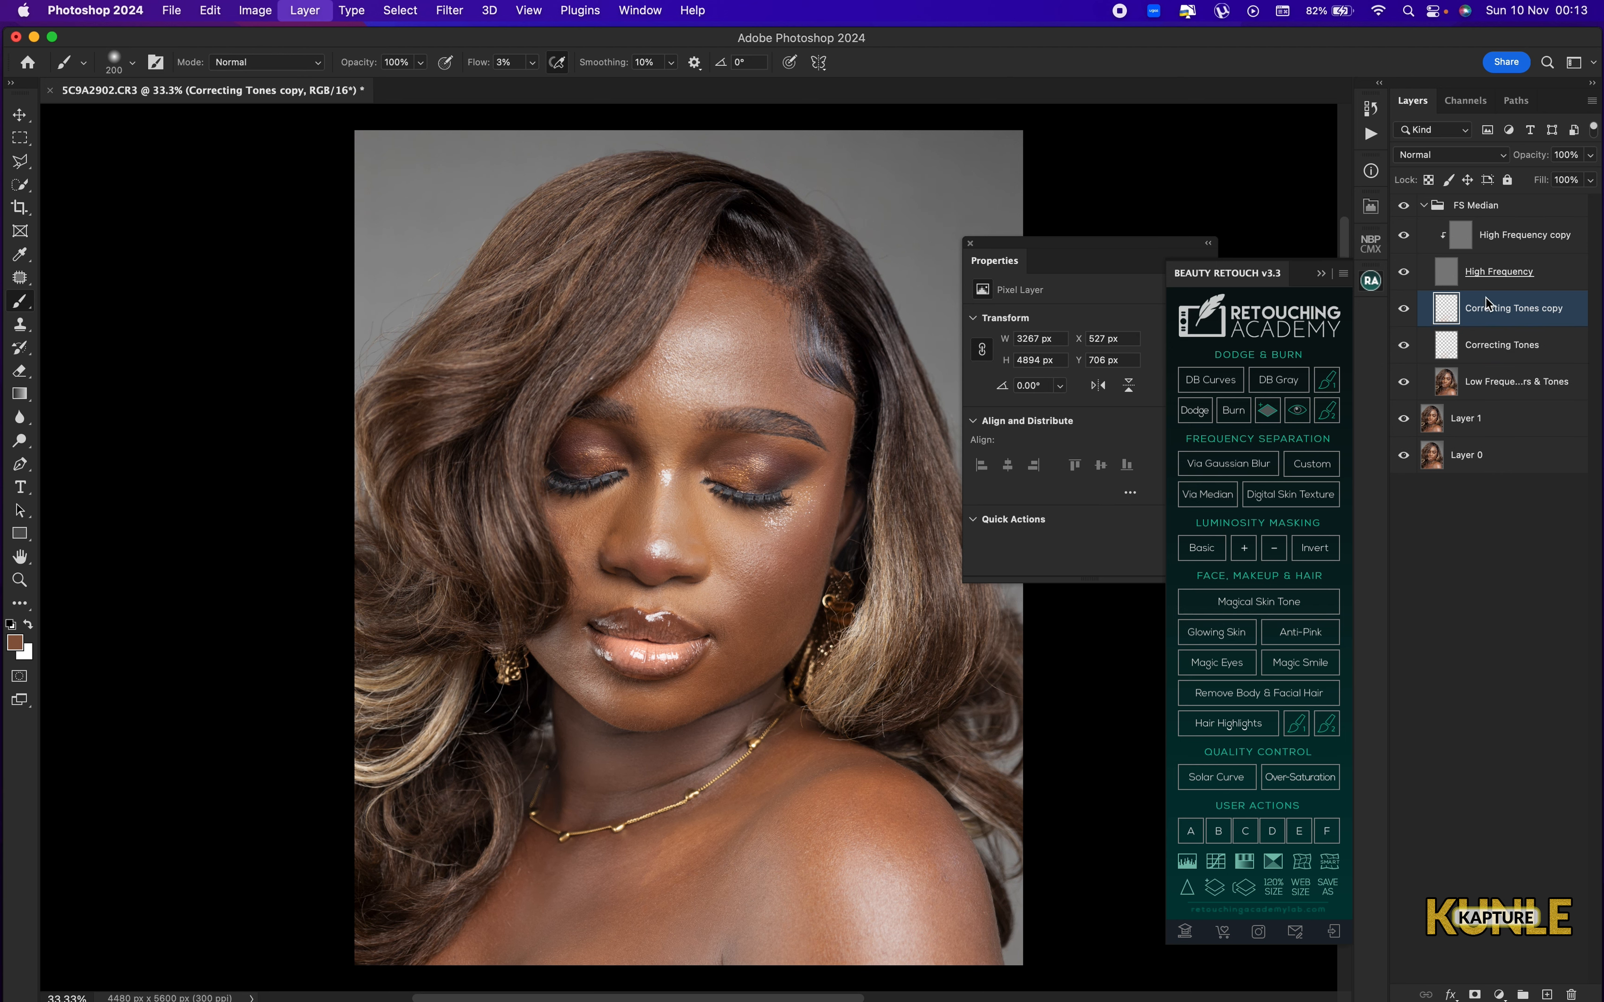
{"action": "left_click", "coordinate": [1471, 156]}
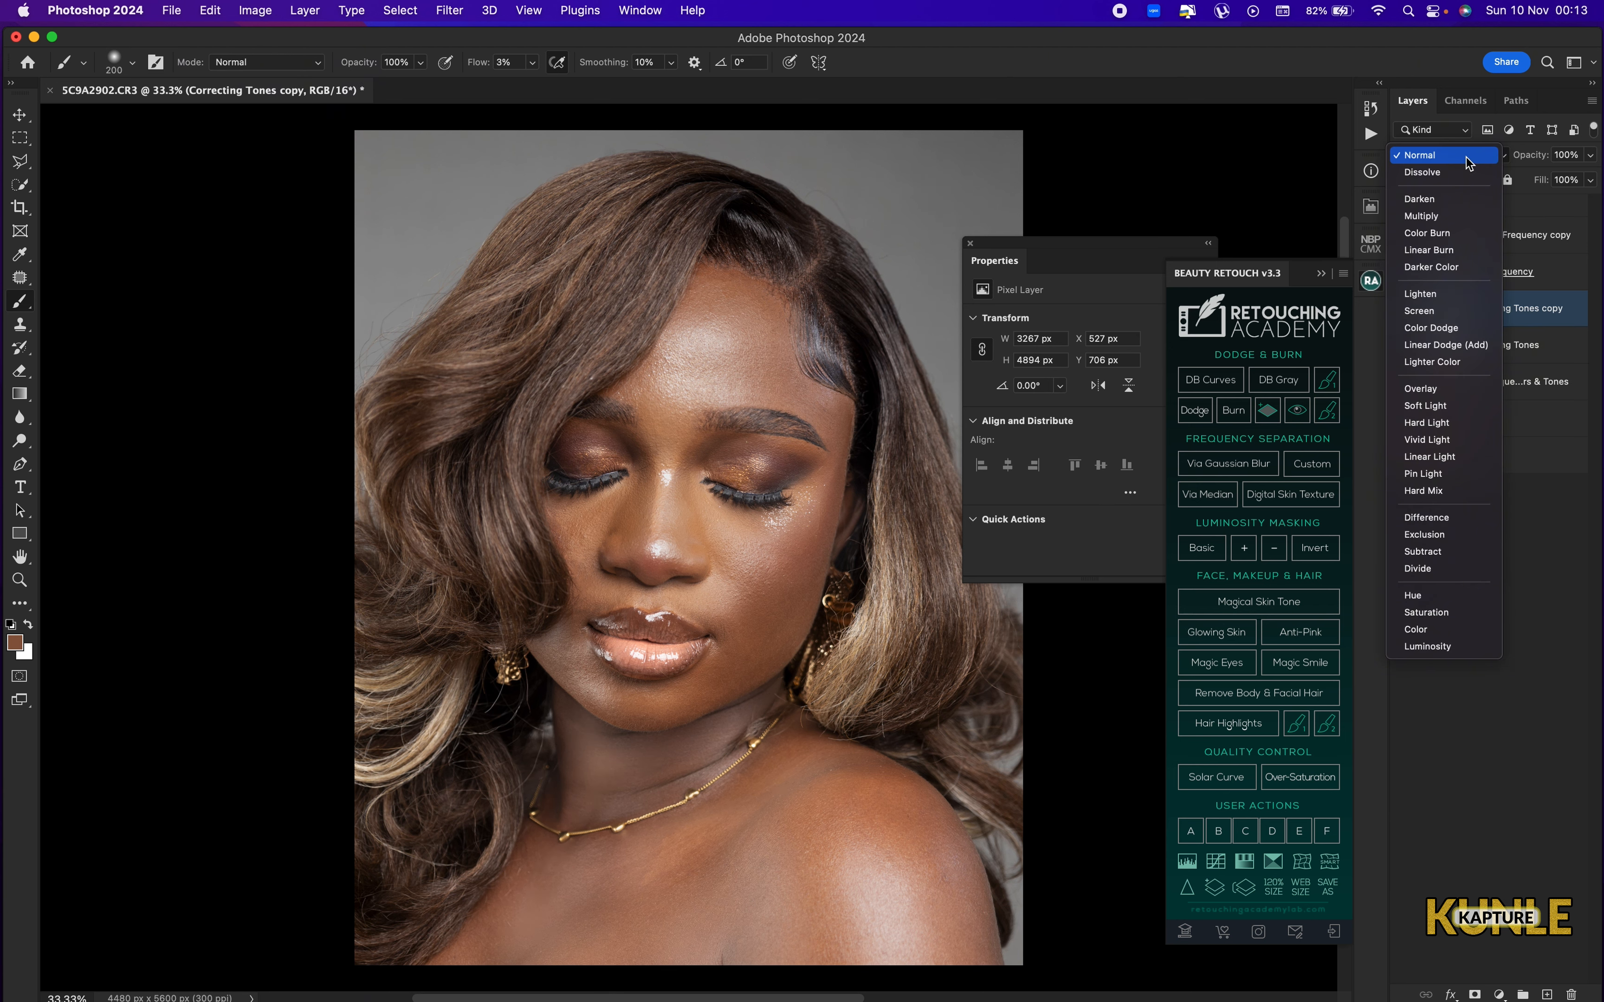
{"action": "left_click", "coordinate": [1462, 163]}
{"action": "left_click", "coordinate": [1462, 159]}
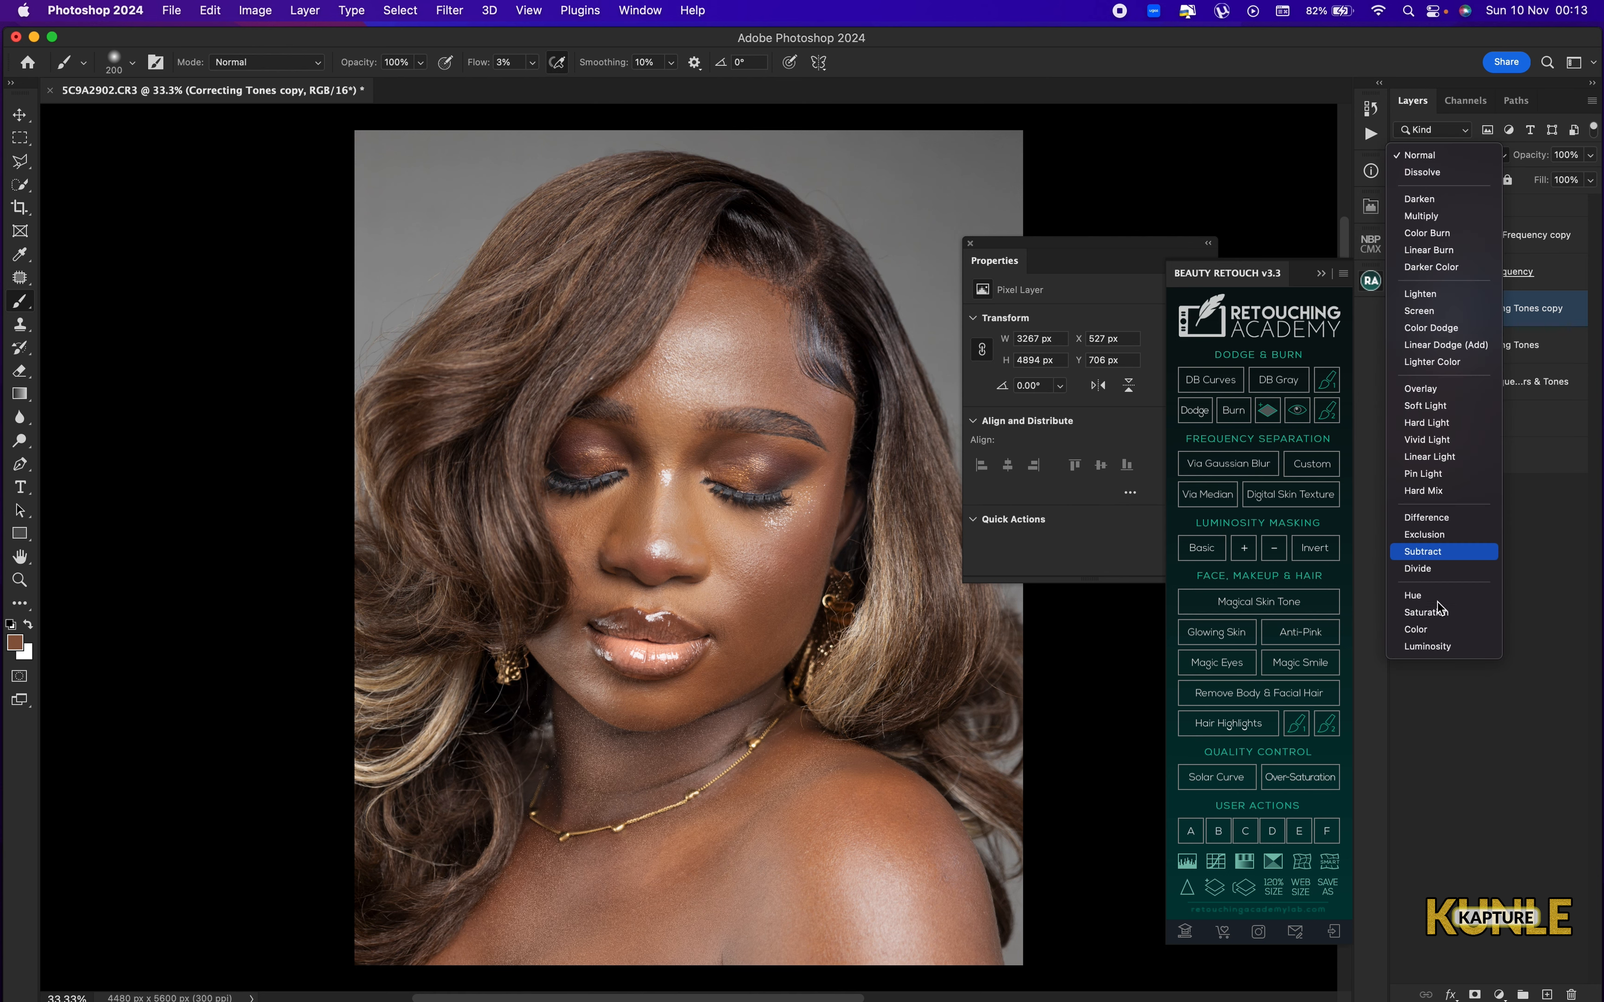
{"action": "left_click", "coordinate": [1437, 634]}
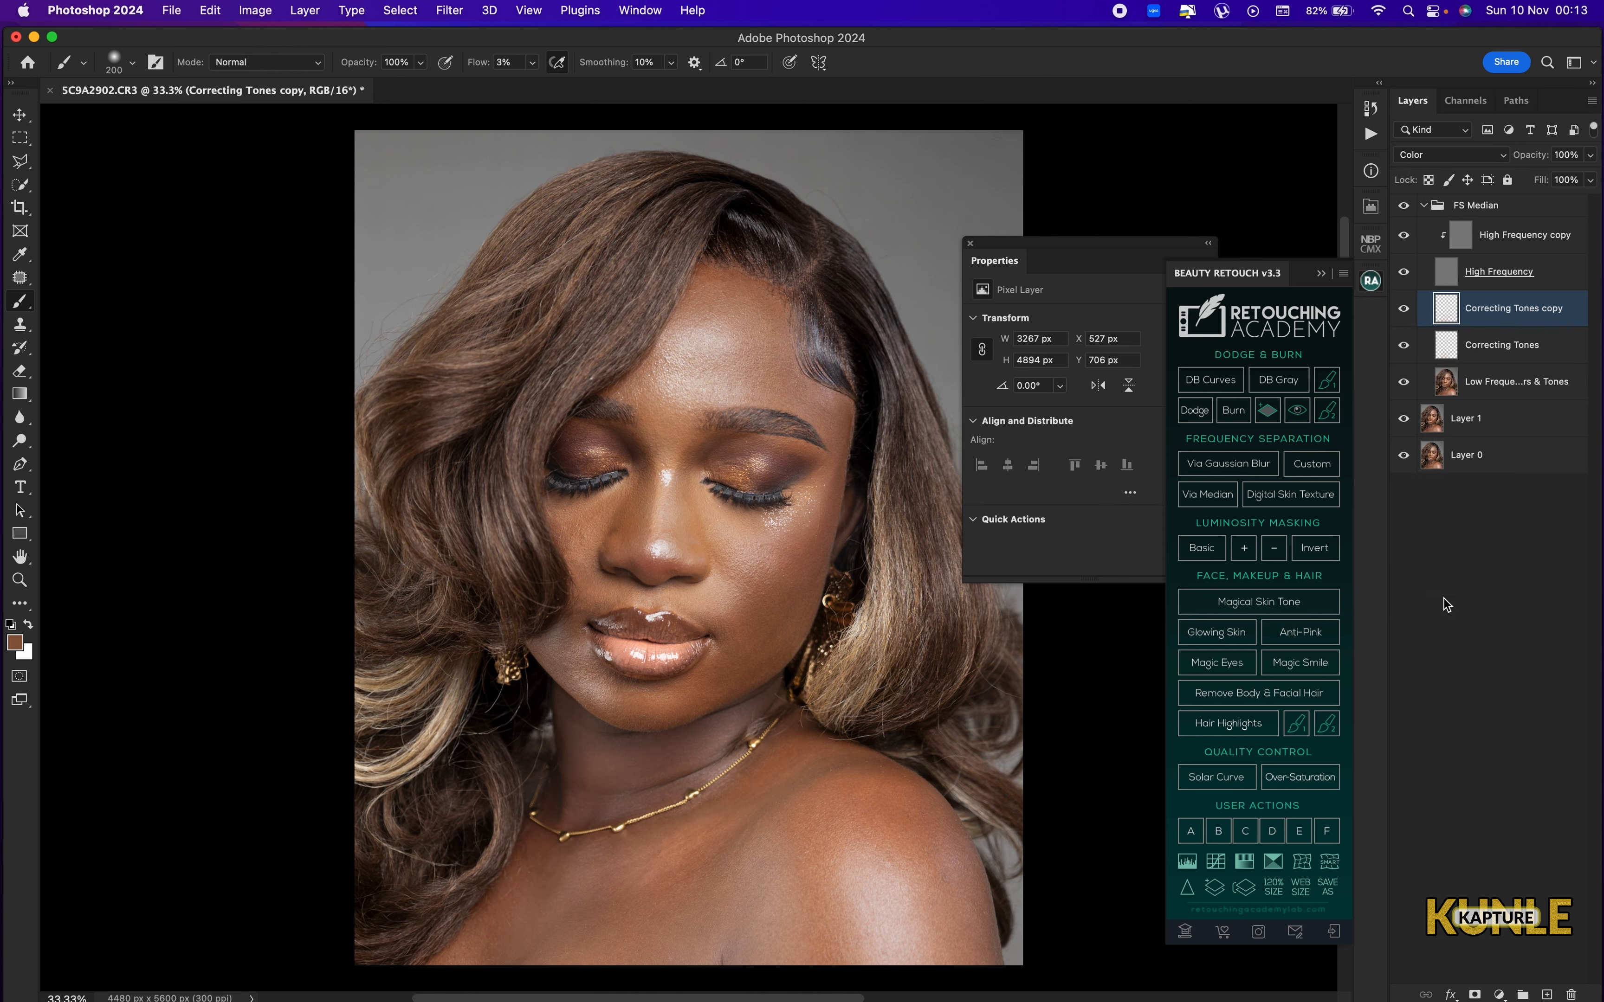
Set the opacity of the original Correcting Tones layer to 90%.
{"action": "left_click", "coordinate": [1526, 360]}
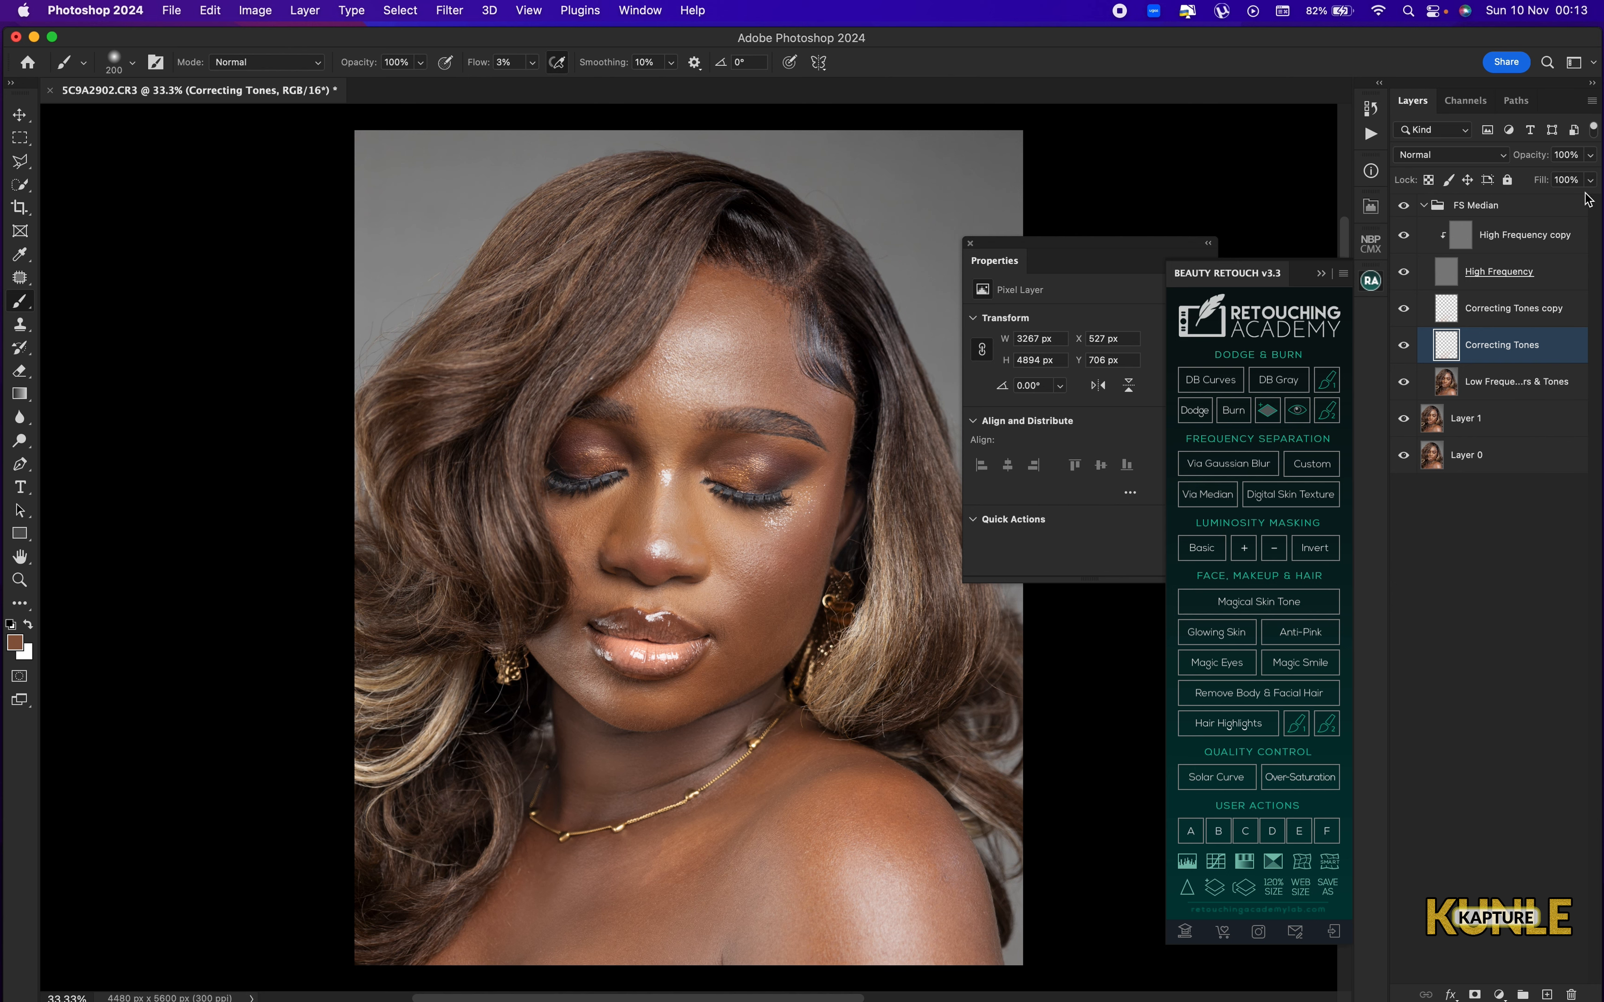
{"action": "left_click", "coordinate": [1569, 154]}
{"action": "type", "text": "90"}
{"action": "left_click", "coordinate": [1484, 312]}
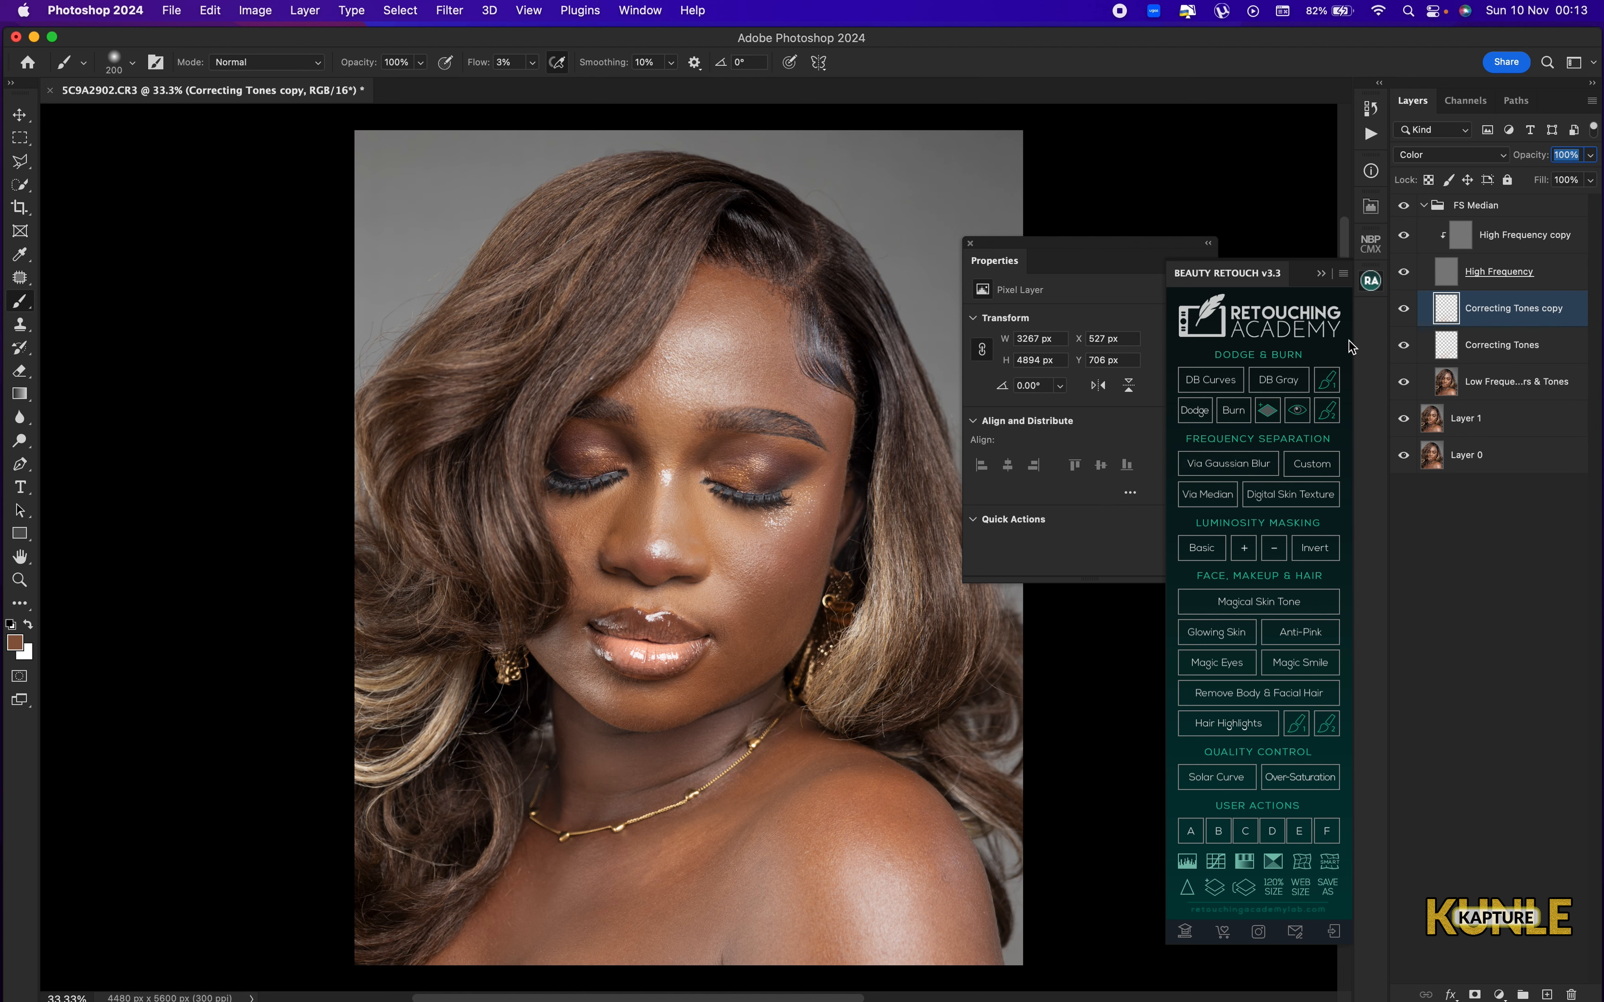
{"action": "left_click", "coordinate": [1506, 361]}
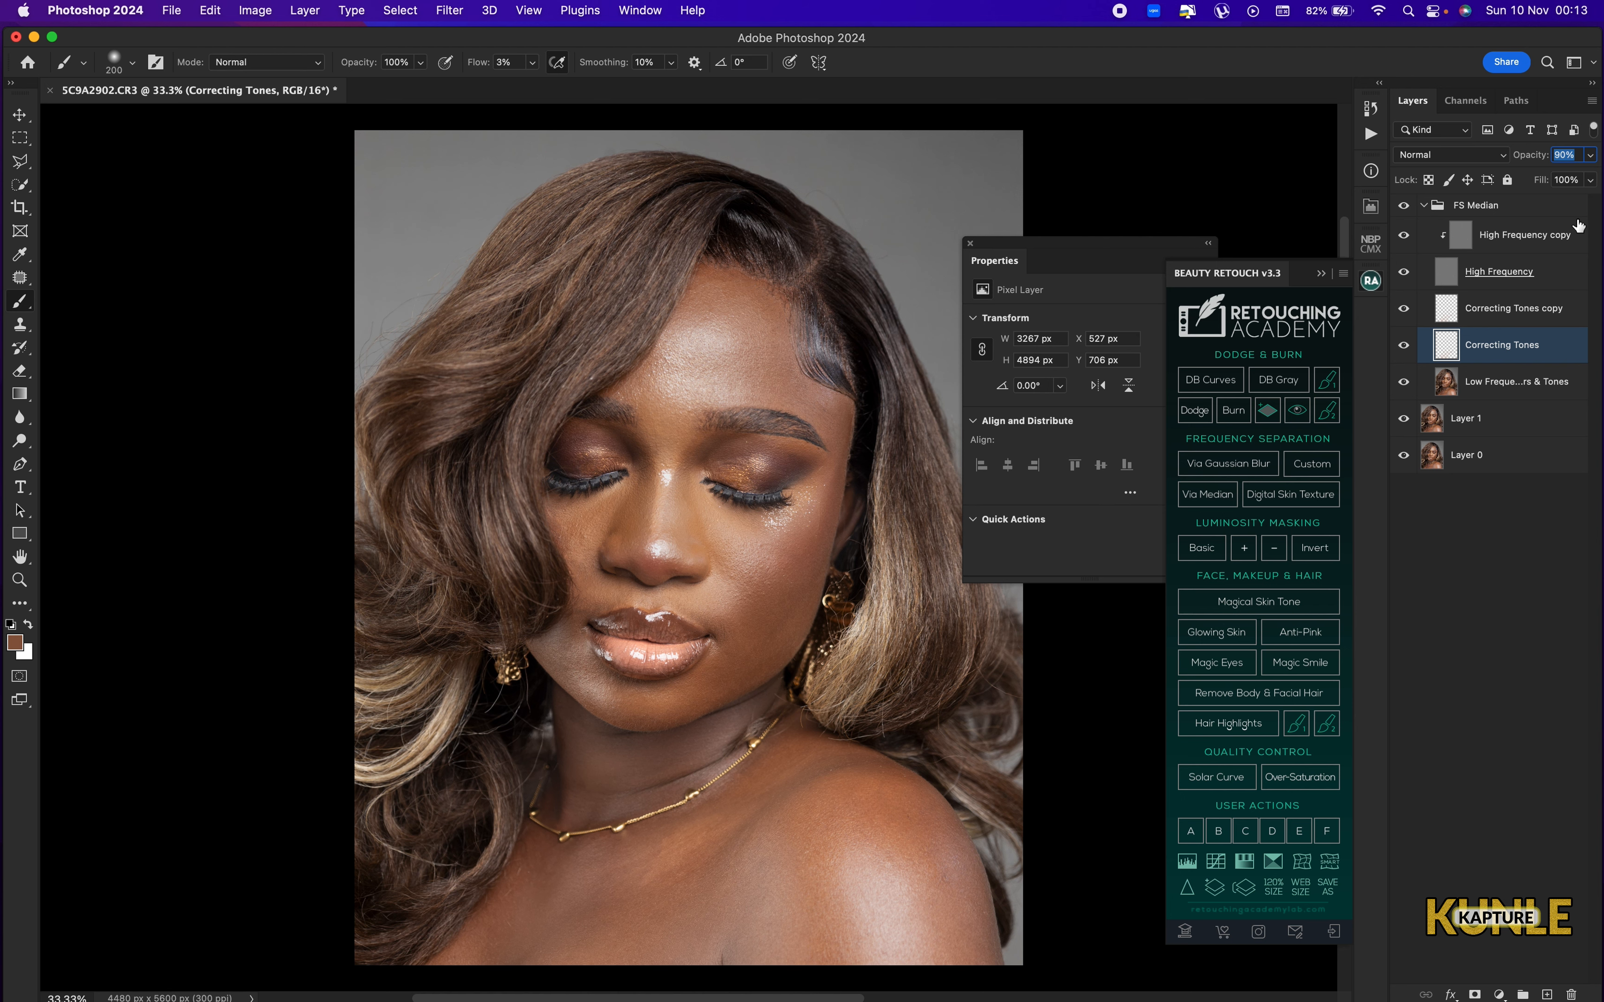
Collapse the FS Median group and compare the portrait with the group hidden and shown.
{"action": "left_click", "coordinate": [1425, 207]}
{"action": "left_click", "coordinate": [1401, 211]}
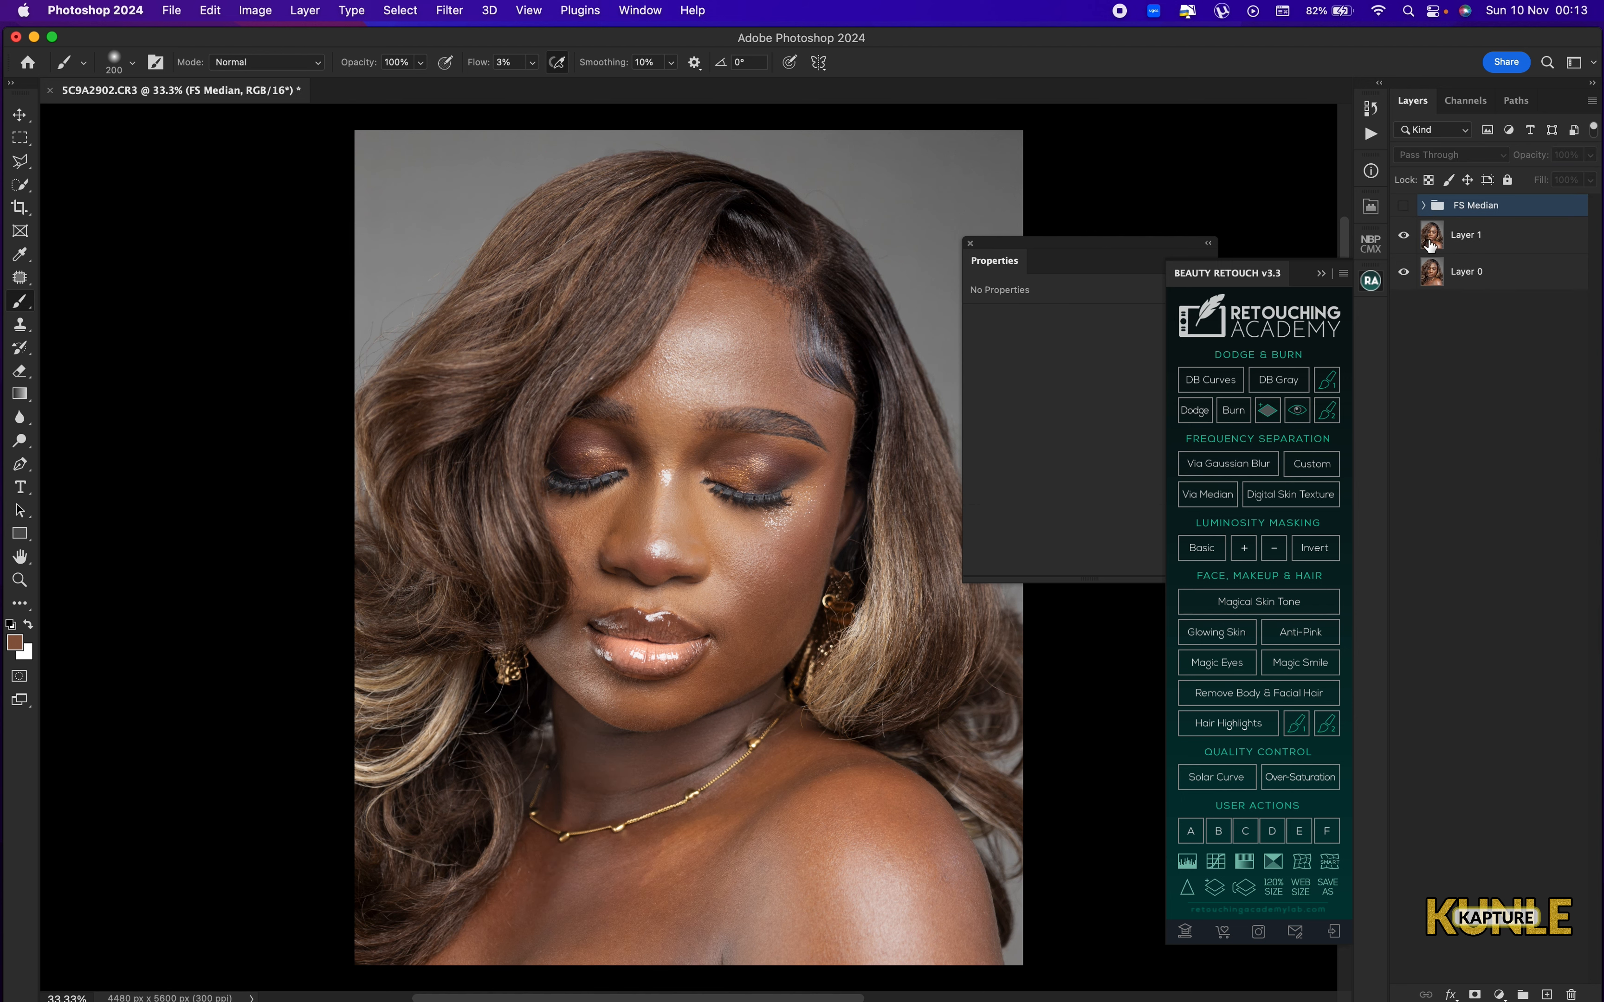
{"action": "left_click", "coordinate": [1404, 208]}
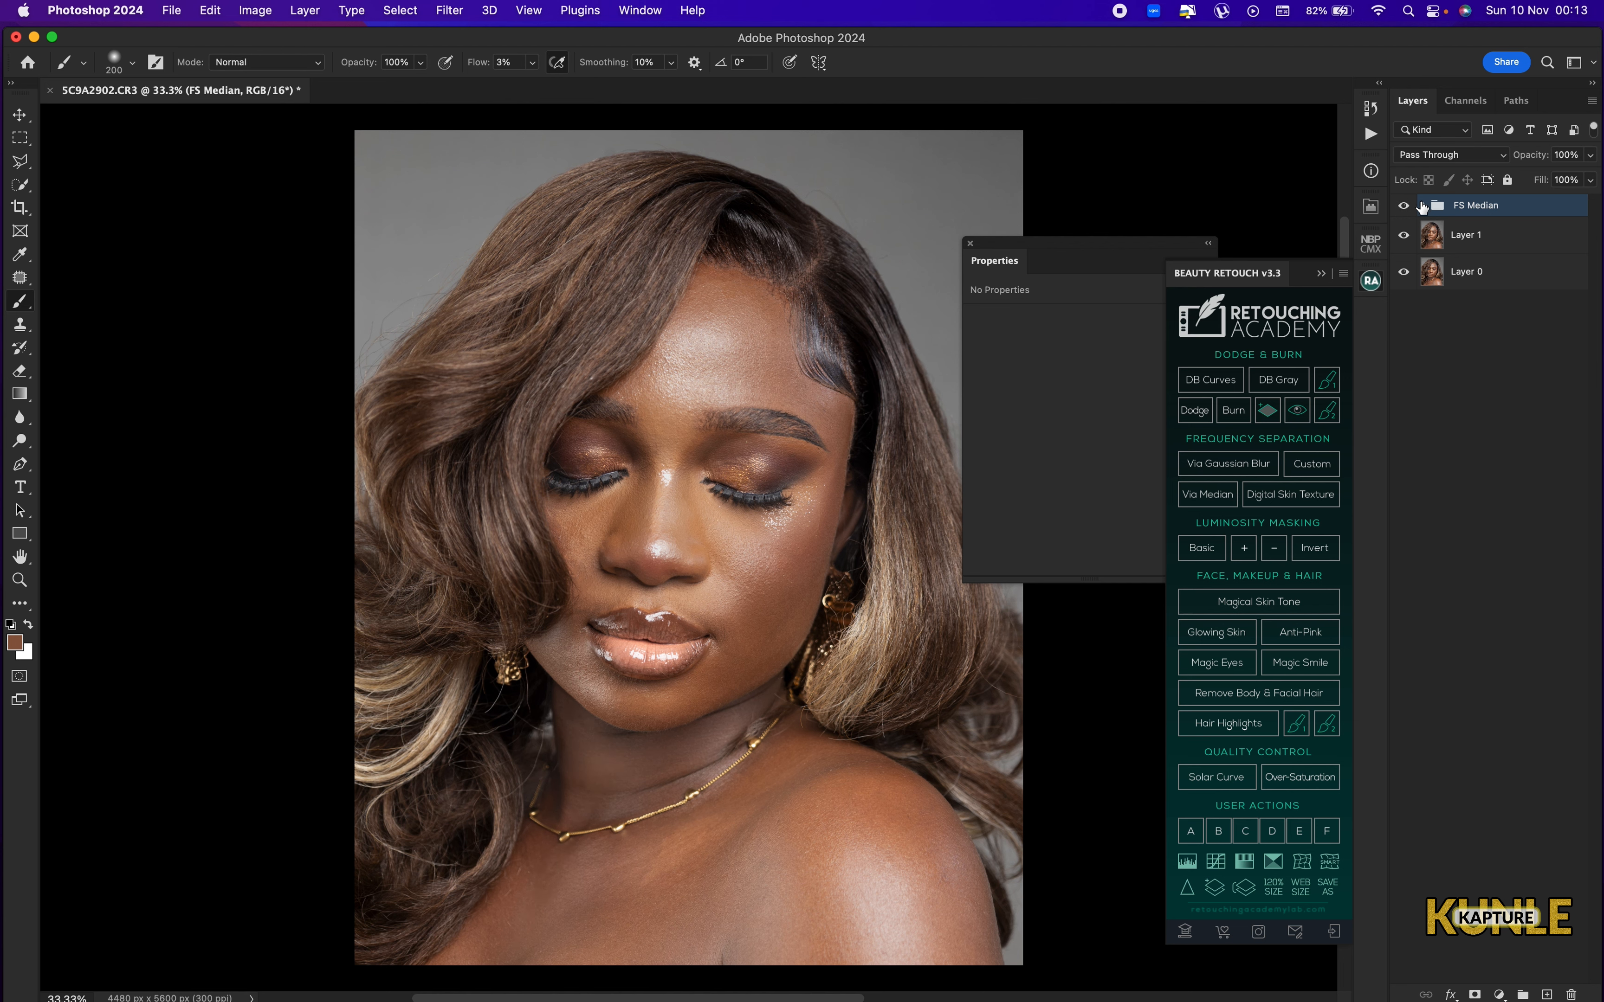
Hide the High Frequency layer and stamp all visible layers into a new layer above the Correcting Tones copy.
{"action": "left_click", "coordinate": [1423, 207]}
{"action": "left_click", "coordinate": [1494, 311]}
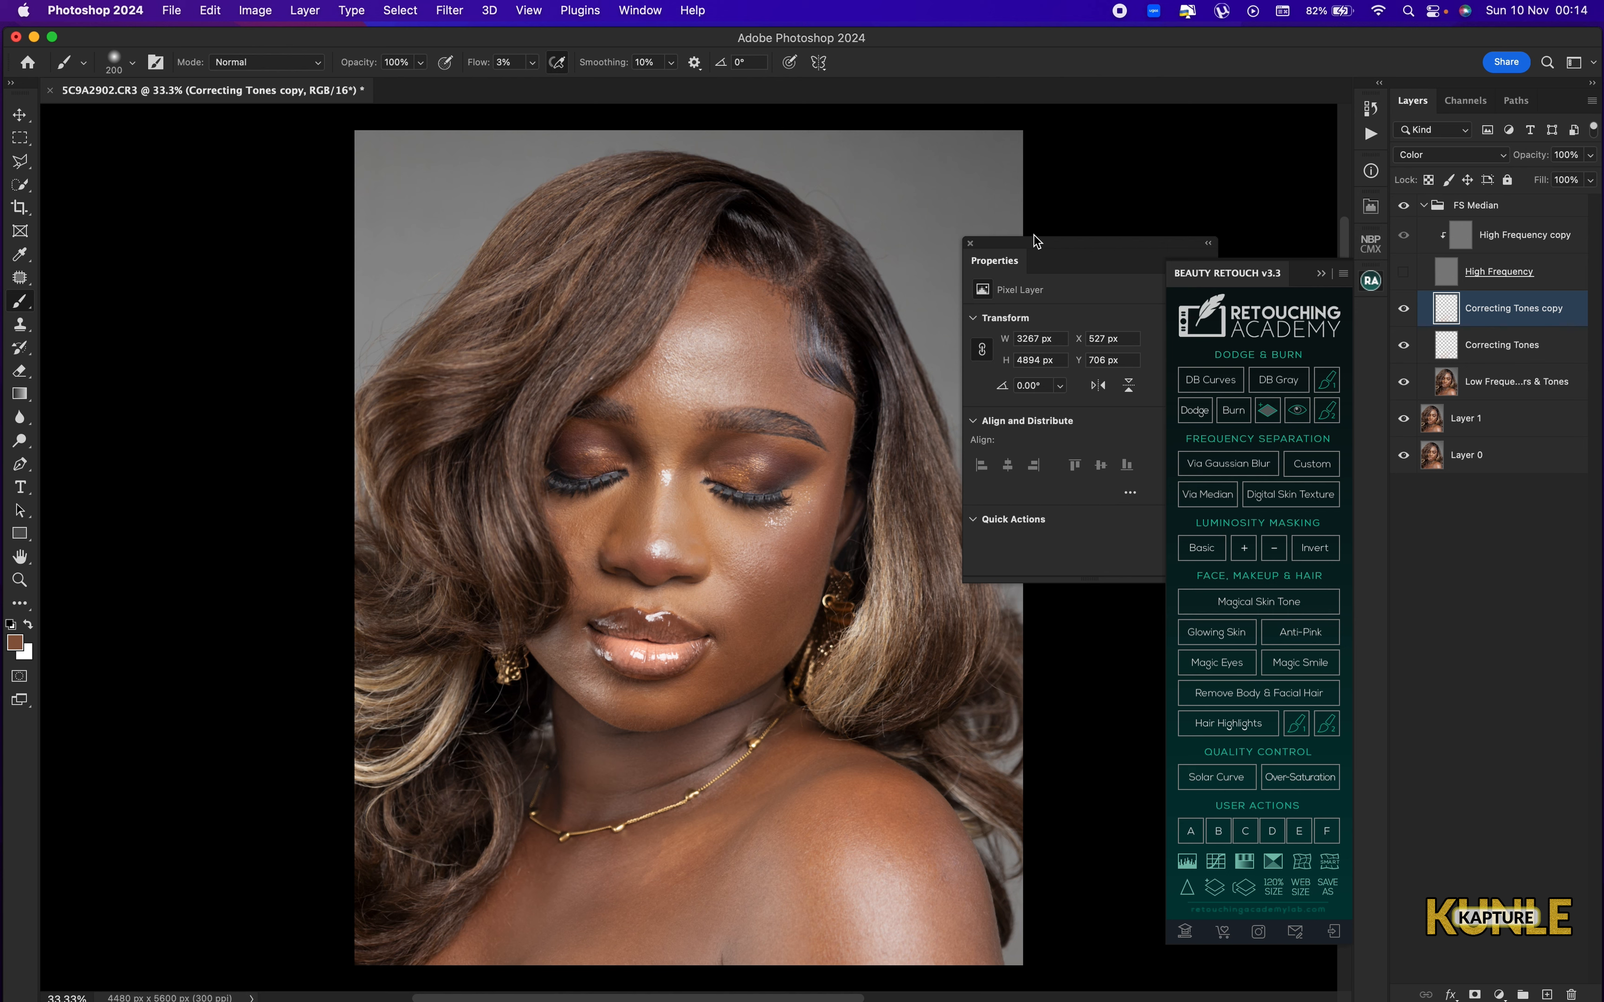
{"action": "key", "text": "alt+shift+super+e"}
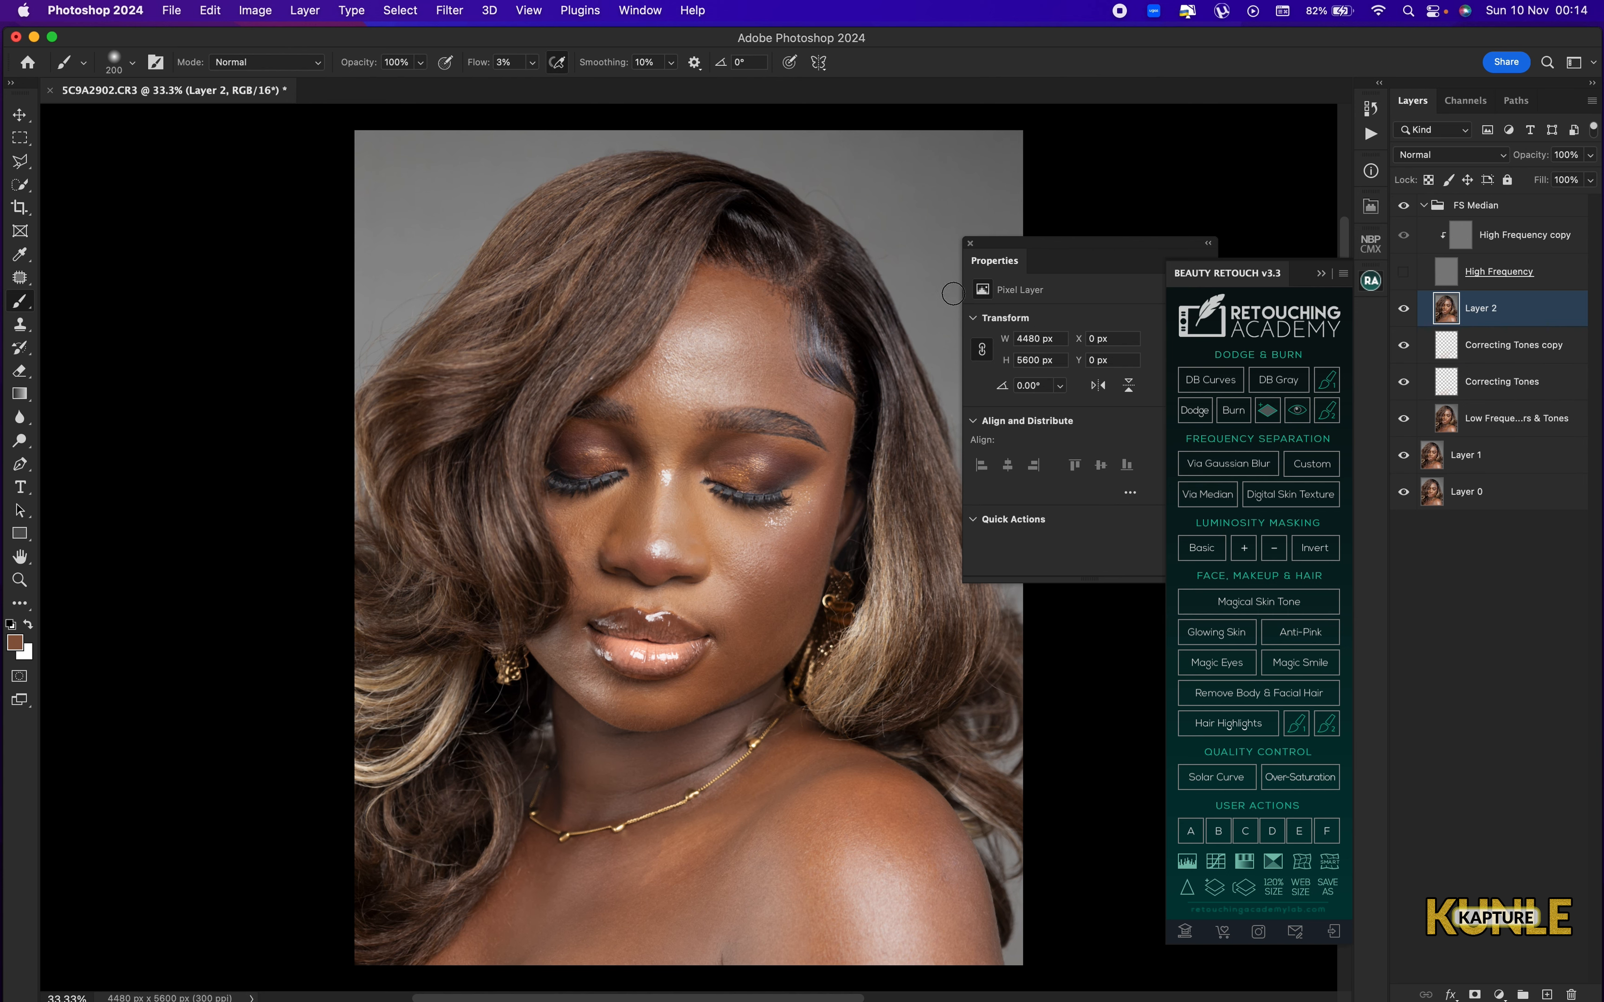
Show the High Frequency layer again and apply the Imagenomic Portraiture 3 filter with the Default preset to the stamped layer.
{"action": "left_click", "coordinate": [1404, 281]}
{"action": "left_click", "coordinate": [450, 11]}
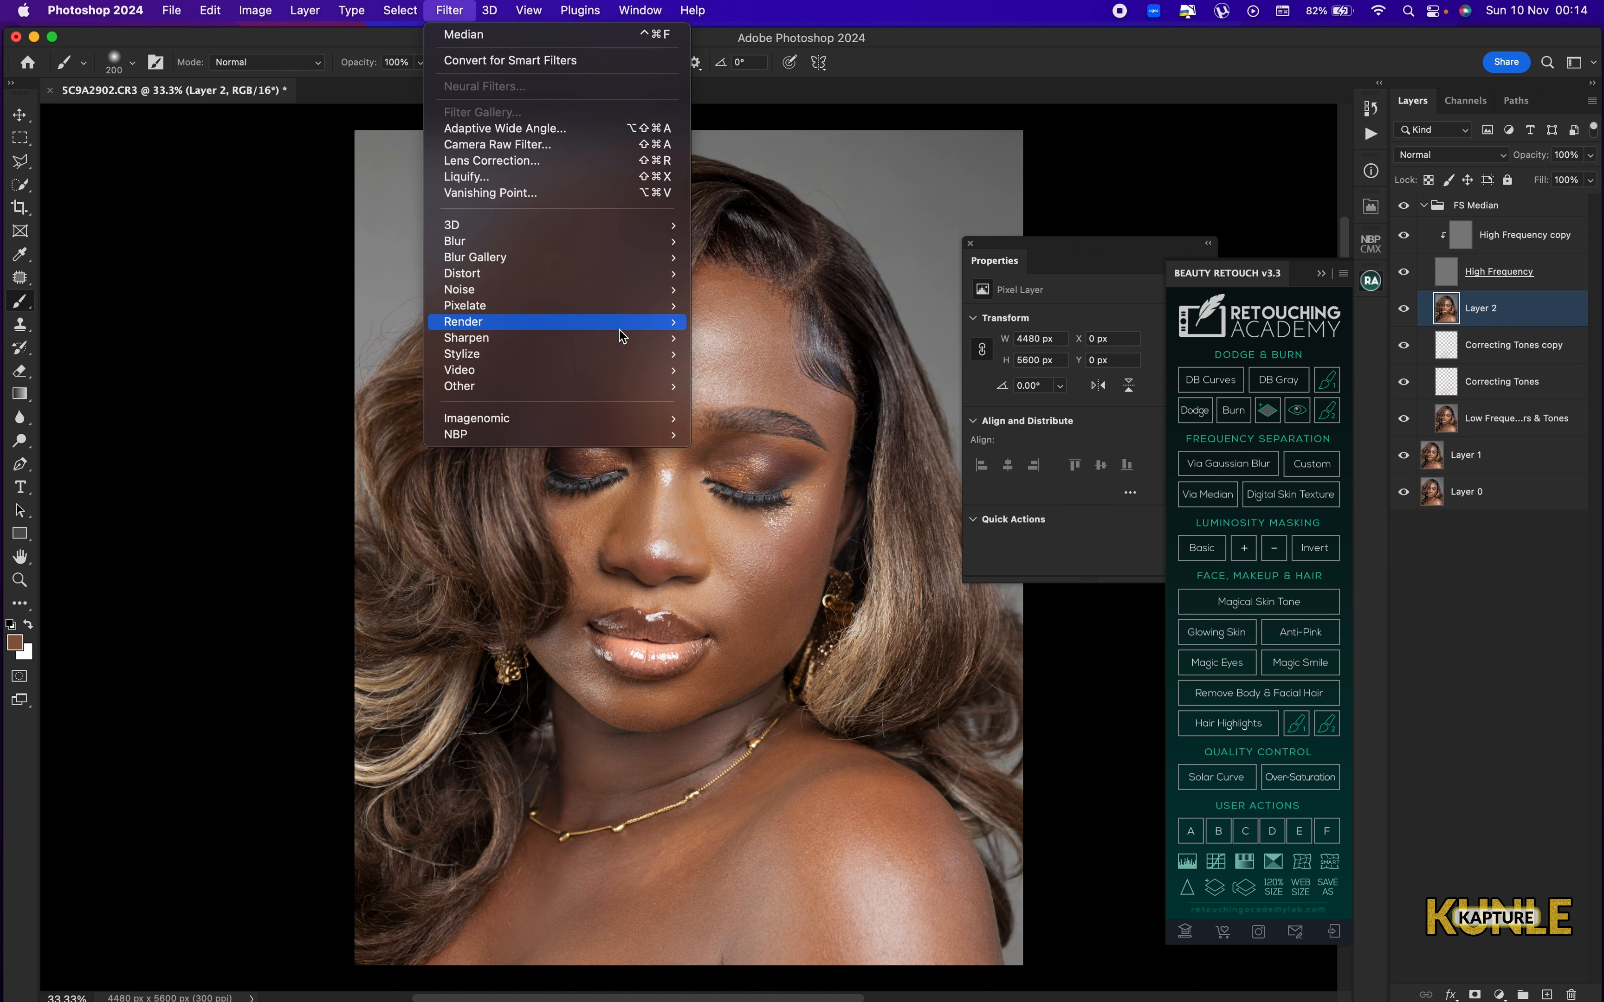
{"action": "mouse_move", "coordinate": [605, 424]}
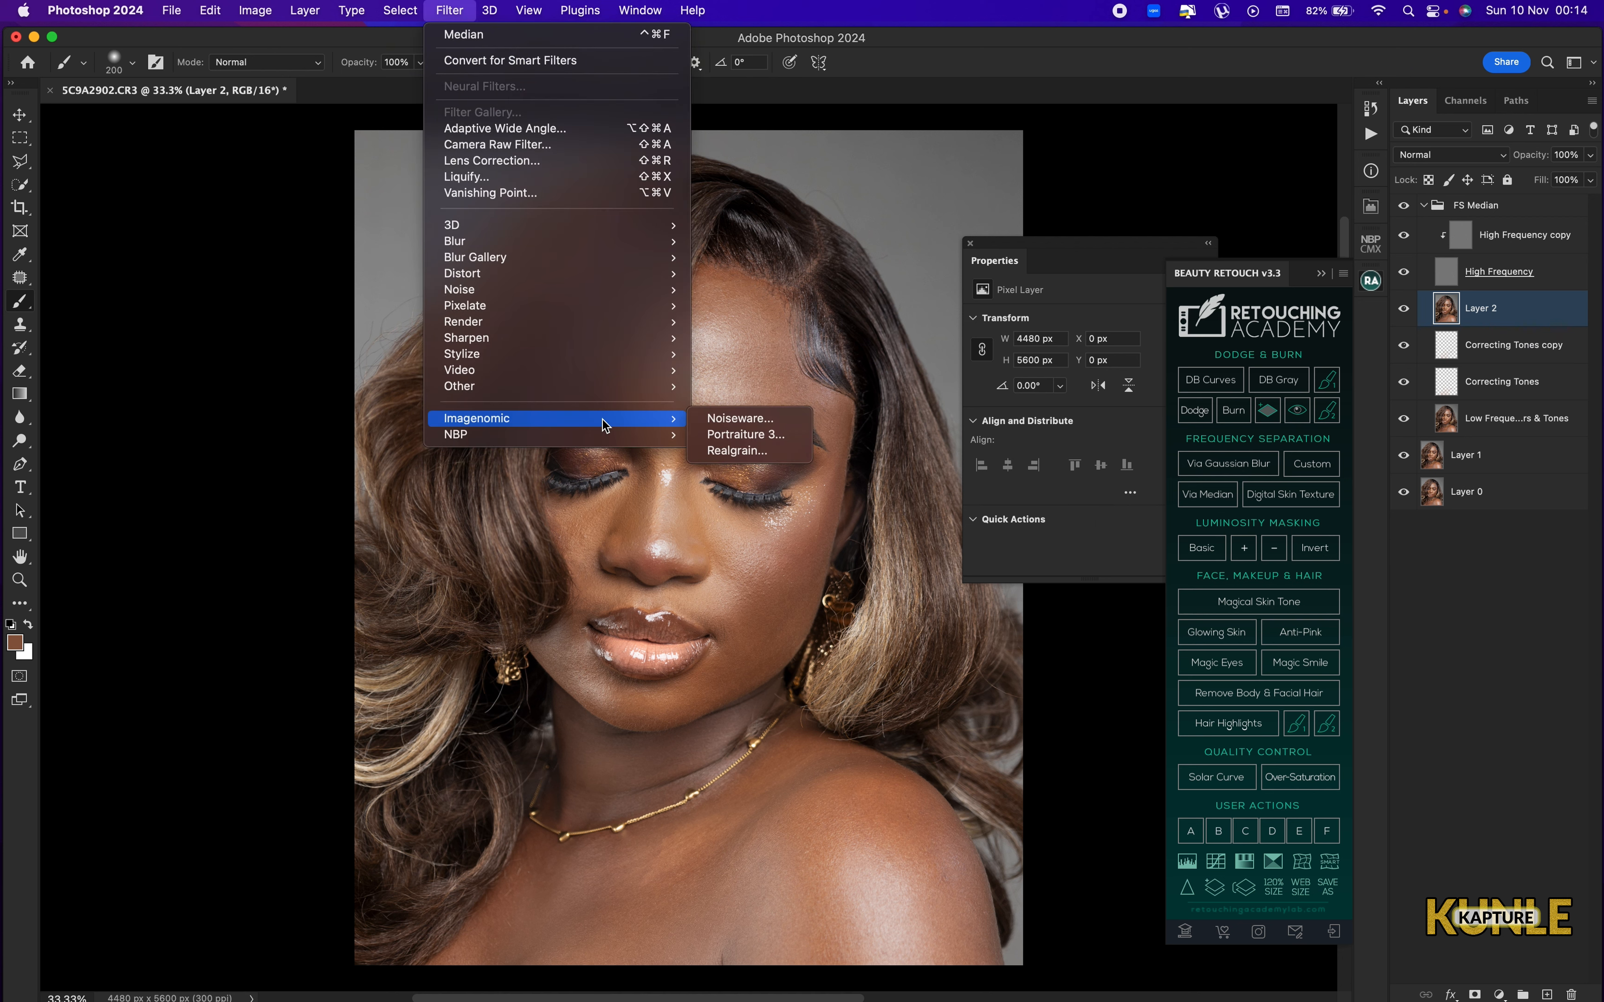
{"action": "left_click", "coordinate": [749, 438]}
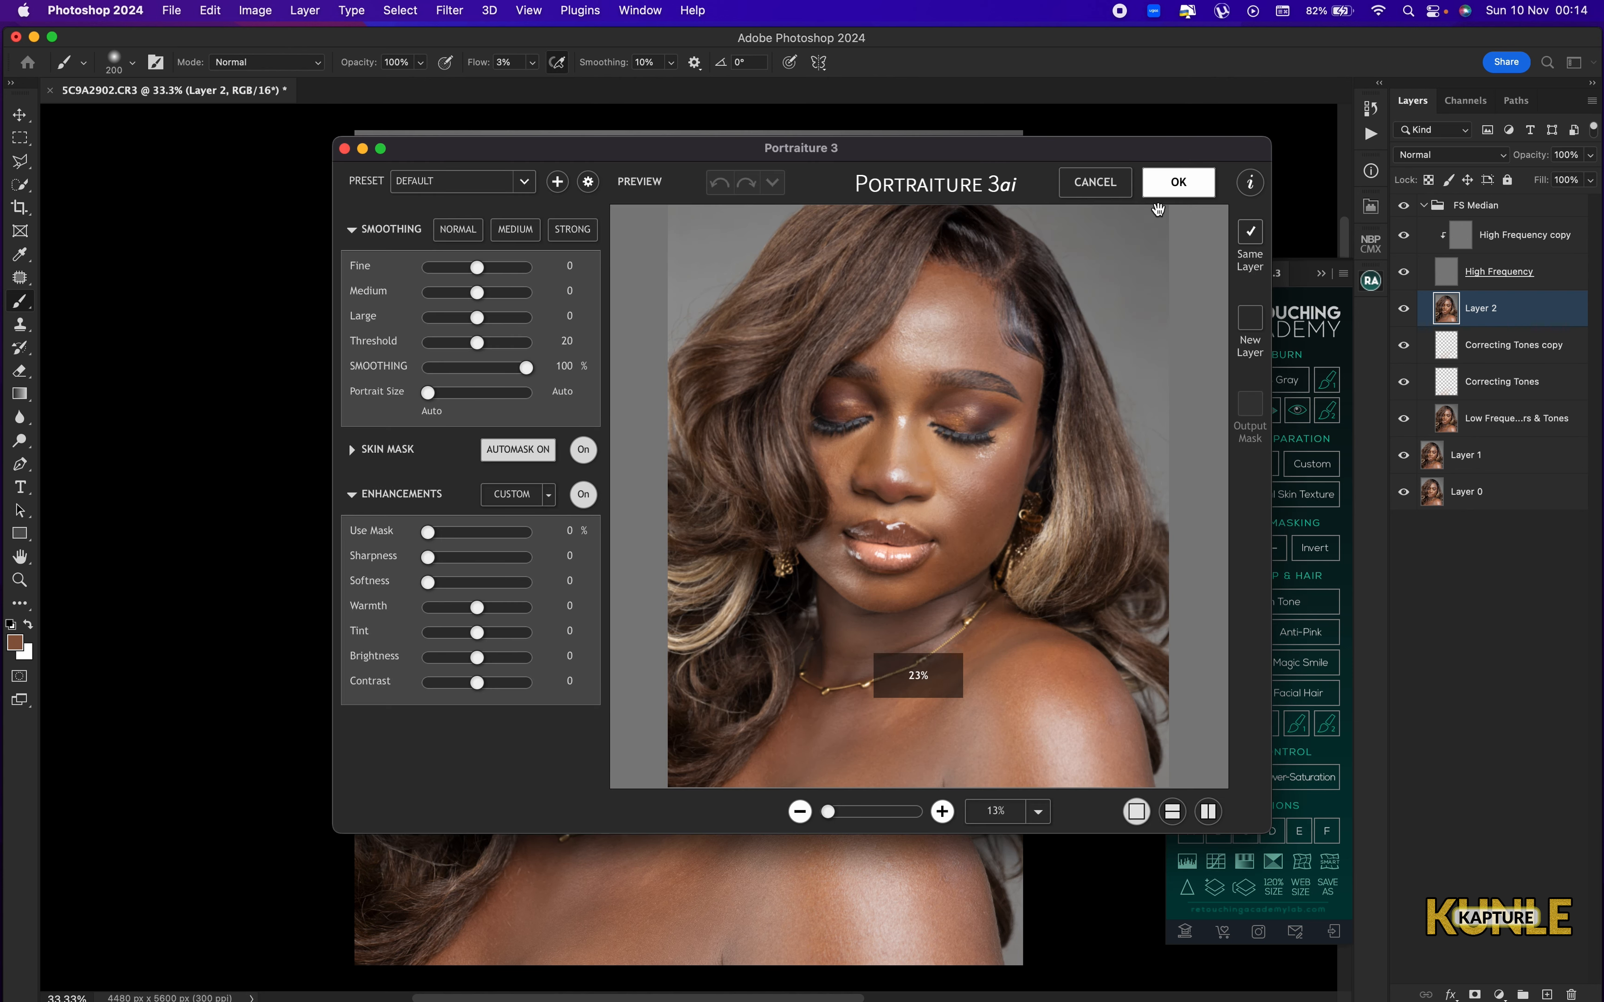
{"action": "left_click", "coordinate": [1184, 188]}
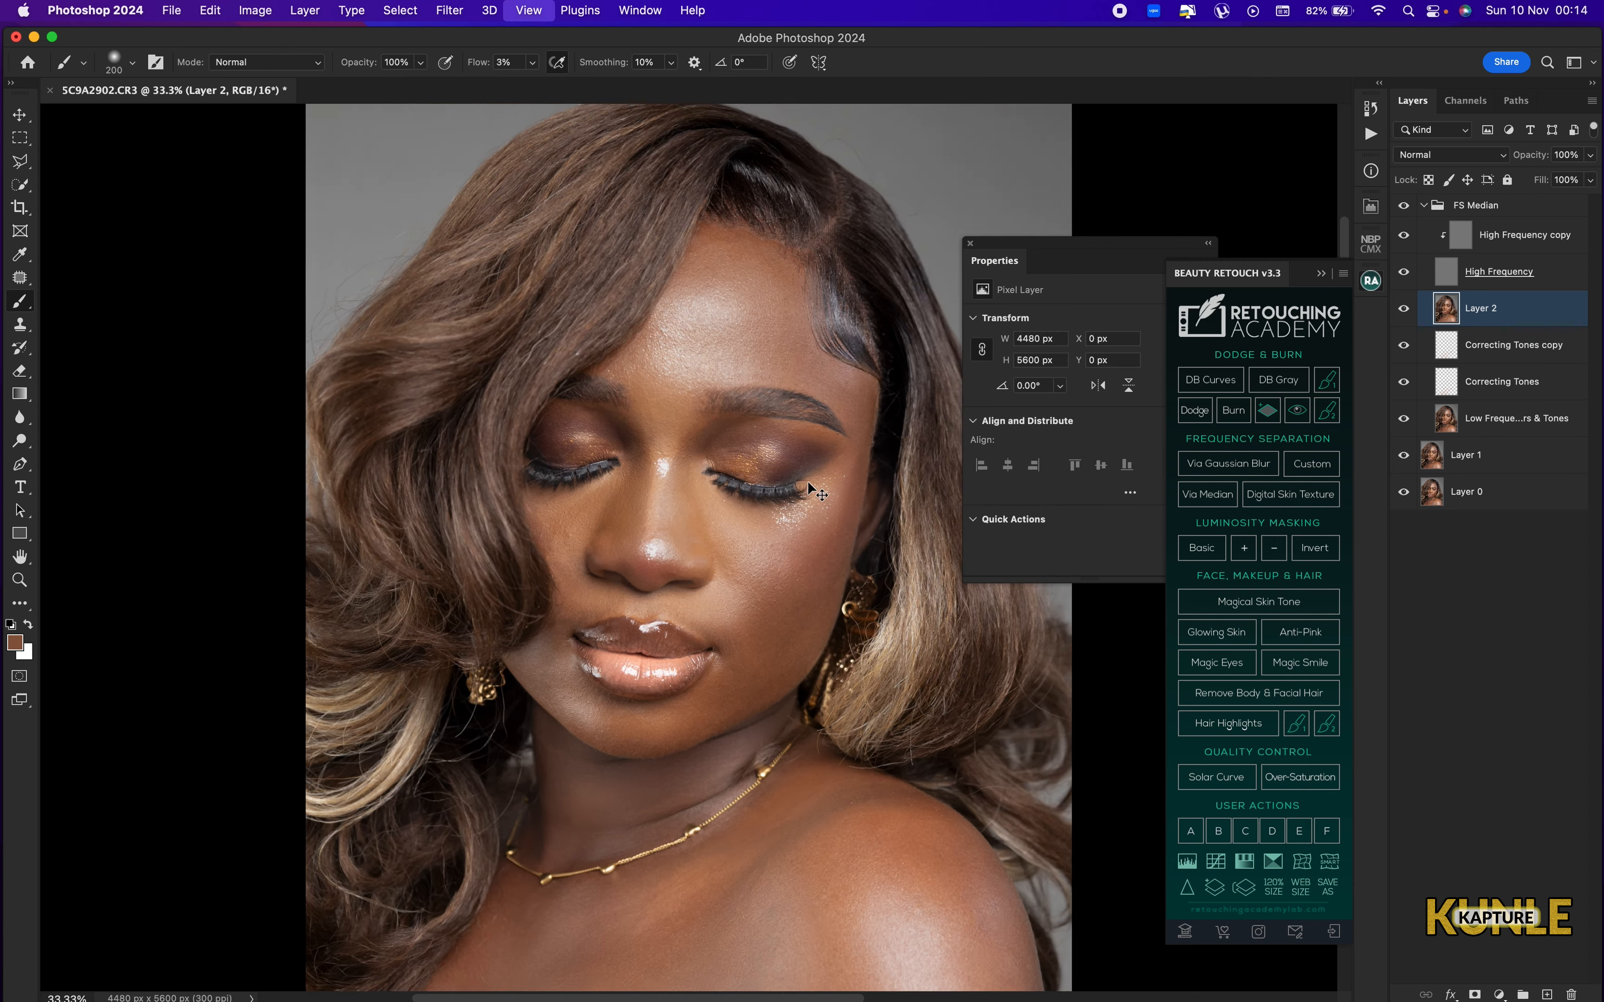
Compare the smoothed portrait with the FS Median group hidden and shown.
{"action": "key", "text": "super+equal"}
{"action": "mouse_move", "coordinate": [3, 165]}
{"action": "key", "text": "super+0"}
{"action": "key", "text": "super+minus"}
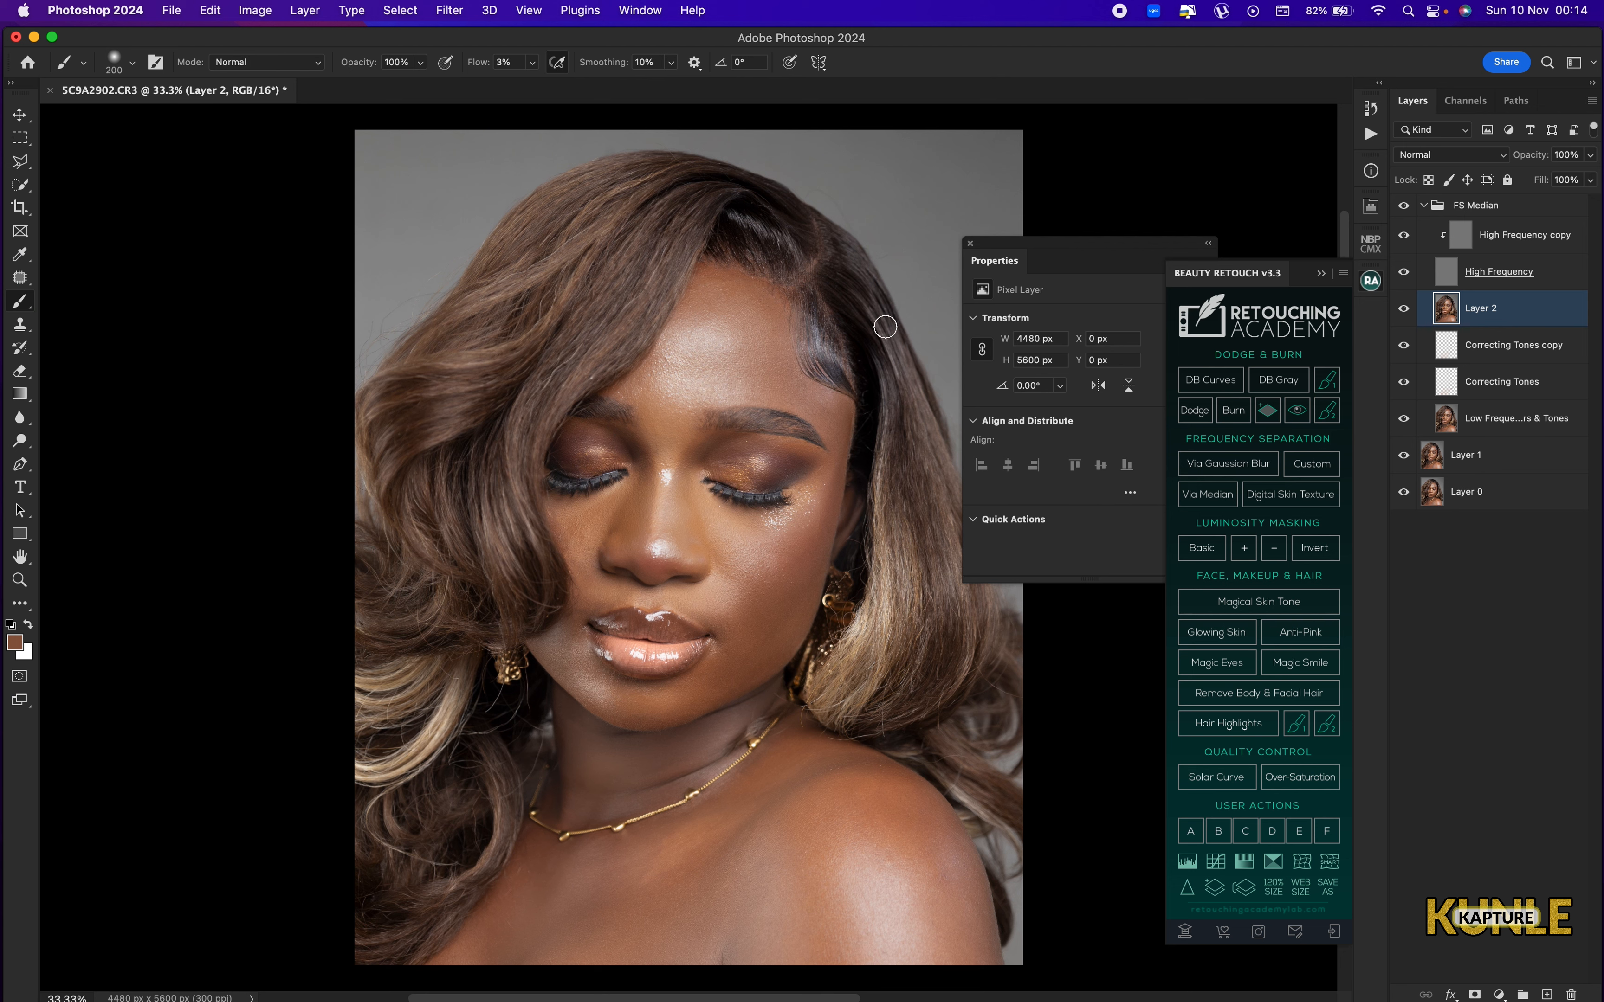
{"action": "key", "text": "super+0"}
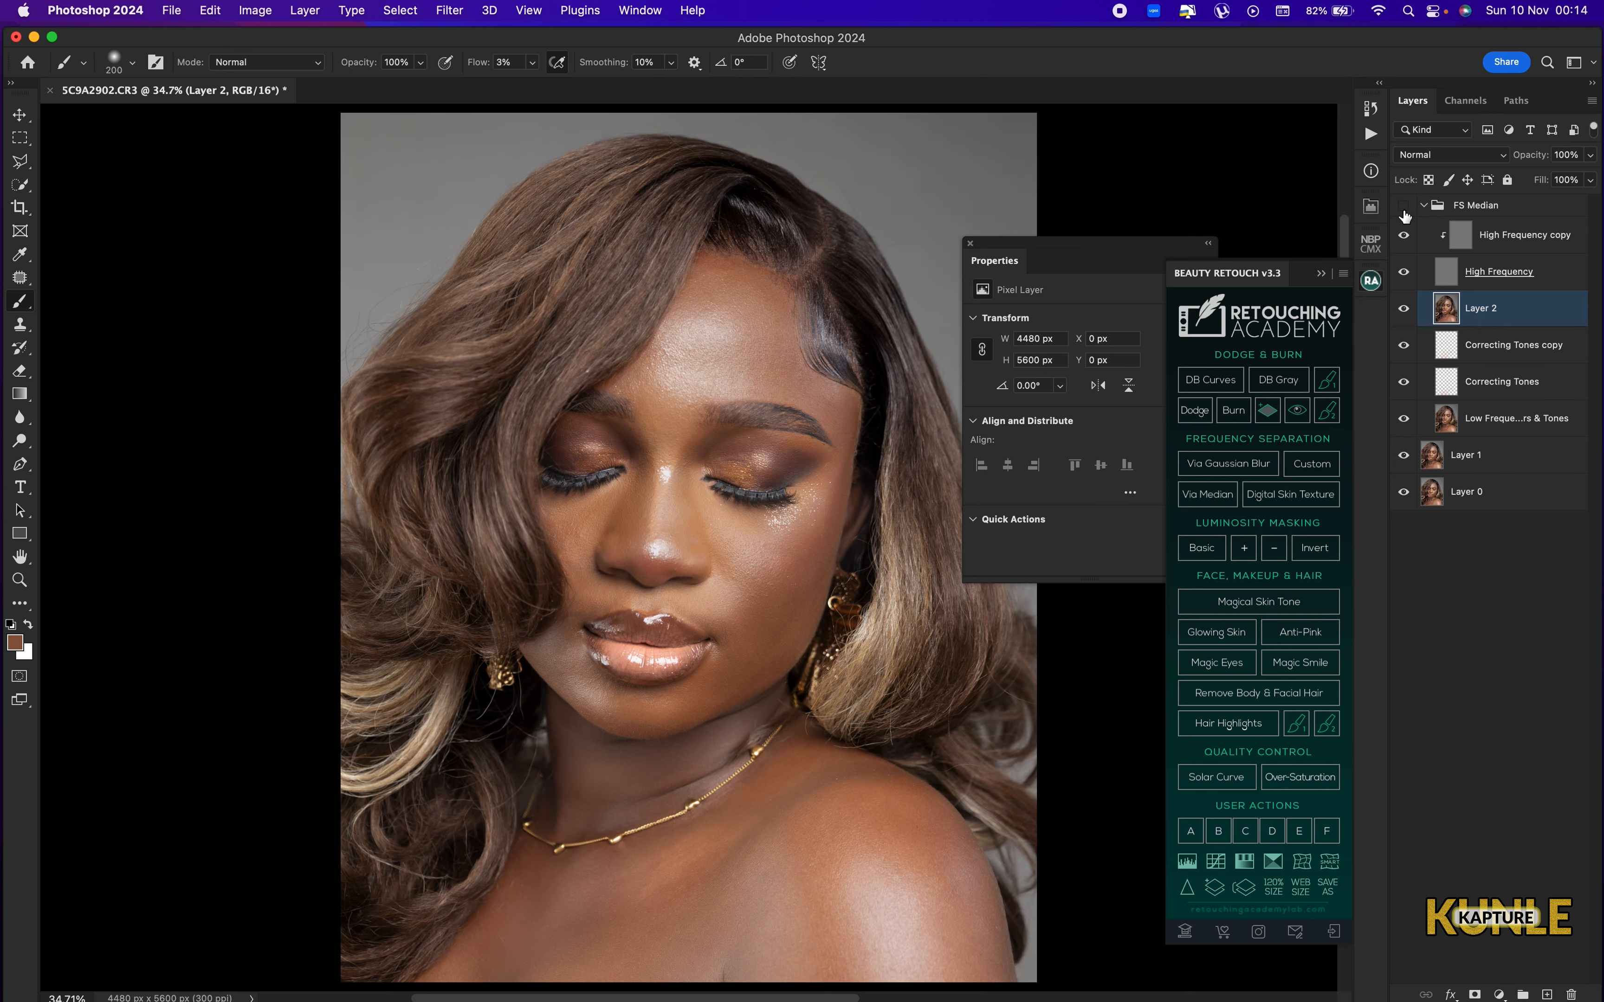
{"action": "left_click", "coordinate": [1403, 208]}
{"action": "left_click", "coordinate": [1404, 206]}
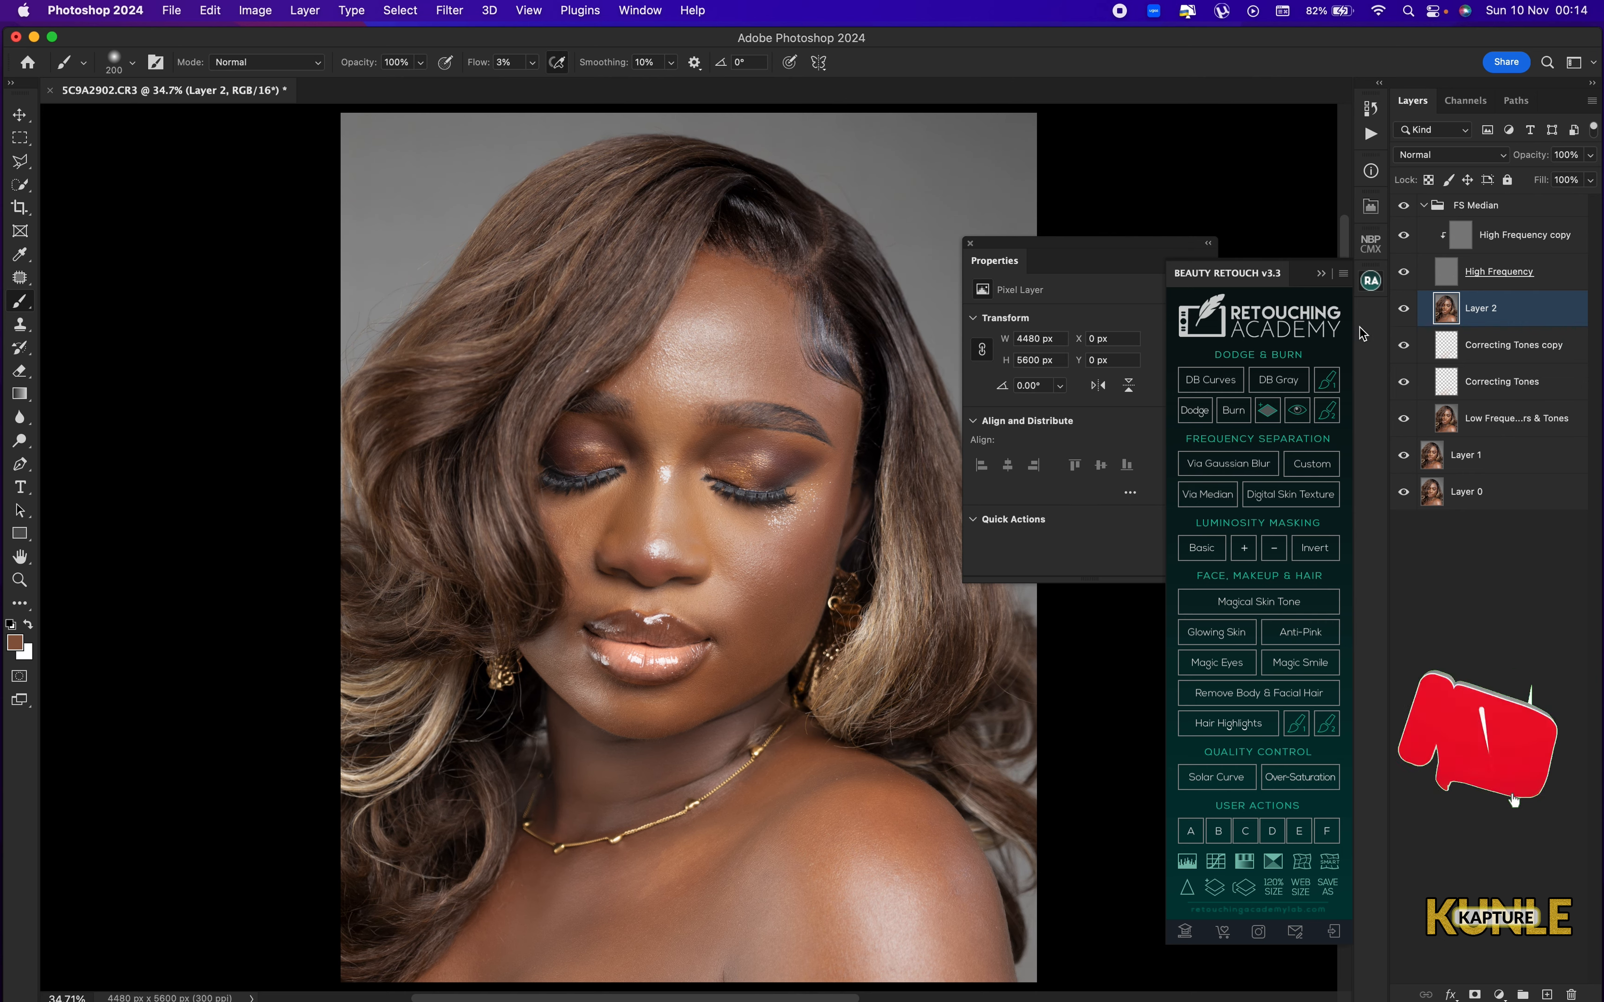
Examine the smoothed skin closely on the face, neck, chest and shoulder.
{"action": "scroll", "coordinate": [703, 464], "scroll_direction": "up", "scroll_amount": 10}
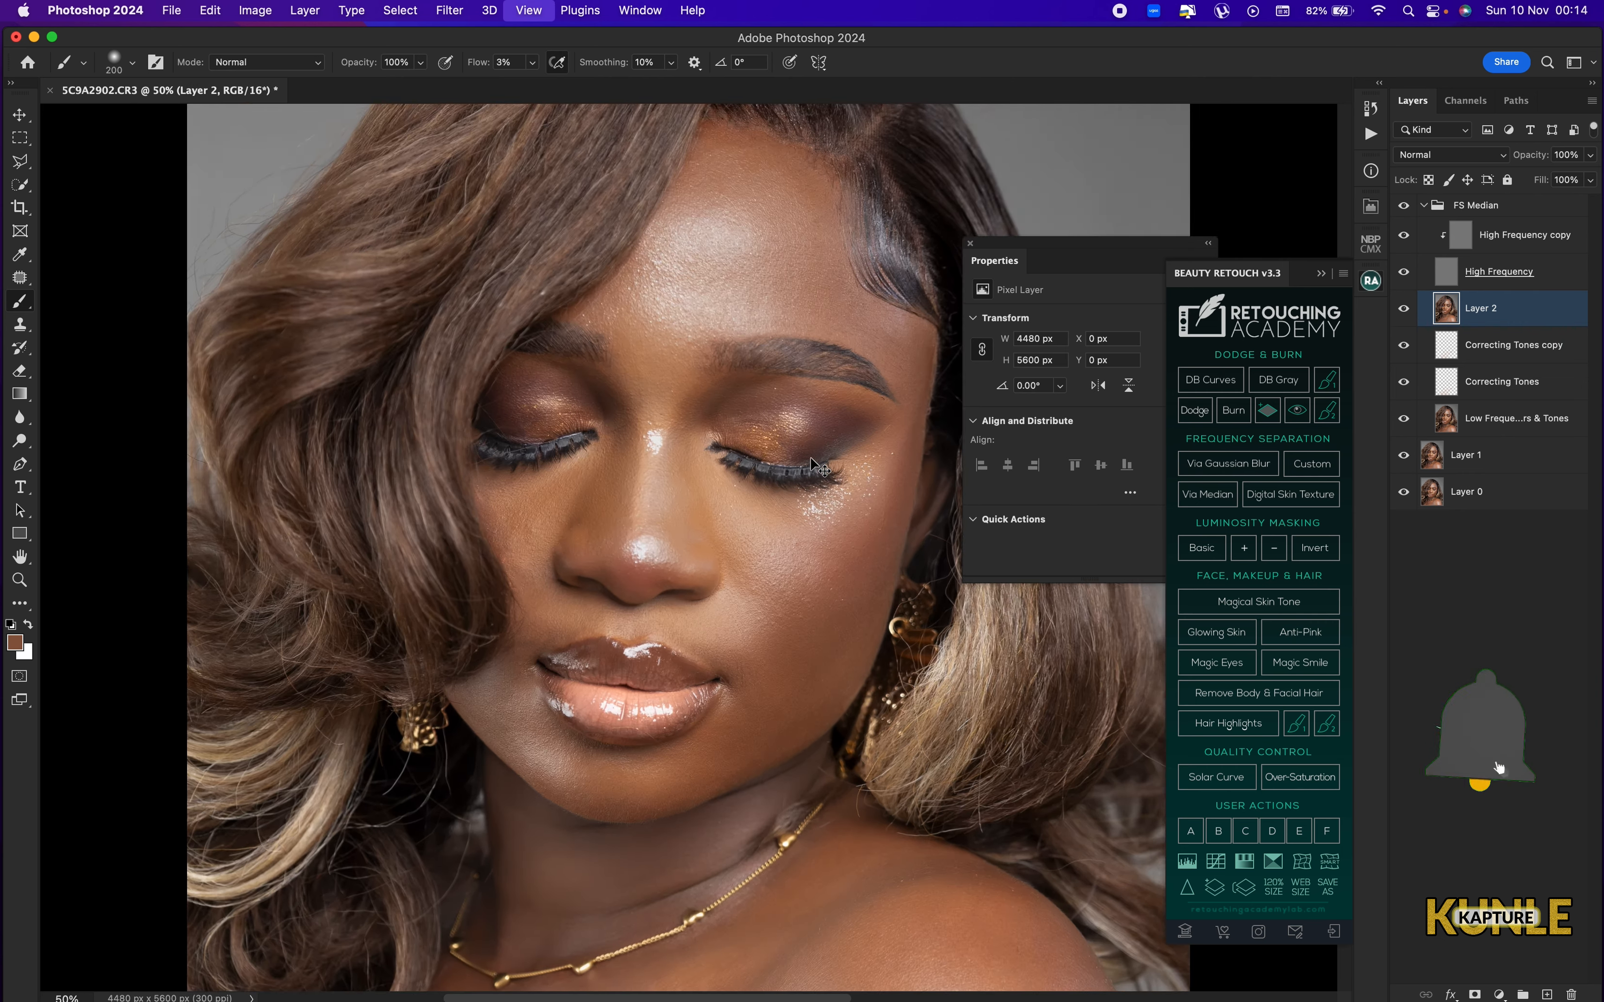
{"action": "key", "text": "super+minus"}
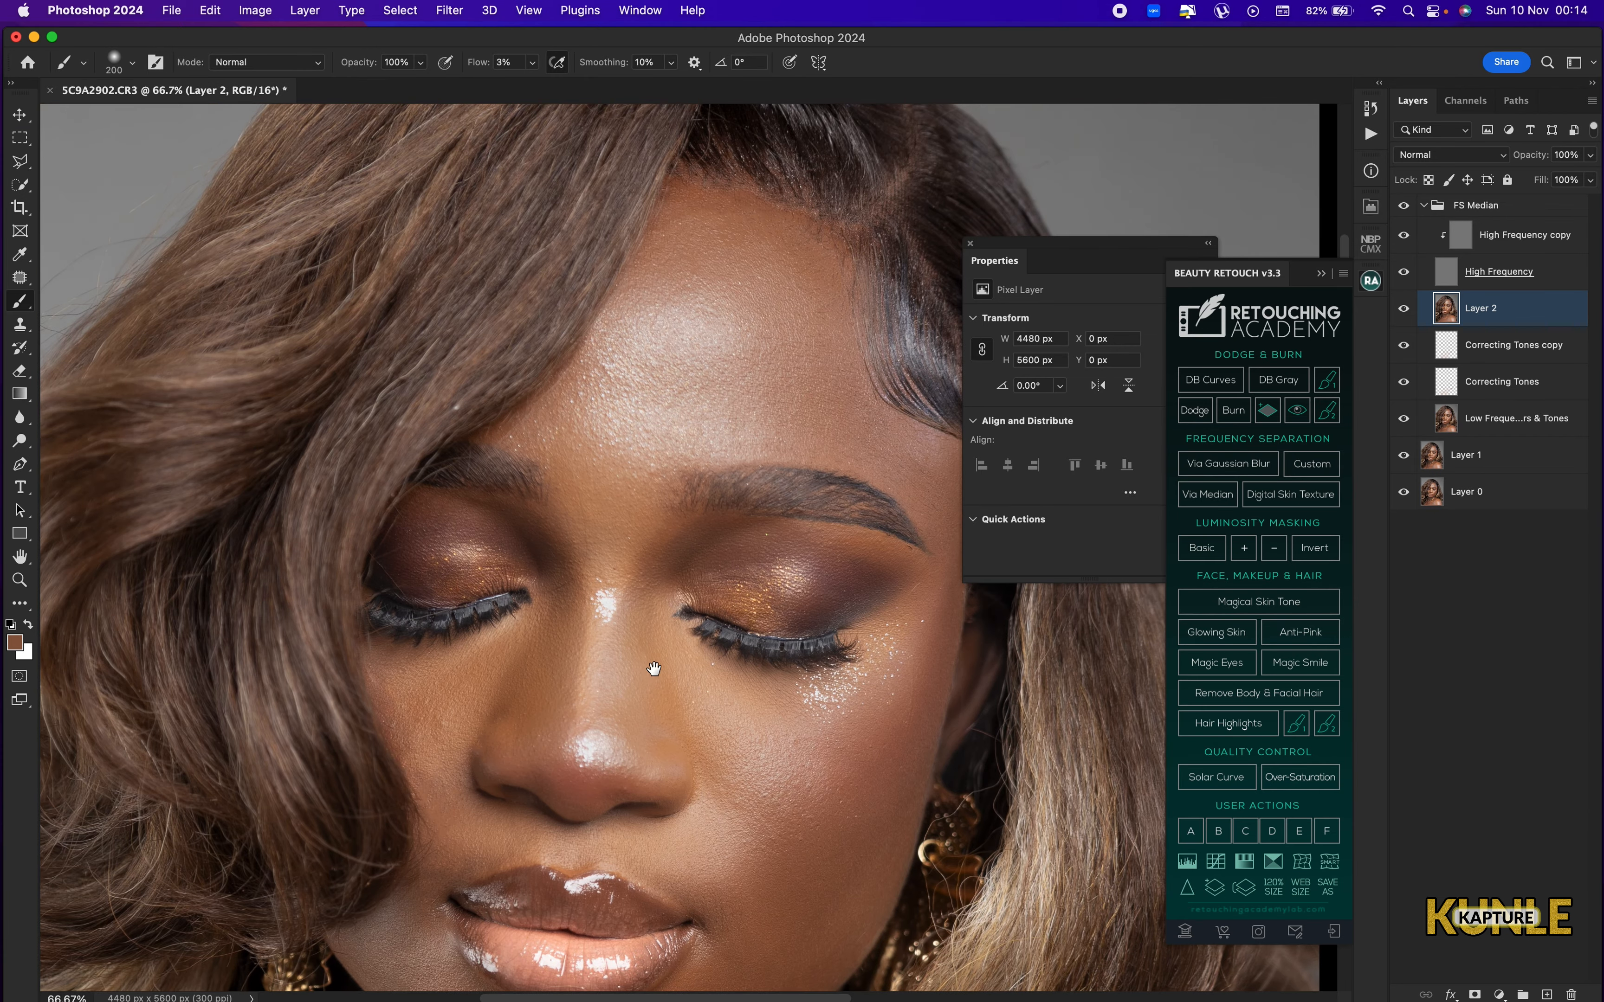
{"action": "left_click_drag", "start_coordinate": [655, 667], "coordinate": [709, 454]}
{"action": "left_click_drag", "start_coordinate": [719, 687], "coordinate": [687, 455]}
{"action": "left_click_drag", "start_coordinate": [683, 789], "coordinate": [624, 531]}
{"action": "key", "text": "super+minus"}
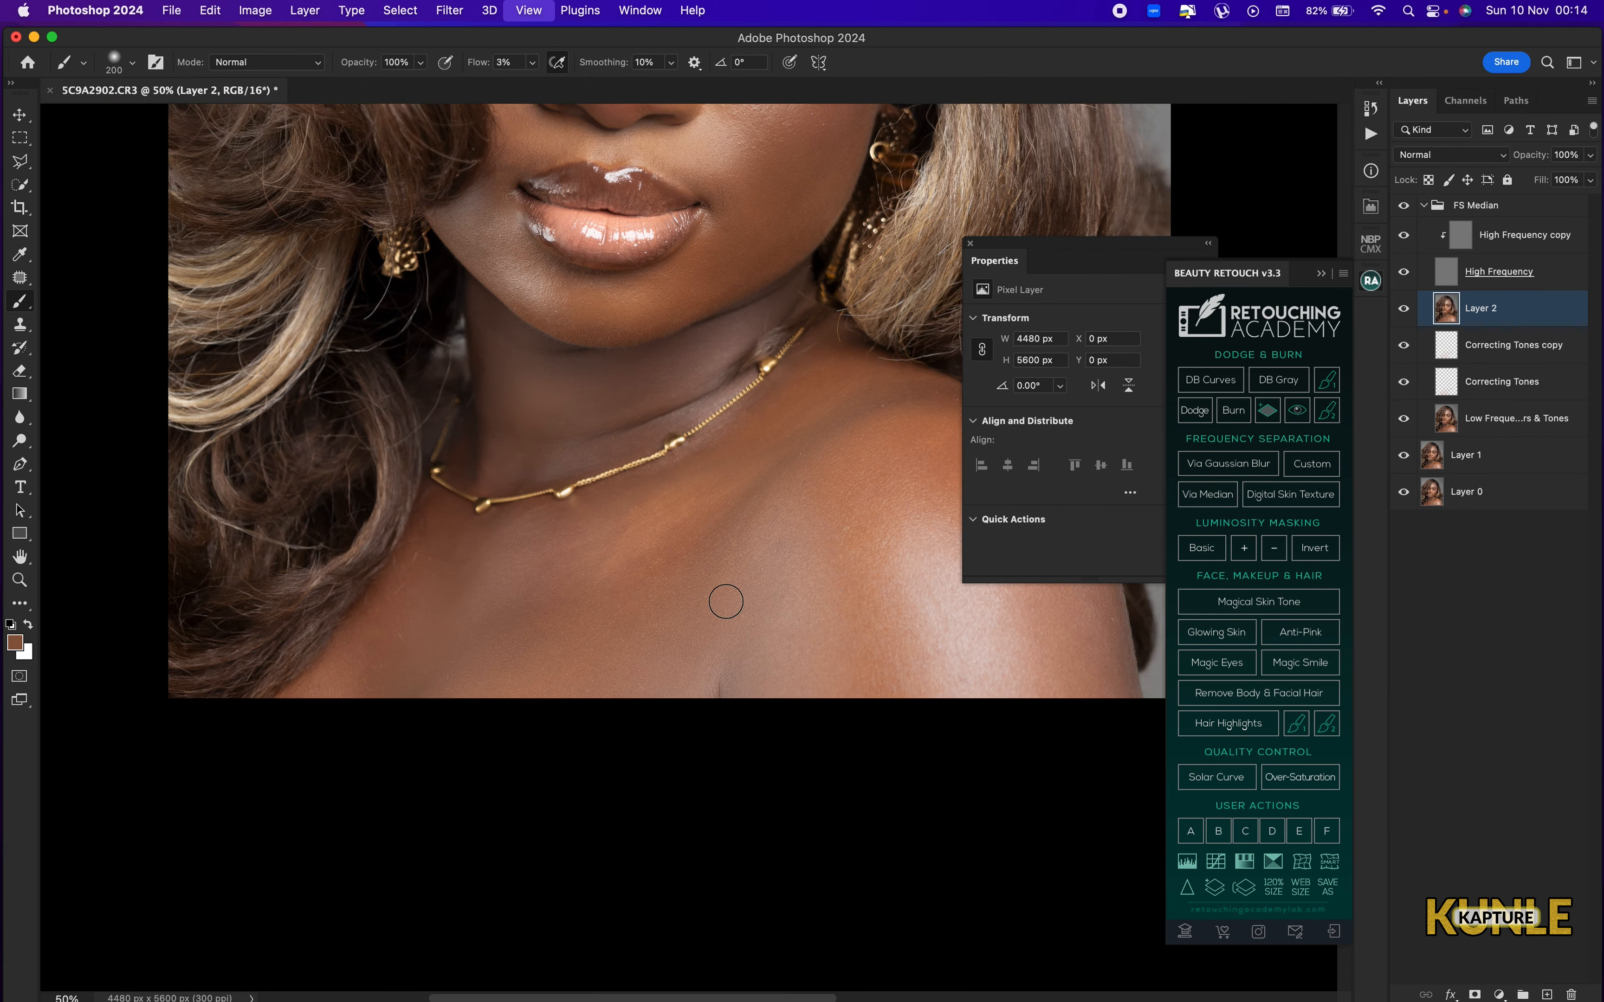
{"action": "key", "text": "super+minus"}
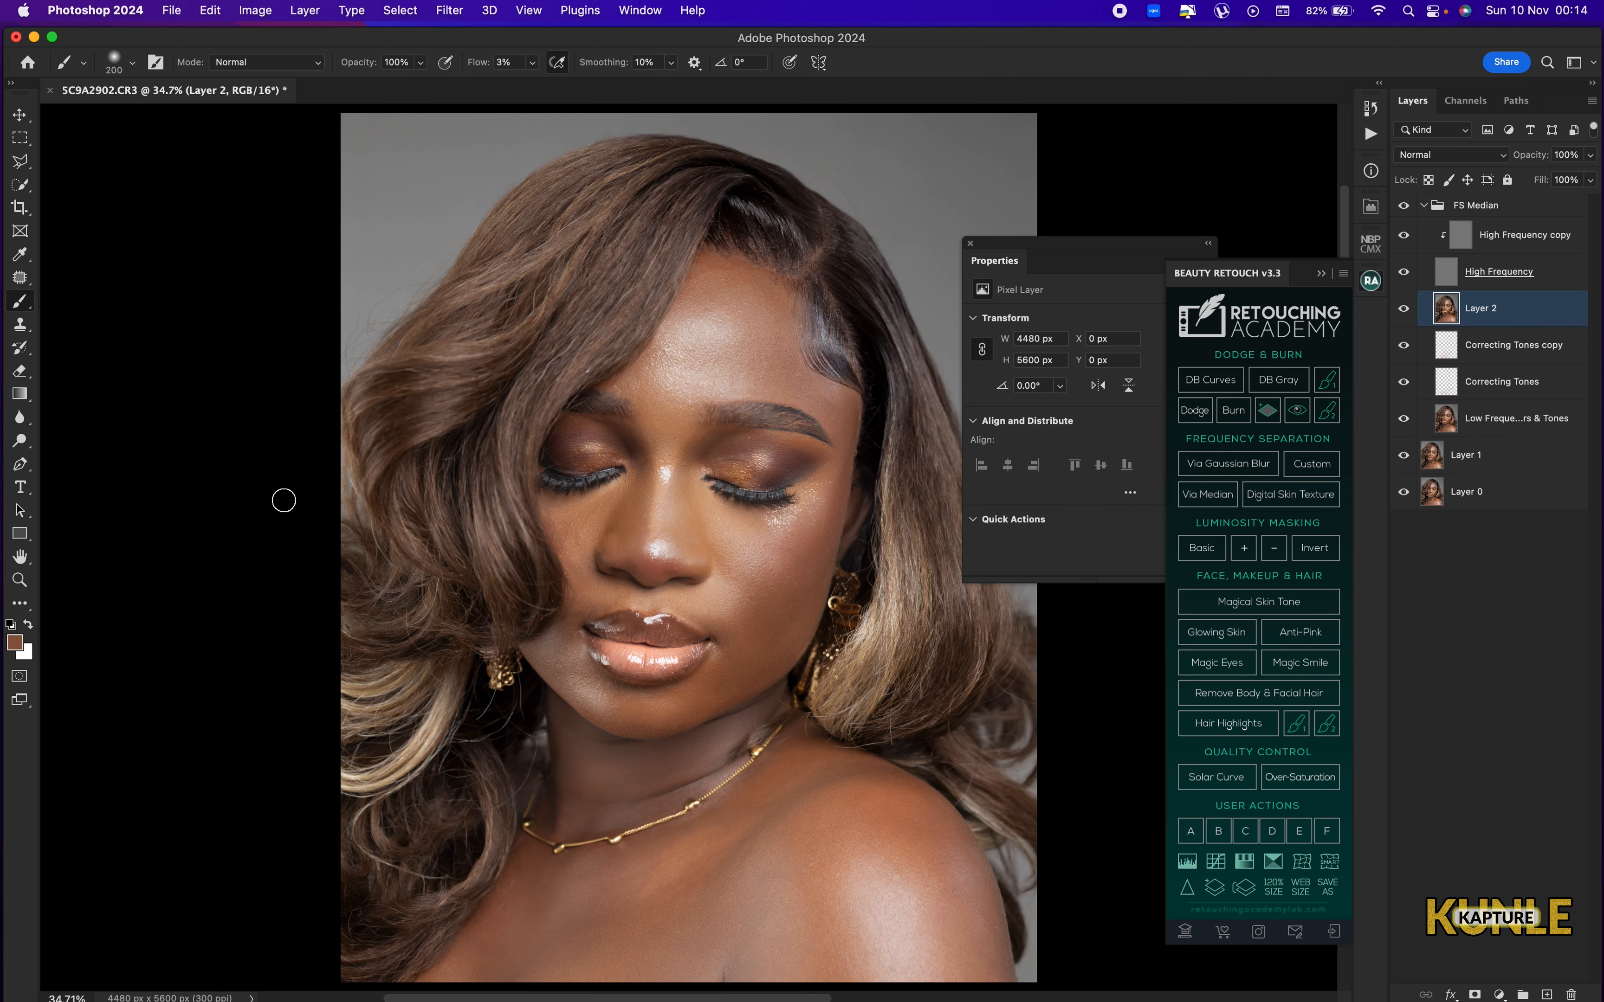
{"action": "scroll", "coordinate": [805, 445], "scroll_direction": "up", "scroll_amount": 1}
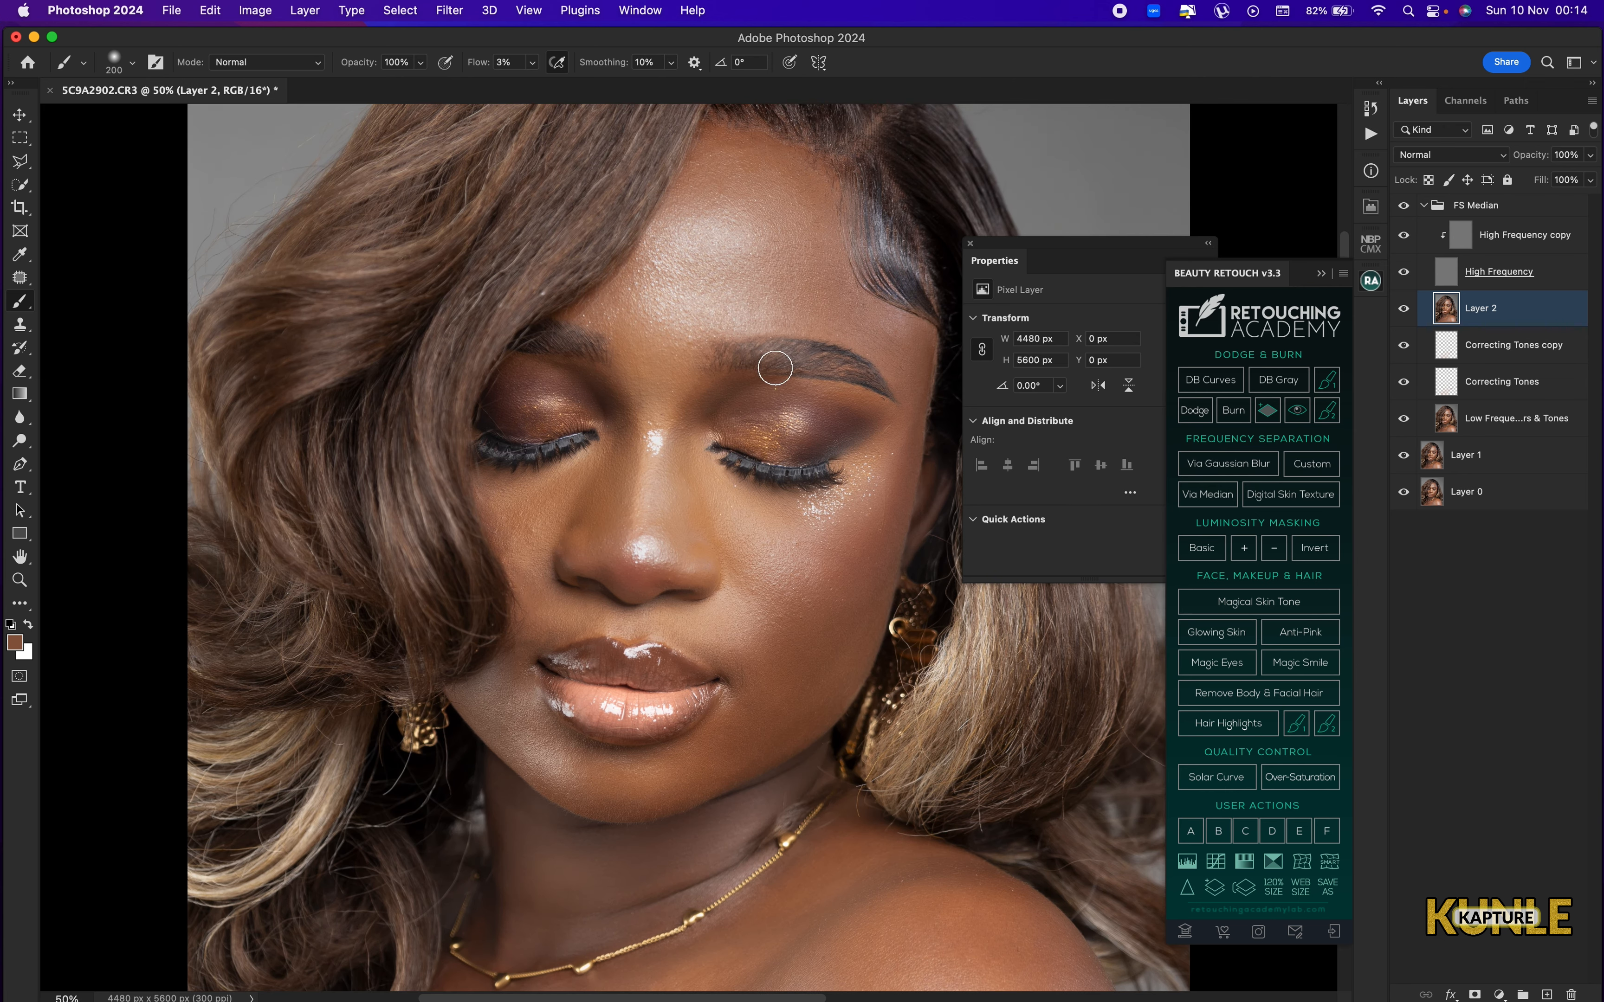
{"action": "scroll", "coordinate": [753, 438], "scroll_direction": "up", "scroll_amount": 3}
{"action": "scroll", "coordinate": [771, 385], "scroll_direction": "down", "scroll_amount": 2}
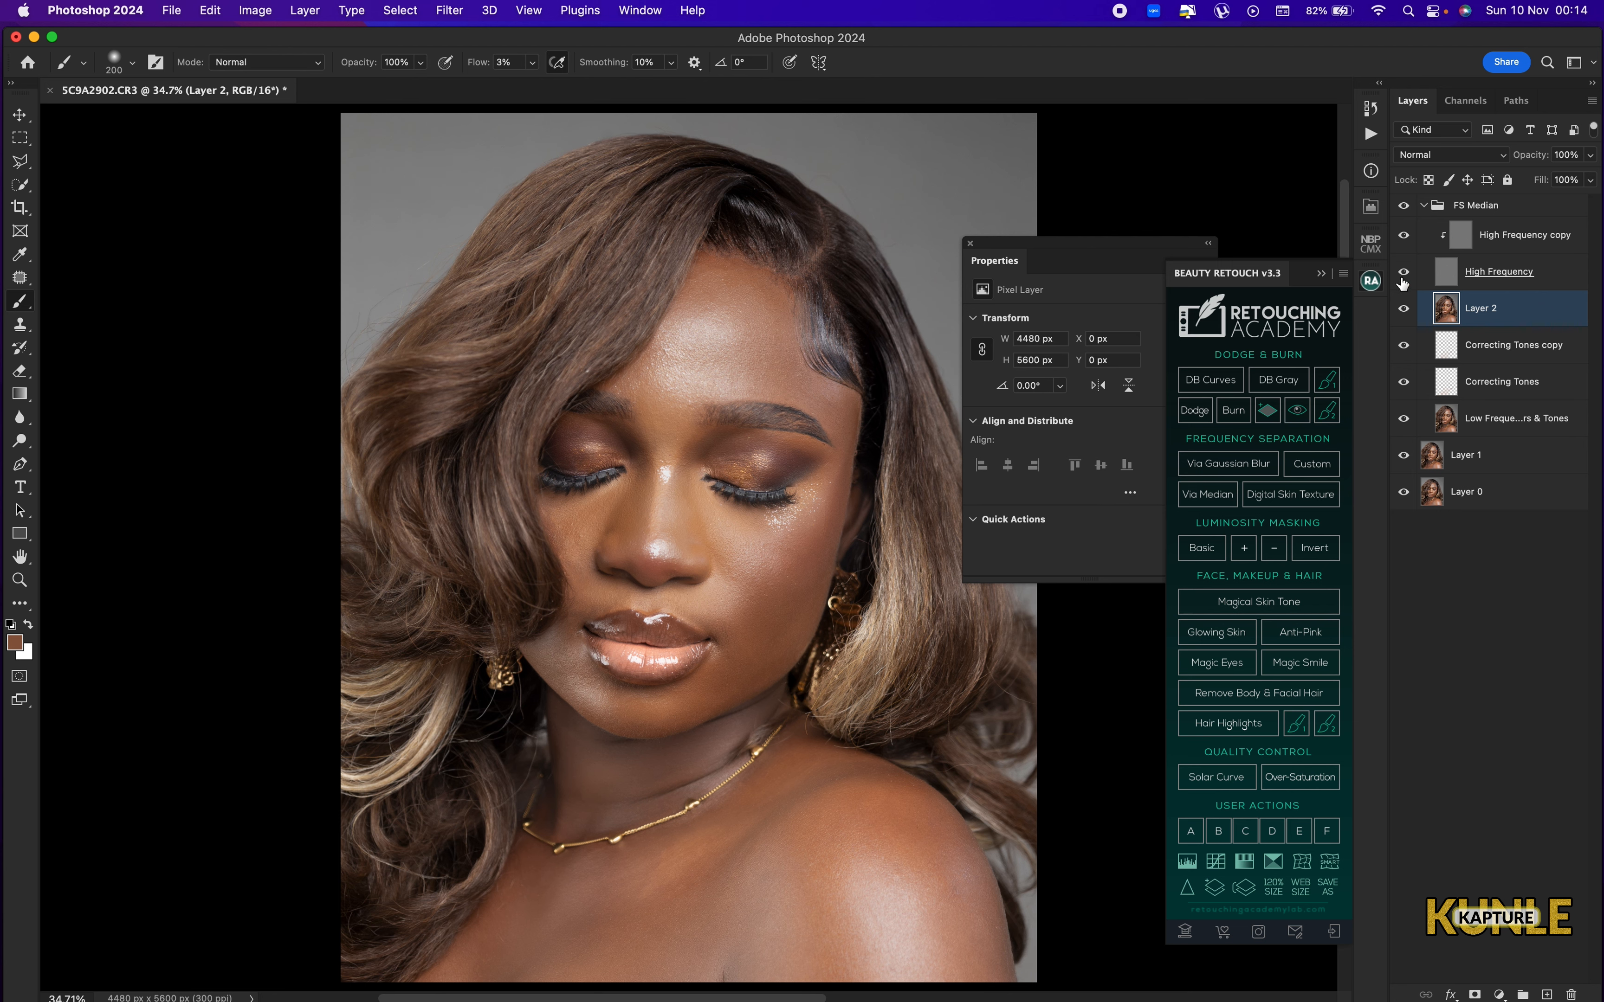
Hide the High Frequency layer and switch to the Mixer Brush on Layer 2, sized 250 px for the forehead.
{"action": "left_click", "coordinate": [19, 303]}
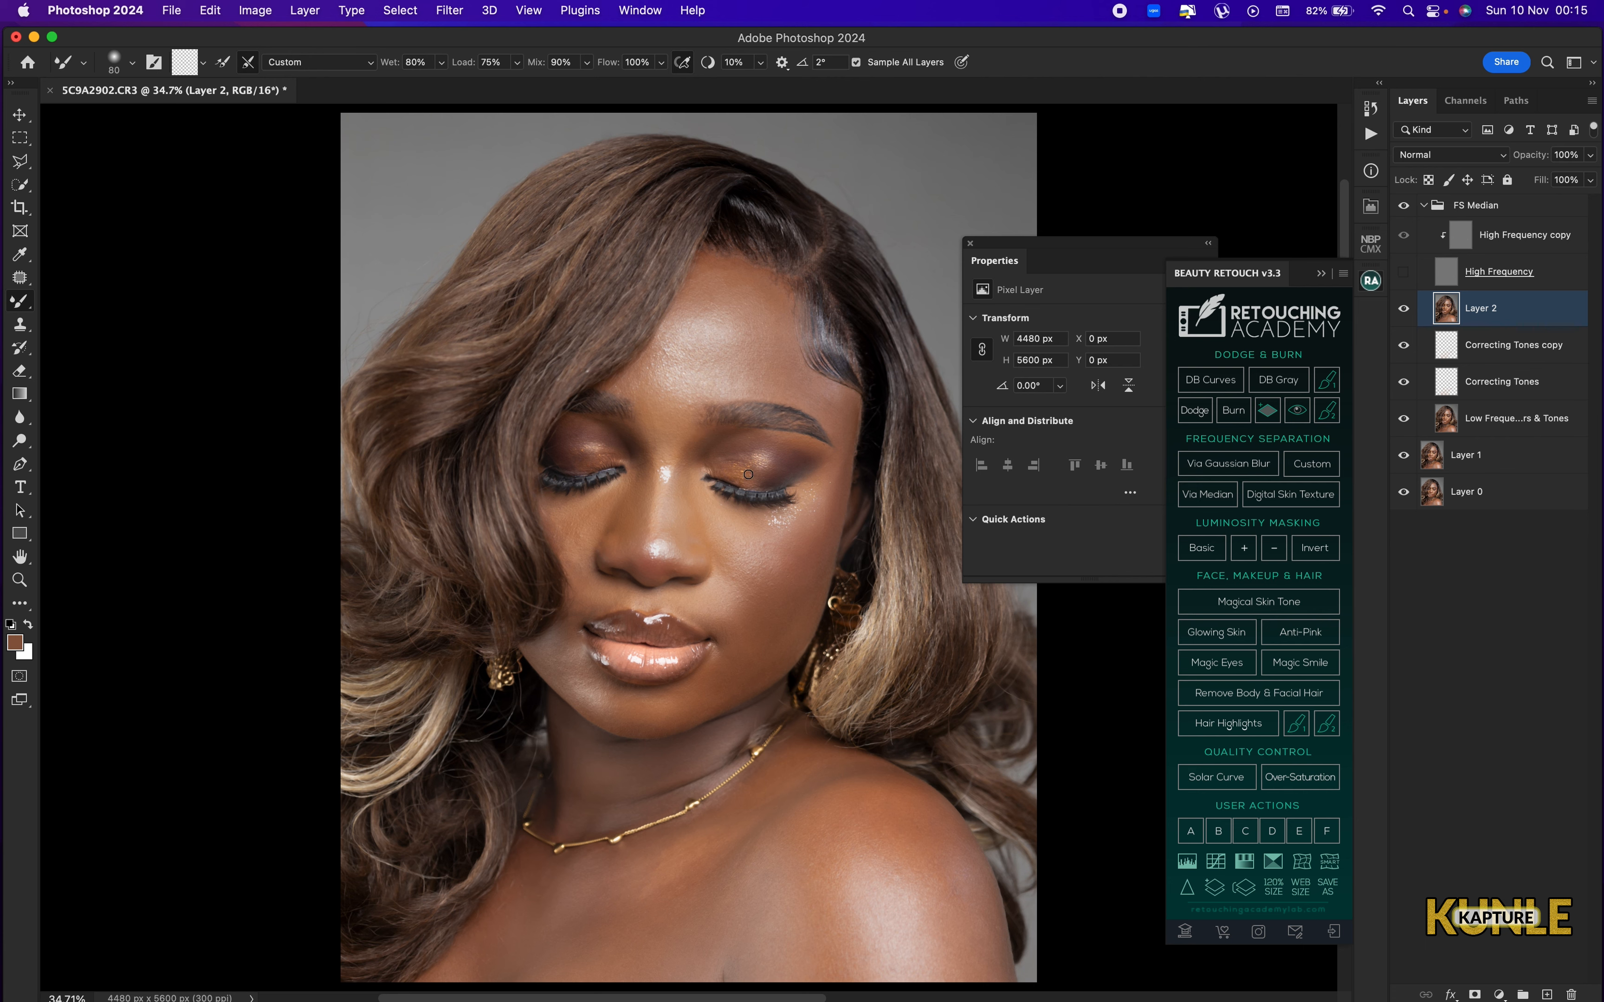
{"action": "key", "text": "super+equal"}
{"action": "key", "text": "super+equal"}
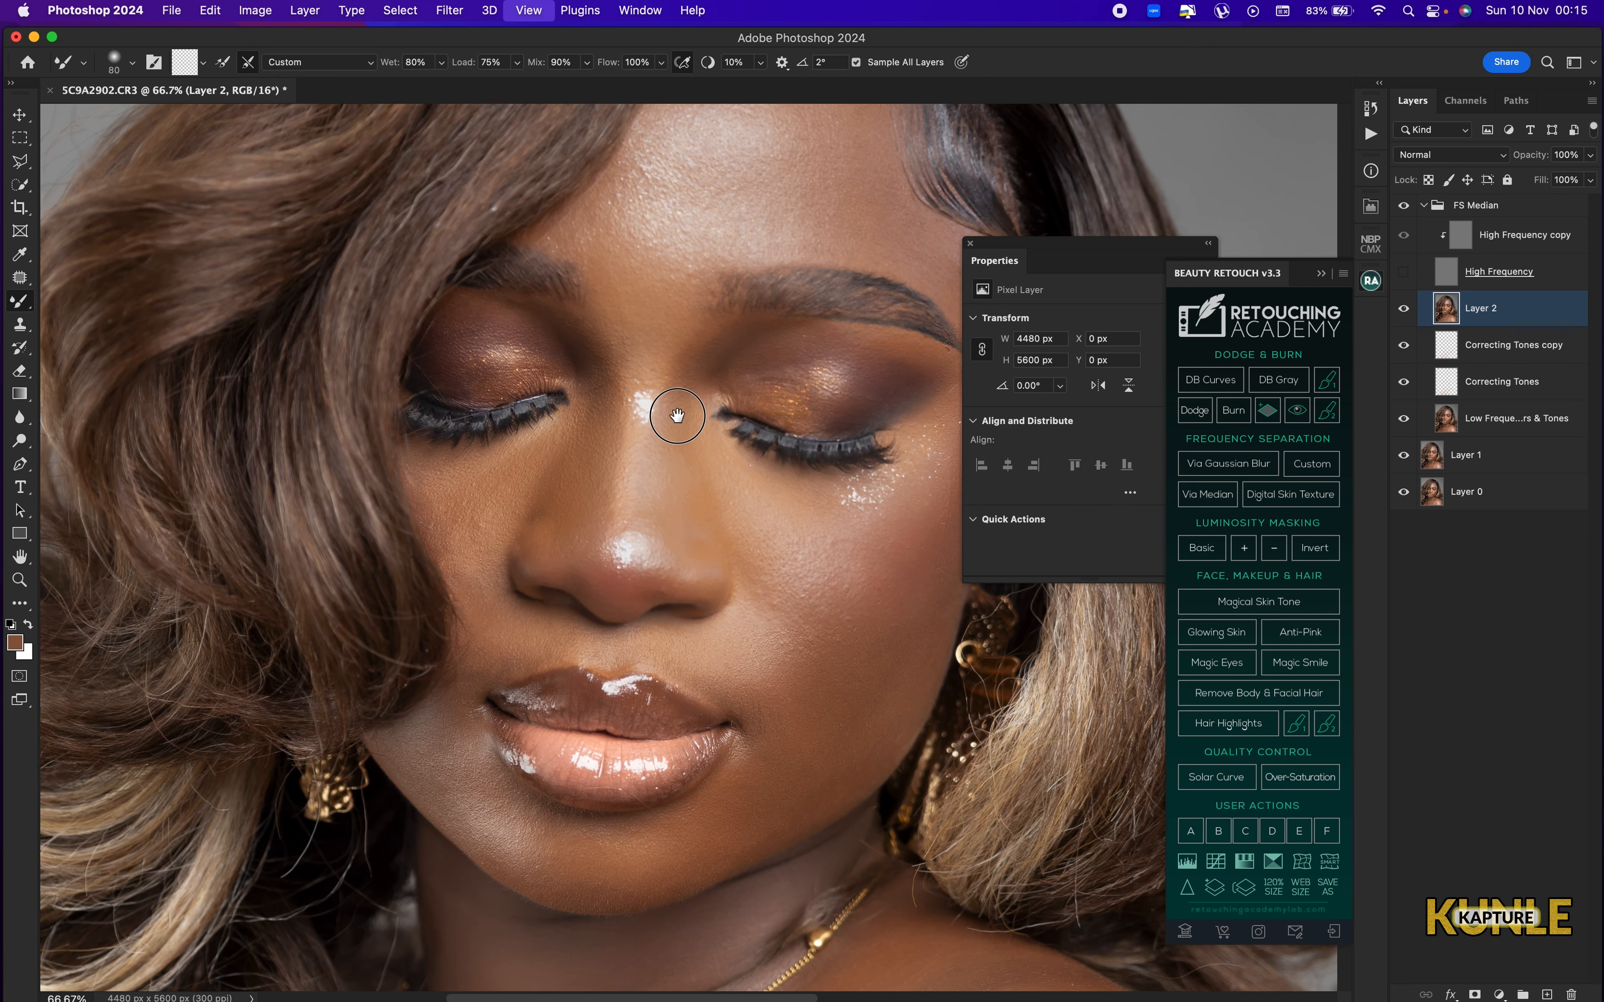
{"action": "scroll", "coordinate": [673, 419], "scroll_direction": "up", "scroll_amount": 5}
{"action": "key", "text": "bracketright"}
{"action": "key", "text": "bracketright"}
{"action": "key", "text": "bracketright"}
{"action": "key", "text": "bracketright"}
{"action": "key", "text": "bracketright"}
{"action": "key", "text": "bracketright"}
{"action": "key", "text": "bracketright"}
{"action": "key", "text": "bracketright"}
{"action": "key", "text": "bracketright"}
{"action": "key", "text": "bracketright"}
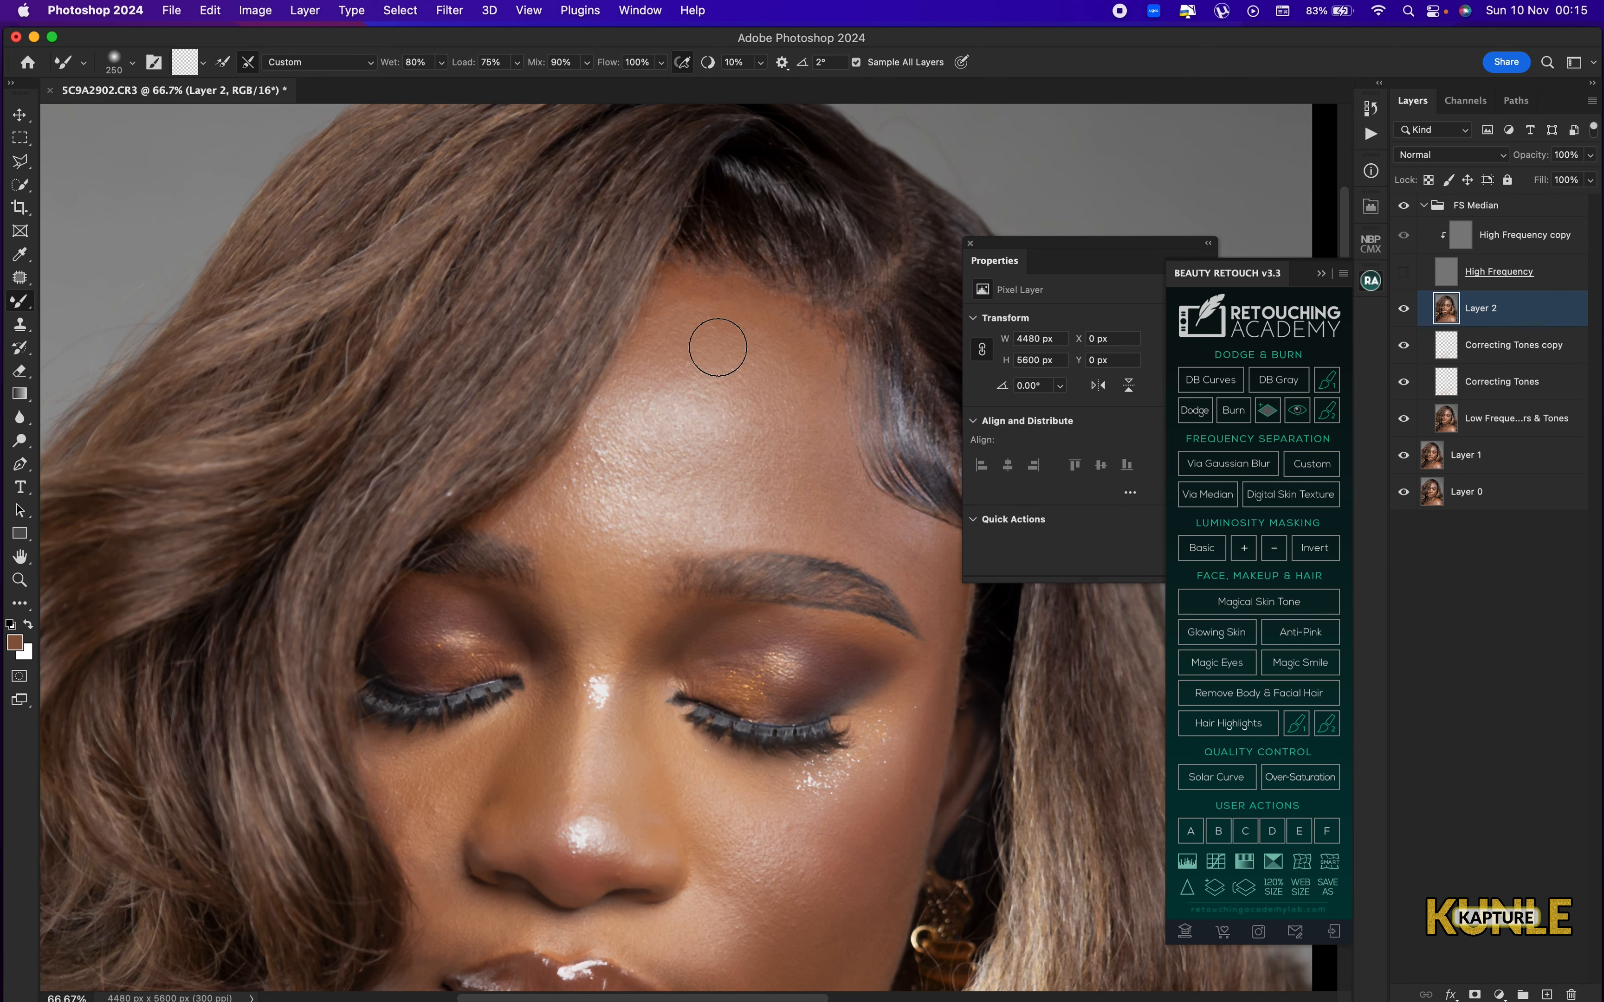
Blend the skin across the upper and middle forehead with the Mixer Brush at about 400 to 500 px.
{"action": "key", "text": "bracketleft"}
{"action": "key", "text": "bracketleft"}
{"action": "key", "text": "bracketleft"}
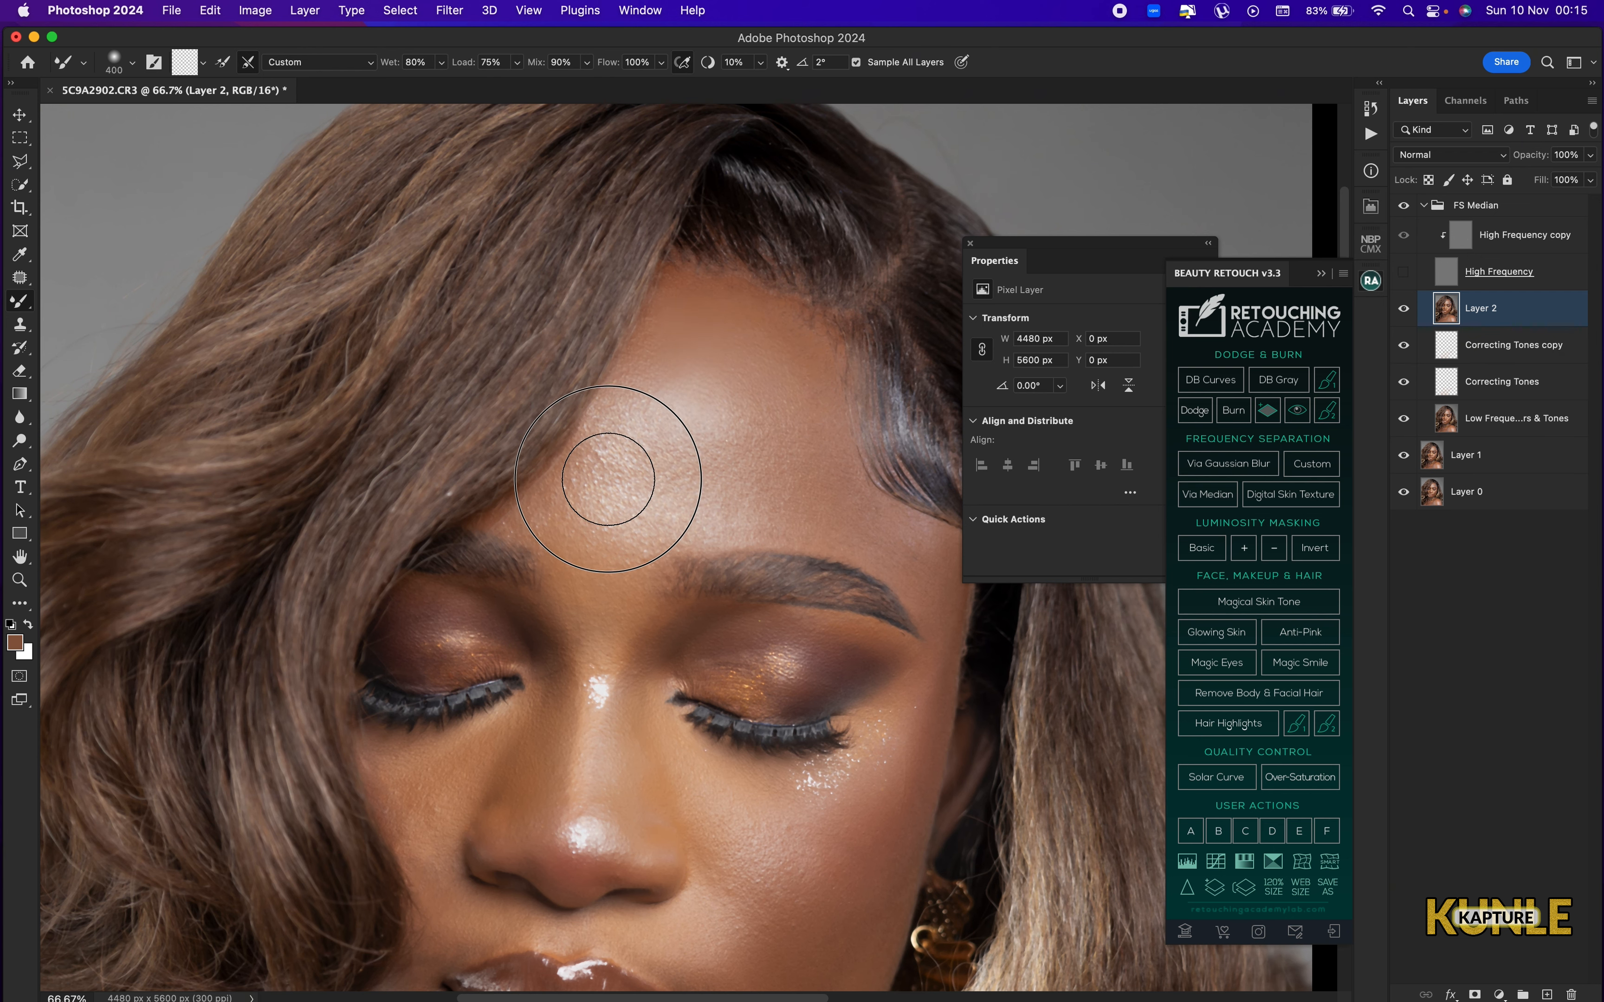
{"action": "key", "text": "bracketleft"}
{"action": "key", "text": "bracketright"}
{"action": "key", "text": "bracketright"}
{"action": "key", "text": "bracketright"}
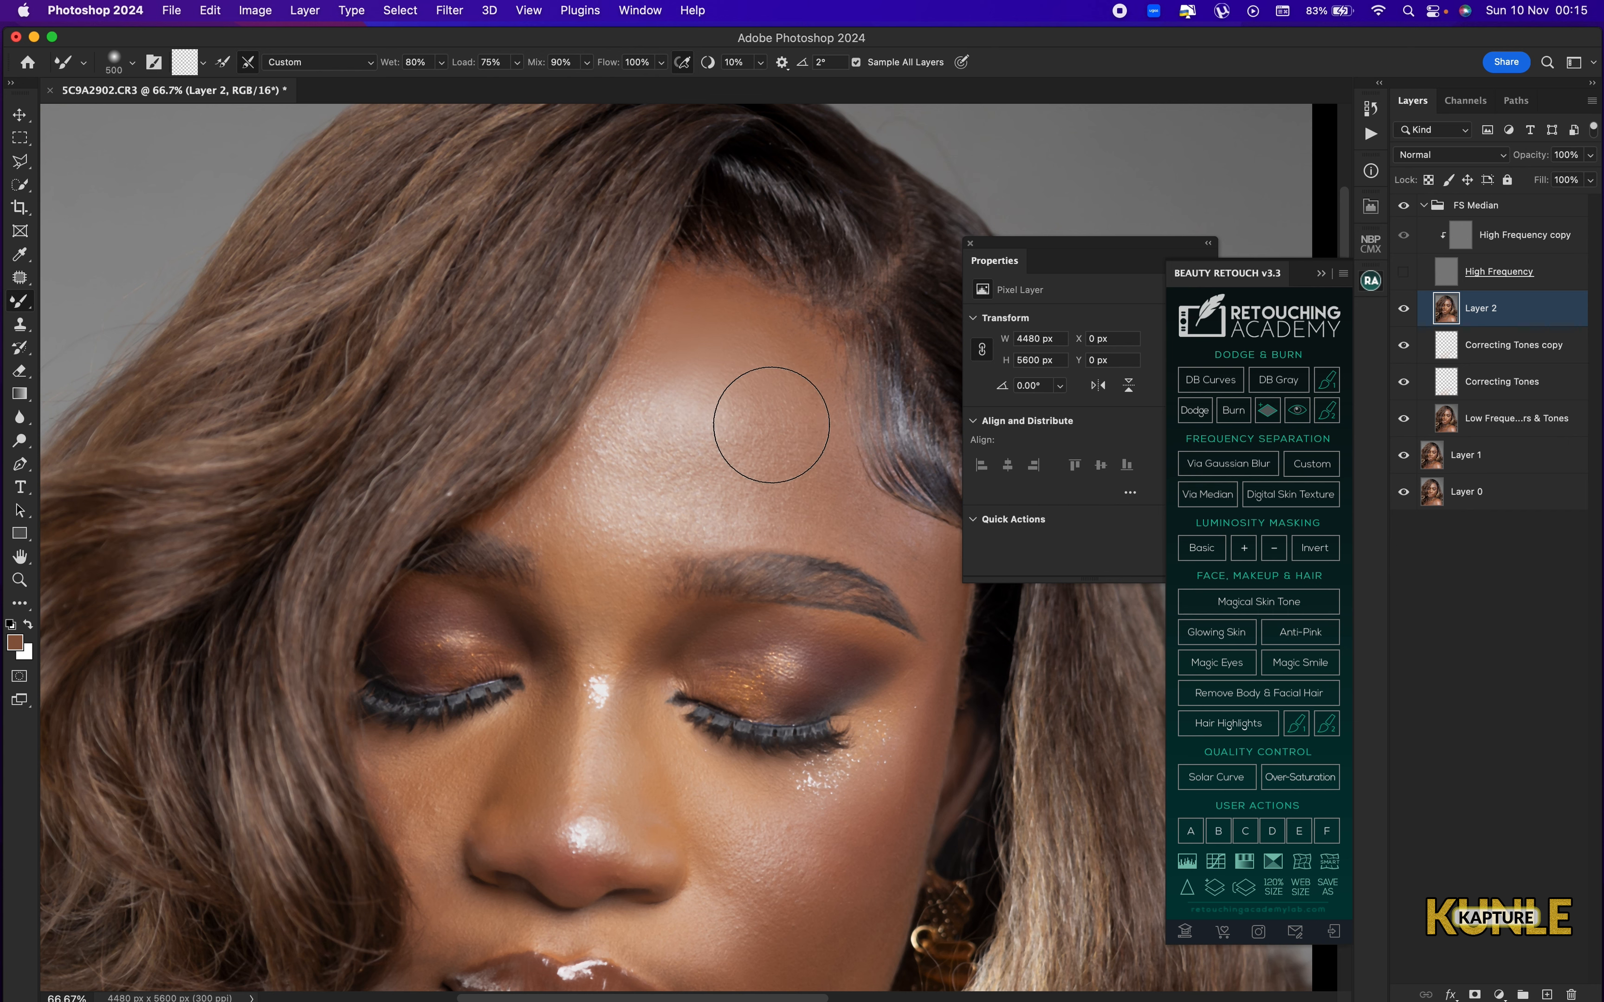
Smooth the forehead highlight and the skin just above the eyebrows with the Mixer Brush.
{"action": "mouse_move", "coordinate": [759, 441]}
{"action": "left_mouse_down"}
{"action": "mouse_move", "coordinate": [658, 493]}
{"action": "mouse_move", "coordinate": [630, 455]}
{"action": "left_mouse_up"}
{"action": "key", "text": "bracketleft"}
{"action": "key", "text": "bracketleft"}
{"action": "mouse_move", "coordinate": [576, 512]}
{"action": "left_mouse_down"}
{"action": "mouse_move", "coordinate": [613, 542]}
{"action": "mouse_move", "coordinate": [683, 509]}
{"action": "mouse_move", "coordinate": [730, 524]}
{"action": "left_mouse_up"}
{"action": "key", "text": "bracketleft"}
{"action": "key", "text": "bracketleft"}
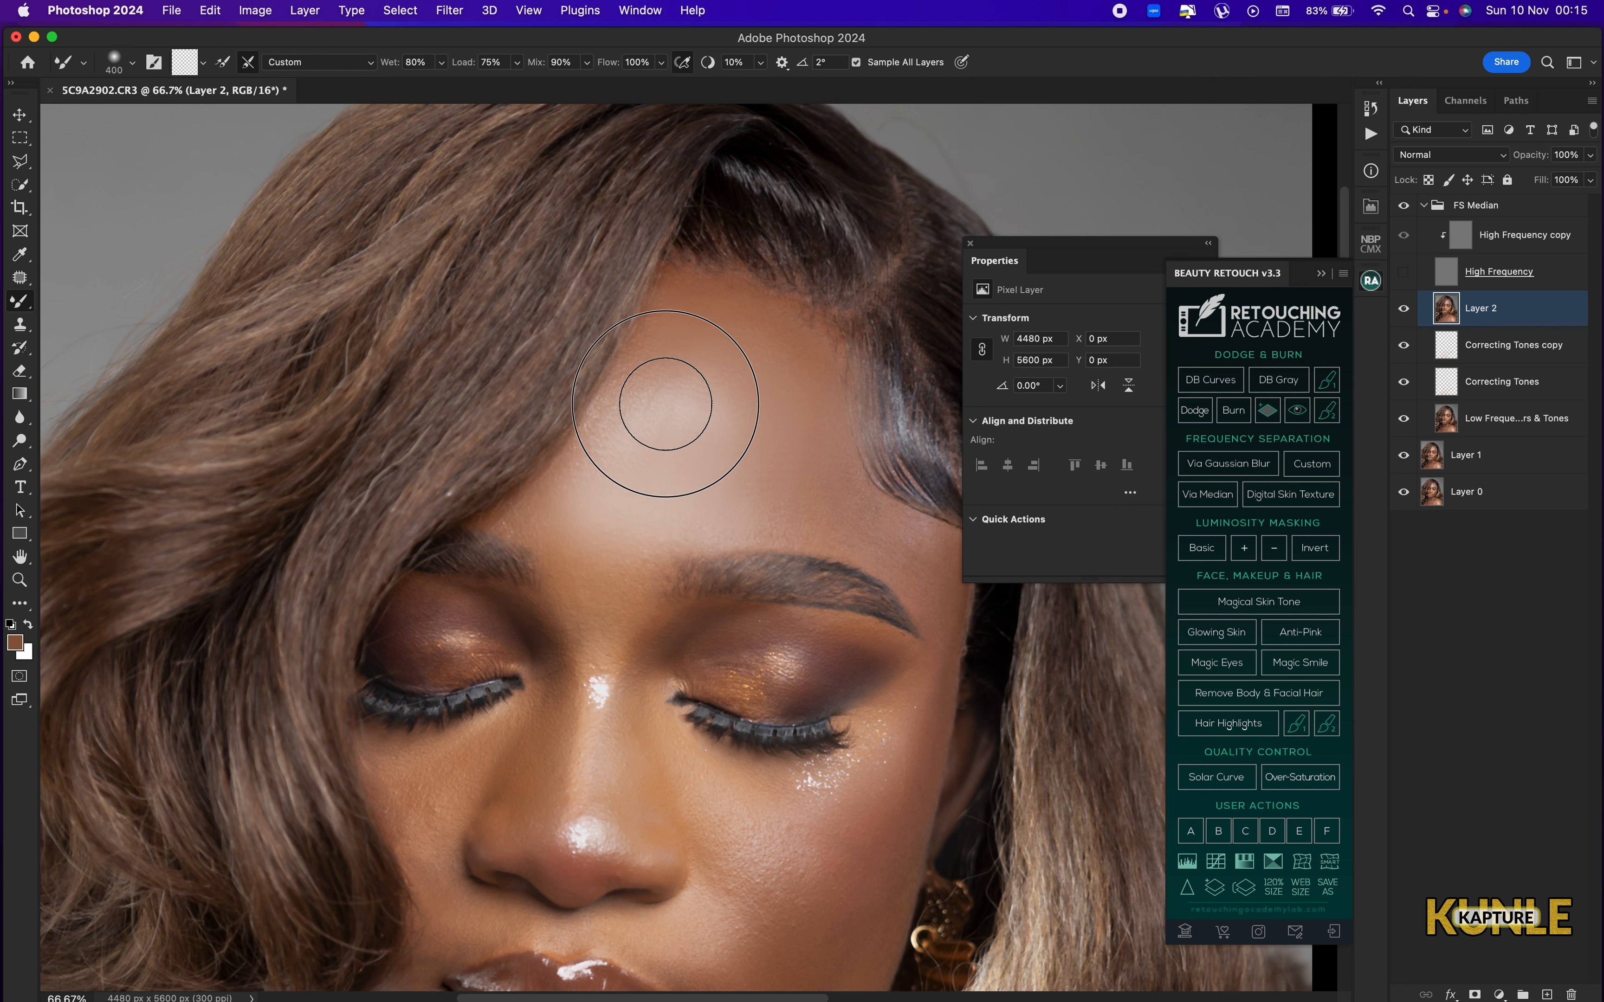
Refine the blend at the hairline and the outer side of the forehead with 300 to 500 px strokes.
{"action": "key", "text": "bracketright"}
{"action": "key", "text": "bracketright"}
{"action": "left_click_drag", "start_coordinate": [730, 453], "coordinate": [797, 482]}
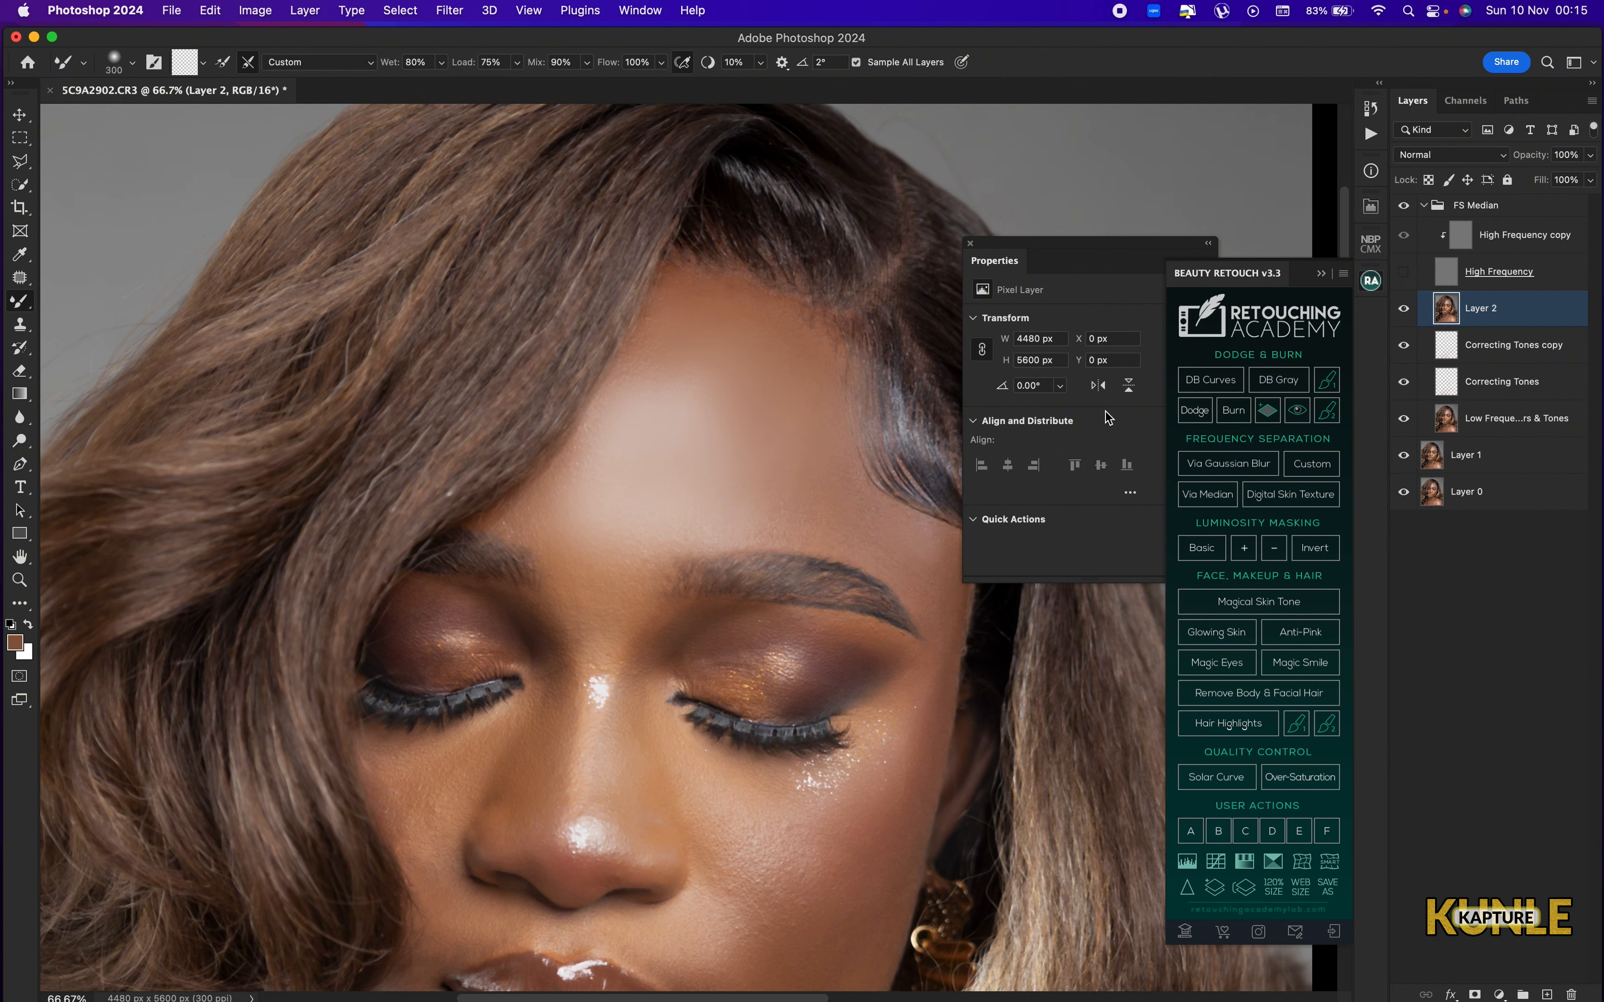
{"action": "key", "text": "bracketright"}
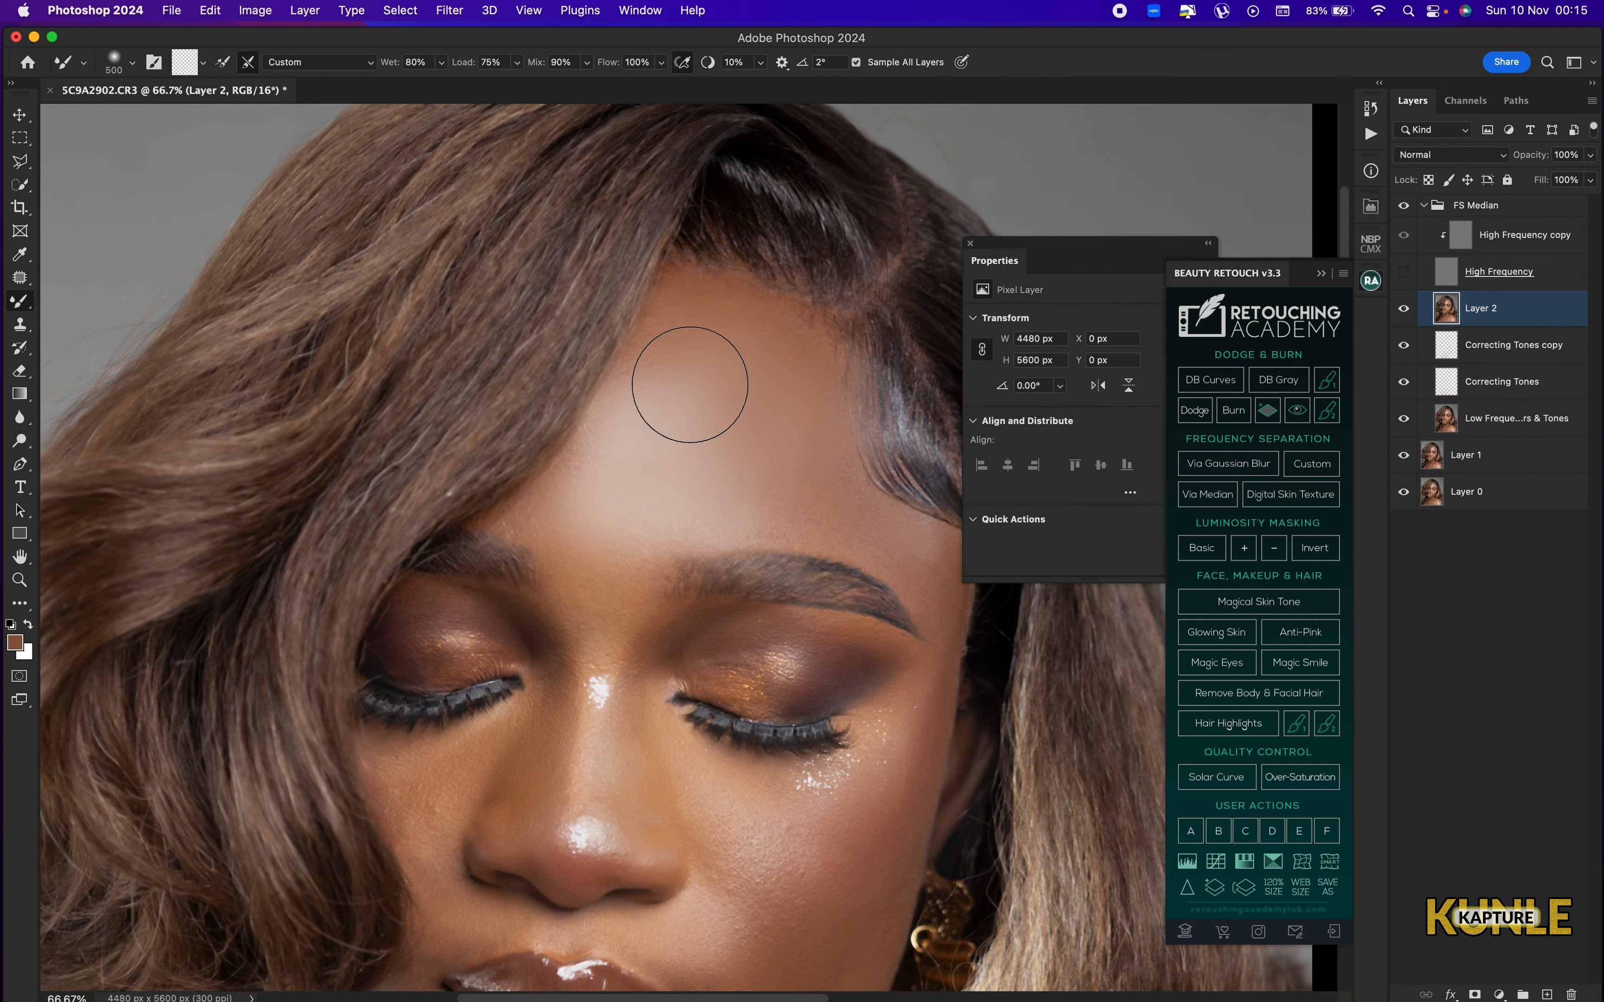
{"action": "key", "text": "bracketleft"}
{"action": "key", "text": "bracketleft"}
Blend the skin on both sides of the nose and under the eyes, using a Mixer Brush of about 250 px.
{"action": "left_click_drag", "start_coordinate": [612, 774], "coordinate": [724, 502]}
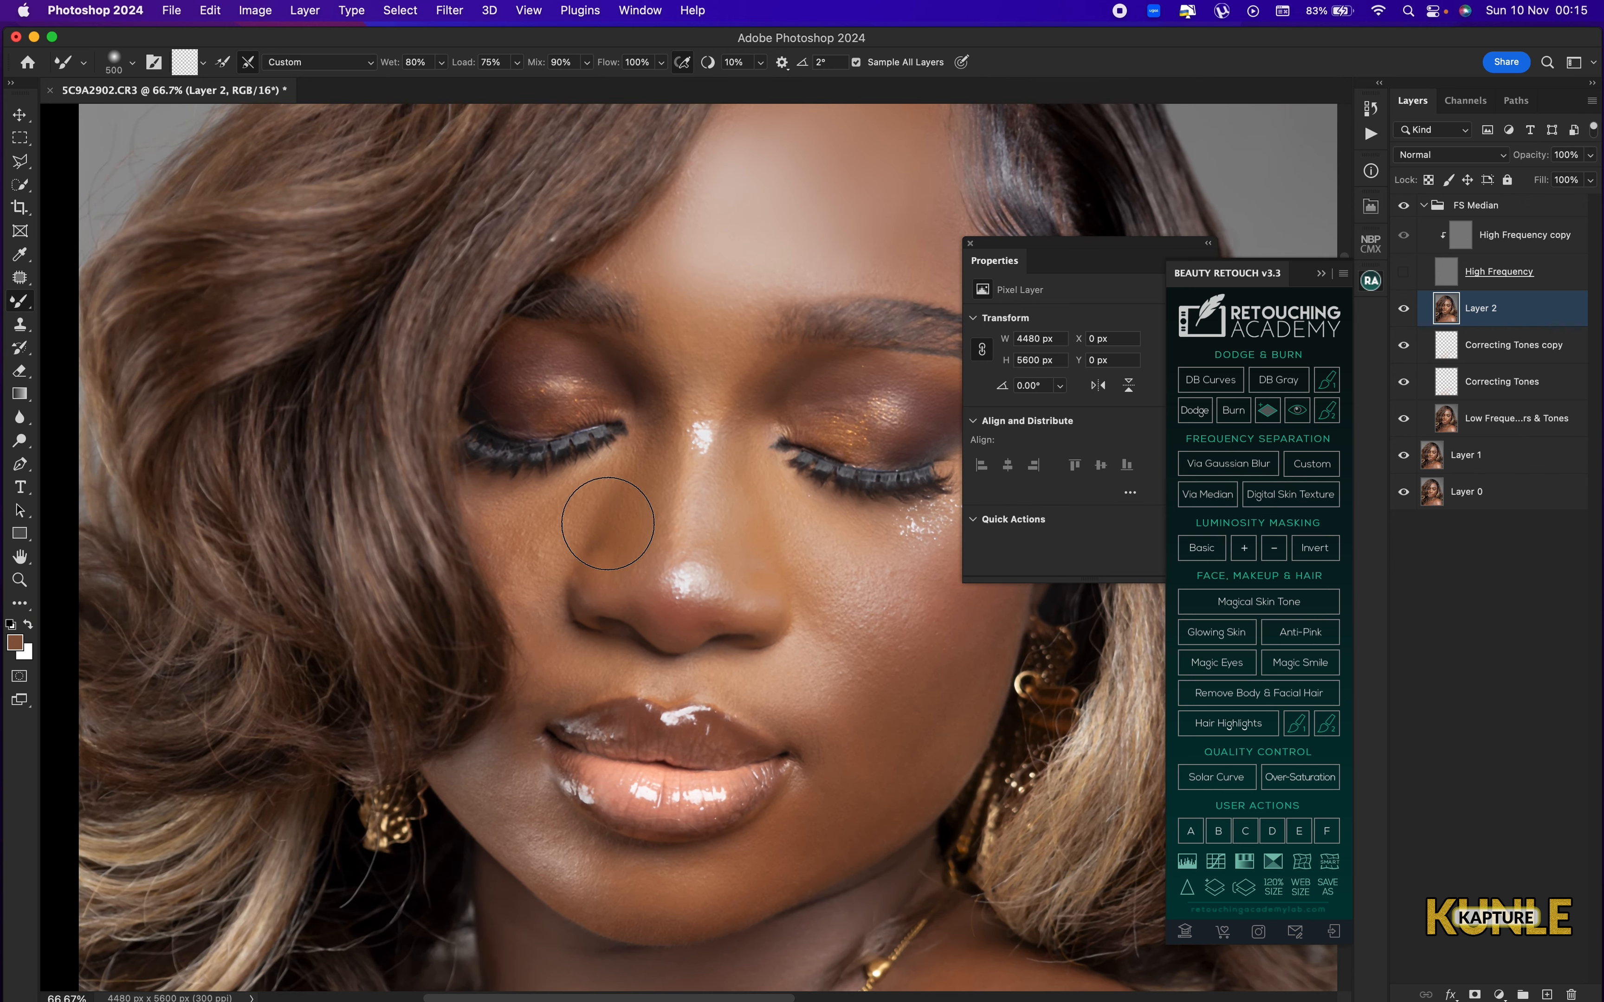
{"action": "mouse_move", "coordinate": [615, 509]}
{"action": "left_mouse_down"}
{"action": "mouse_move", "coordinate": [646, 466]}
{"action": "mouse_move", "coordinate": [644, 529]}
{"action": "mouse_move", "coordinate": [680, 556]}
{"action": "mouse_move", "coordinate": [720, 496]}
{"action": "mouse_move", "coordinate": [801, 545]}
{"action": "mouse_move", "coordinate": [766, 525]}
{"action": "left_mouse_up"}
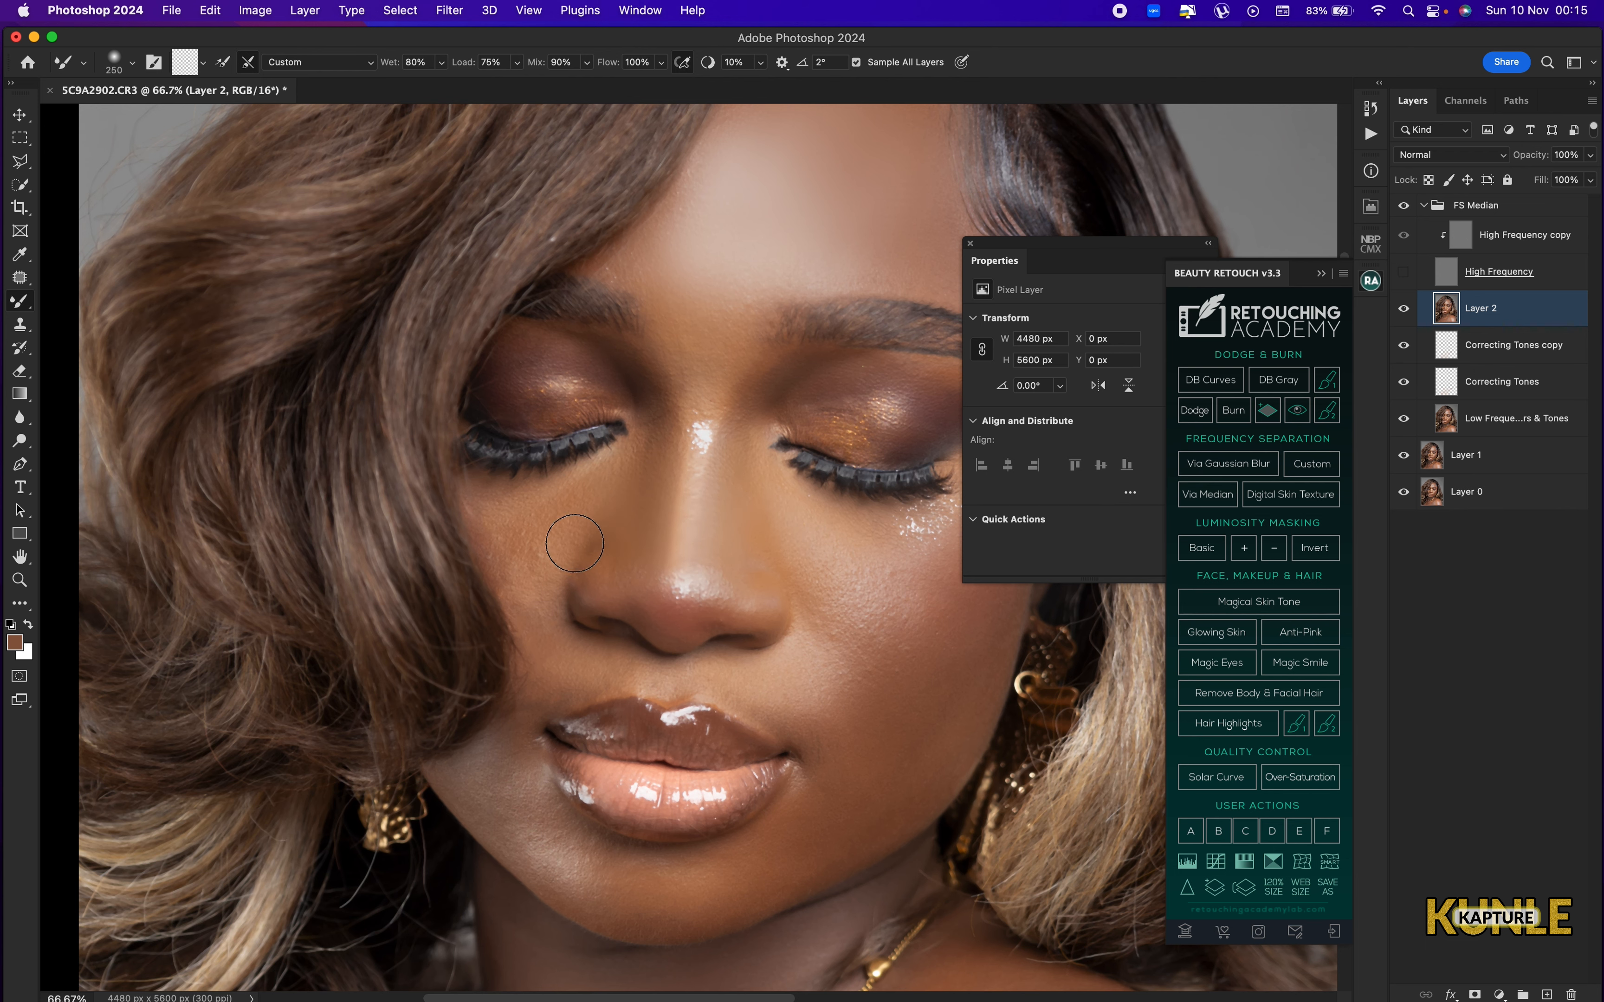
{"action": "mouse_move", "coordinate": [543, 545]}
{"action": "left_mouse_down"}
{"action": "mouse_move", "coordinate": [523, 534]}
{"action": "mouse_move", "coordinate": [571, 505]}
{"action": "left_mouse_up"}
{"action": "key", "text": "["}
{"action": "mouse_move", "coordinate": [731, 509]}
{"action": "left_mouse_down"}
{"action": "mouse_move", "coordinate": [612, 455]}
{"action": "mouse_move", "coordinate": [719, 502]}
{"action": "mouse_move", "coordinate": [732, 474]}
{"action": "mouse_move", "coordinate": [795, 530]}
{"action": "left_mouse_up"}
Blend the skin at the temple beside the outer eye corner with a 200 px Mixer Brush.
{"action": "key", "text": "]"}
{"action": "key", "text": "]"}
{"action": "key", "text": "["}
{"action": "key", "text": "["}
{"action": "left_click_drag", "start_coordinate": [859, 391], "coordinate": [887, 353]}
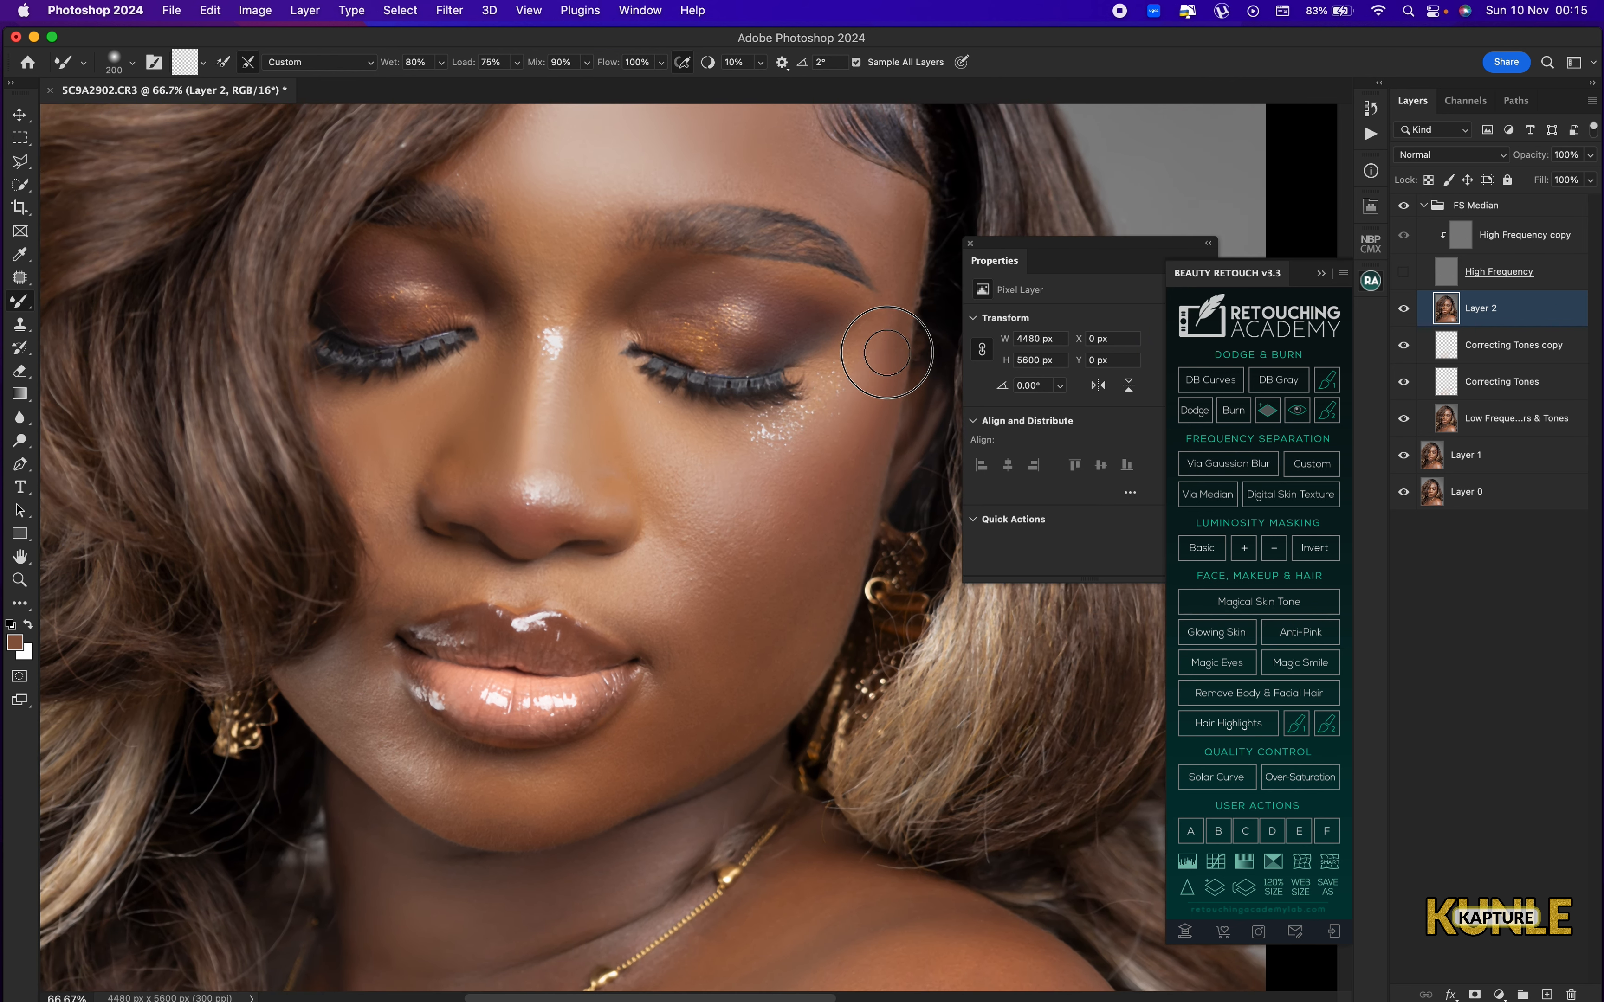
Blend the cheek on the earring side down to the corner of the mouth with a 300 to 400 px Mixer Brush.
{"action": "key", "text": "]"}
{"action": "key", "text": "]"}
{"action": "key", "text": "]"}
{"action": "left_click_drag", "start_coordinate": [787, 468], "coordinate": [817, 232]}
{"action": "key", "text": "["}
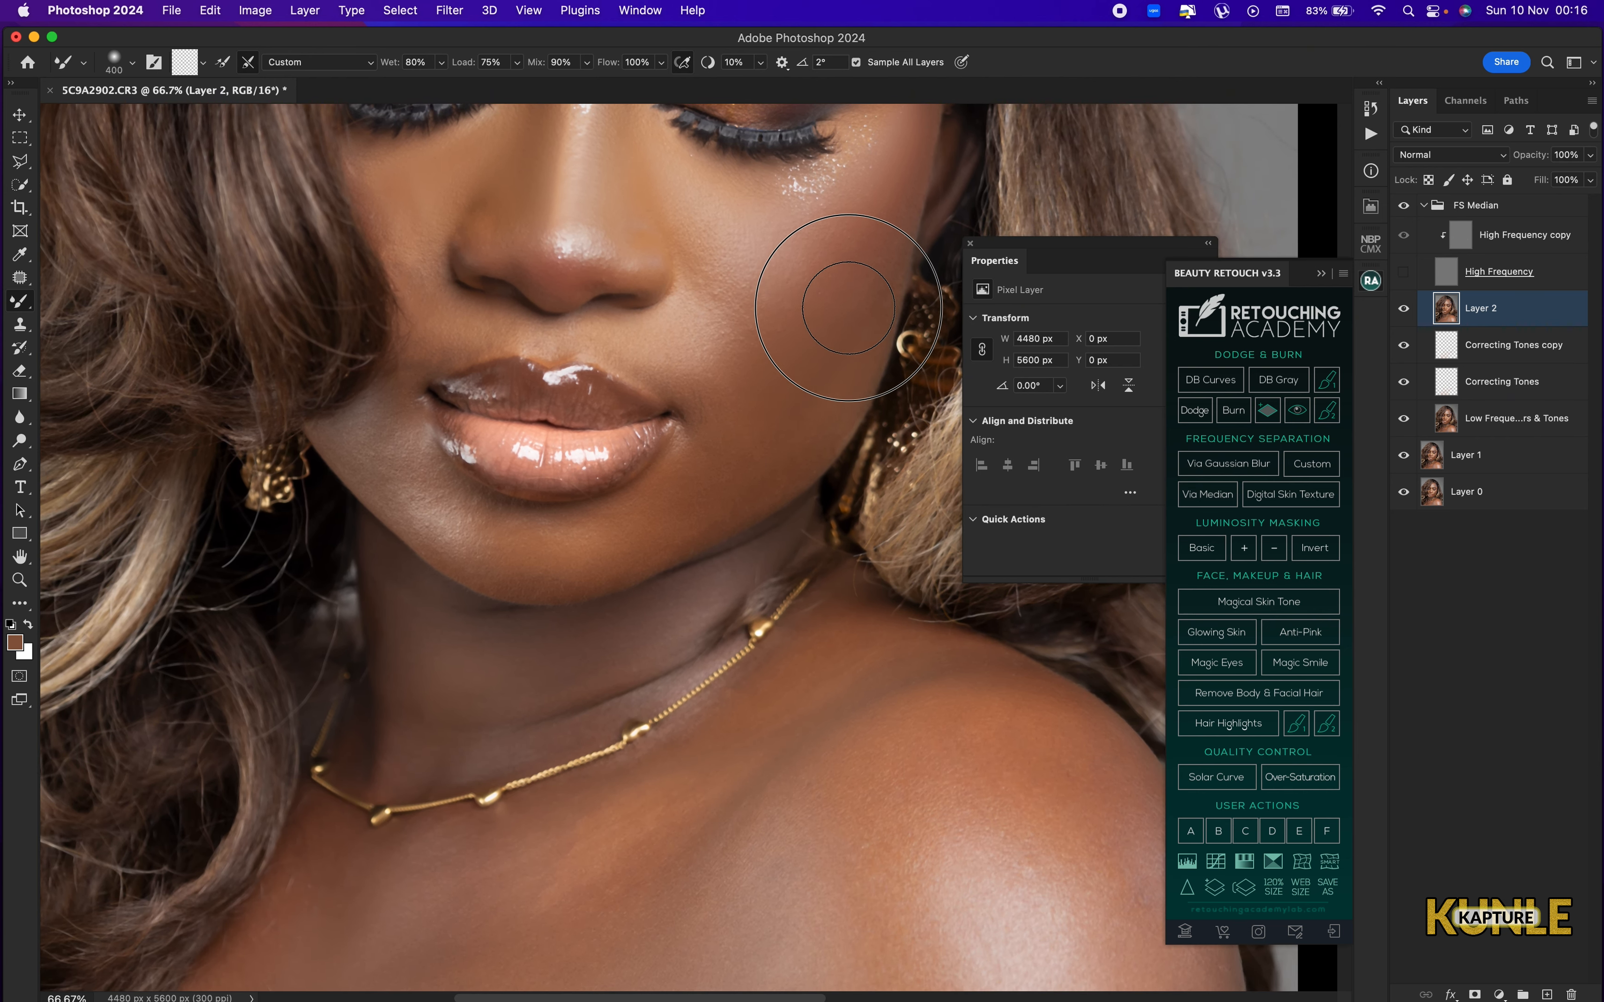
{"action": "mouse_move", "coordinate": [849, 307]}
{"action": "left_mouse_down"}
{"action": "mouse_move", "coordinate": [833, 350]}
{"action": "mouse_move", "coordinate": [790, 350]}
{"action": "left_mouse_up"}
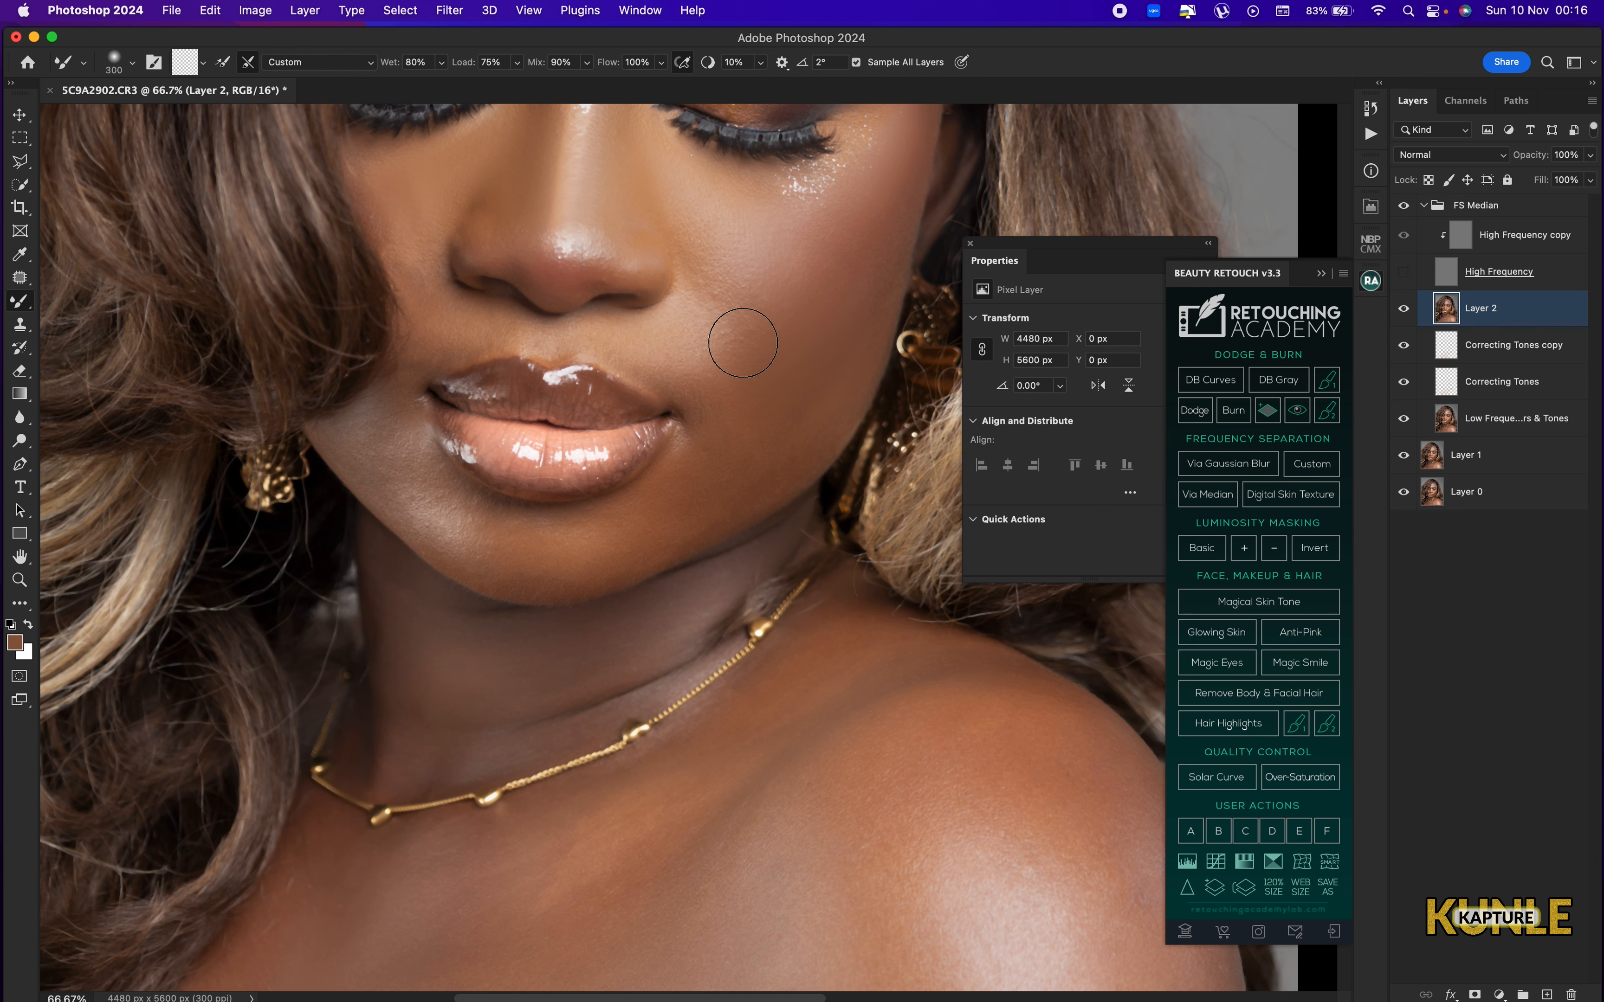
{"action": "left_click_drag", "start_coordinate": [715, 376], "coordinate": [726, 441]}
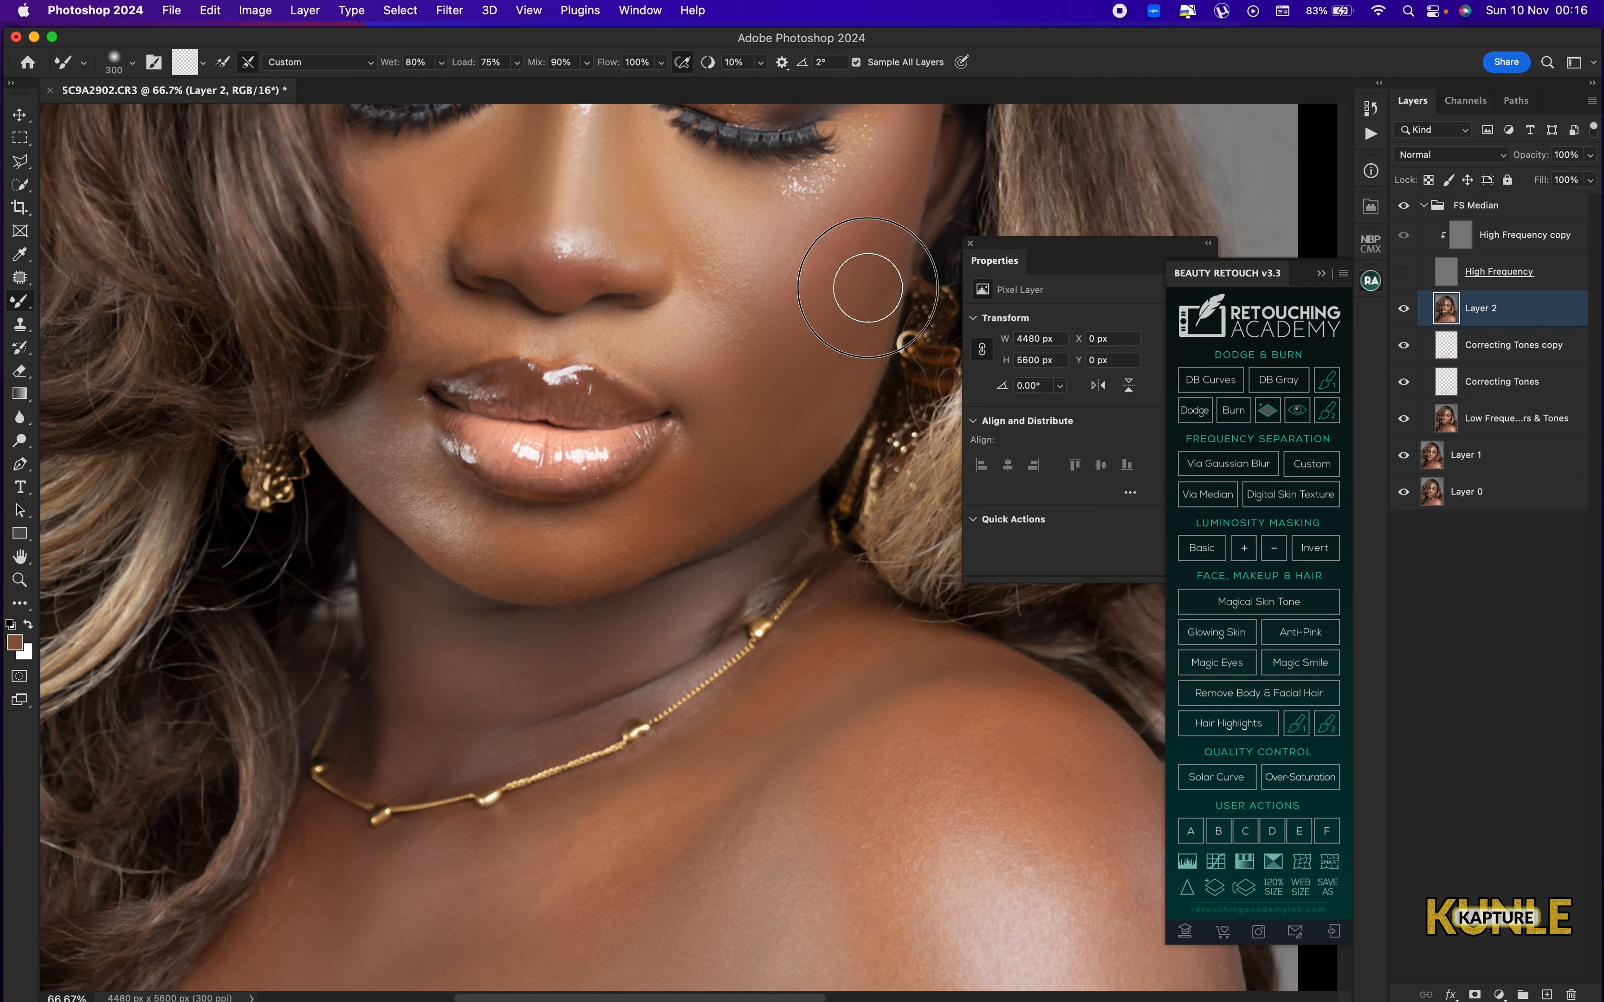
Smooth the outer cheek, jaw and the area below the mouth corner with the Mixer Brush.
{"action": "key", "text": "bracketright"}
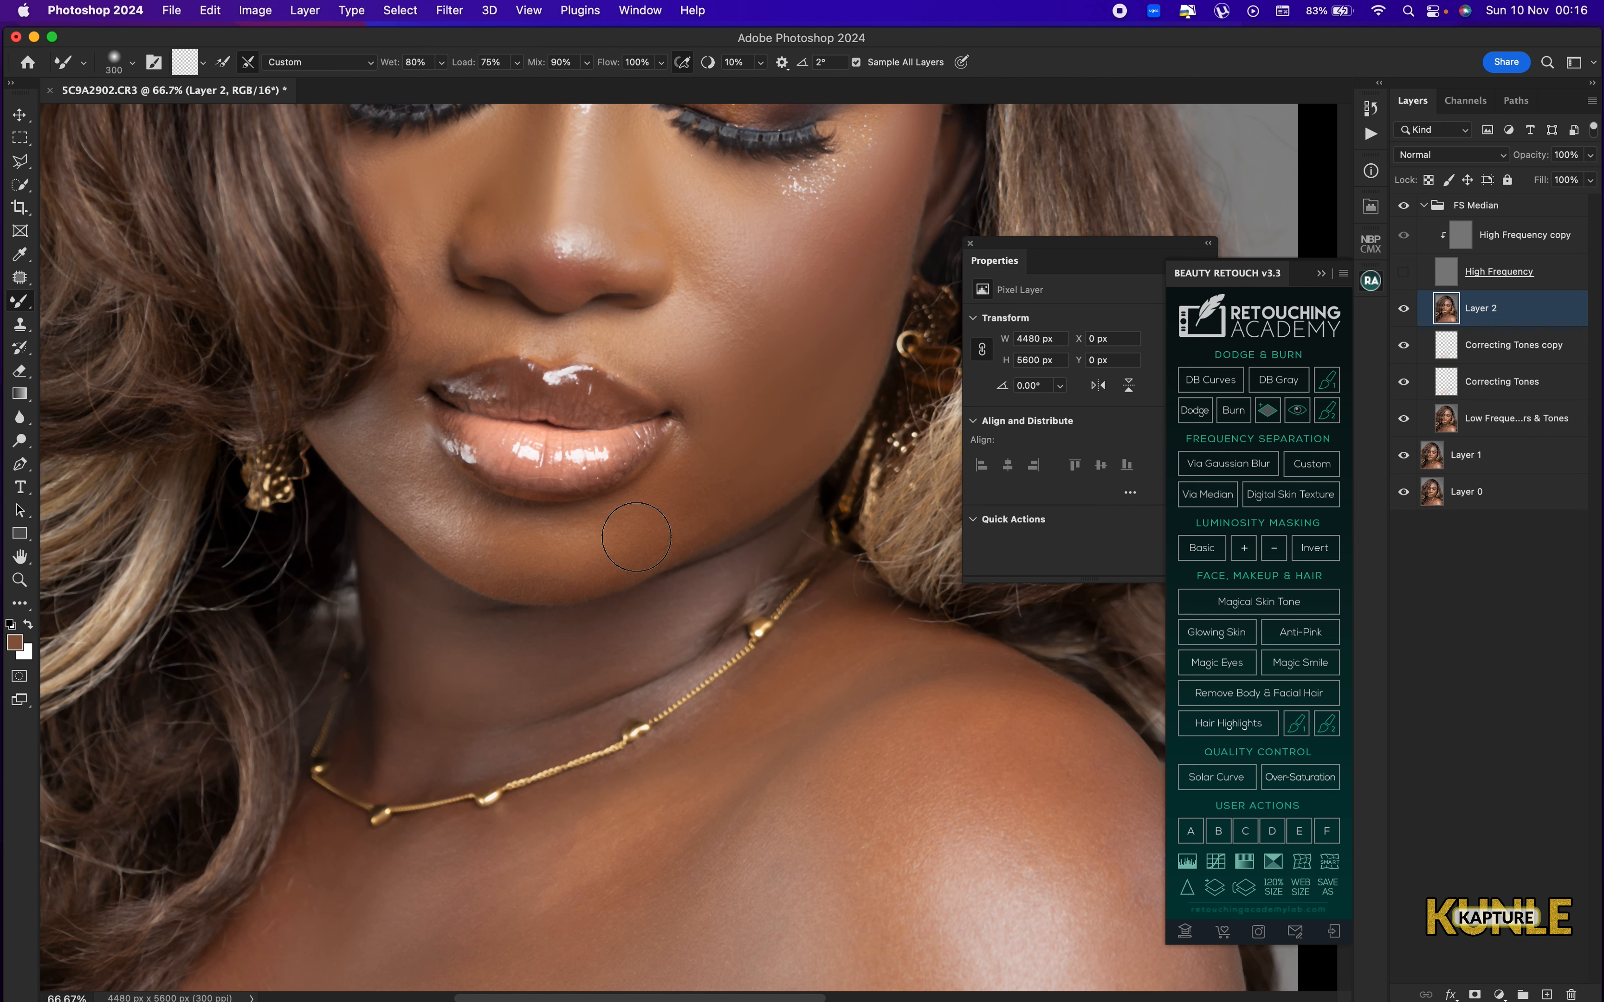
{"action": "key", "text": "bracketright"}
{"action": "left_click_drag", "start_coordinate": [698, 483], "coordinate": [687, 522]}
{"action": "key", "text": "bracketleft"}
{"action": "key", "text": "bracketleft"}
Blend the cheek beside the hair and the skin between the eyebrows with a 200 to 300 px Mixer Brush.
{"action": "scroll", "coordinate": [398, 489], "scroll_direction": "up", "scroll_amount": 5}
{"action": "scroll", "coordinate": [398, 489], "scroll_direction": "left", "scroll_amount": 2}
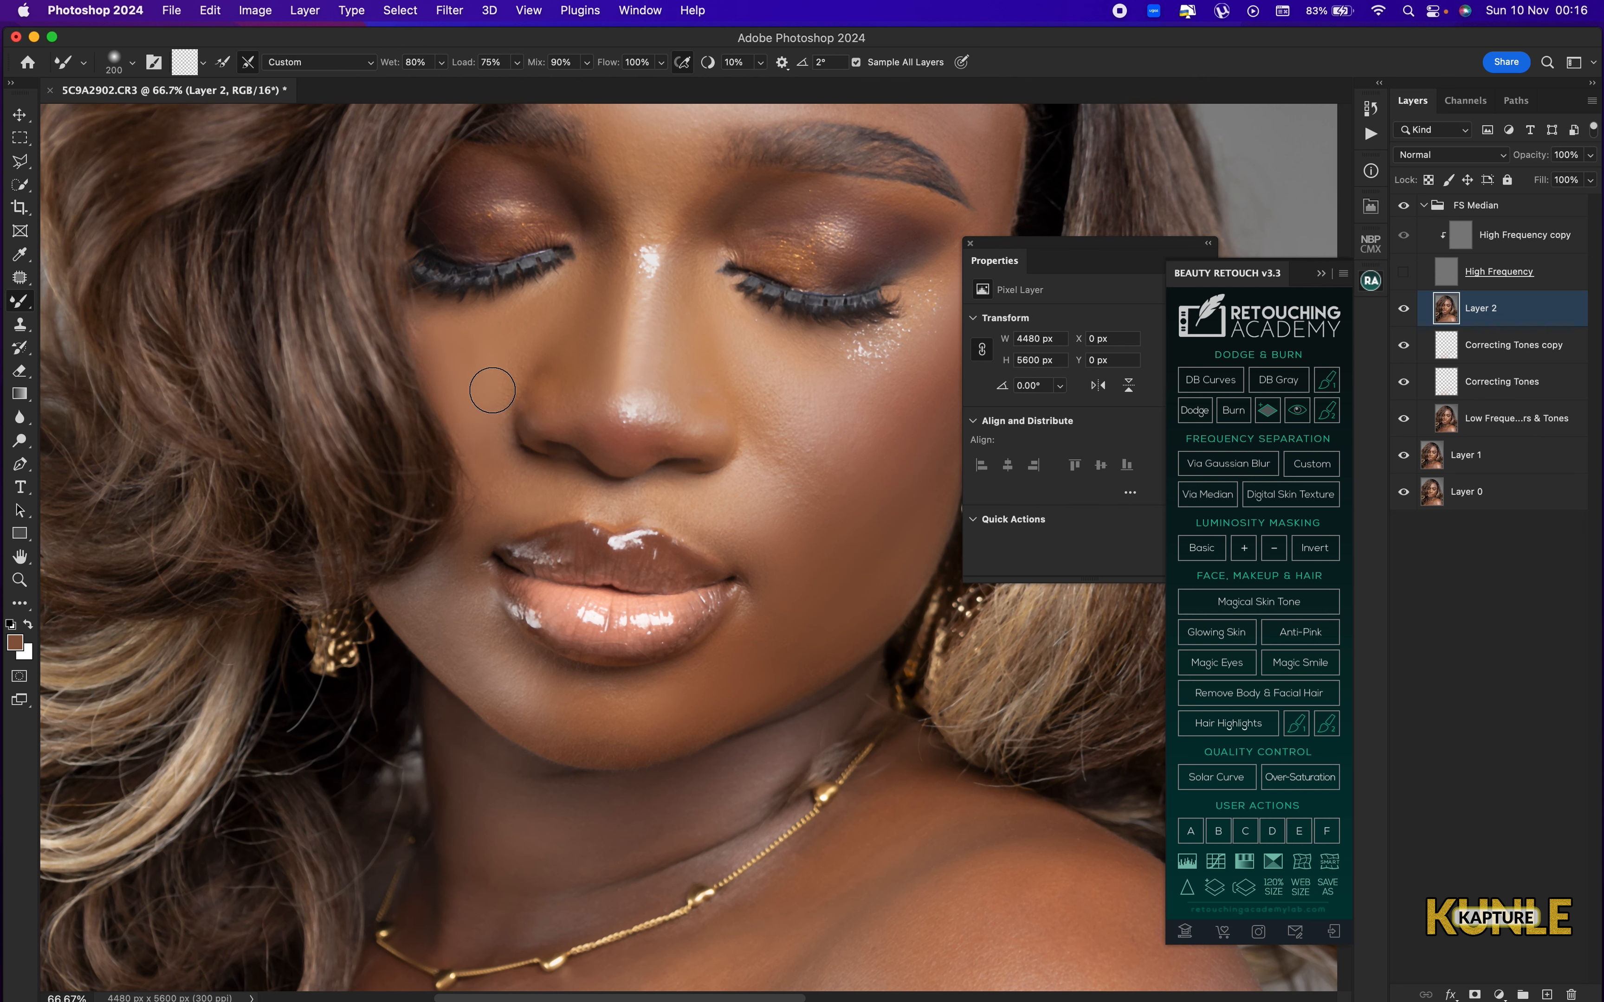
{"action": "key", "text": "bracketright"}
{"action": "left_click_drag", "start_coordinate": [647, 205], "coordinate": [631, 429]}
{"action": "key", "text": "bracketright"}
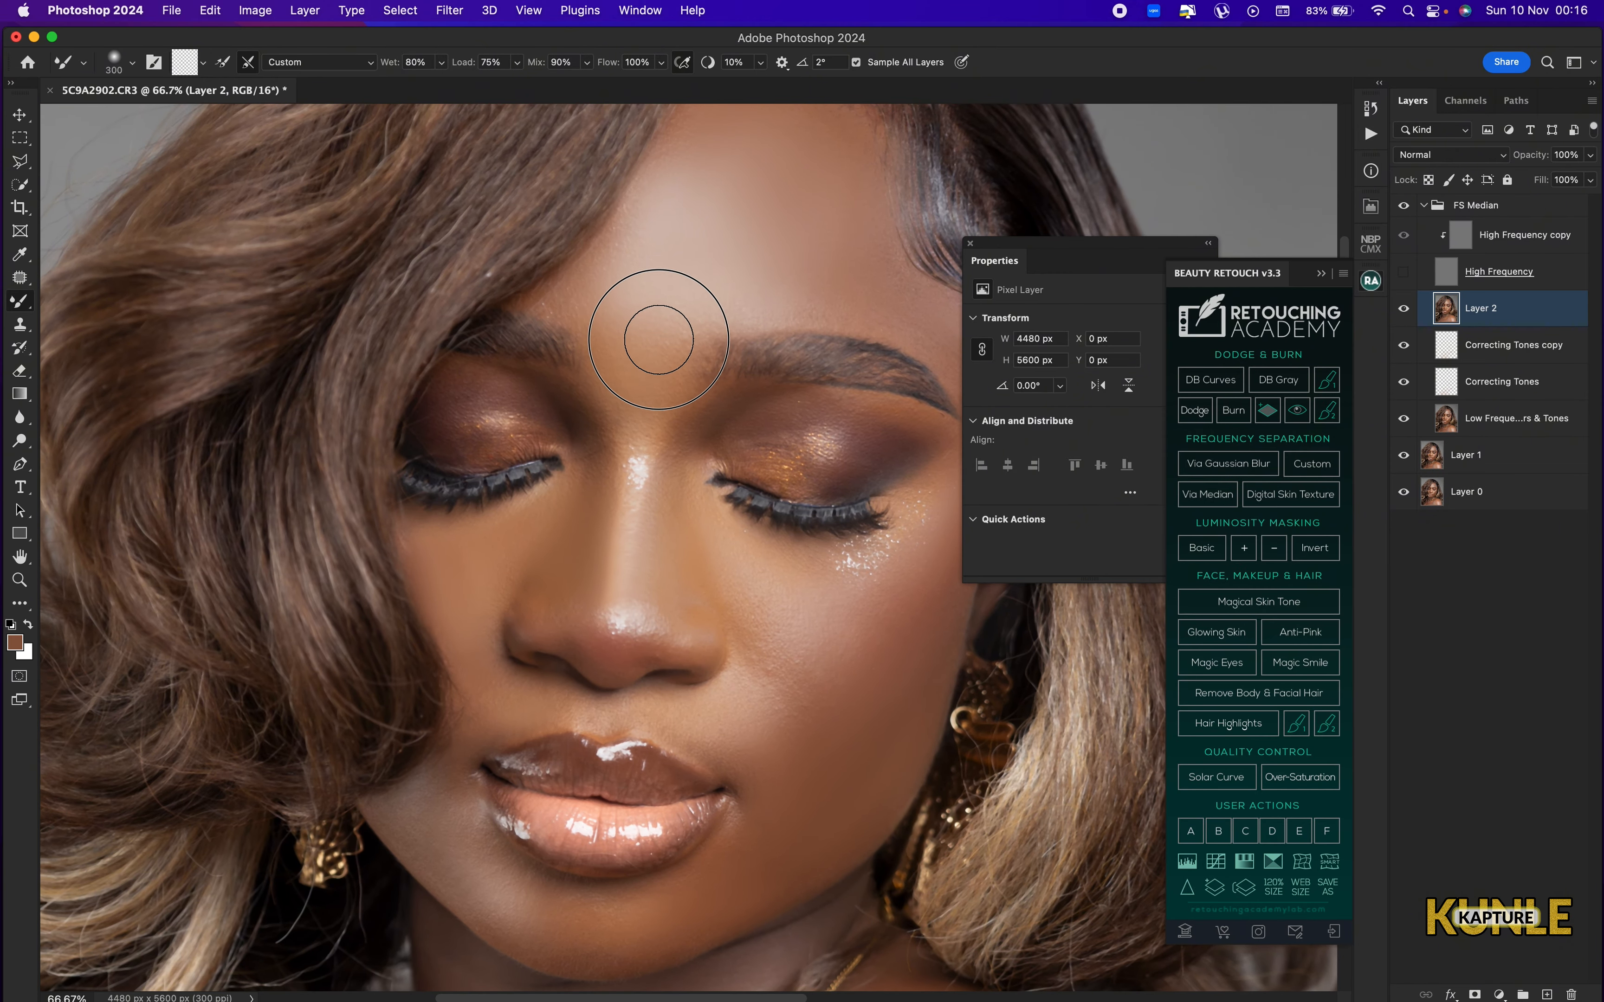
Blend the chin and the jawline below the lips with a 250 px Mixer Brush.
{"action": "left_click_drag", "start_coordinate": [597, 633], "coordinate": [667, 392]}
{"action": "left_click_drag", "start_coordinate": [585, 546], "coordinate": [638, 400]}
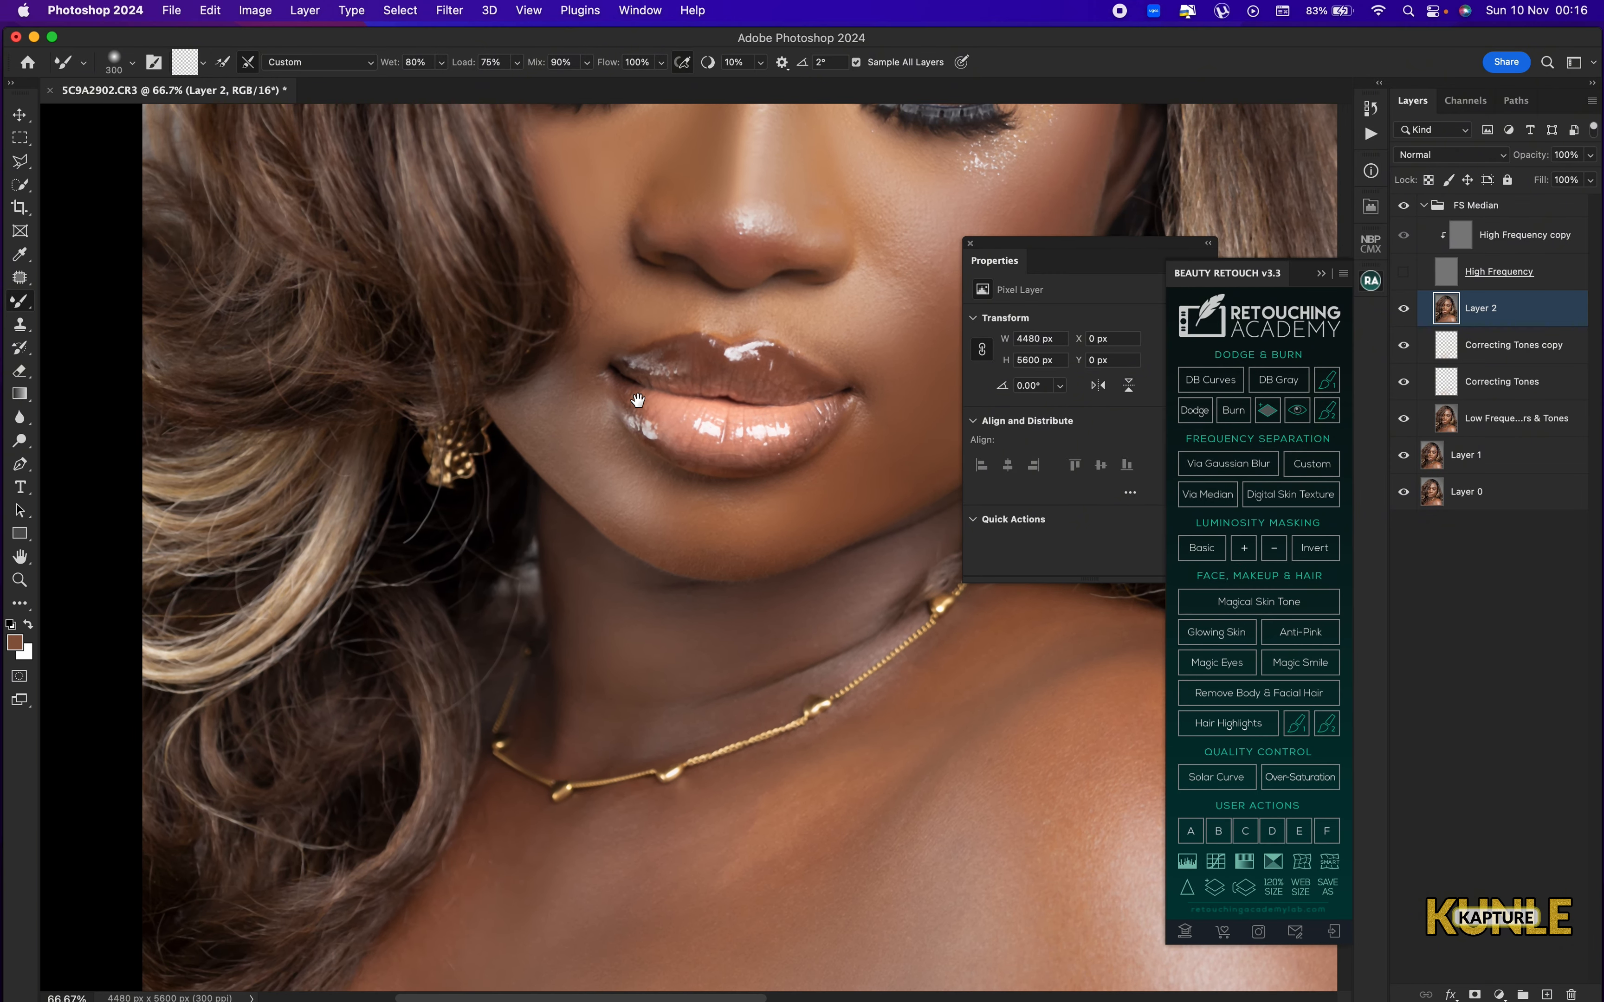
{"action": "key", "text": "bracketright"}
{"action": "left_click_drag", "start_coordinate": [725, 368], "coordinate": [625, 319]}
{"action": "key", "text": "bracketright"}
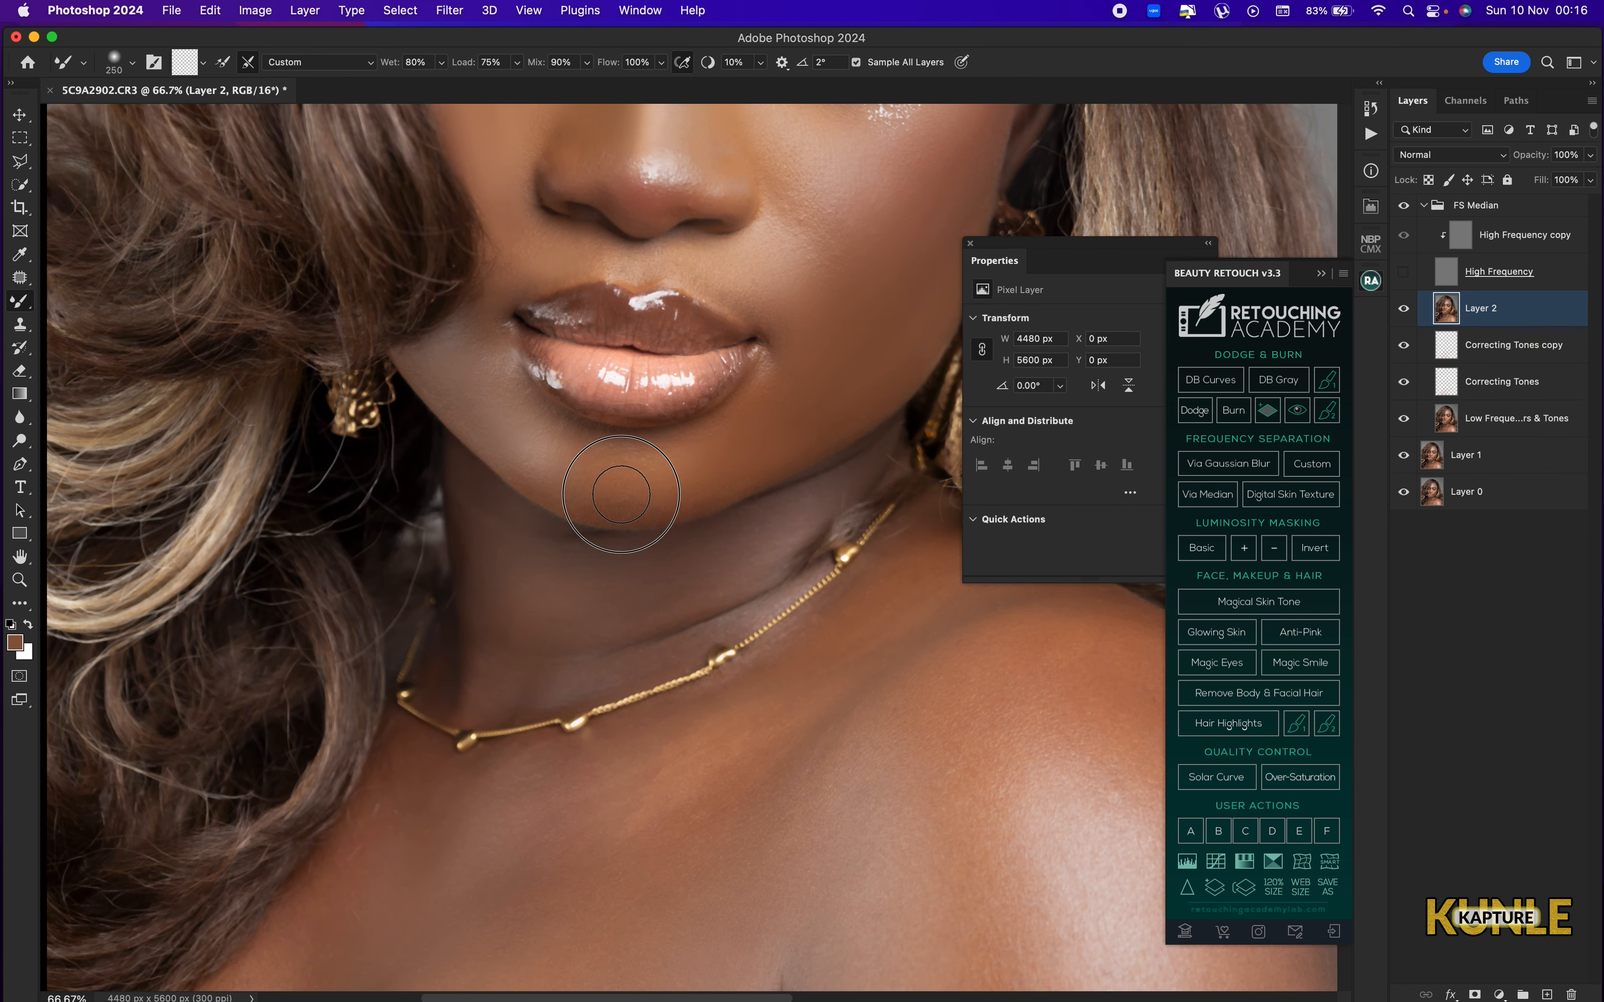
{"action": "left_click_drag", "start_coordinate": [621, 497], "coordinate": [587, 466]}
Blend the skin above the upper lip and the cheek beside the nostril with a 250 px Mixer Brush.
{"action": "left_click_drag", "start_coordinate": [766, 445], "coordinate": [711, 608]}
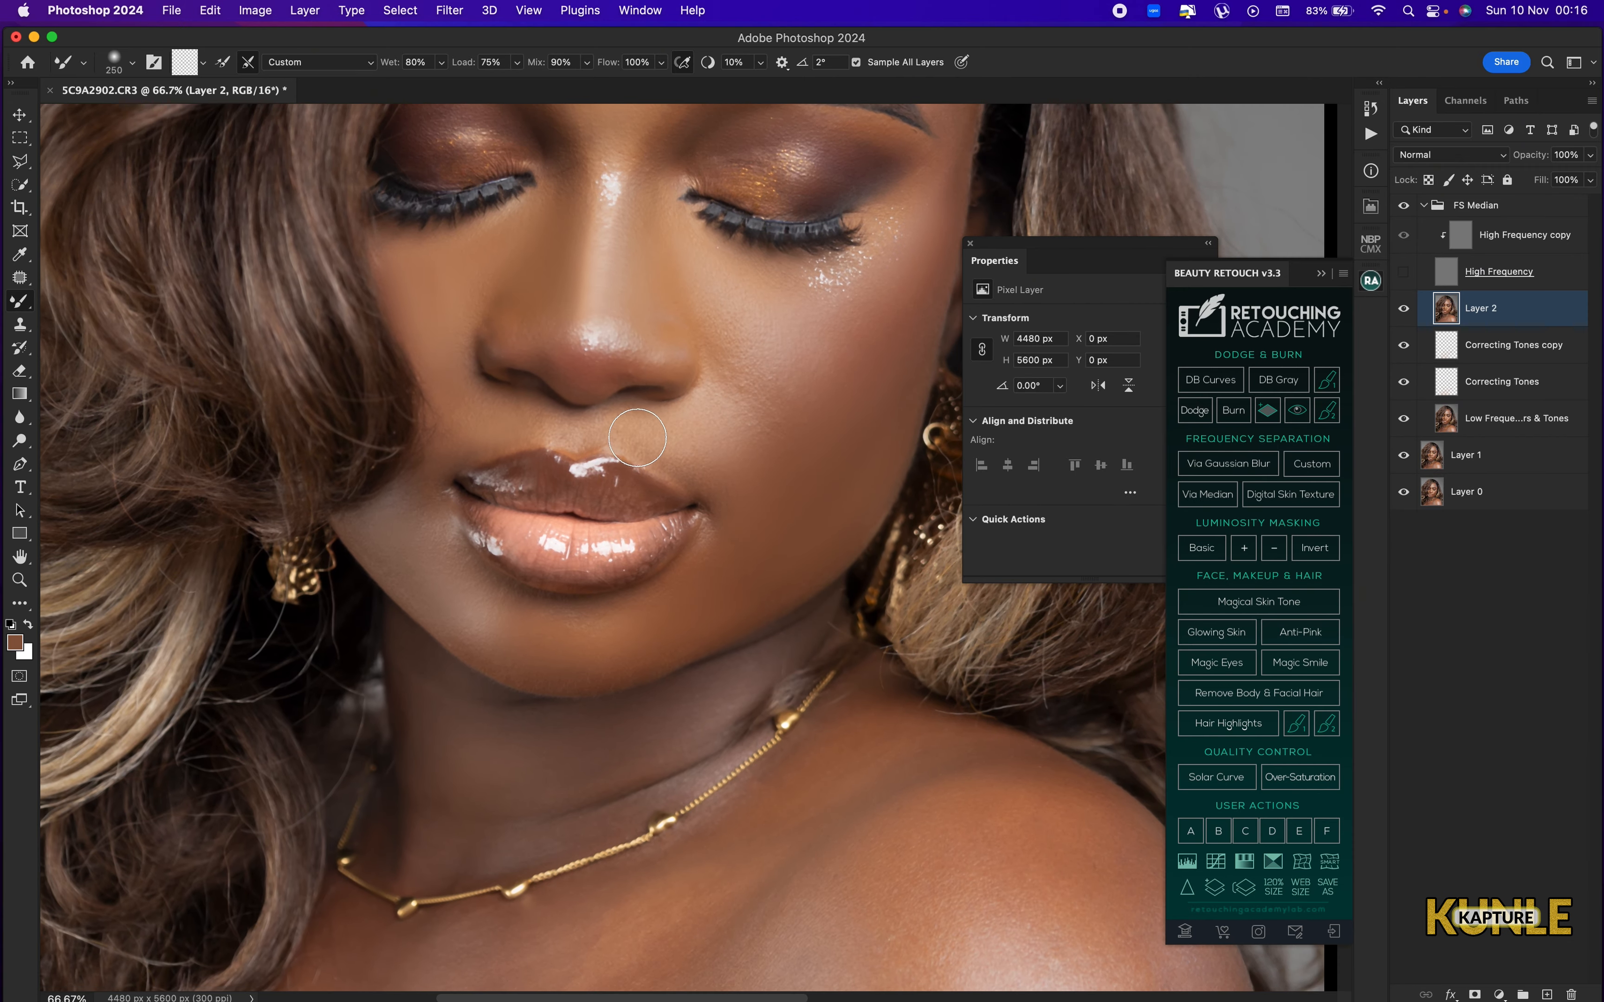
{"action": "key", "text": "bracketright"}
{"action": "key", "text": "bracketright"}
{"action": "key", "text": "bracketright"}
{"action": "key", "text": "bracketright"}
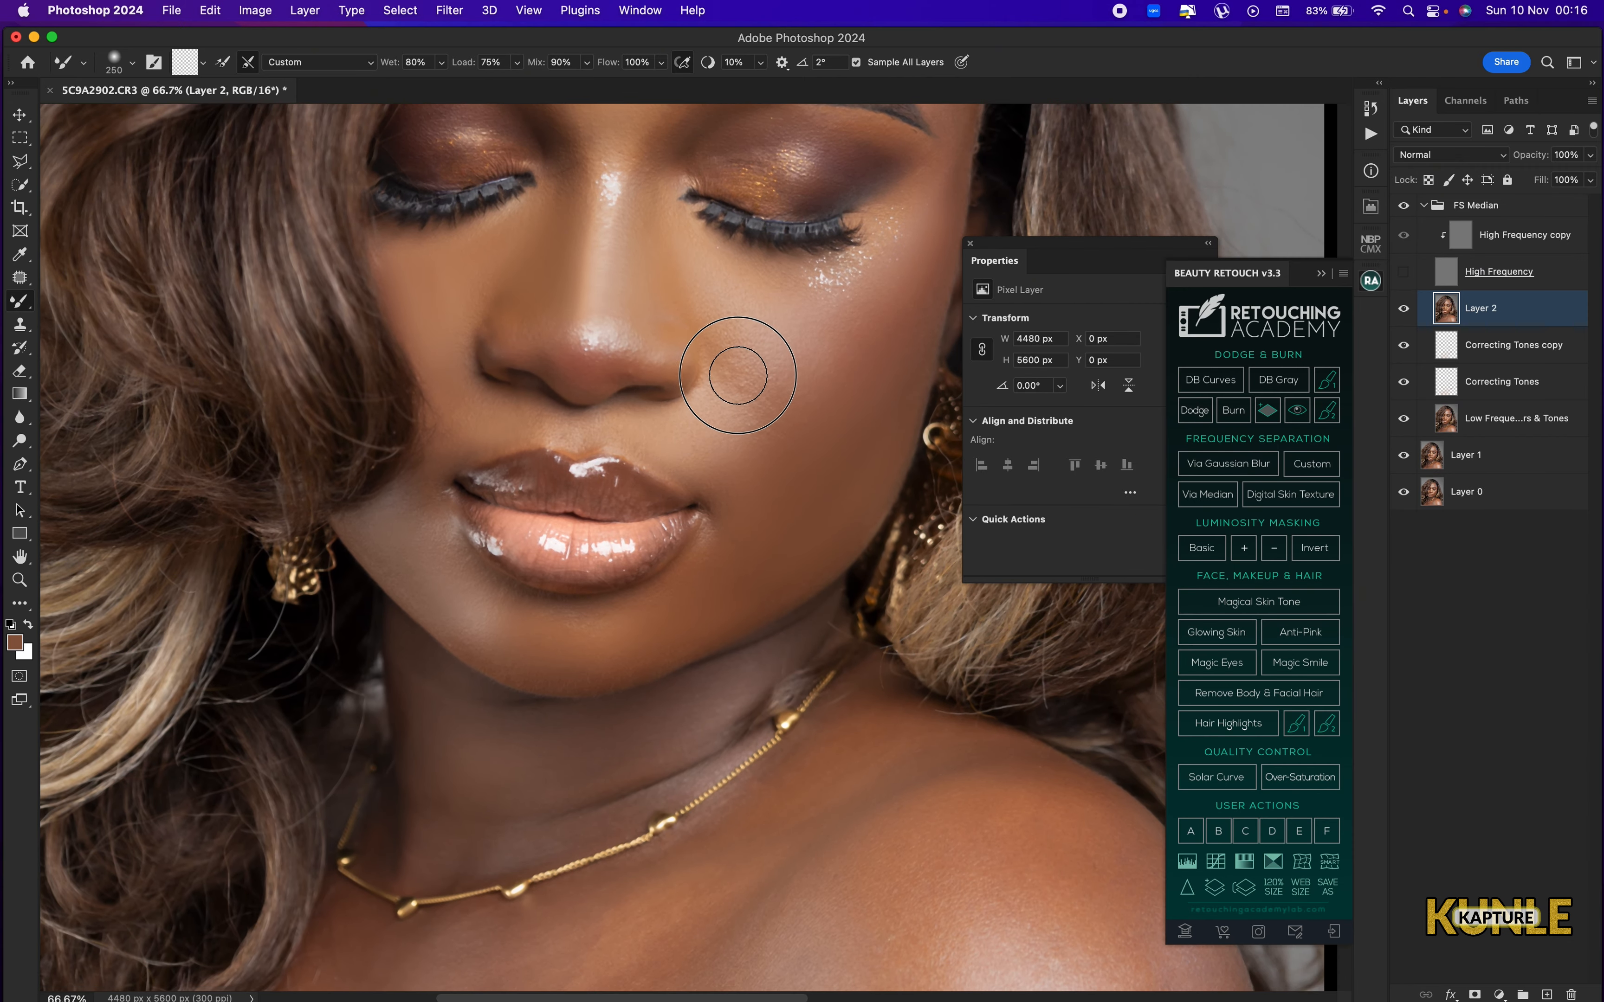
{"action": "key", "text": "bracketleft"}
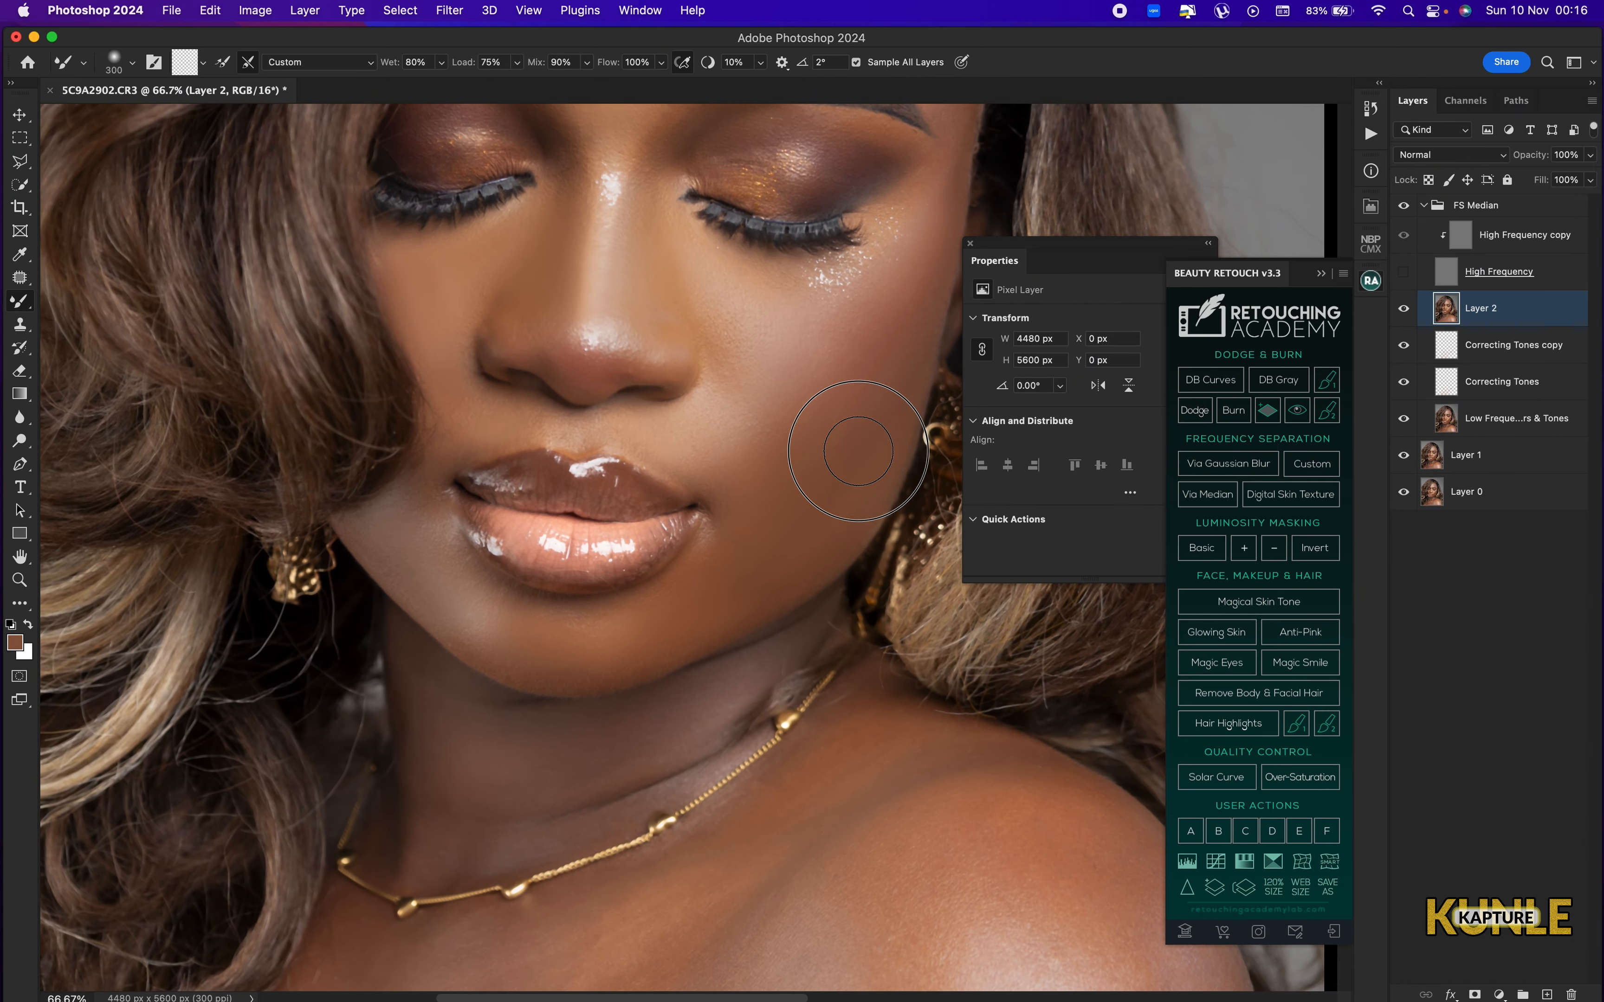
Blend the outer cheek from the jaw up to the area under the eye with a 250 to 300 px Mixer Brush.
{"action": "left_click_drag", "start_coordinate": [830, 502], "coordinate": [862, 451]}
{"action": "left_click_drag", "start_coordinate": [900, 373], "coordinate": [927, 309]}
{"action": "mouse_move", "coordinate": [918, 303]}
{"action": "left_mouse_down"}
{"action": "mouse_move", "coordinate": [886, 325]}
{"action": "mouse_move", "coordinate": [897, 308]}
{"action": "left_mouse_up"}
{"action": "key", "text": "bracketleft"}
{"action": "key", "text": "bracketleft"}
{"action": "key", "text": "bracketleft"}
{"action": "key", "text": "bracketright"}
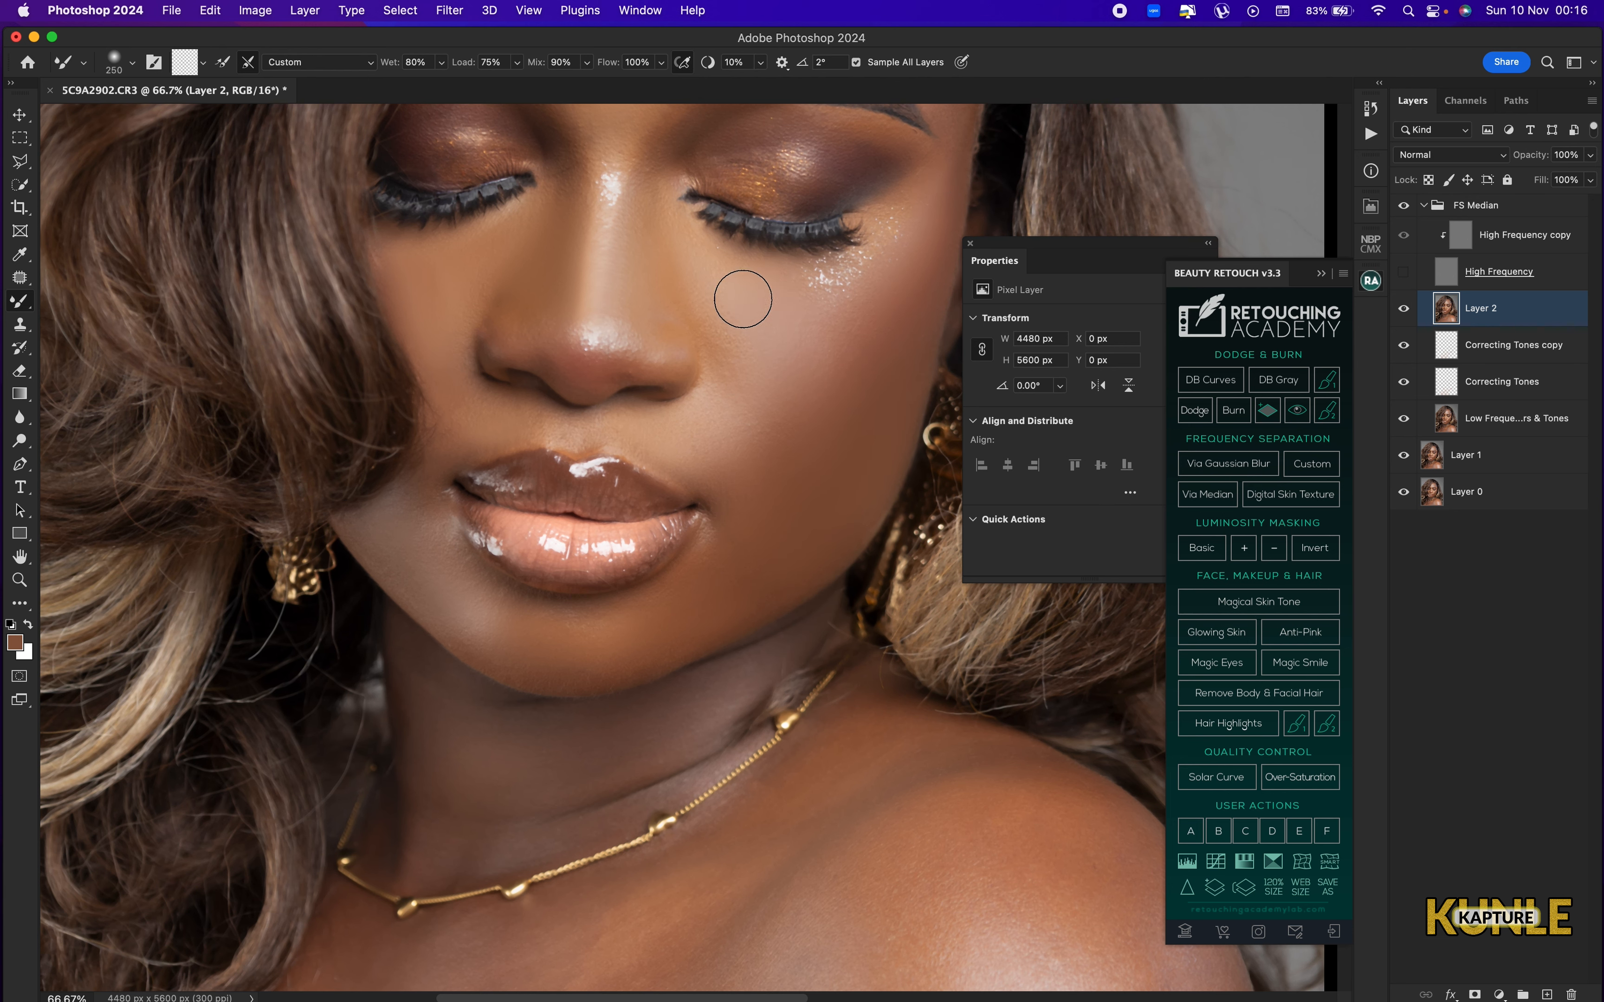
Smooth the highlight on the nose bridge and up between the eyebrows with a 250 px Mixer Brush.
{"action": "mouse_move", "coordinate": [554, 261]}
{"action": "left_mouse_down"}
{"action": "mouse_move", "coordinate": [638, 479]}
{"action": "mouse_move", "coordinate": [672, 495]}
{"action": "mouse_move", "coordinate": [616, 504]}
{"action": "mouse_move", "coordinate": [665, 508]}
{"action": "mouse_move", "coordinate": [658, 550]}
{"action": "mouse_move", "coordinate": [742, 564]}
{"action": "mouse_move", "coordinate": [784, 547]}
{"action": "left_mouse_up"}
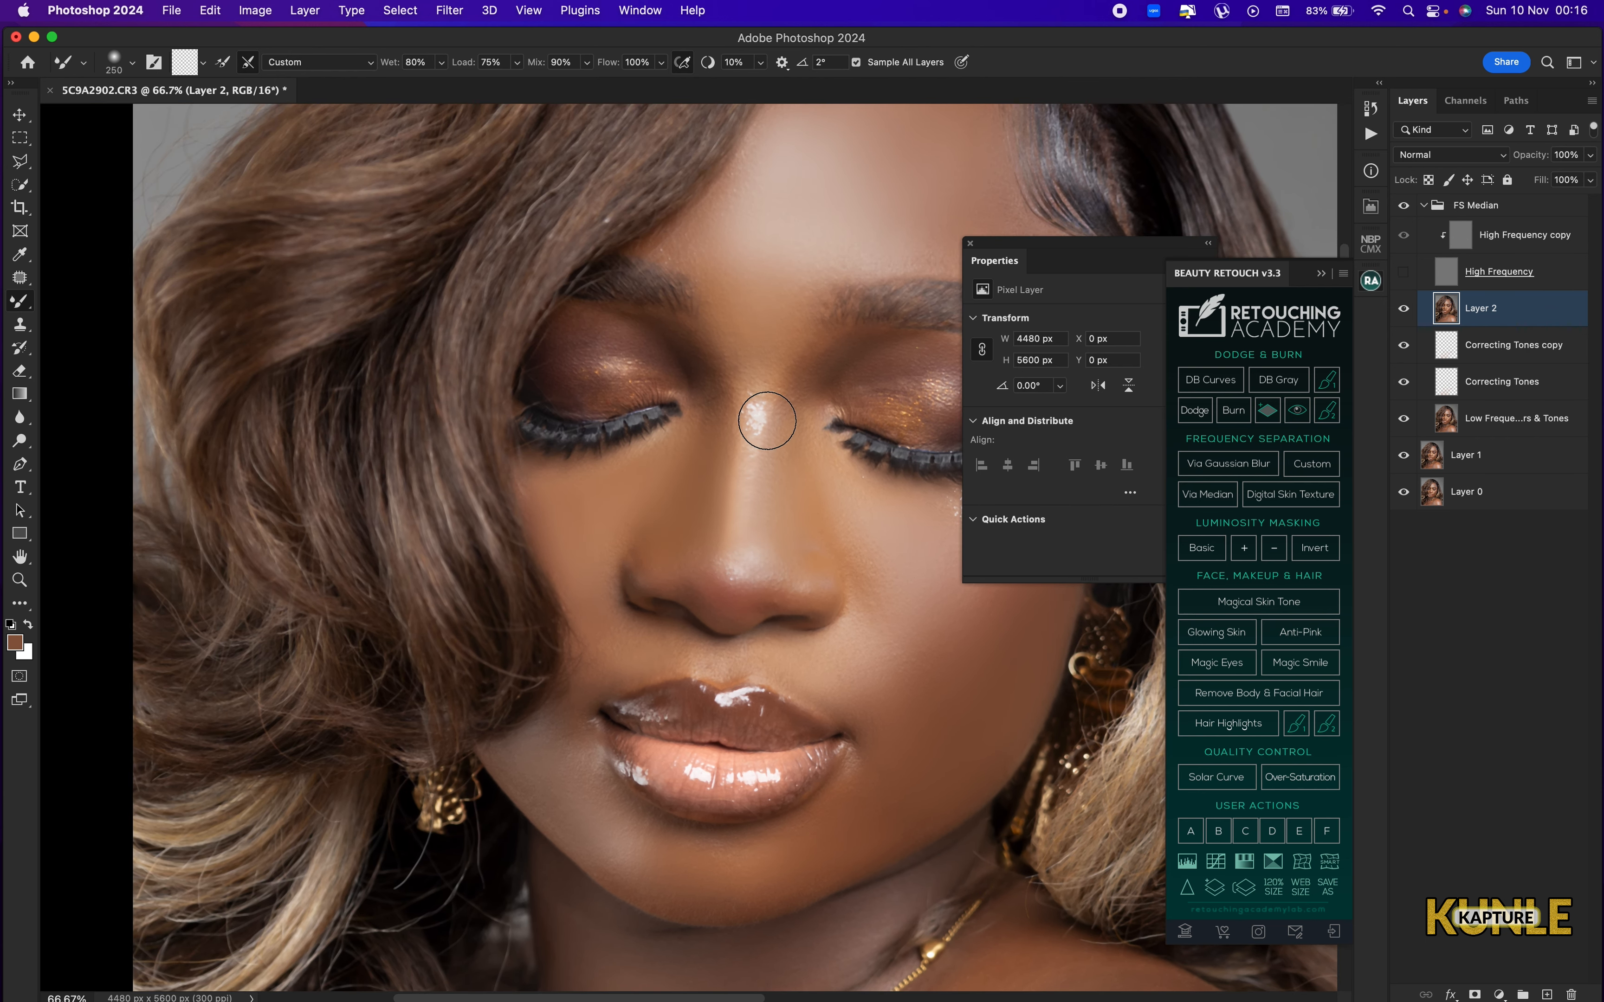
{"action": "mouse_move", "coordinate": [769, 414]}
{"action": "left_mouse_down"}
{"action": "mouse_move", "coordinate": [758, 378]}
{"action": "mouse_move", "coordinate": [727, 416]}
{"action": "mouse_move", "coordinate": [724, 397]}
{"action": "mouse_move", "coordinate": [761, 360]}
{"action": "left_mouse_up"}
{"action": "mouse_move", "coordinate": [764, 267]}
{"action": "left_mouse_down"}
{"action": "mouse_move", "coordinate": [730, 444]}
{"action": "mouse_move", "coordinate": [679, 437]}
{"action": "left_mouse_up"}
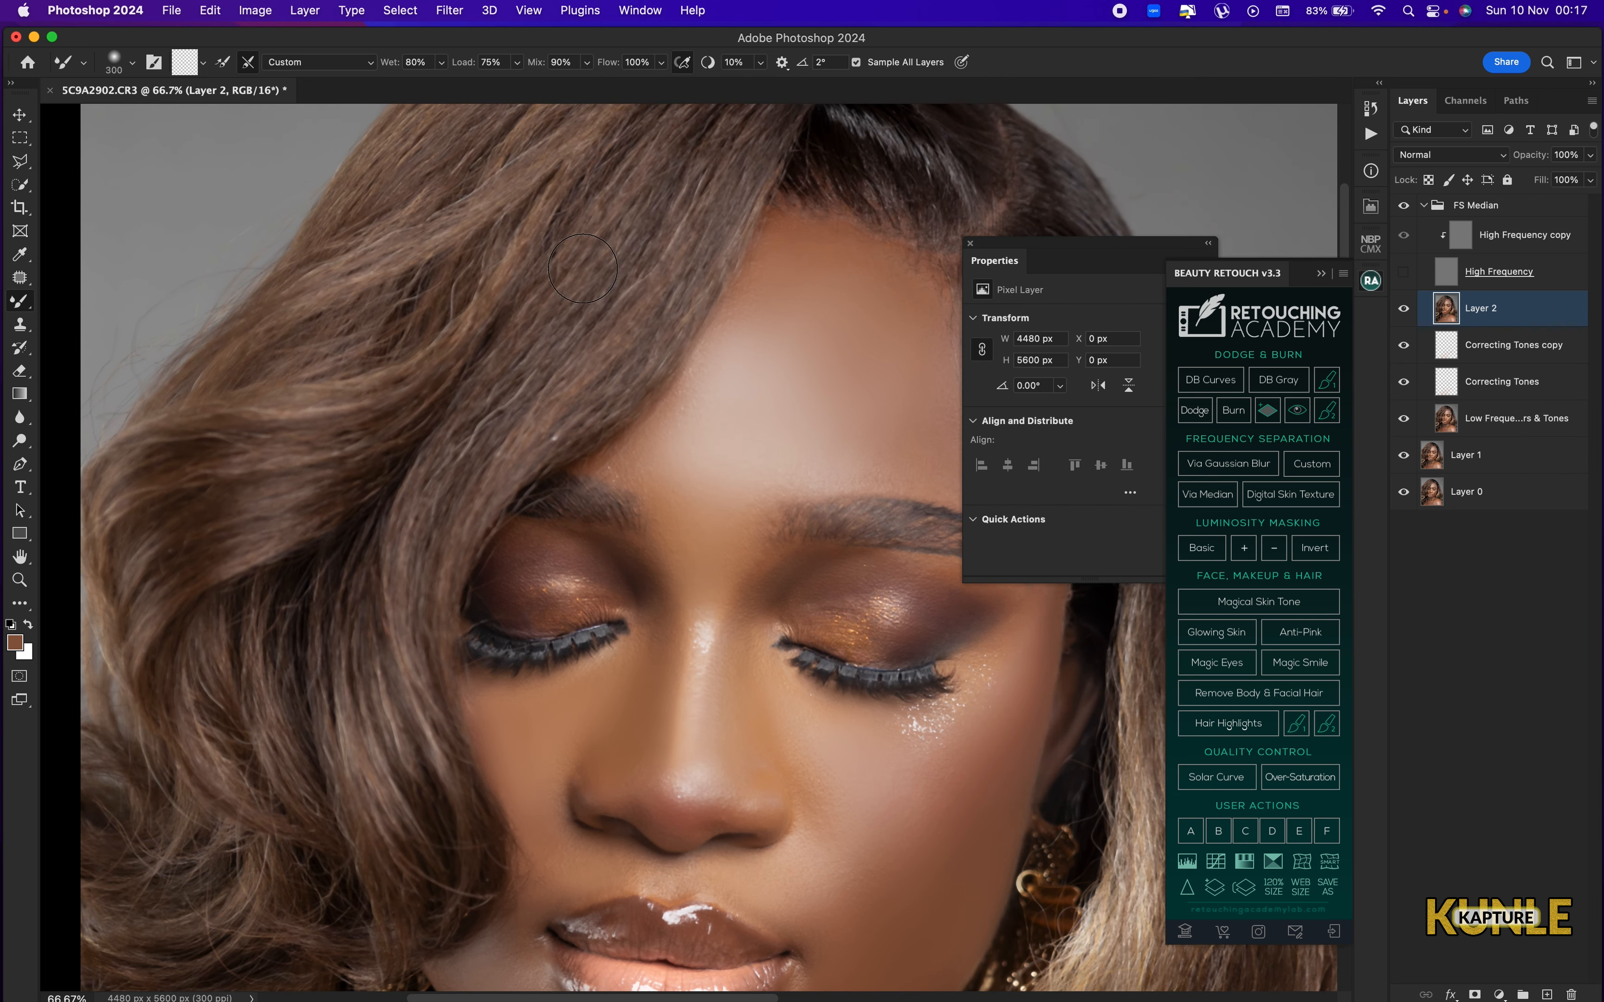
Blend the neck skin above the necklace with a 300 px Mixer Brush.
{"action": "key", "text": "super+0"}
{"action": "key", "text": "super+plus"}
{"action": "mouse_move", "coordinate": [580, 748]}
{"action": "left_mouse_down"}
{"action": "mouse_move", "coordinate": [635, 413]}
{"action": "mouse_move", "coordinate": [627, 351]}
{"action": "left_mouse_up"}
{"action": "key", "text": "]"}
{"action": "key", "text": "["}
{"action": "key", "text": "["}
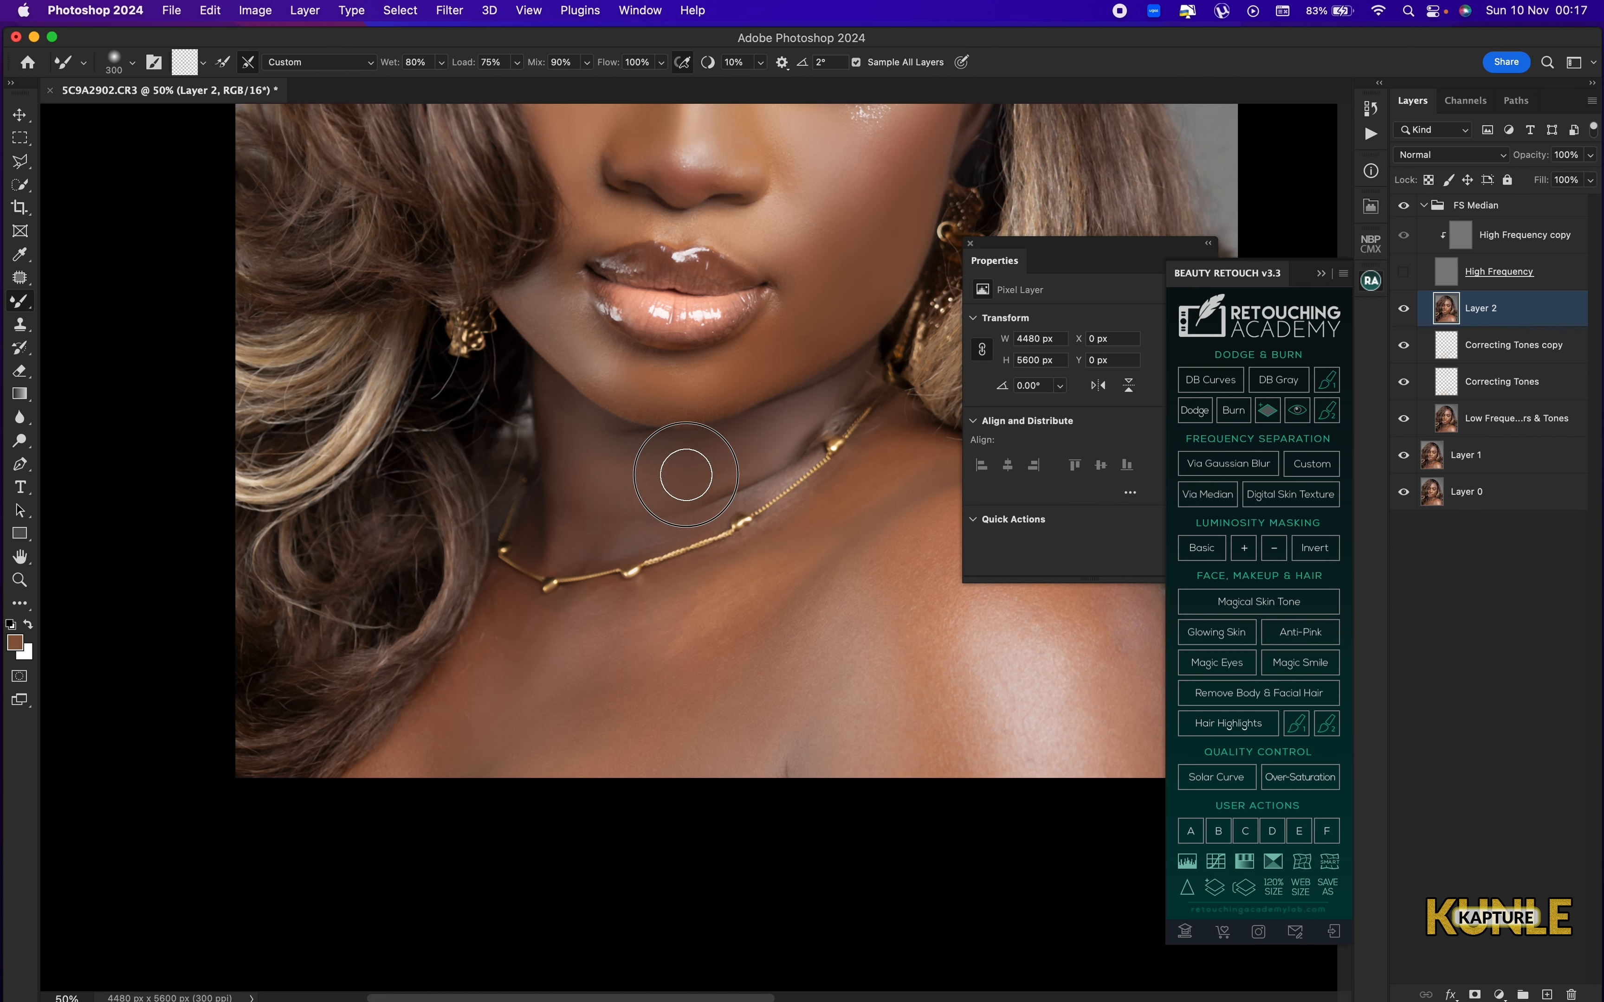
{"action": "left_click_drag", "start_coordinate": [686, 475], "coordinate": [604, 488]}
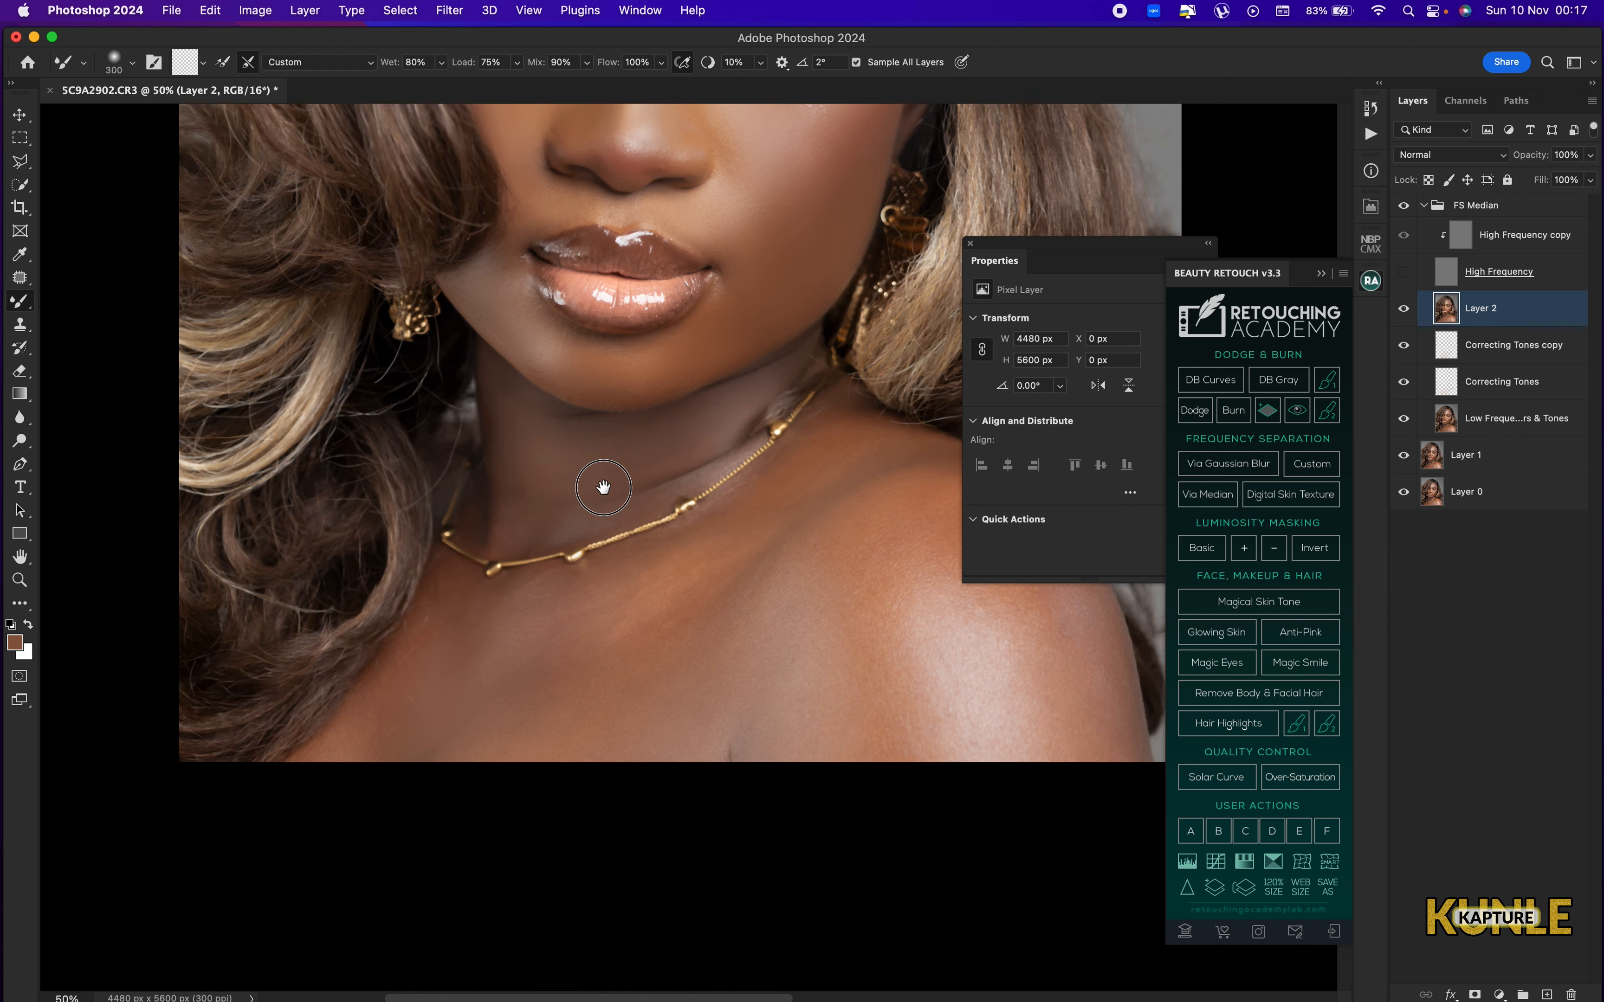
Blend the chest skin below the necklace near the hair with a Mixer Brush of up to 600 px.
{"action": "mouse_move", "coordinate": [569, 687]}
{"action": "left_mouse_down"}
{"action": "mouse_move", "coordinate": [623, 426]}
{"action": "mouse_move", "coordinate": [678, 475]}
{"action": "left_mouse_up"}
{"action": "key", "text": "]"}
{"action": "key", "text": "]"}
{"action": "key", "text": "]"}
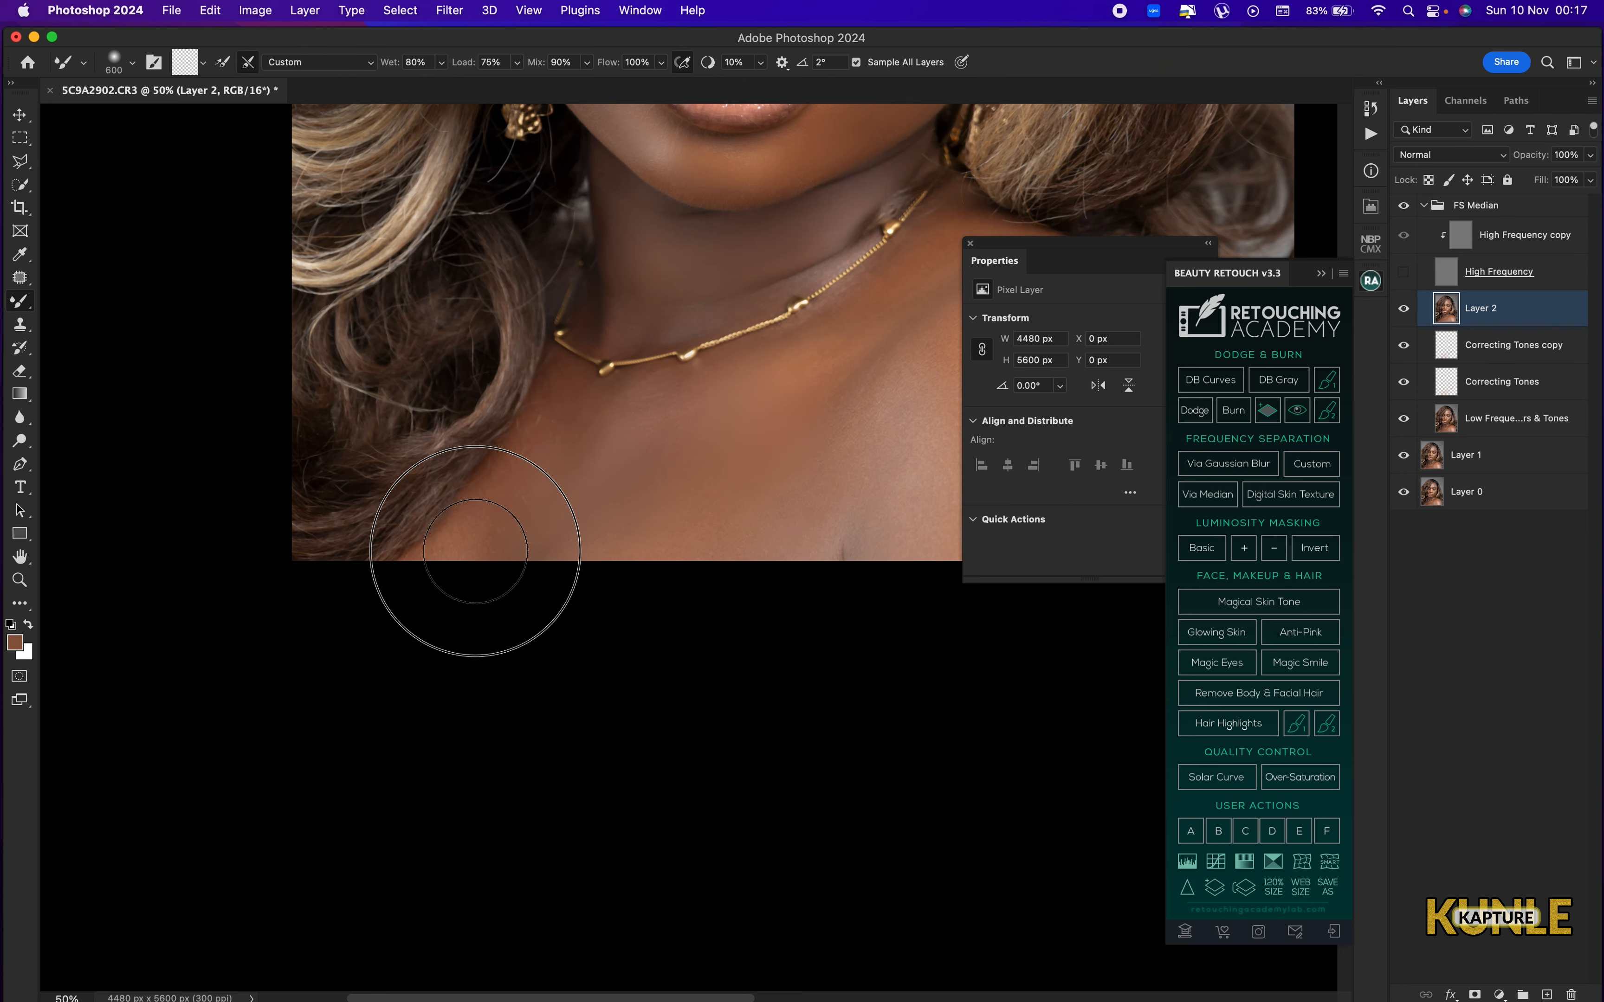
{"action": "key", "text": "["}
{"action": "left_click_drag", "start_coordinate": [579, 572], "coordinate": [561, 547]}
Blend the middle of the chest toward the shoulder with the Mixer Brush at 300 to 600 px.
{"action": "mouse_move", "coordinate": [853, 430]}
{"action": "left_mouse_down"}
{"action": "mouse_move", "coordinate": [550, 543]}
{"action": "mouse_move", "coordinate": [607, 522]}
{"action": "left_mouse_up"}
{"action": "key", "text": "["}
{"action": "key", "text": "["}
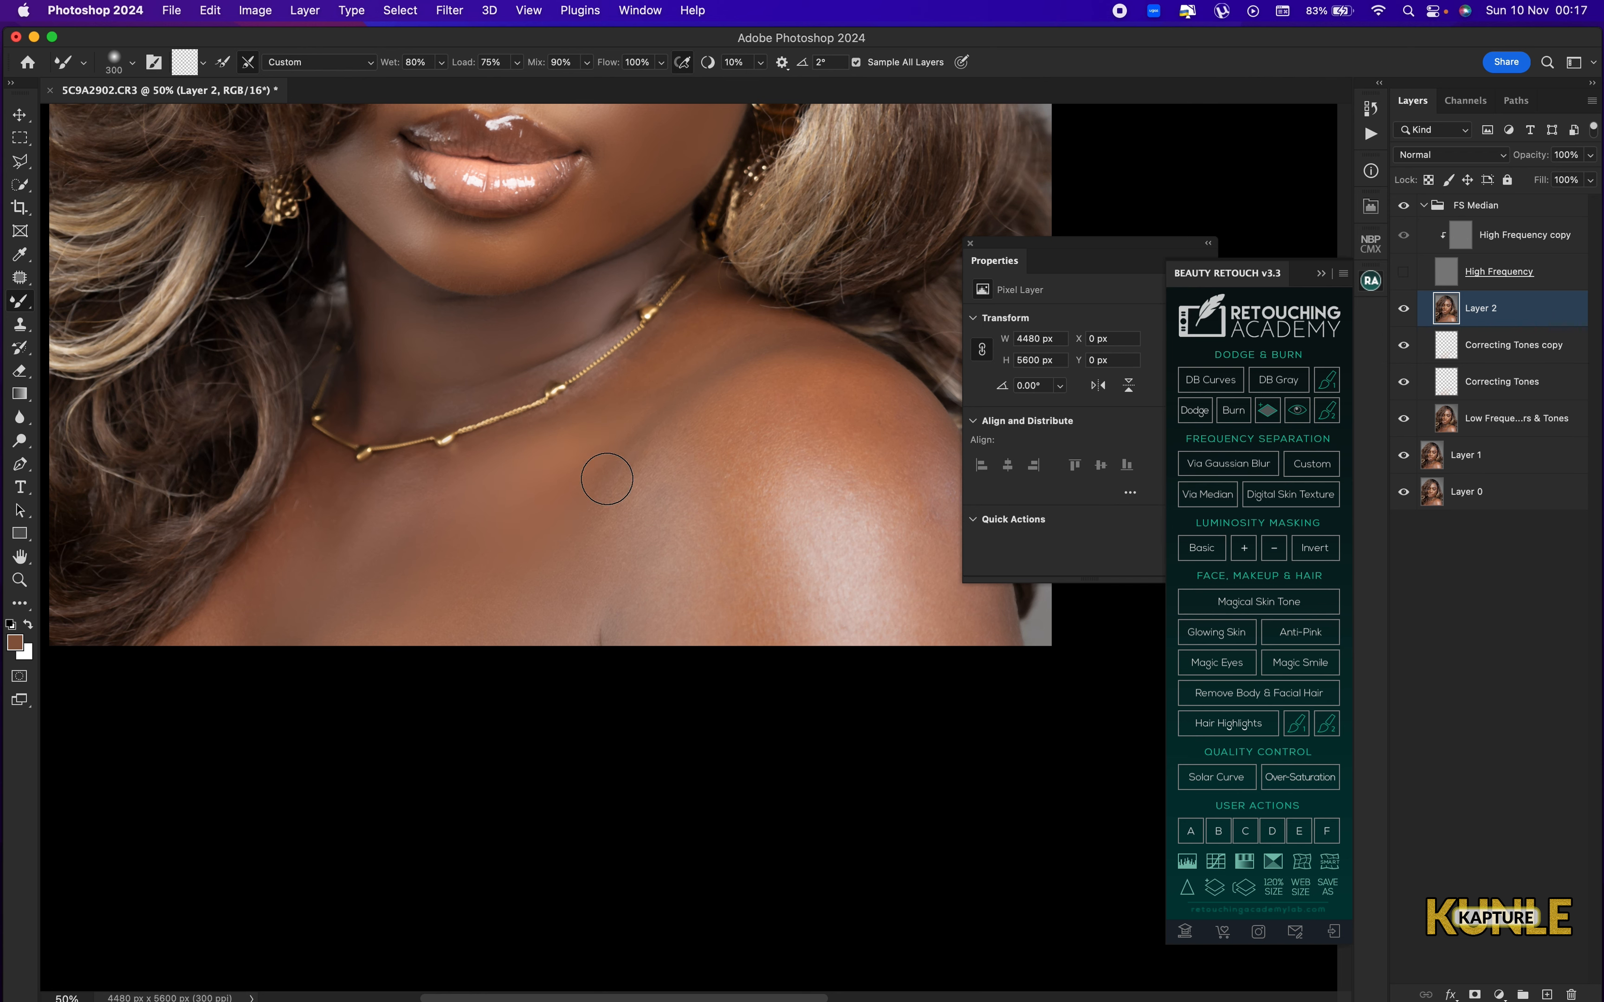
{"action": "left_click_drag", "start_coordinate": [596, 638], "coordinate": [660, 580]}
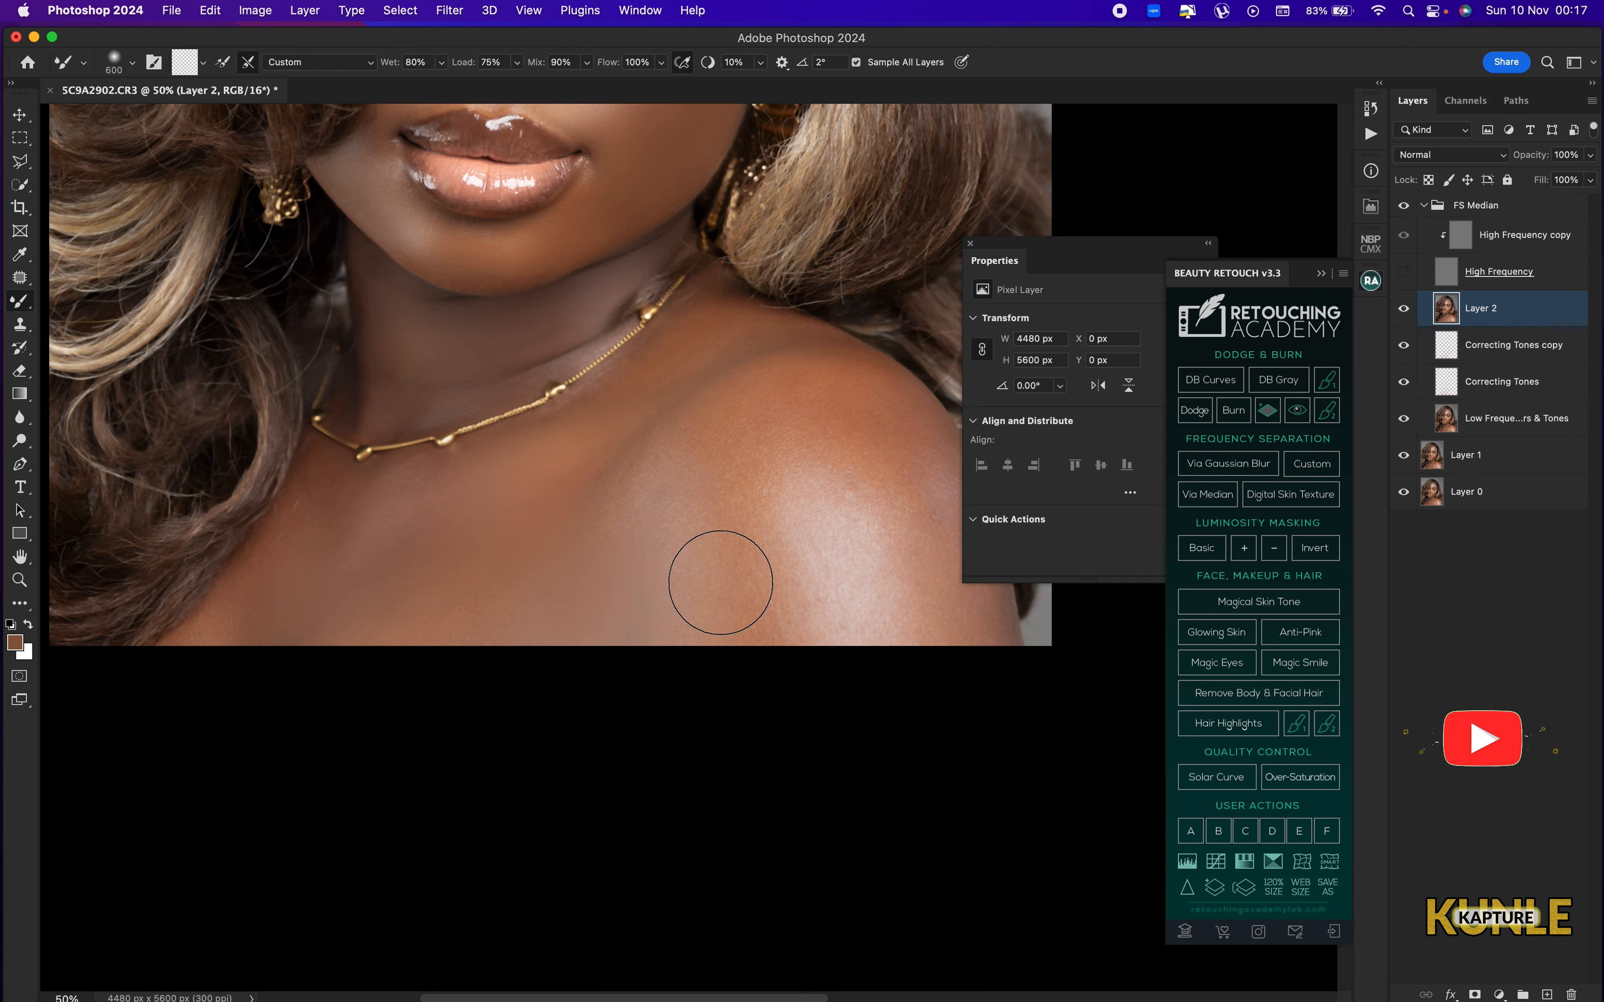
{"action": "left_click_drag", "start_coordinate": [721, 647], "coordinate": [755, 583]}
{"action": "key", "text": "["}
{"action": "key", "text": "["}
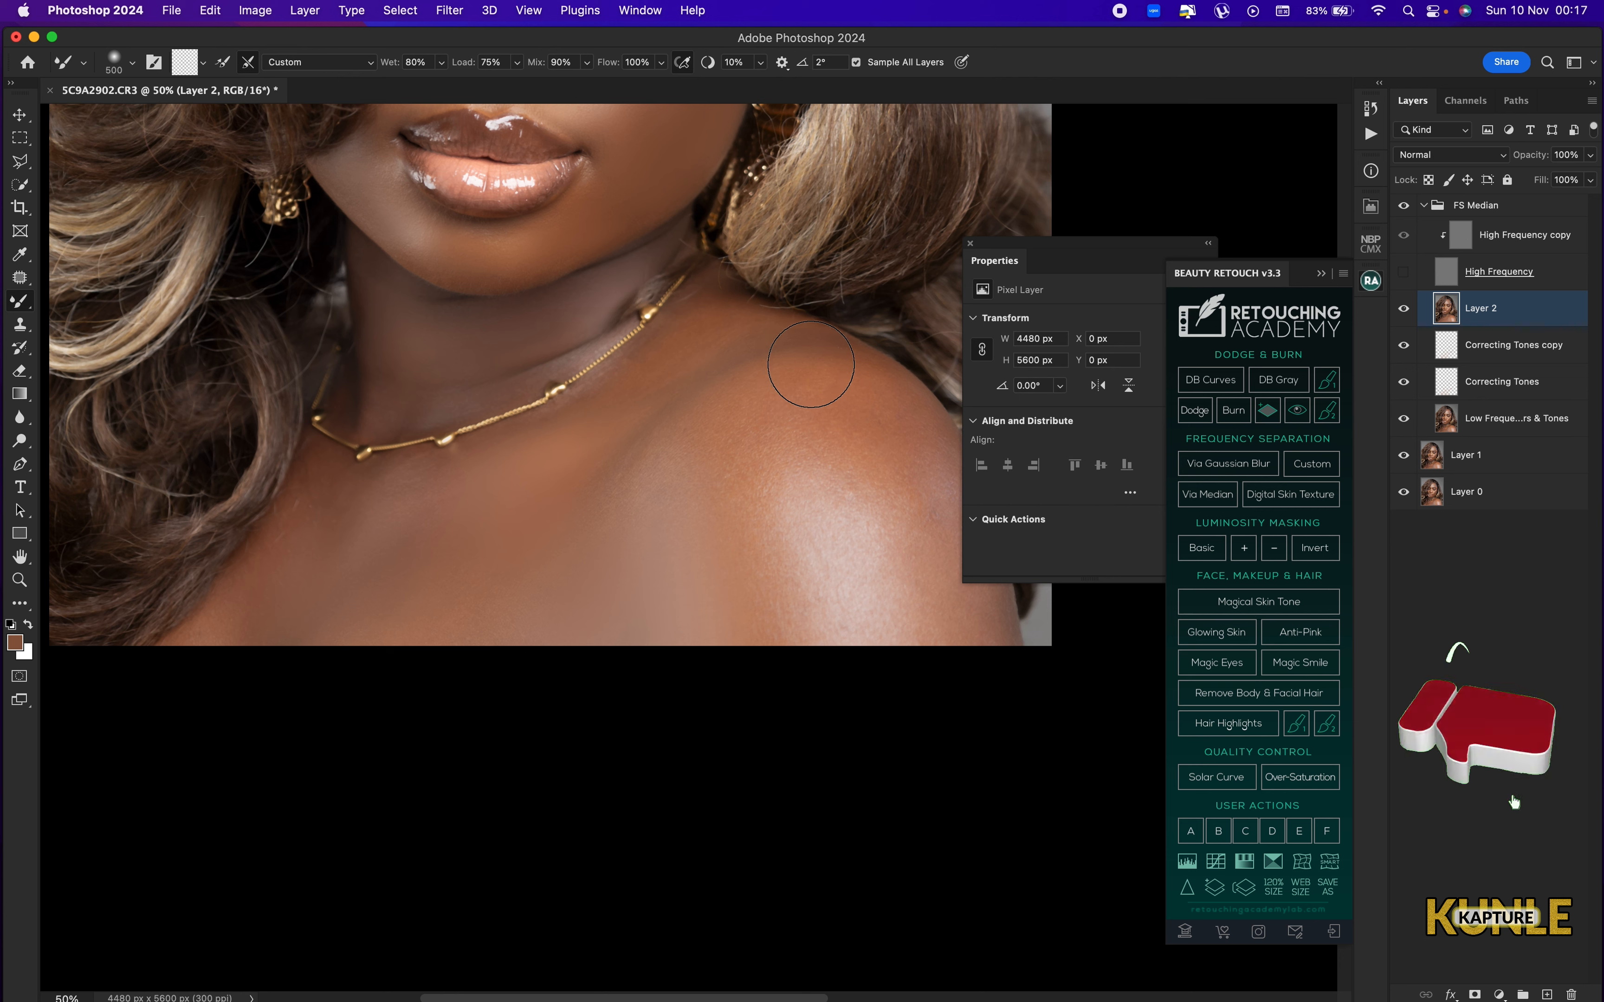
Smooth the top of the shoulder with a smaller Mixer Brush, about 175 px.
{"action": "key", "text": "["}
{"action": "key", "text": "["}
{"action": "key", "text": "["}
{"action": "key", "text": "["}
{"action": "key", "text": "["}
{"action": "key", "text": "["}
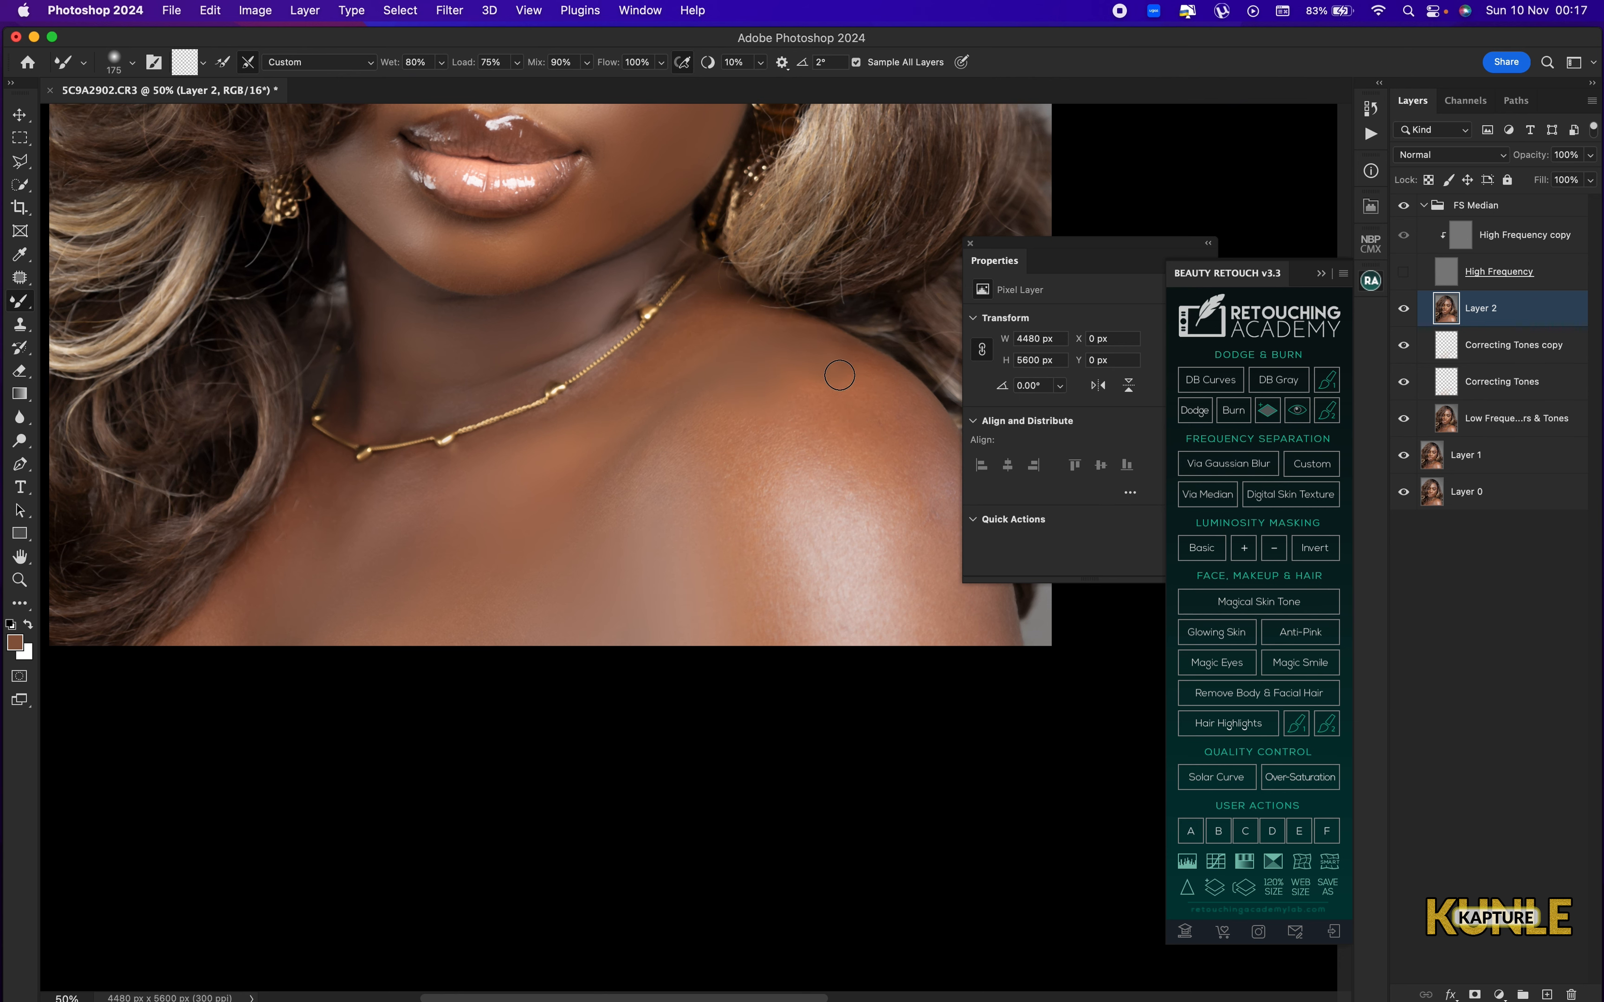
{"action": "key", "text": "bracketright"}
Purge all histories and clipboard data from memory.
{"action": "left_click", "coordinate": [209, 12]}
{"action": "mouse_move", "coordinate": [393, 552]}
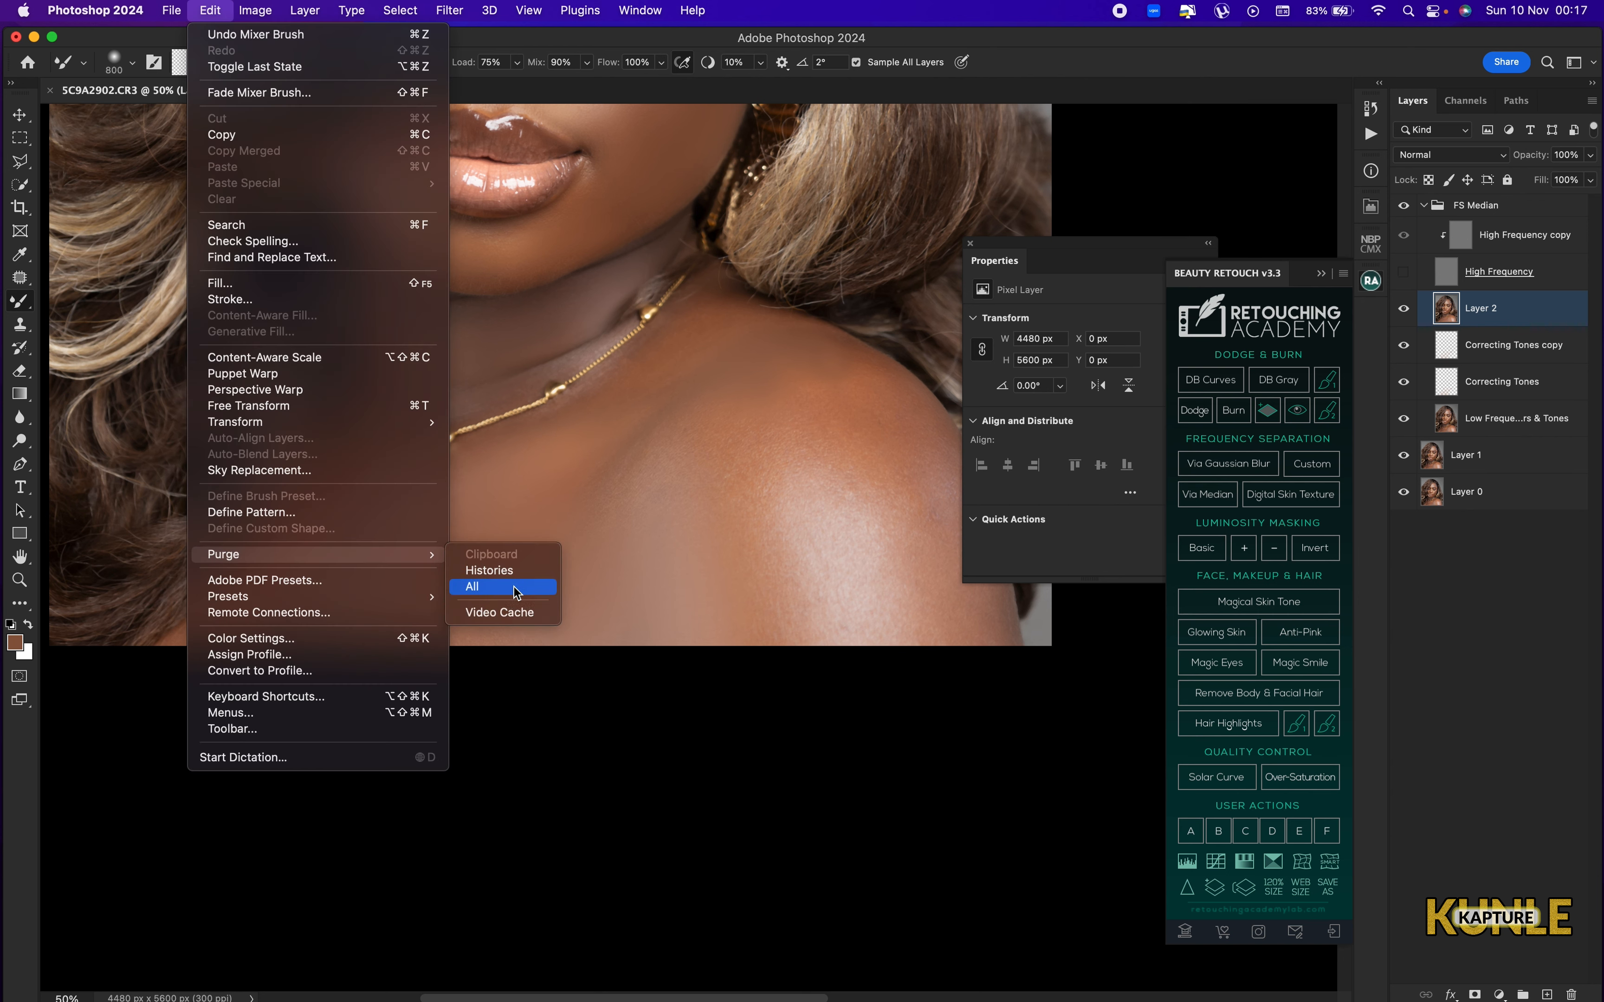
{"action": "left_click", "coordinate": [516, 588]}
{"action": "left_click", "coordinate": [817, 362]}
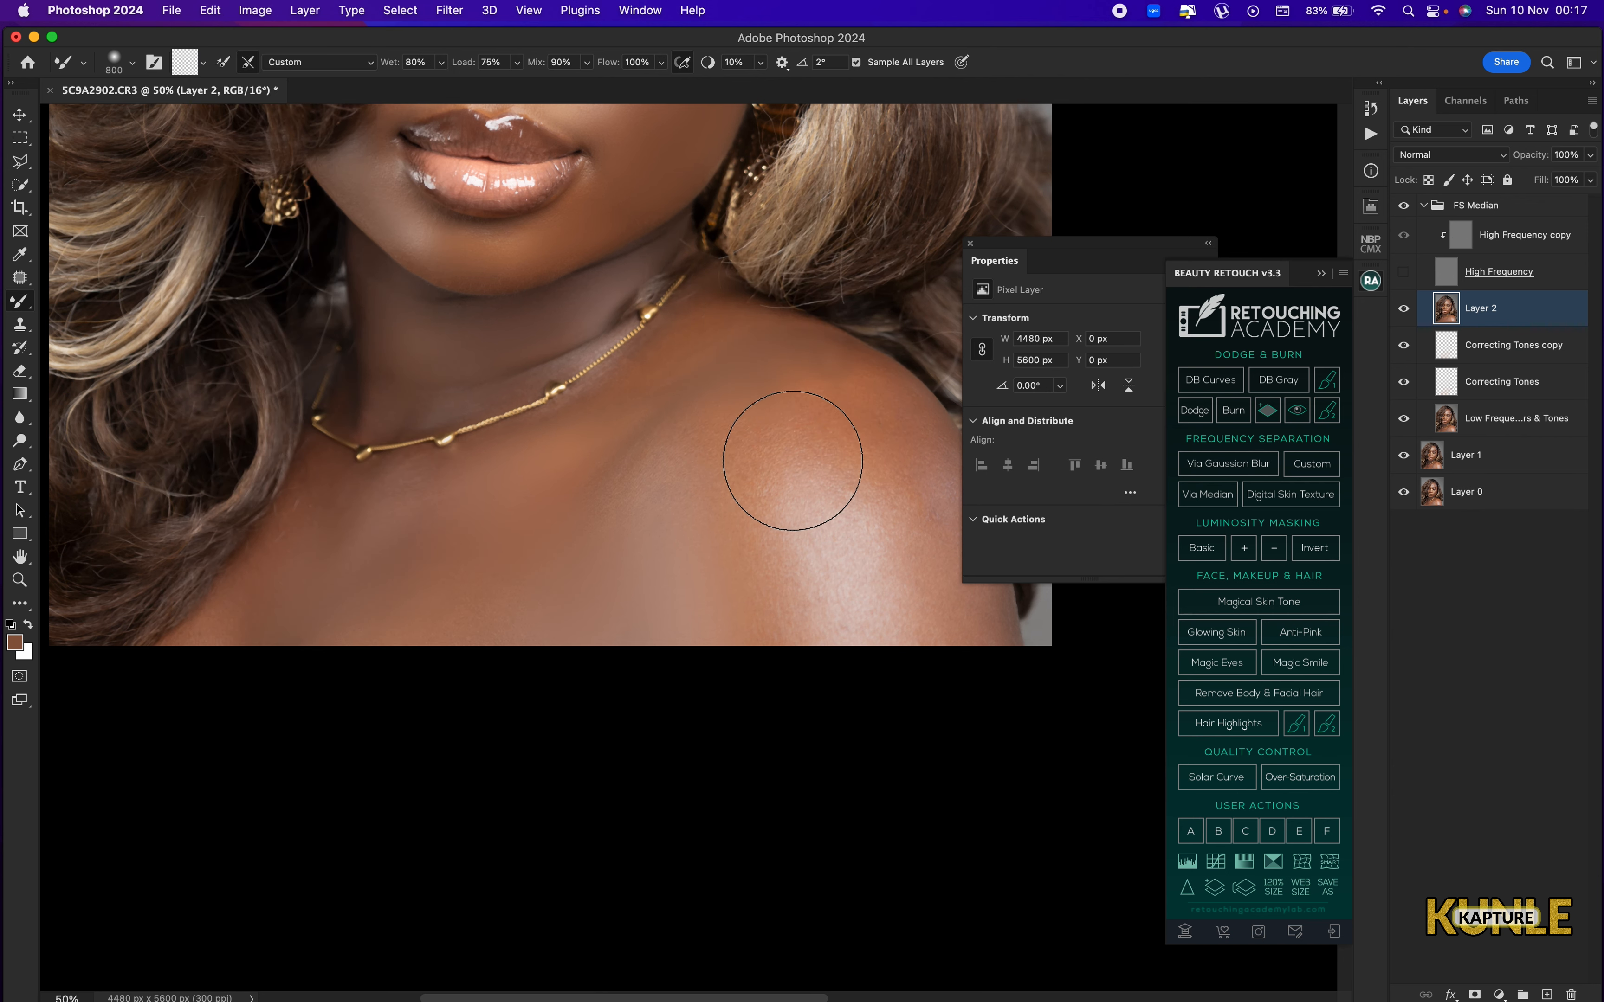
Blend the bright highlight on the shoulder with the Mixer Brush at 1000 px.
{"action": "key", "text": "bracketright"}
{"action": "key", "text": "bracketright"}
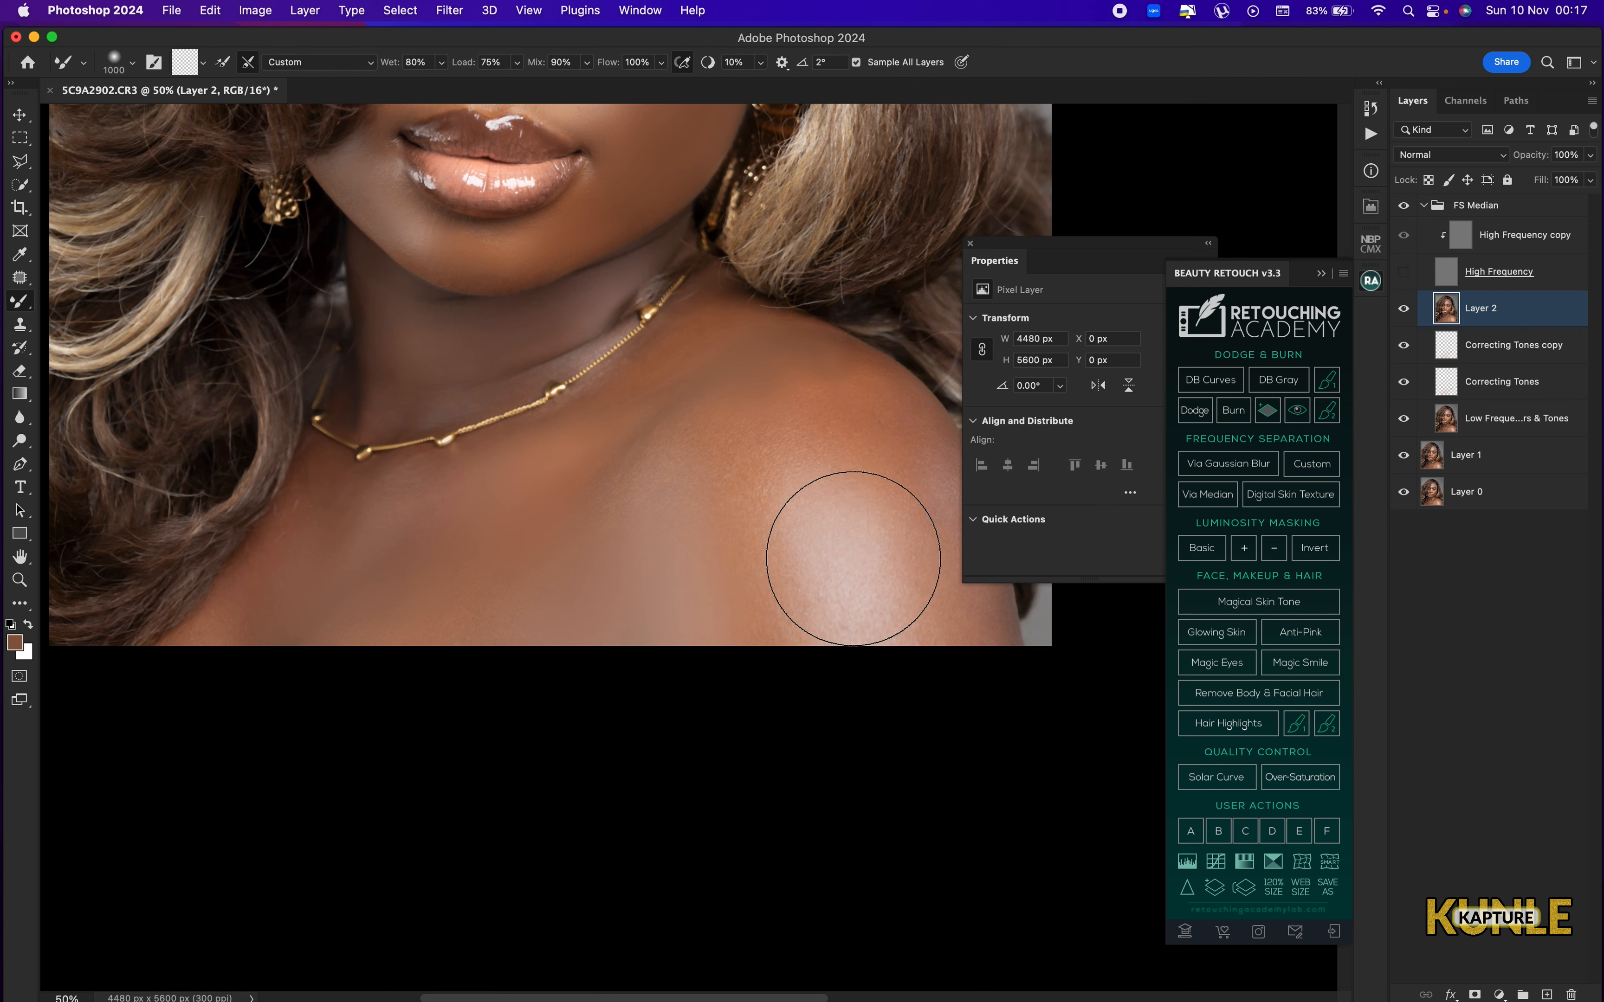
{"action": "mouse_move", "coordinate": [853, 559]}
{"action": "left_mouse_down"}
{"action": "mouse_move", "coordinate": [783, 601]}
{"action": "mouse_move", "coordinate": [788, 619]}
{"action": "mouse_move", "coordinate": [754, 461]}
{"action": "mouse_move", "coordinate": [759, 493]}
{"action": "mouse_move", "coordinate": [713, 495]}
{"action": "mouse_move", "coordinate": [847, 441]}
{"action": "mouse_move", "coordinate": [791, 397]}
{"action": "mouse_move", "coordinate": [755, 467]}
{"action": "mouse_move", "coordinate": [780, 478]}
{"action": "mouse_move", "coordinate": [816, 419]}
{"action": "left_mouse_up"}
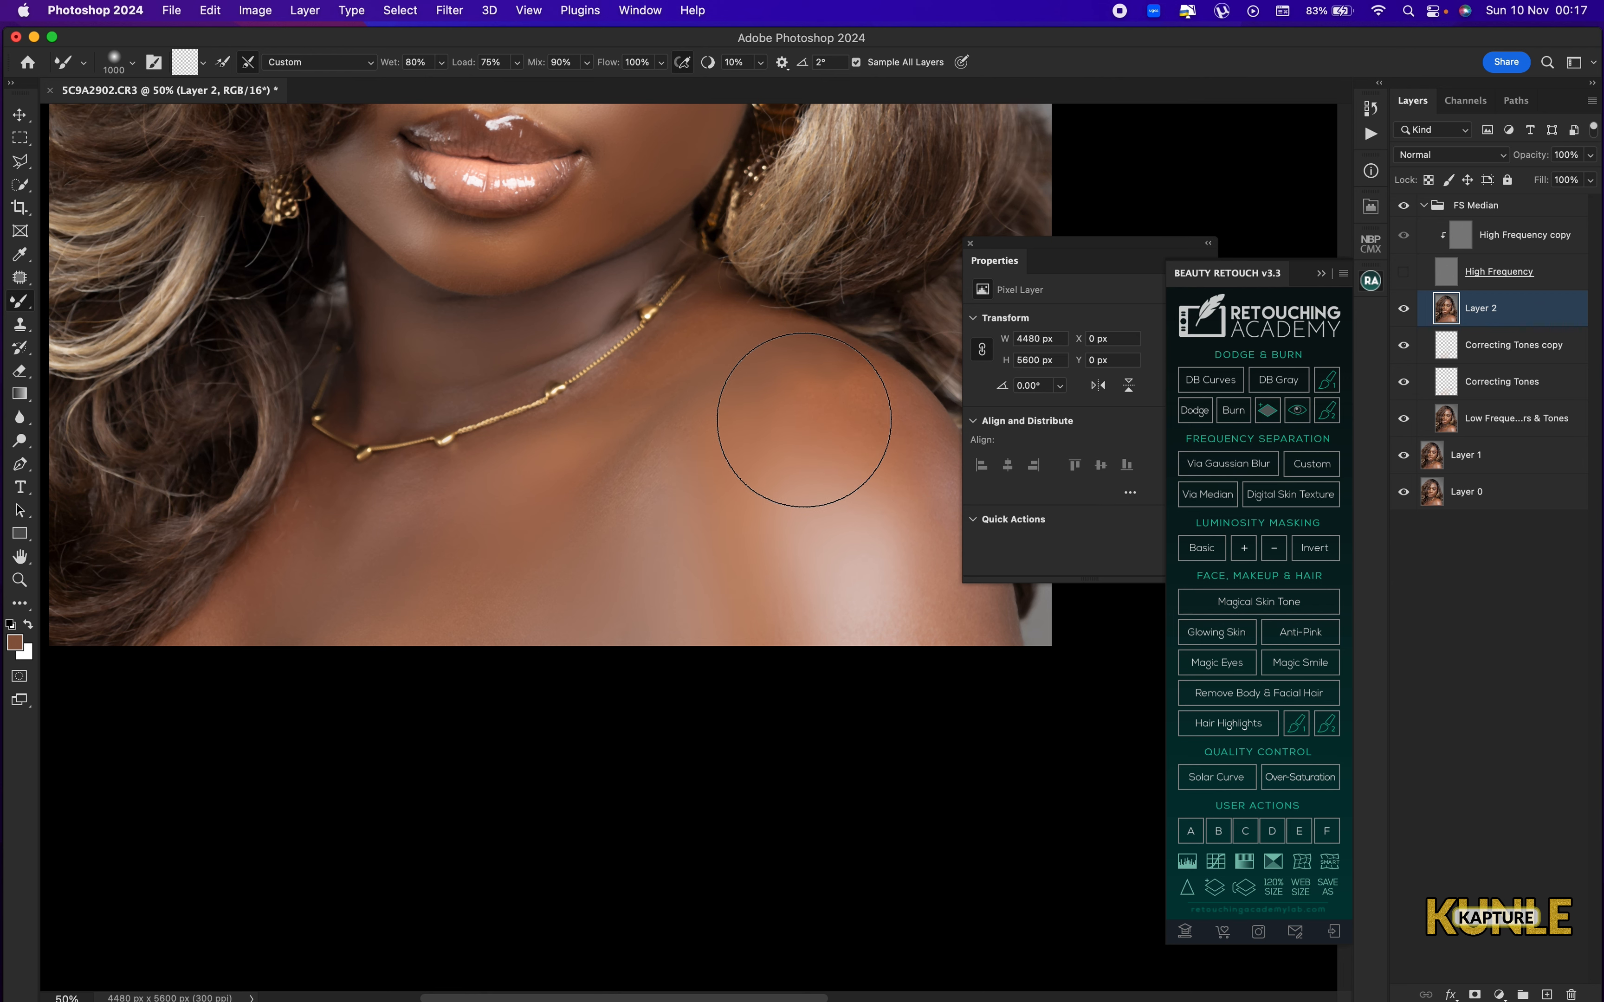
Blend the chest skin between the shoulder highlight and the necklace with the Mixer Brush, reducing it to 500 and 300 px.
{"action": "key", "text": "bracketleft"}
{"action": "key", "text": "bracketleft"}
{"action": "key", "text": "bracketleft"}
{"action": "mouse_move", "coordinate": [718, 460]}
{"action": "left_mouse_down"}
{"action": "mouse_move", "coordinate": [638, 473]}
{"action": "mouse_move", "coordinate": [535, 529]}
{"action": "mouse_move", "coordinate": [565, 473]}
{"action": "left_mouse_up"}
{"action": "key", "text": "bracketleft"}
{"action": "key", "text": "bracketleft"}
{"action": "key", "text": "bracketright"}
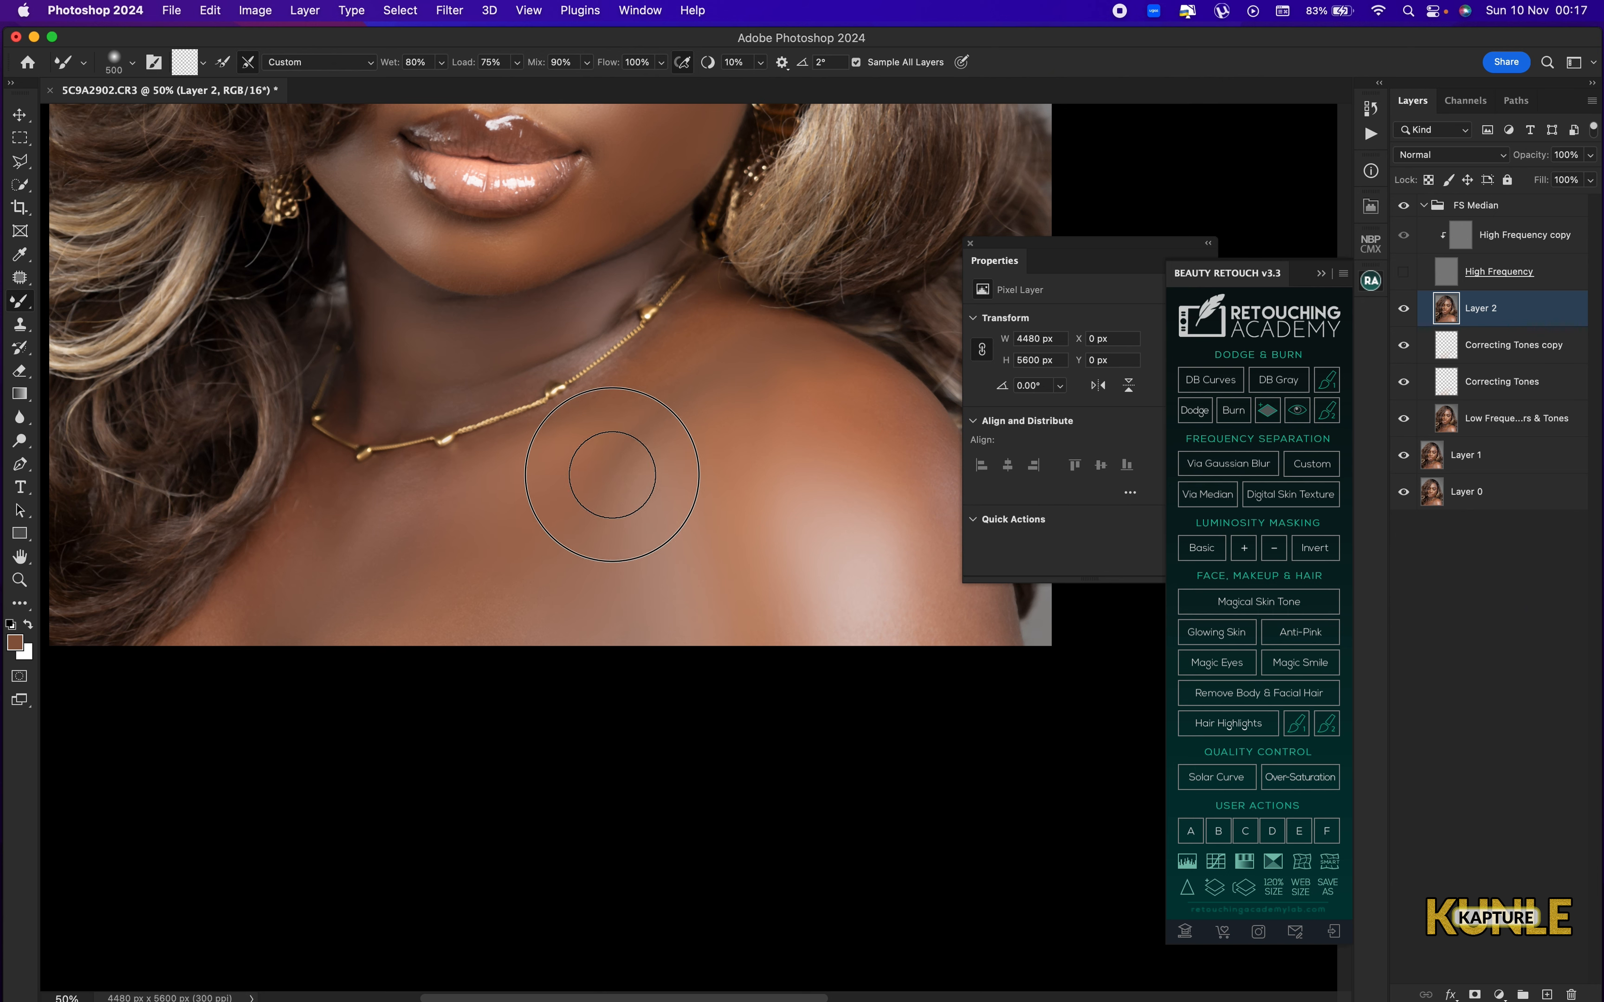
{"action": "key", "text": "bracketleft"}
{"action": "key", "text": "bracketleft"}
{"action": "key", "text": "bracketleft"}
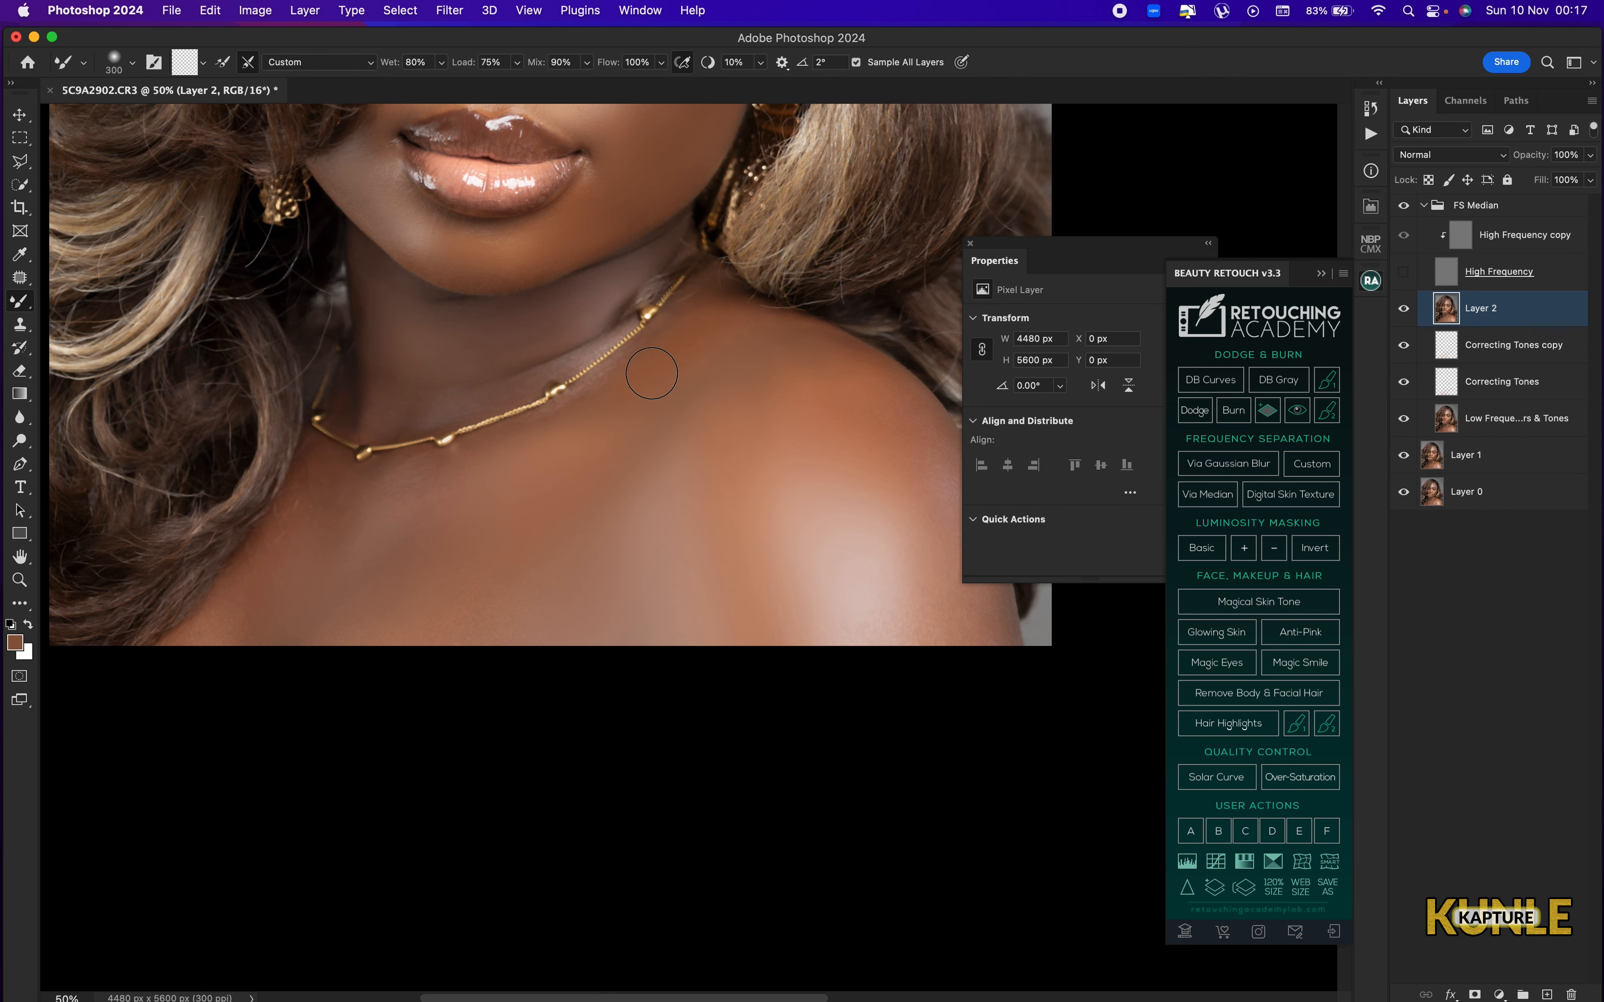
Smooth the outer shoulder and upper arm highlight at the image's lower edge with the Mixer Brush at 500 to 600 px.
{"action": "key", "text": "bracketright"}
{"action": "left_click_drag", "start_coordinate": [813, 571], "coordinate": [675, 572]}
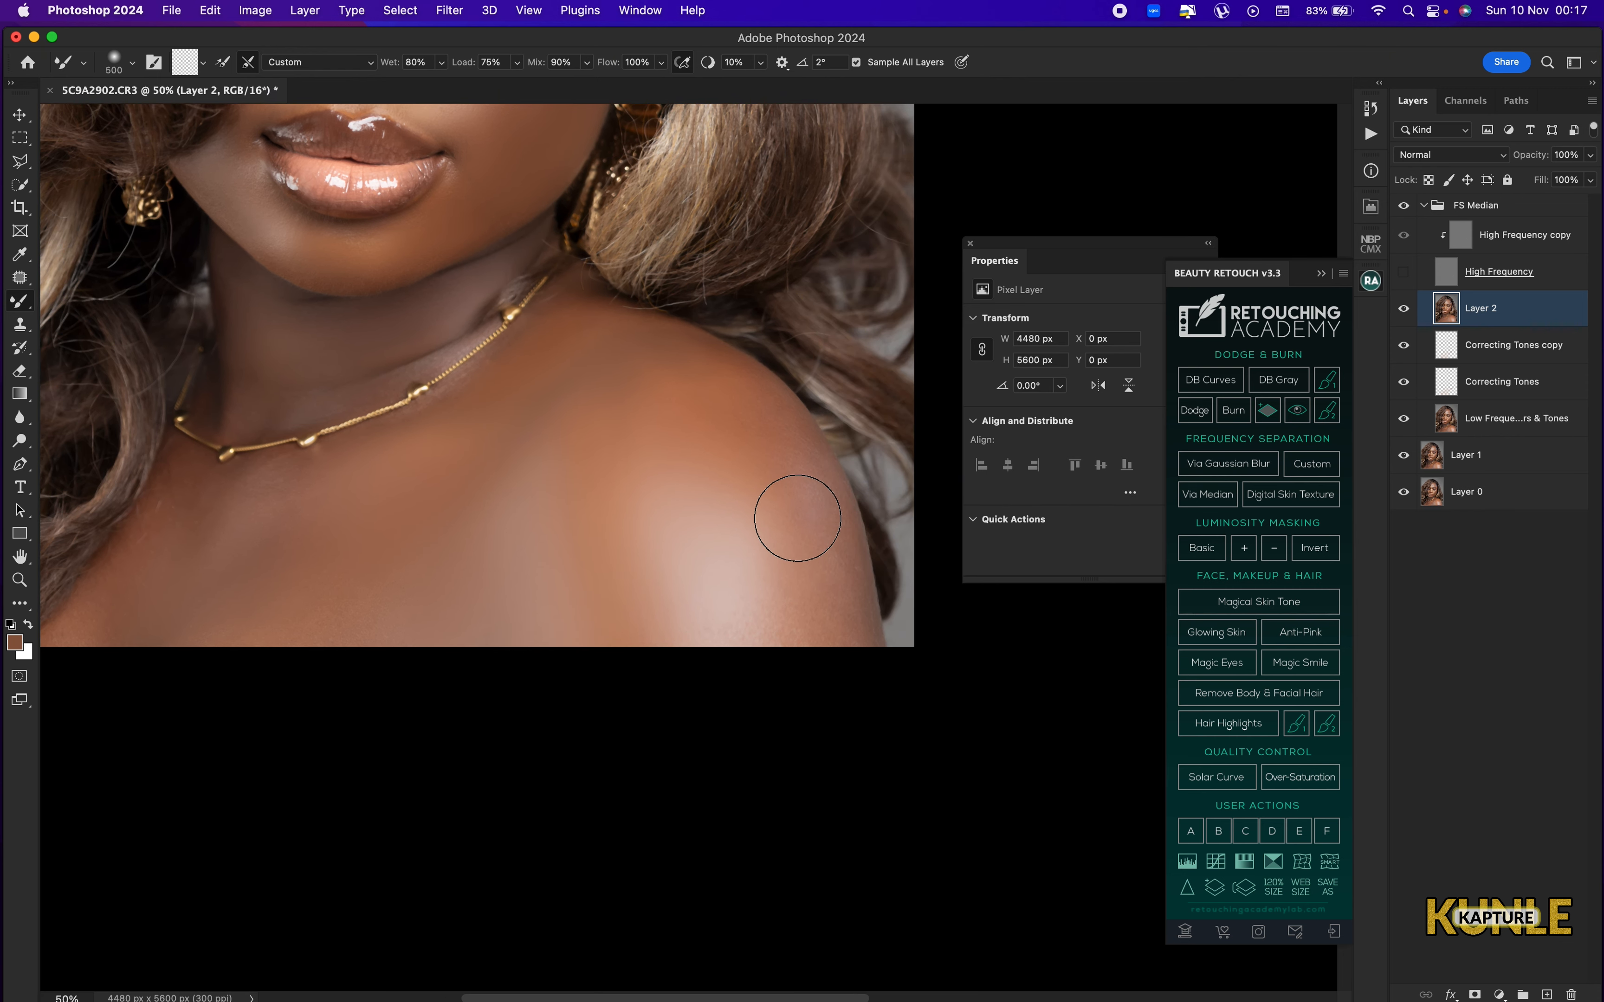
{"action": "key", "text": "bracketleft"}
{"action": "key", "text": "bracketleft"}
{"action": "key", "text": "bracketright"}
{"action": "key", "text": "bracketright"}
{"action": "key", "text": "bracketright"}
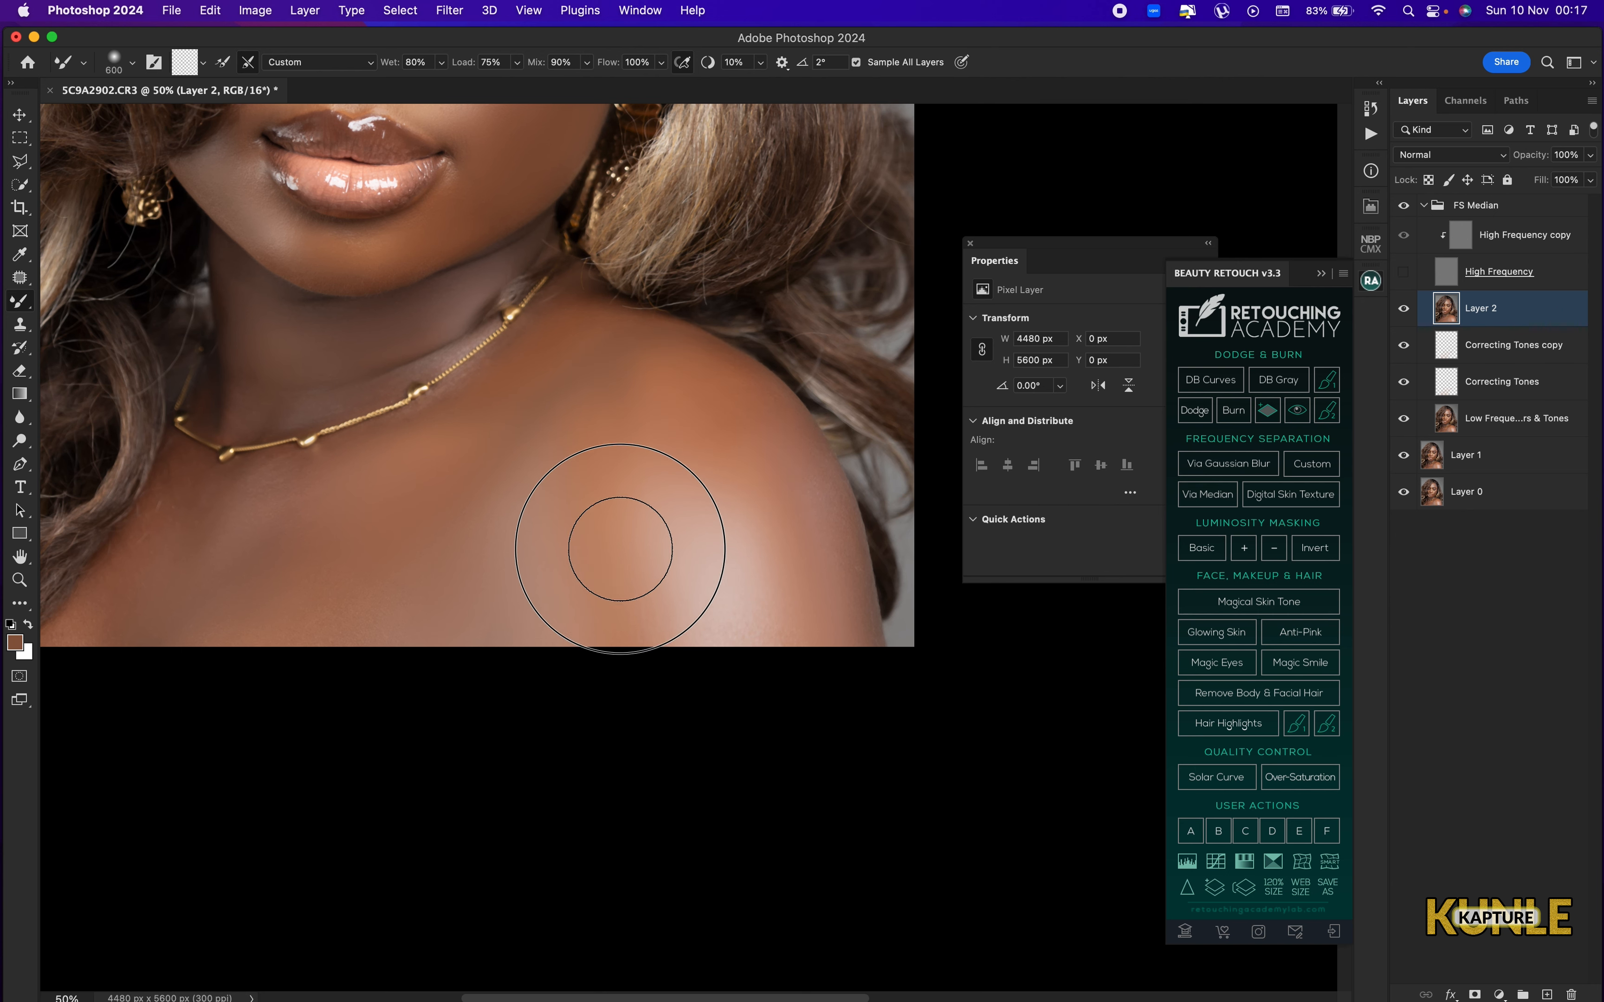
{"action": "mouse_move", "coordinate": [640, 600]}
{"action": "left_mouse_down"}
{"action": "mouse_move", "coordinate": [689, 664]}
{"action": "mouse_move", "coordinate": [736, 667]}
{"action": "left_mouse_up"}
{"action": "mouse_move", "coordinate": [777, 640]}
{"action": "left_mouse_down"}
{"action": "mouse_move", "coordinate": [787, 583]}
{"action": "mouse_move", "coordinate": [765, 547]}
{"action": "left_mouse_up"}
{"action": "left_click_drag", "start_coordinate": [747, 547], "coordinate": [769, 653]}
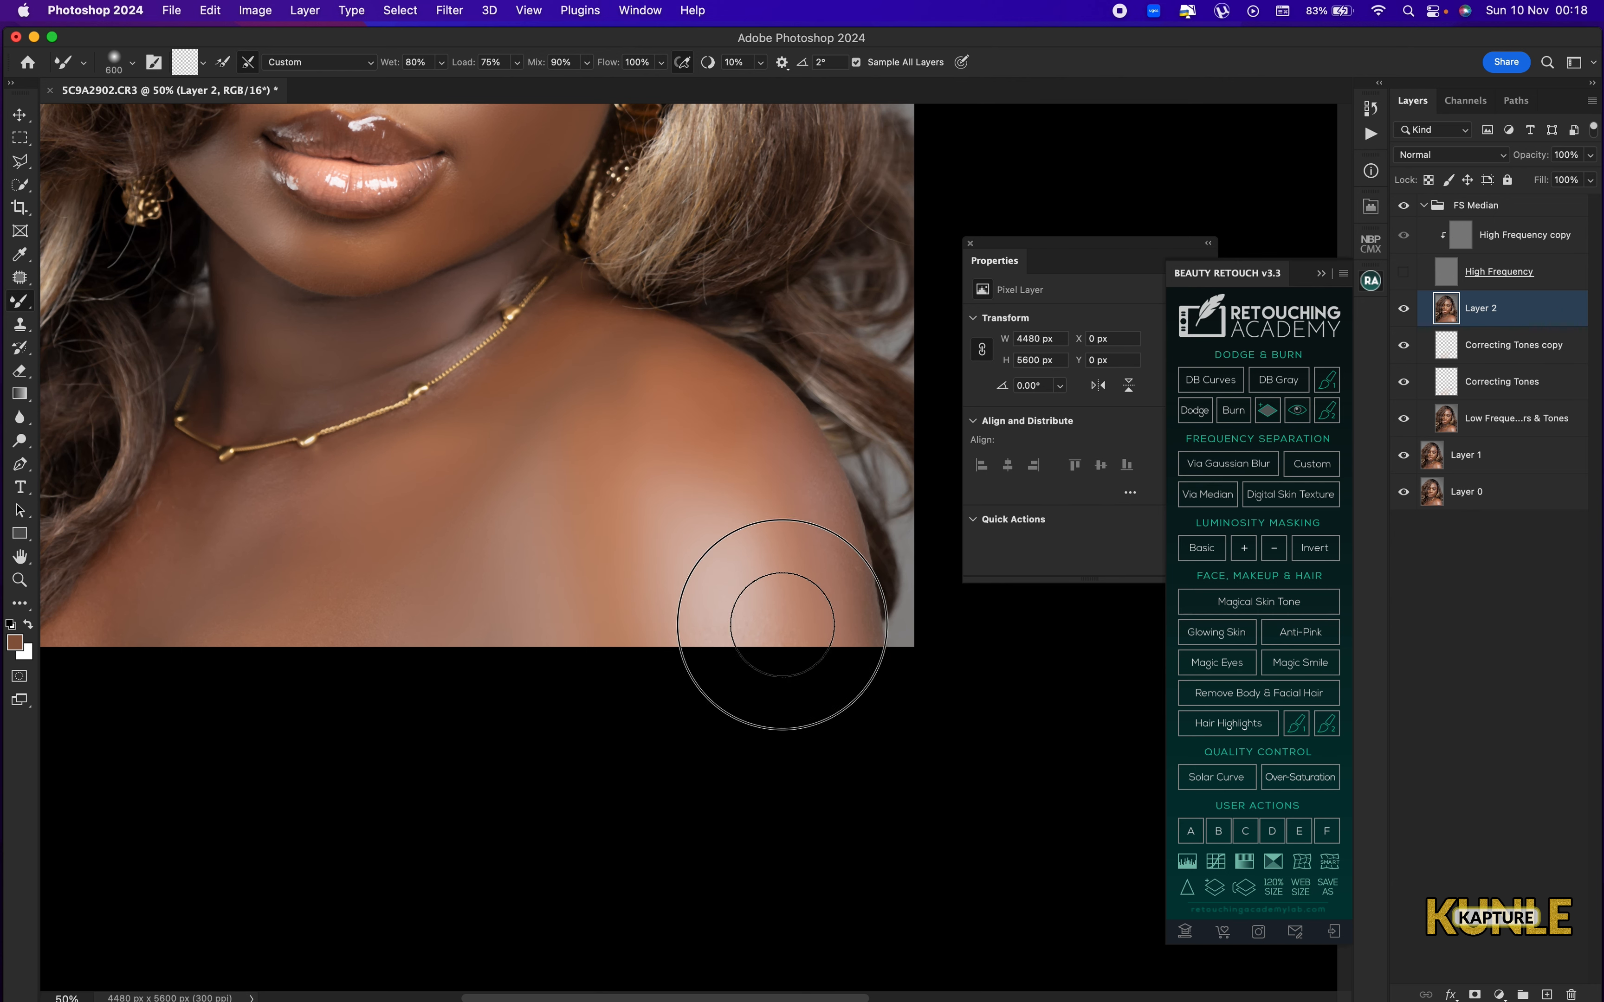
{"action": "key", "text": "super+0"}
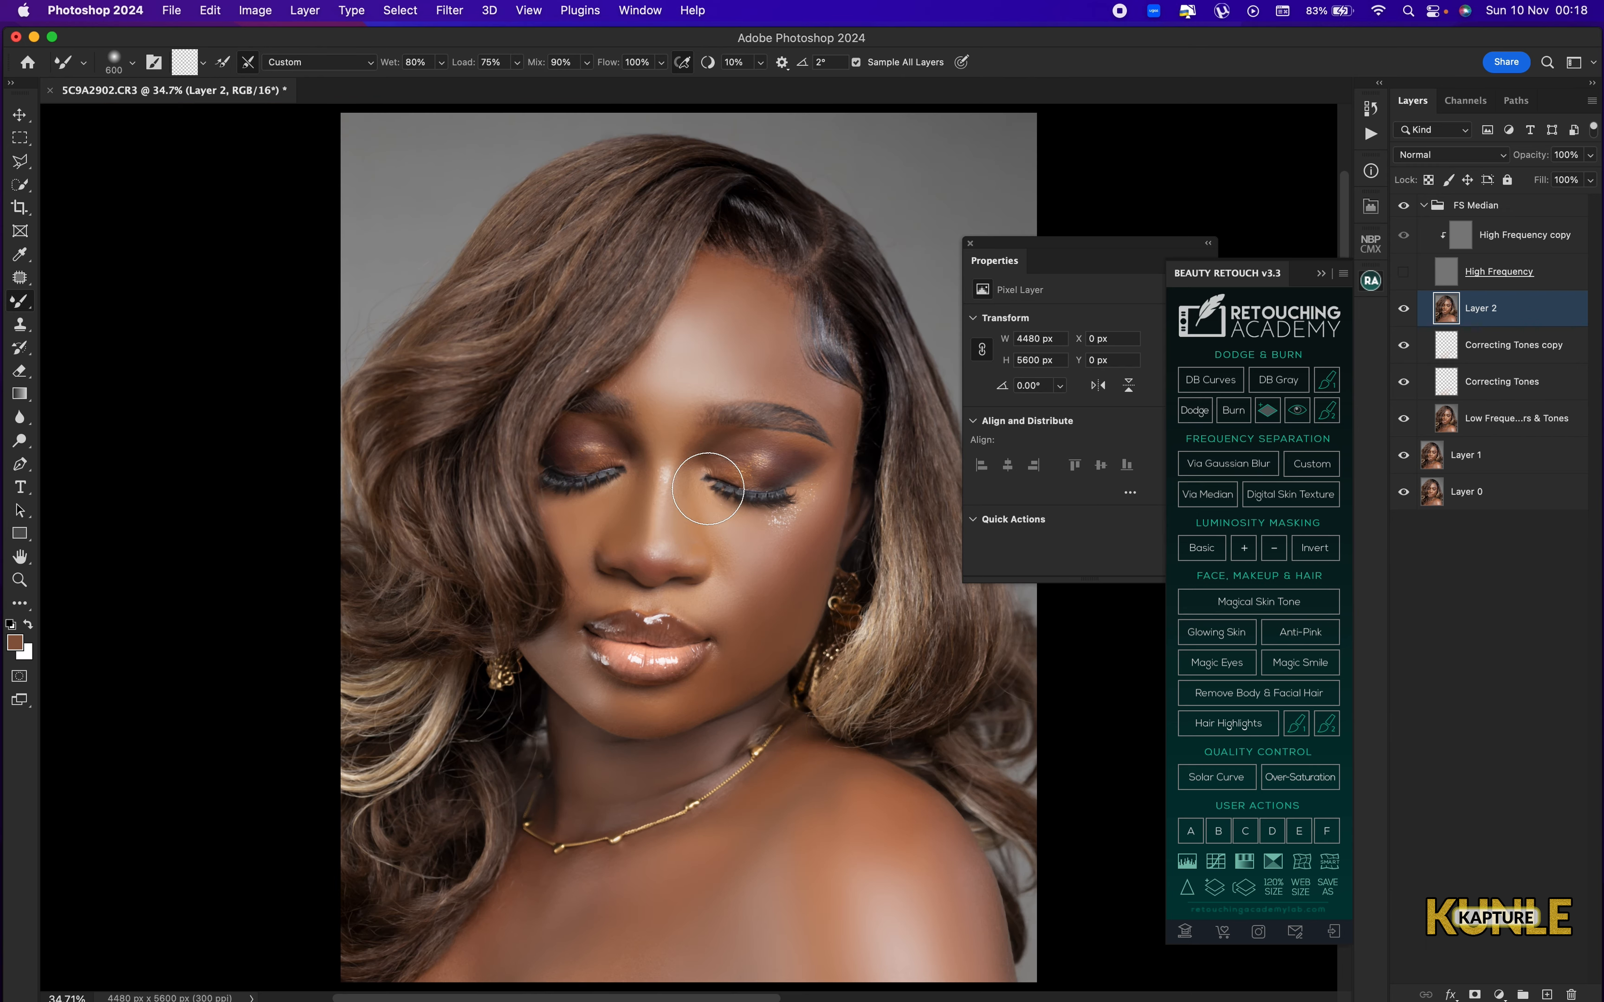
Blend the skin along the chin and beside the corner of the mouth with the Mixer Brush at 175 to 200 px.
{"action": "key", "text": "super+plus"}
{"action": "left_click_drag", "start_coordinate": [591, 724], "coordinate": [664, 575]}
{"action": "key", "text": "super+plus"}
{"action": "key", "text": "bracketleft"}
{"action": "key", "text": "bracketleft"}
{"action": "key", "text": "bracketleft"}
{"action": "key", "text": "bracketleft"}
{"action": "key", "text": "bracketleft"}
{"action": "key", "text": "bracketleft"}
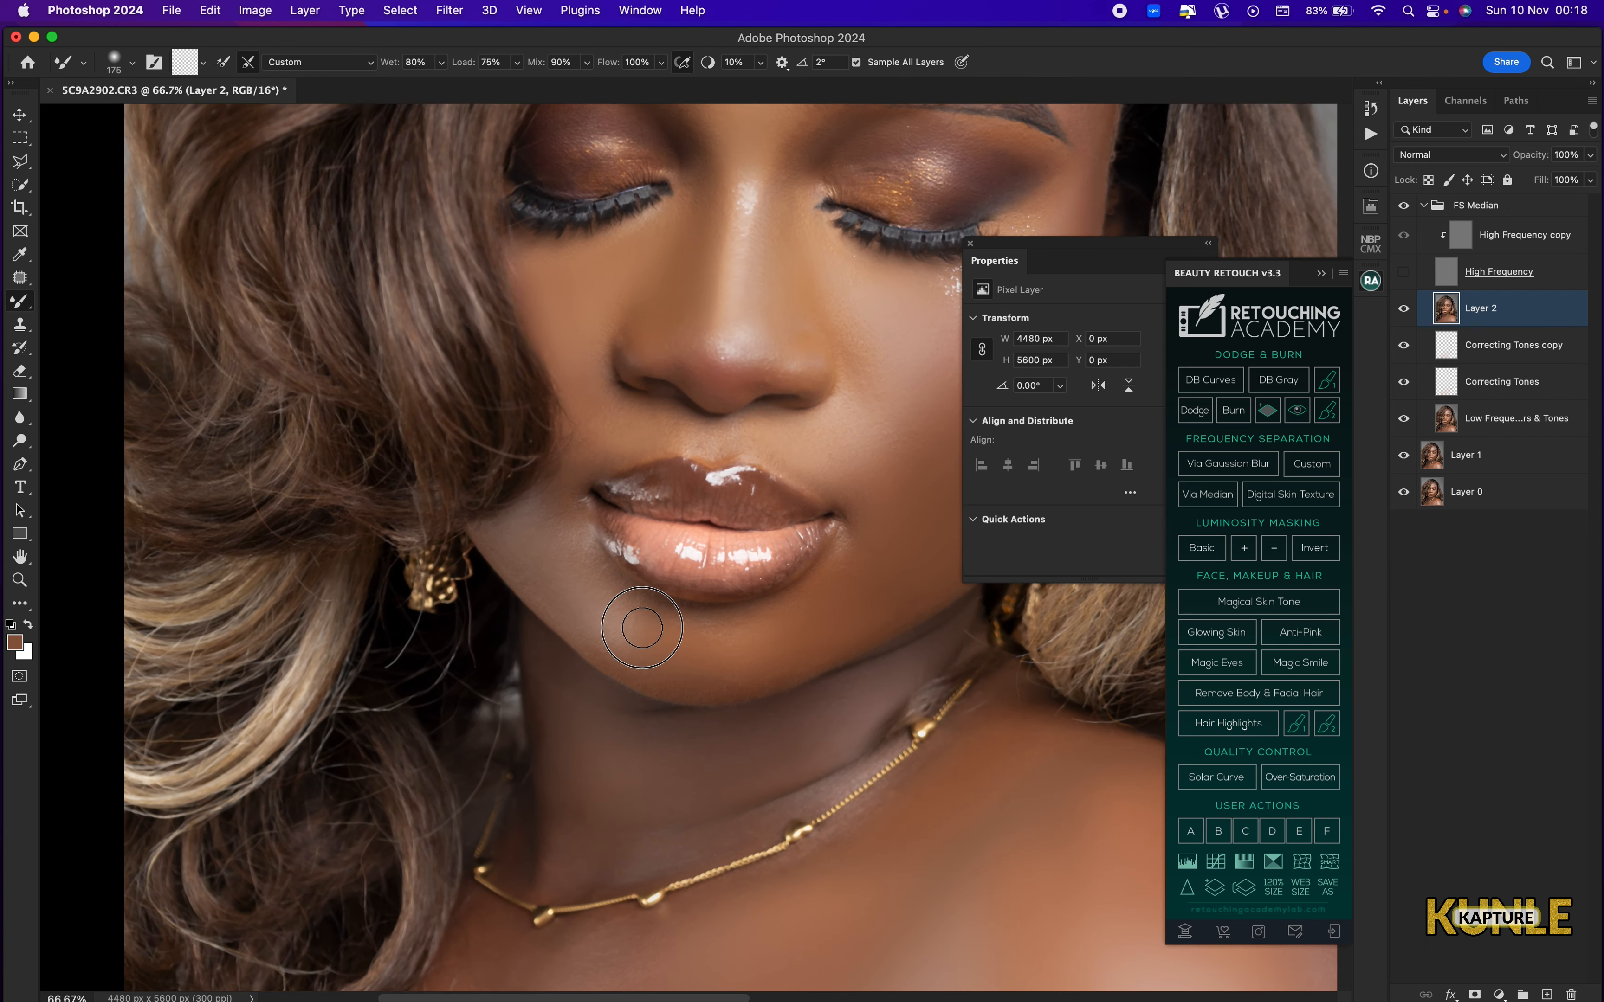
{"action": "key", "text": "bracketright"}
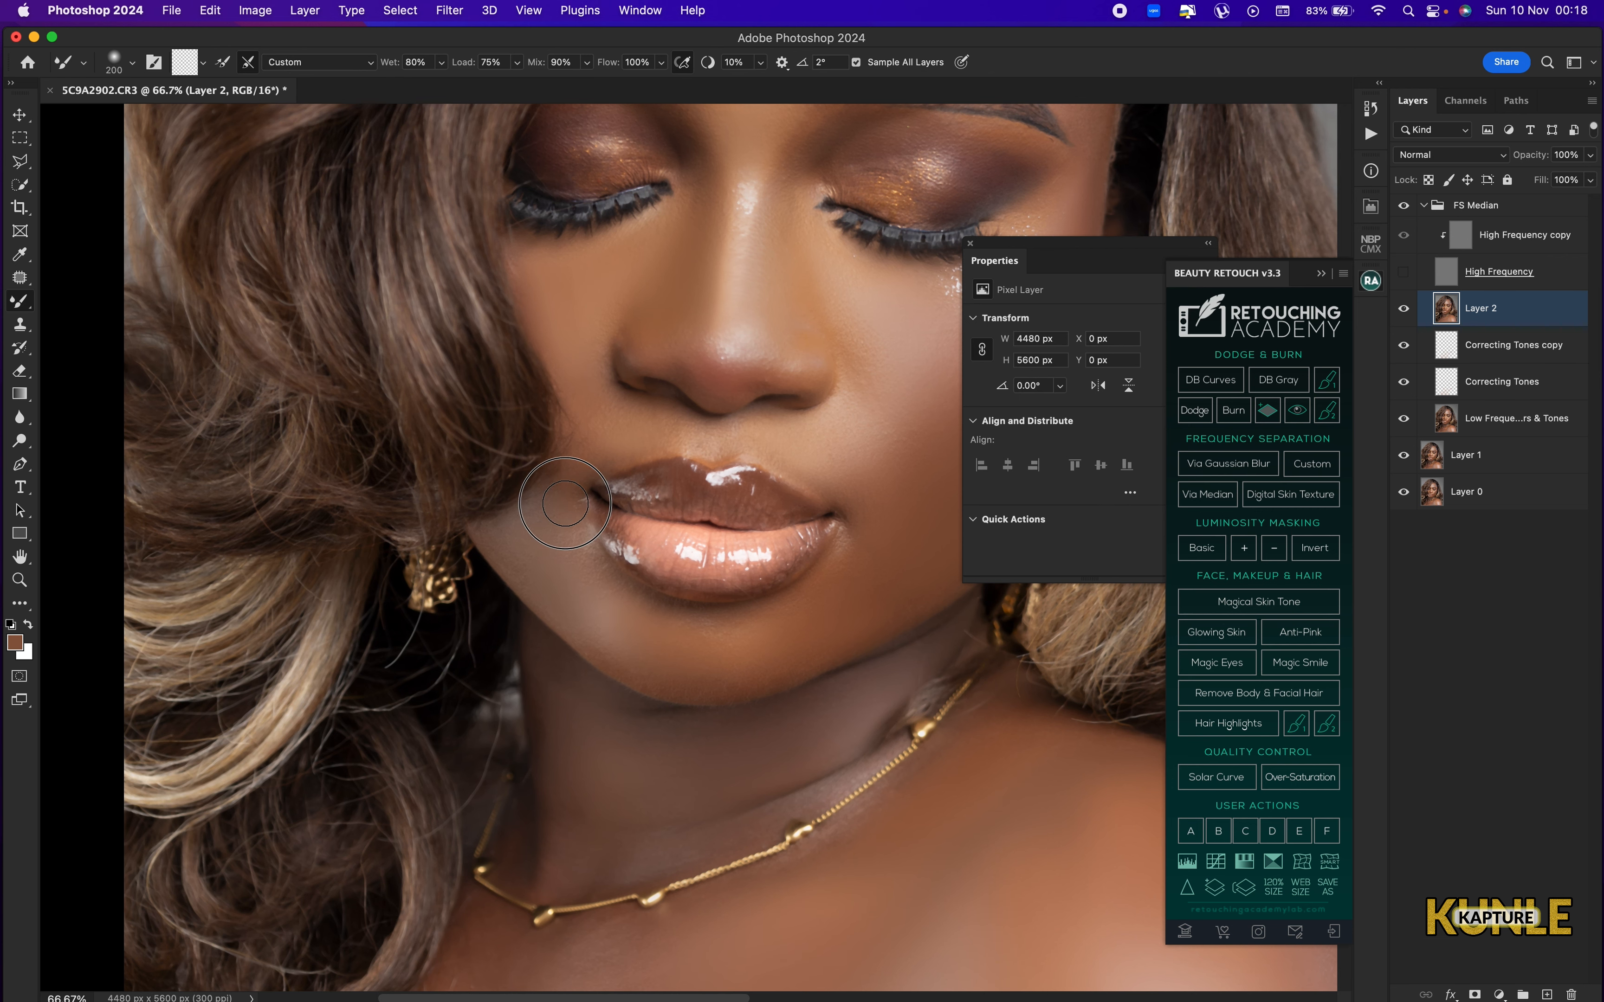
Blend the skin around the nose bridge between the eyes with the Mixer Brush at 250 px.
{"action": "mouse_move", "coordinate": [613, 414]}
{"action": "left_mouse_down"}
{"action": "mouse_move", "coordinate": [652, 419]}
{"action": "mouse_move", "coordinate": [681, 455]}
{"action": "left_mouse_up"}
{"action": "left_click_drag", "start_coordinate": [694, 265], "coordinate": [662, 512]}
{"action": "key", "text": "bracketright"}
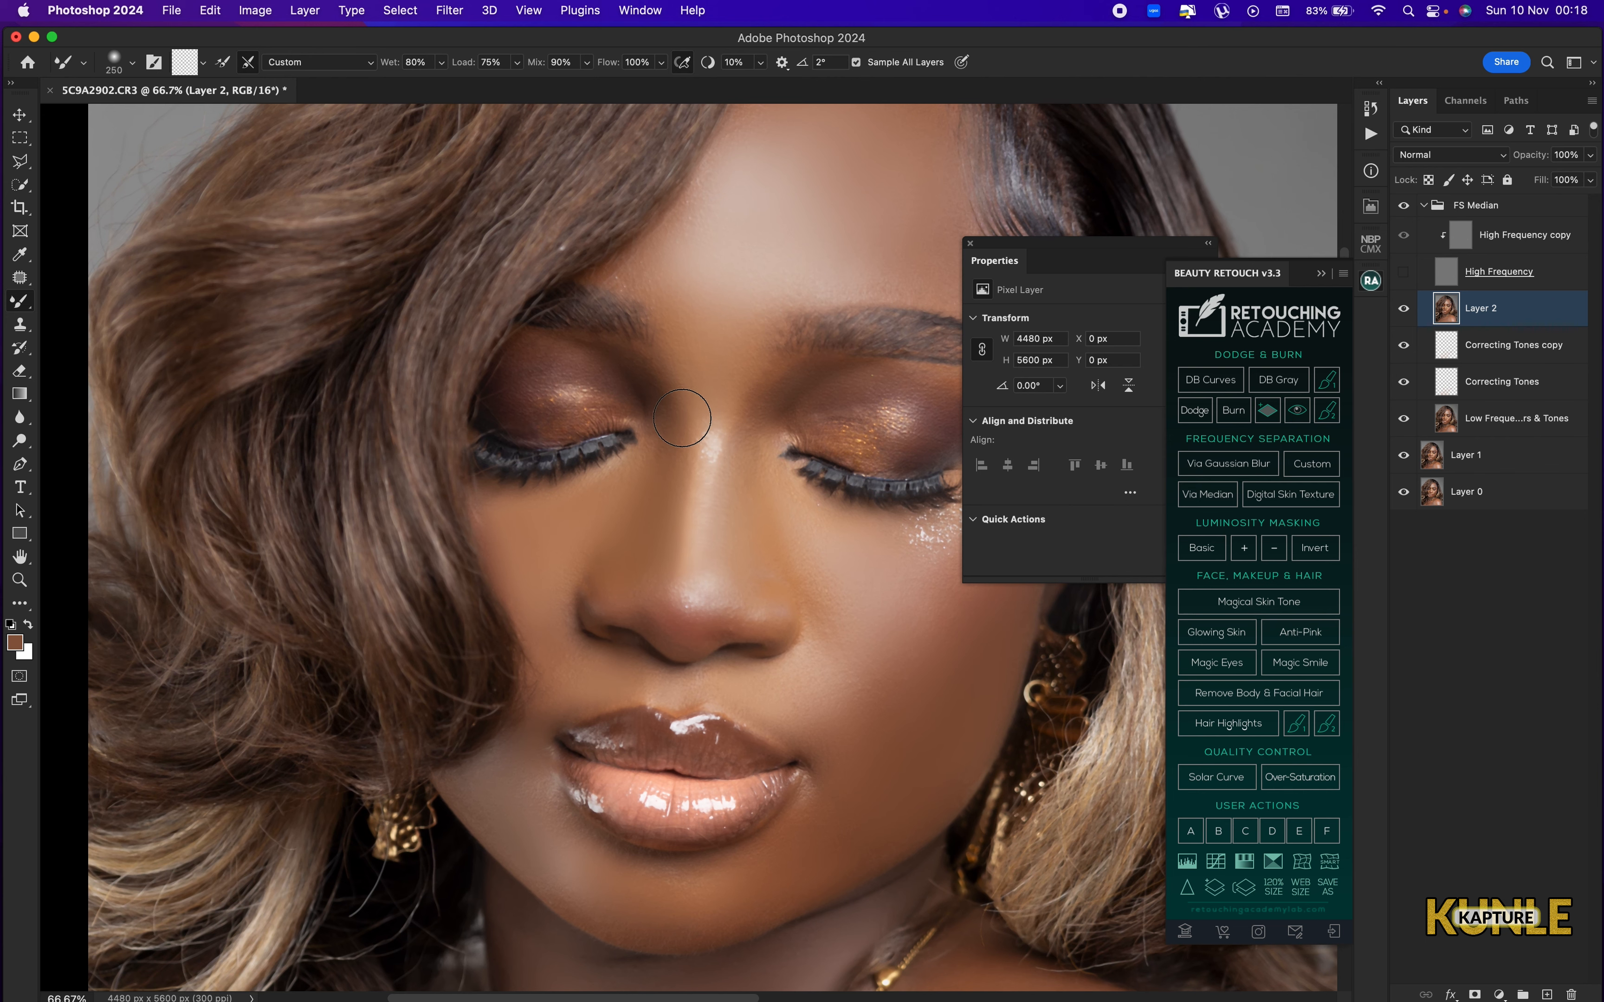
{"action": "key", "text": "bracketright"}
{"action": "key", "text": "super+0"}
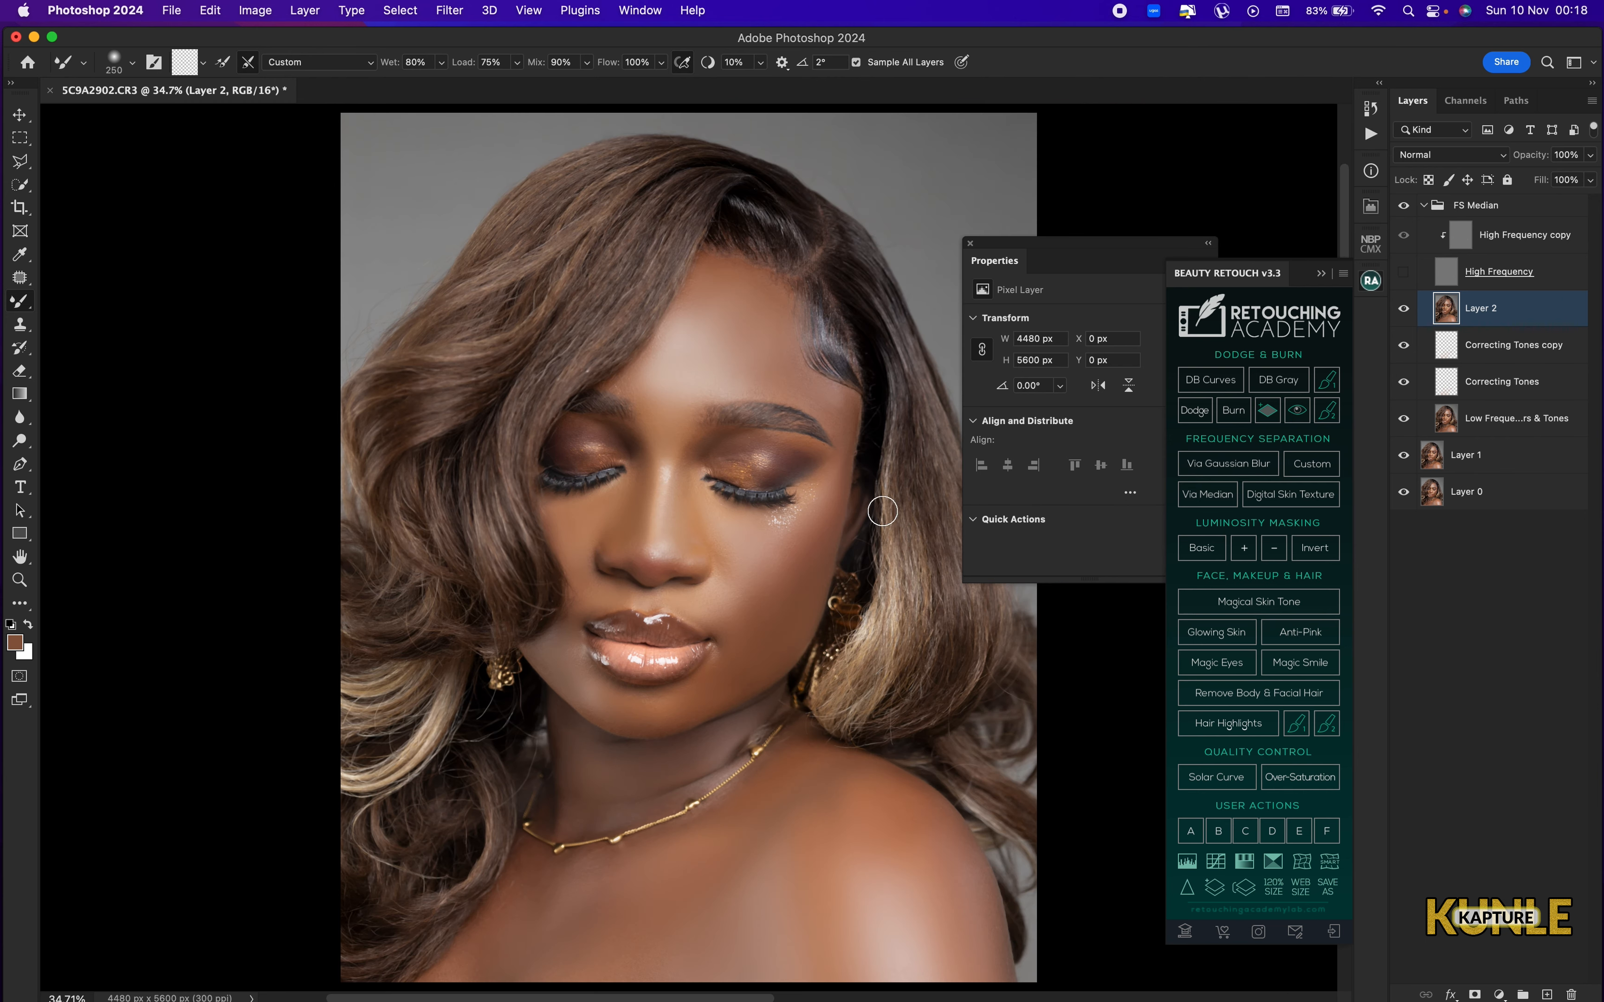
Blend the forehead with the Mixer Brush at 500 px and the chin below the lips at 250 px.
{"action": "key", "text": "super+equal"}
{"action": "key", "text": "bracketright"}
{"action": "key", "text": "bracketright"}
{"action": "key", "text": "bracketright"}
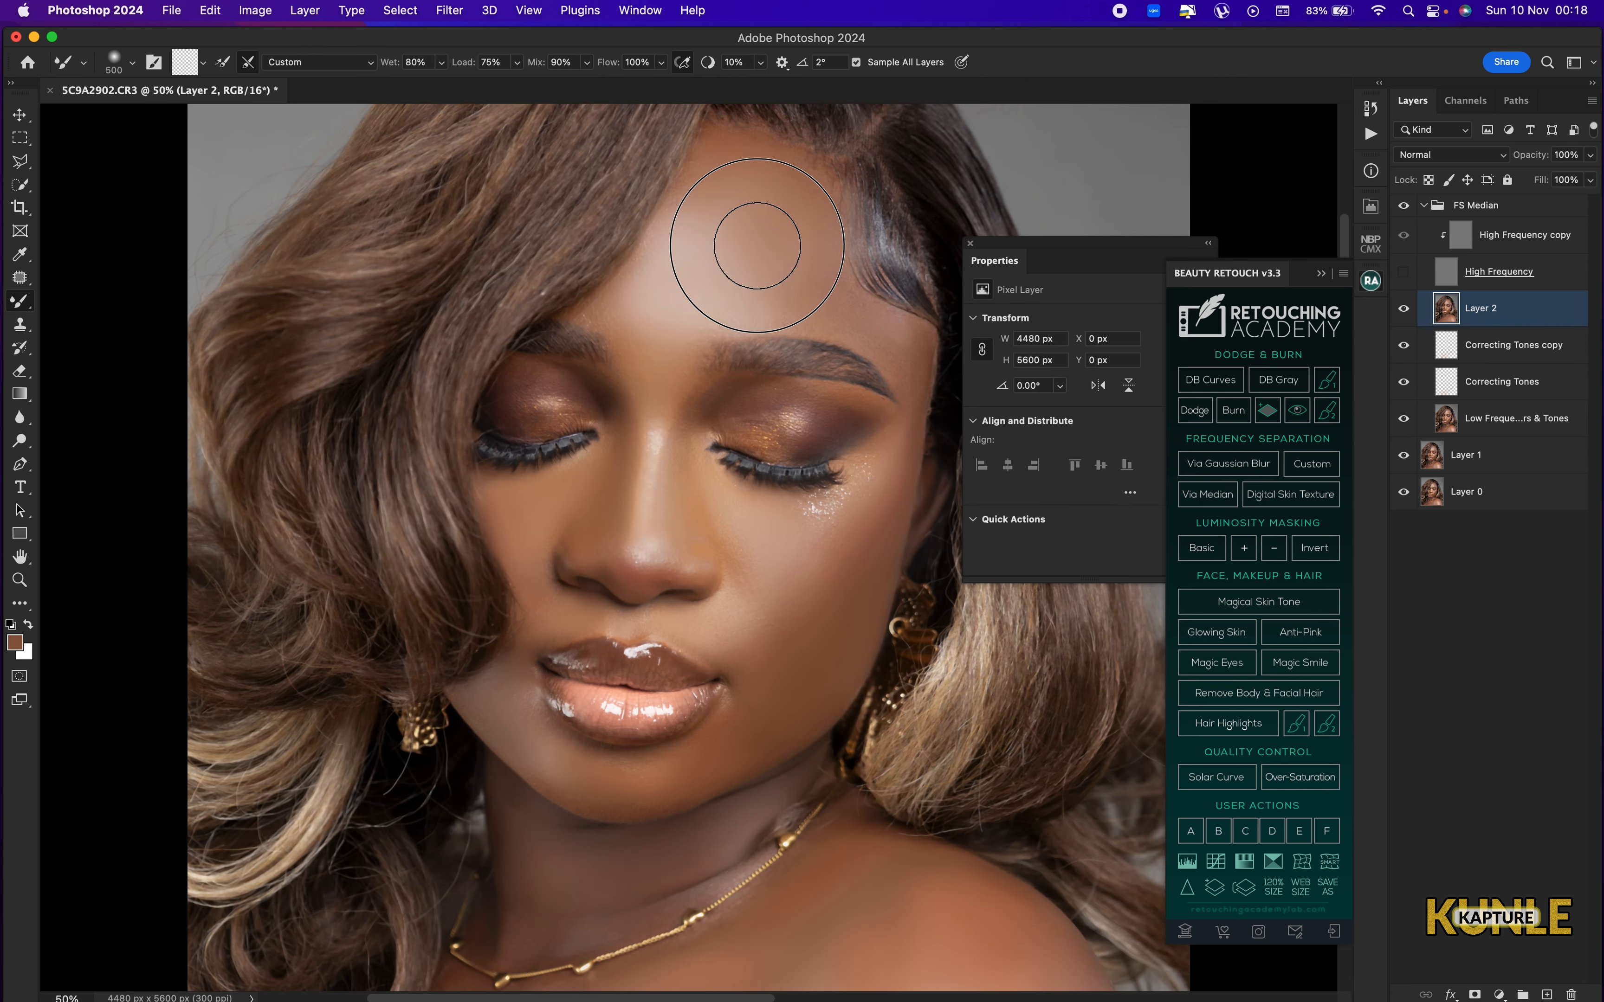
{"action": "left_click_drag", "start_coordinate": [741, 653], "coordinate": [755, 464]}
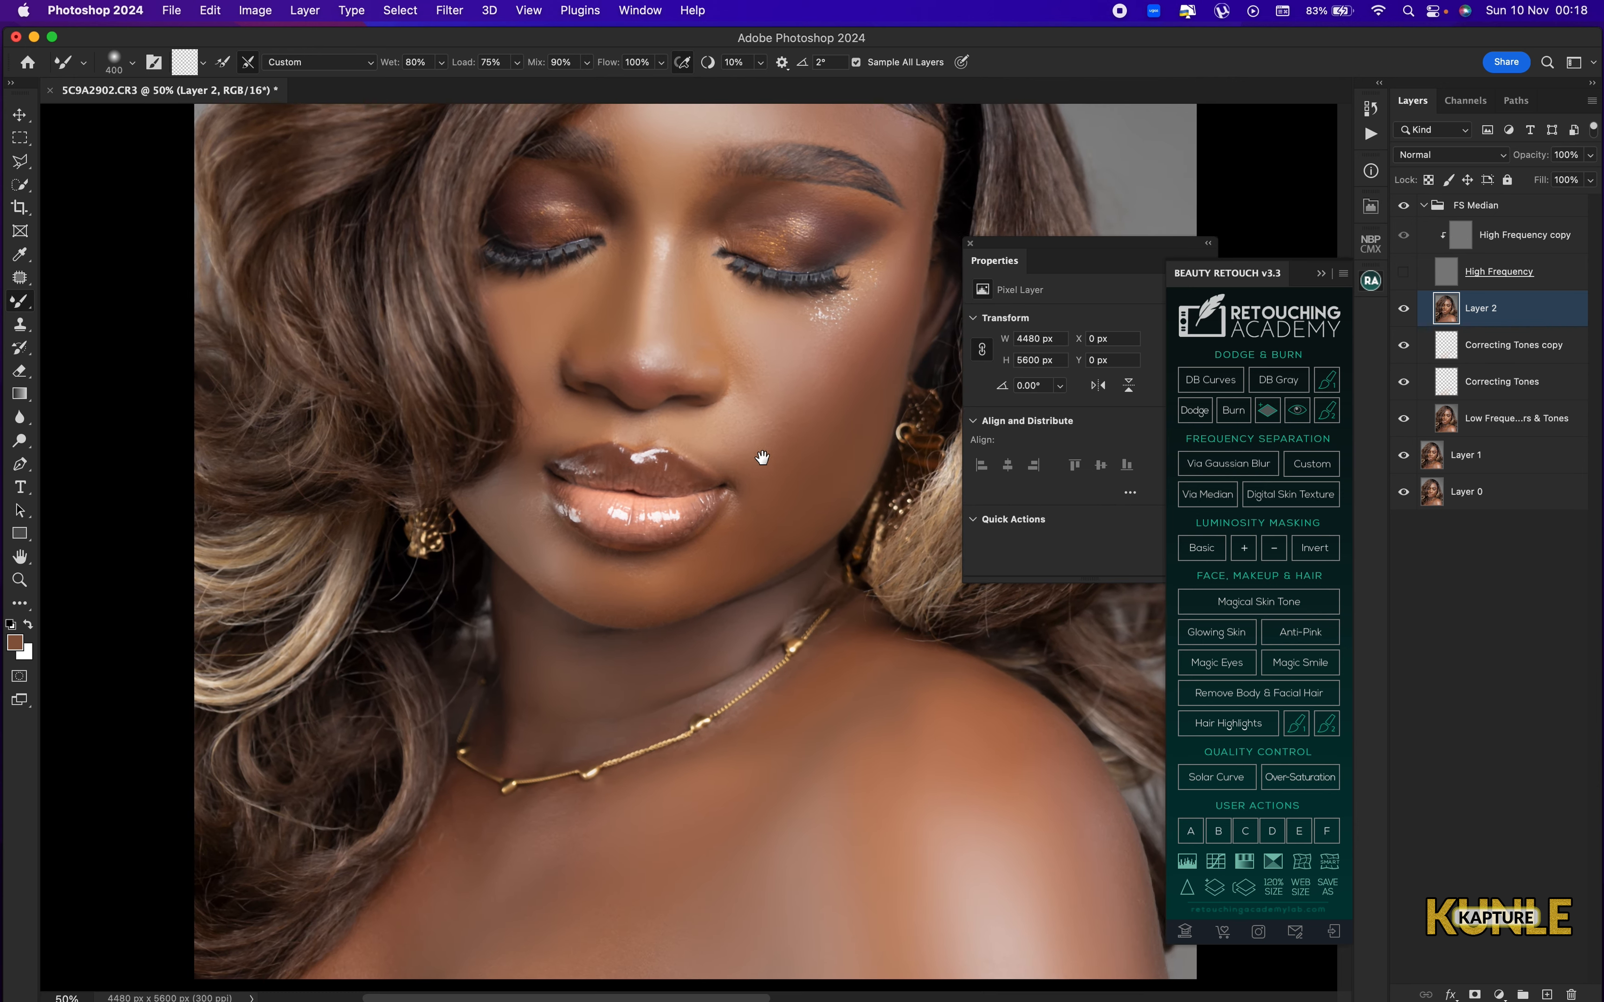
{"action": "key", "text": "bracketleft"}
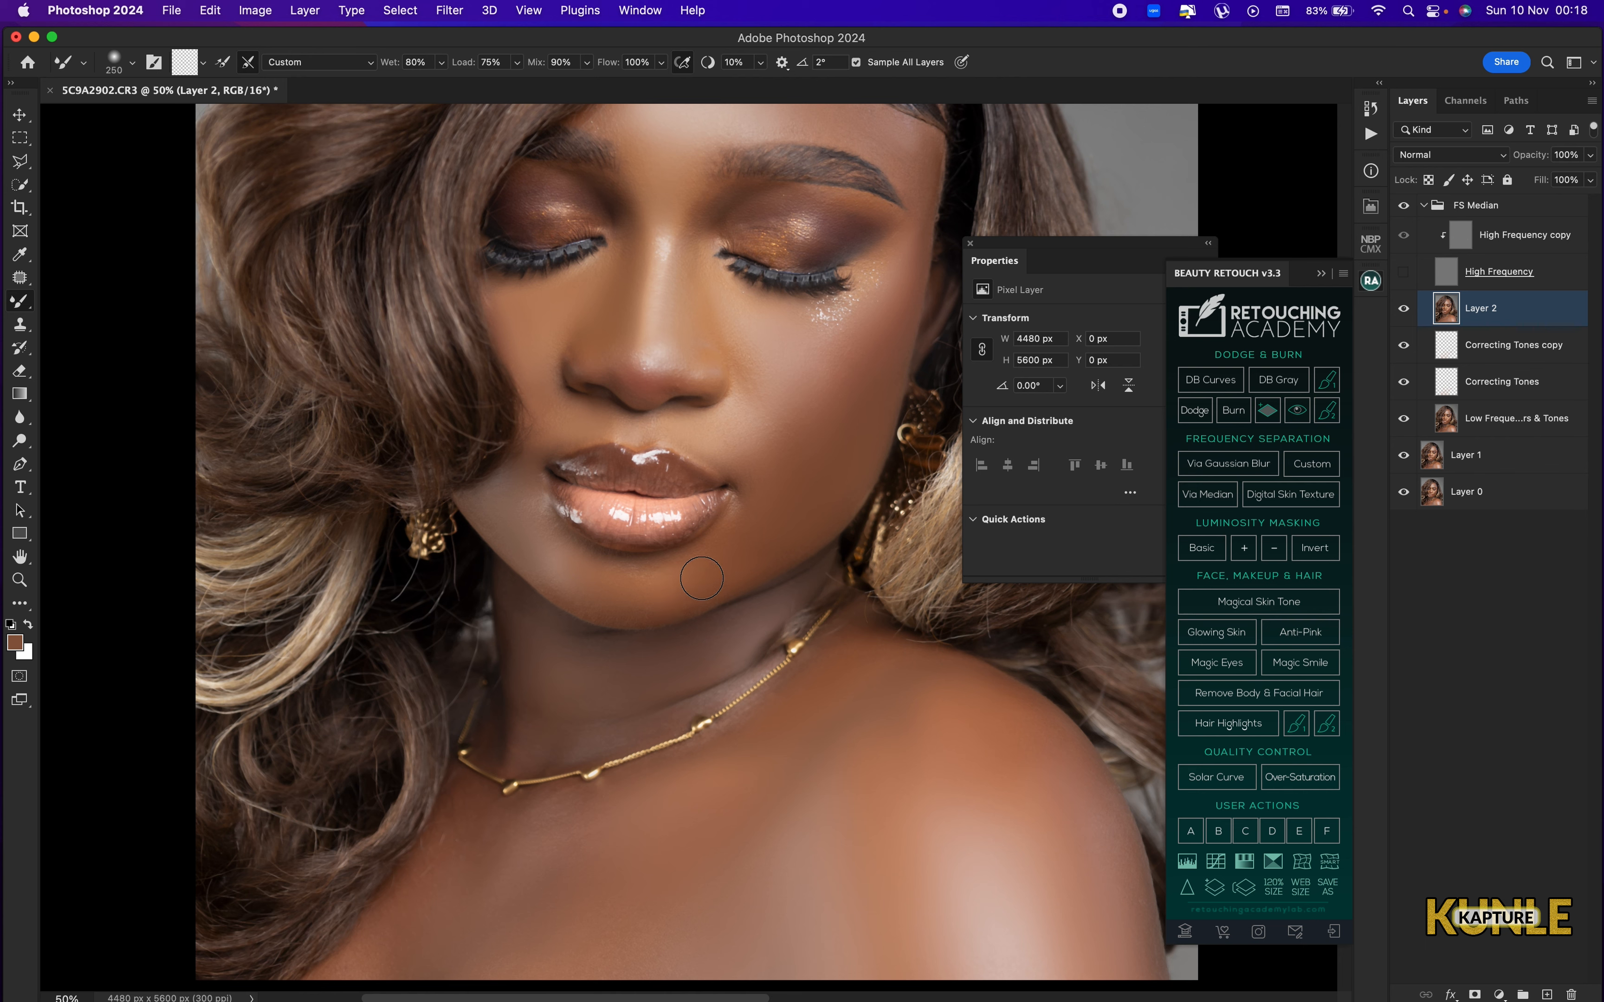
{"action": "key", "text": "bracketright"}
{"action": "key", "text": "super+0"}
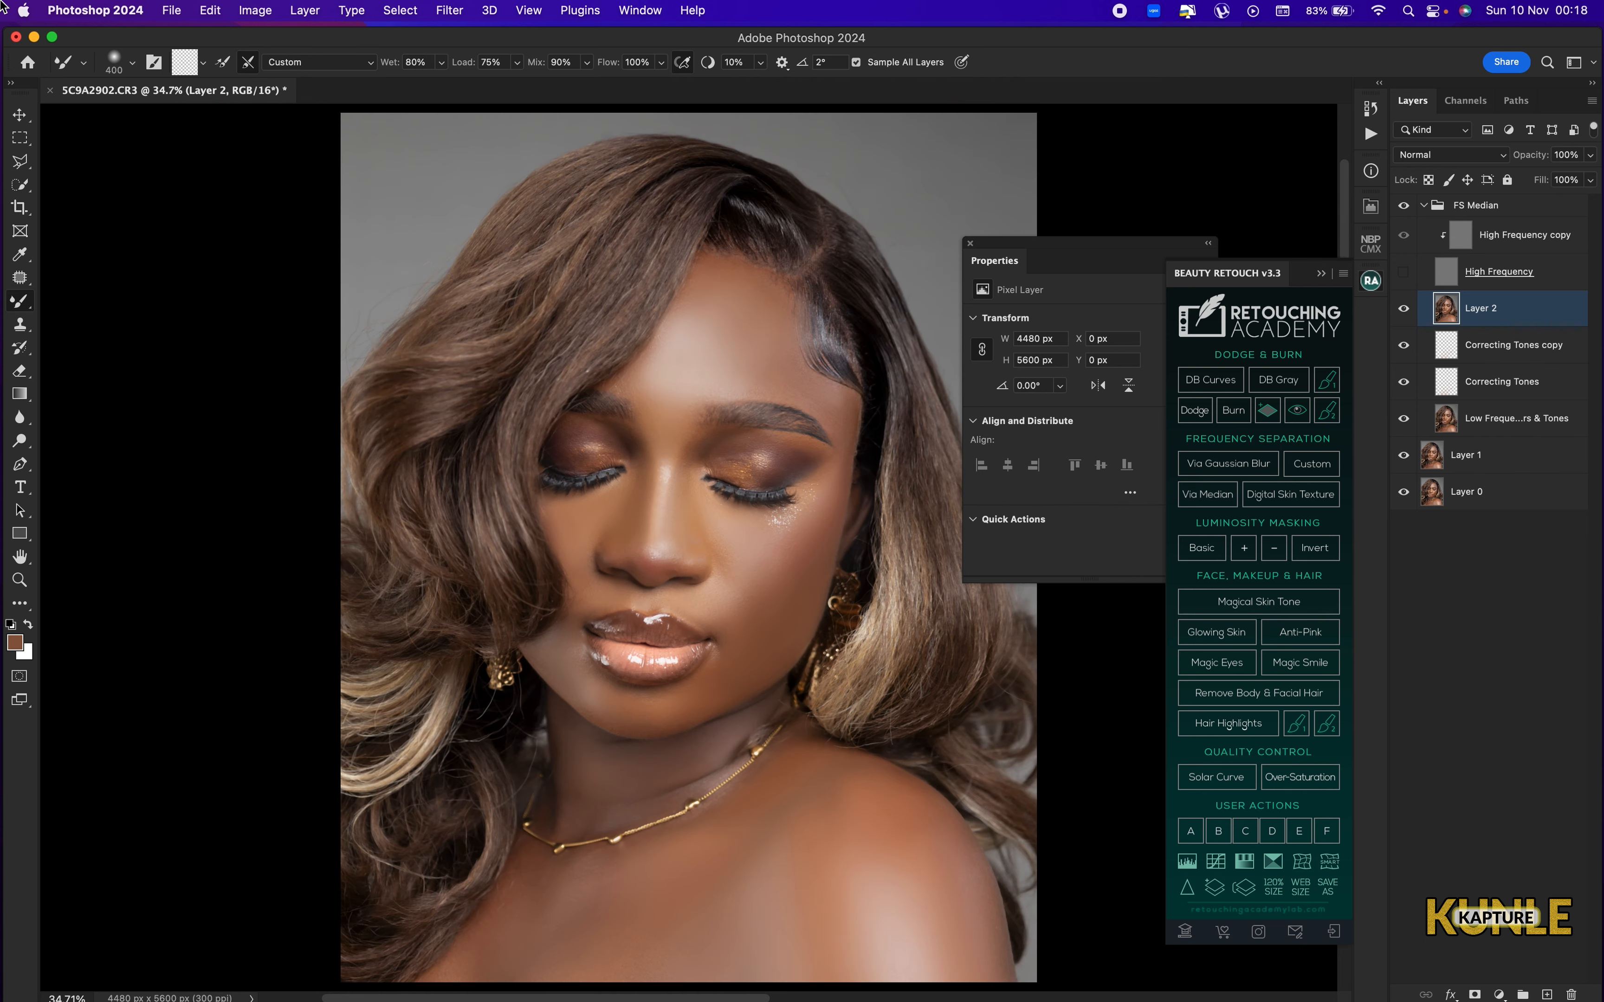
Even the forehead near the hairline with the Mixer Brush at 200 to 600 px and show both high frequency layers again.
{"action": "key", "text": "super+equal"}
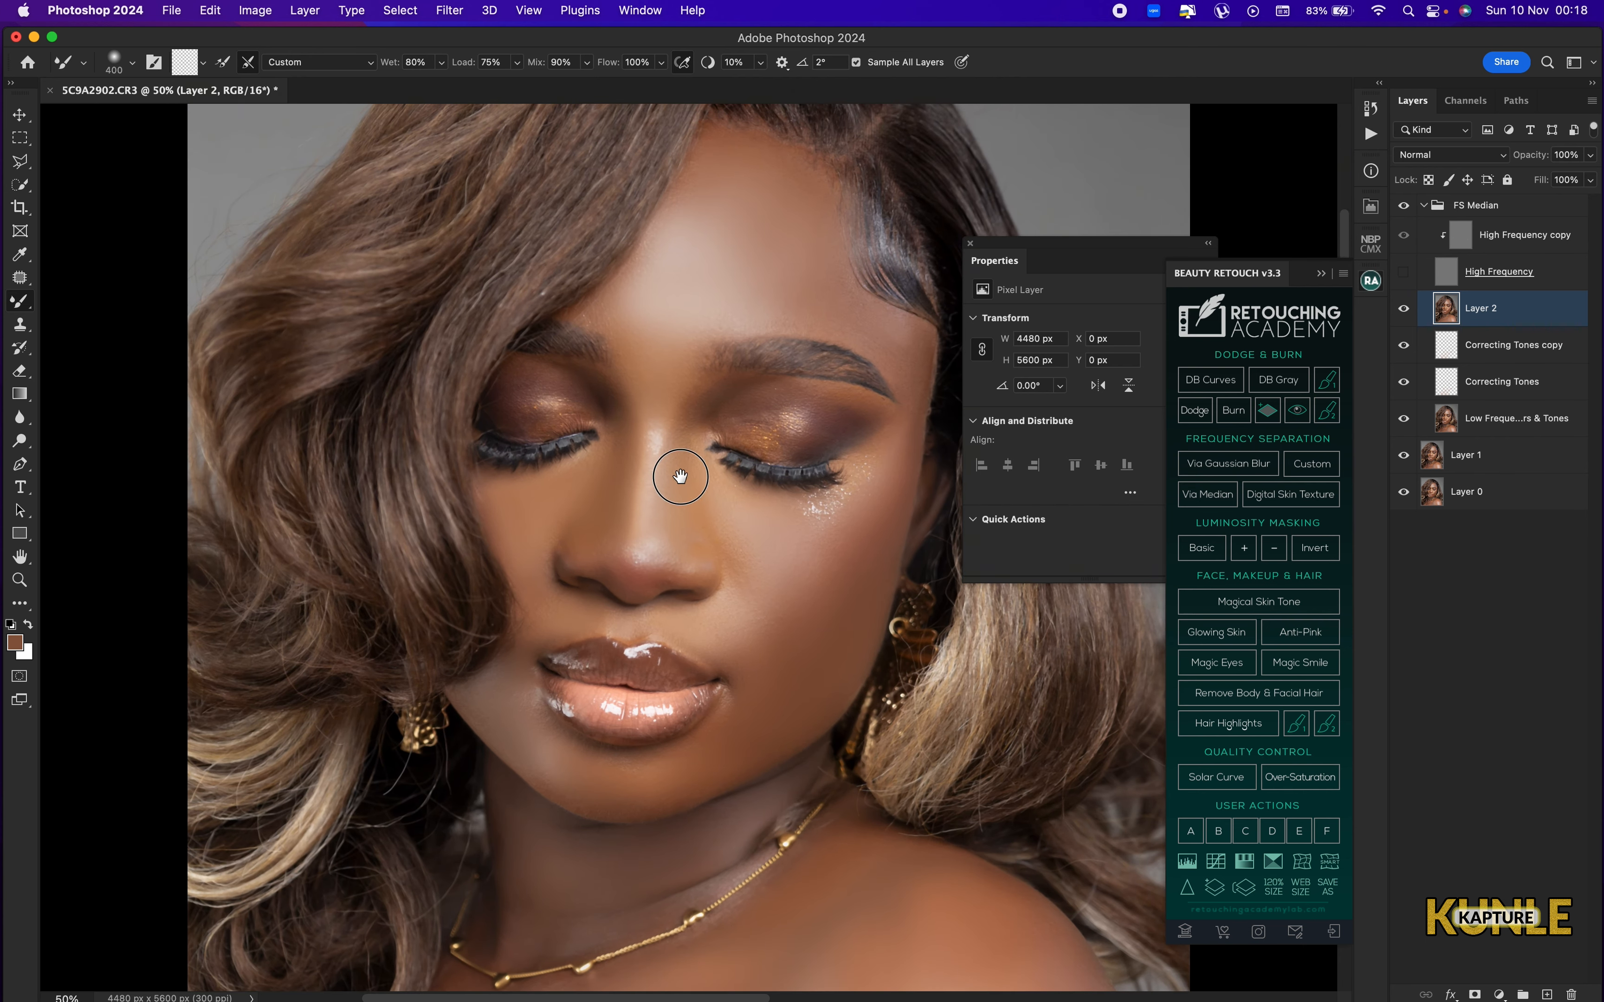
{"action": "left_click_drag", "start_coordinate": [680, 476], "coordinate": [655, 588]}
{"action": "key", "text": "bracketright"}
{"action": "key", "text": "bracketright"}
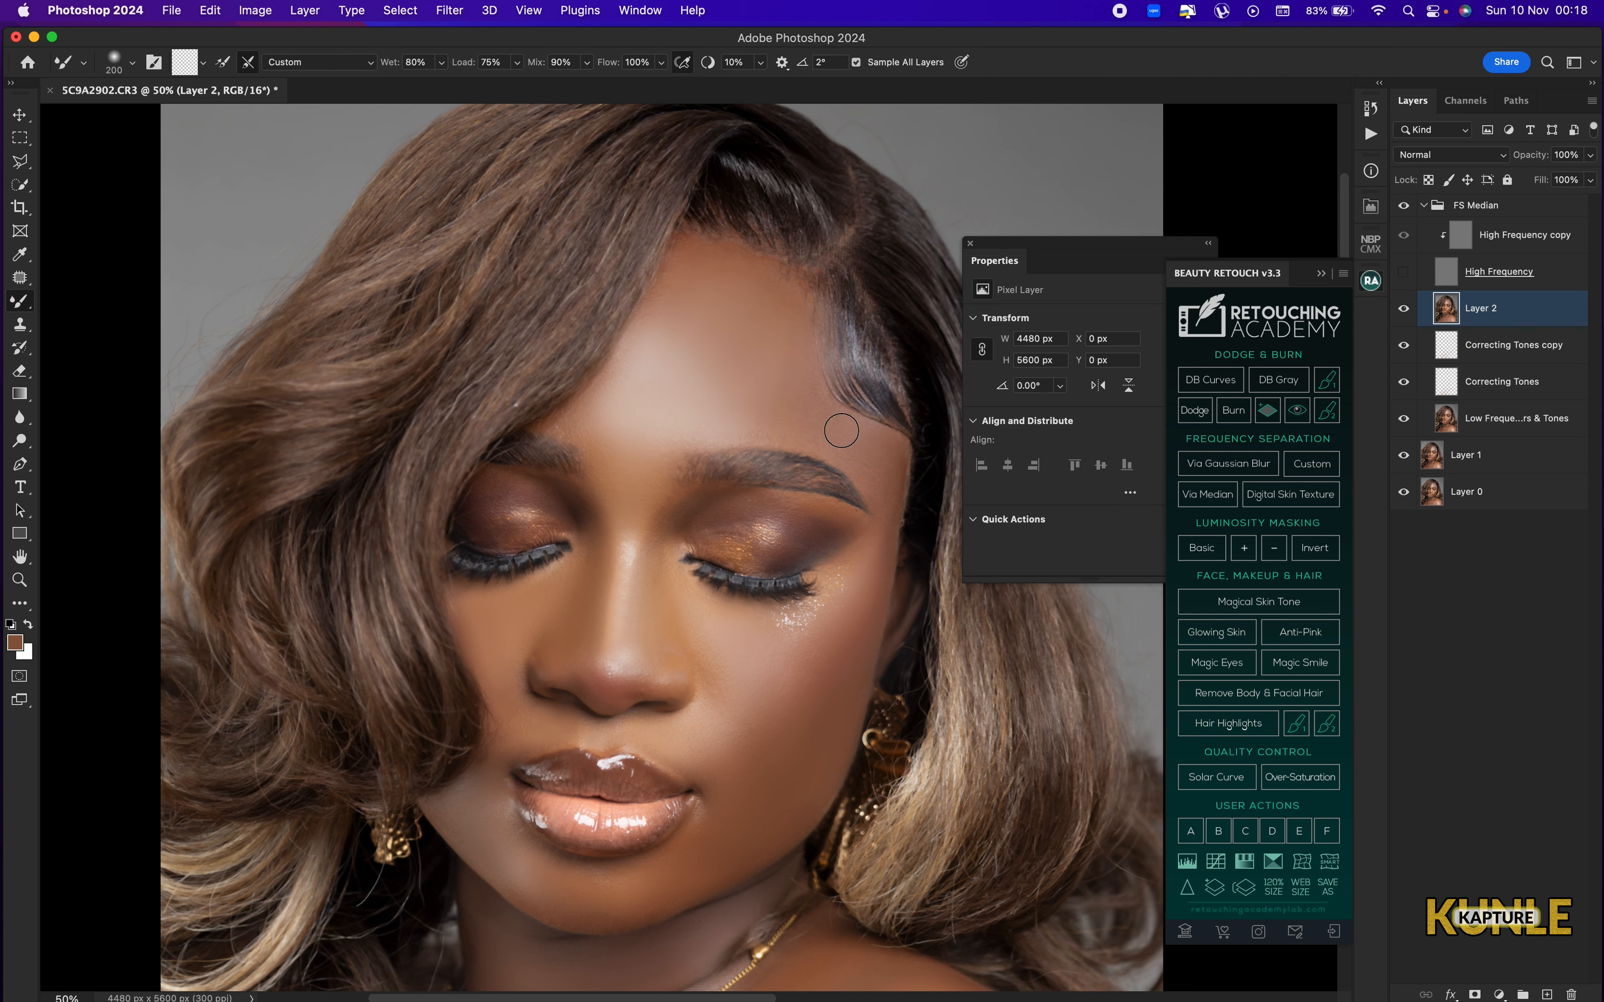
{"action": "key", "text": "bracketright"}
{"action": "key", "text": "bracketright"}
{"action": "key", "text": "bracketright"}
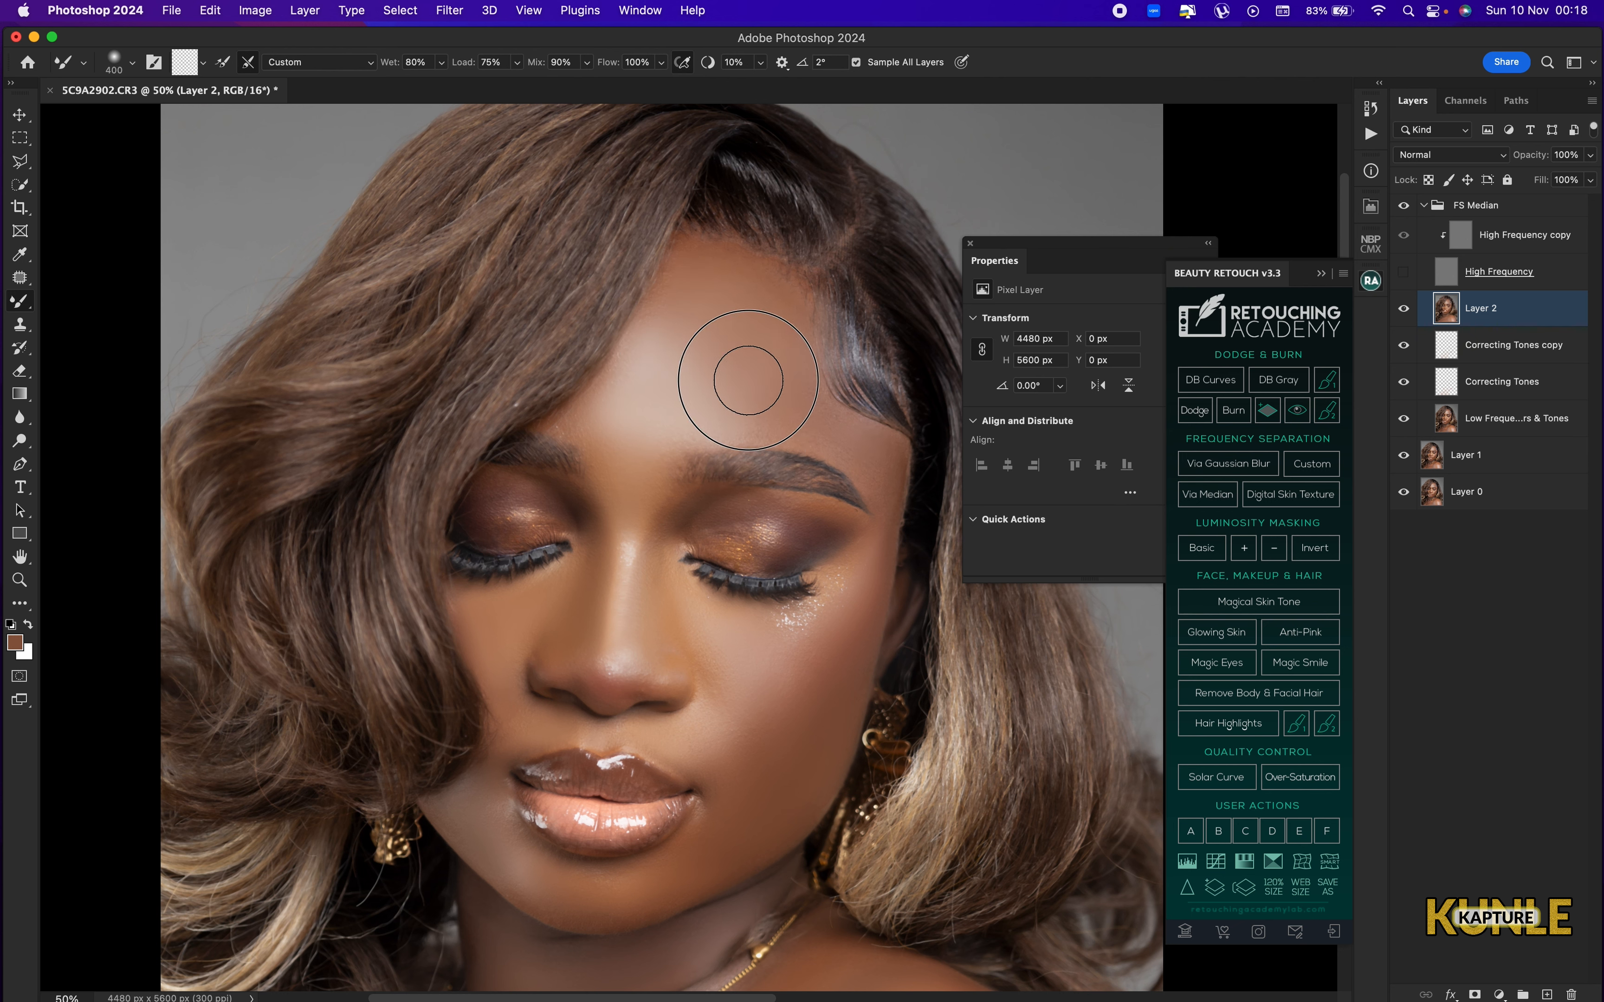
{"action": "key", "text": "bracketright"}
{"action": "key", "text": "super+0"}
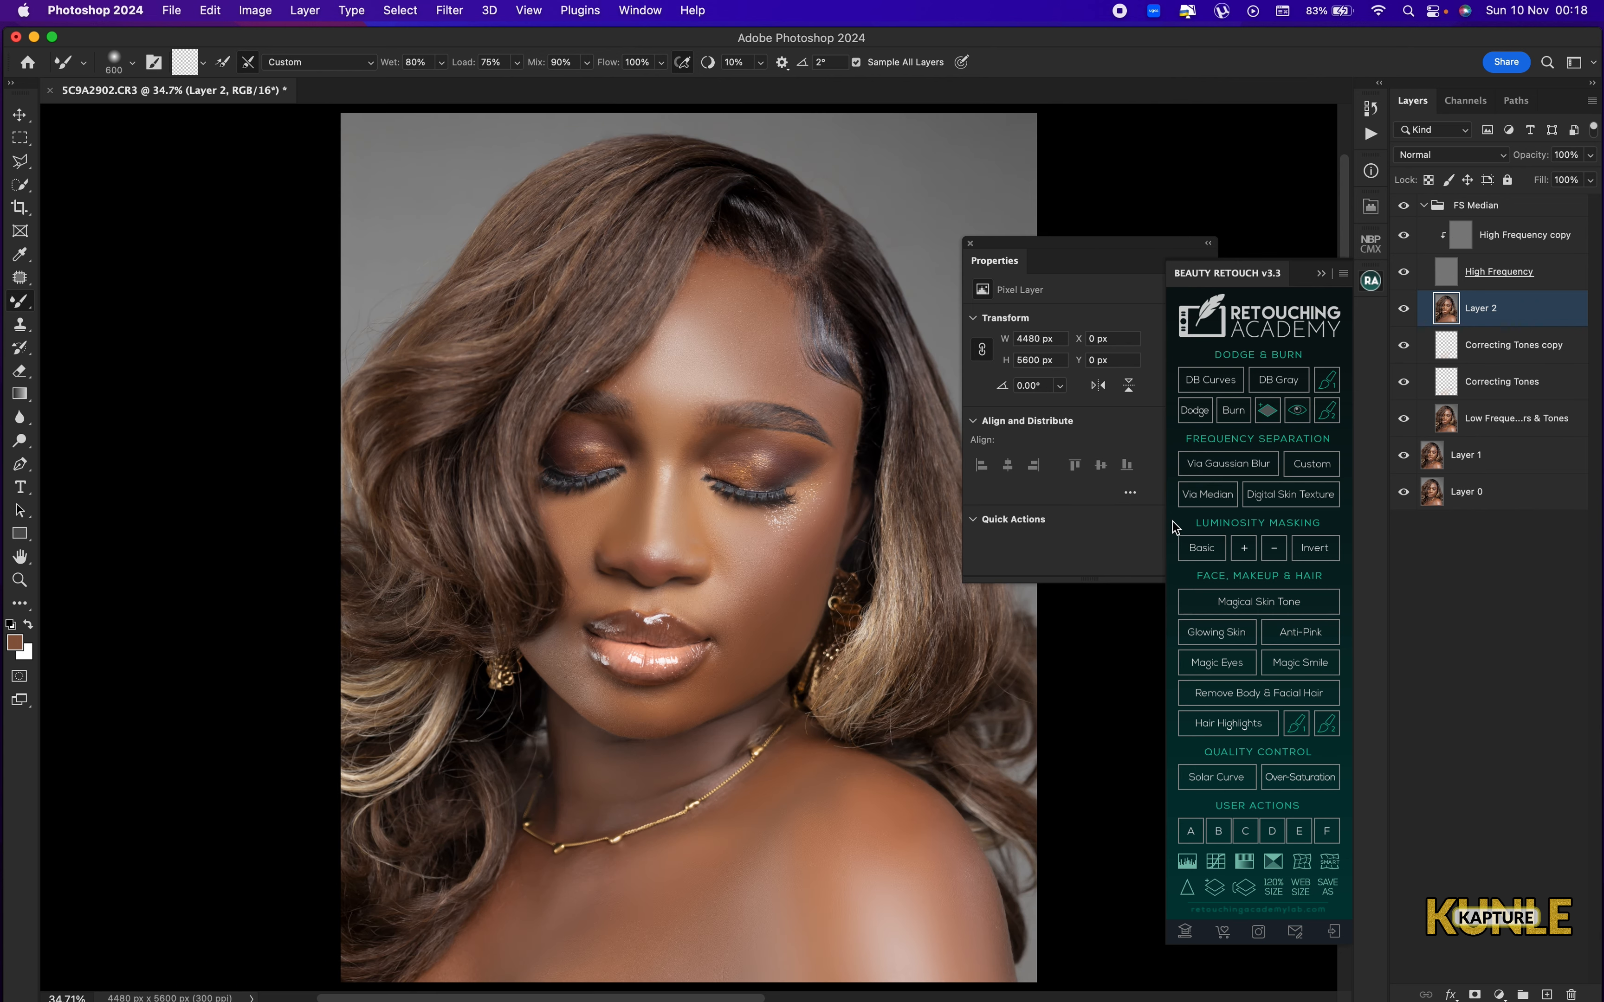
Inspect the face close up and compare the portrait with the FS Median group hidden and shown.
{"action": "key", "text": "super+plus"}
{"action": "key", "text": "super+plus"}
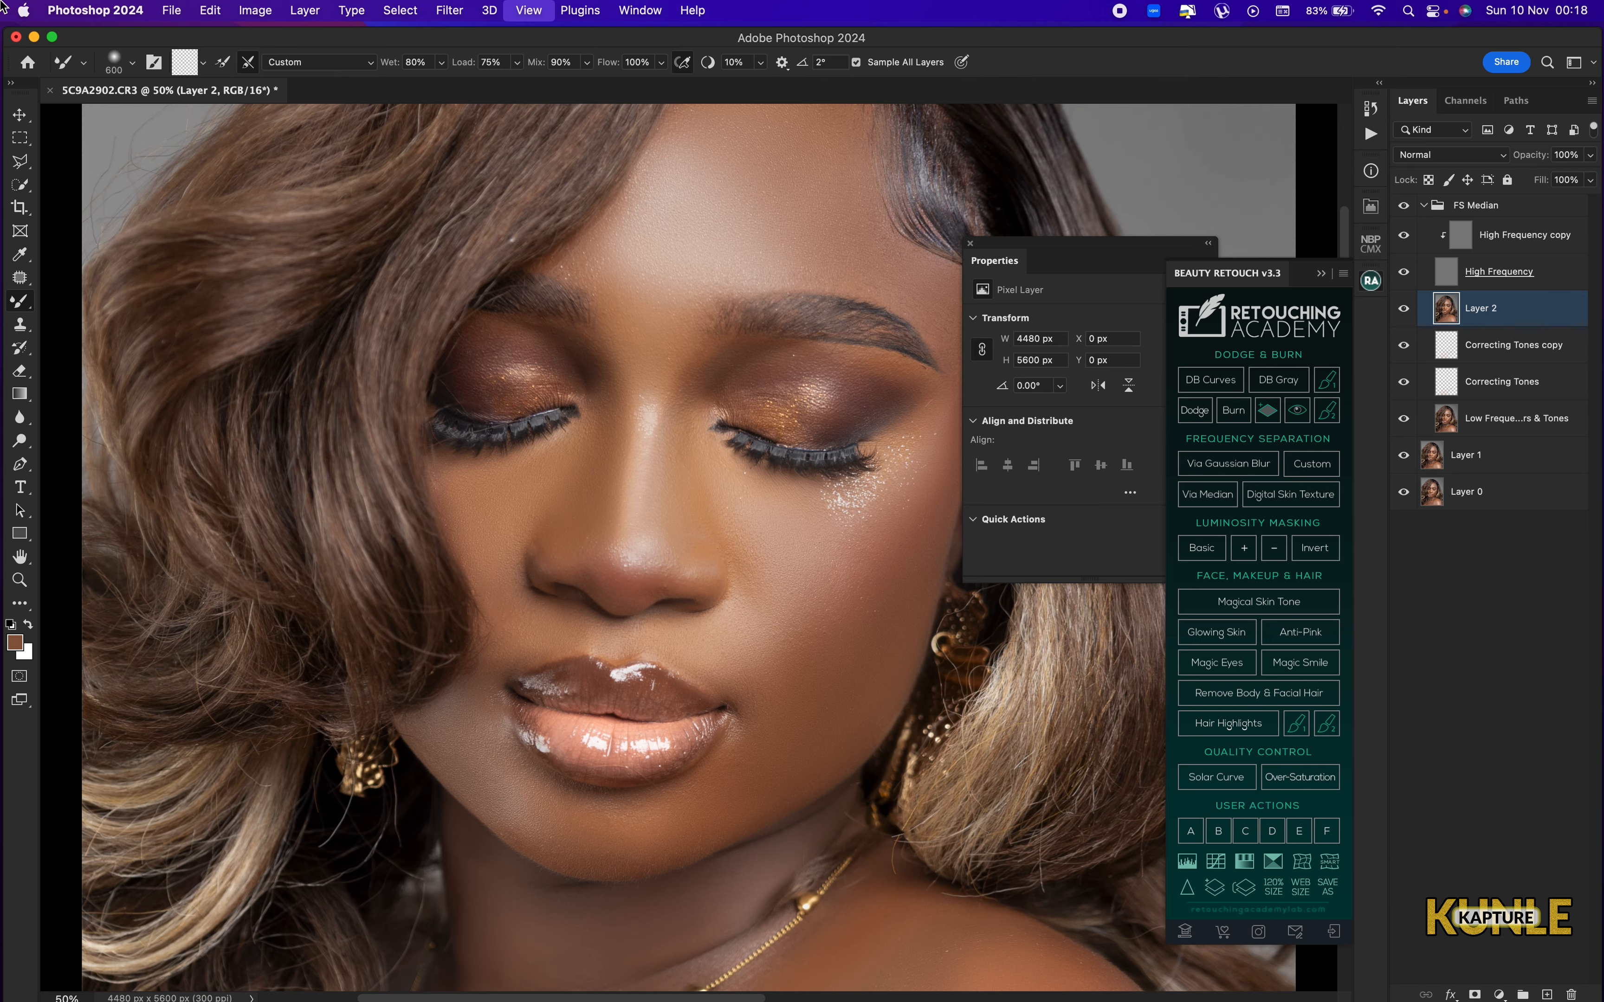
{"action": "key", "text": "super+0"}
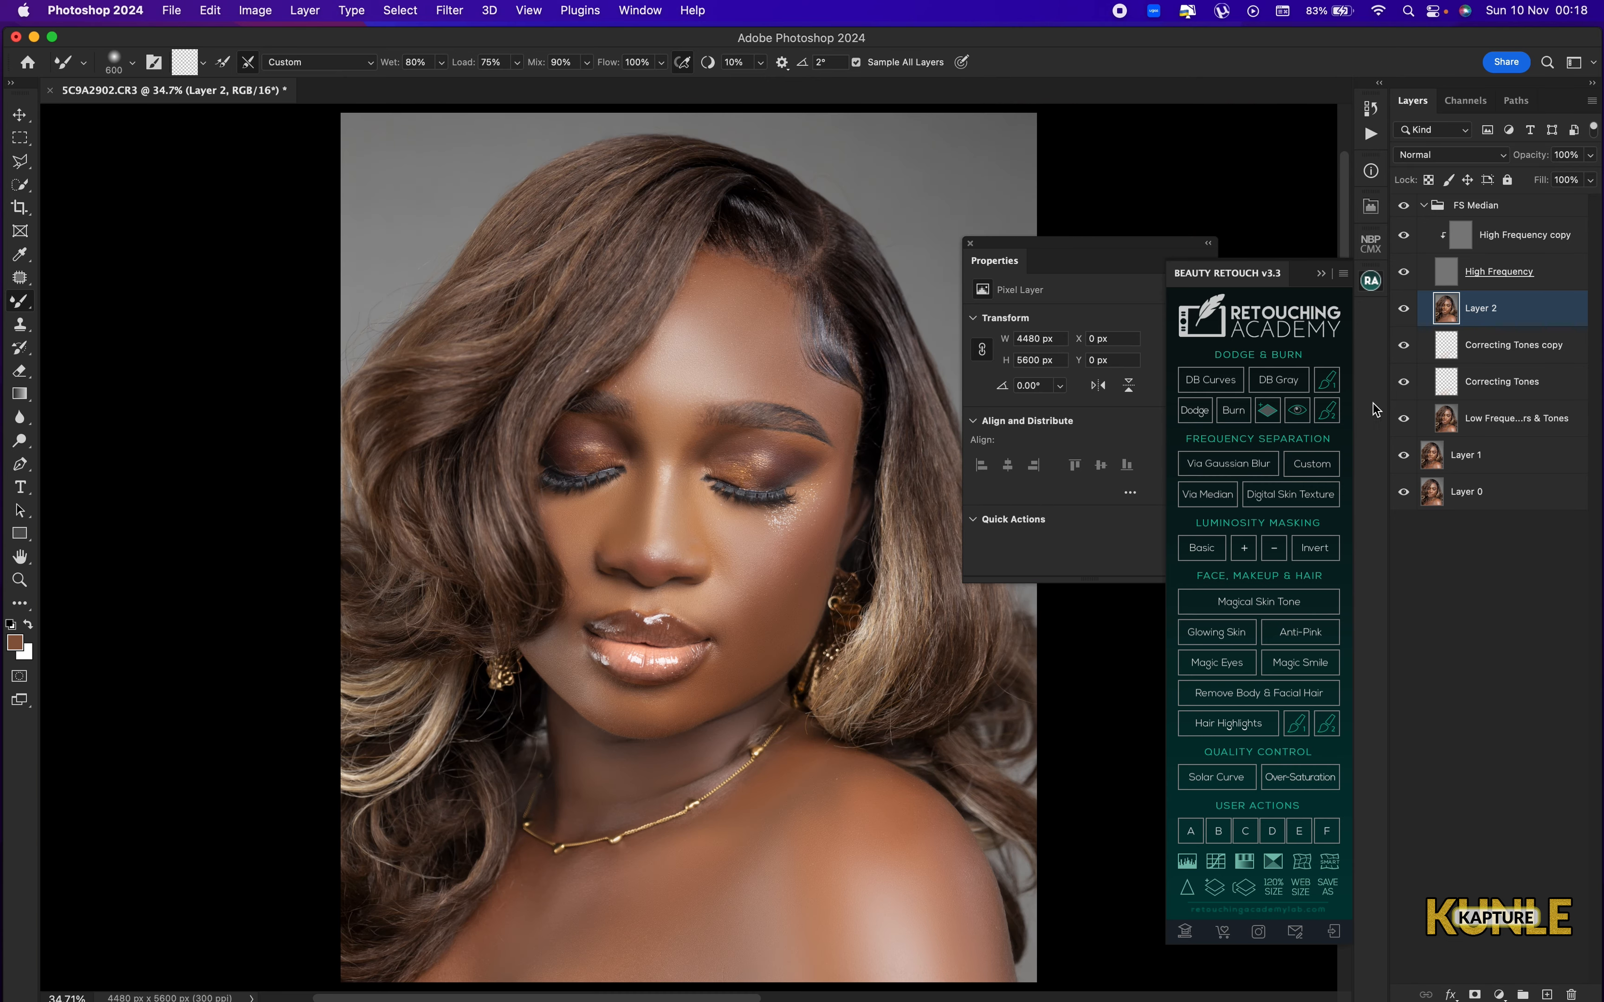
{"action": "left_click", "coordinate": [1424, 206]}
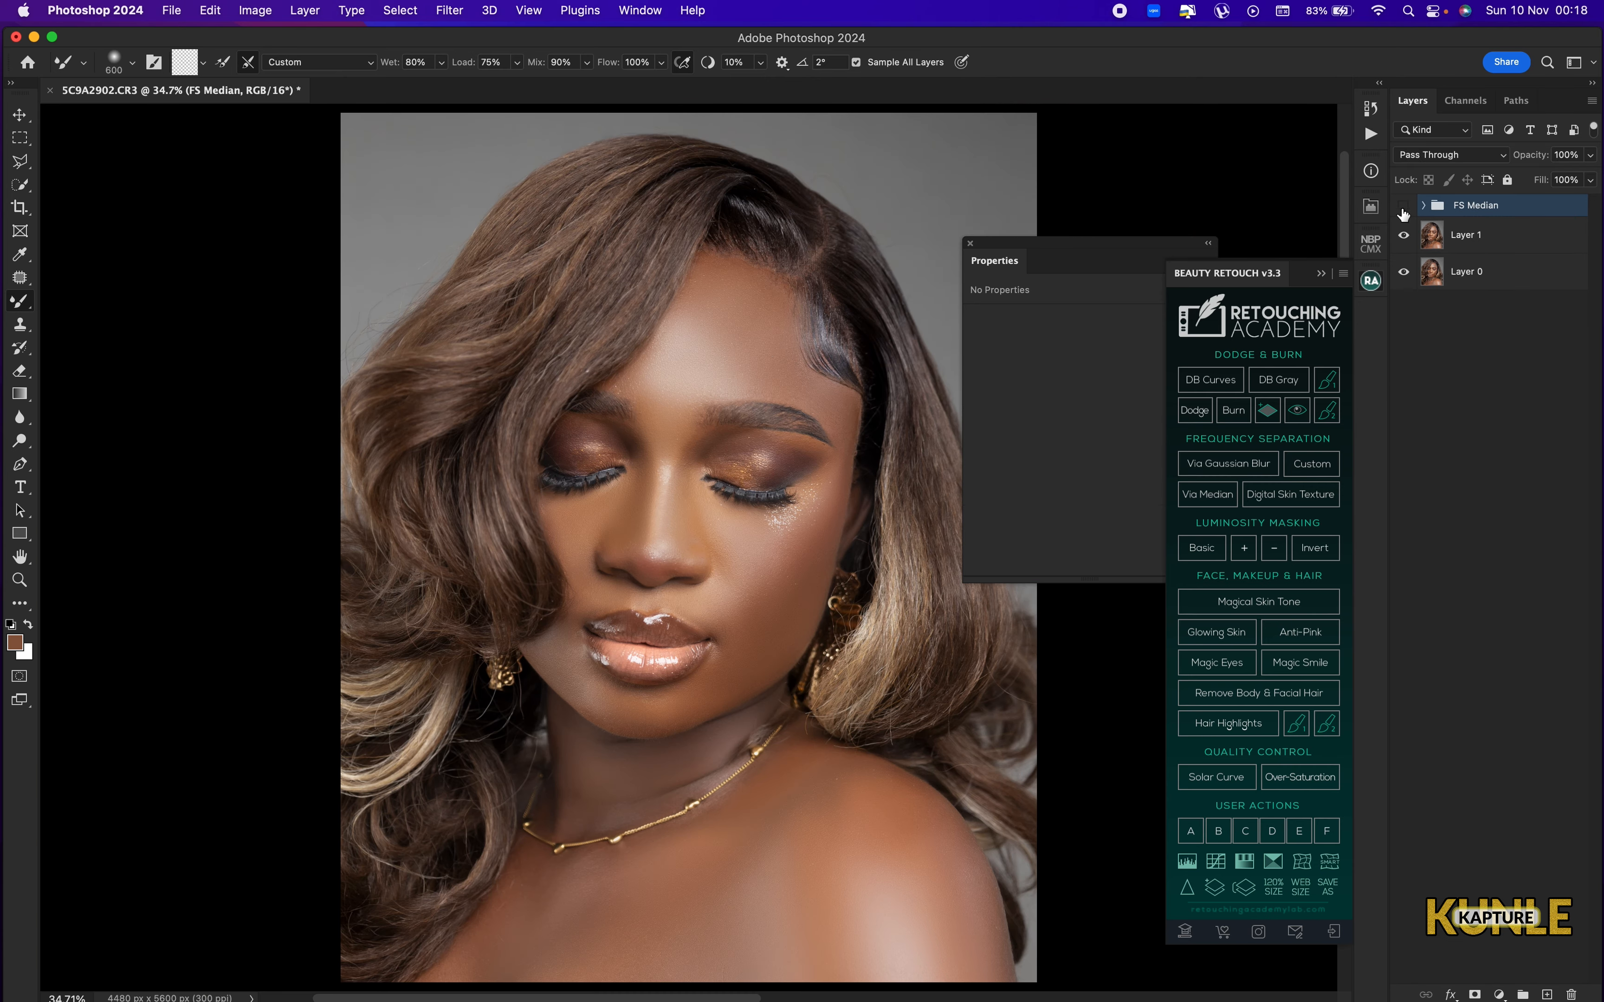
{"action": "left_click", "coordinate": [1403, 206]}
{"action": "left_click", "coordinate": [1404, 207]}
{"action": "left_click", "coordinate": [1424, 206]}
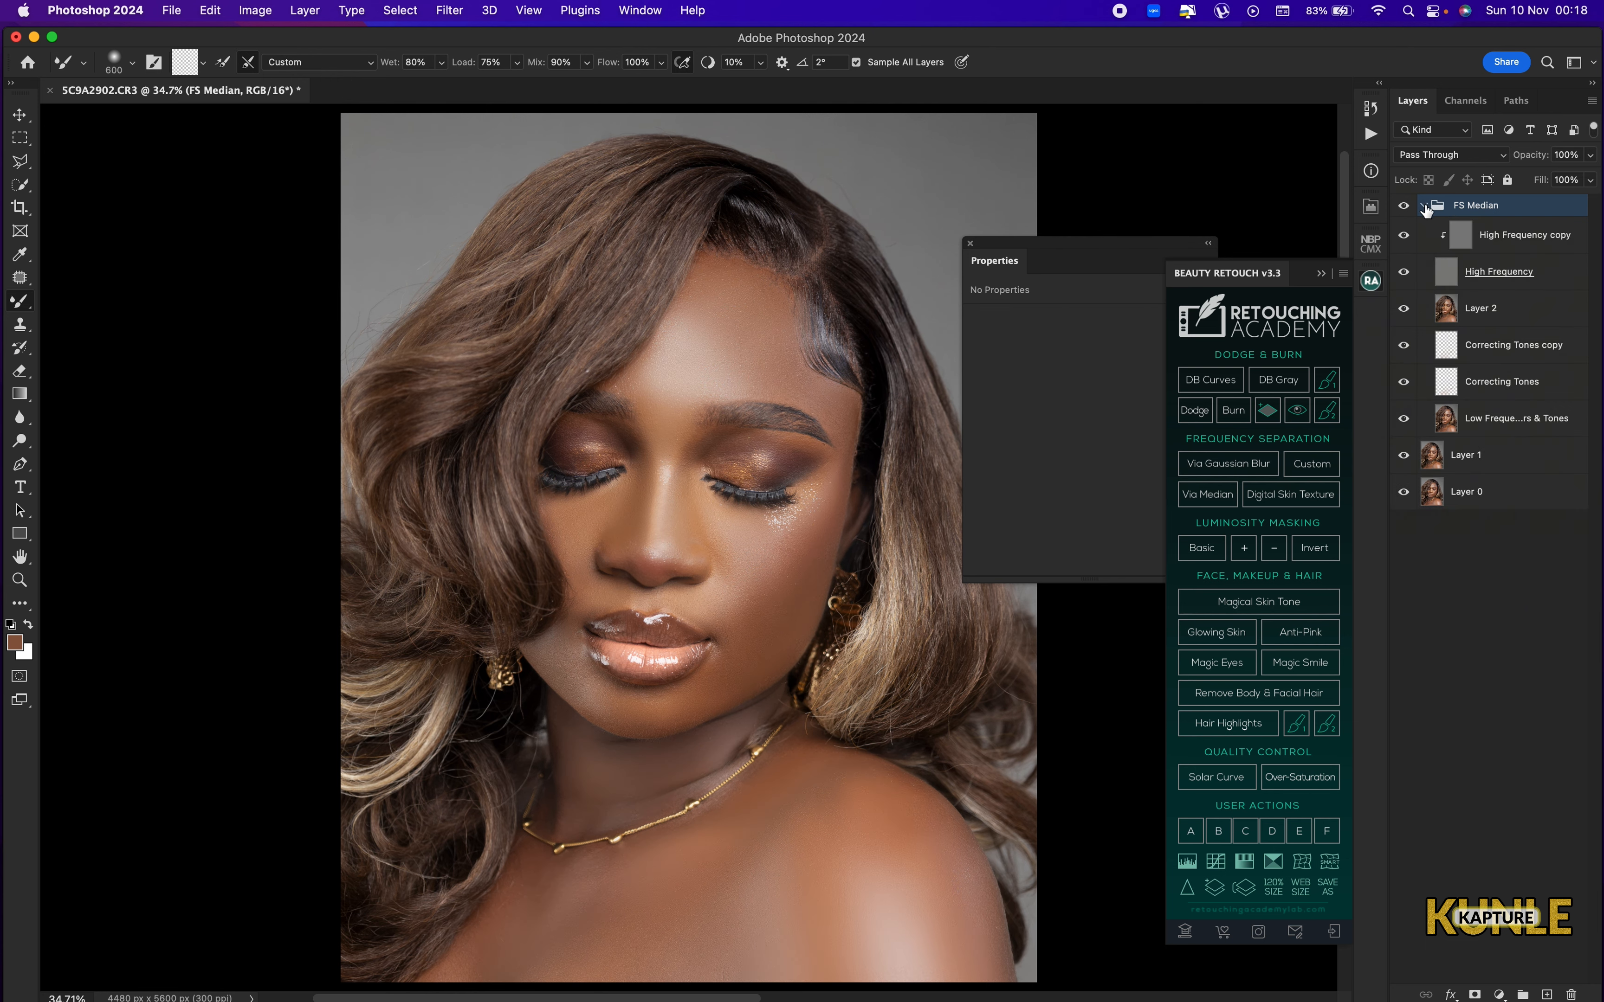
Rename Layer 2 in the FS Median group as "mixer brush".
{"action": "left_click", "coordinate": [1502, 311]}
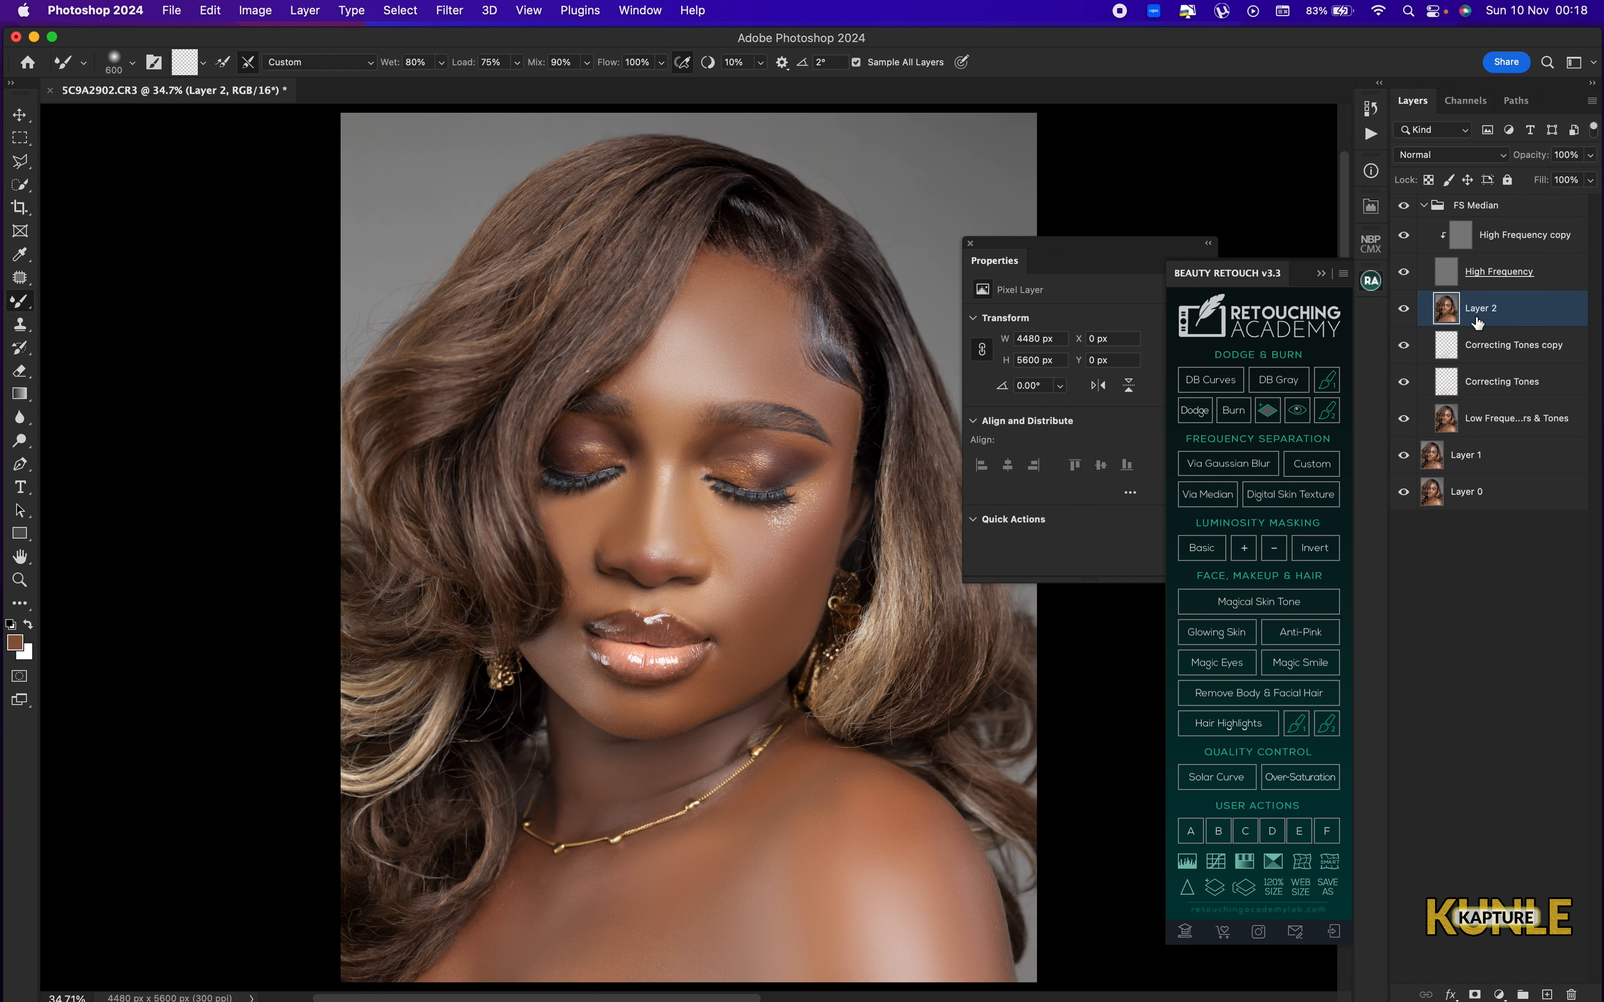
{"action": "double_click", "coordinate": [1477, 311]}
{"action": "type", "text": "mixer brush"}
{"action": "key", "text": "Return"}
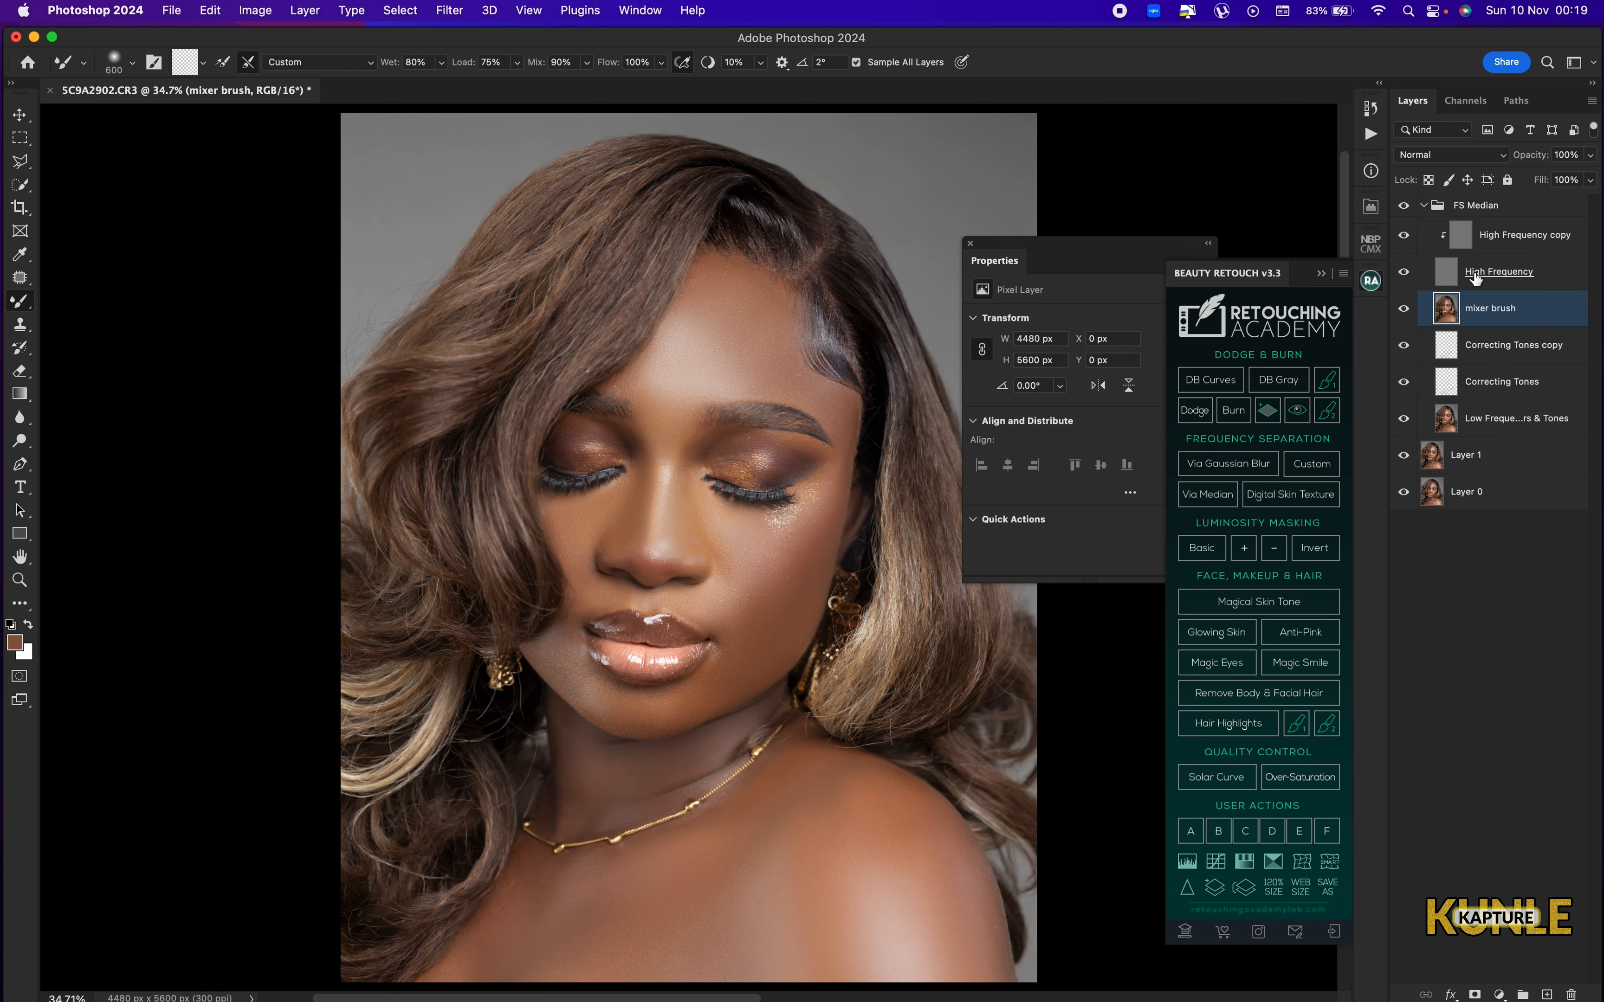
Set the mixer brush layer's opacity to 80%.
{"action": "left_click", "coordinate": [1590, 157]}
{"action": "left_click", "coordinate": [1567, 179]}
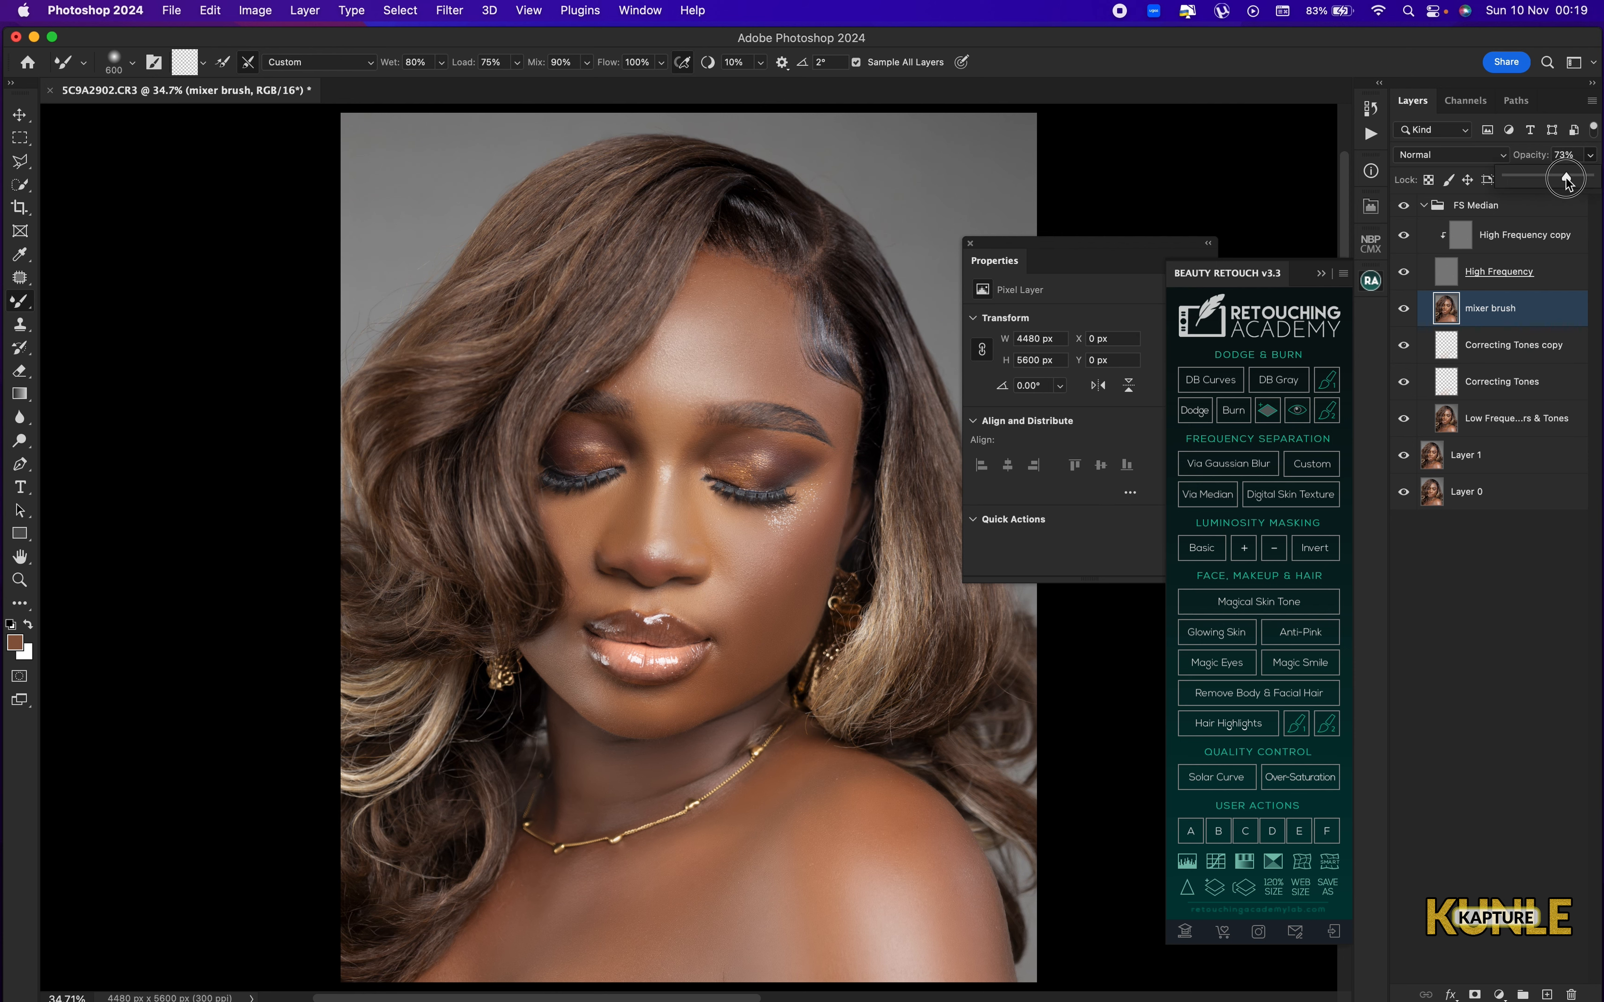
{"action": "left_click_drag", "start_coordinate": [1565, 179], "coordinate": [1565, 180]}
{"action": "left_click", "coordinate": [1569, 154]}
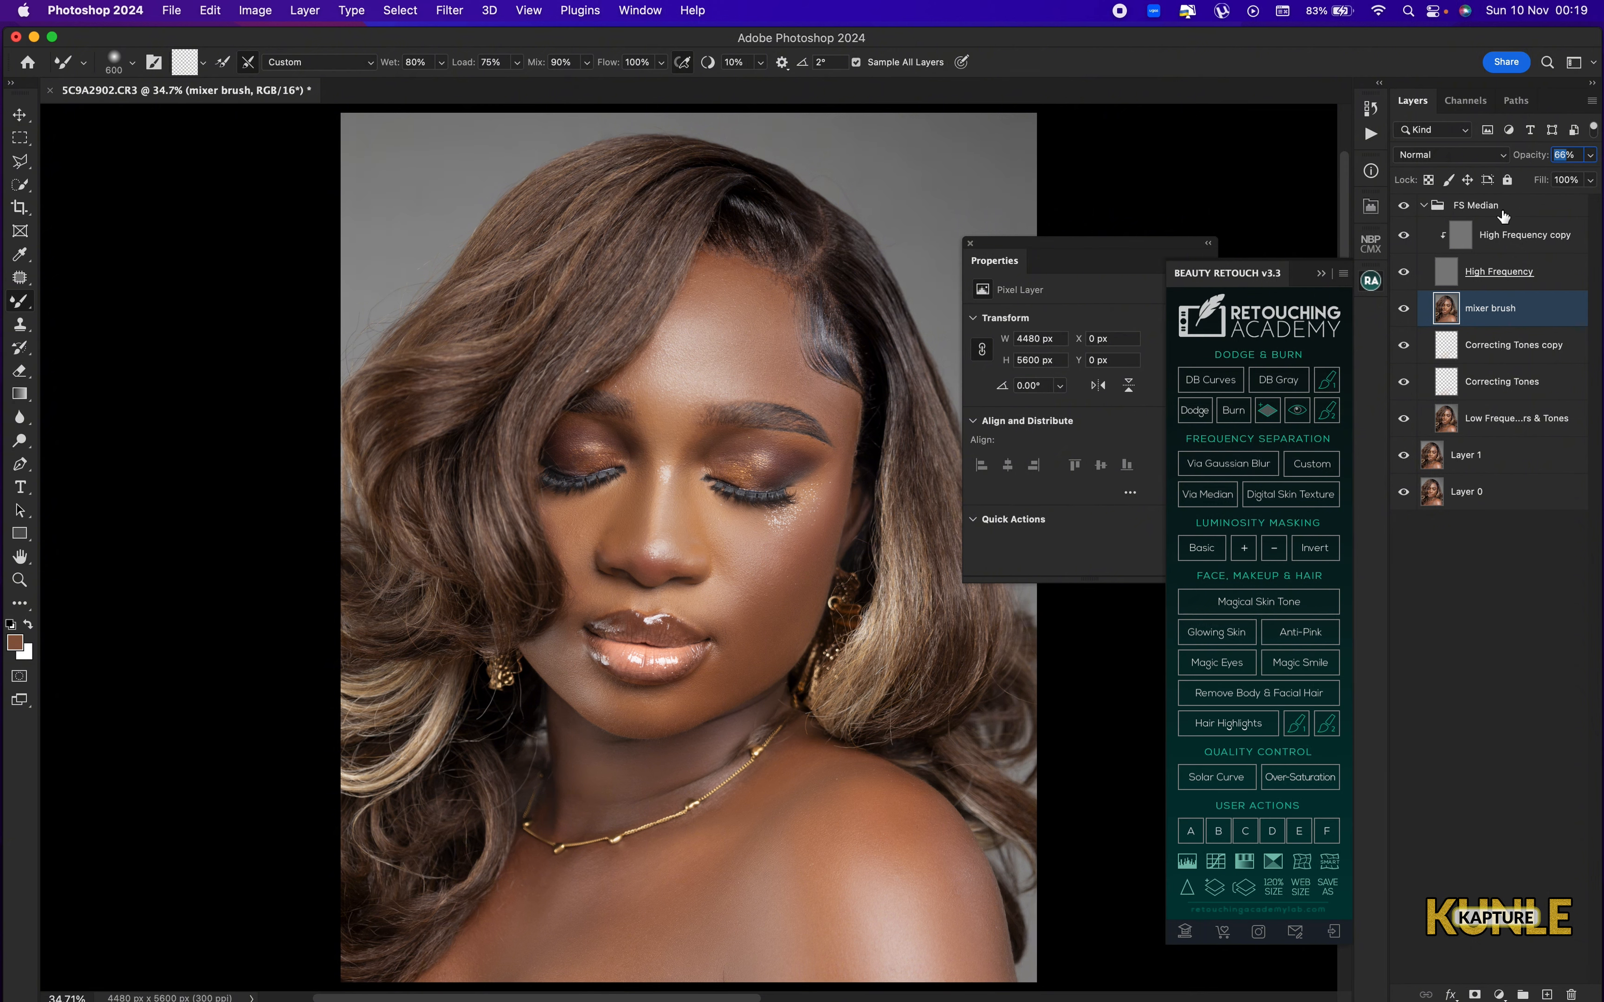
{"action": "type", "text": "80"}
{"action": "key", "text": "Return"}
Compare the whole portrait with and without the collapsed FS Median group, and examine the facial skin texture at 100%.
{"action": "left_click", "coordinate": [1425, 206]}
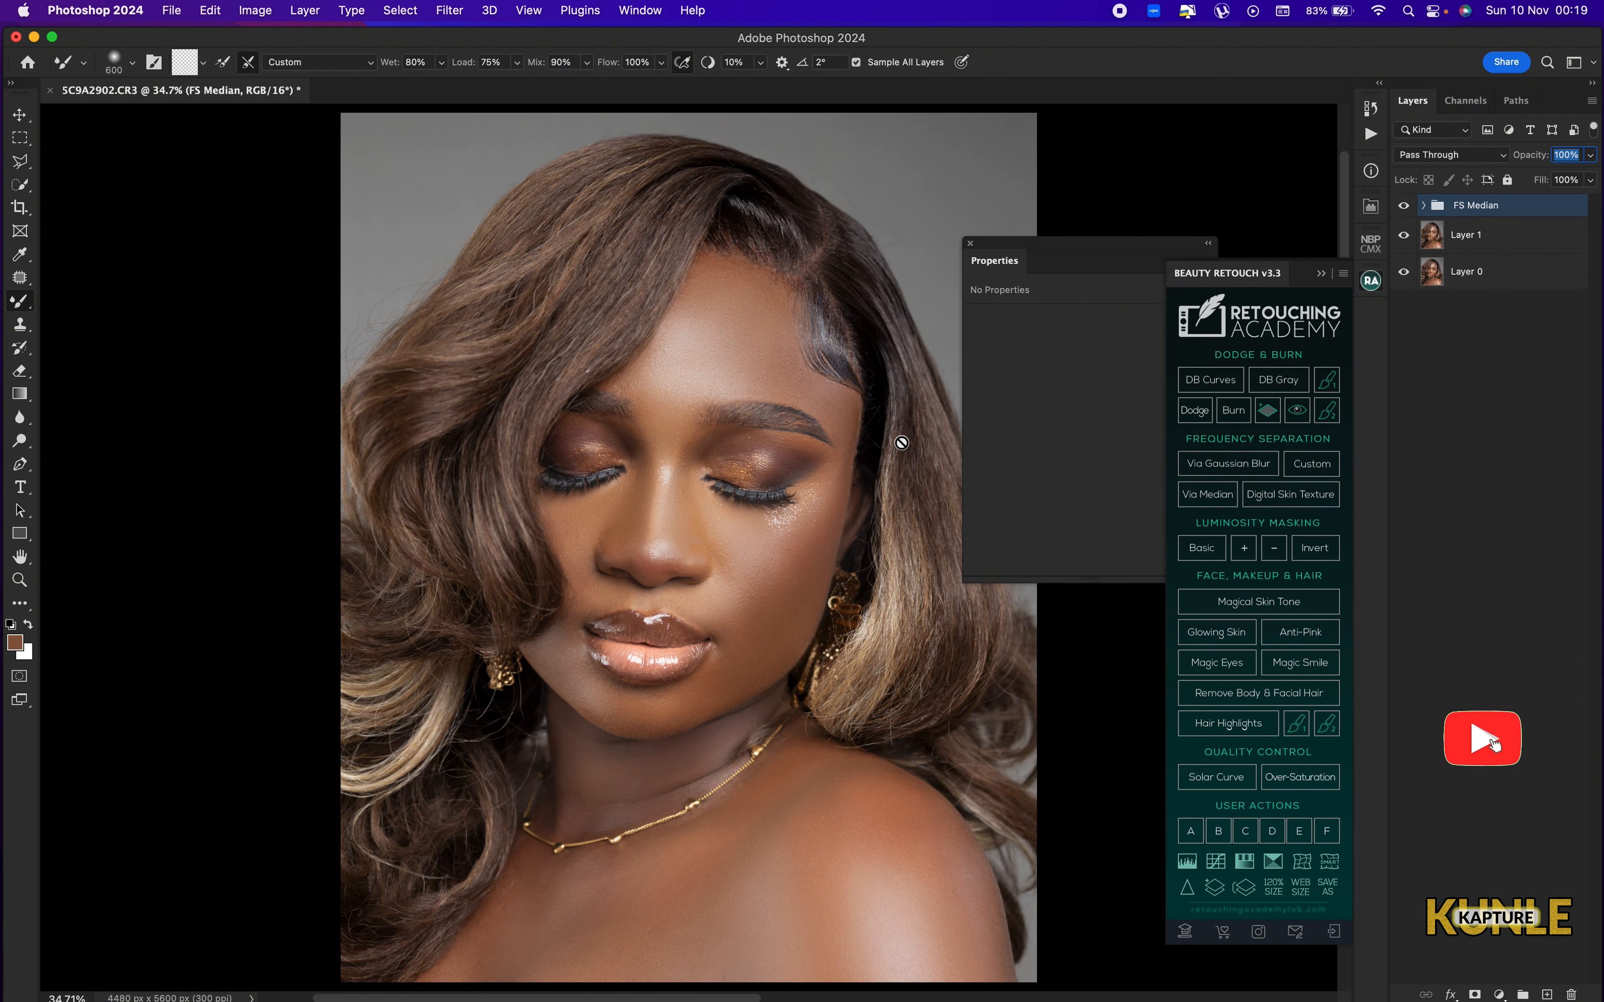
{"action": "key", "text": "super+minus"}
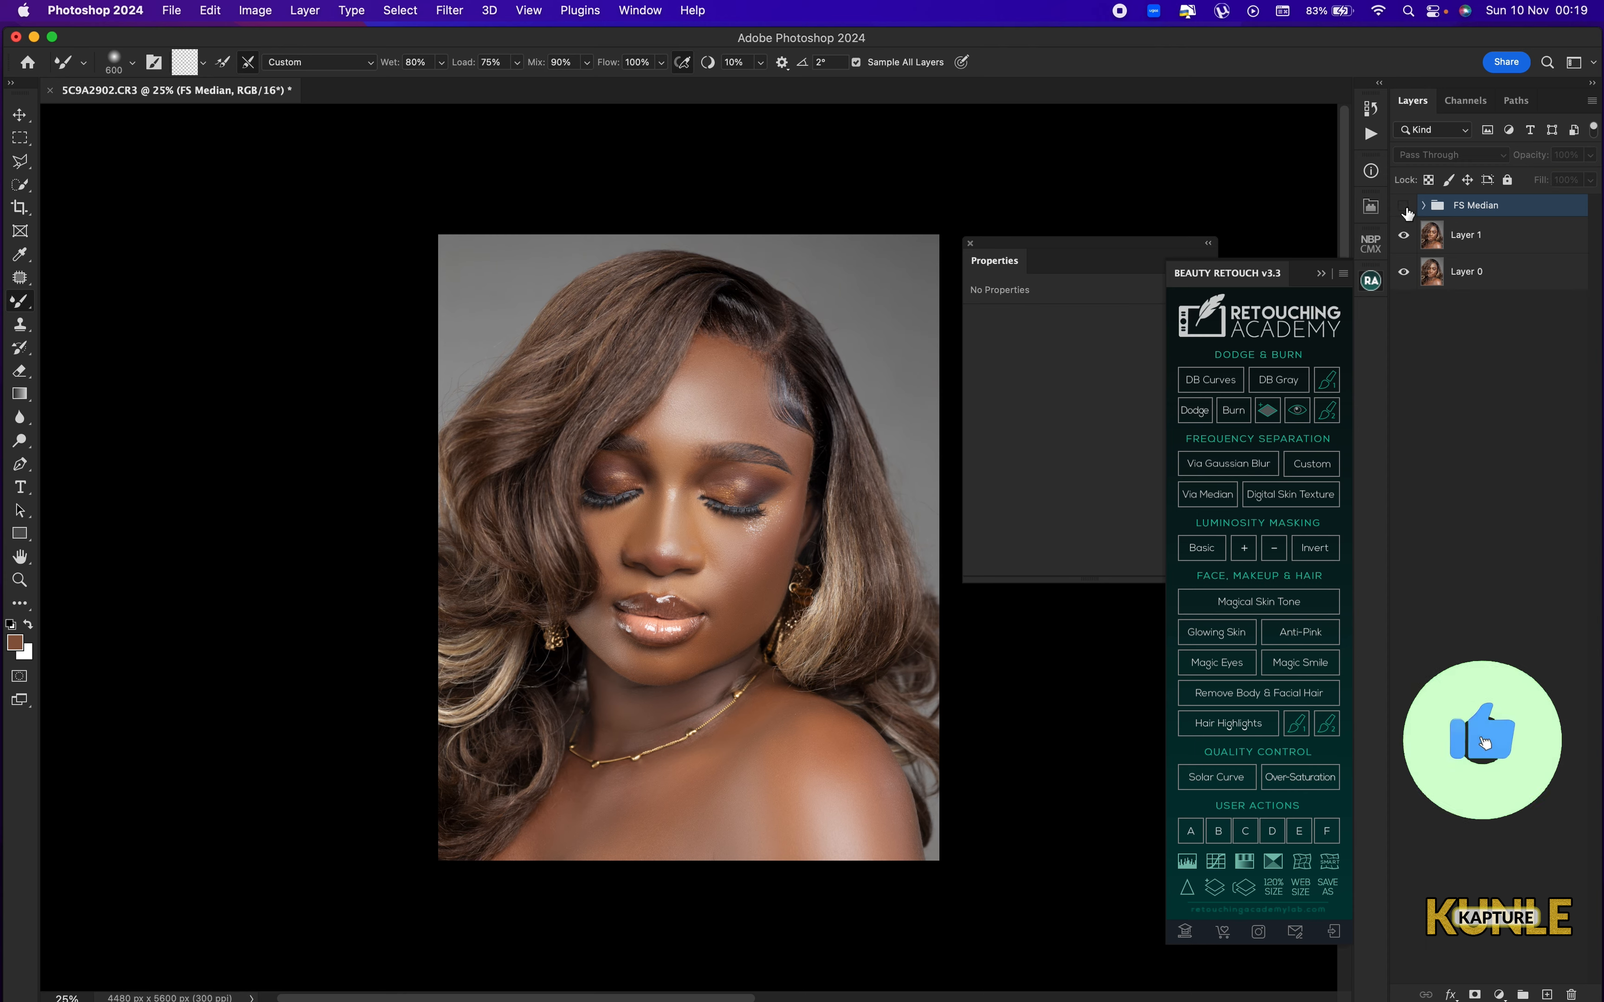
{"action": "left_click", "coordinate": [1404, 205]}
{"action": "left_click", "coordinate": [1404, 206]}
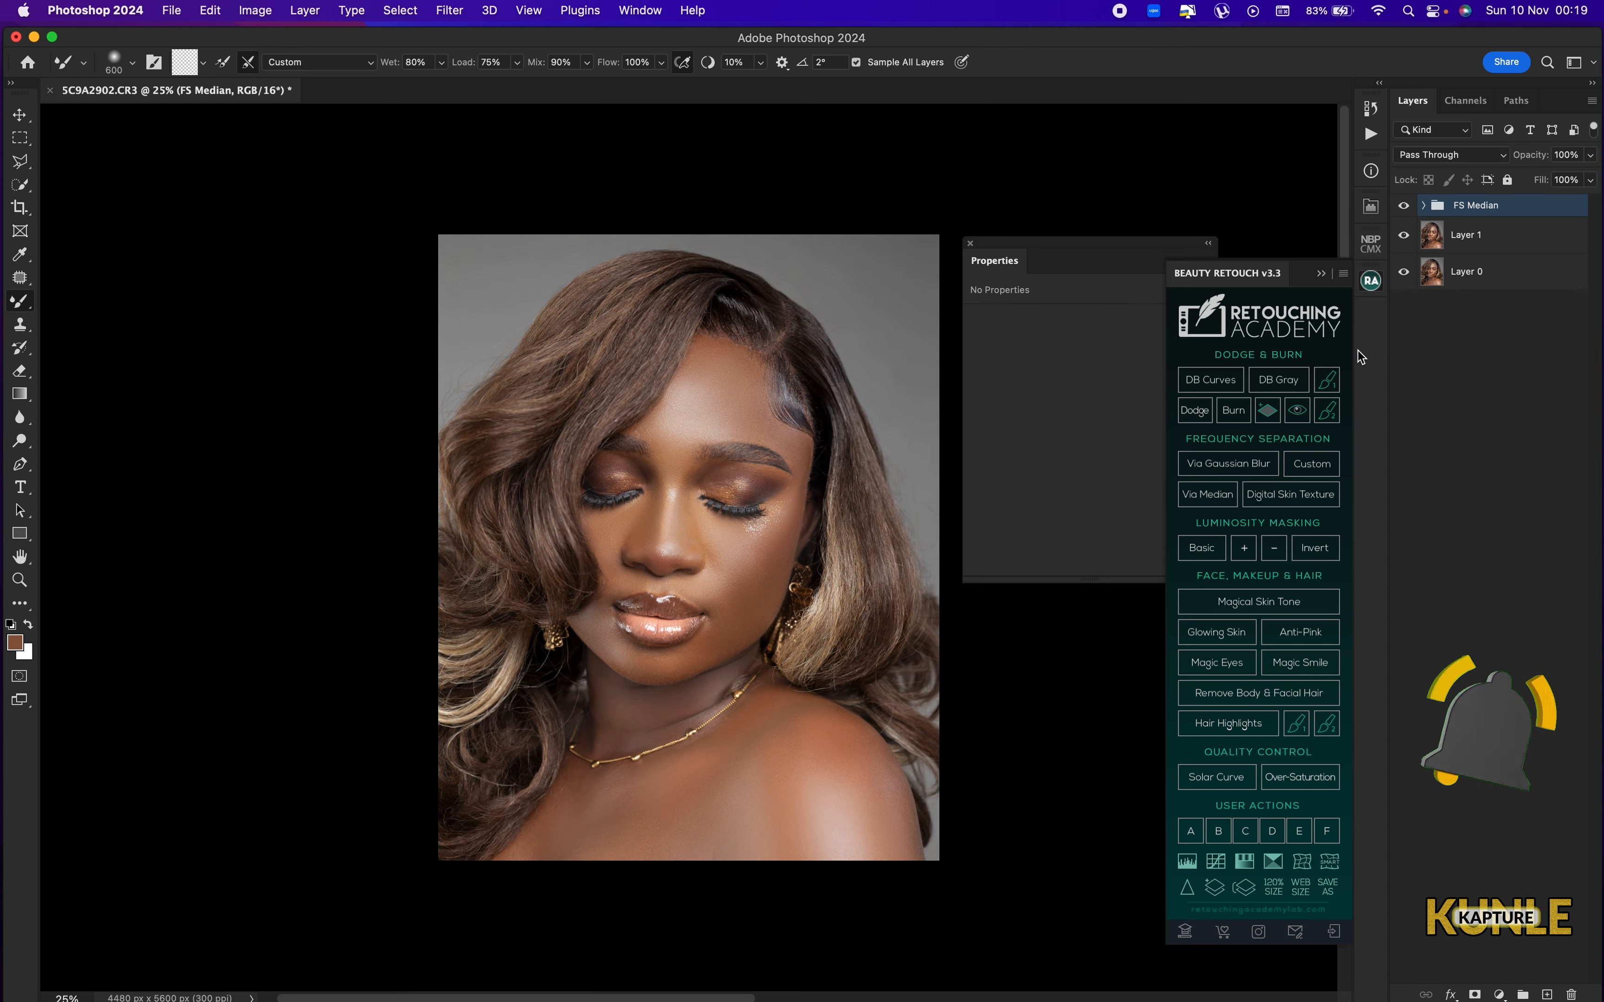
{"action": "key", "text": "super+plus"}
{"action": "key", "text": "super+plus"}
{"action": "key", "text": "super+plus"}
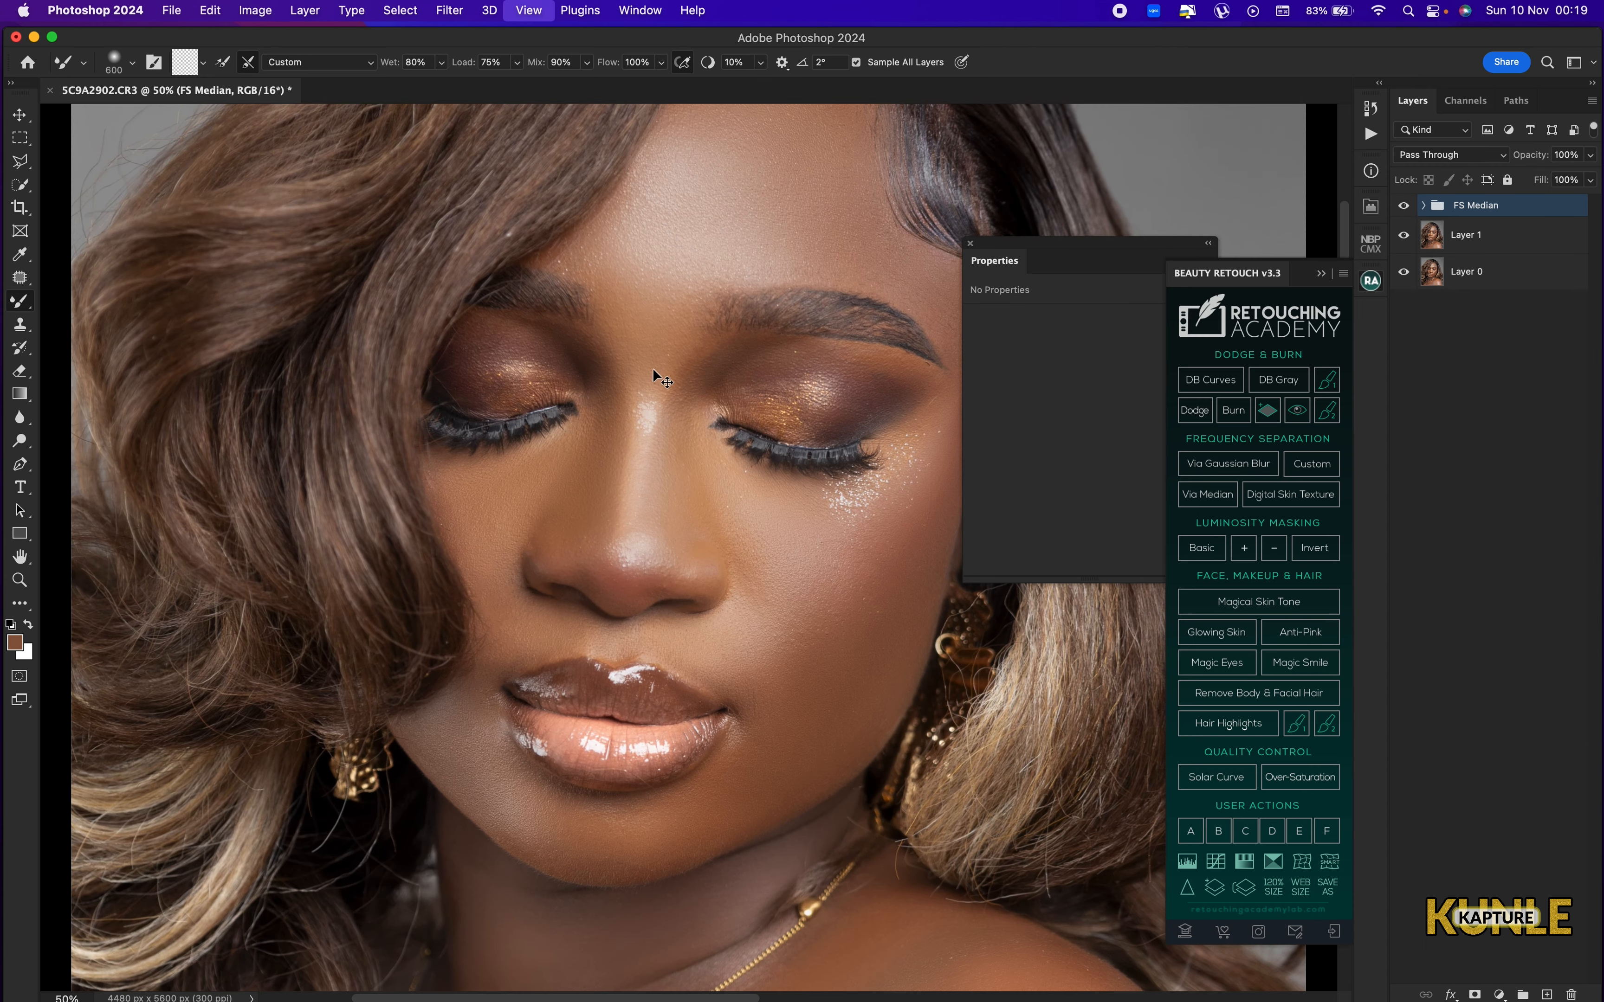
{"action": "key", "text": "super+plus"}
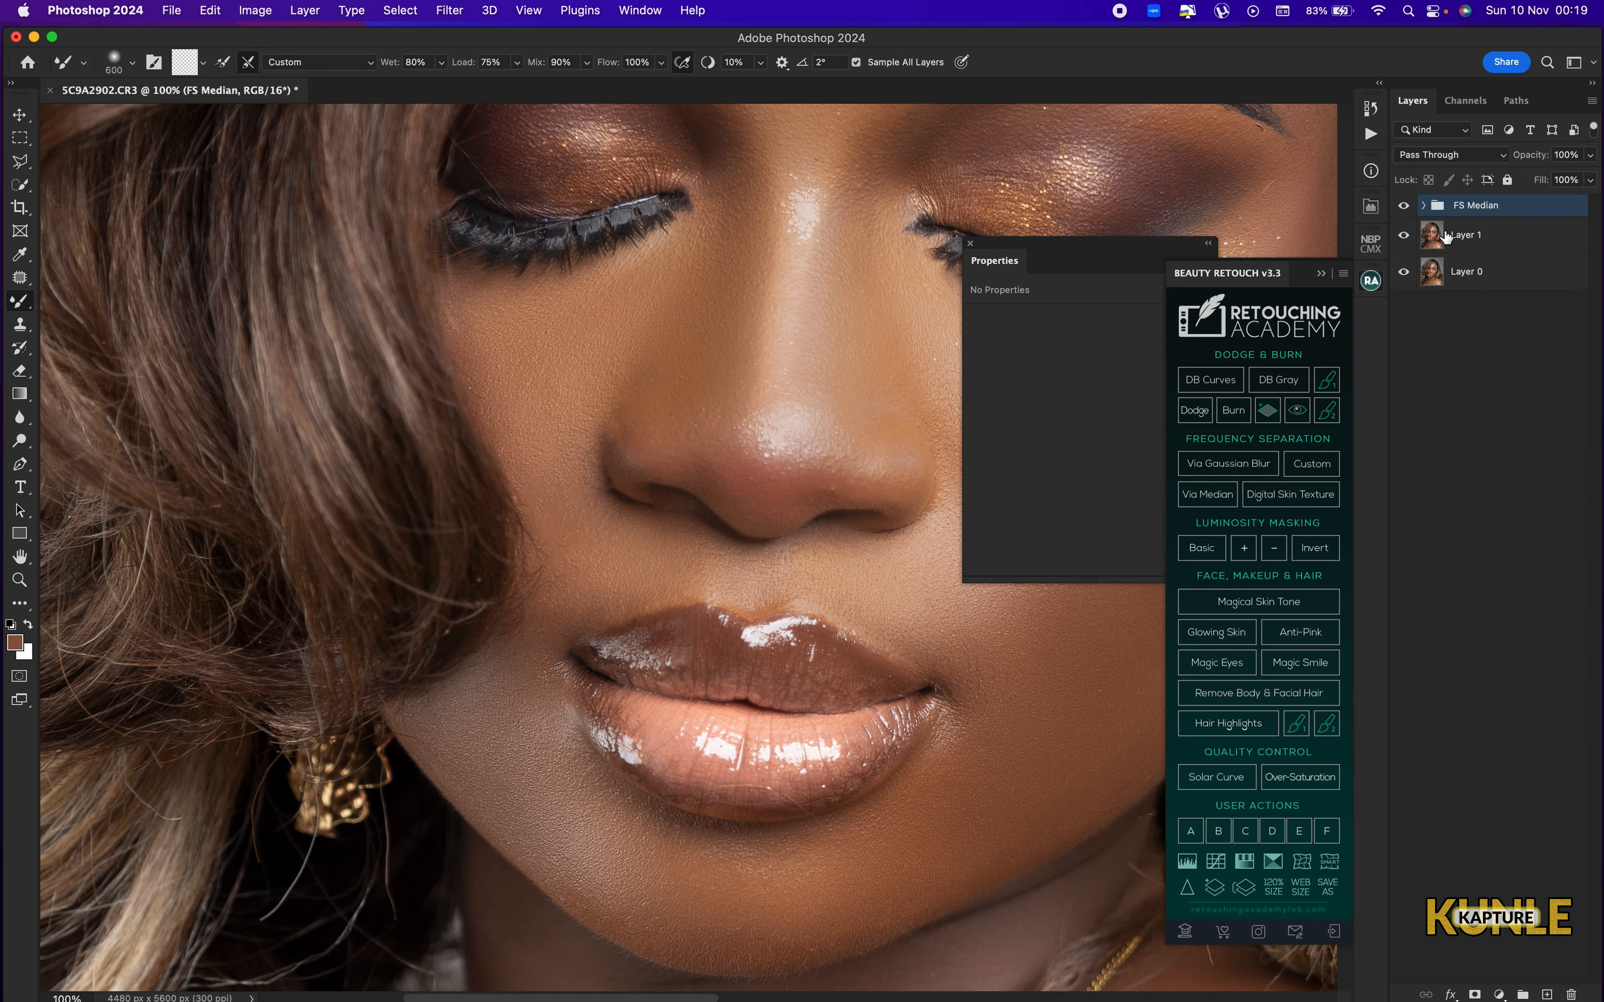
Blend the skin beside the mouth on the mixer brush layer using a 150 px Mixer Brush with the High Frequency layer temporarily hidden.
{"action": "left_click", "coordinate": [1424, 207]}
{"action": "left_click", "coordinate": [1492, 309]}
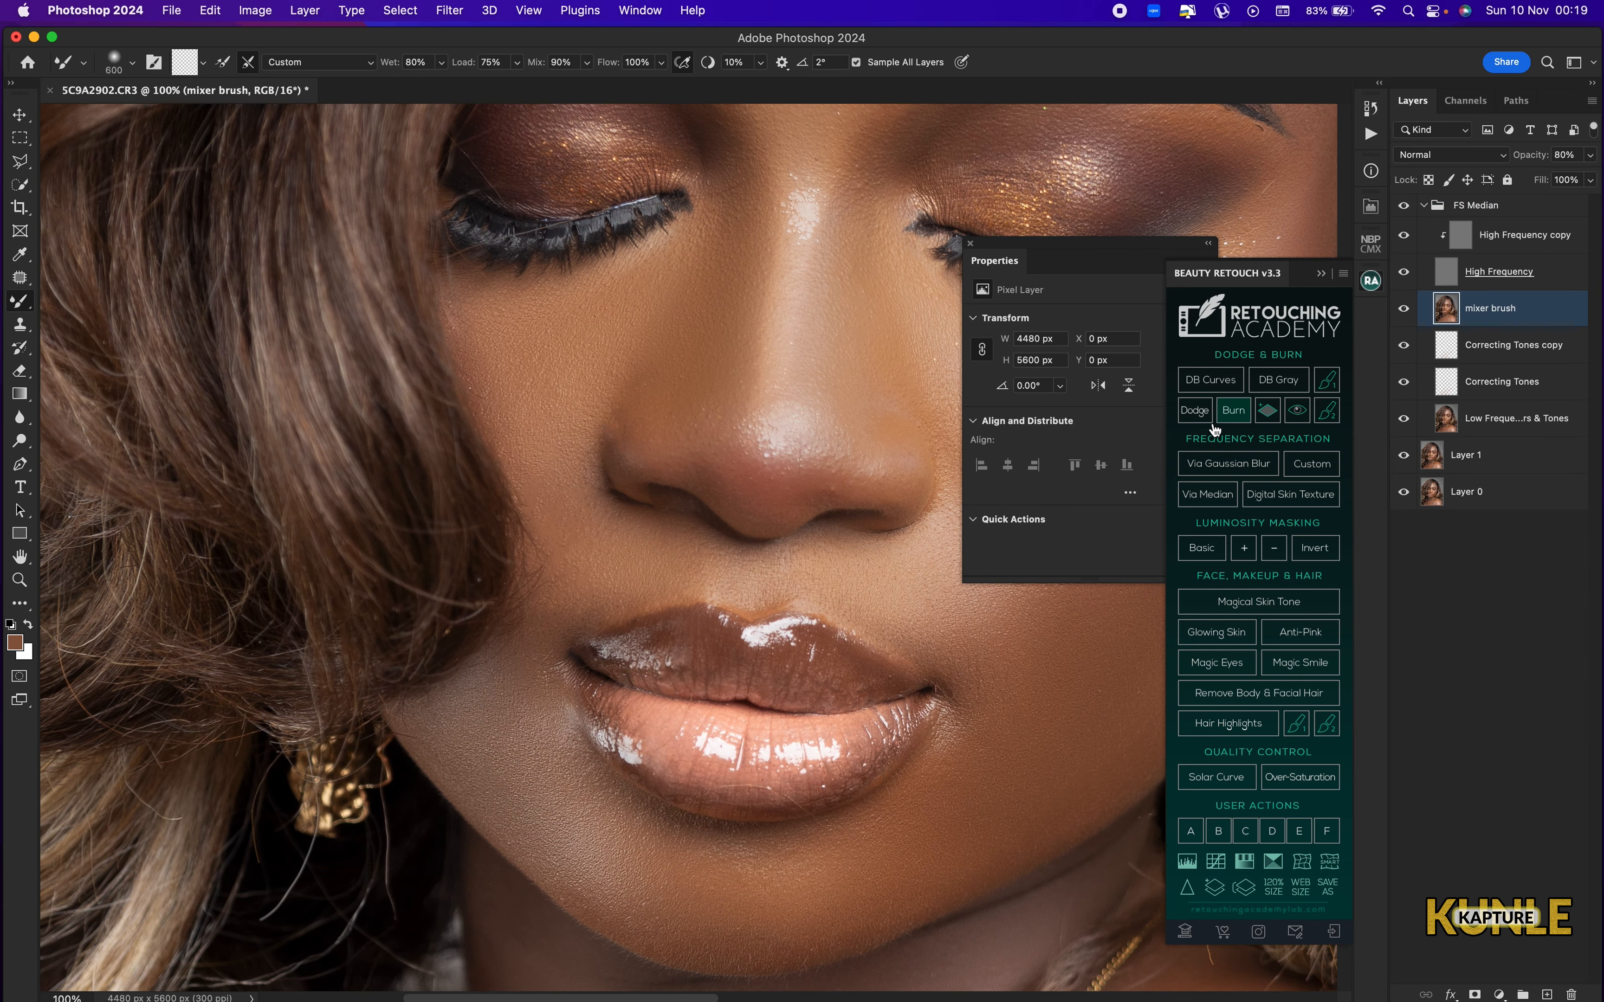
{"action": "left_click_drag", "start_coordinate": [651, 561], "coordinate": [716, 551]}
{"action": "key", "text": "bracketleft"}
{"action": "key", "text": "bracketleft"}
{"action": "key", "text": "bracketleft"}
{"action": "key", "text": "bracketleft"}
{"action": "key", "text": "bracketleft"}
{"action": "key", "text": "bracketleft"}
{"action": "key", "text": "bracketleft"}
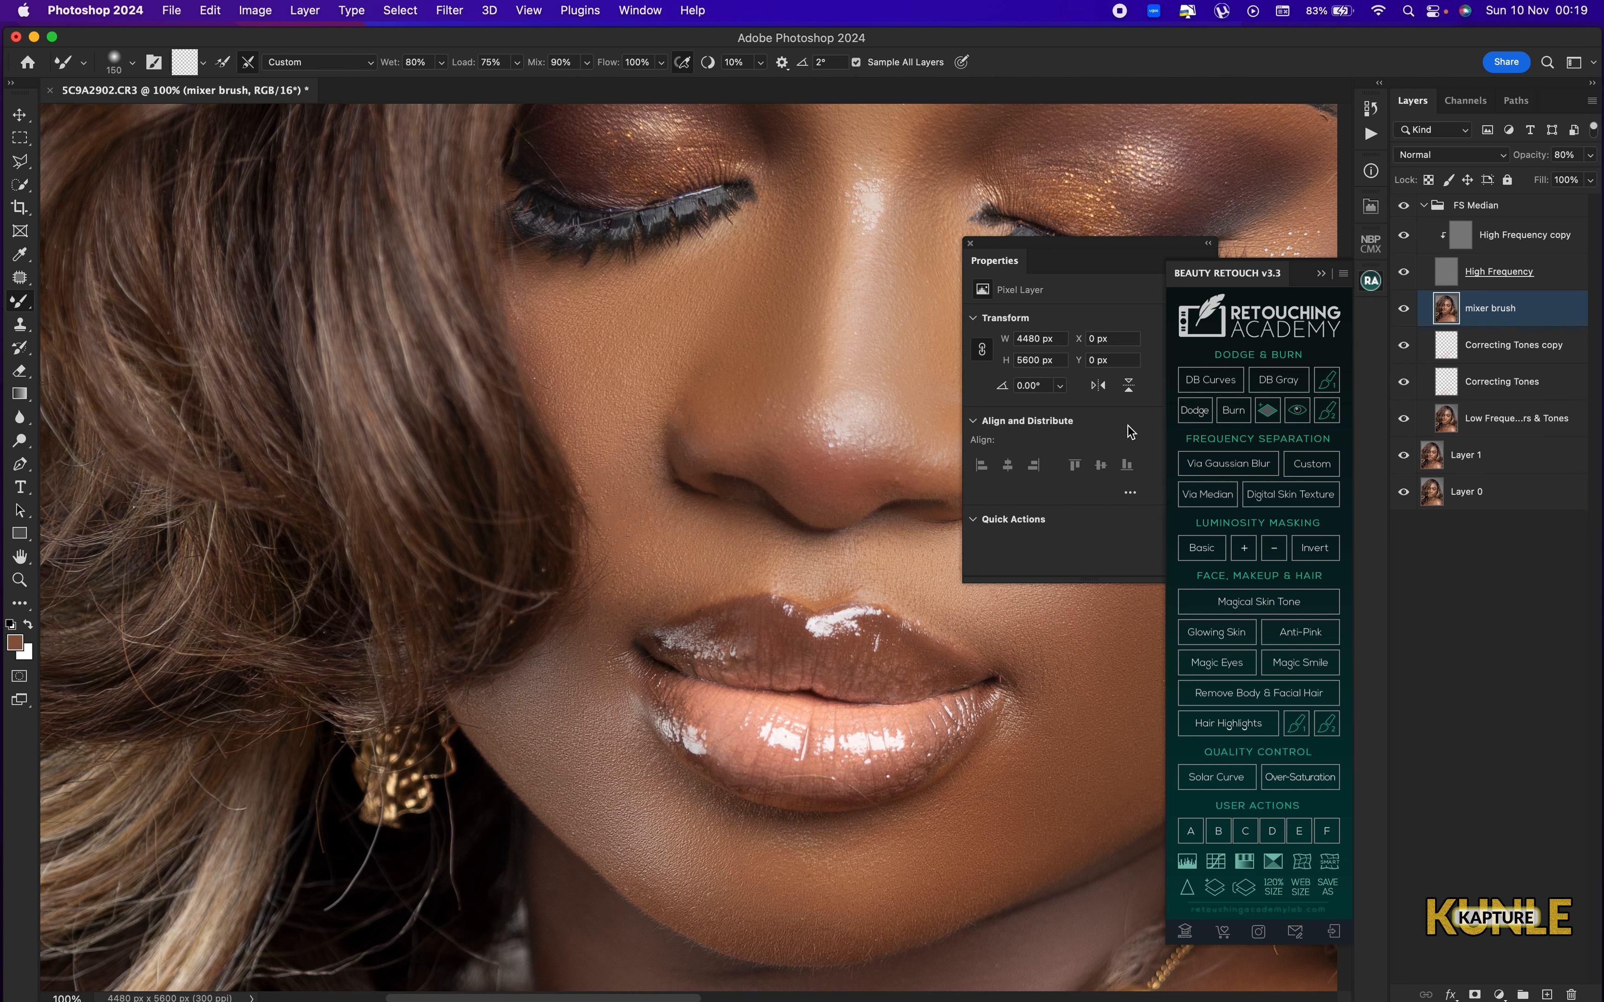
{"action": "left_click", "coordinate": [1404, 274]}
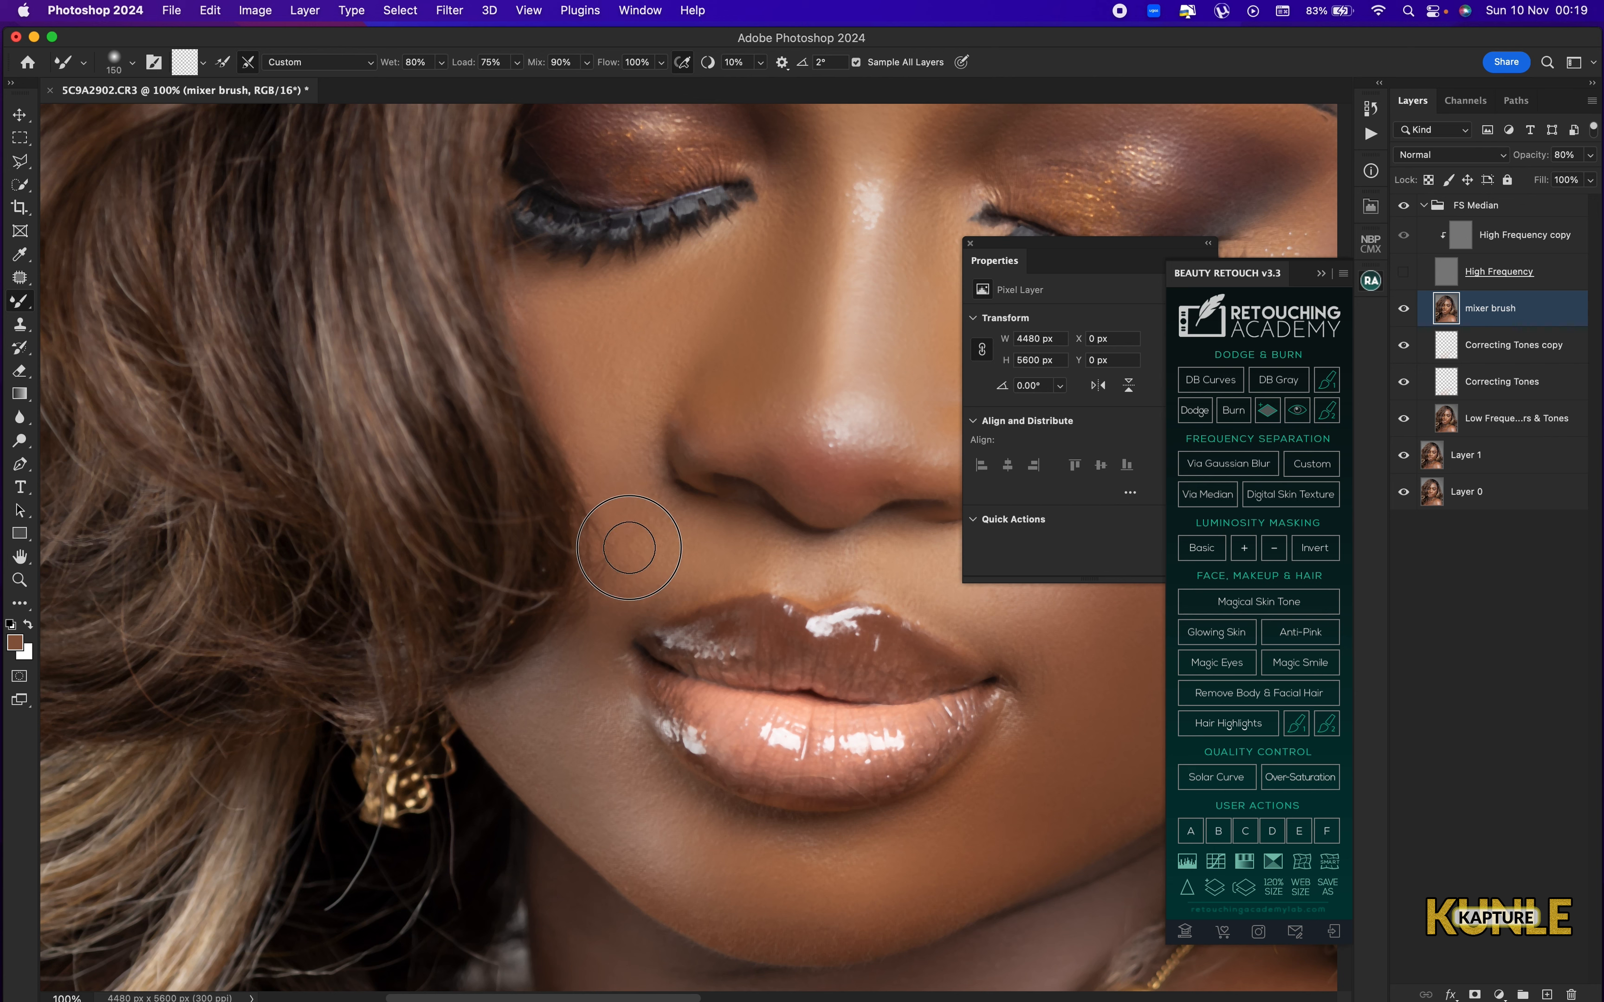
{"action": "mouse_move", "coordinate": [617, 560]}
{"action": "left_mouse_down"}
{"action": "mouse_move", "coordinate": [612, 604]}
{"action": "mouse_move", "coordinate": [618, 536]}
{"action": "left_mouse_up"}
{"action": "key", "text": "super+0"}
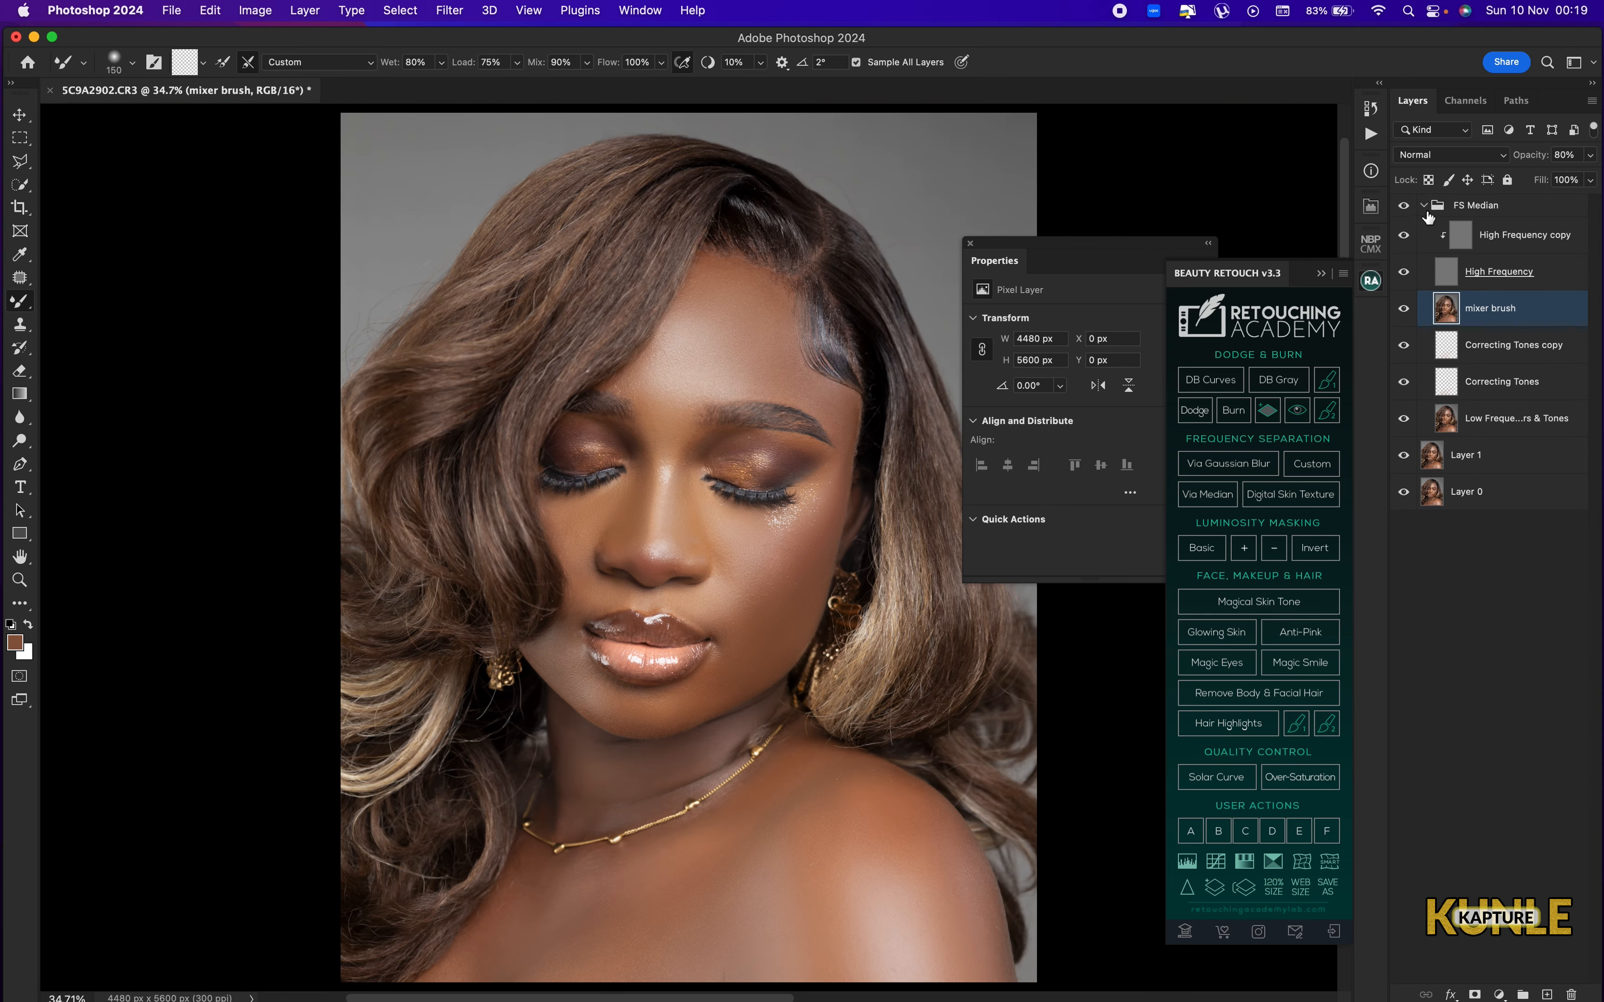
Collapse the FS Median group and compare the whole portrait with the group hidden and shown.
{"action": "left_click", "coordinate": [1422, 205]}
{"action": "left_click", "coordinate": [1404, 209]}
{"action": "left_click", "coordinate": [1404, 211]}
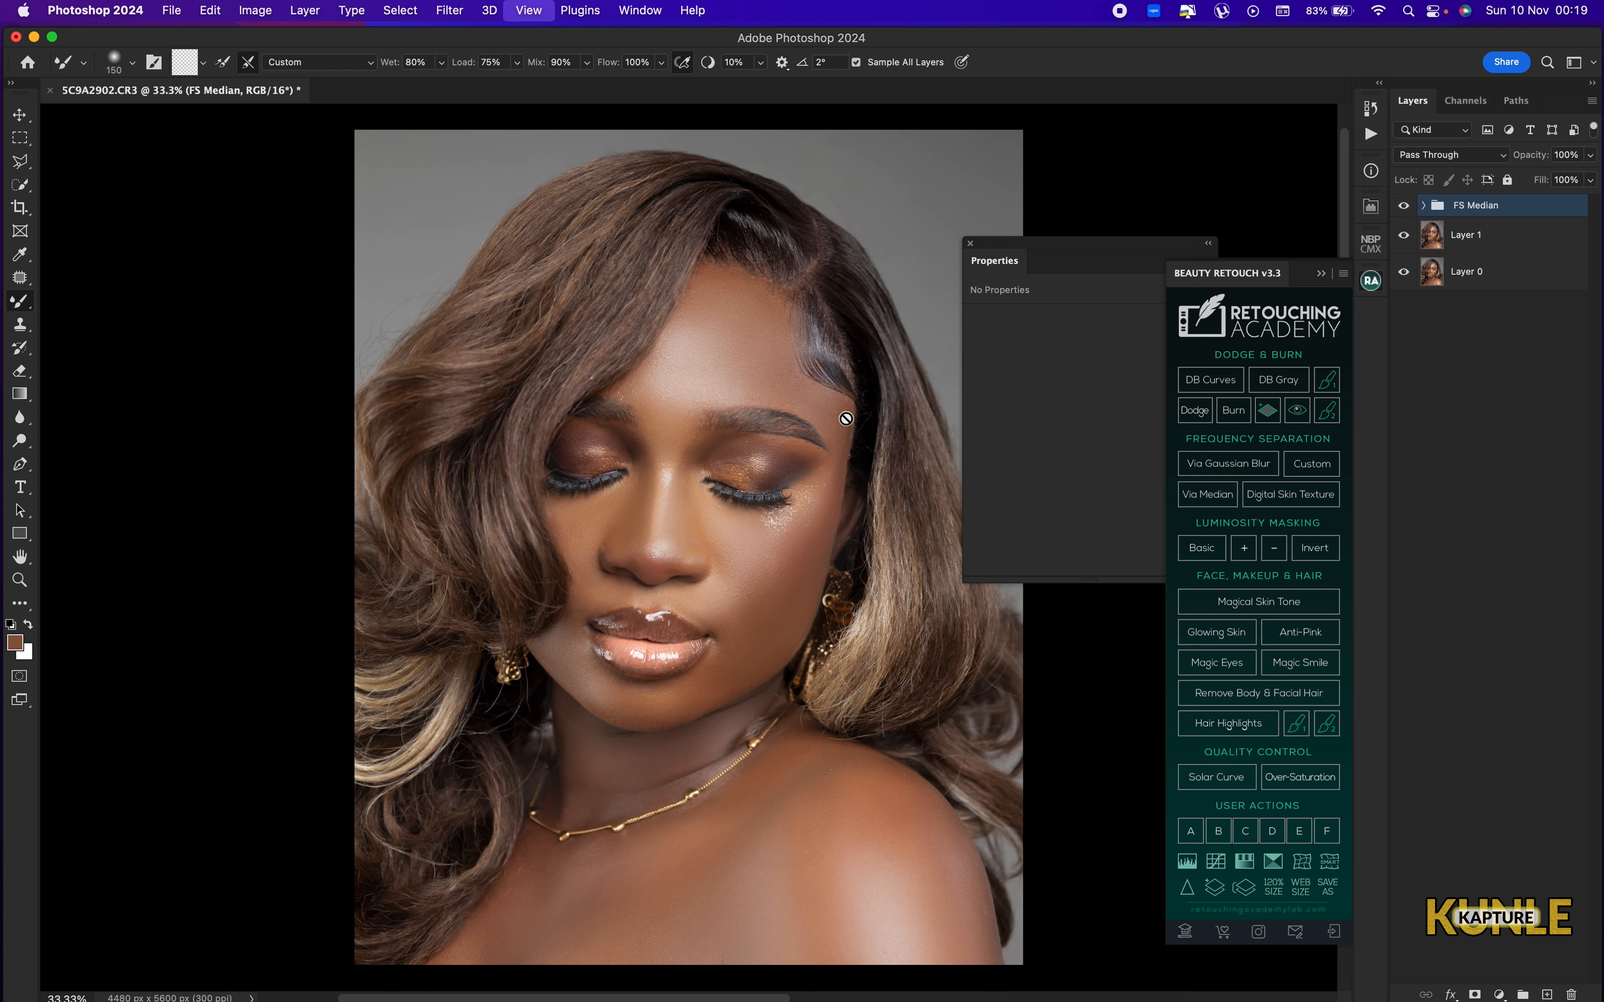
{"action": "key", "text": "super+minus"}
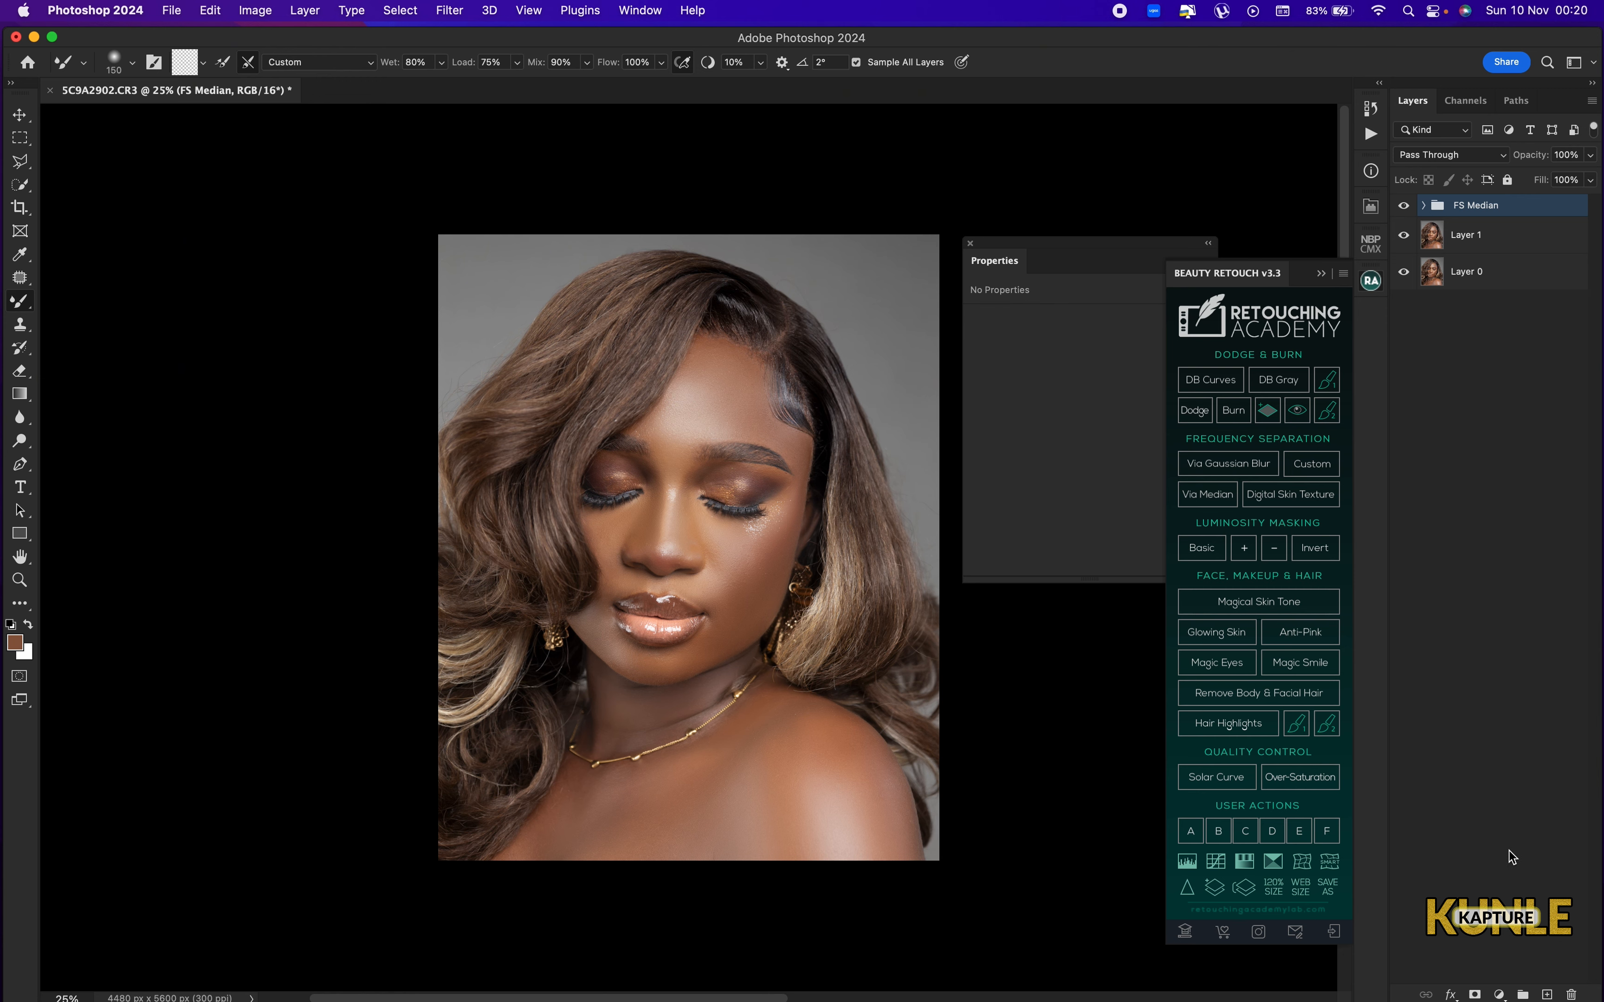
Run the KUNLE KAPTURE lip enhancement action on the portrait.
{"action": "left_click", "coordinate": [1370, 136]}
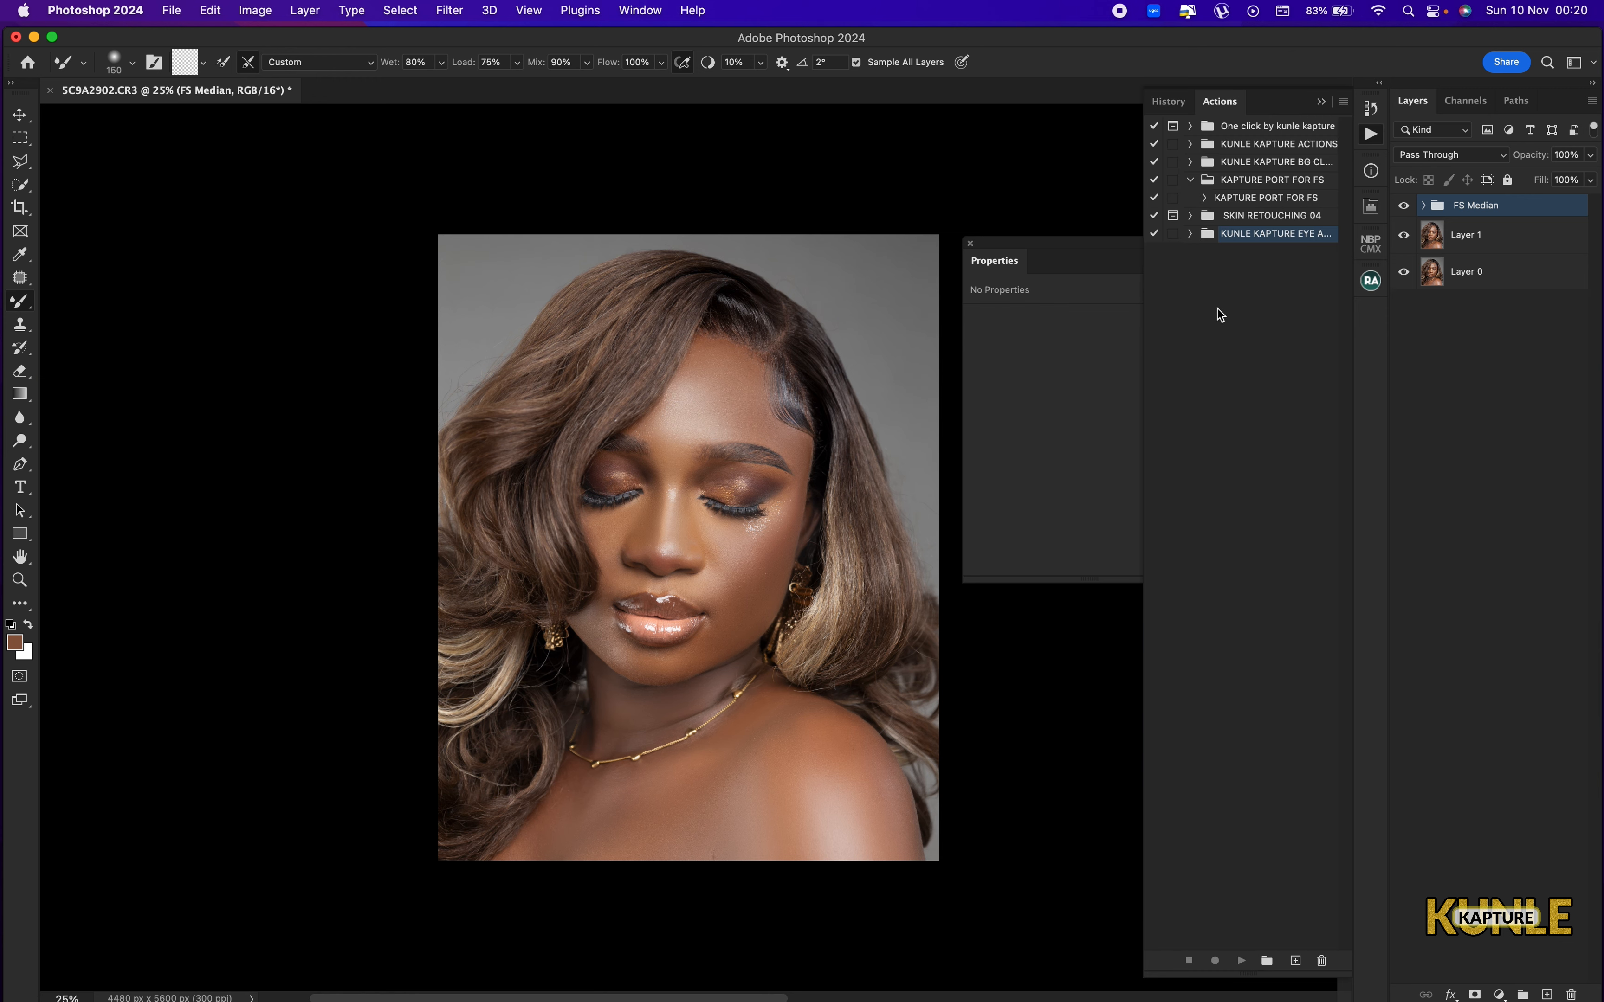
{"action": "left_click", "coordinate": [1190, 234]}
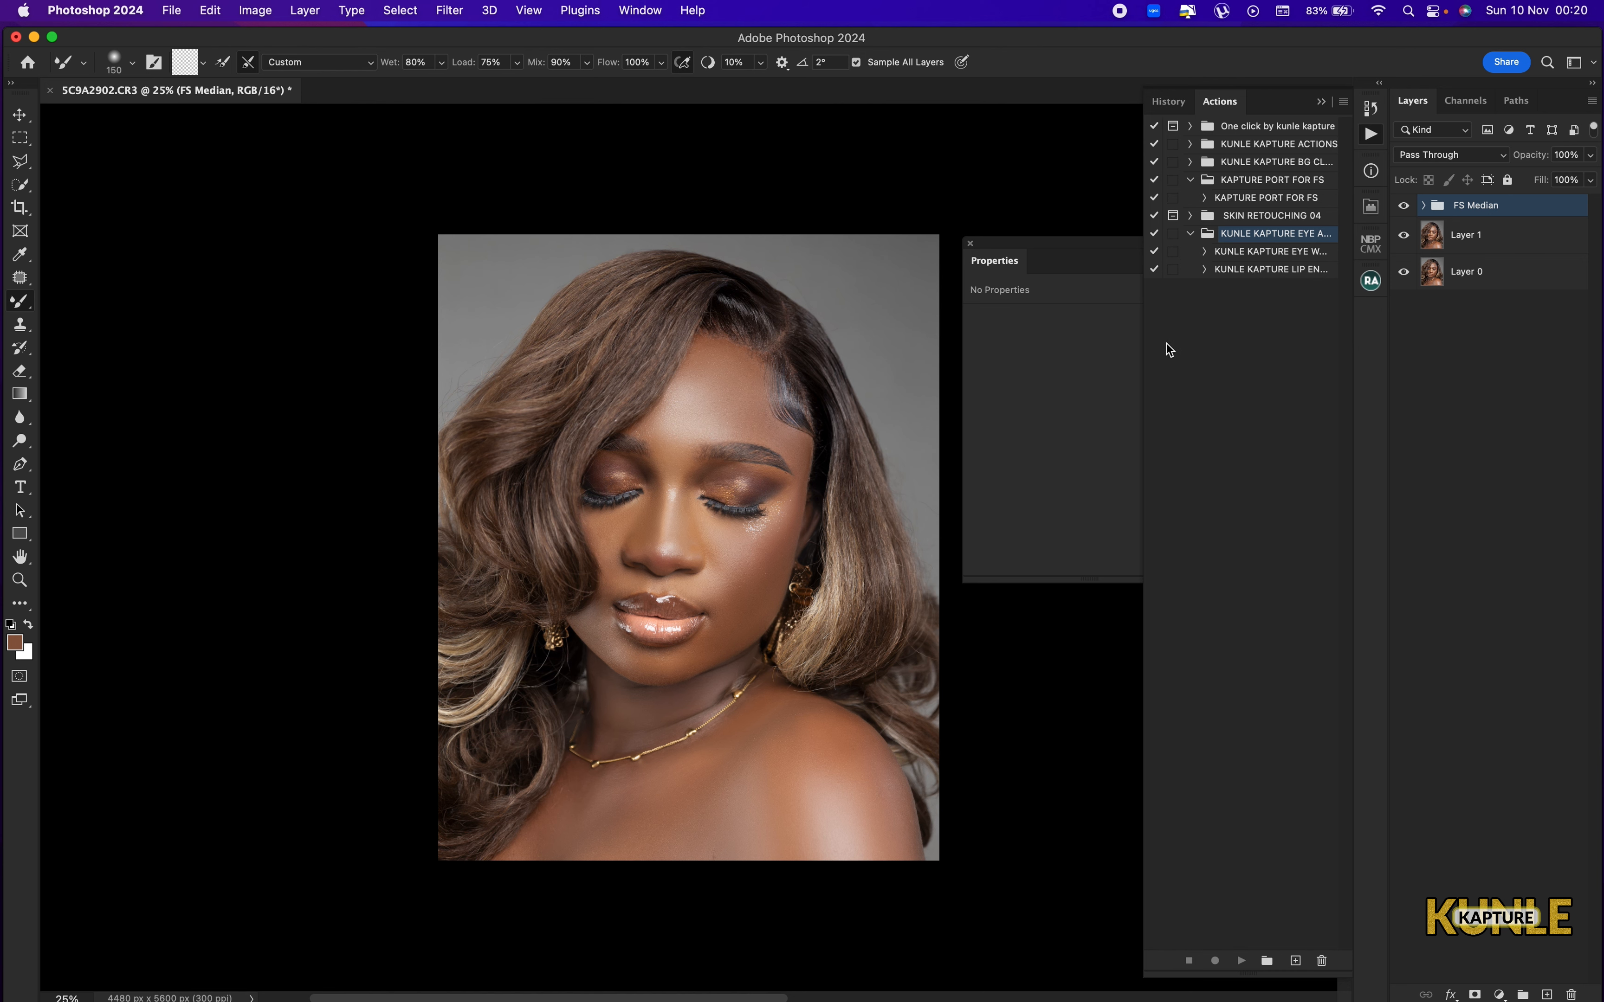
{"action": "left_click", "coordinate": [1273, 270]}
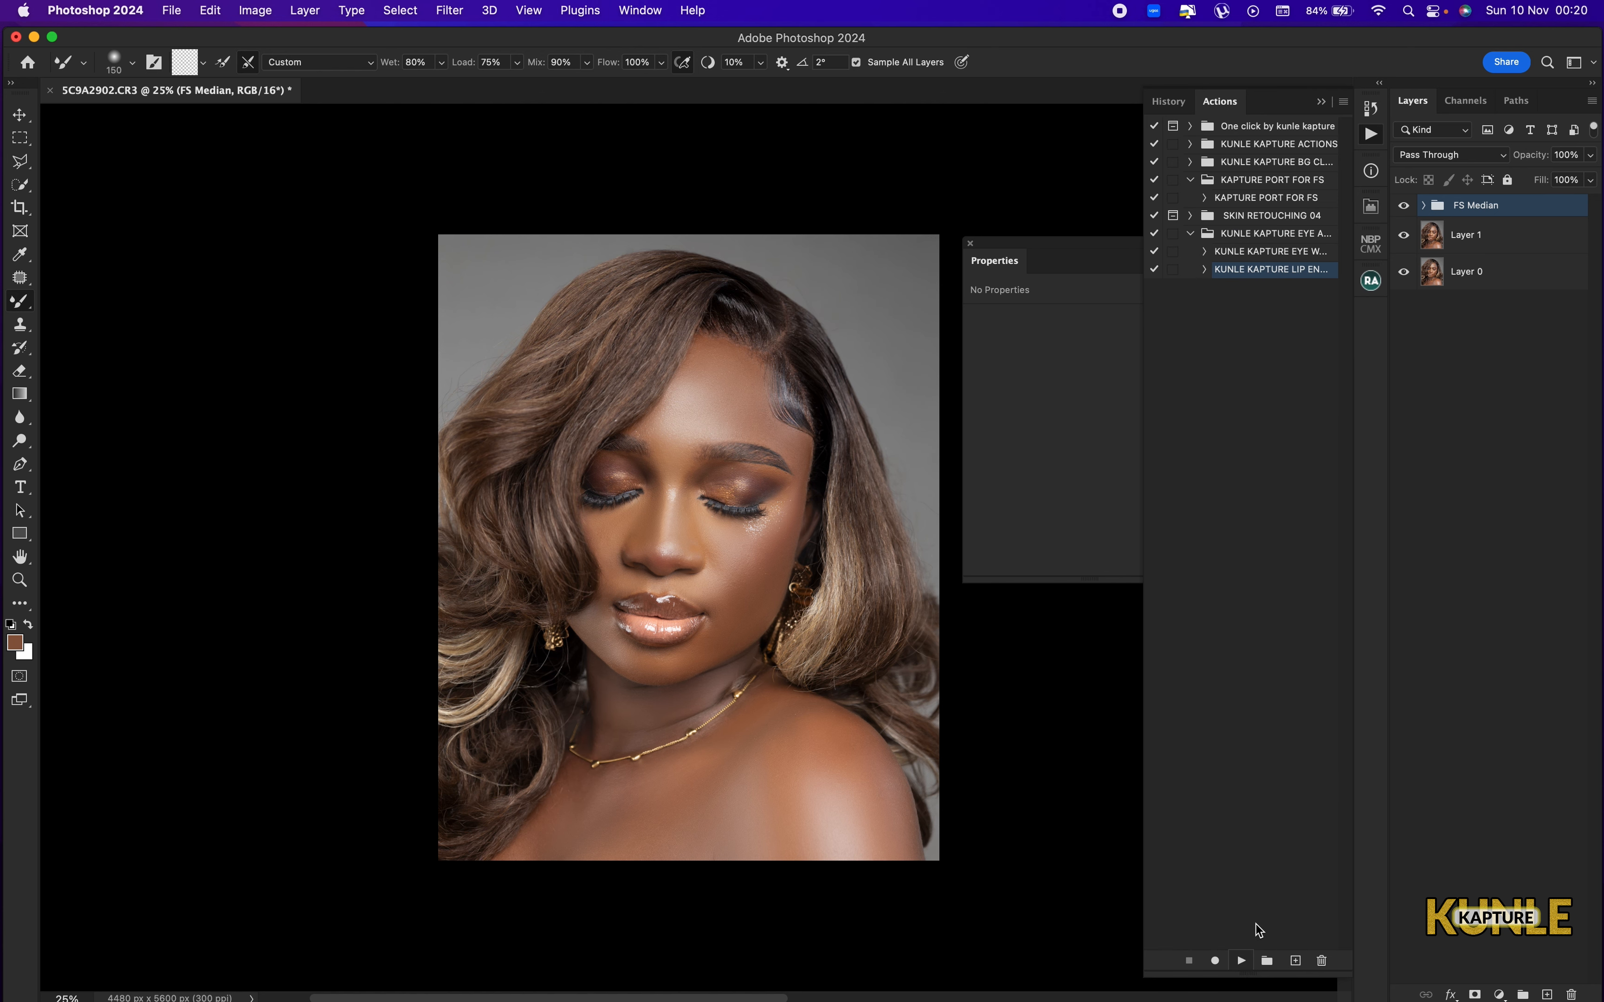
{"action": "left_click", "coordinate": [861, 371]}
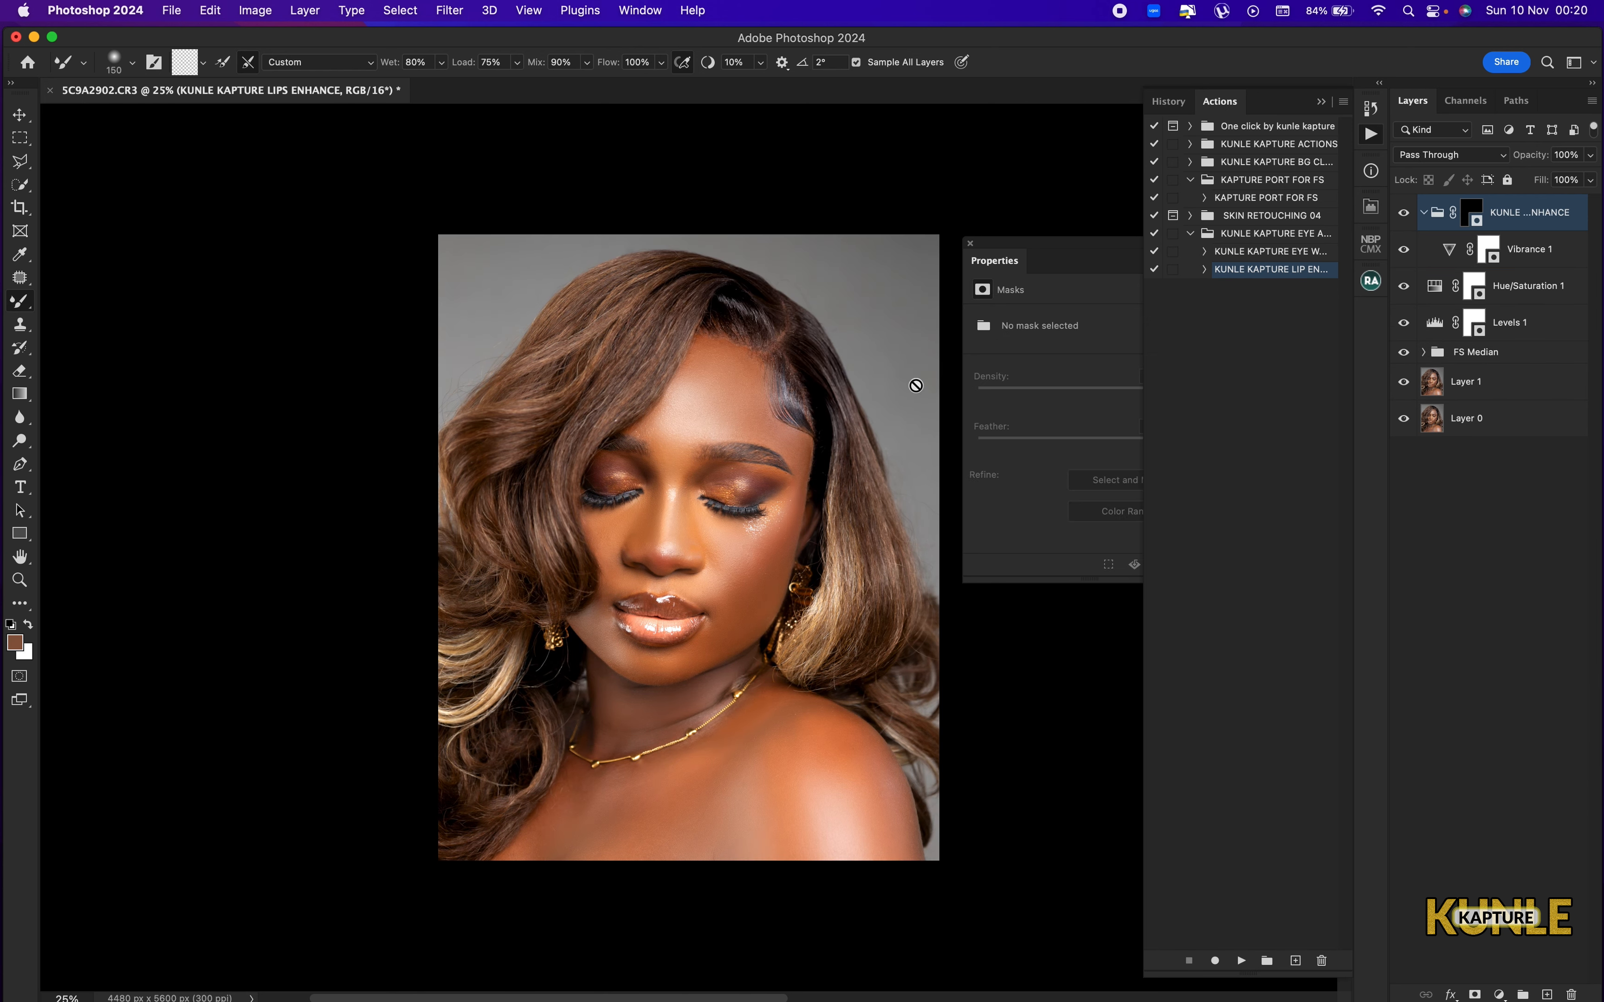
Delete the lip enhancement group along with its Vibrance, Hue/Saturation and Levels adjustments.
{"action": "left_click", "coordinate": [1432, 213]}
{"action": "key", "text": "Delete"}
{"action": "key", "text": "Delete"}
{"action": "key", "text": "Delete"}
{"action": "key", "text": "Delete"}
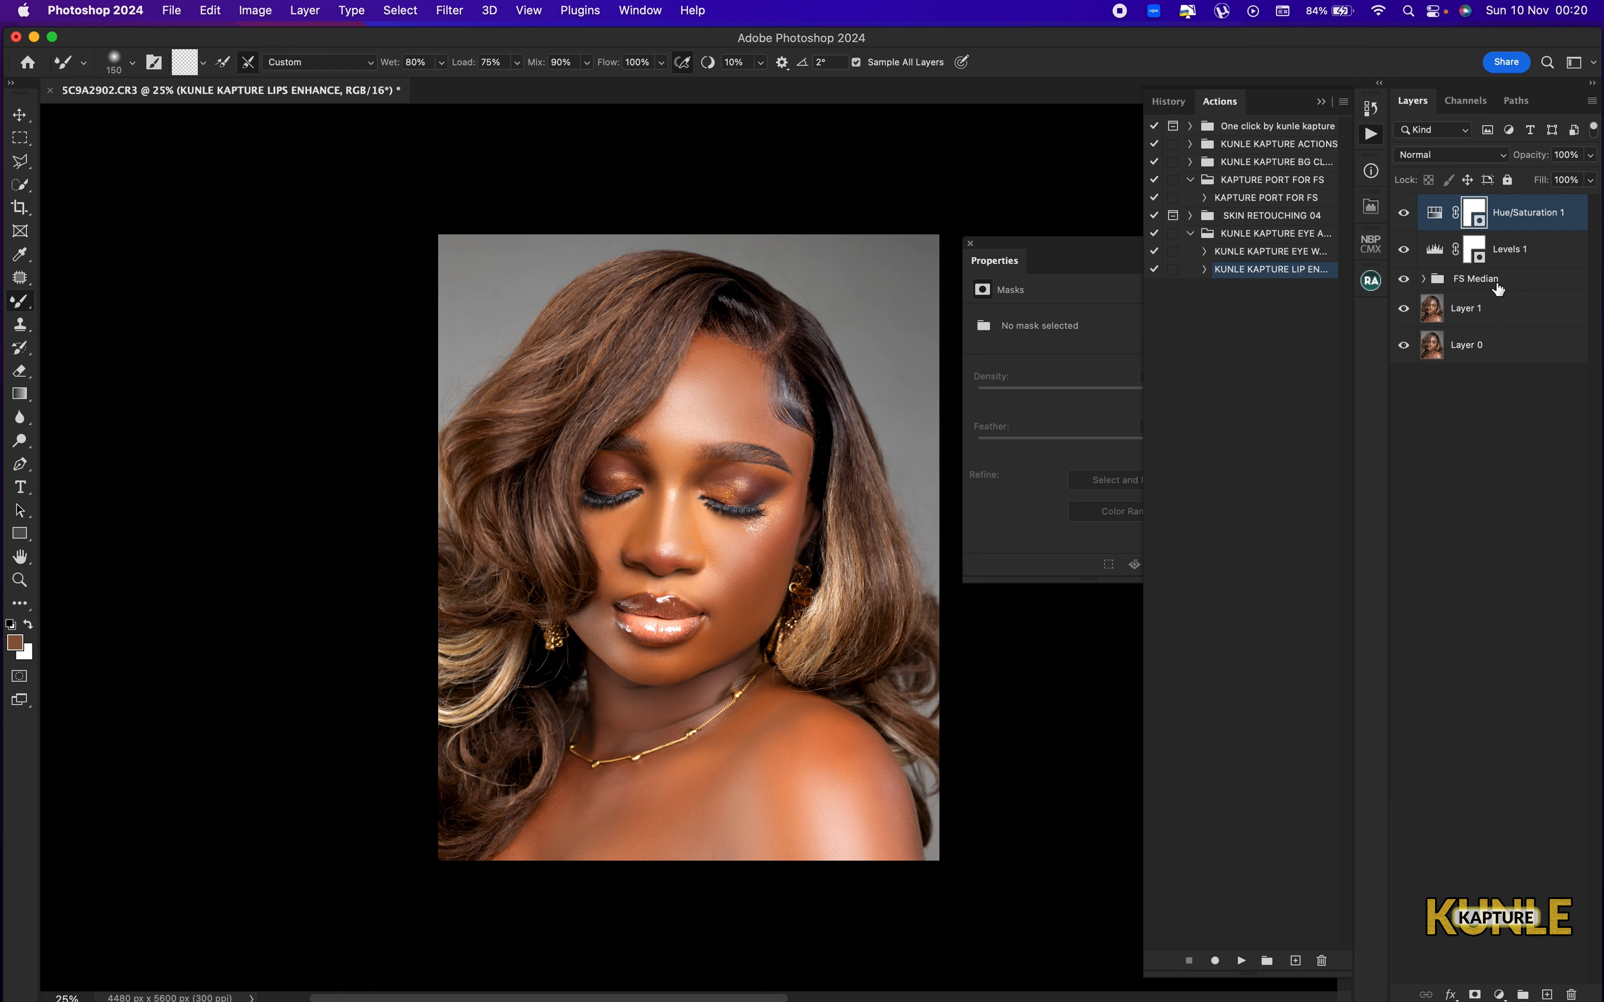
{"action": "key", "text": "Delete"}
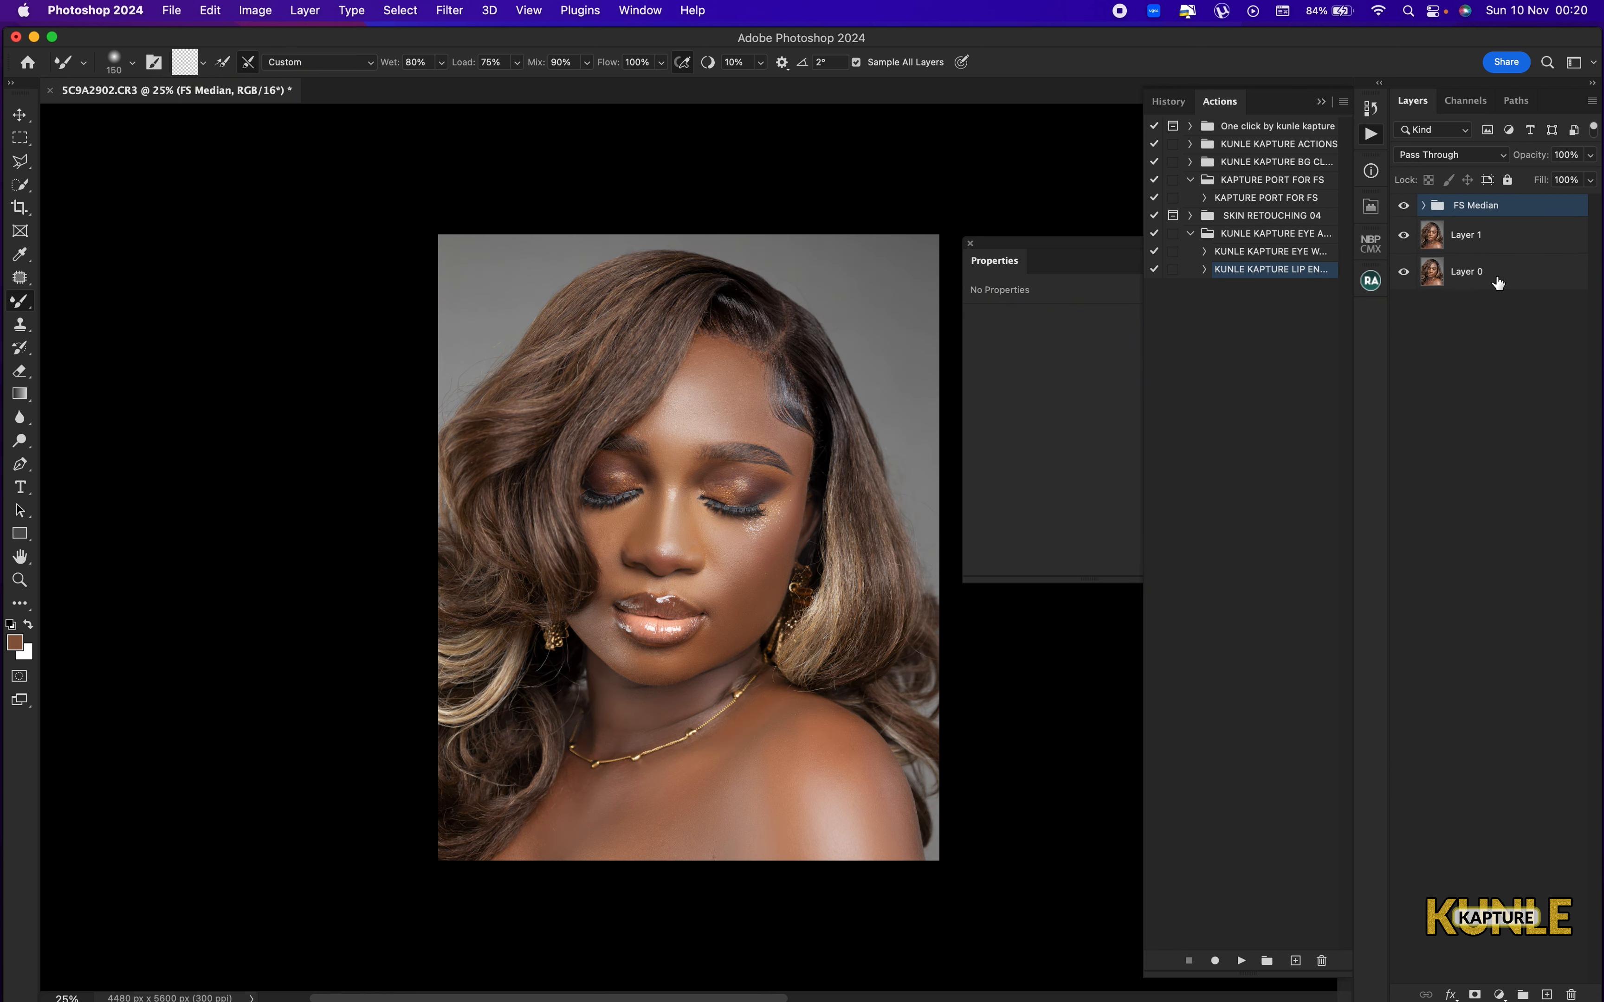
Add a Hue/Saturation adjustment layer above FS Median, raising the Reds saturation and setting the Yellows saturation to +16.
{"action": "key", "text": "super+0"}
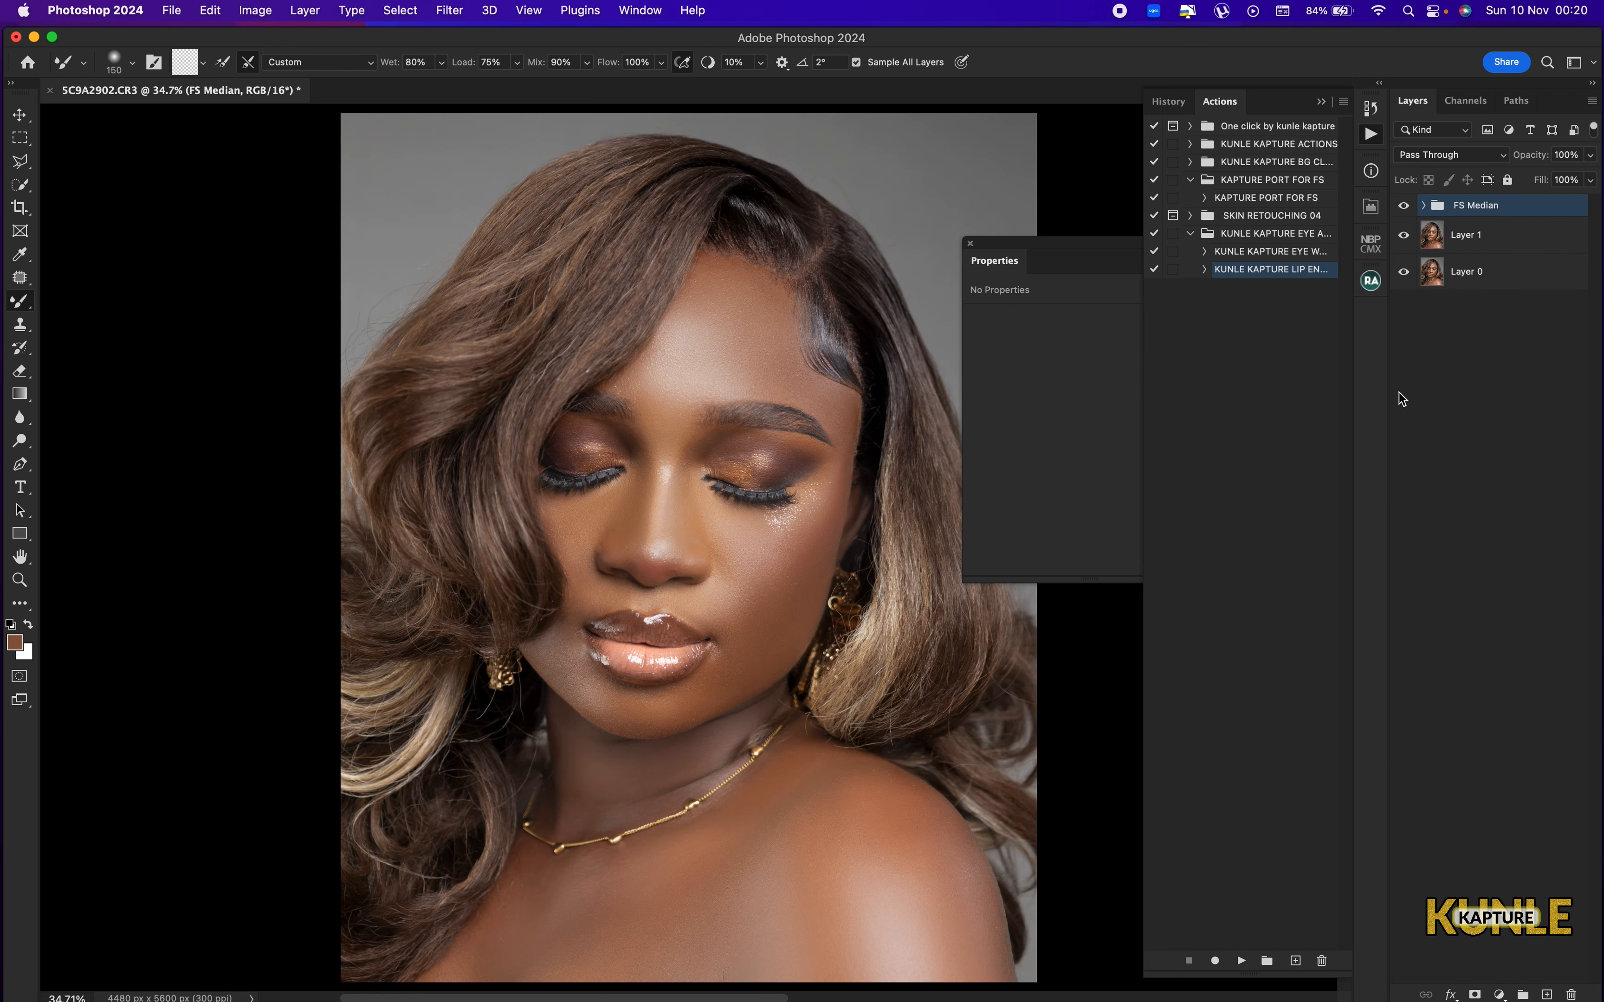
{"action": "left_click", "coordinate": [1499, 995]}
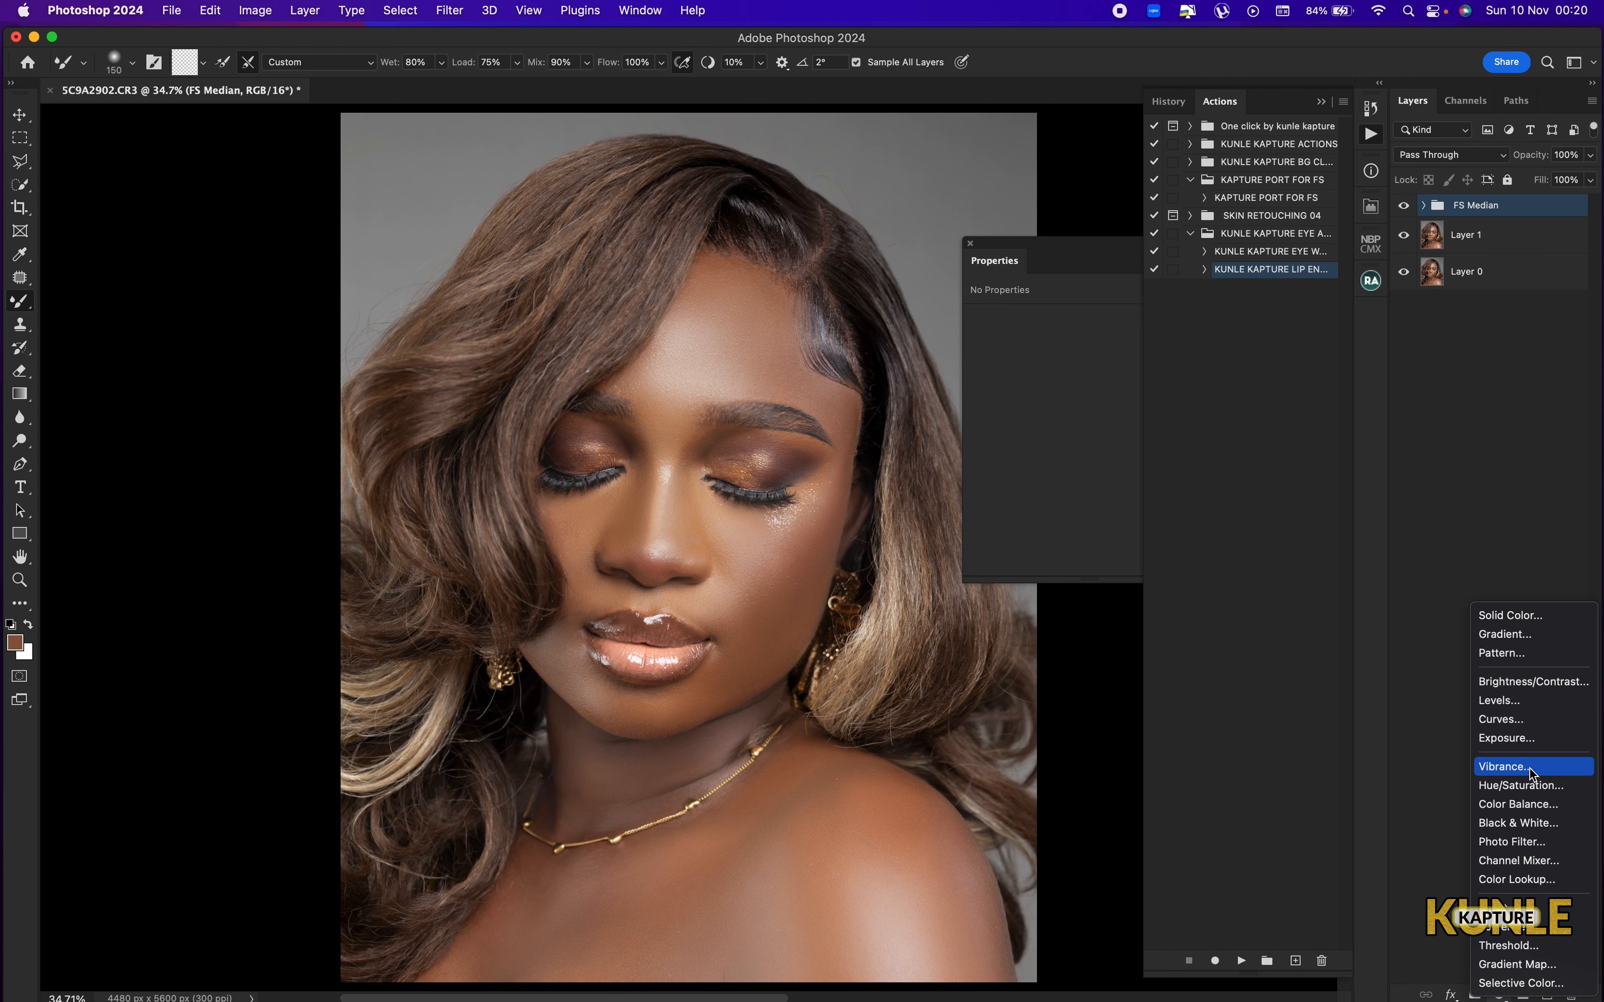
{"action": "left_click", "coordinate": [1525, 784]}
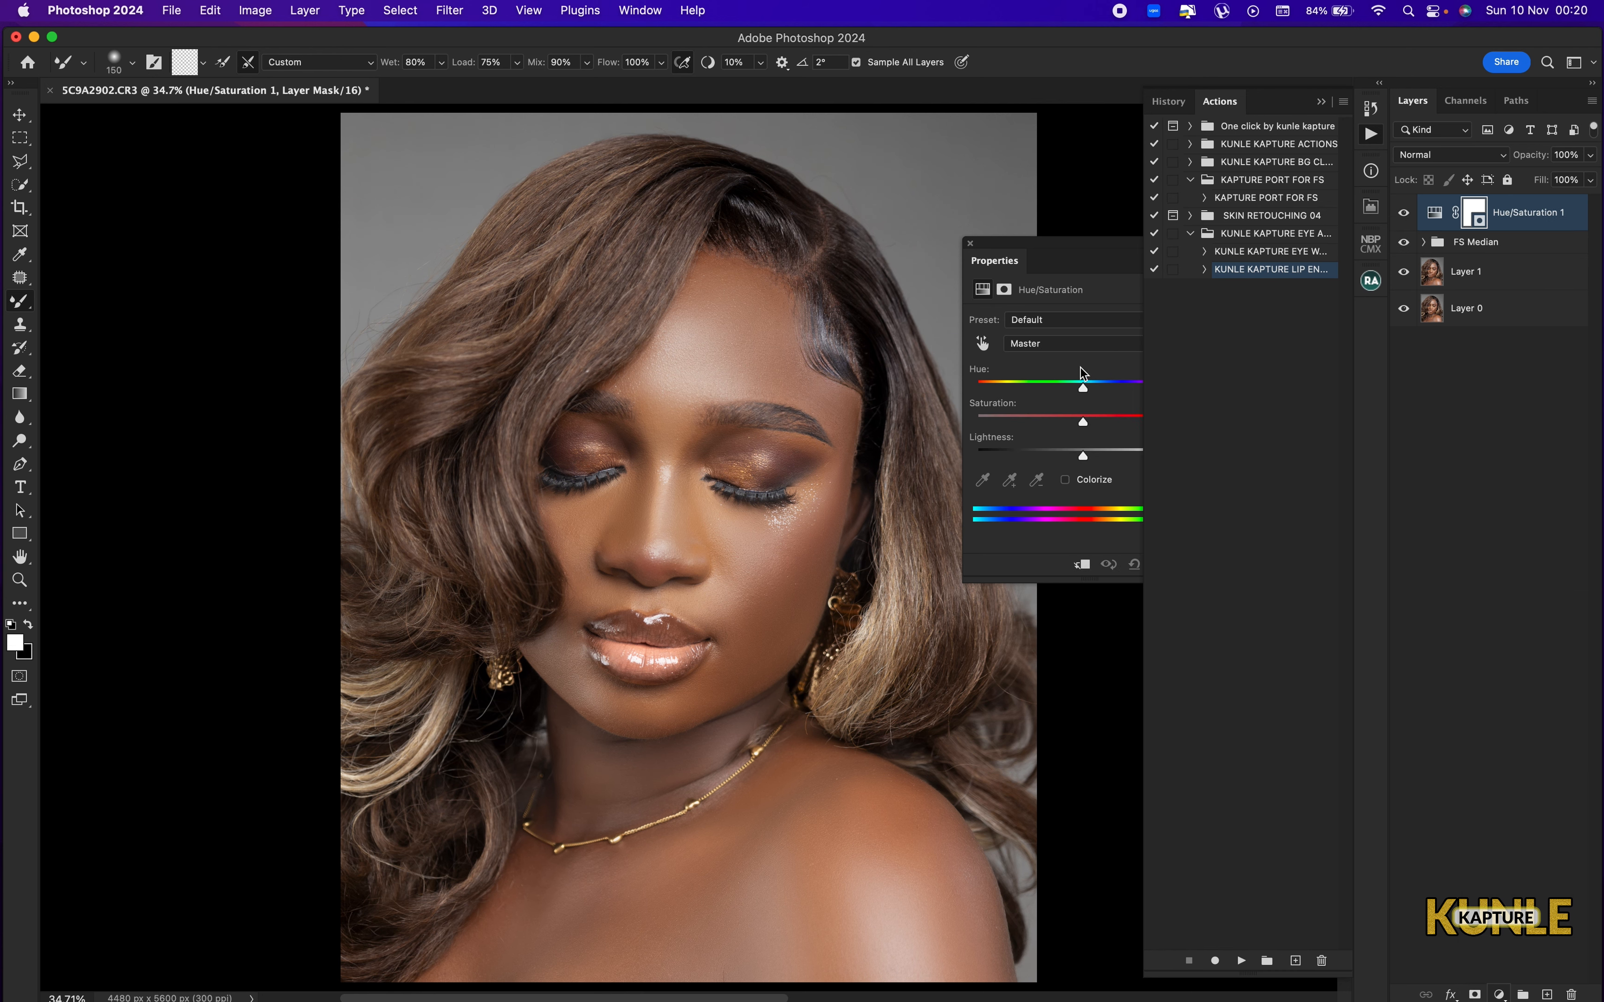
{"action": "left_click", "coordinate": [1075, 344]}
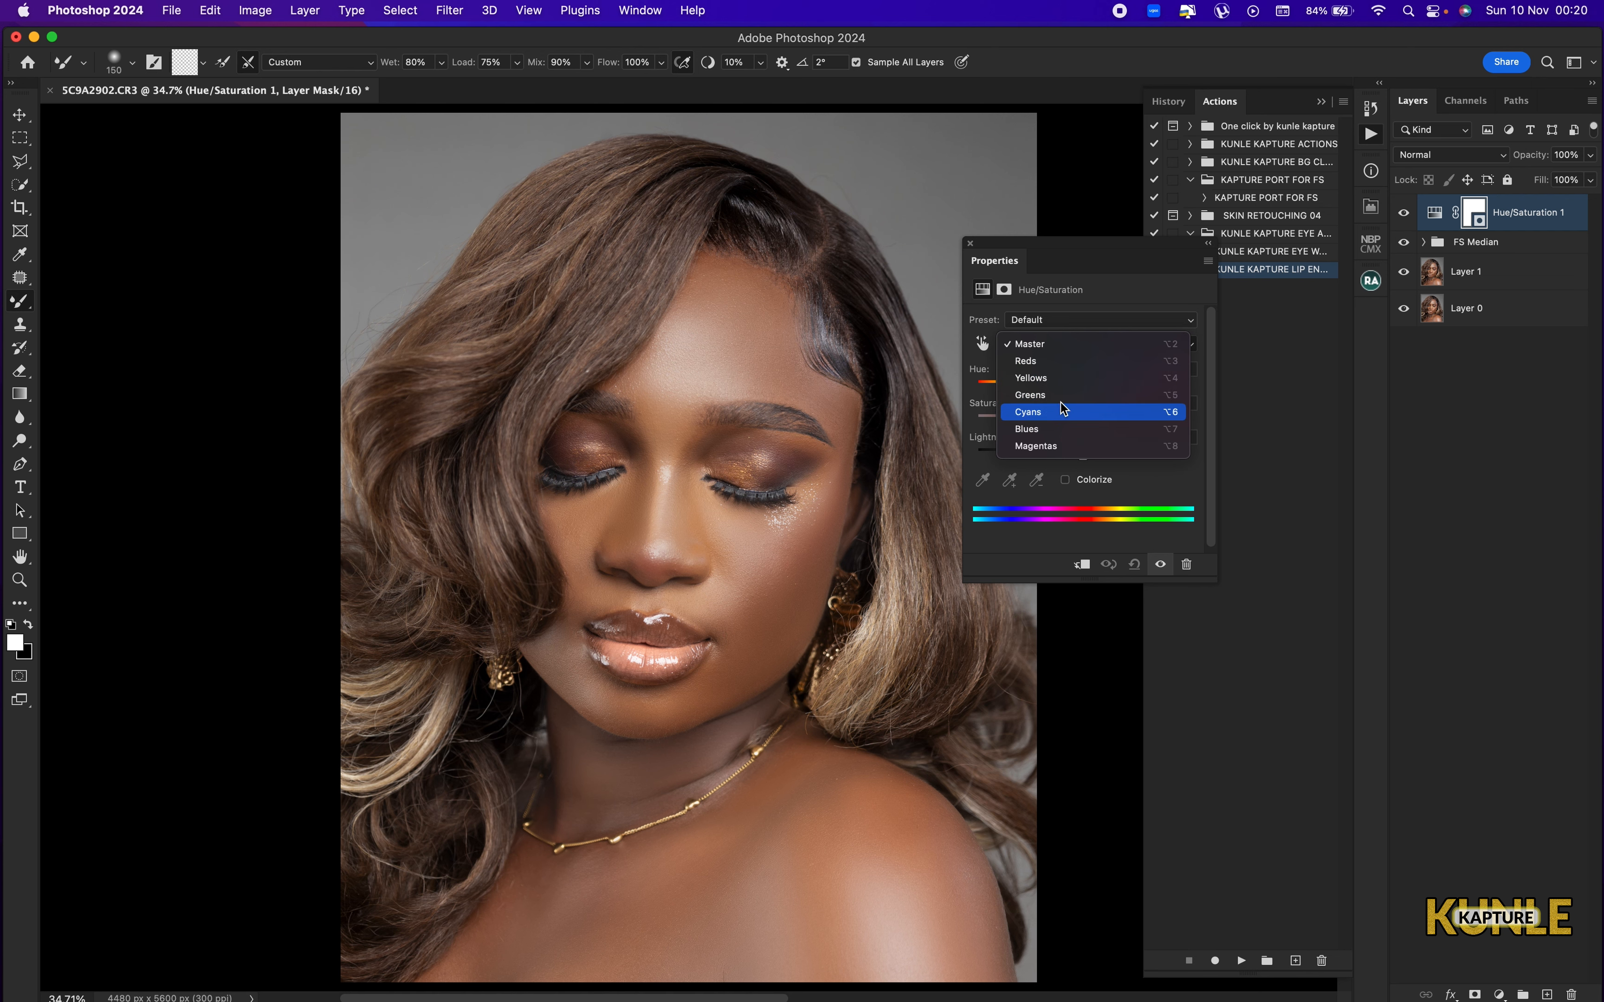
{"action": "left_click", "coordinate": [1061, 362]}
{"action": "mouse_move", "coordinate": [1084, 416]}
{"action": "left_mouse_down"}
{"action": "mouse_move", "coordinate": [1122, 429]}
{"action": "mouse_move", "coordinate": [1104, 426]}
{"action": "left_mouse_up"}
{"action": "left_click", "coordinate": [1074, 348]}
{"action": "left_click", "coordinate": [1078, 362]}
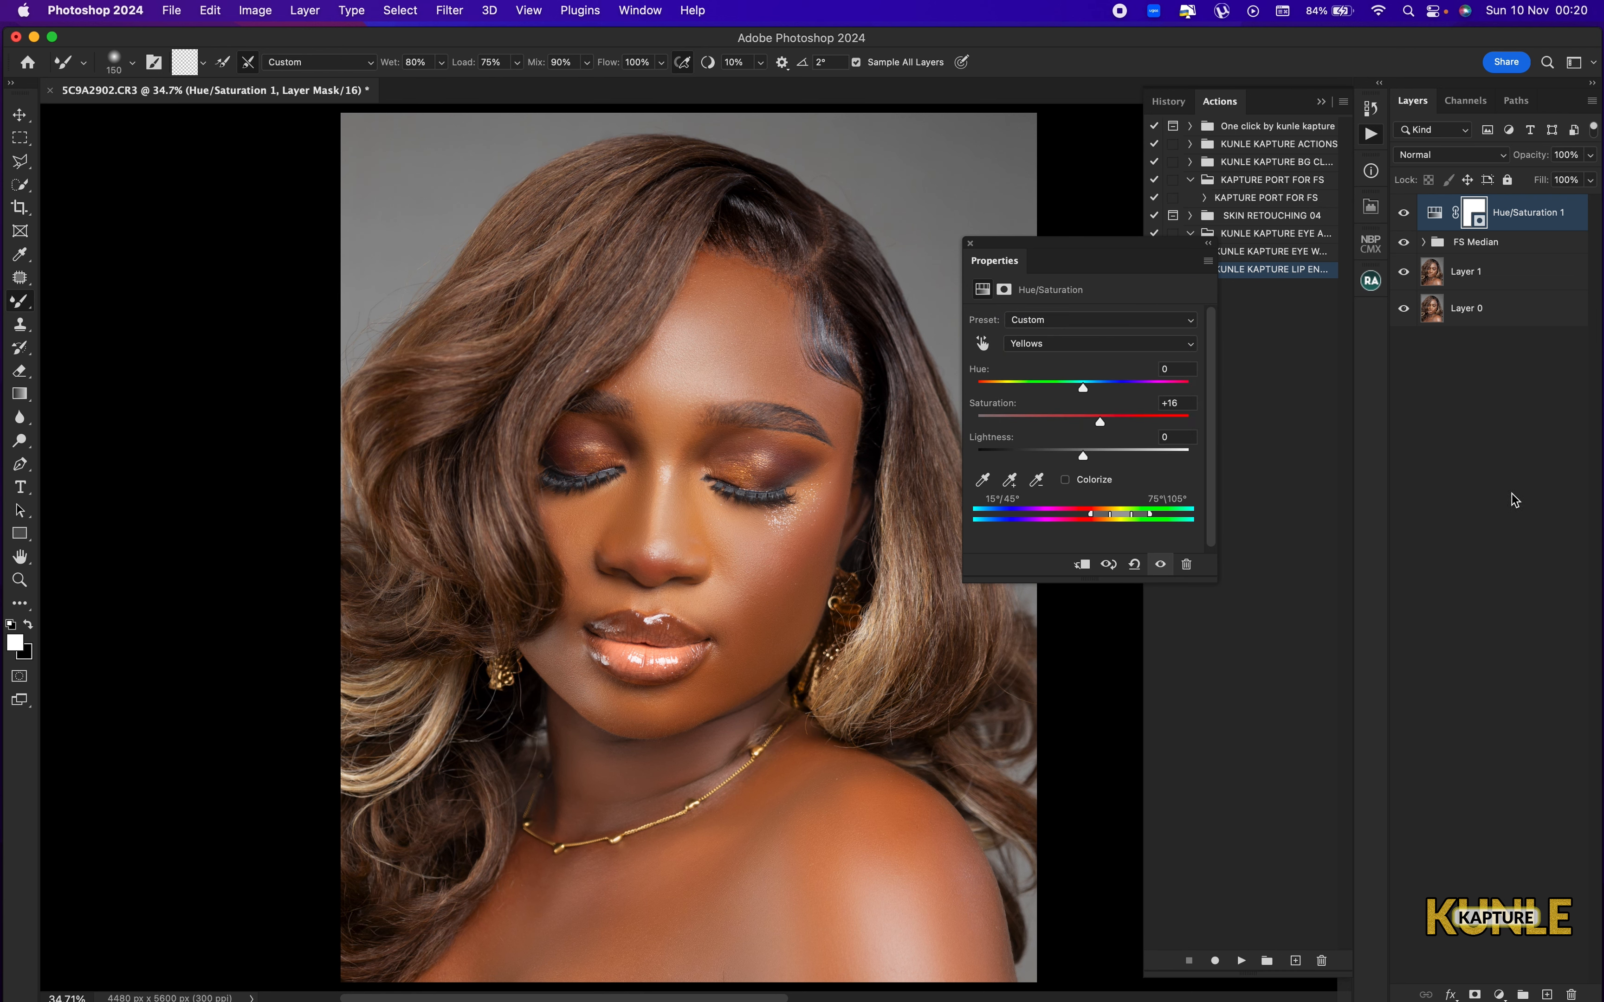
Add a Levels adjustment layer and set its shadow input level to 12.
{"action": "left_click", "coordinate": [1500, 993]}
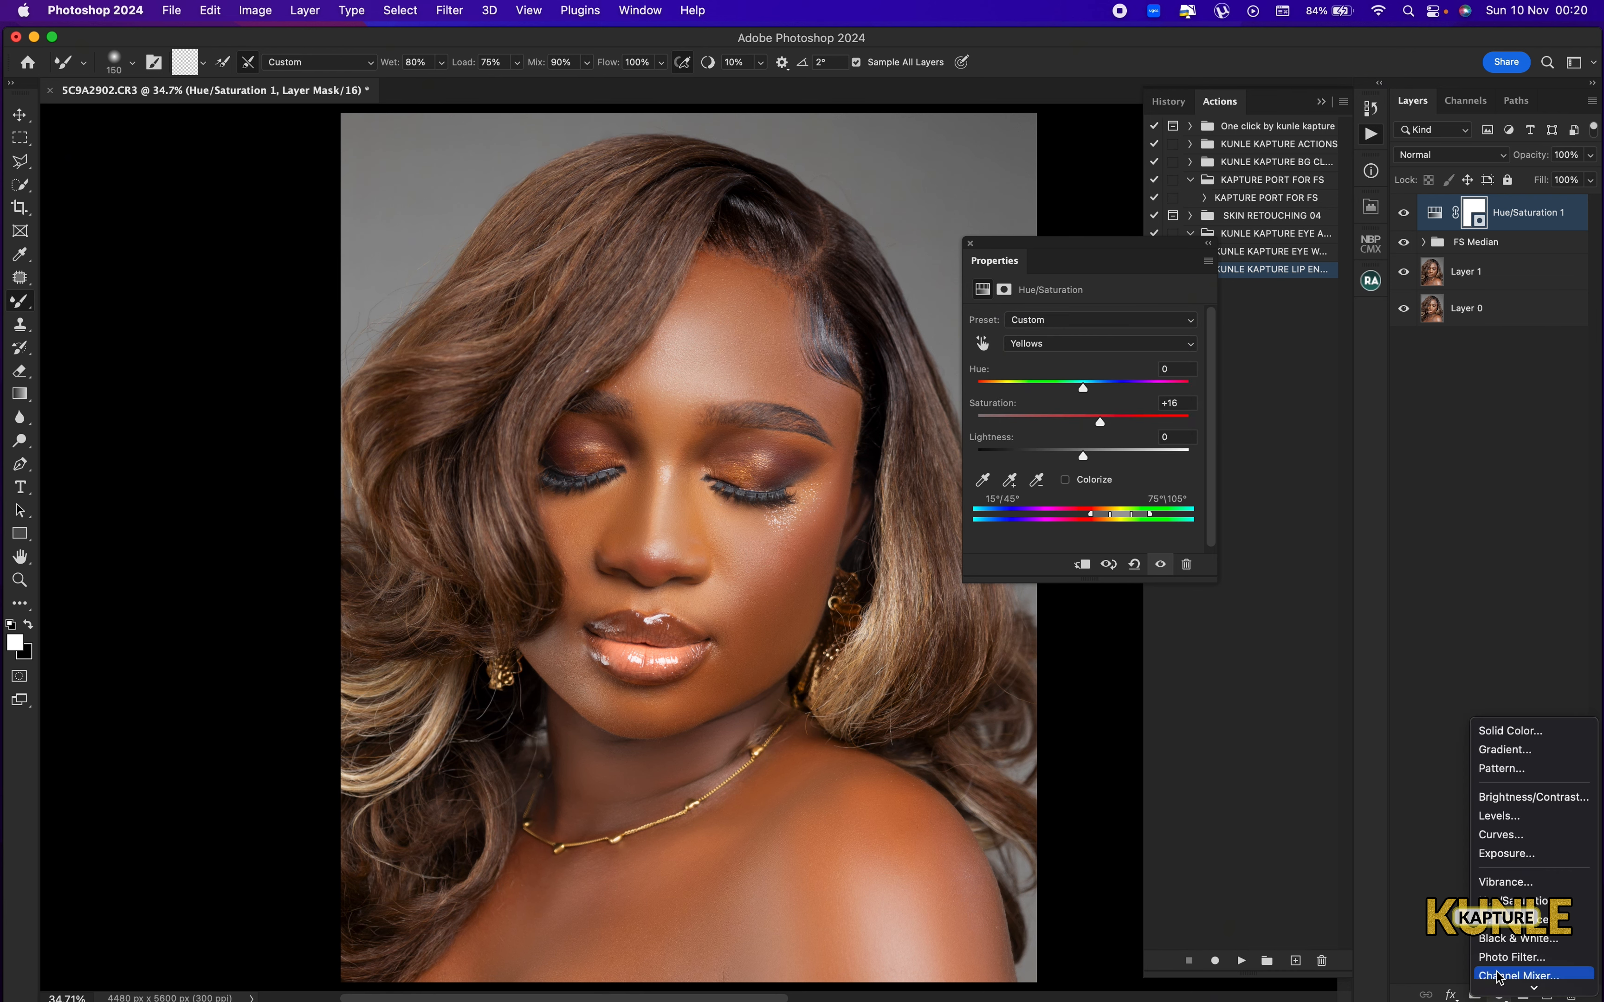
{"action": "left_click", "coordinate": [1518, 815]}
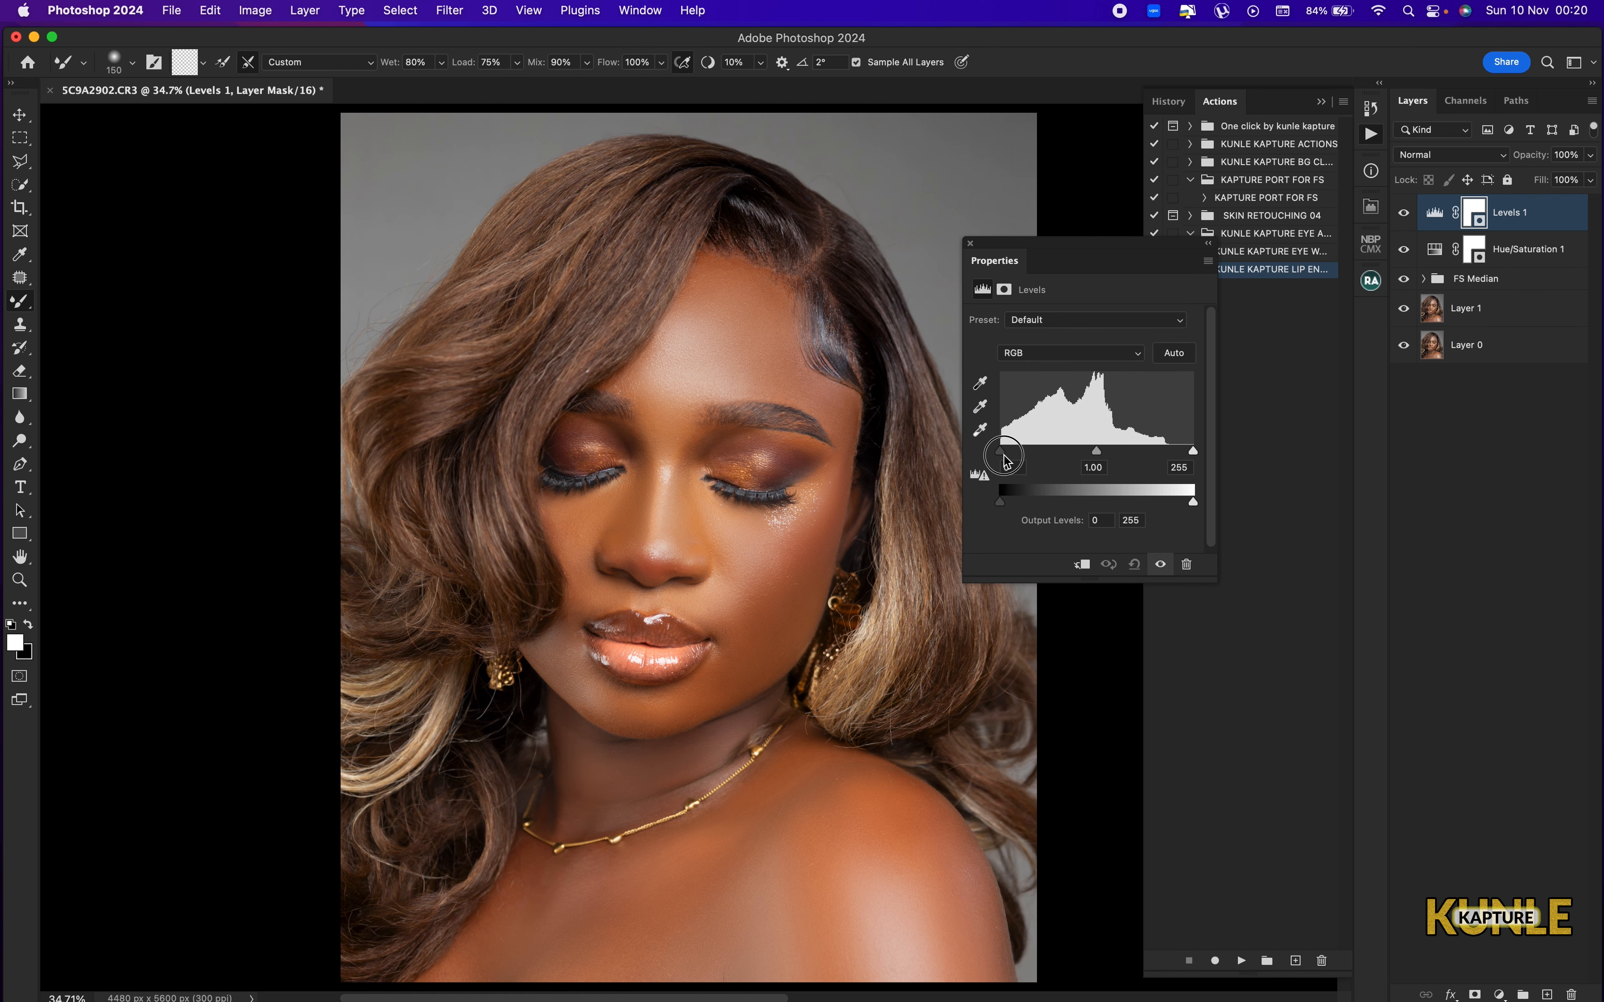
{"action": "left_click_drag", "start_coordinate": [1000, 451], "coordinate": [1009, 458]}
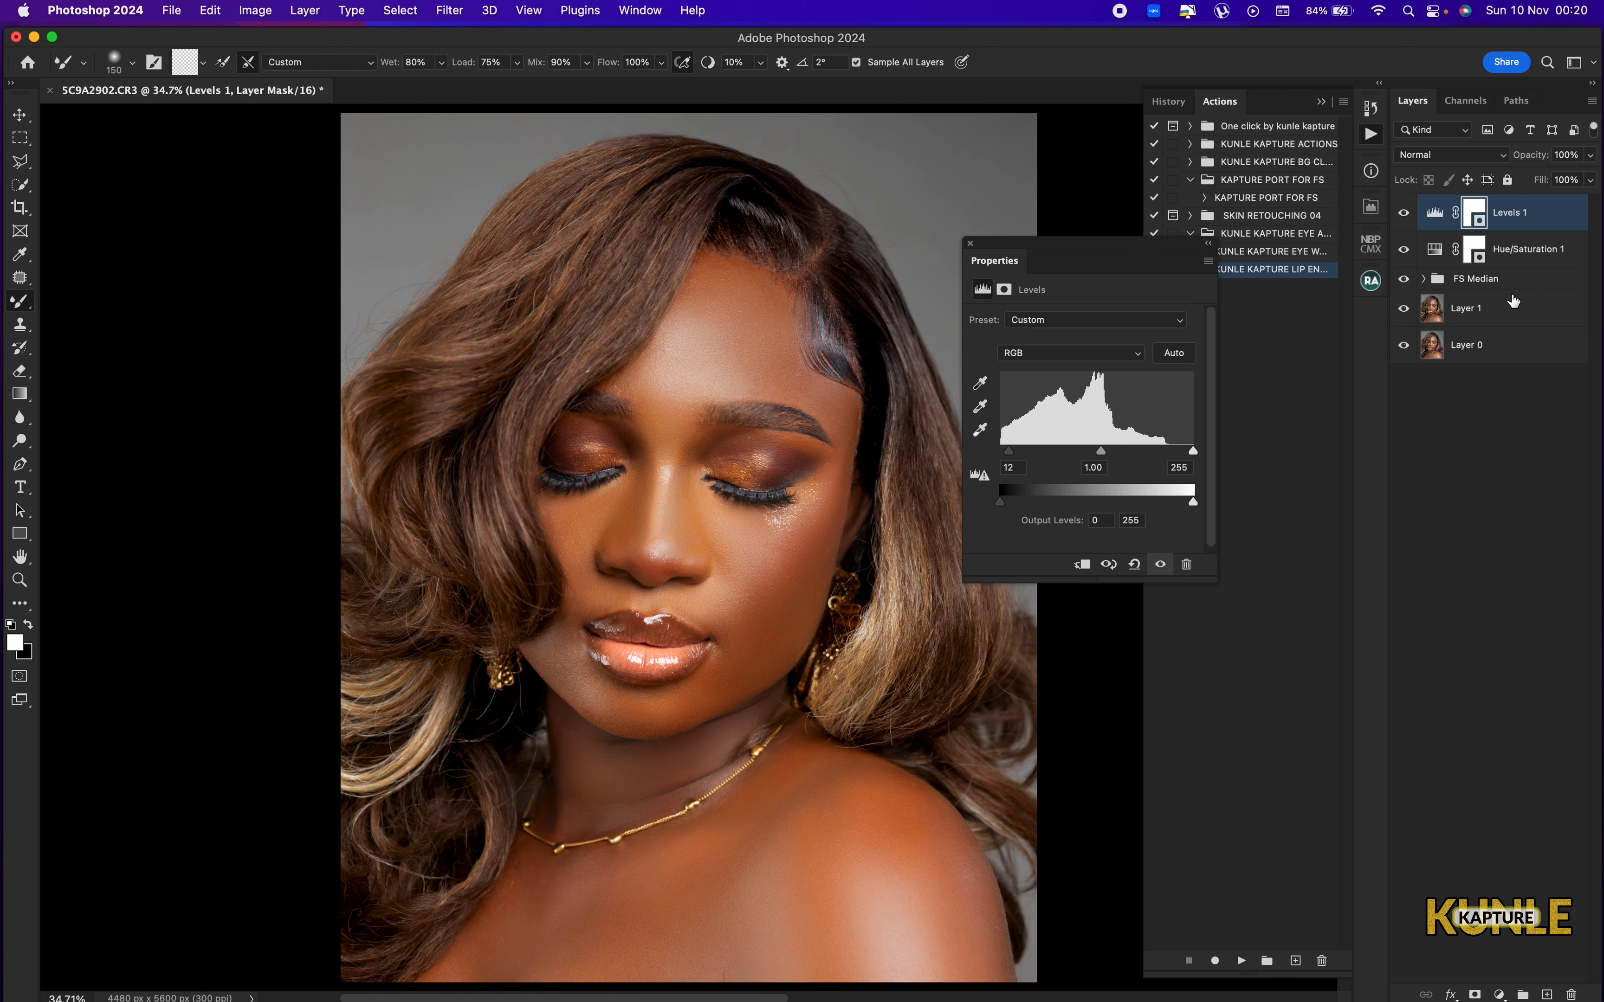
Group the Levels and Hue/Saturation adjustments and conceal the group's effect with a black layer mask.
{"action": "left_click", "coordinate": [1534, 261], "text": "shift"}
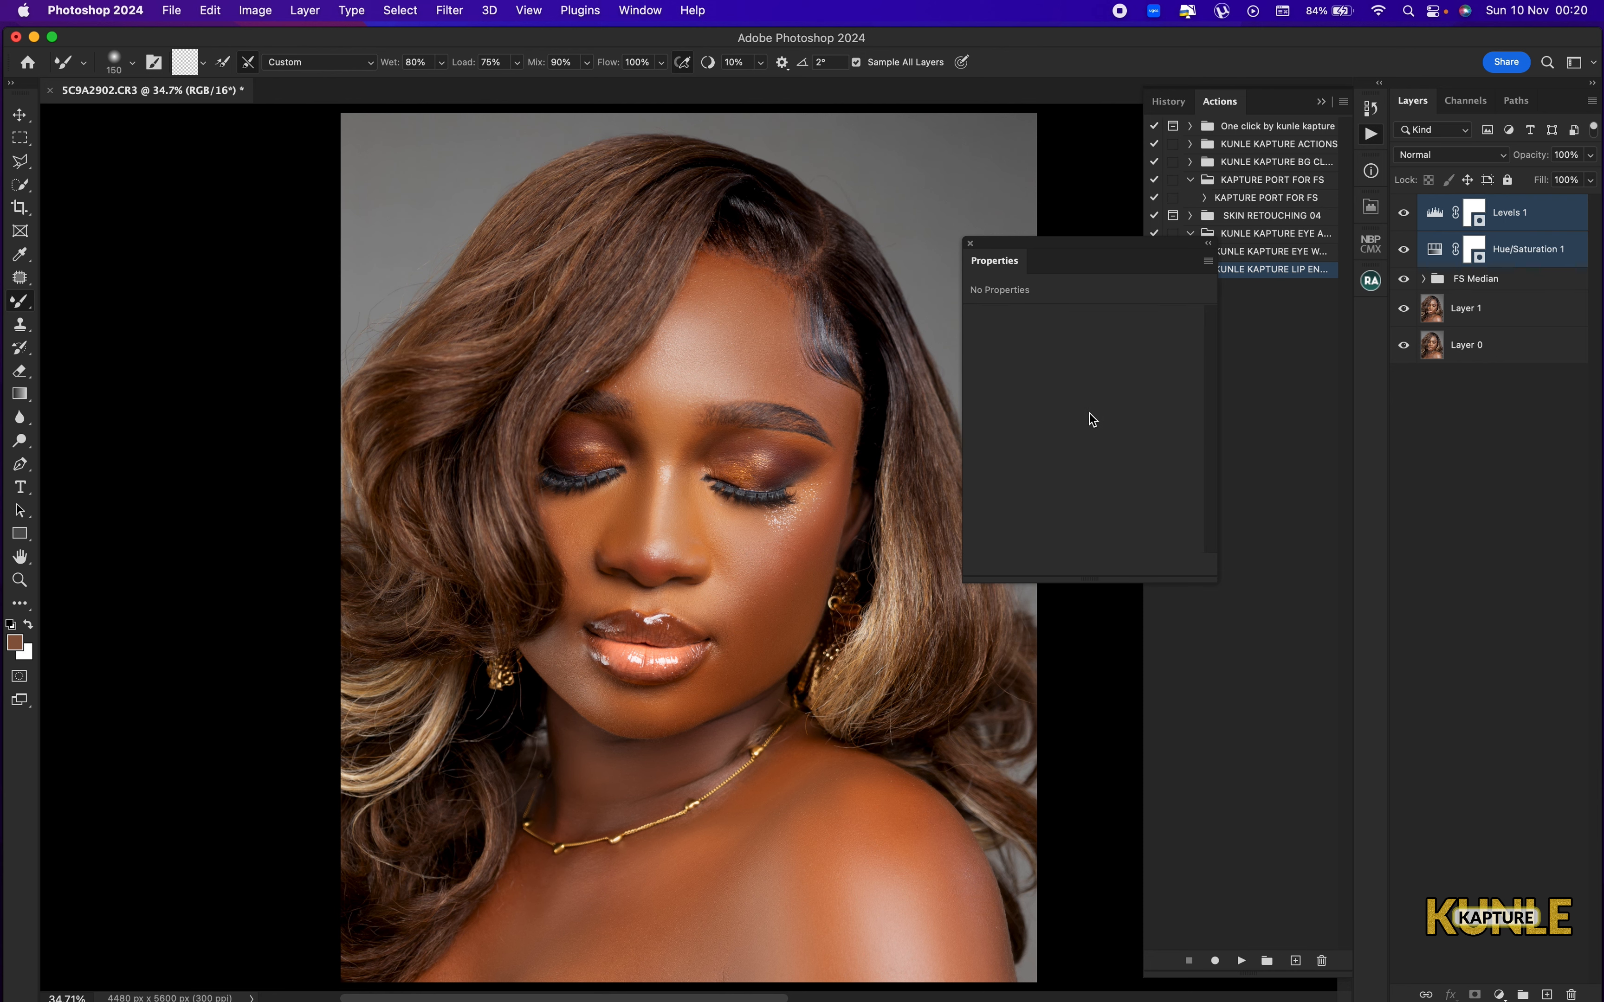
{"action": "key", "text": "super+g"}
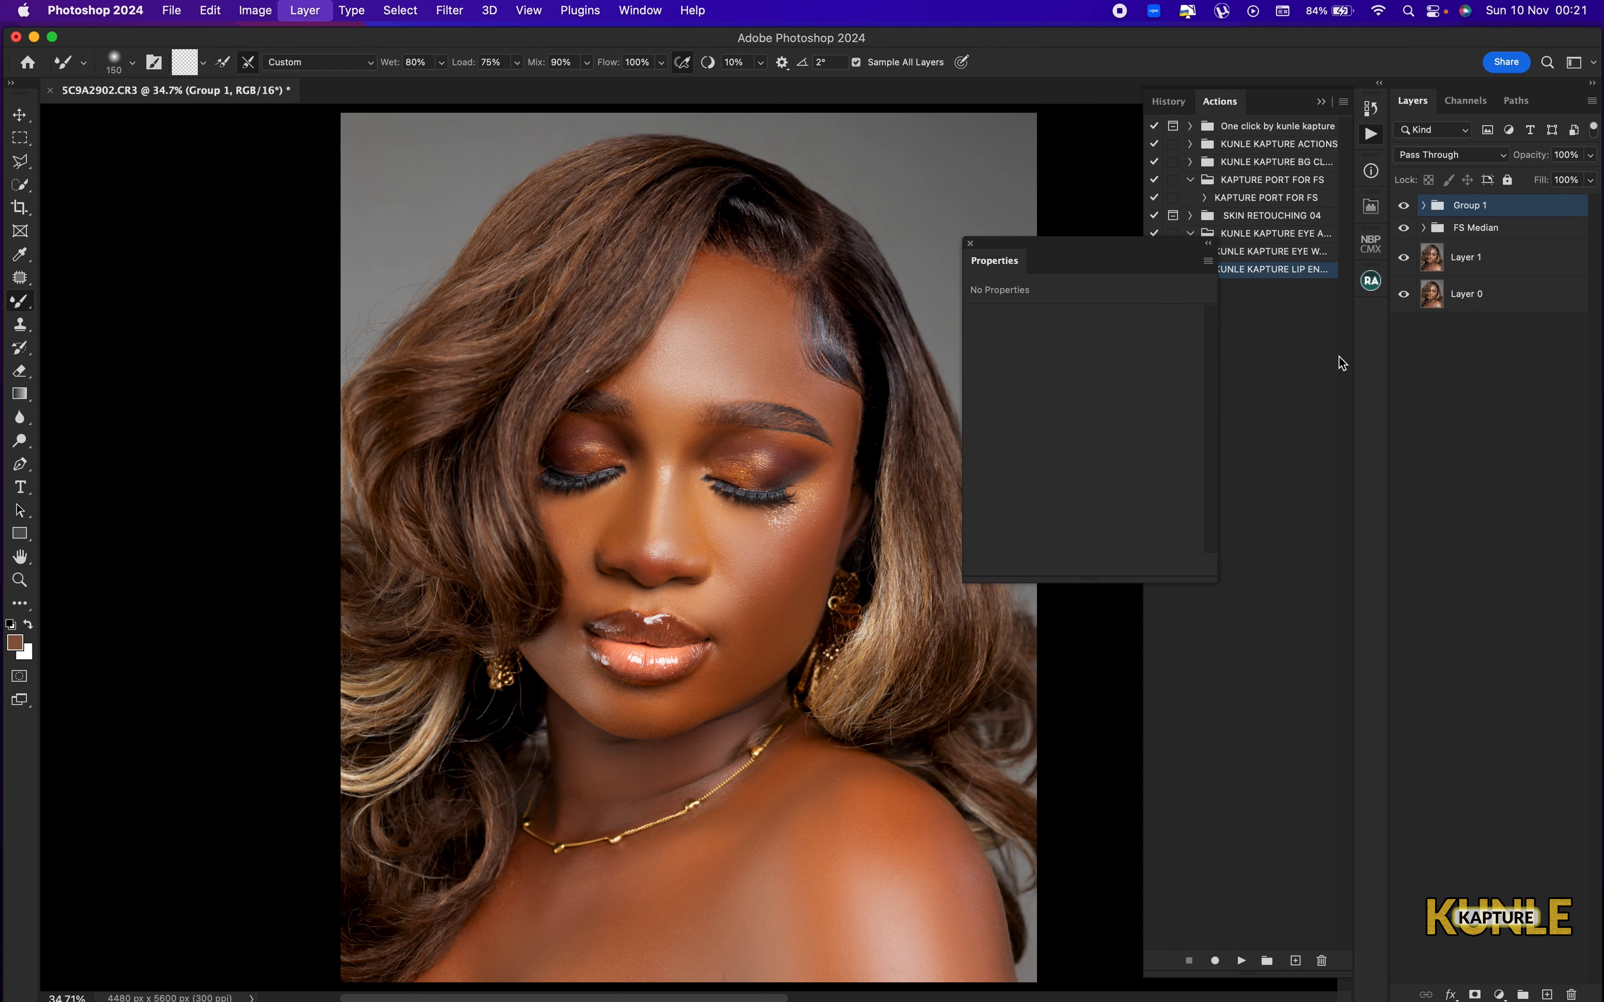
{"action": "left_click", "coordinate": [1477, 994], "text": "alt"}
Paint white over the lips on the Group 1 mask with a 200 px brush at 100% flow.
{"action": "key", "text": "shift+b"}
{"action": "key", "text": "super+plus"}
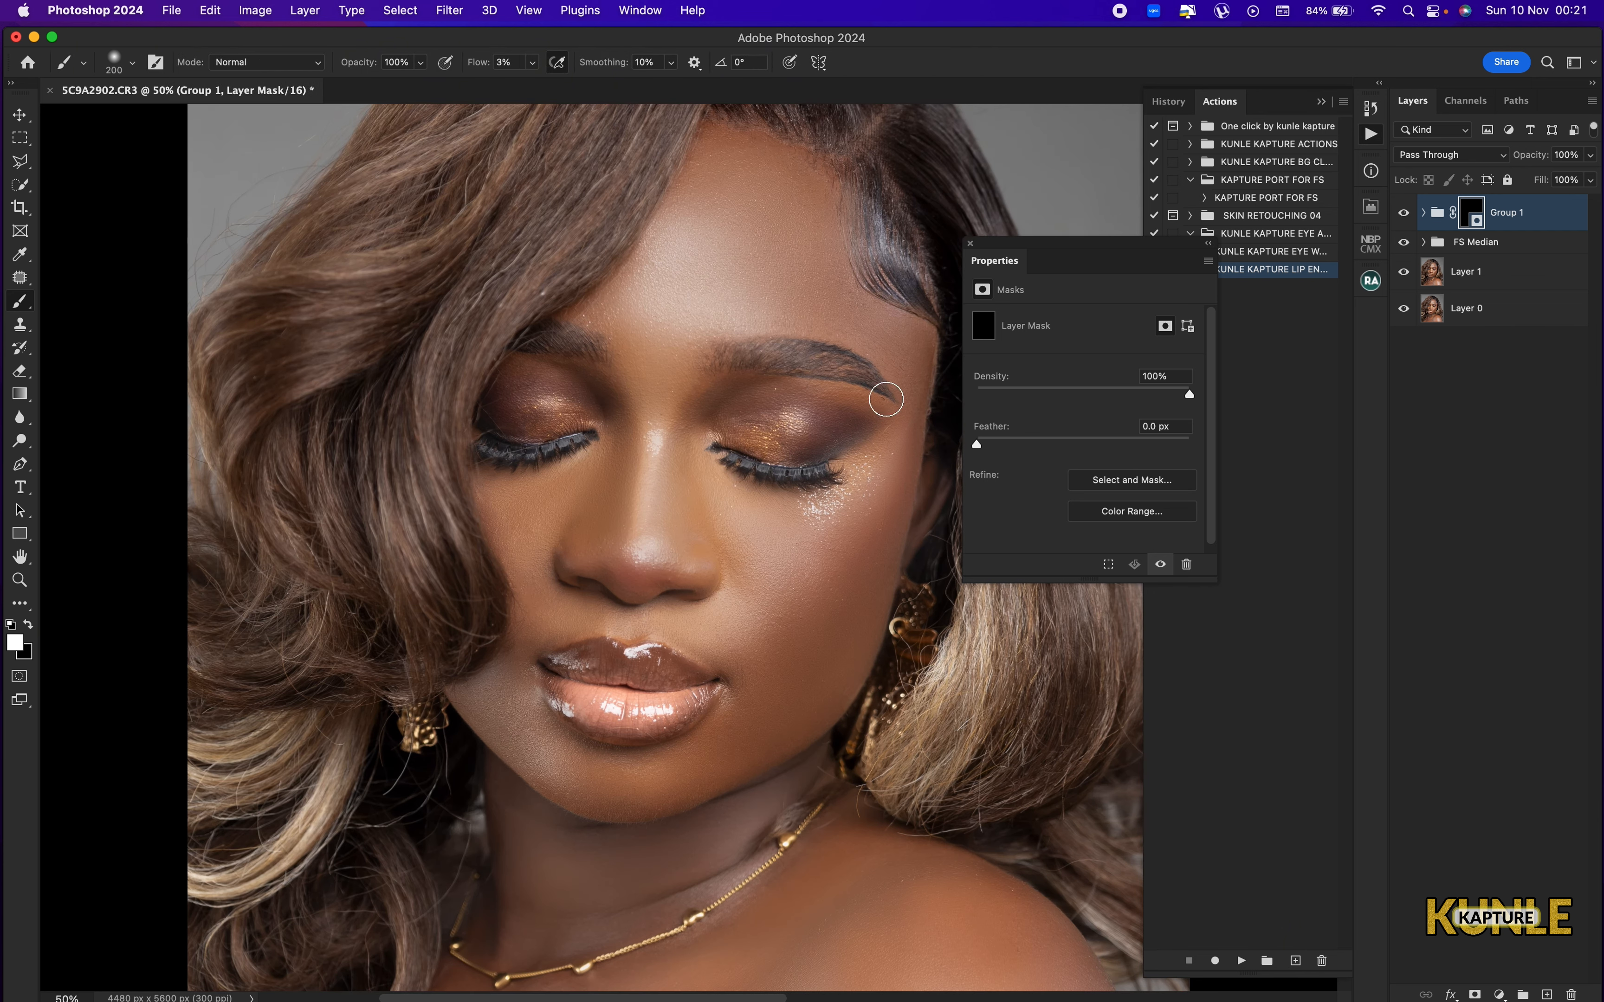
{"action": "left_click_drag", "start_coordinate": [644, 541], "coordinate": [678, 569]}
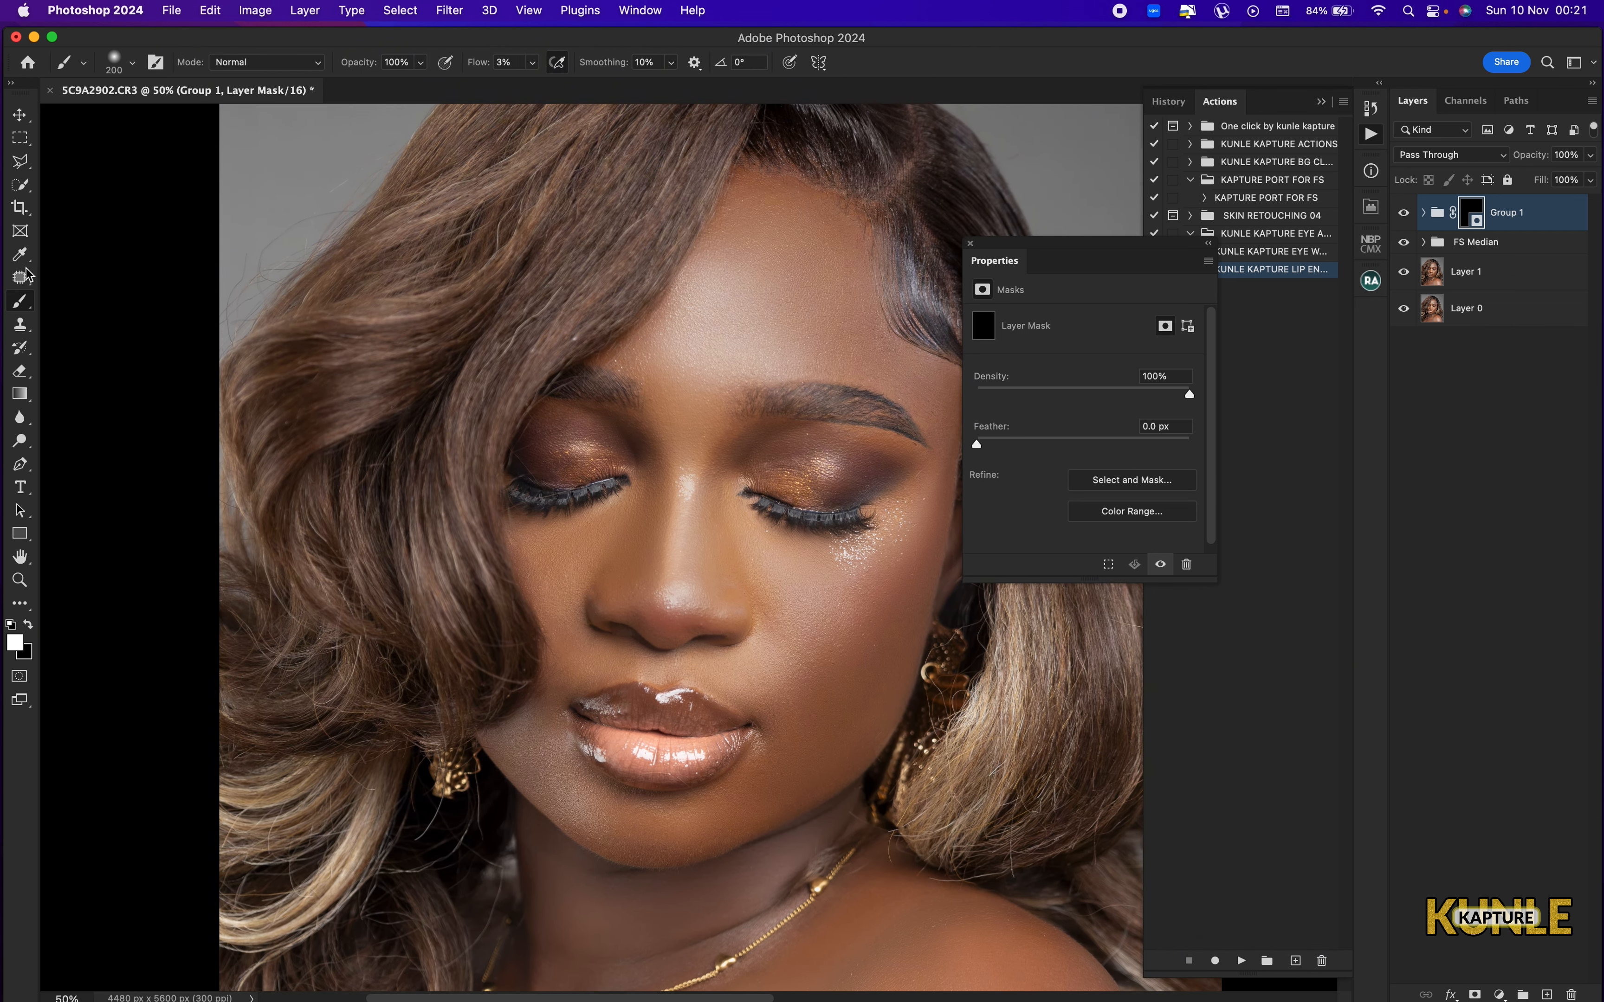
{"action": "left_click", "coordinate": [531, 66]}
{"action": "left_click_drag", "start_coordinate": [531, 82], "coordinate": [617, 85]}
{"action": "left_click_drag", "start_coordinate": [712, 721], "coordinate": [696, 589]}
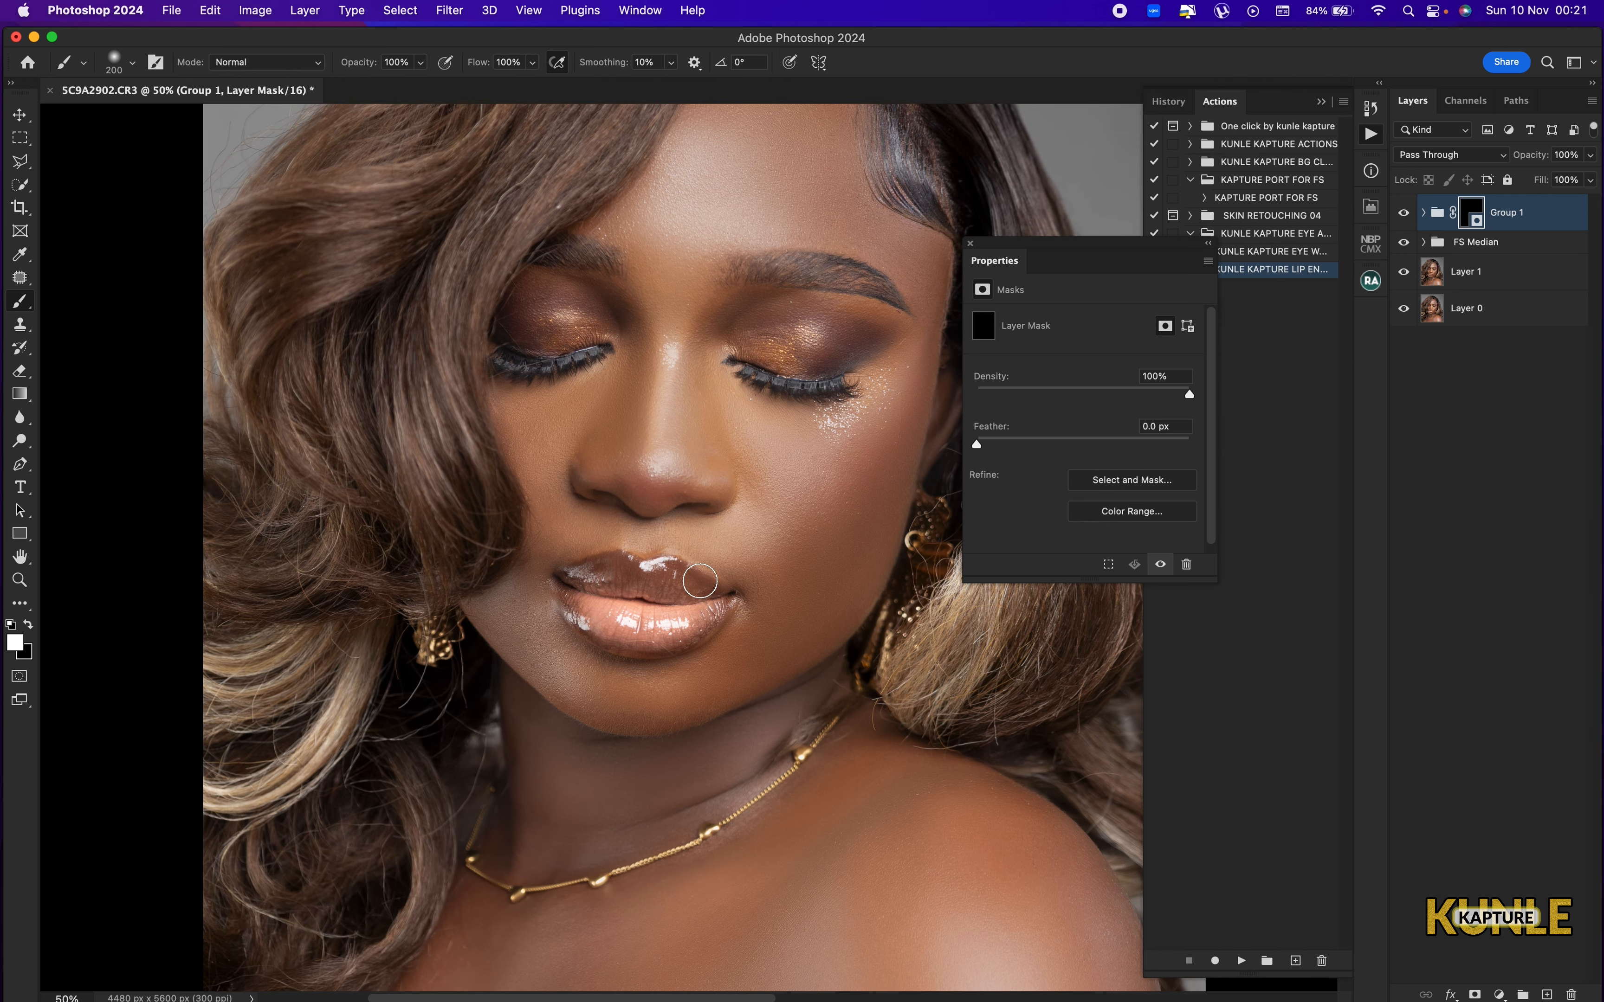
{"action": "key", "text": "super+plus"}
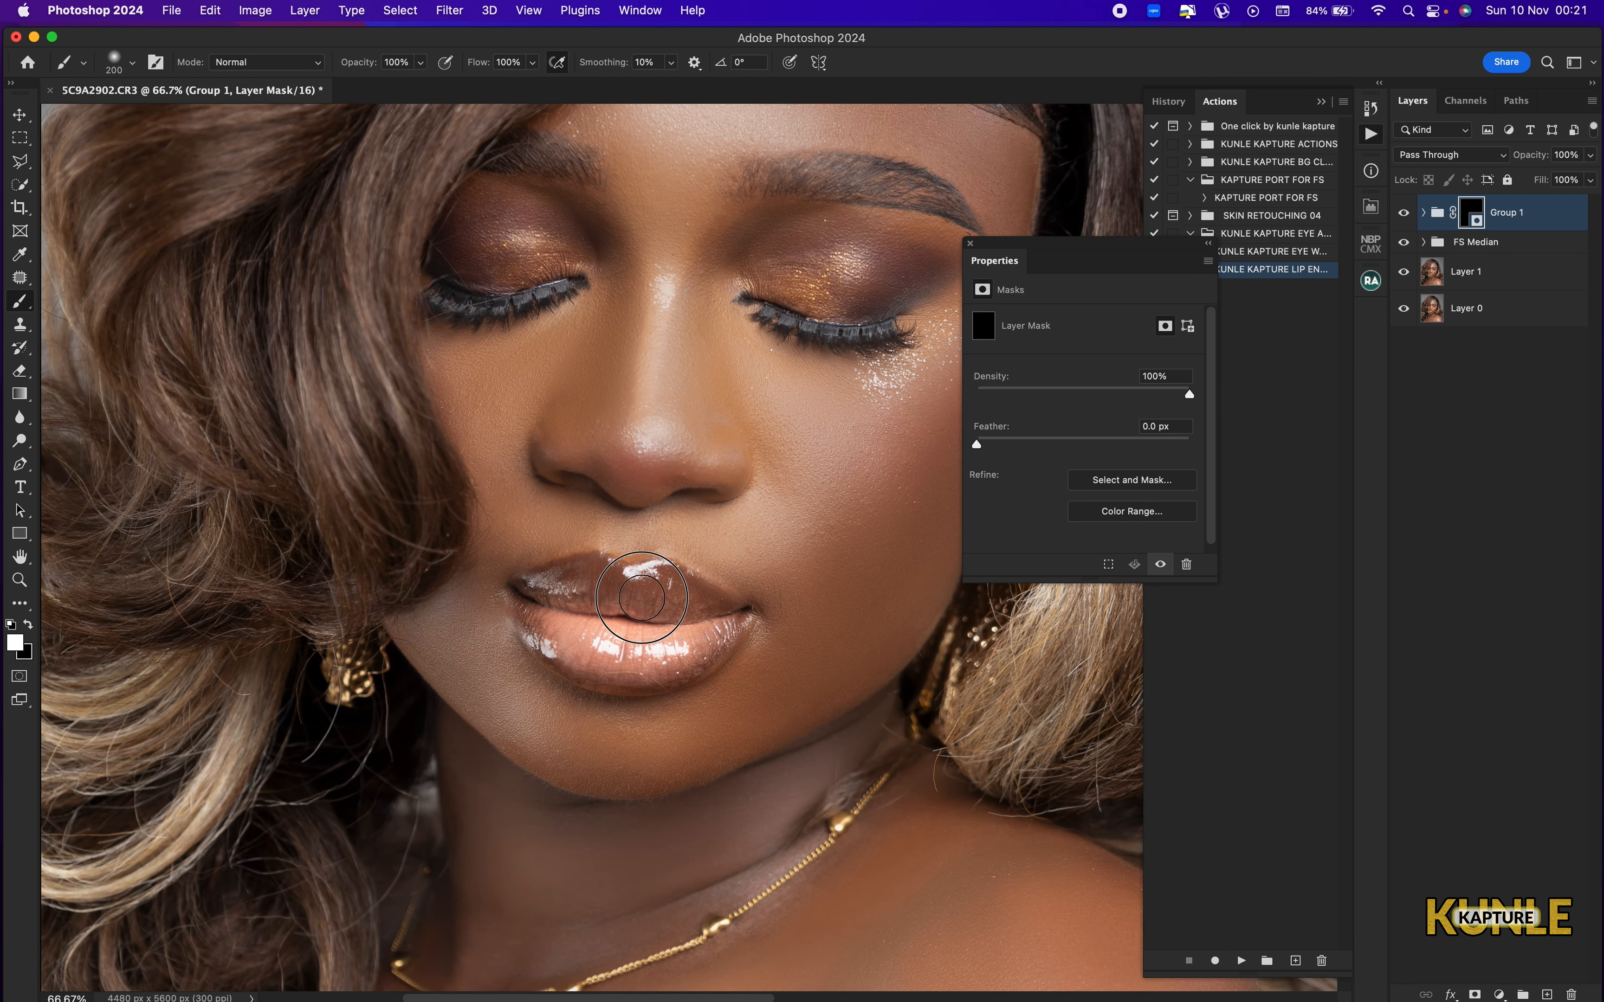
{"action": "mouse_move", "coordinate": [642, 597]}
{"action": "left_mouse_down"}
{"action": "mouse_move", "coordinate": [550, 600]}
{"action": "mouse_move", "coordinate": [567, 642]}
{"action": "mouse_move", "coordinate": [620, 652]}
{"action": "mouse_move", "coordinate": [655, 626]}
{"action": "left_mouse_up"}
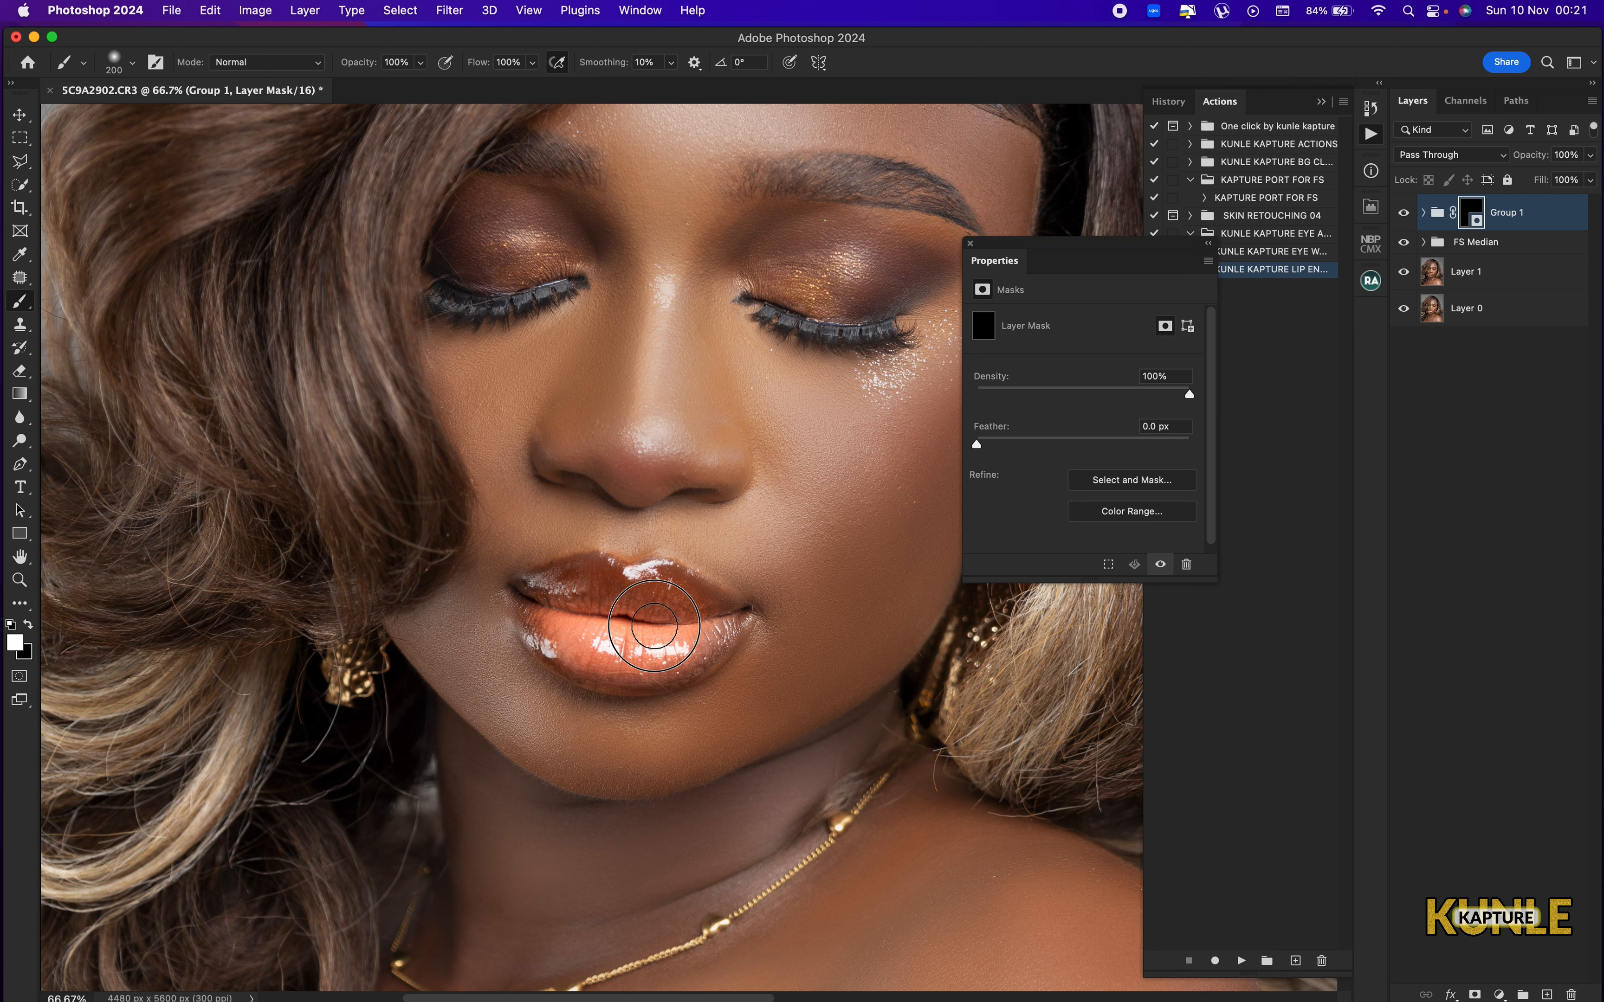
Paint white over the eyeshadow on both eyelids in the Group 1 mask.
{"action": "left_click_drag", "start_coordinate": [838, 318], "coordinate": [737, 472]}
{"action": "mouse_move", "coordinate": [737, 467]}
{"action": "left_mouse_down"}
{"action": "mouse_move", "coordinate": [764, 419]}
{"action": "mouse_move", "coordinate": [690, 442]}
{"action": "mouse_move", "coordinate": [836, 434]}
{"action": "mouse_move", "coordinate": [745, 465]}
{"action": "mouse_move", "coordinate": [696, 435]}
{"action": "left_mouse_up"}
{"action": "mouse_move", "coordinate": [461, 425]}
{"action": "left_mouse_down"}
{"action": "mouse_move", "coordinate": [661, 465]}
{"action": "mouse_move", "coordinate": [573, 411]}
{"action": "mouse_move", "coordinate": [580, 473]}
{"action": "mouse_move", "coordinate": [694, 469]}
{"action": "left_mouse_up"}
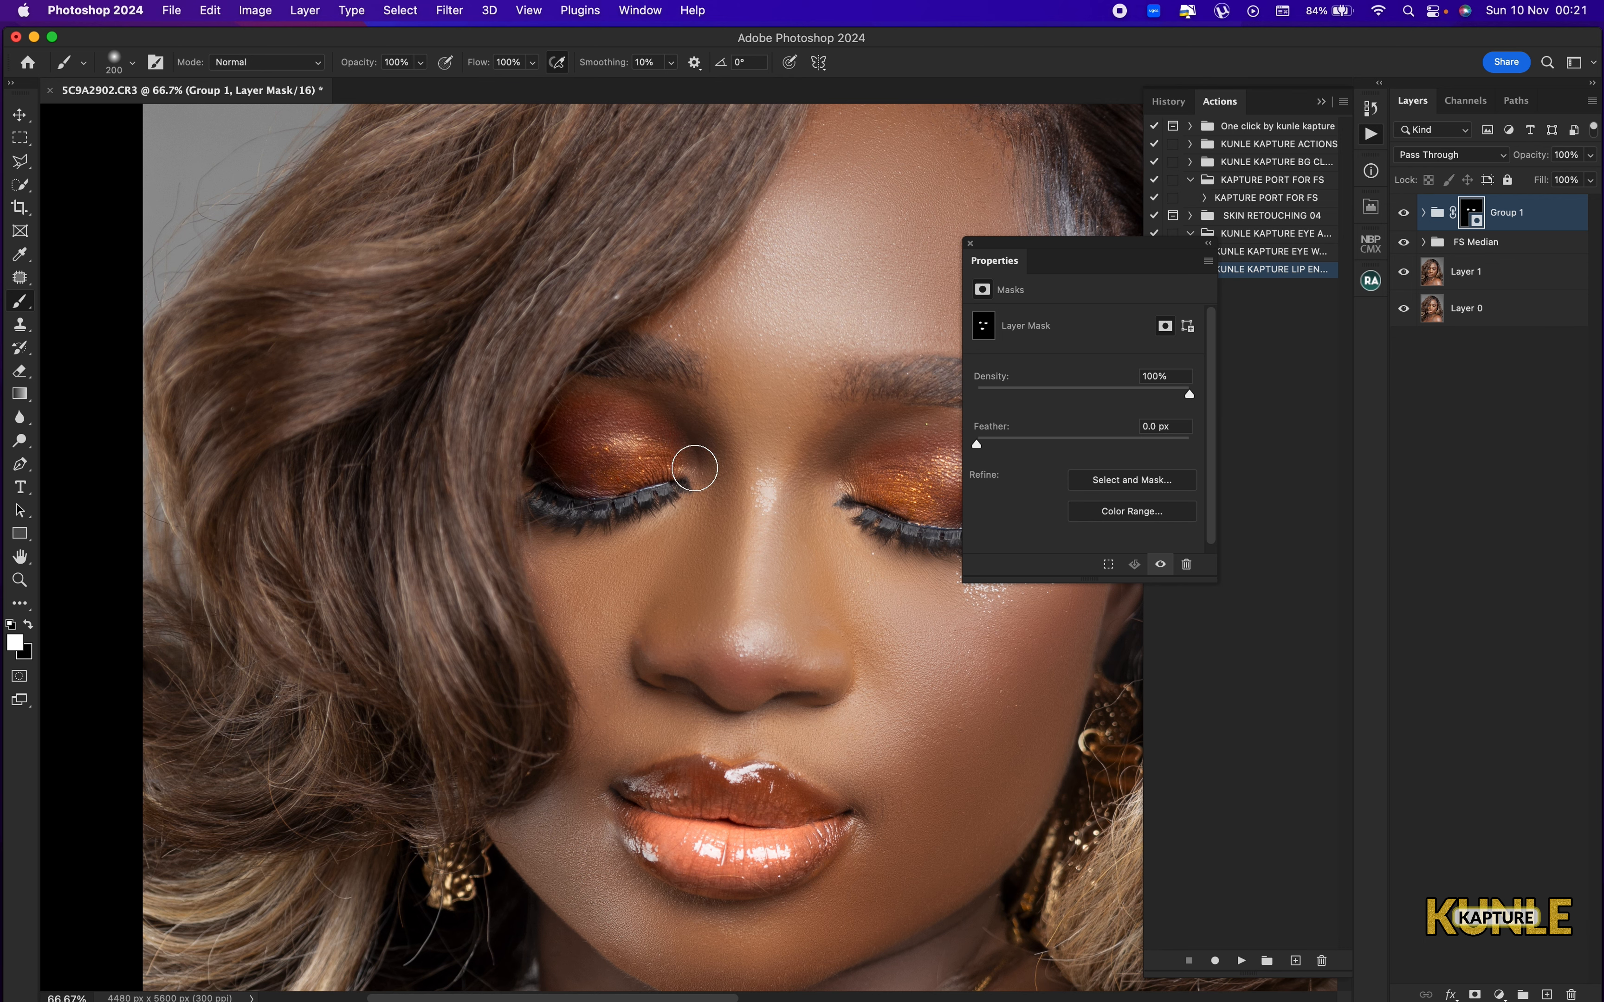
{"action": "left_click_drag", "start_coordinate": [791, 471], "coordinate": [587, 429]}
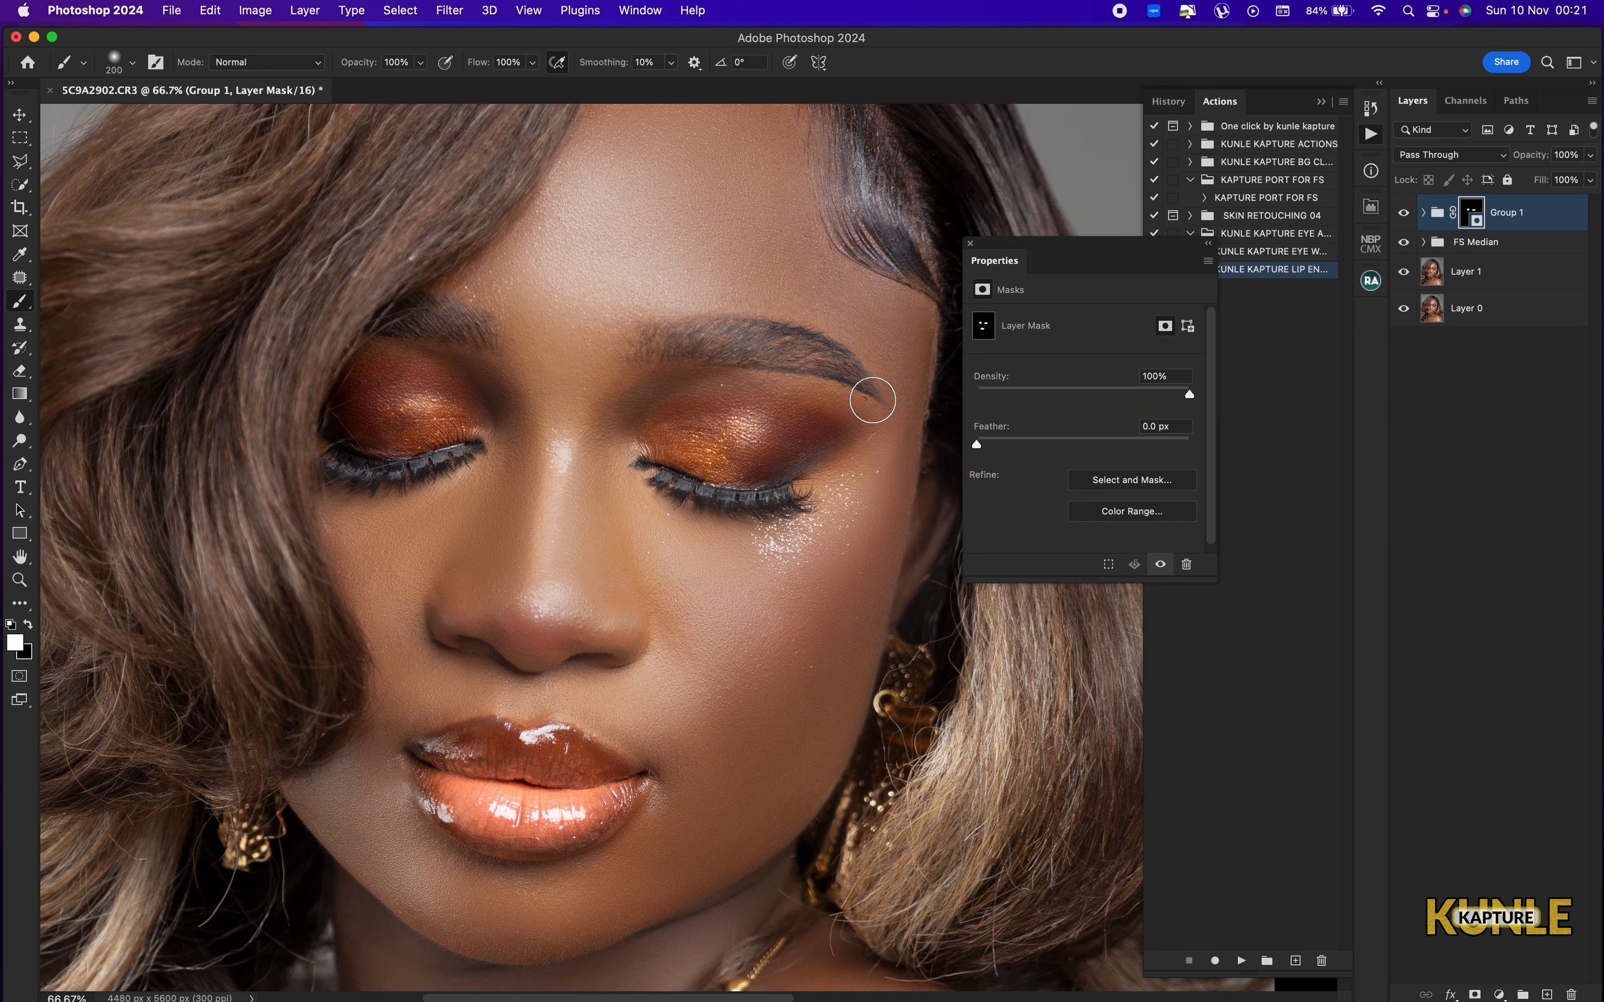
Set Group 1's opacity to 80% and check the effect on the whole portrait.
{"action": "key", "text": "super+minus"}
{"action": "key", "text": "super+minus"}
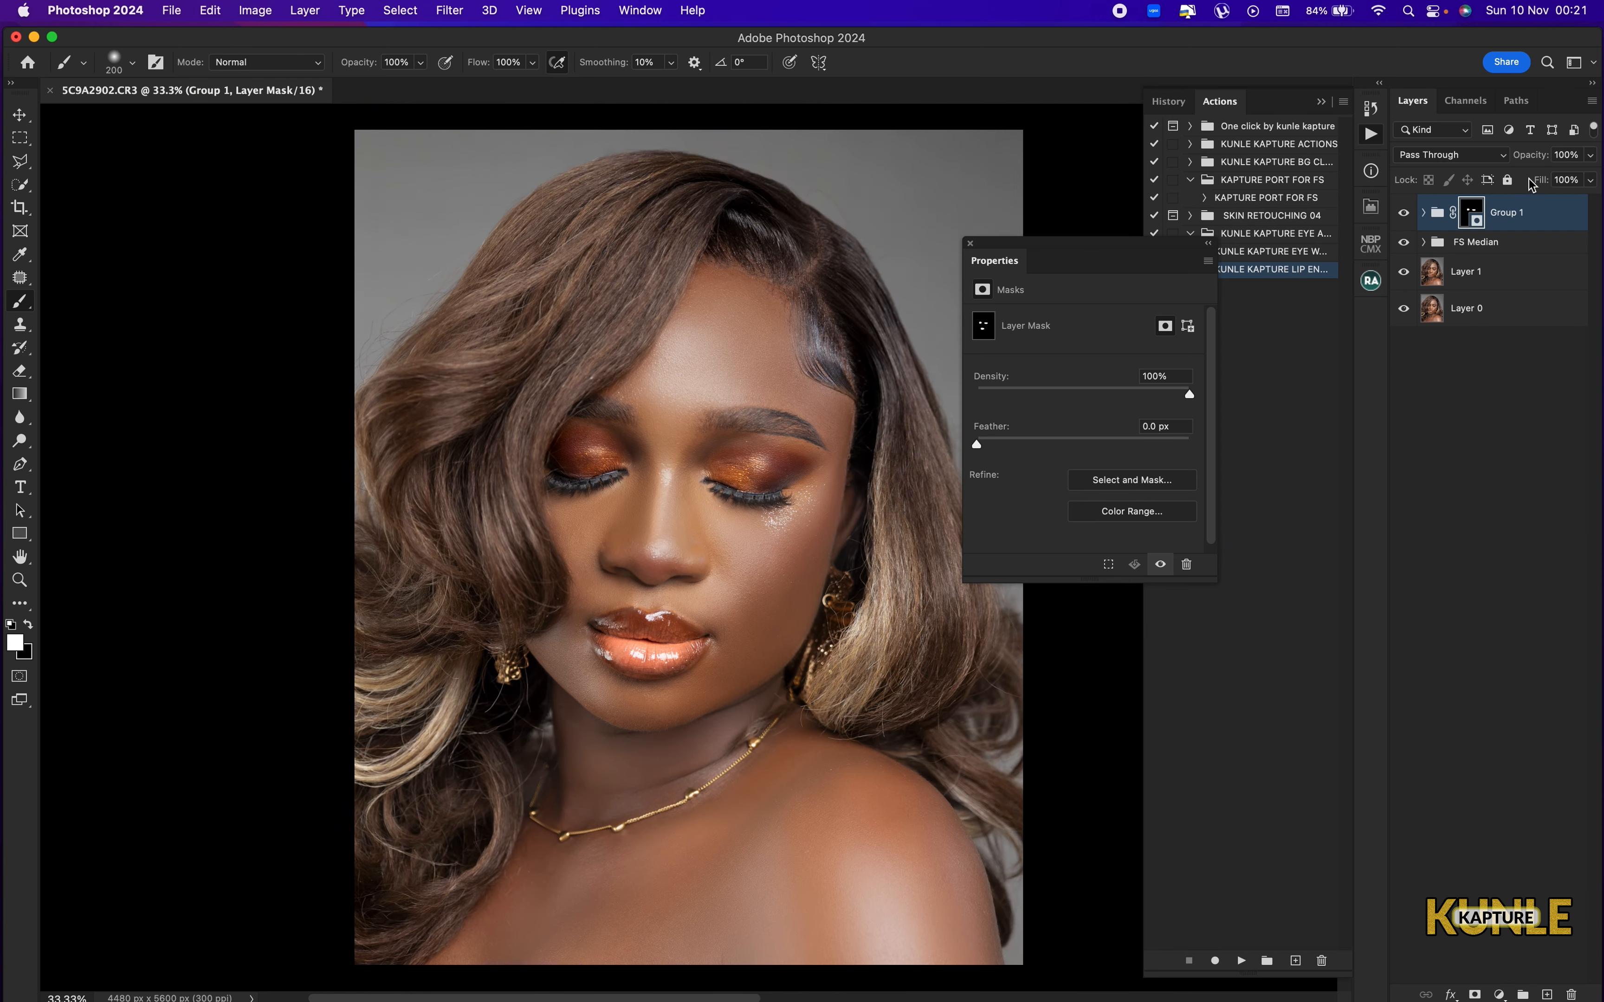
{"action": "left_click", "coordinate": [1572, 153]}
{"action": "type", "text": "80"}
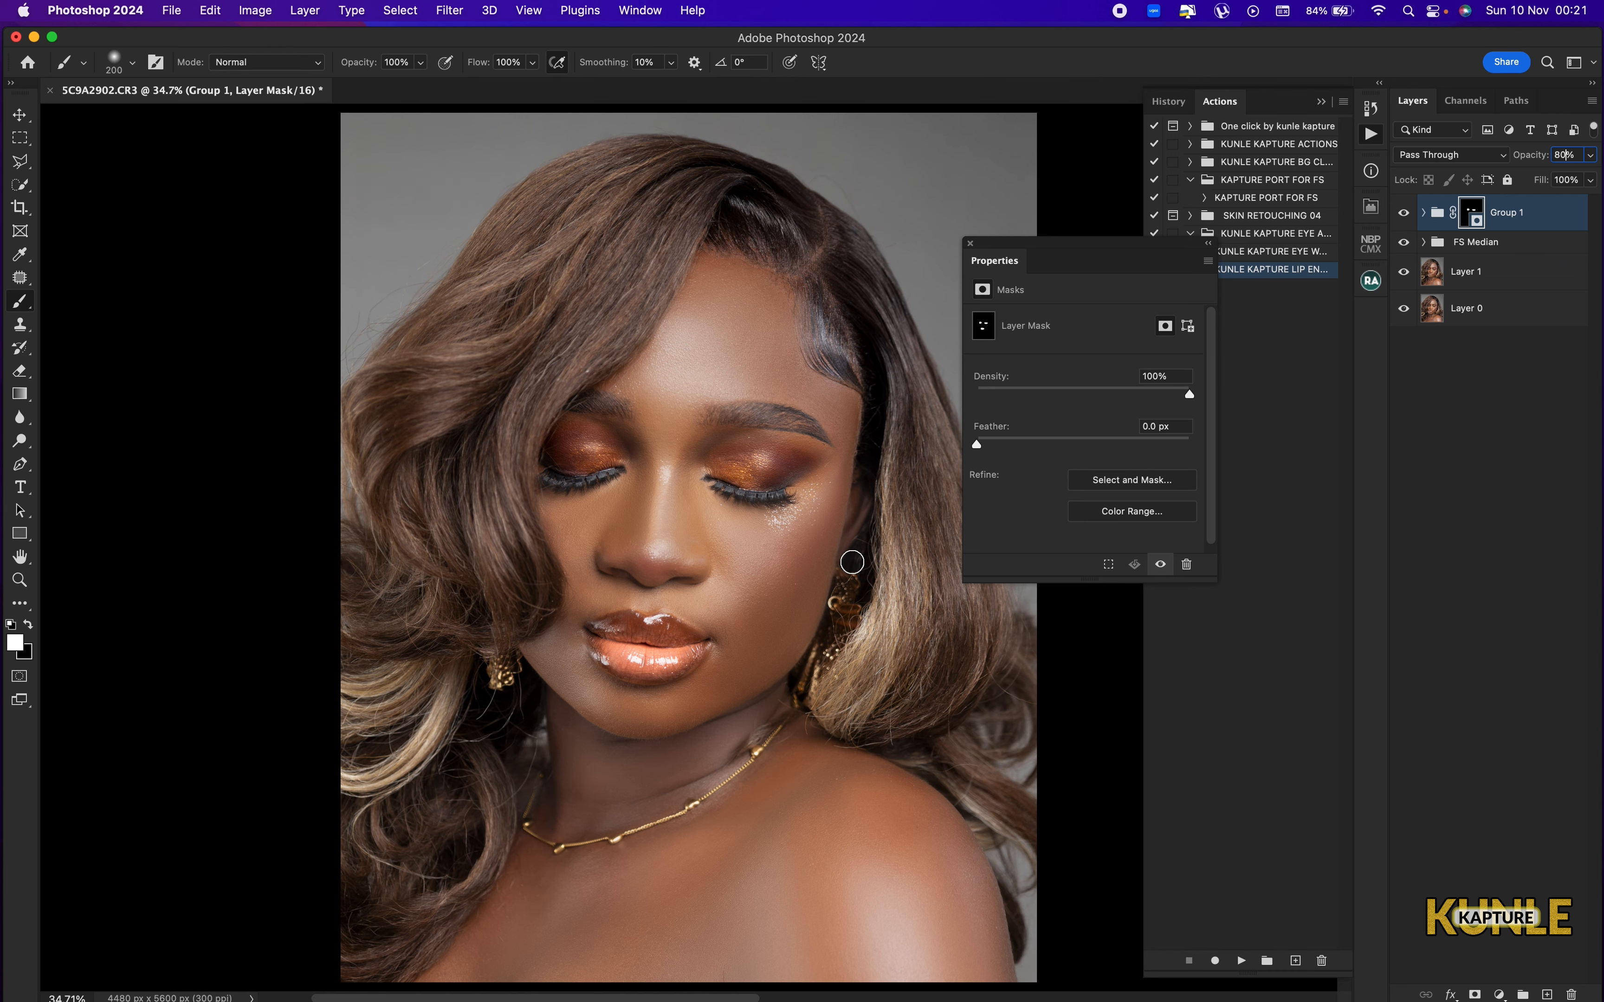
{"action": "key", "text": "super+minus"}
{"action": "key", "text": "super+minus"}
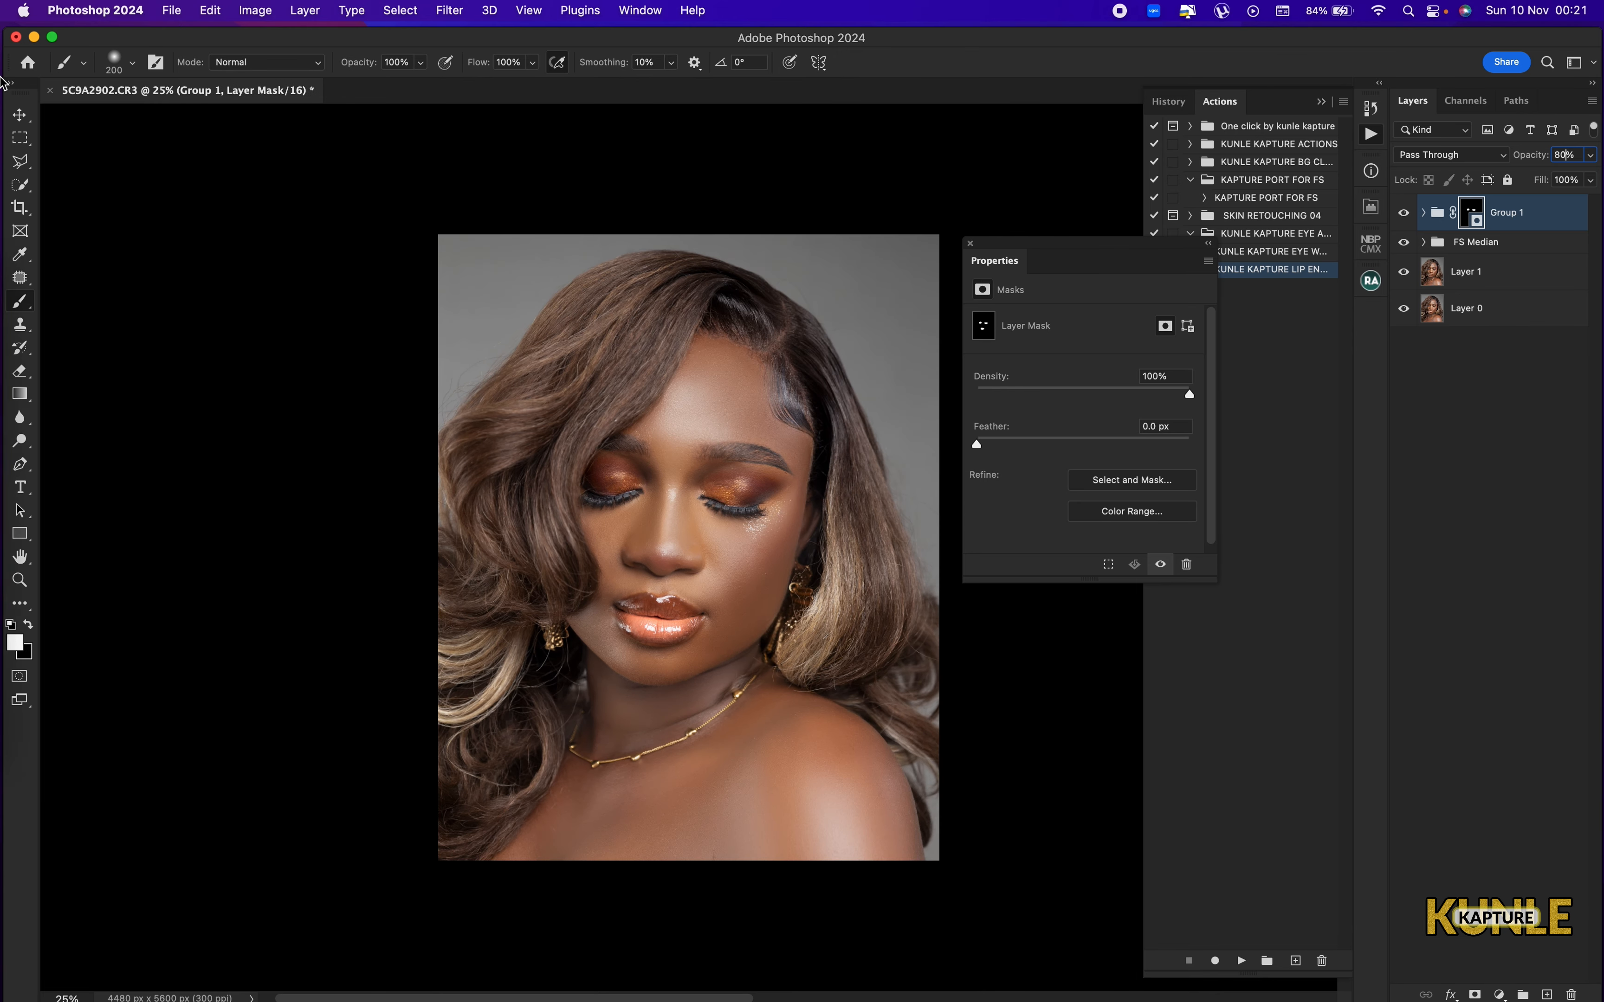
{"action": "key", "text": "super+0"}
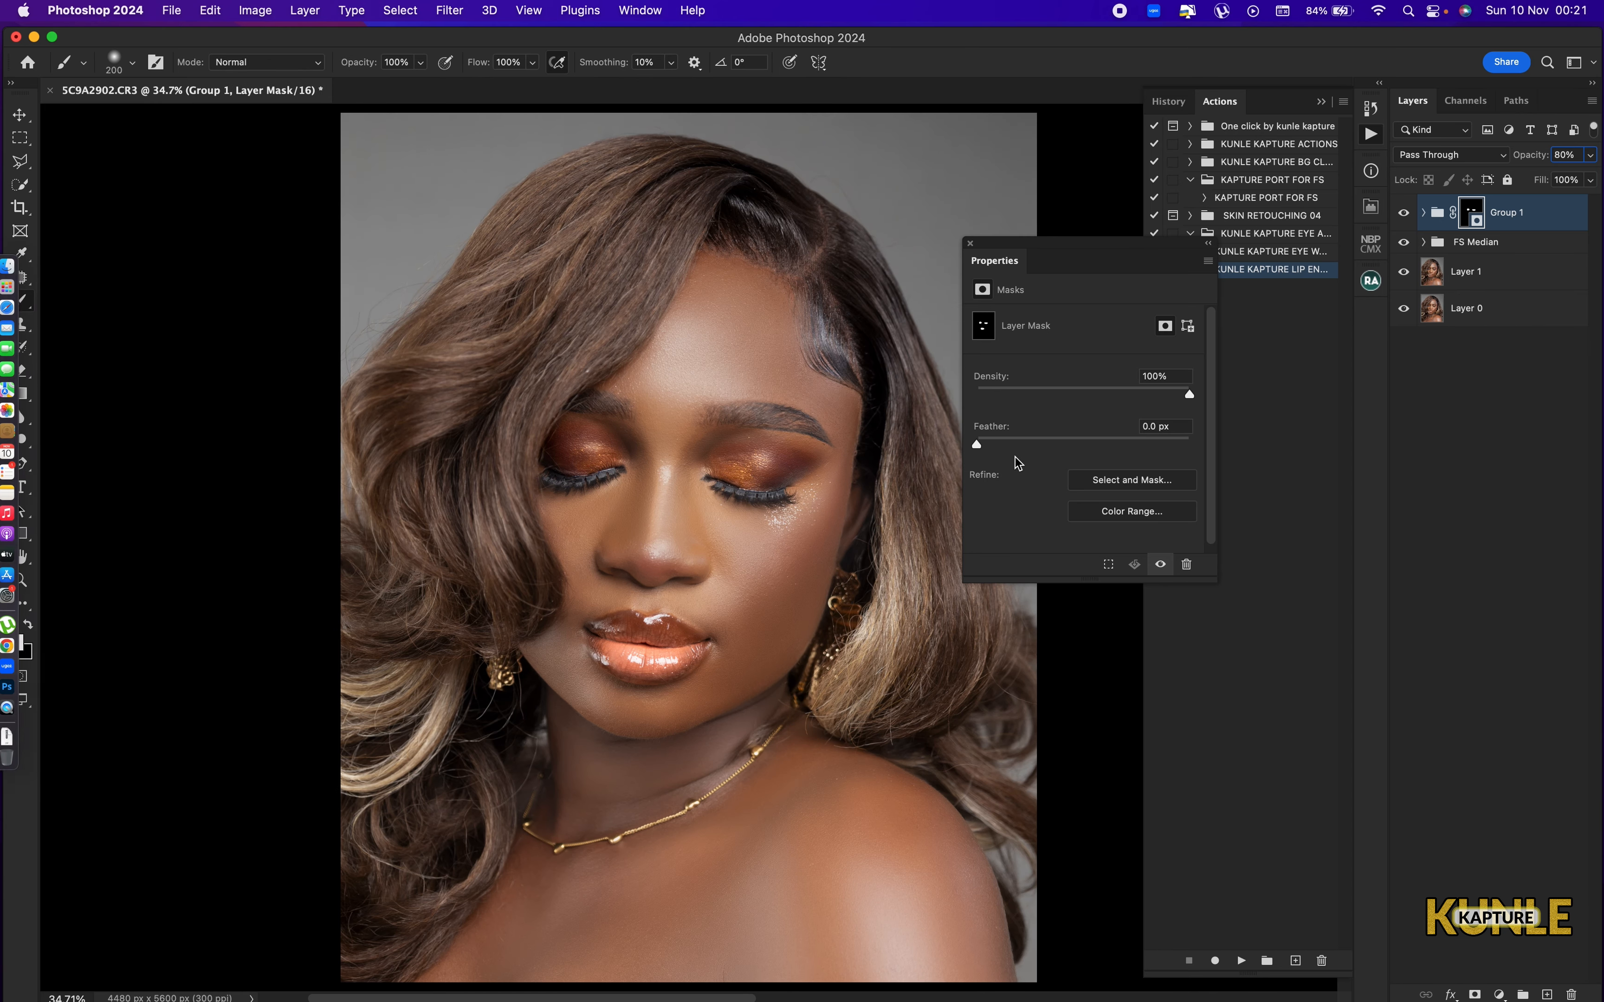
Close the floating mask properties and add a new empty layer above Group 1.
{"action": "left_click", "coordinate": [971, 243]}
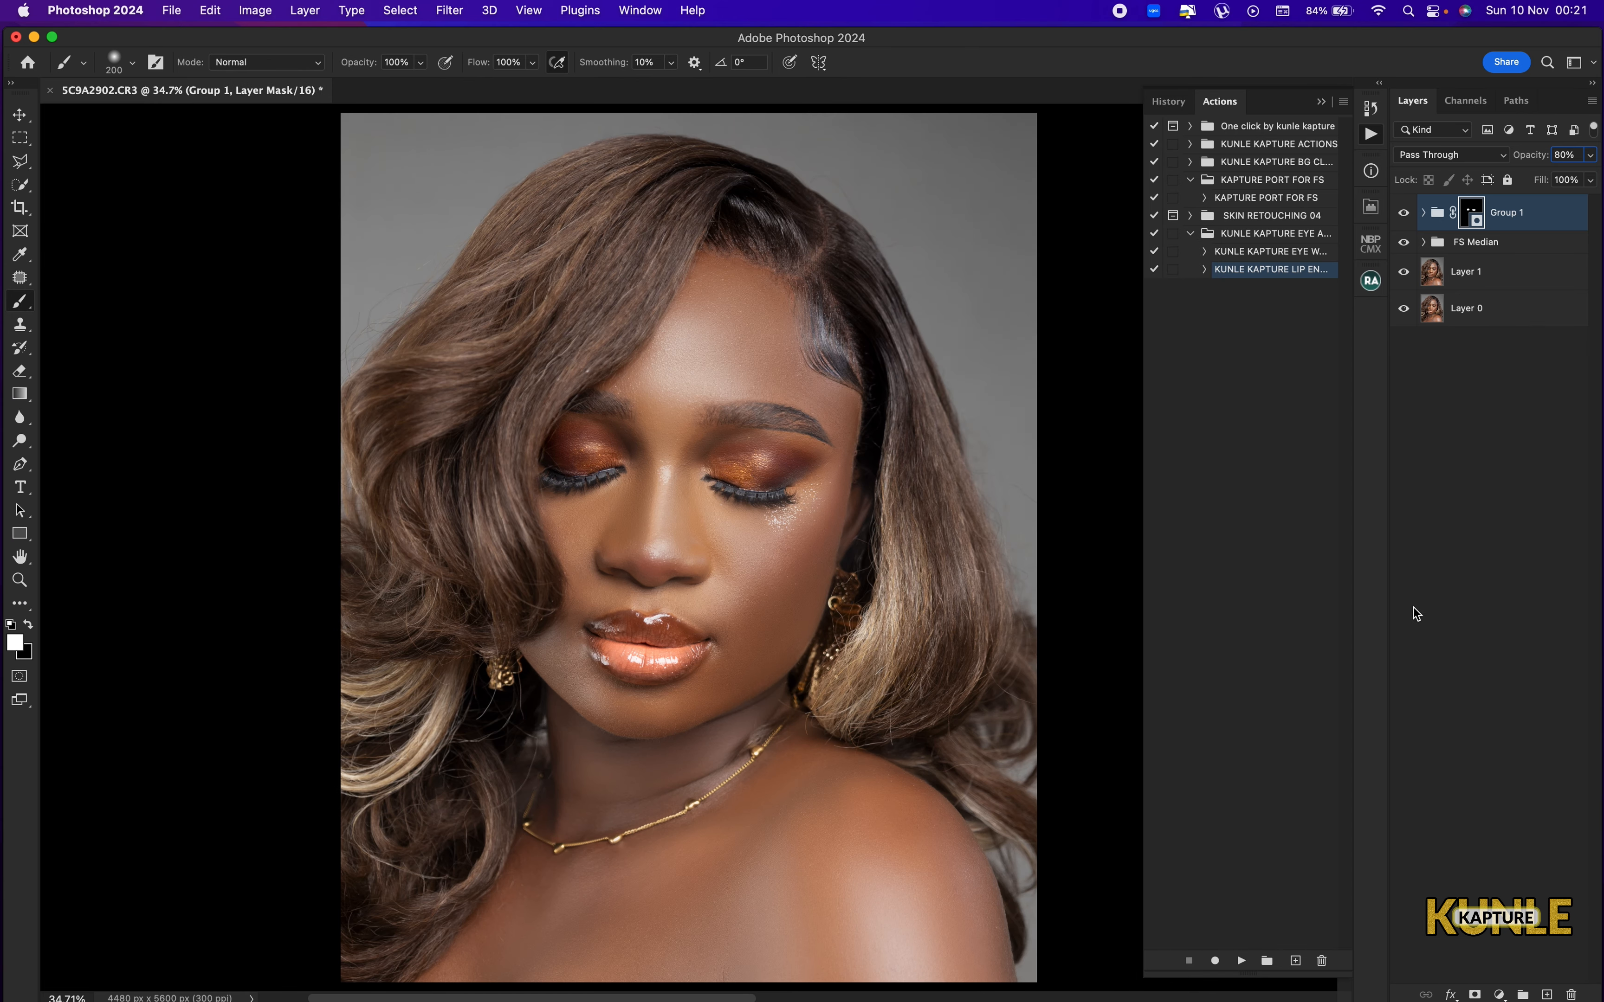
{"action": "left_click", "coordinate": [1546, 996]}
{"action": "key", "text": "super+minus"}
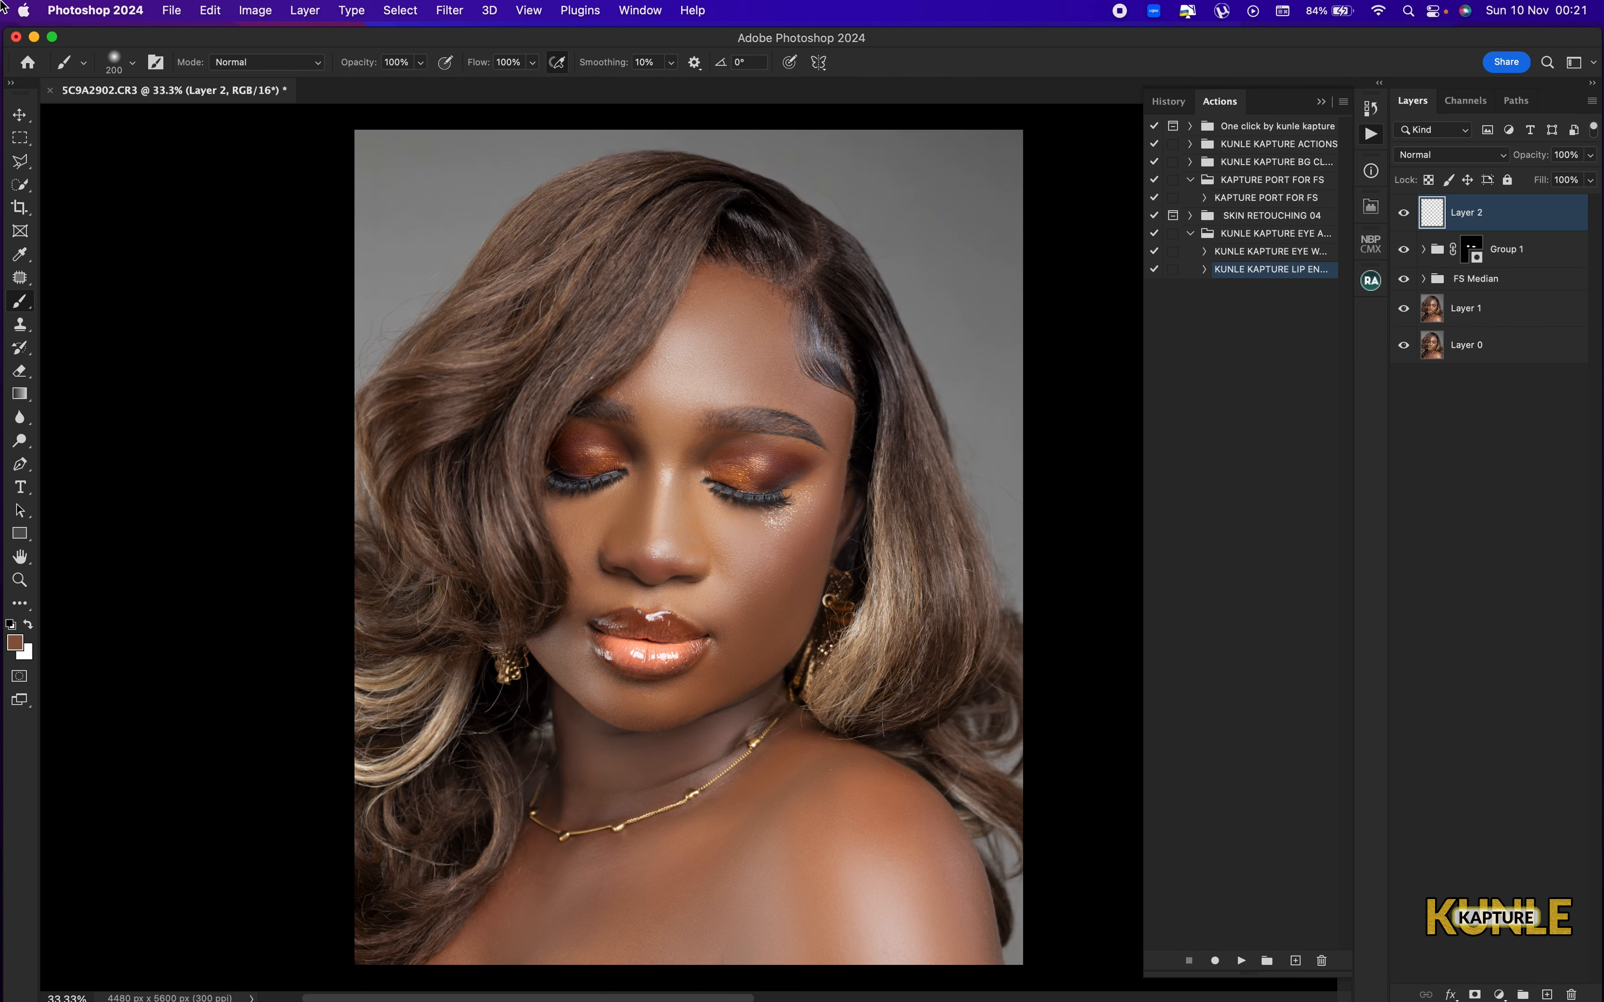
Sample a light skin tone from the forehead as the painting colour and enlarge the brush to 800 px.
{"action": "key", "text": "super+0"}
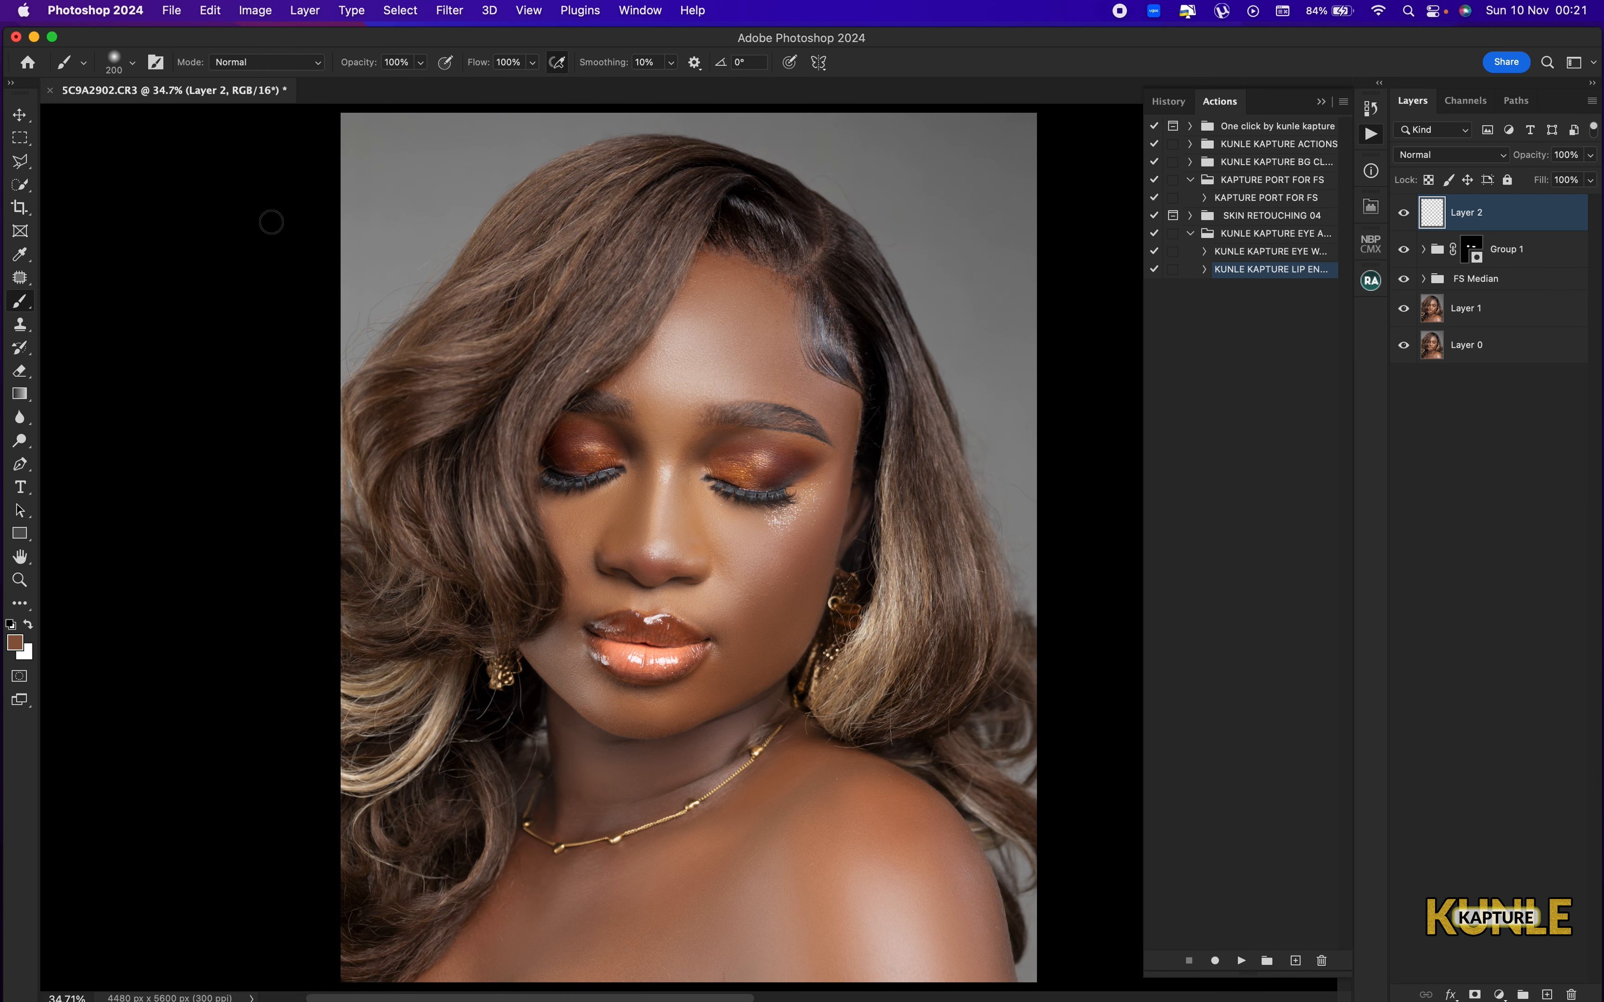
{"action": "left_click", "coordinate": [733, 327], "text": "alt"}
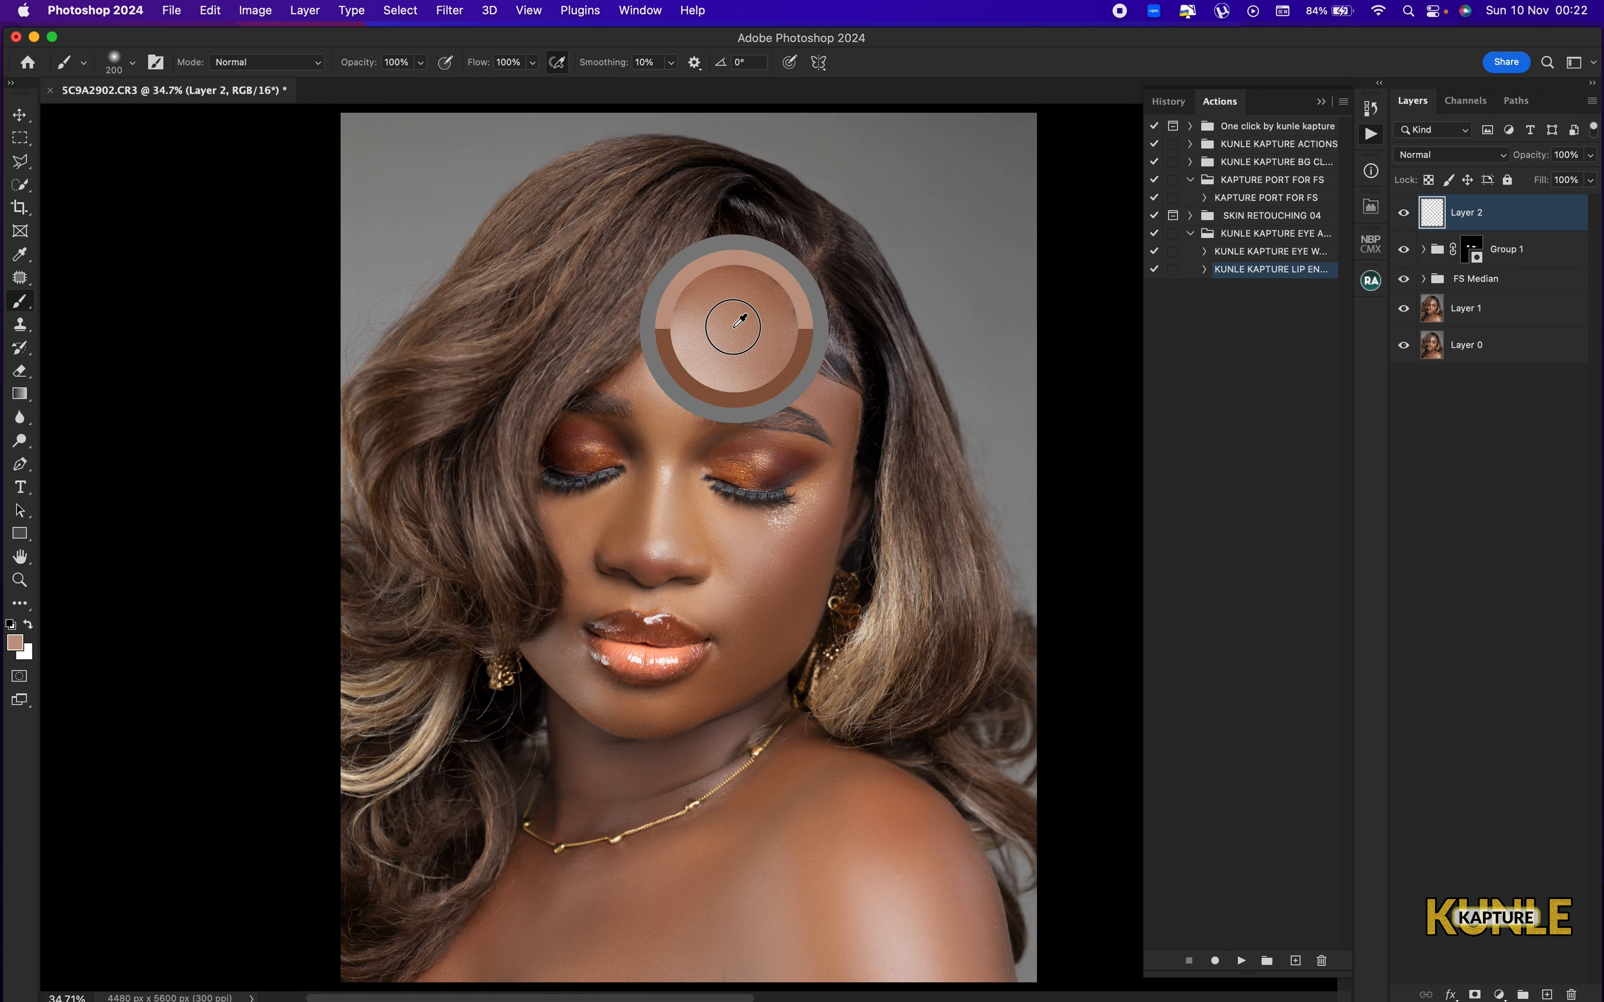
{"action": "left_click", "coordinate": [685, 367], "text": "alt"}
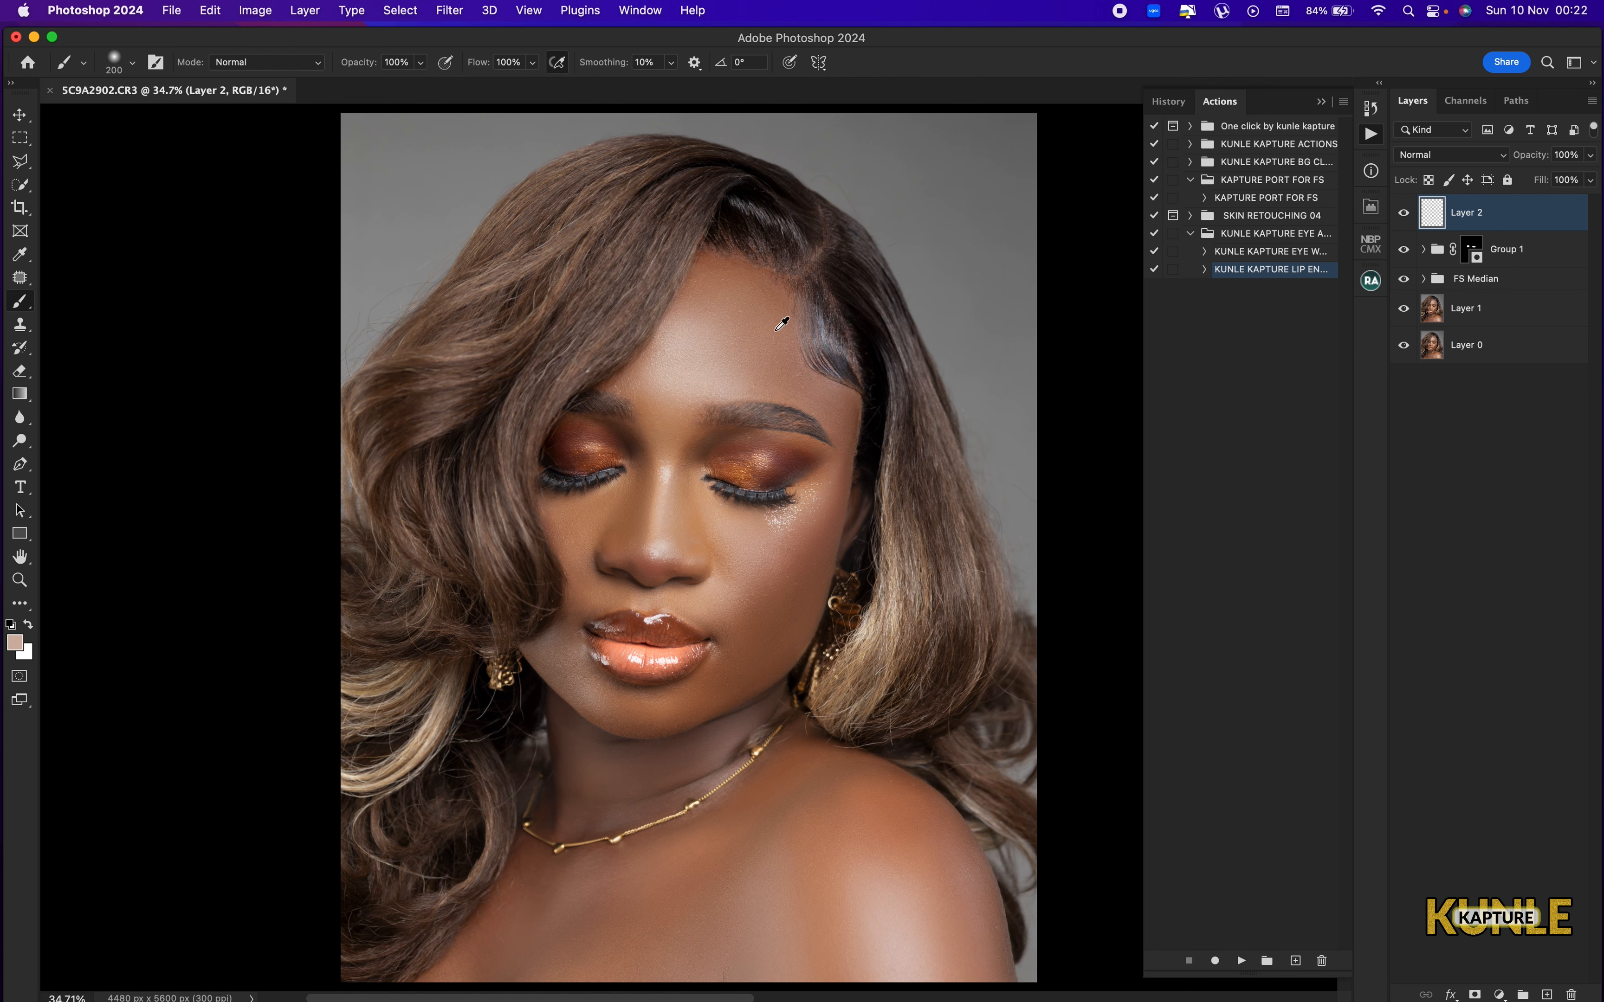
{"action": "left_click", "coordinate": [769, 317], "text": "alt"}
{"action": "left_click", "coordinate": [729, 334], "text": "alt"}
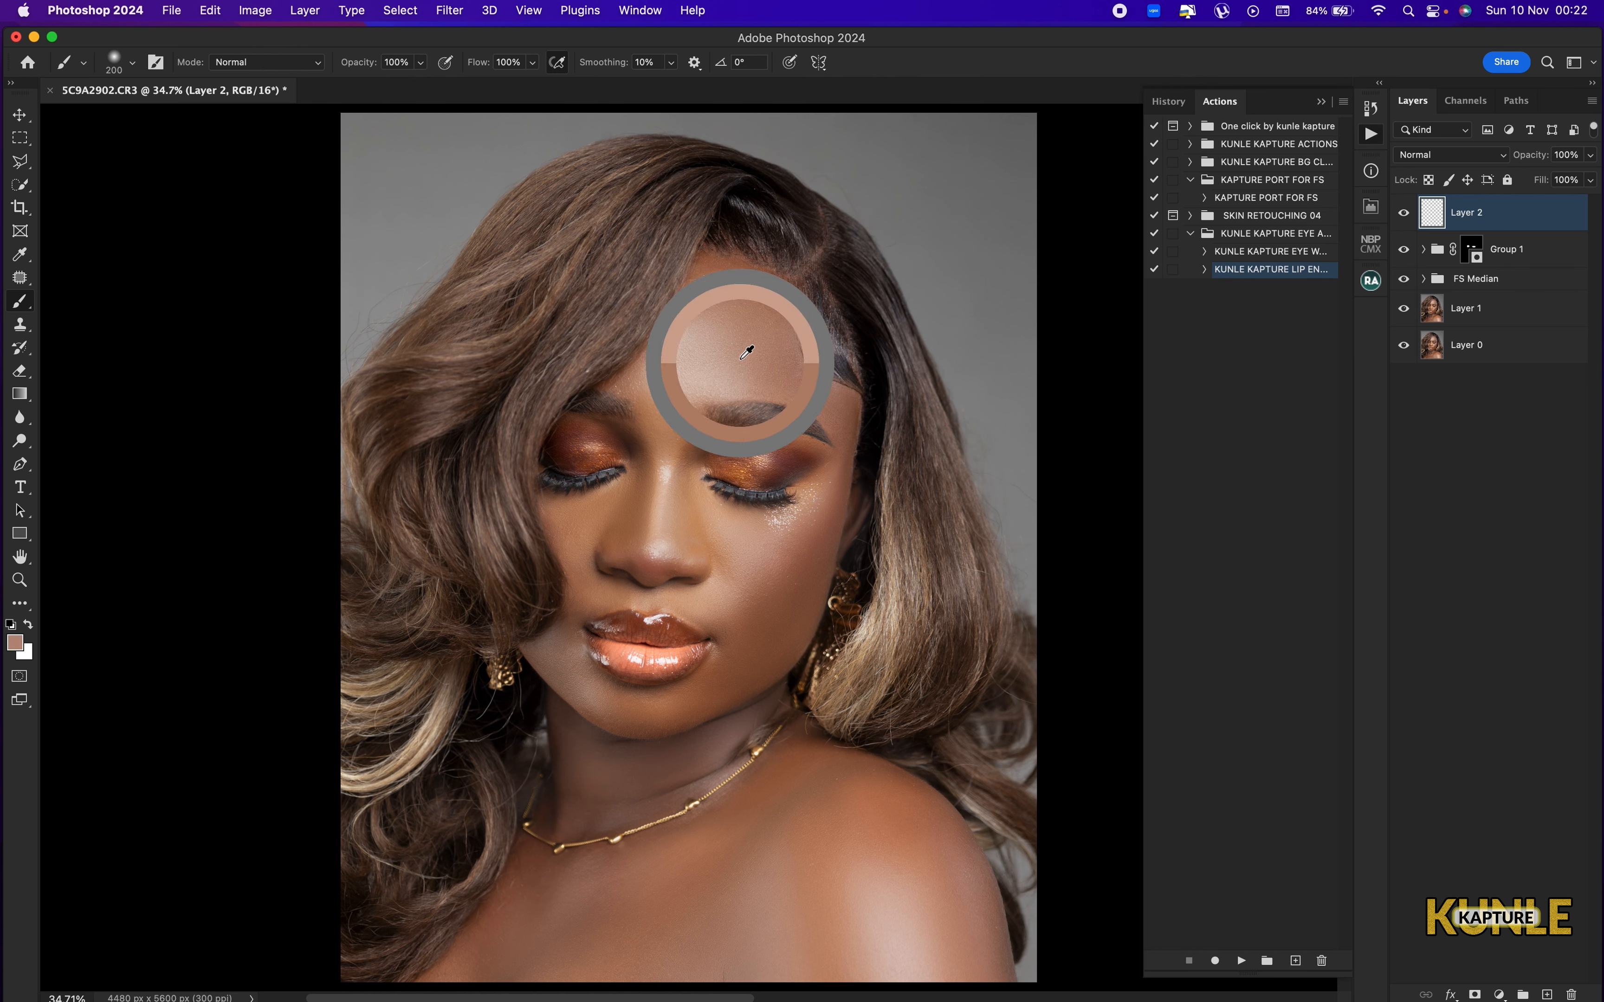
{"action": "left_click", "coordinate": [739, 356], "text": "alt"}
{"action": "left_click_drag", "start_coordinate": [735, 338], "coordinate": [735, 339]}
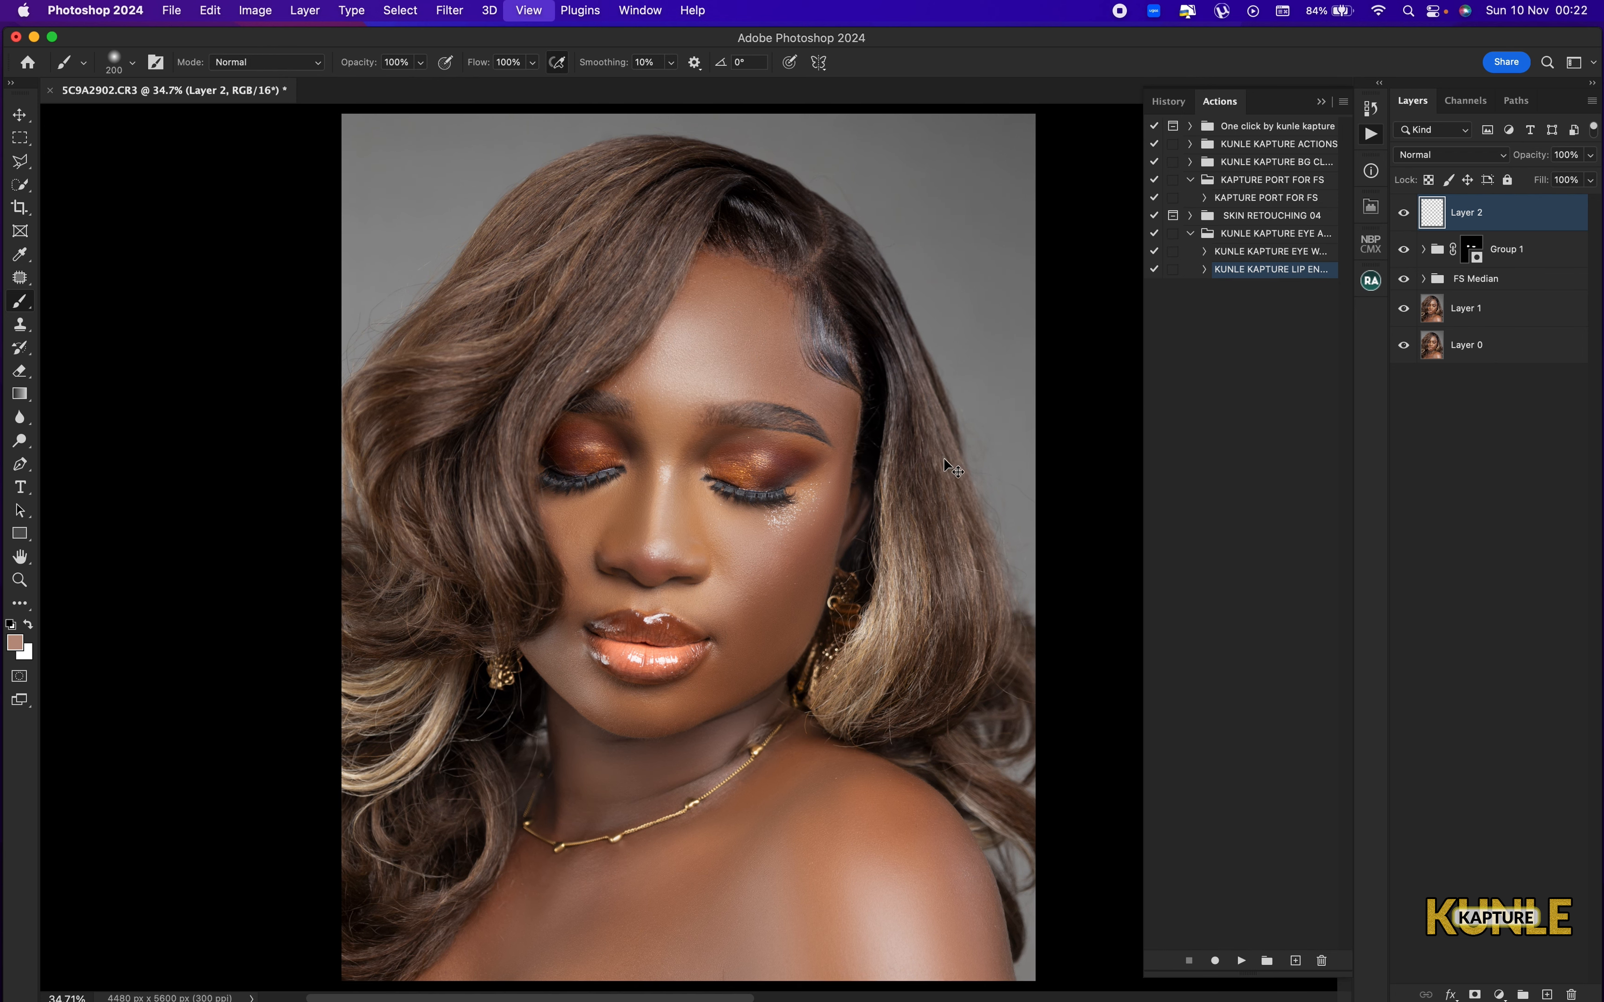
{"action": "key", "text": "super+minus"}
{"action": "key", "text": "super+minus"}
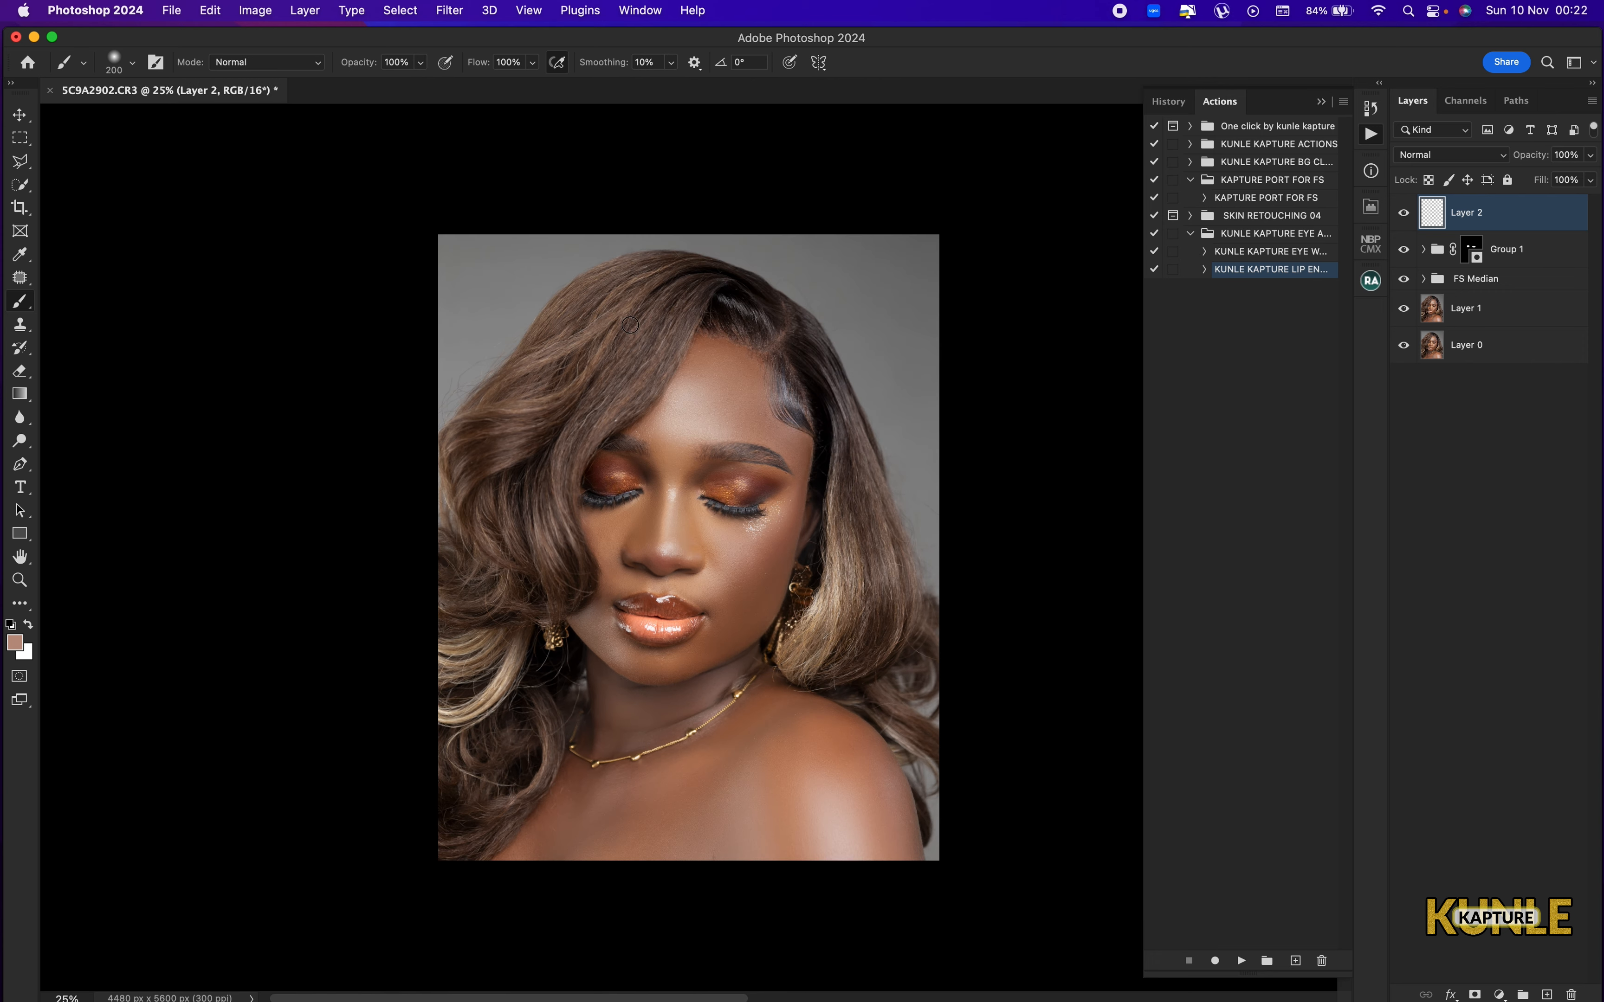
{"action": "key", "text": "super+0"}
{"action": "key", "text": "bracketright"}
{"action": "key", "text": "bracketright"}
{"action": "key", "text": "bracketright"}
{"action": "key", "text": "bracketright"}
{"action": "key", "text": "bracketright"}
{"action": "key", "text": "bracketright"}
{"action": "key", "text": "bracketright"}
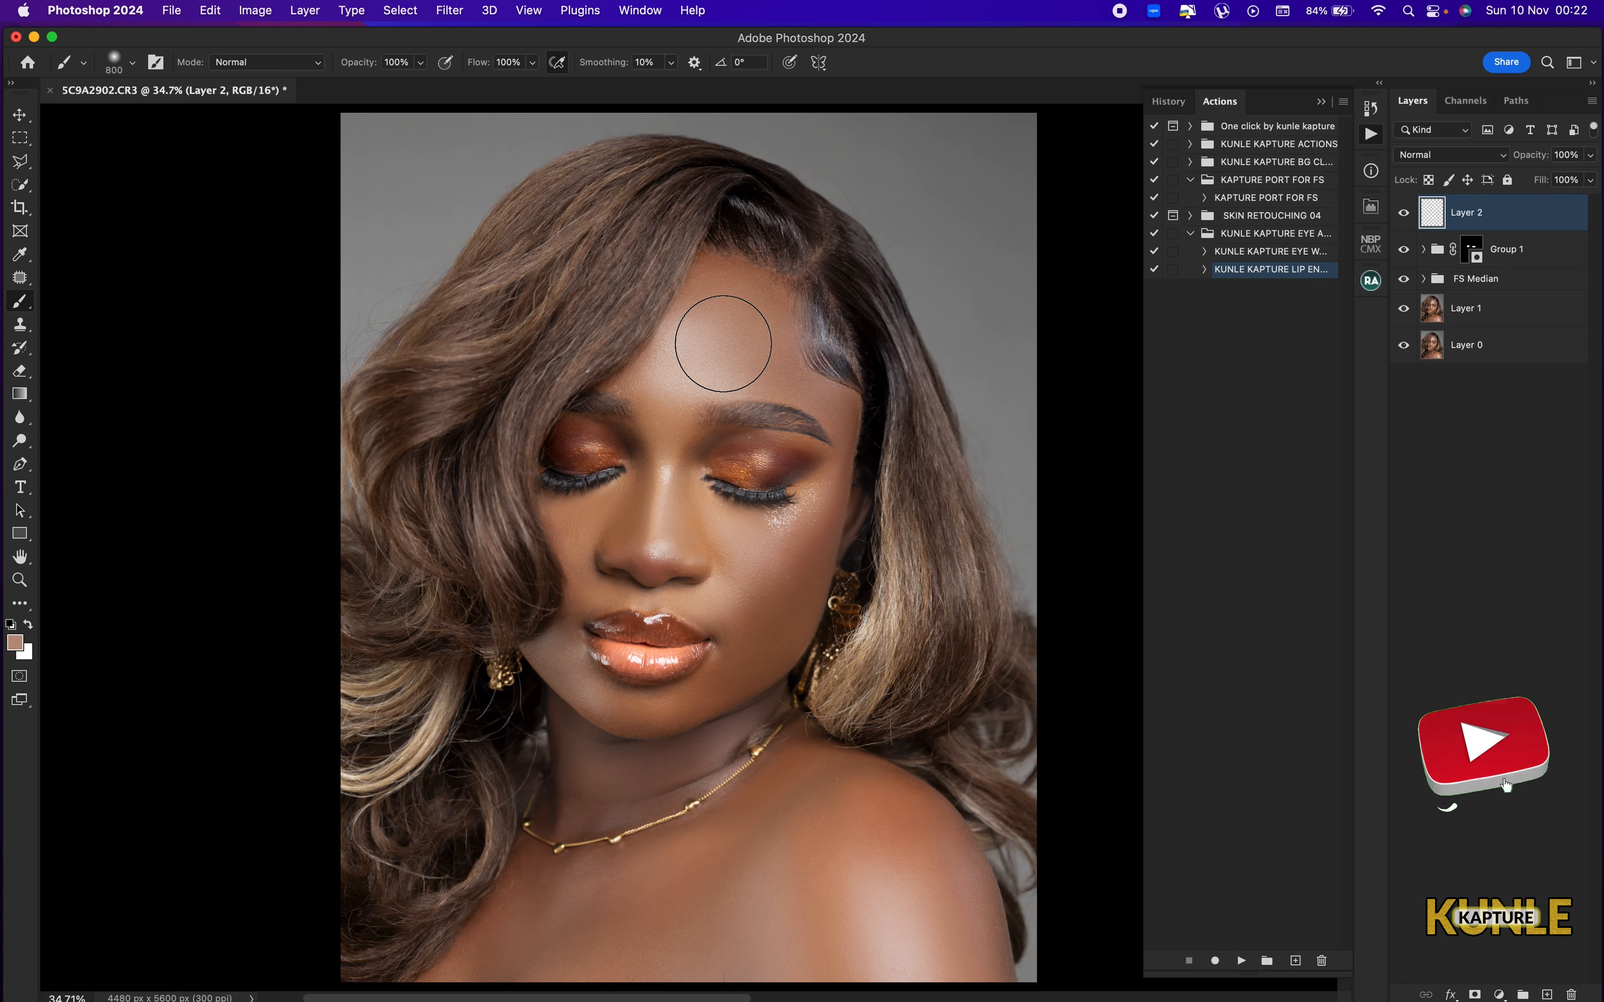
Try painting the sampled tone over the forehead in Normal mode and undo the stroke.
{"action": "left_click_drag", "start_coordinate": [720, 330], "coordinate": [702, 355]}
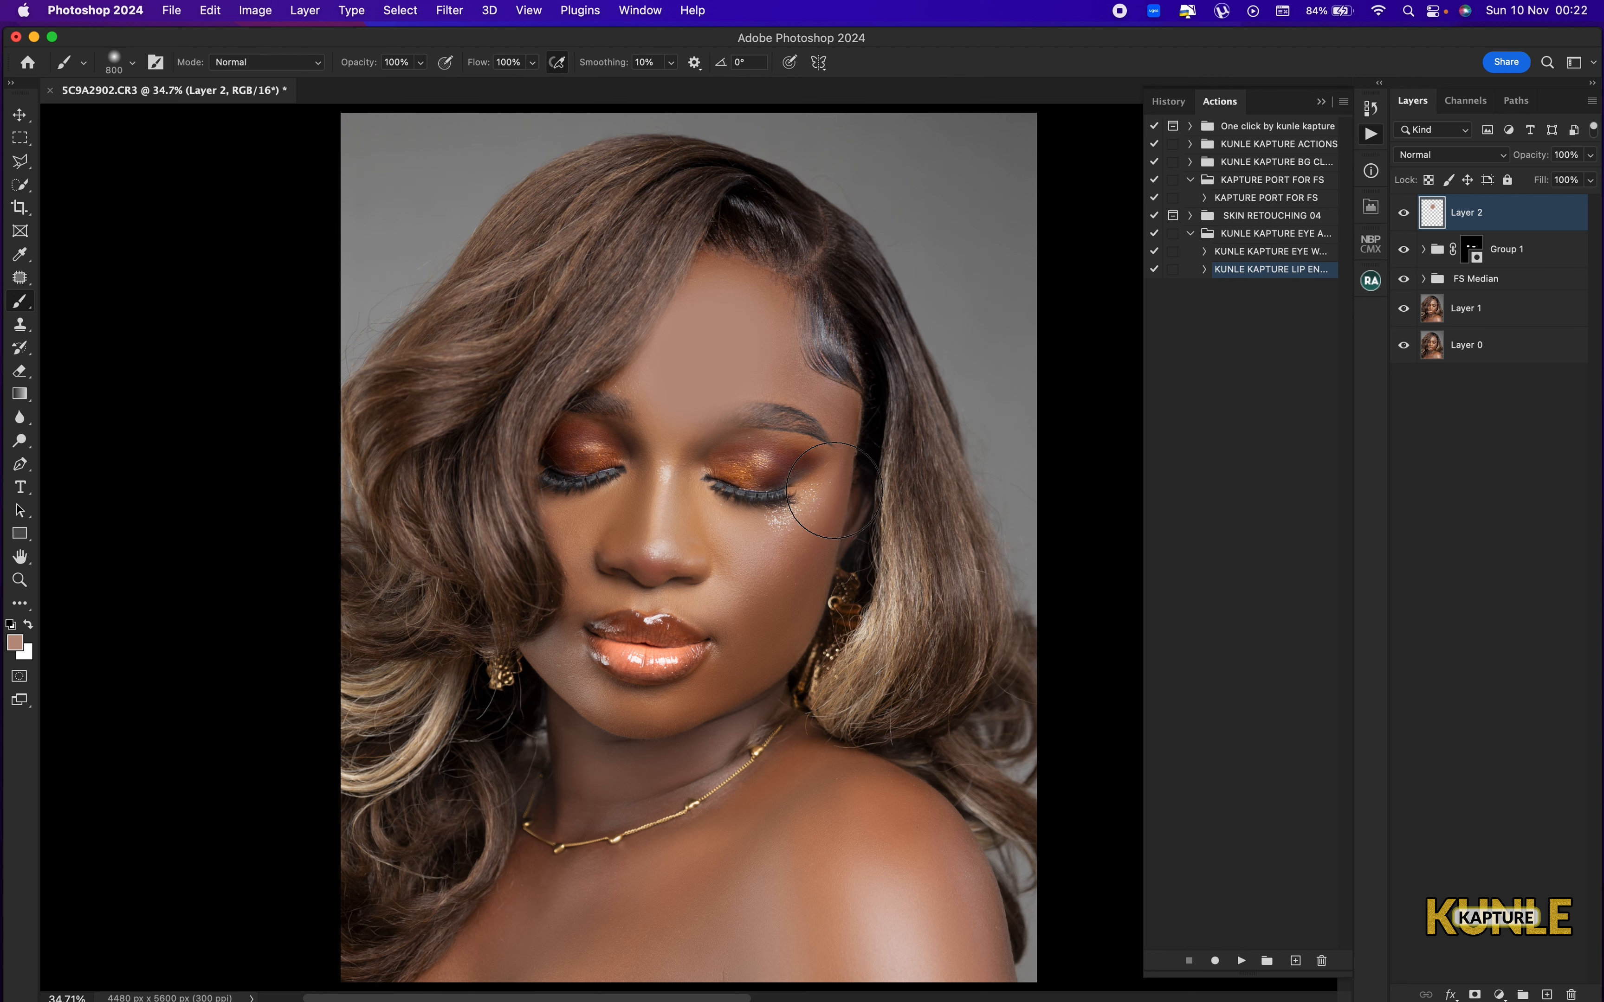
{"action": "key", "text": "super+z"}
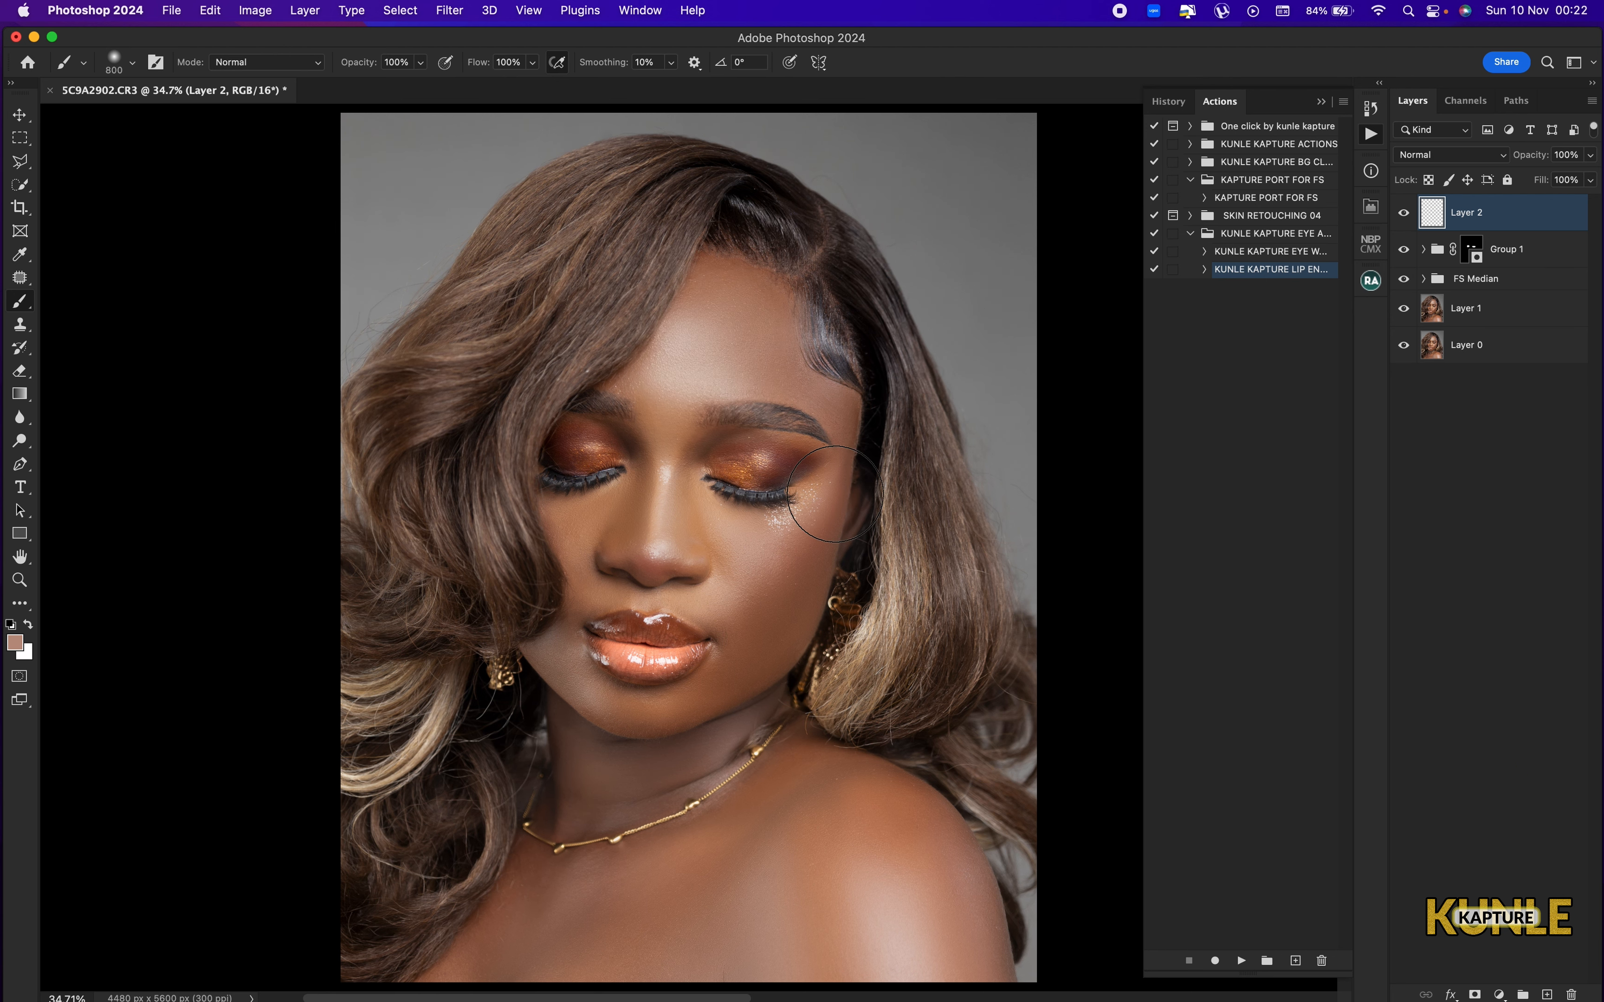
Set Layer 2's blending mode to Color and paint the sampled tone over the forehead.
{"action": "left_click", "coordinate": [1452, 157]}
{"action": "left_click", "coordinate": [1434, 631]}
{"action": "left_click_drag", "start_coordinate": [723, 322], "coordinate": [690, 390]}
Paint the skin tone over the nose, cheek and hairline on Layer 2 with a smaller brush.
{"action": "key", "text": "bracketleft"}
{"action": "key", "text": "bracketleft"}
{"action": "key", "text": "bracketleft"}
{"action": "mouse_move", "coordinate": [708, 531]}
{"action": "left_mouse_down"}
{"action": "mouse_move", "coordinate": [684, 574]}
{"action": "mouse_move", "coordinate": [763, 608]}
{"action": "mouse_move", "coordinate": [716, 697]}
{"action": "mouse_move", "coordinate": [807, 554]}
{"action": "mouse_move", "coordinate": [836, 462]}
{"action": "mouse_move", "coordinate": [830, 420]}
{"action": "mouse_move", "coordinate": [782, 393]}
{"action": "left_mouse_up"}
{"action": "key", "text": "bracketleft"}
{"action": "key", "text": "bracketleft"}
{"action": "key", "text": "bracketright"}
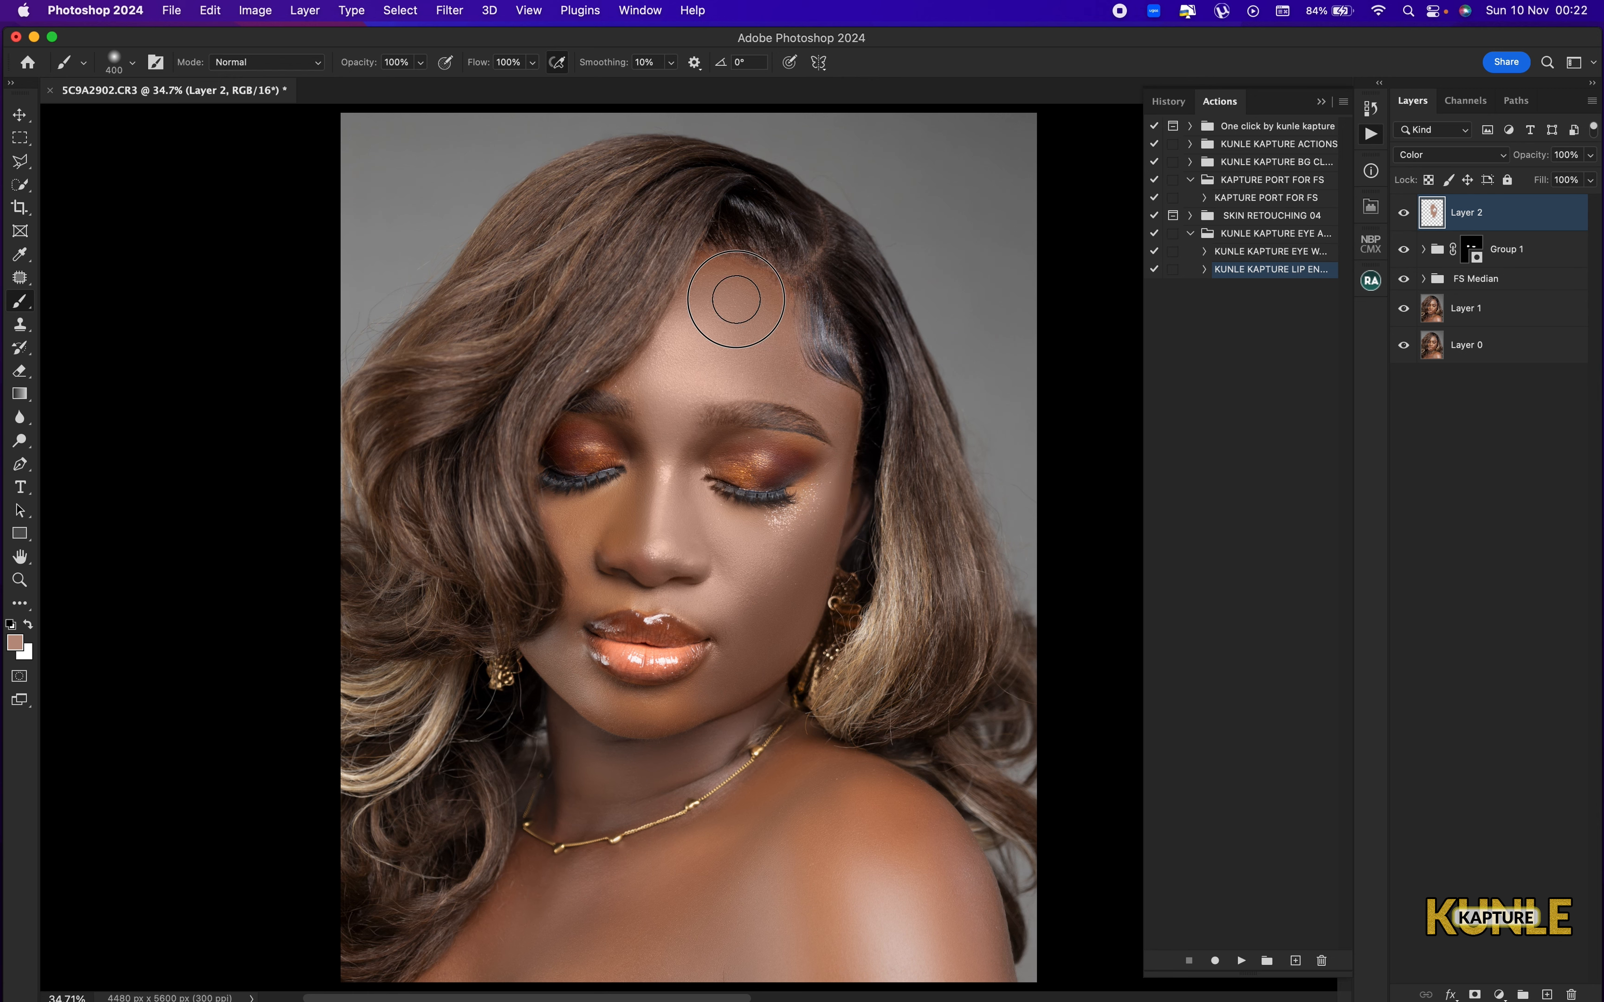
{"action": "left_click_drag", "start_coordinate": [734, 301], "coordinate": [778, 301]}
Paint the skin tone over the chest and shoulder on Layer 2 with an 800 px brush.
{"action": "key", "text": "super+minus"}
{"action": "scroll", "coordinate": [721, 650], "scroll_direction": "down", "scroll_amount": 8}
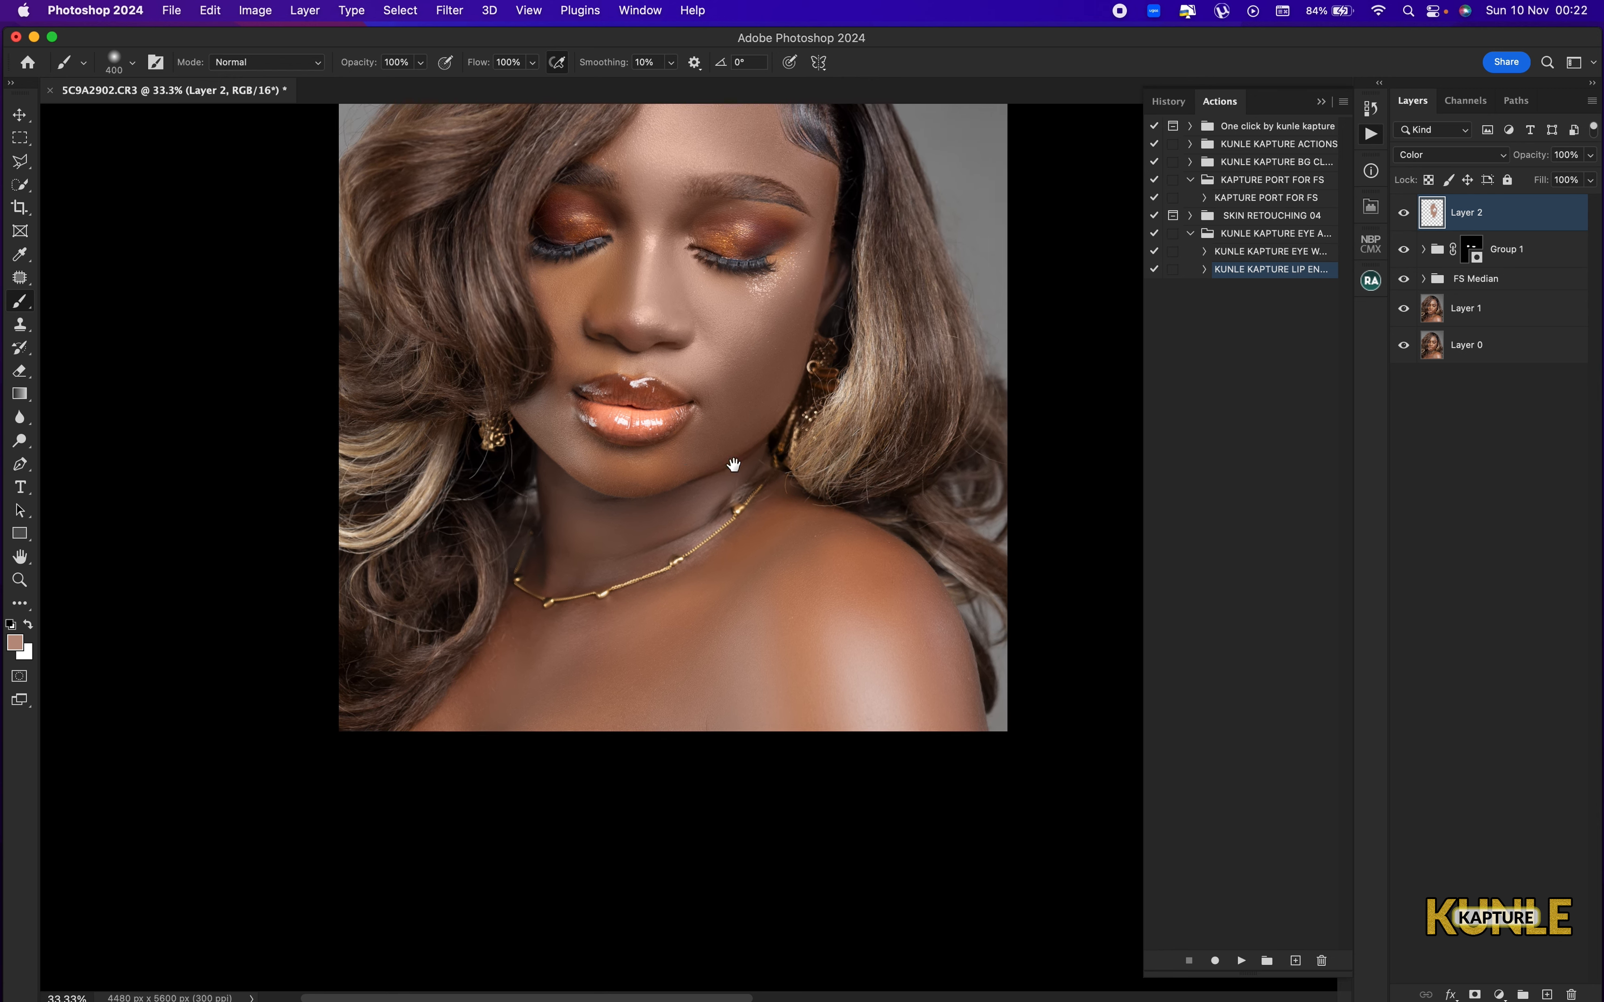
{"action": "key", "text": "bracketright"}
{"action": "key", "text": "bracketright"}
{"action": "key", "text": "bracketright"}
{"action": "key", "text": "bracketright"}
{"action": "mouse_move", "coordinate": [570, 638]}
{"action": "left_mouse_down"}
{"action": "mouse_move", "coordinate": [791, 621]}
{"action": "mouse_move", "coordinate": [798, 576]}
{"action": "mouse_move", "coordinate": [843, 544]}
{"action": "mouse_move", "coordinate": [876, 571]}
{"action": "mouse_move", "coordinate": [900, 692]}
{"action": "mouse_move", "coordinate": [750, 713]}
{"action": "mouse_move", "coordinate": [923, 695]}
{"action": "left_mouse_up"}
{"action": "scroll", "coordinate": [923, 695], "scroll_direction": "up", "scroll_amount": 10}
{"action": "scroll", "coordinate": [923, 695], "scroll_direction": "left", "scroll_amount": 2}
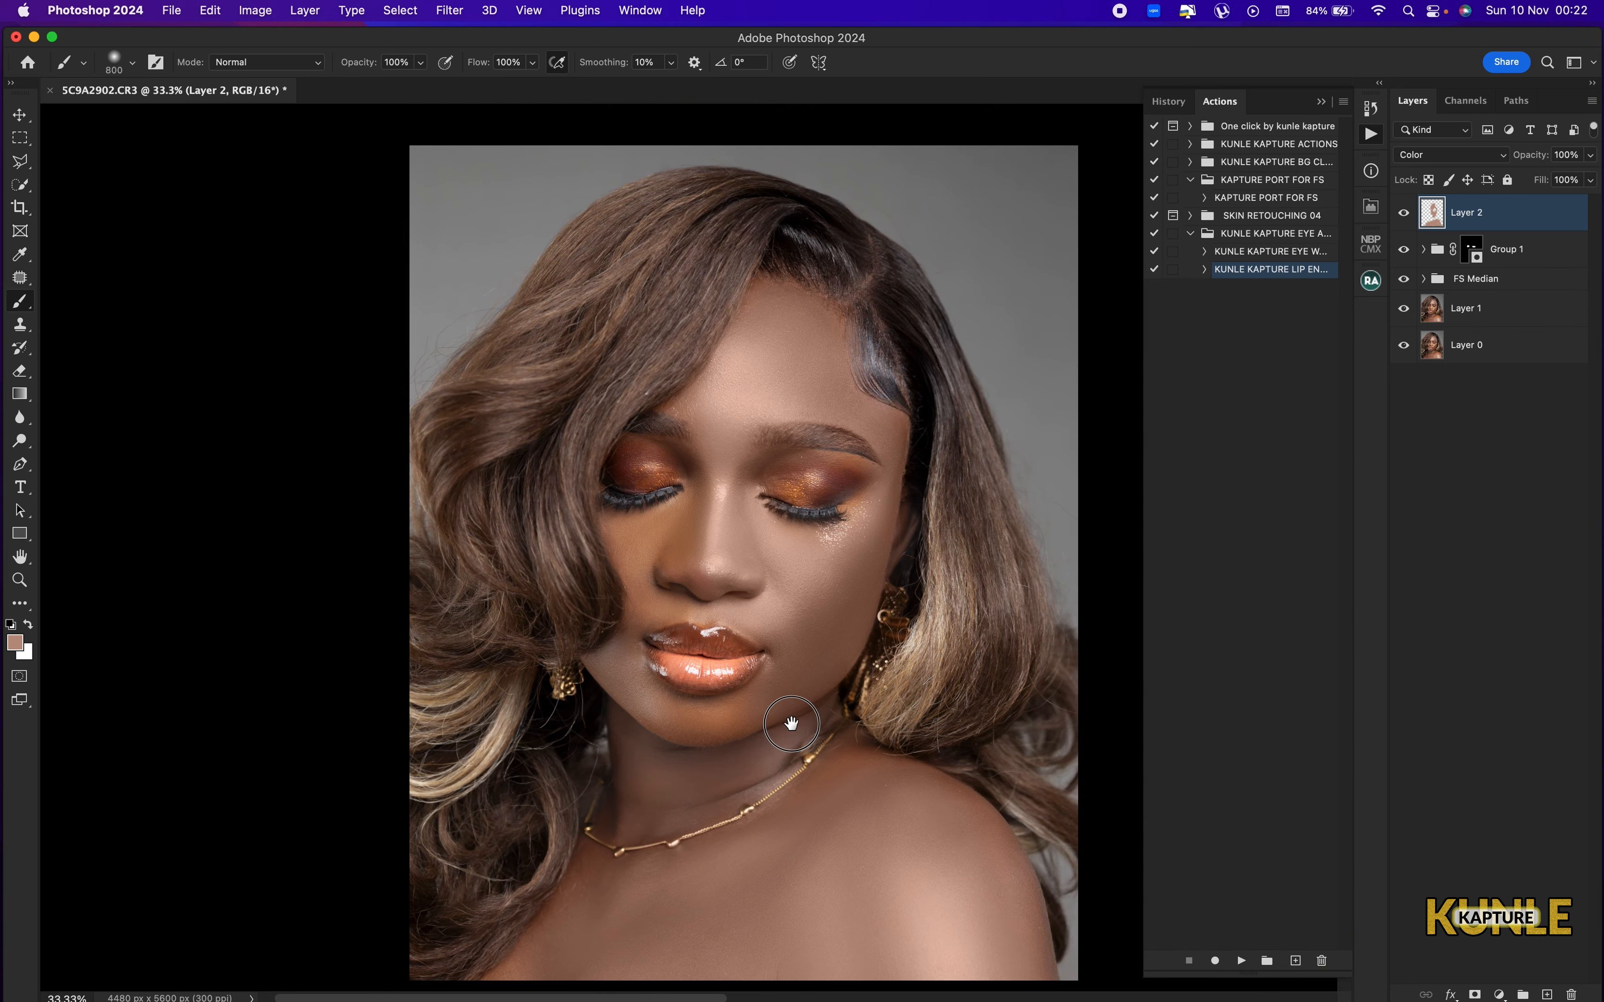
Paint the skin tone over the remaining face areas, including eyes, lips, chin and forehead edge, reducing the brush to 250 px.
{"action": "key", "text": "bracketleft"}
{"action": "key", "text": "bracketleft"}
{"action": "mouse_move", "coordinate": [653, 527]}
{"action": "left_mouse_down"}
{"action": "mouse_move", "coordinate": [650, 708]}
{"action": "mouse_move", "coordinate": [692, 724]}
{"action": "mouse_move", "coordinate": [726, 701]}
{"action": "left_mouse_up"}
{"action": "key", "text": "bracketleft"}
{"action": "left_click_drag", "start_coordinate": [839, 416], "coordinate": [777, 336]}
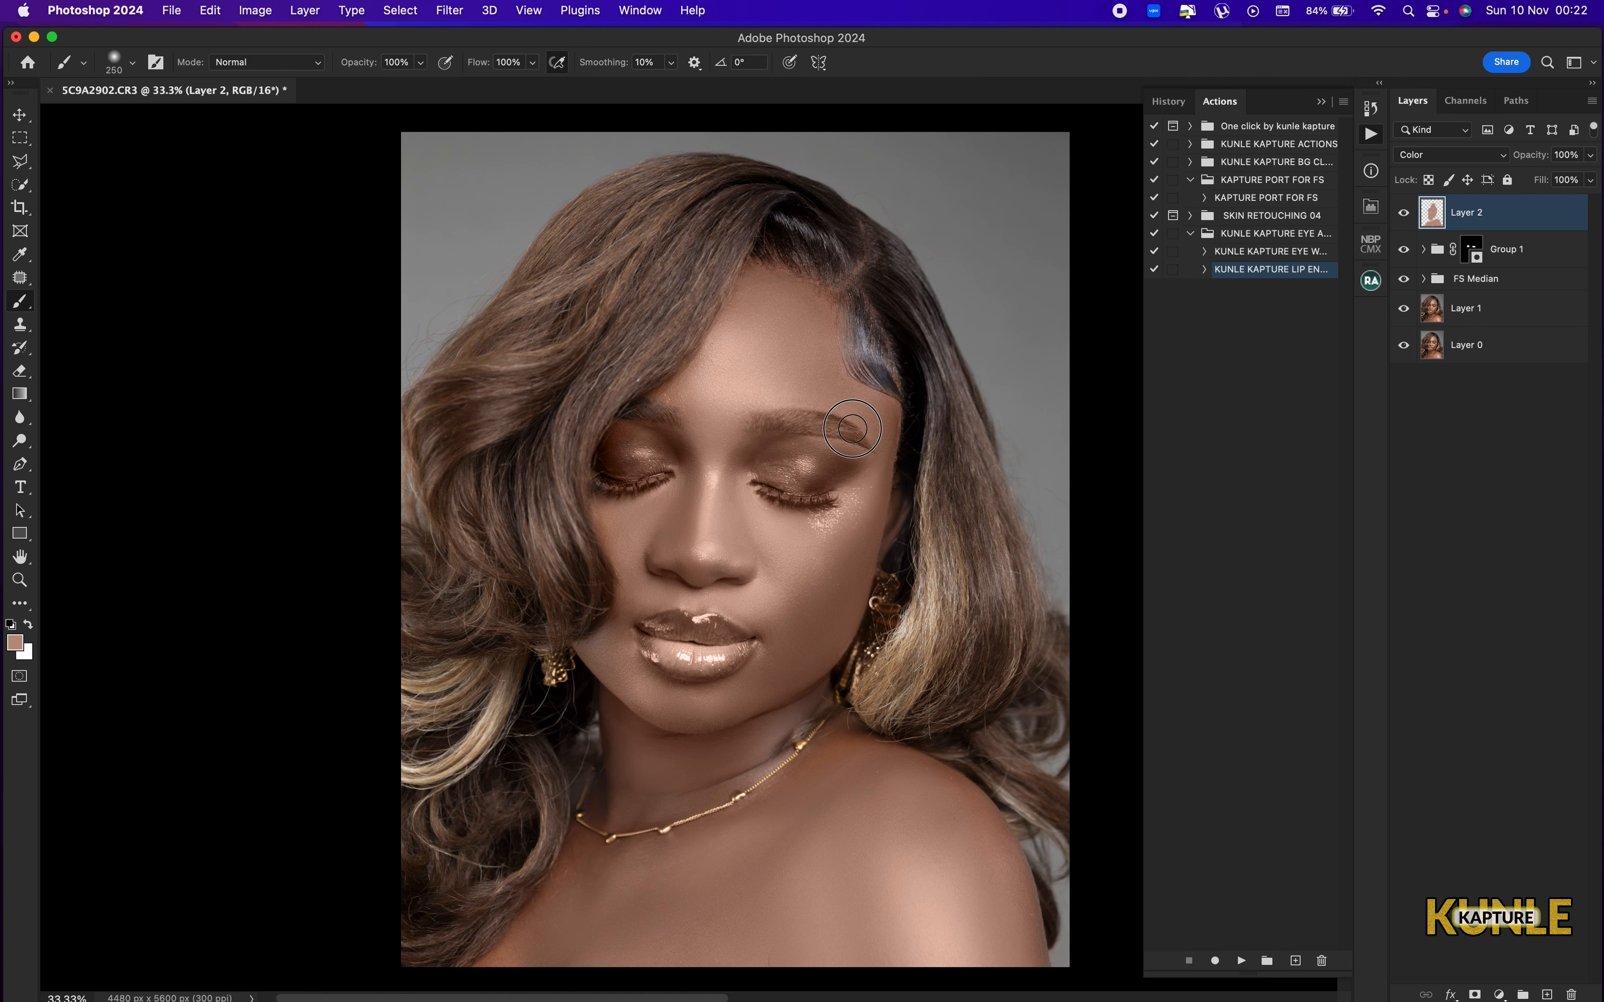
Cover the remaining neck and lower chest skin on Layer 2 with a 400 px brush.
{"action": "key", "text": "bracketright"}
{"action": "key", "text": "bracketright"}
{"action": "left_click_drag", "start_coordinate": [598, 875], "coordinate": [505, 980]}
{"action": "left_click_drag", "start_coordinate": [660, 852], "coordinate": [743, 627]}
{"action": "mouse_move", "coordinate": [612, 772]}
{"action": "left_mouse_down"}
{"action": "mouse_move", "coordinate": [669, 668]}
{"action": "mouse_move", "coordinate": [692, 681]}
{"action": "left_mouse_up"}
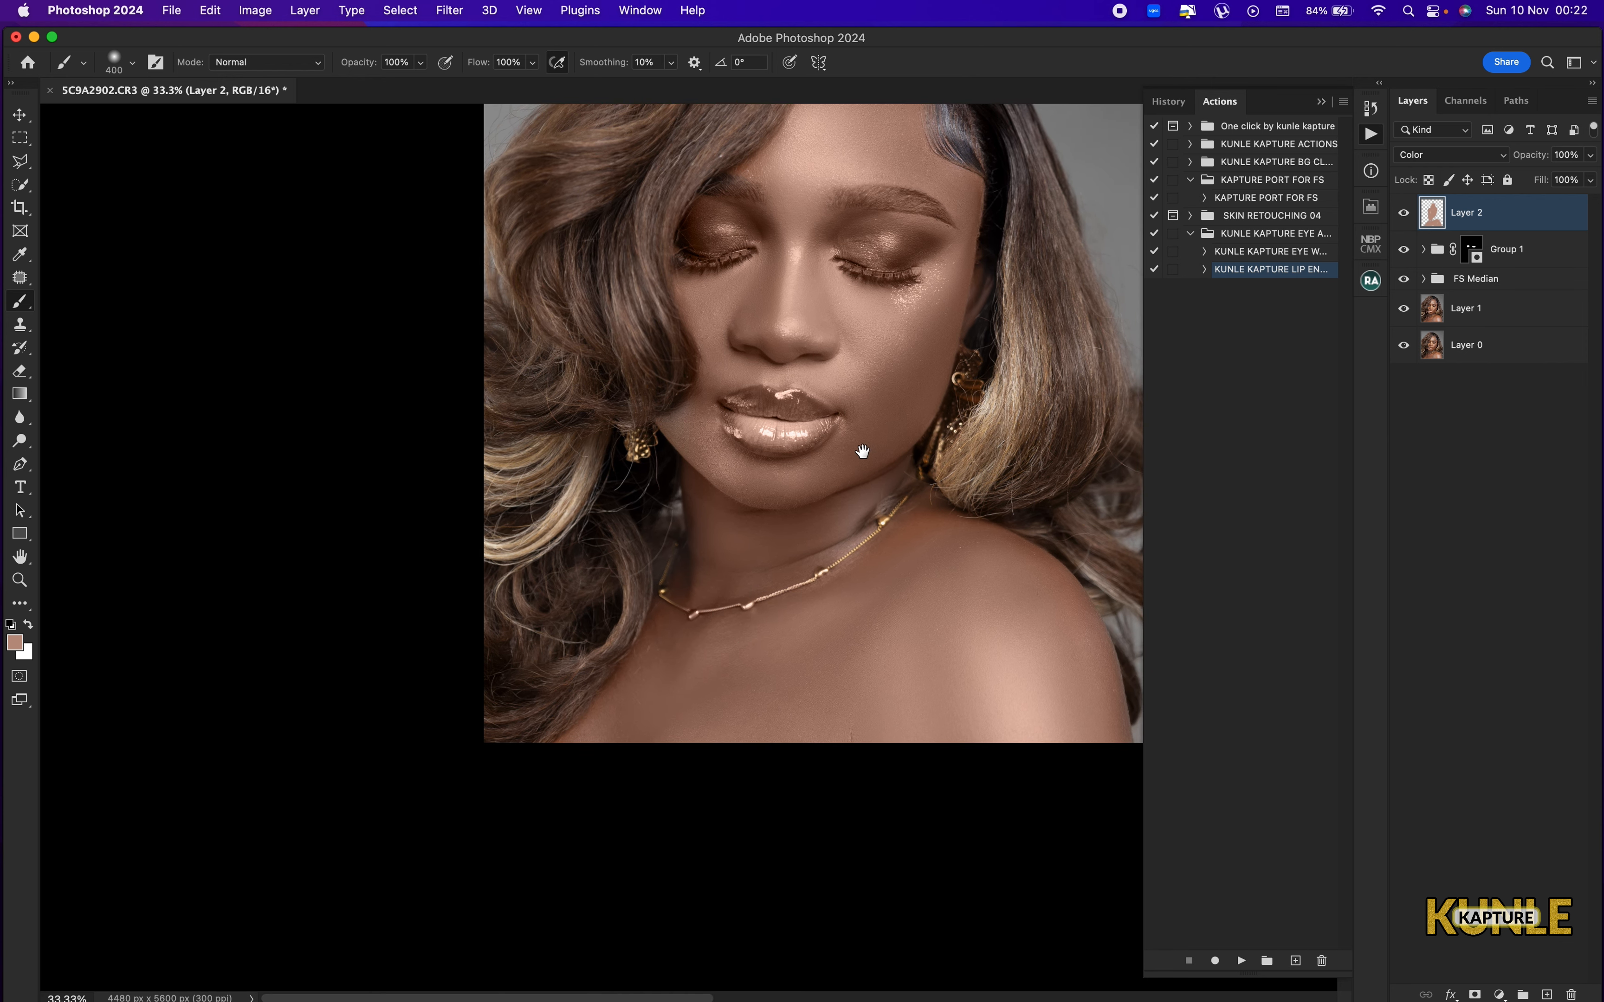
Enlarge the brush to 500 px and lower Layer 2's opacity to 79%.
{"action": "left_click_drag", "start_coordinate": [863, 452], "coordinate": [779, 672]}
{"action": "key", "text": "bracketright"}
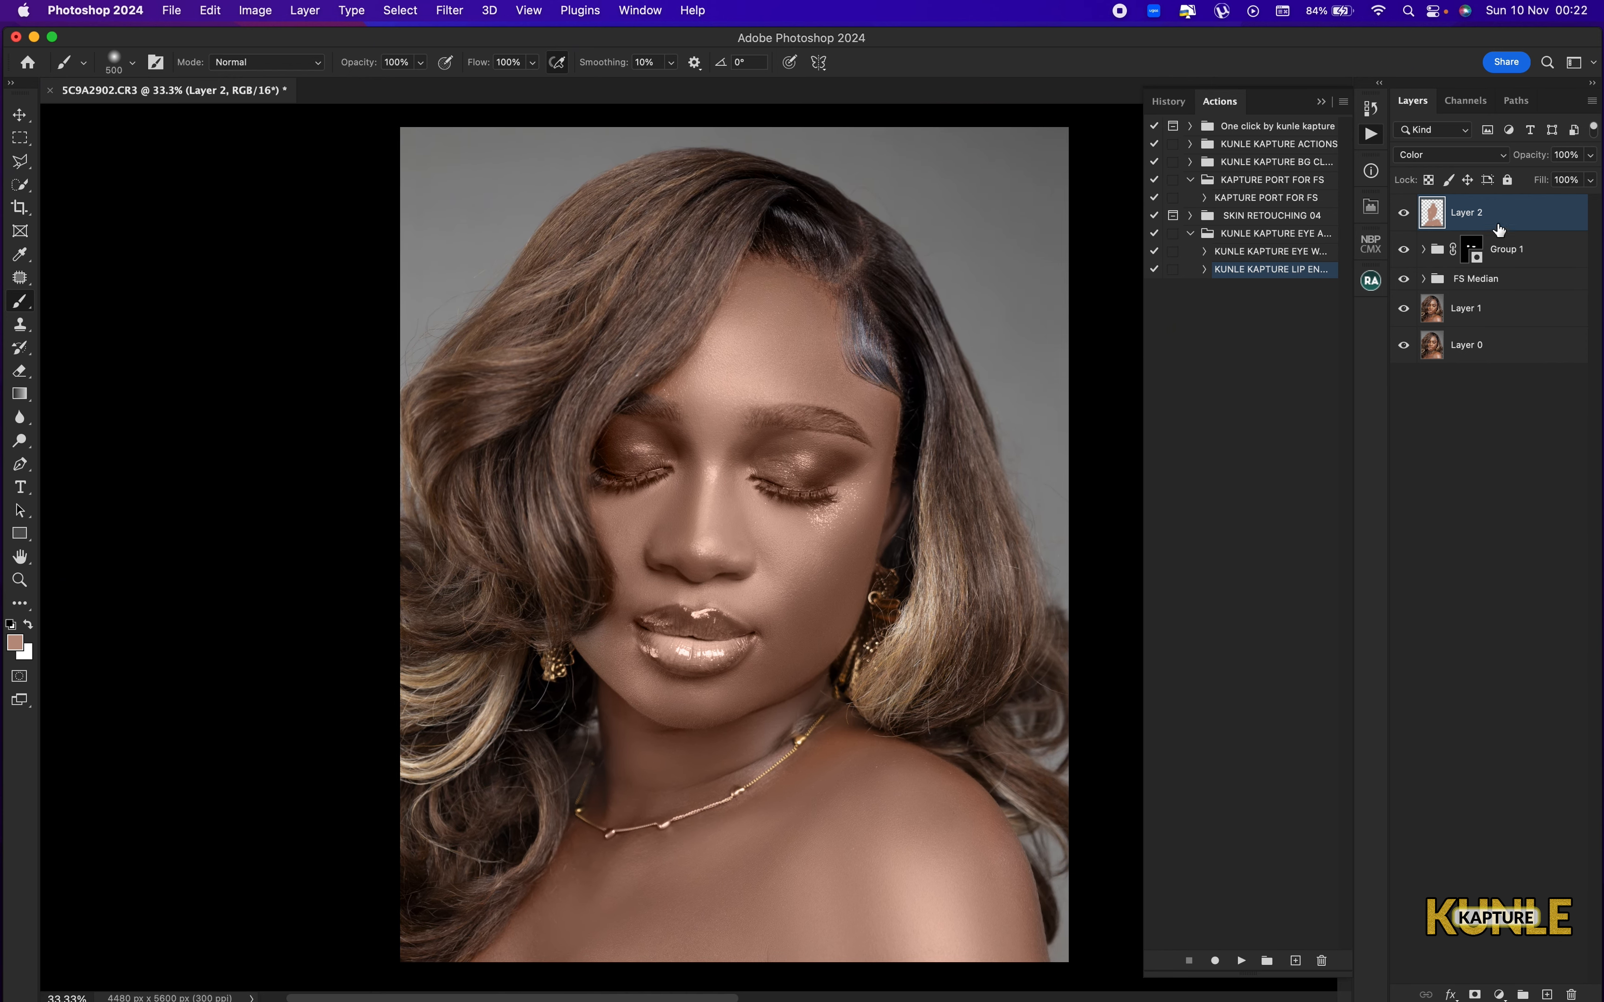
{"action": "left_click", "coordinate": [1591, 158]}
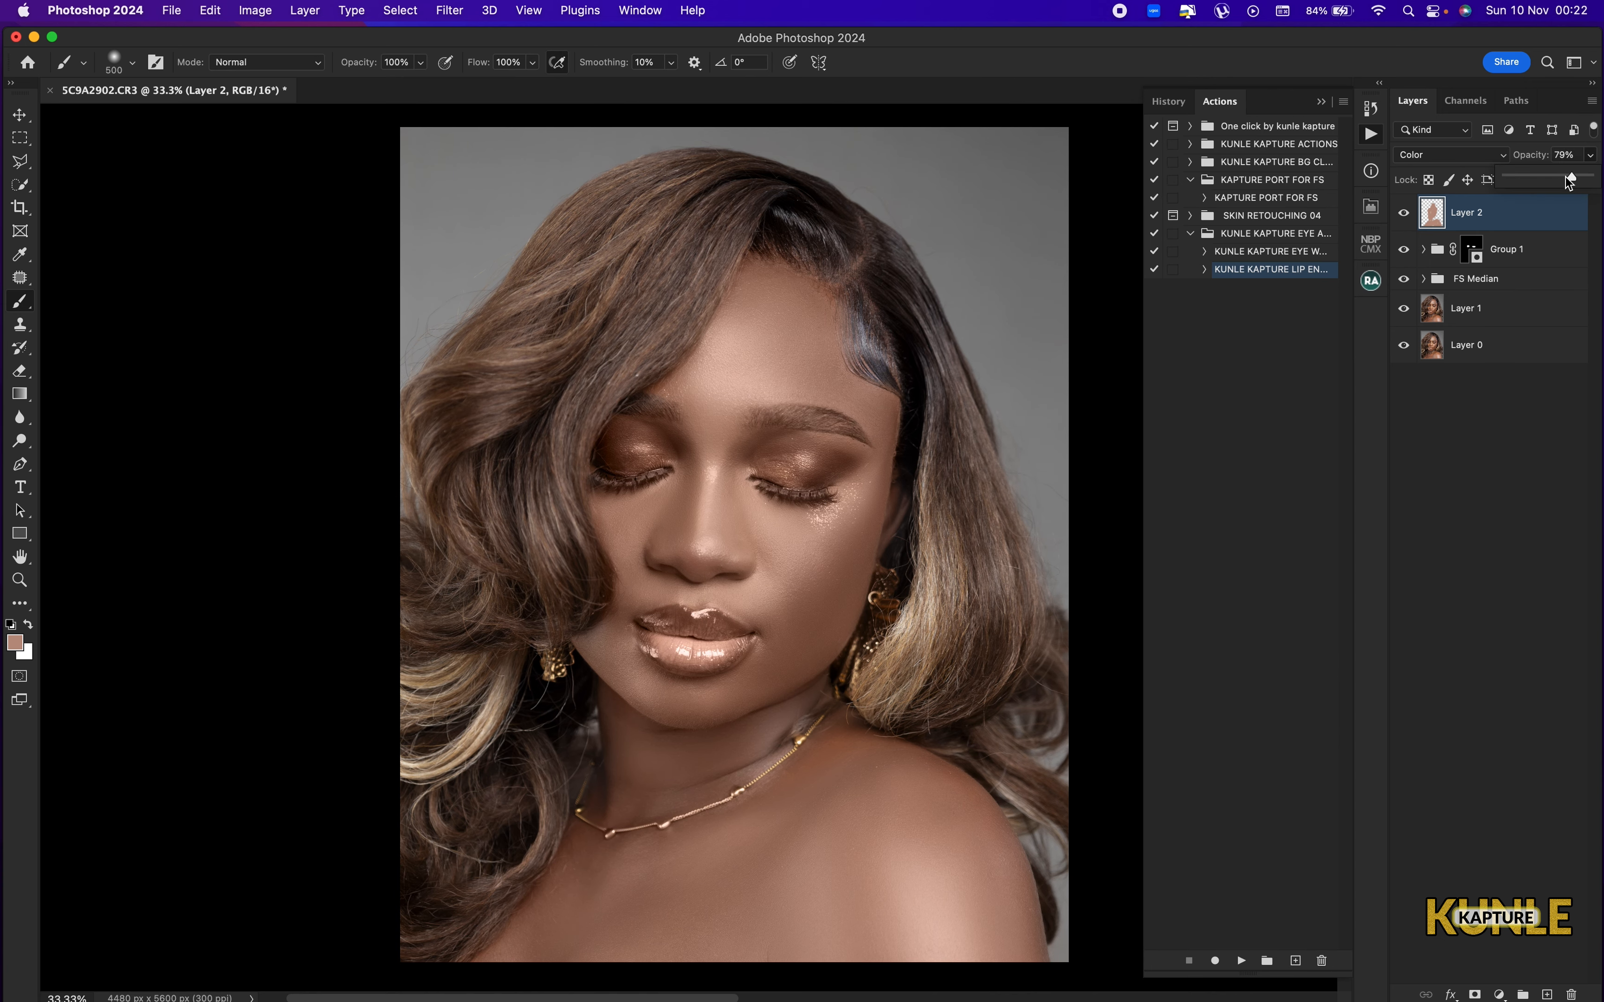
Erase Layer 2's colour from the eyebrow and eyelid beside the hair, using the Eraser at a small size.
{"action": "key", "text": "super+plus"}
{"action": "left_click_drag", "start_coordinate": [723, 392], "coordinate": [737, 542]}
{"action": "key", "text": "e"}
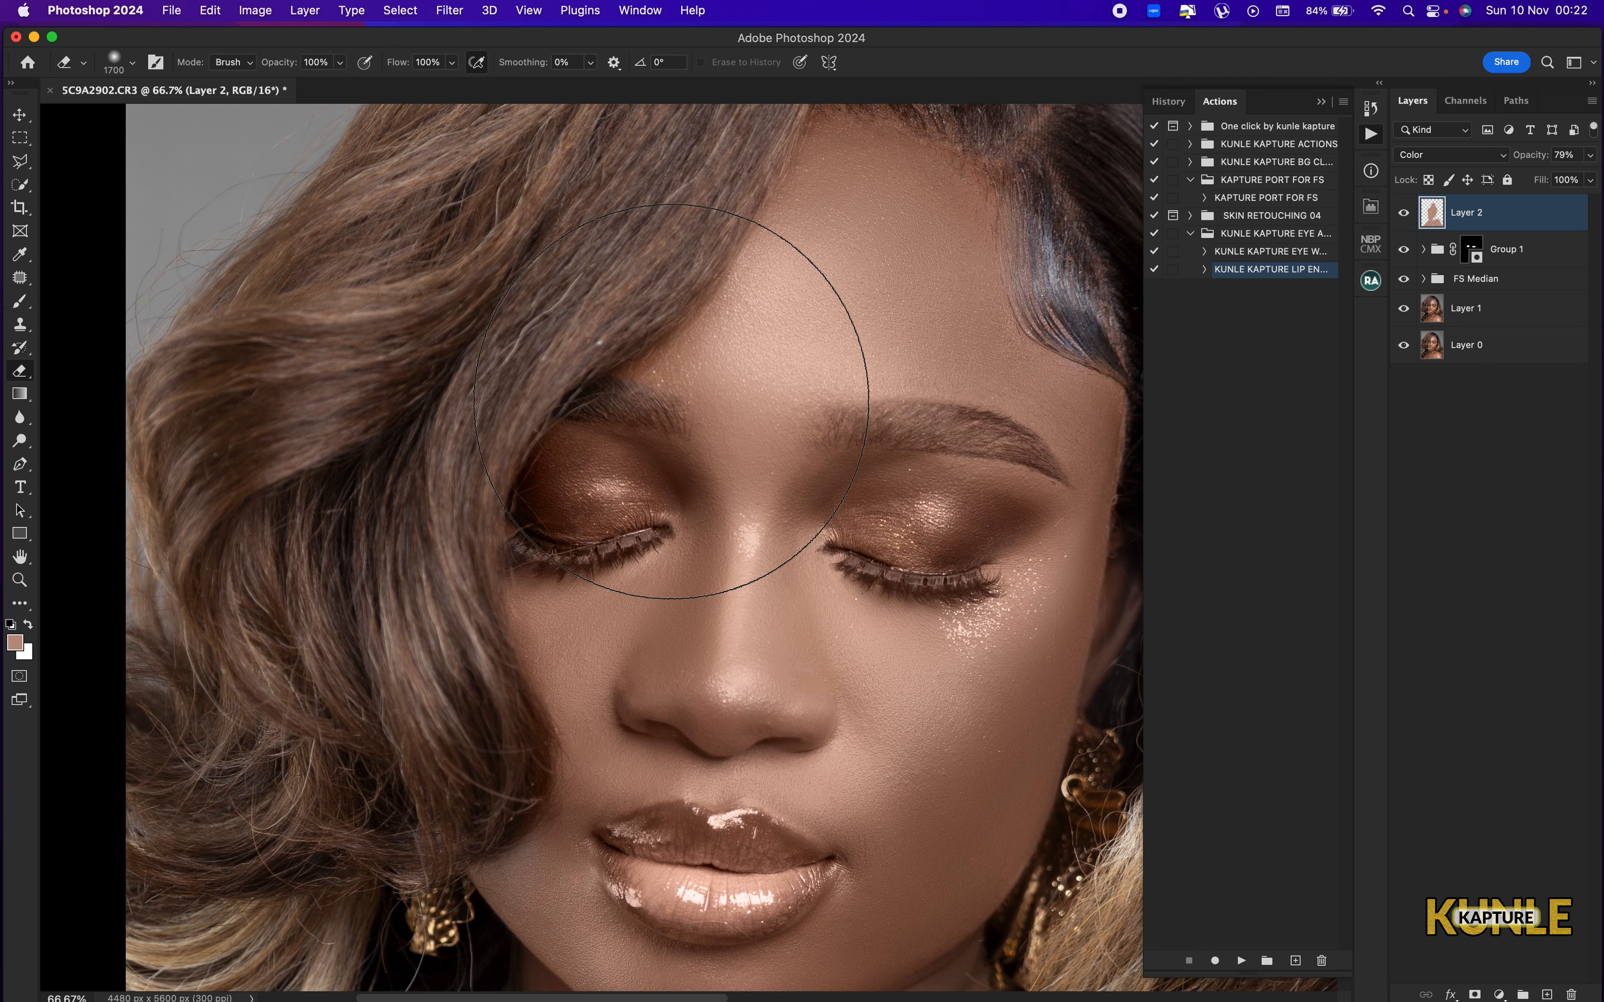
{"action": "key", "text": "b"}
{"action": "key", "text": "bracketleft"}
{"action": "key", "text": "bracketleft"}
{"action": "key", "text": "bracketleft"}
{"action": "key", "text": "bracketleft"}
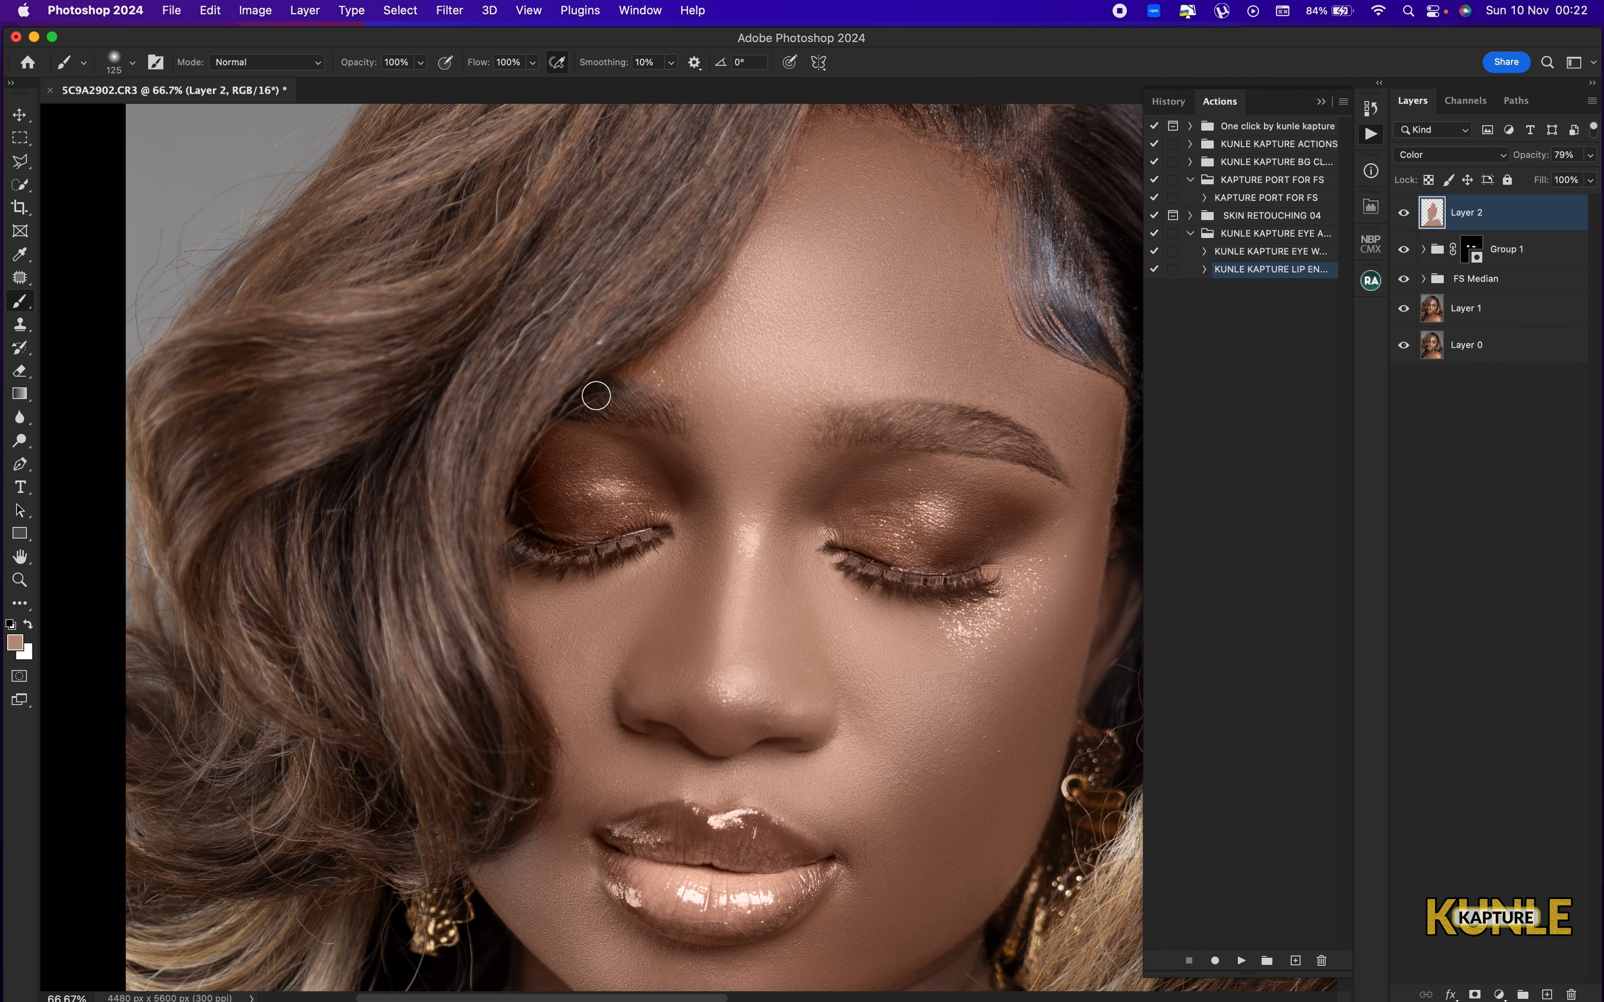
{"action": "left_click", "coordinate": [20, 373]}
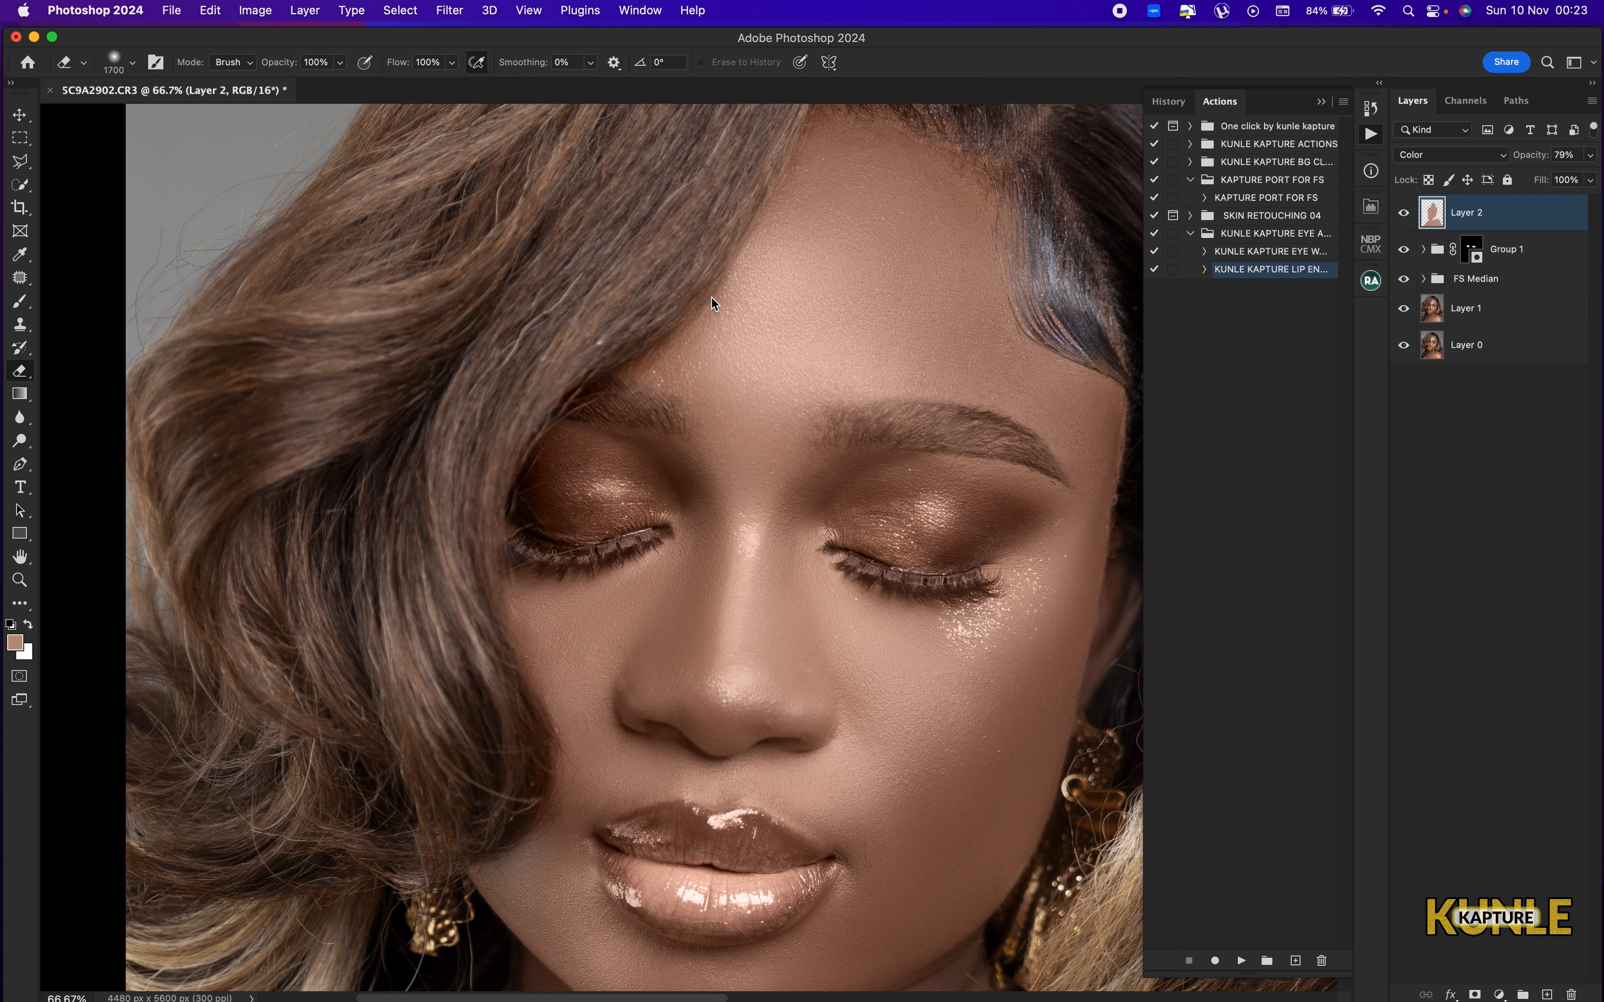
{"action": "key", "text": "bracketleft"}
{"action": "key", "text": "bracketleft"}
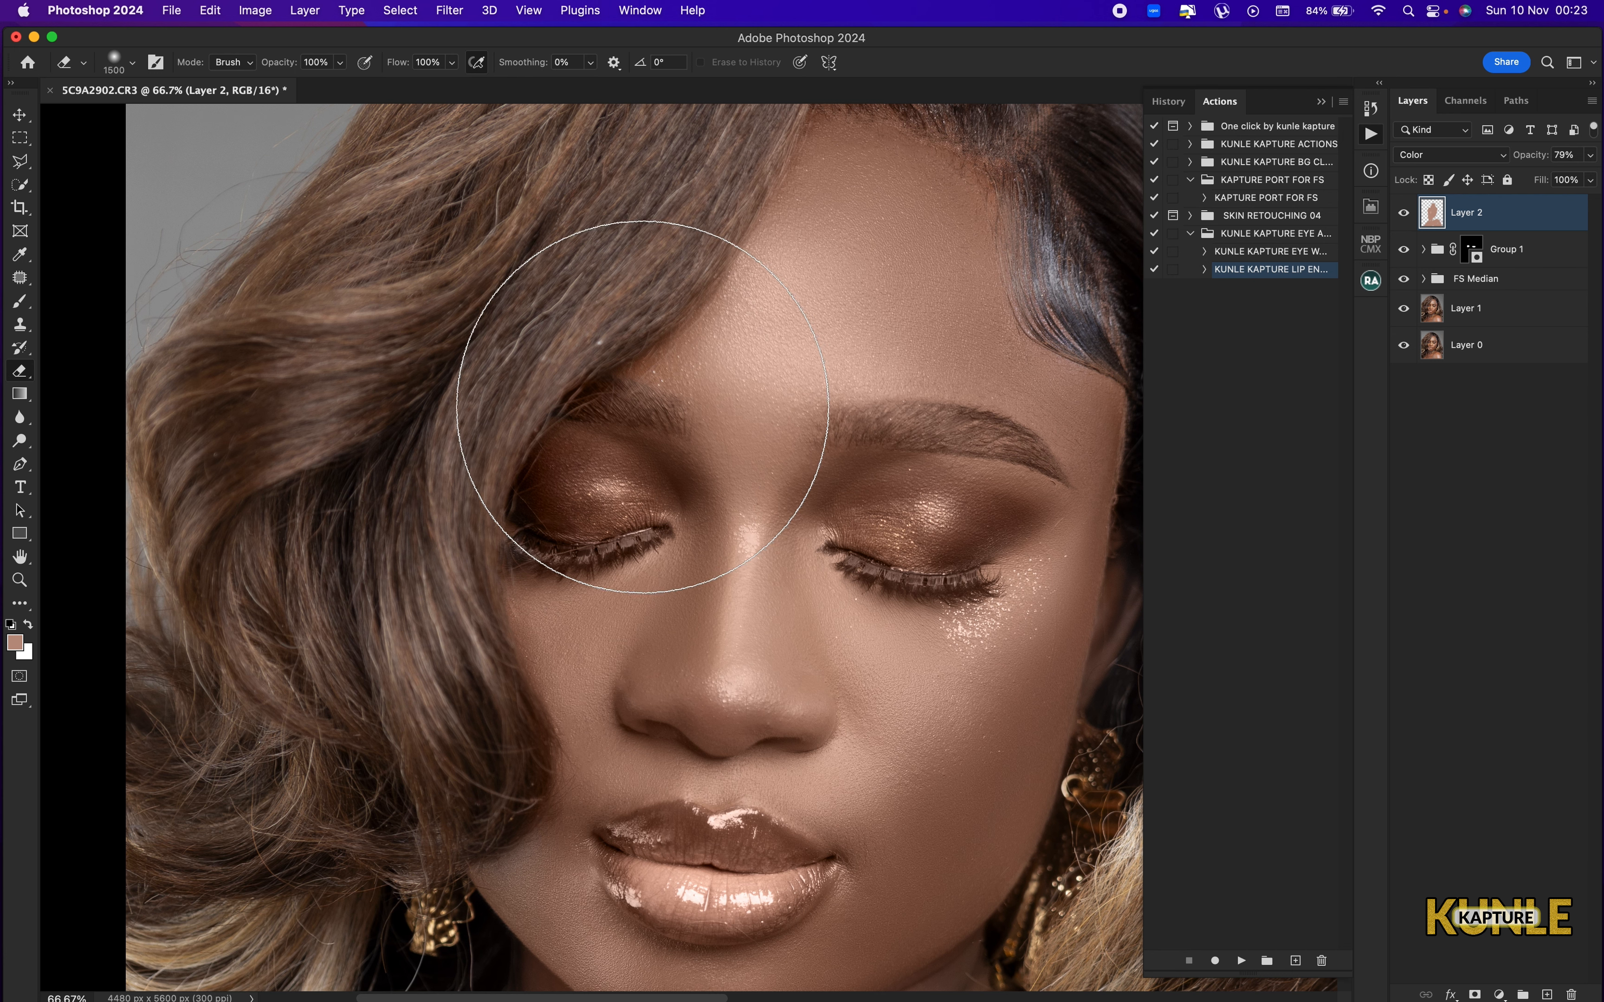
{"action": "key", "text": "bracketleft"}
{"action": "key", "text": "bracketleft"}
{"action": "key", "text": "bracketleft"}
{"action": "key", "text": "bracketleft"}
{"action": "key", "text": "bracketleft"}
{"action": "key", "text": "bracketleft"}
{"action": "key", "text": "bracketleft"}
{"action": "key", "text": "bracketleft"}
{"action": "key", "text": "bracketleft"}
{"action": "key", "text": "bracketleft"}
{"action": "key", "text": "bracketleft"}
{"action": "key", "text": "bracketleft"}
{"action": "key", "text": "bracketleft"}
{"action": "key", "text": "bracketleft"}
{"action": "key", "text": "bracketleft"}
{"action": "key", "text": "bracketleft"}
{"action": "key", "text": "bracketleft"}
{"action": "key", "text": "bracketleft"}
{"action": "key", "text": "bracketleft"}
{"action": "key", "text": "bracketleft"}
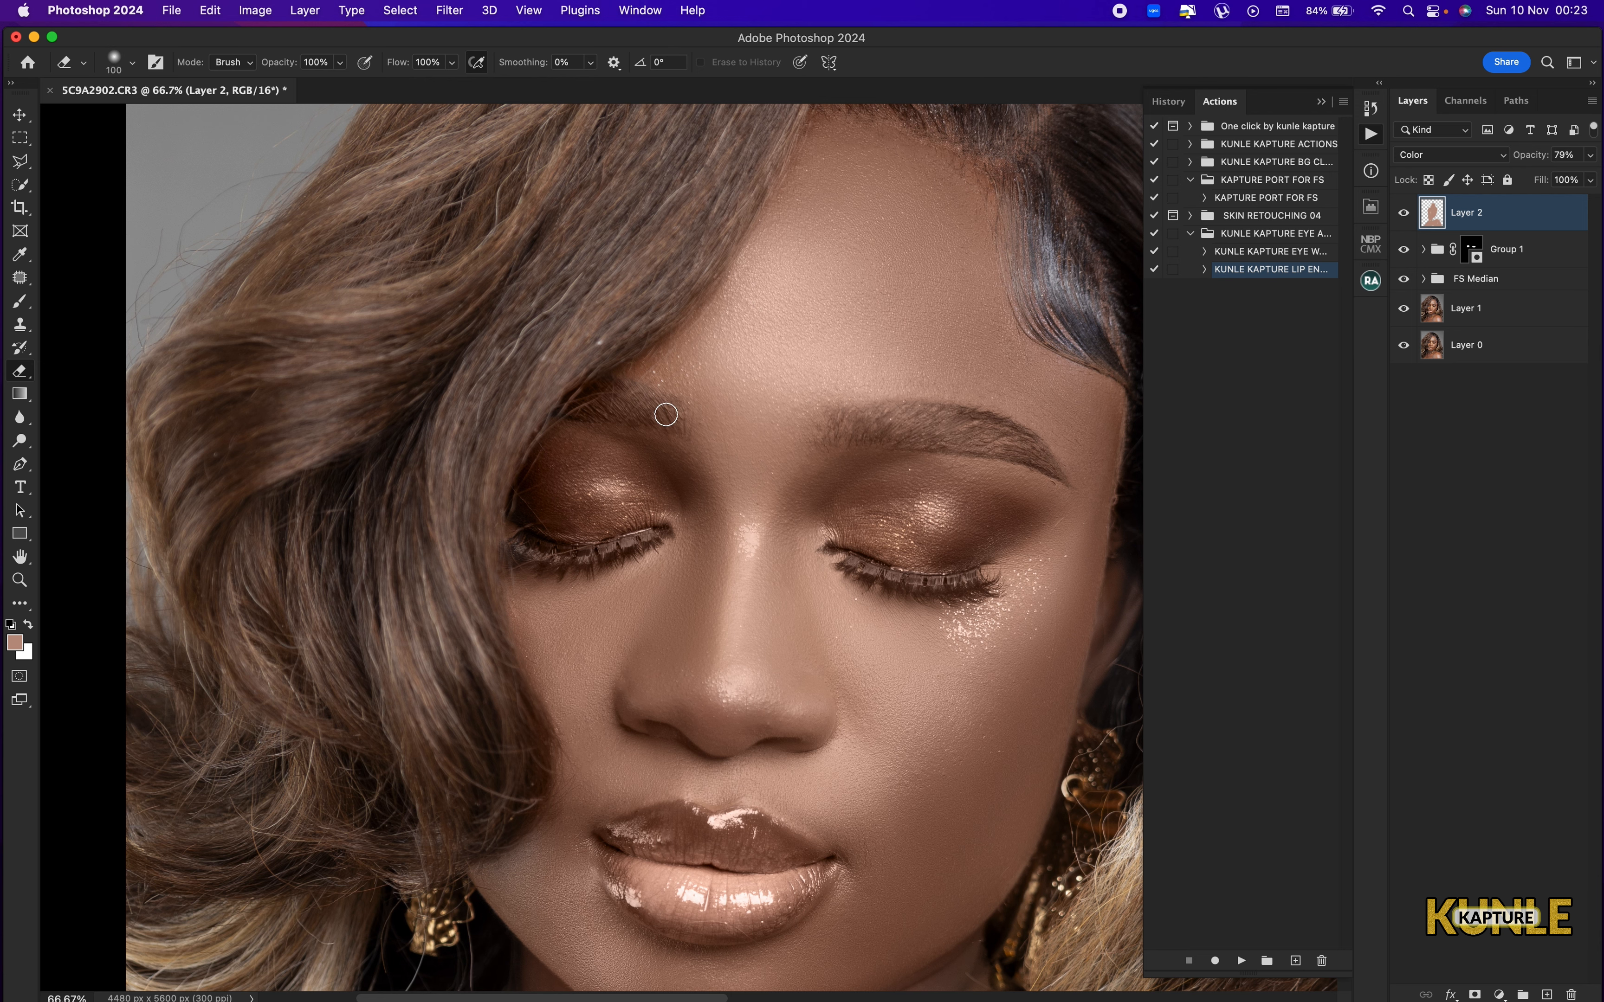
{"action": "key", "text": "bracketright"}
{"action": "key", "text": "bracketright"}
{"action": "key", "text": "bracketright"}
{"action": "mouse_move", "coordinate": [666, 414]}
{"action": "left_mouse_down"}
{"action": "mouse_move", "coordinate": [635, 401]}
{"action": "mouse_move", "coordinate": [672, 419]}
{"action": "left_mouse_up"}
{"action": "left_click_drag", "start_coordinate": [662, 414], "coordinate": [650, 411]}
{"action": "key", "text": "bracketright"}
{"action": "mouse_move", "coordinate": [605, 482]}
{"action": "left_mouse_down"}
{"action": "mouse_move", "coordinate": [618, 528]}
{"action": "mouse_move", "coordinate": [638, 534]}
{"action": "mouse_move", "coordinate": [649, 519]}
{"action": "mouse_move", "coordinate": [565, 460]}
{"action": "left_mouse_up"}
Erase Layer 2's colour from the other eyebrow at 100 px and its eyelid and lashes at 200 px.
{"action": "scroll", "coordinate": [565, 460], "scroll_direction": "right", "scroll_amount": 3}
{"action": "scroll", "coordinate": [565, 460], "scroll_direction": "down", "scroll_amount": 1}
{"action": "key", "text": "bracketleft"}
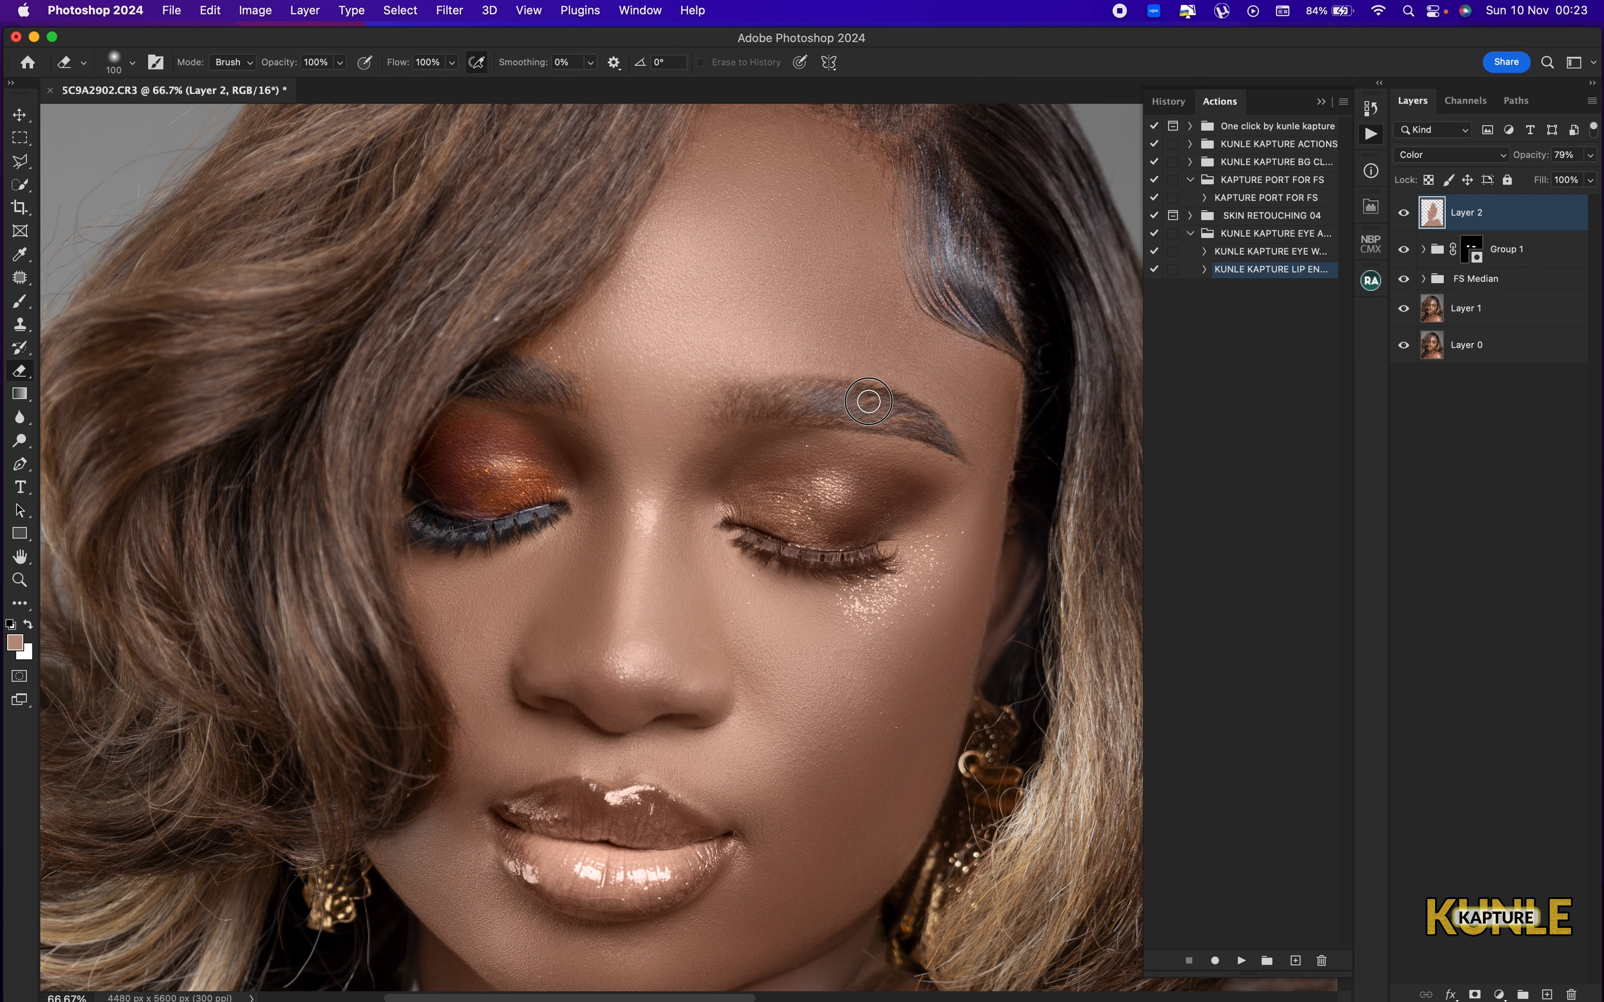
{"action": "left_click_drag", "start_coordinate": [925, 416], "coordinate": [809, 405]}
{"action": "key", "text": "bracketright"}
{"action": "mouse_move", "coordinate": [890, 509]}
{"action": "left_mouse_down"}
{"action": "mouse_move", "coordinate": [773, 498]}
{"action": "mouse_move", "coordinate": [800, 498]}
{"action": "mouse_move", "coordinate": [825, 559]}
{"action": "mouse_move", "coordinate": [897, 532]}
{"action": "mouse_move", "coordinate": [940, 491]}
{"action": "mouse_move", "coordinate": [789, 481]}
{"action": "mouse_move", "coordinate": [746, 524]}
{"action": "left_mouse_up"}
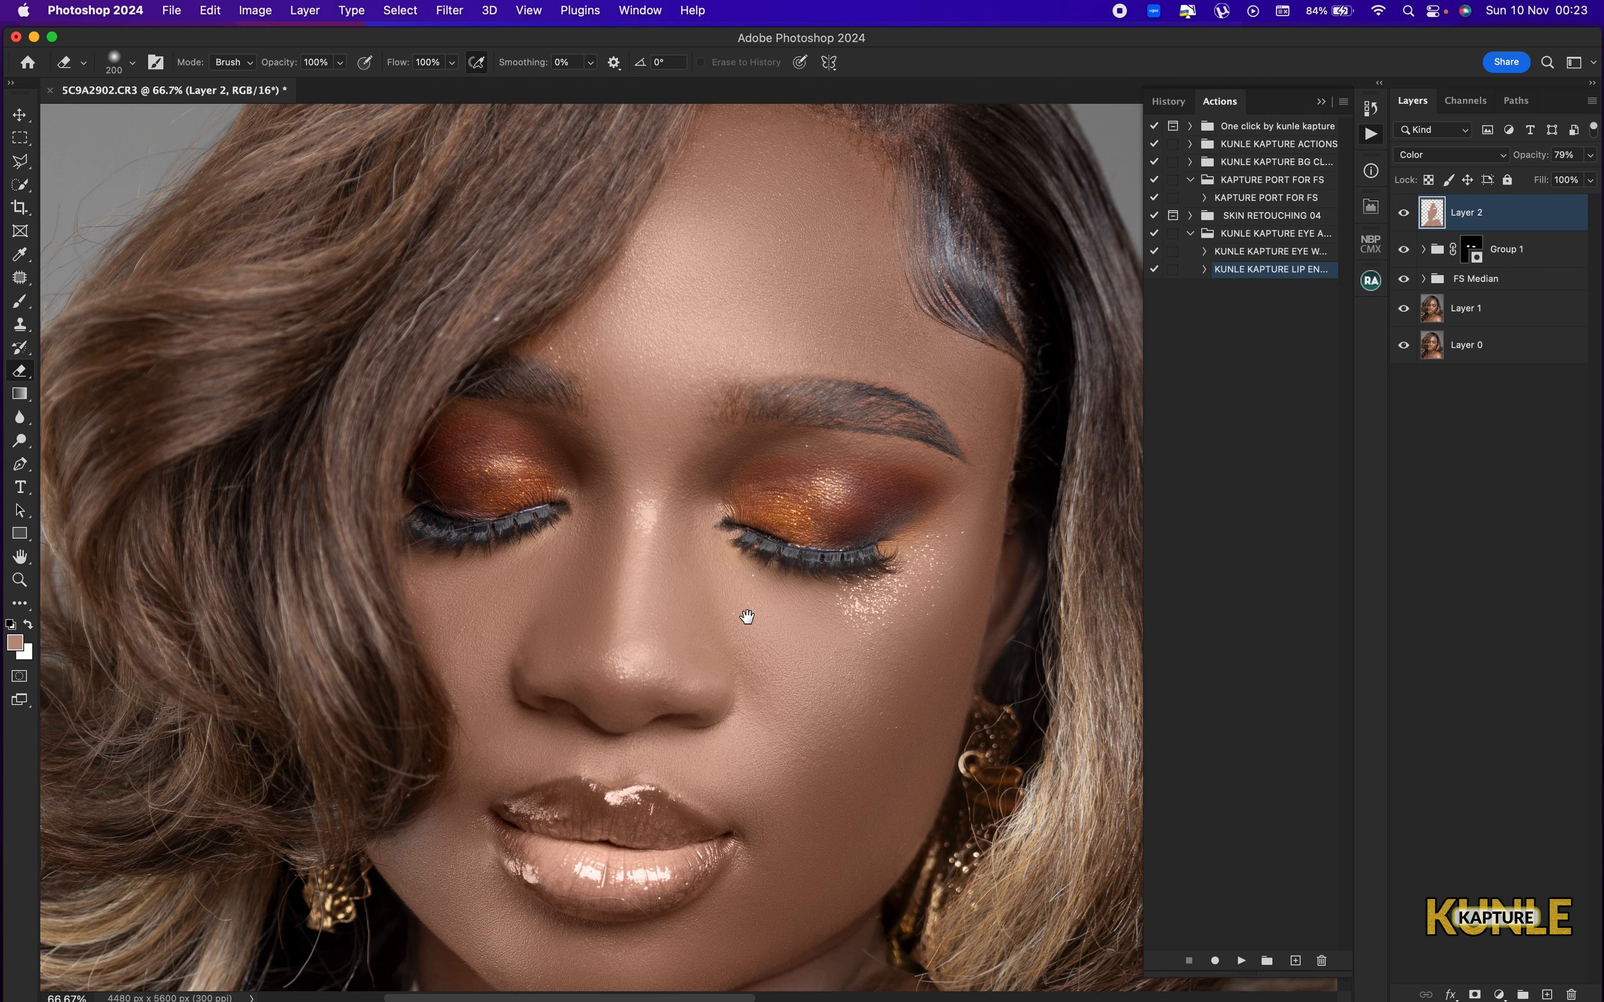
Erase Layer 2's colour from the lips with the 200 px eraser and check the whole portrait.
{"action": "mouse_move", "coordinate": [640, 794]}
{"action": "left_mouse_down"}
{"action": "mouse_move", "coordinate": [755, 437]}
{"action": "mouse_move", "coordinate": [728, 474]}
{"action": "mouse_move", "coordinate": [694, 456]}
{"action": "mouse_move", "coordinate": [653, 501]}
{"action": "mouse_move", "coordinate": [734, 524]}
{"action": "mouse_move", "coordinate": [816, 502]}
{"action": "mouse_move", "coordinate": [638, 476]}
{"action": "mouse_move", "coordinate": [678, 510]}
{"action": "mouse_move", "coordinate": [798, 509]}
{"action": "mouse_move", "coordinate": [760, 464]}
{"action": "mouse_move", "coordinate": [678, 475]}
{"action": "mouse_move", "coordinate": [798, 483]}
{"action": "mouse_move", "coordinate": [798, 499]}
{"action": "left_mouse_up"}
{"action": "key", "text": "super+minus"}
{"action": "key", "text": "super+minus"}
{"action": "key", "text": "super+minus"}
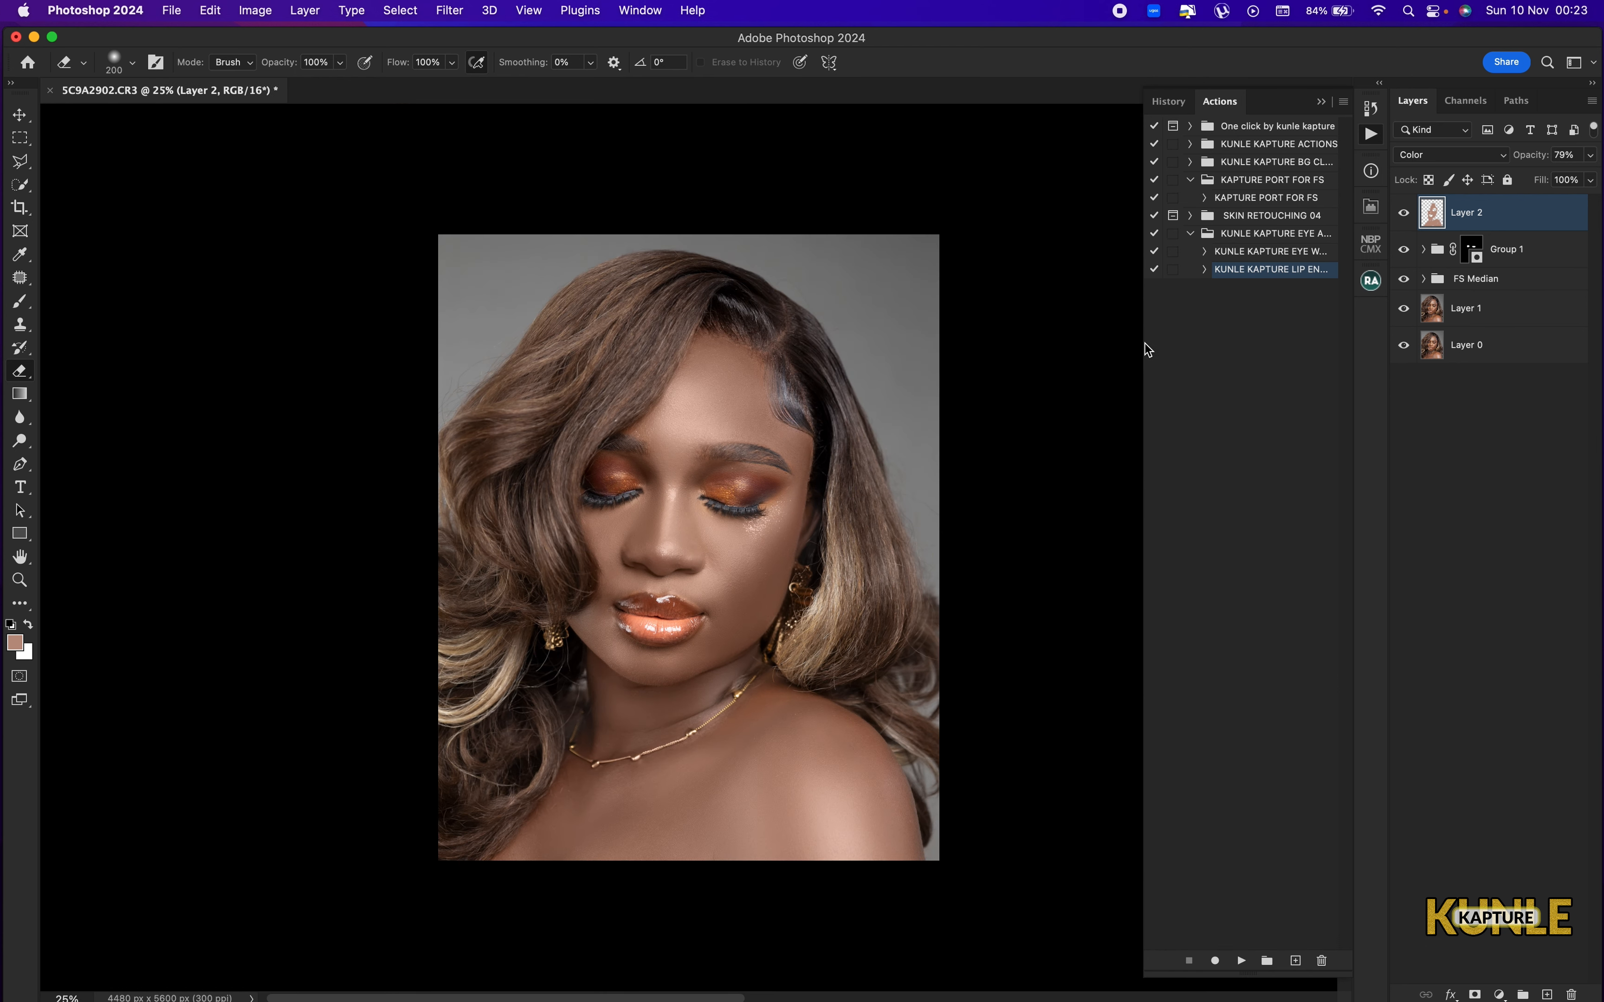
{"action": "key", "text": "super+plus"}
{"action": "key", "text": "super+0"}
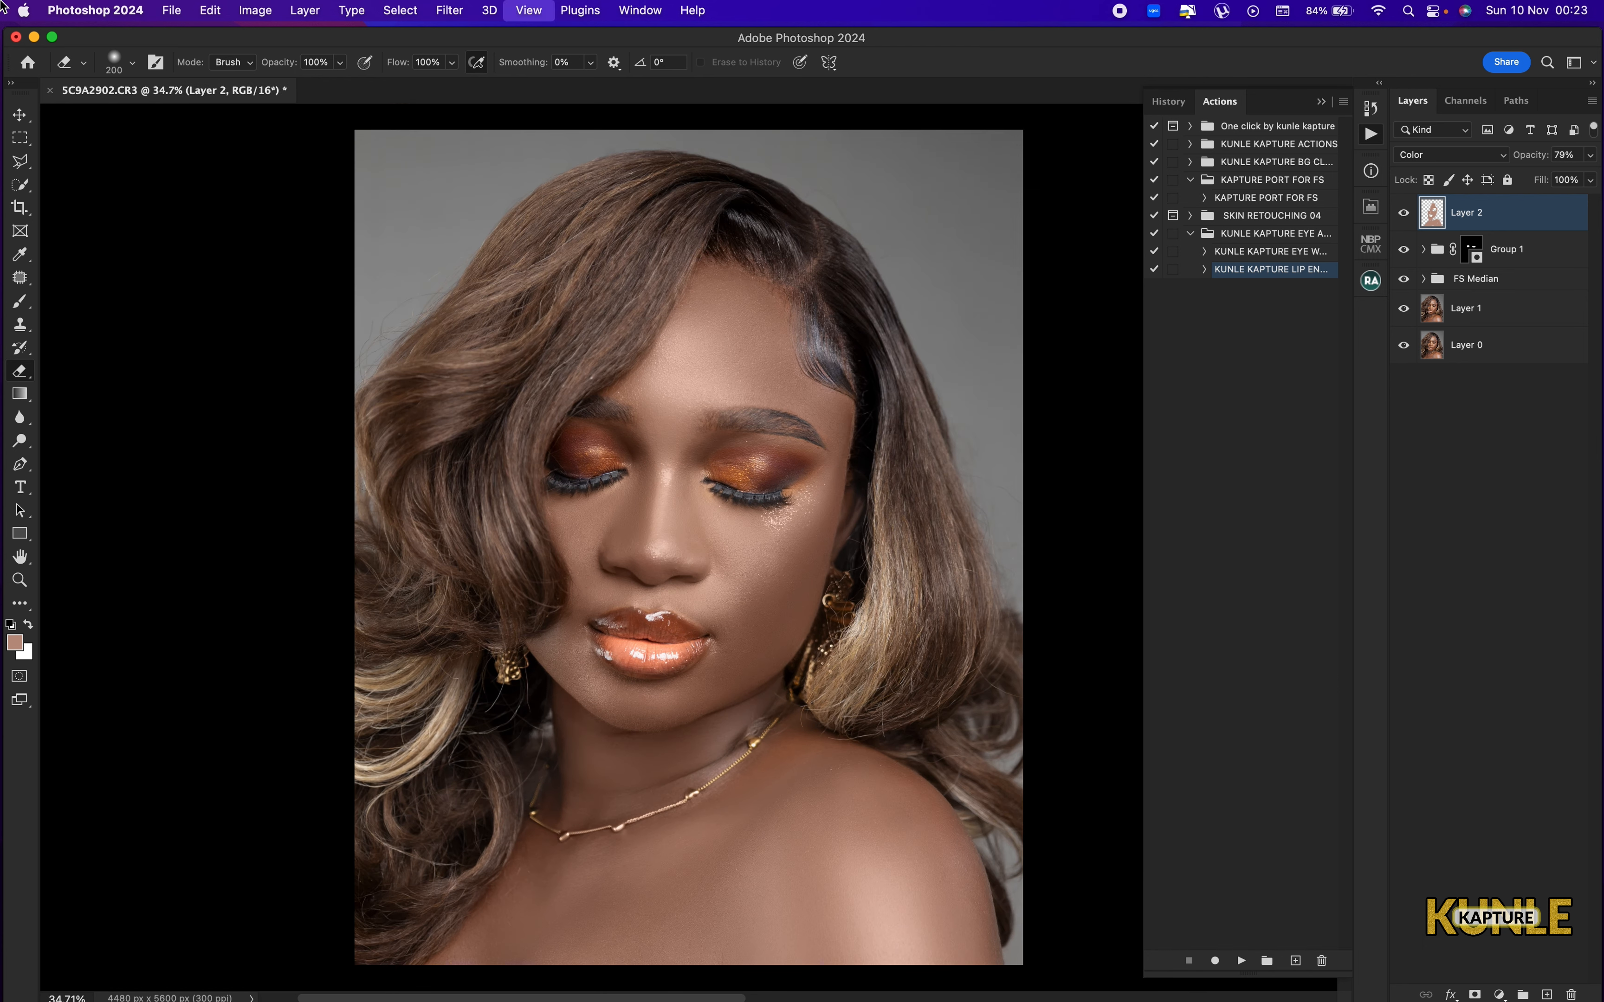
Hide Layer 2 and add a Solid Color fill layer using colour b49383.
{"action": "left_click", "coordinate": [1404, 213]}
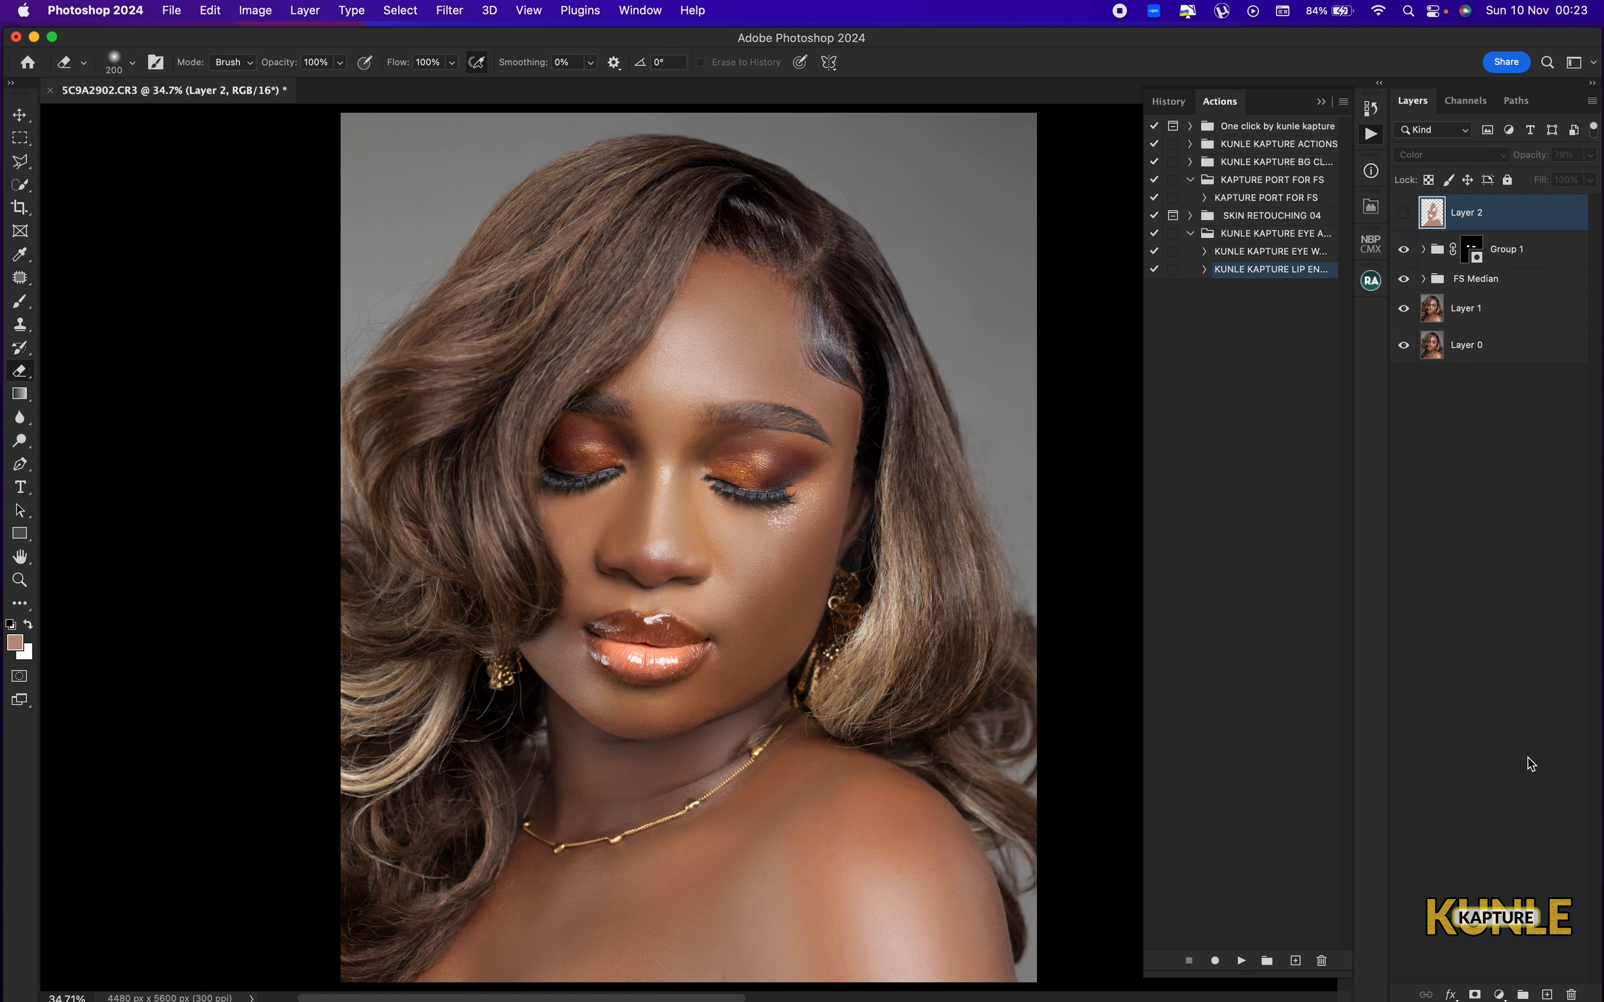
{"action": "left_click", "coordinate": [1500, 995]}
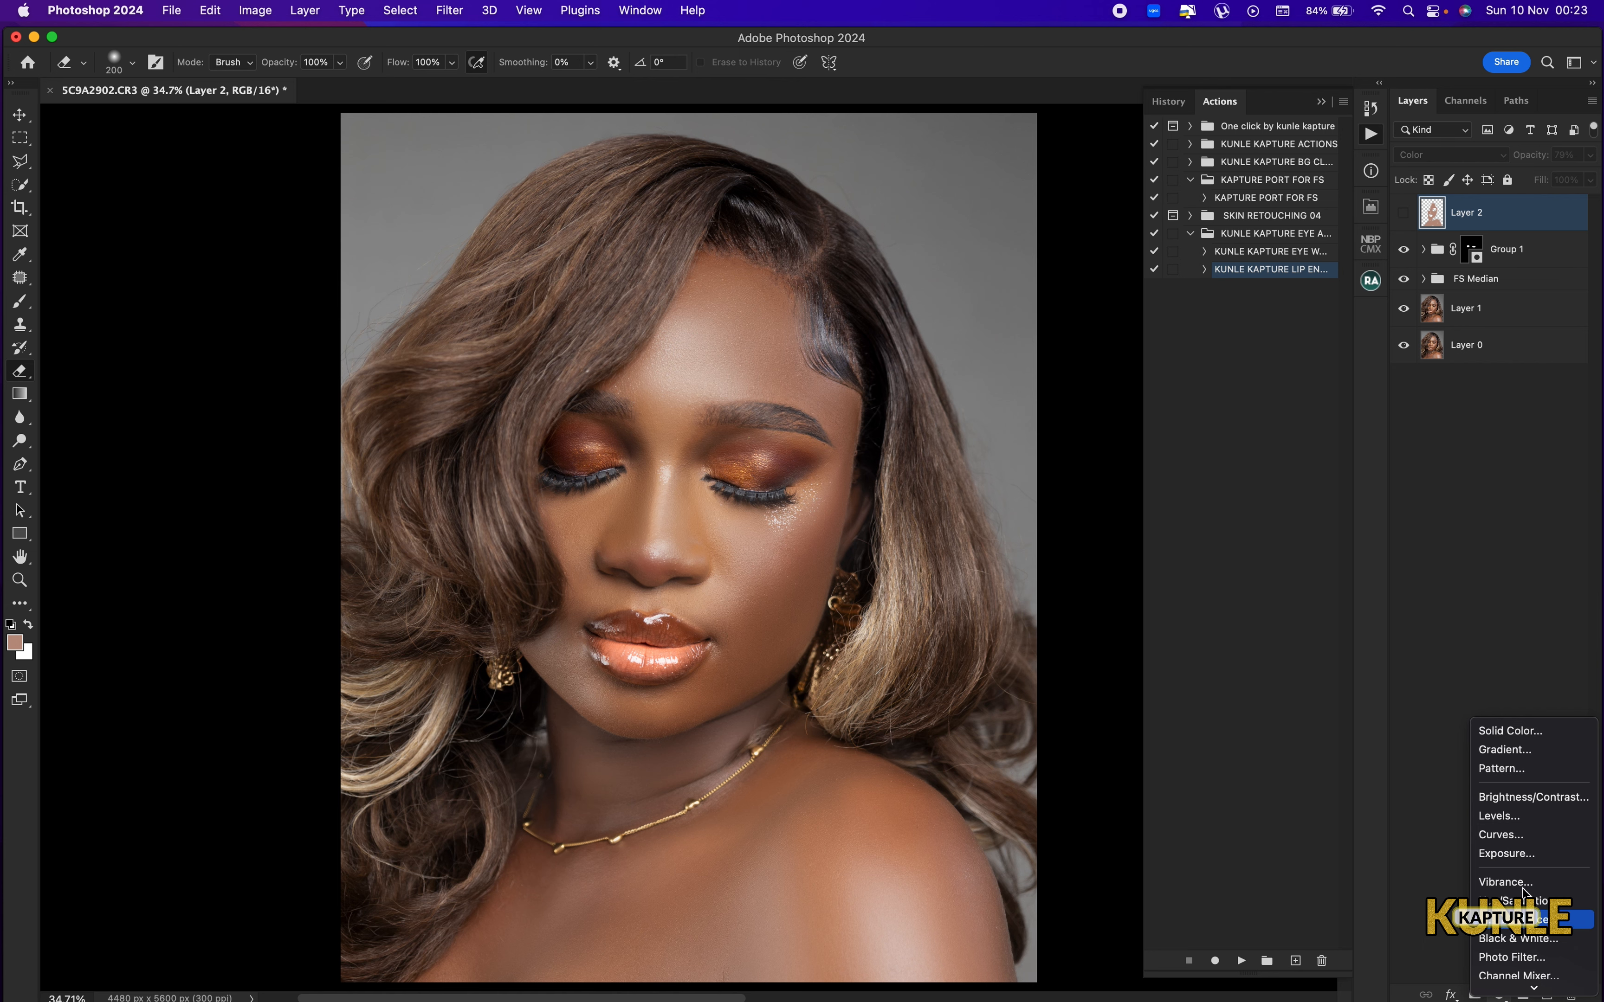
{"action": "left_click", "coordinate": [1531, 732]}
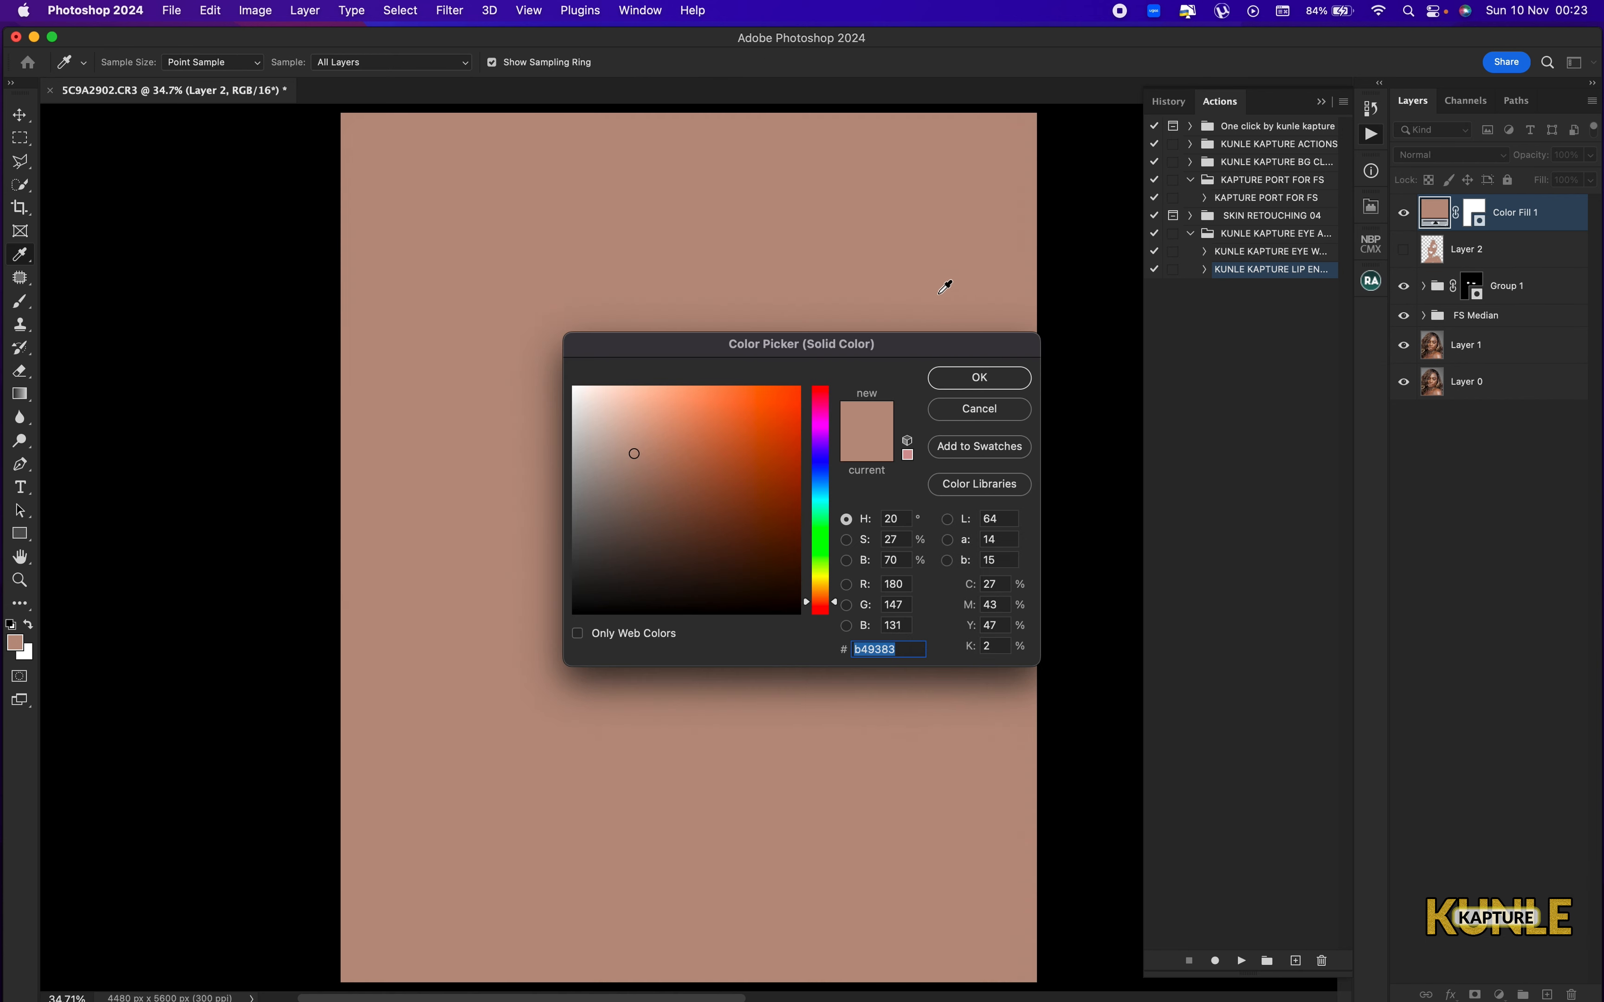
{"action": "left_click_drag", "start_coordinate": [865, 344], "coordinate": [1250, 179]}
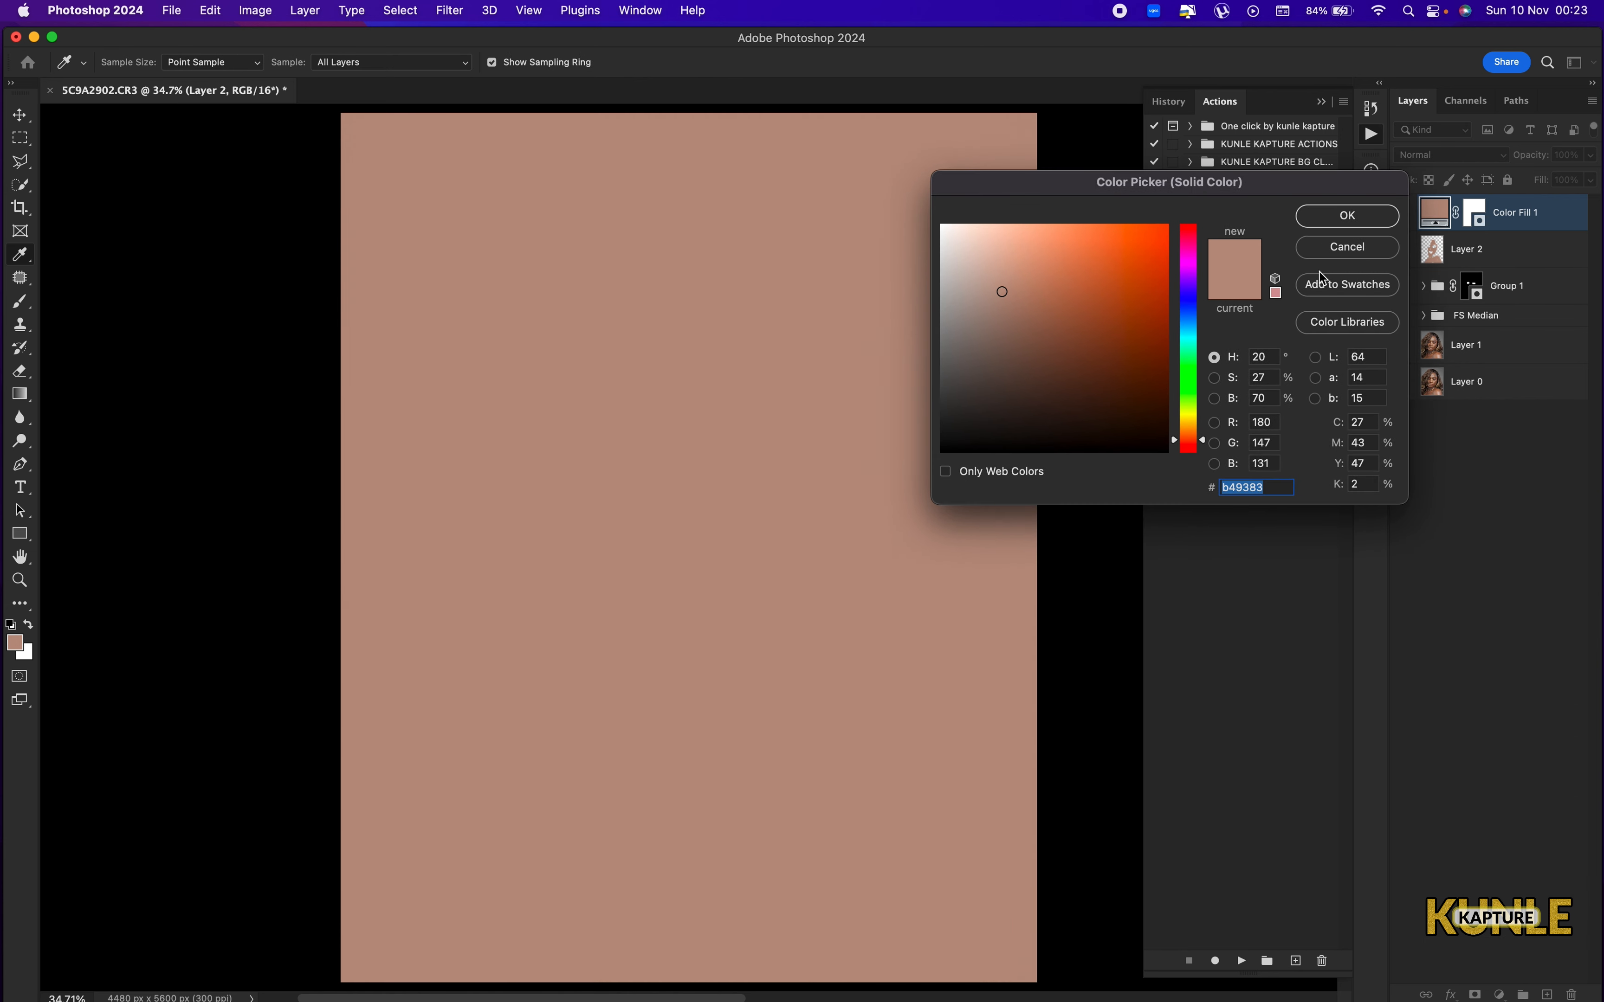
{"action": "left_click", "coordinate": [1346, 218]}
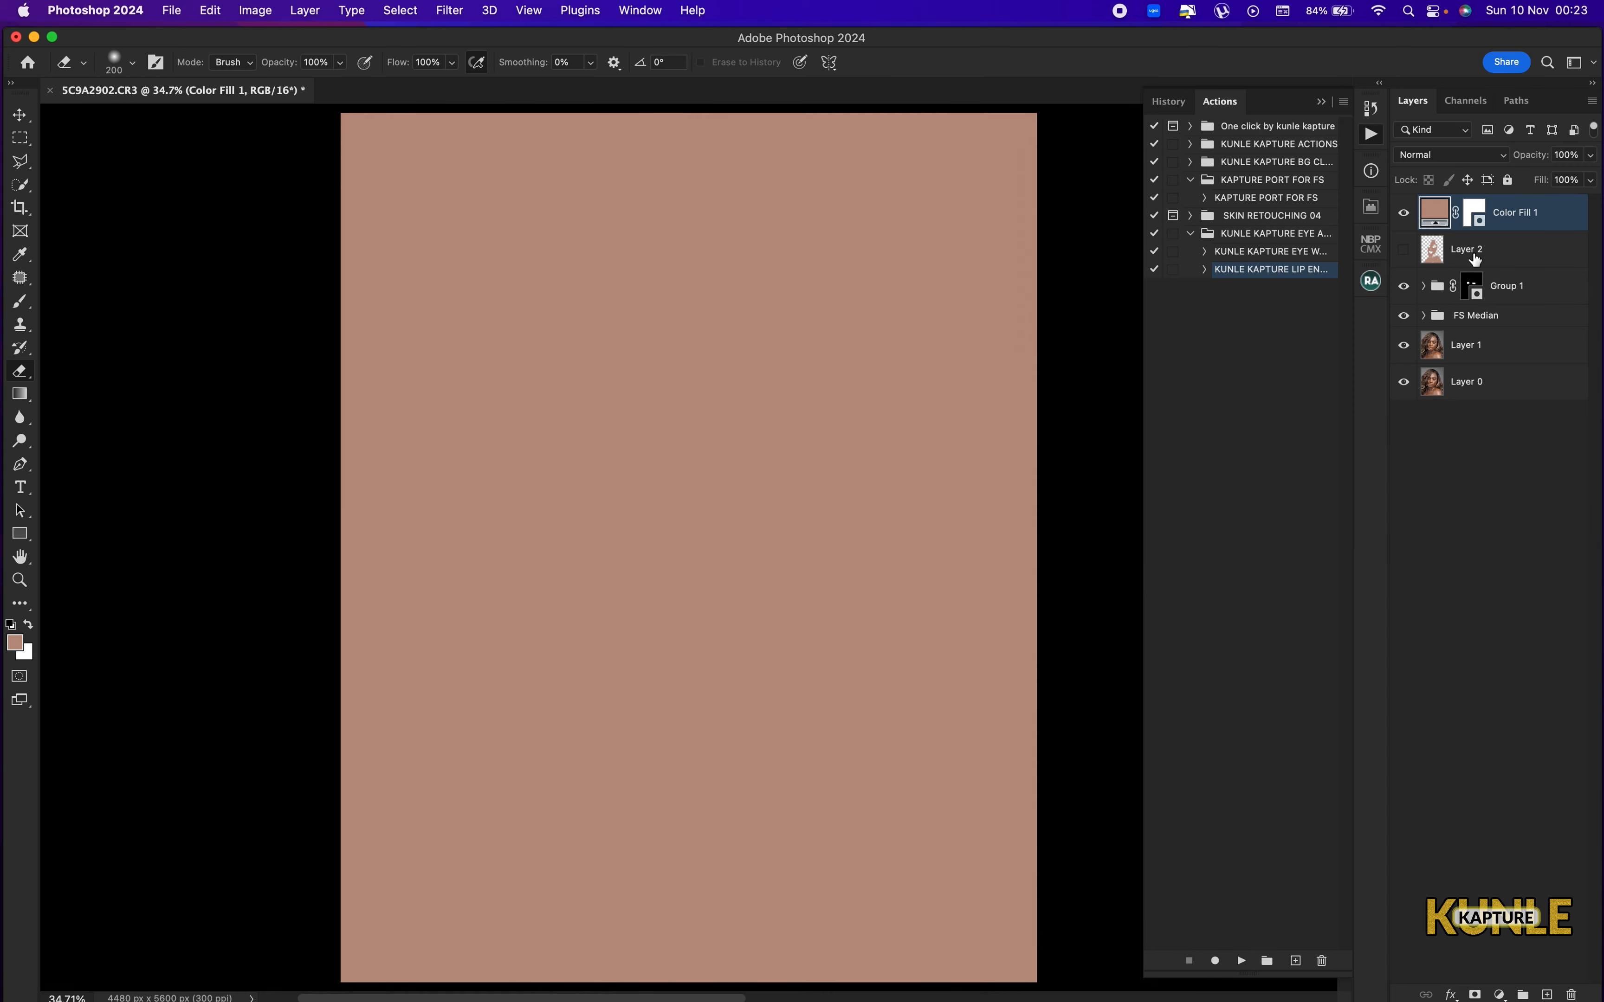
Set the Color Fill 1 layer's blending mode to Color.
{"action": "left_click", "coordinate": [1457, 158]}
{"action": "left_click", "coordinate": [1503, 178]}
{"action": "left_click", "coordinate": [1457, 158]}
{"action": "left_click", "coordinate": [1443, 630]}
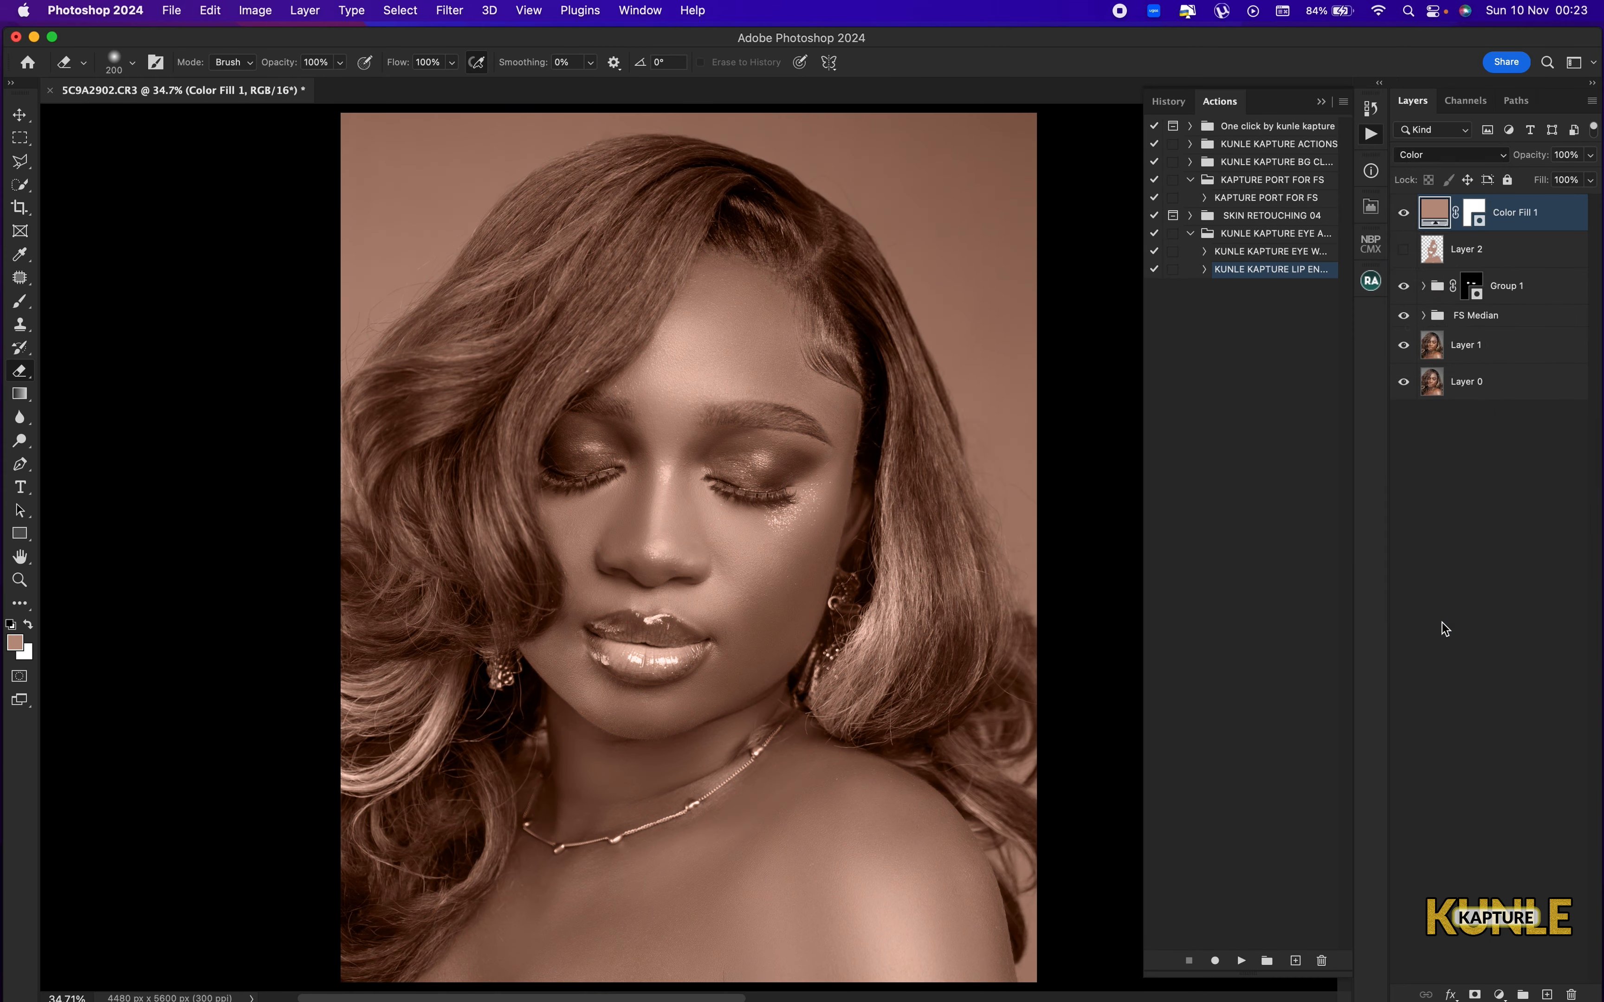
{"action": "left_click", "coordinate": [1434, 251]}
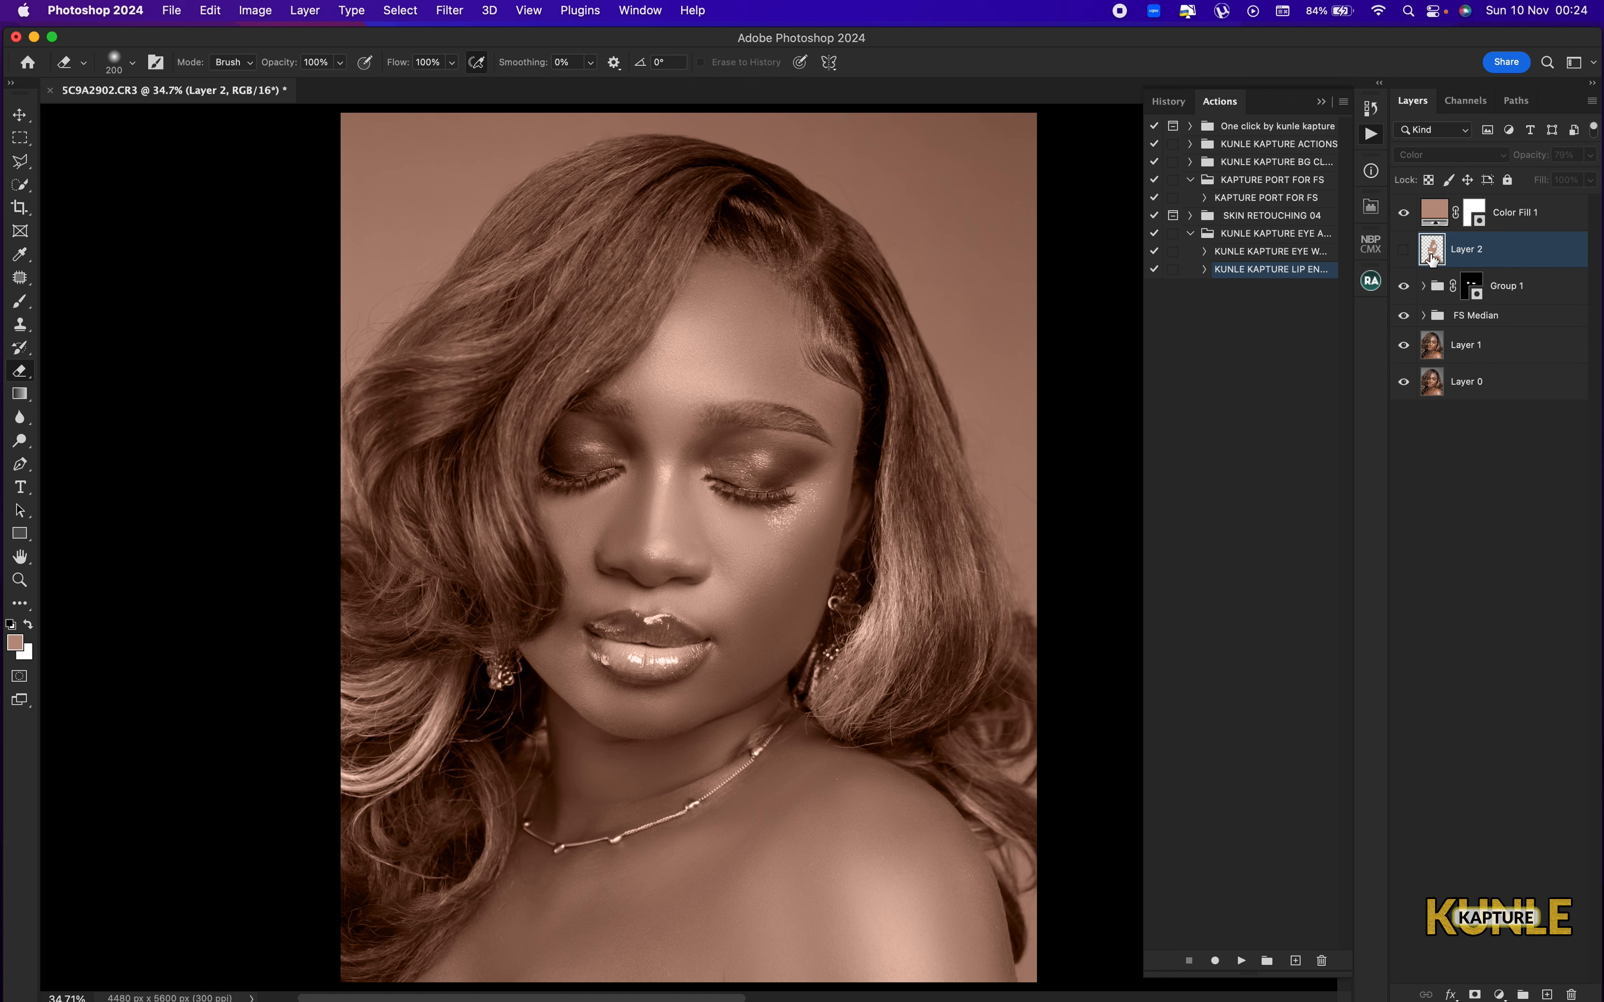
{"action": "key", "text": "super+equal"}
{"action": "key", "text": "super+minus"}
{"action": "left_click", "coordinate": [1434, 251], "text": "super"}
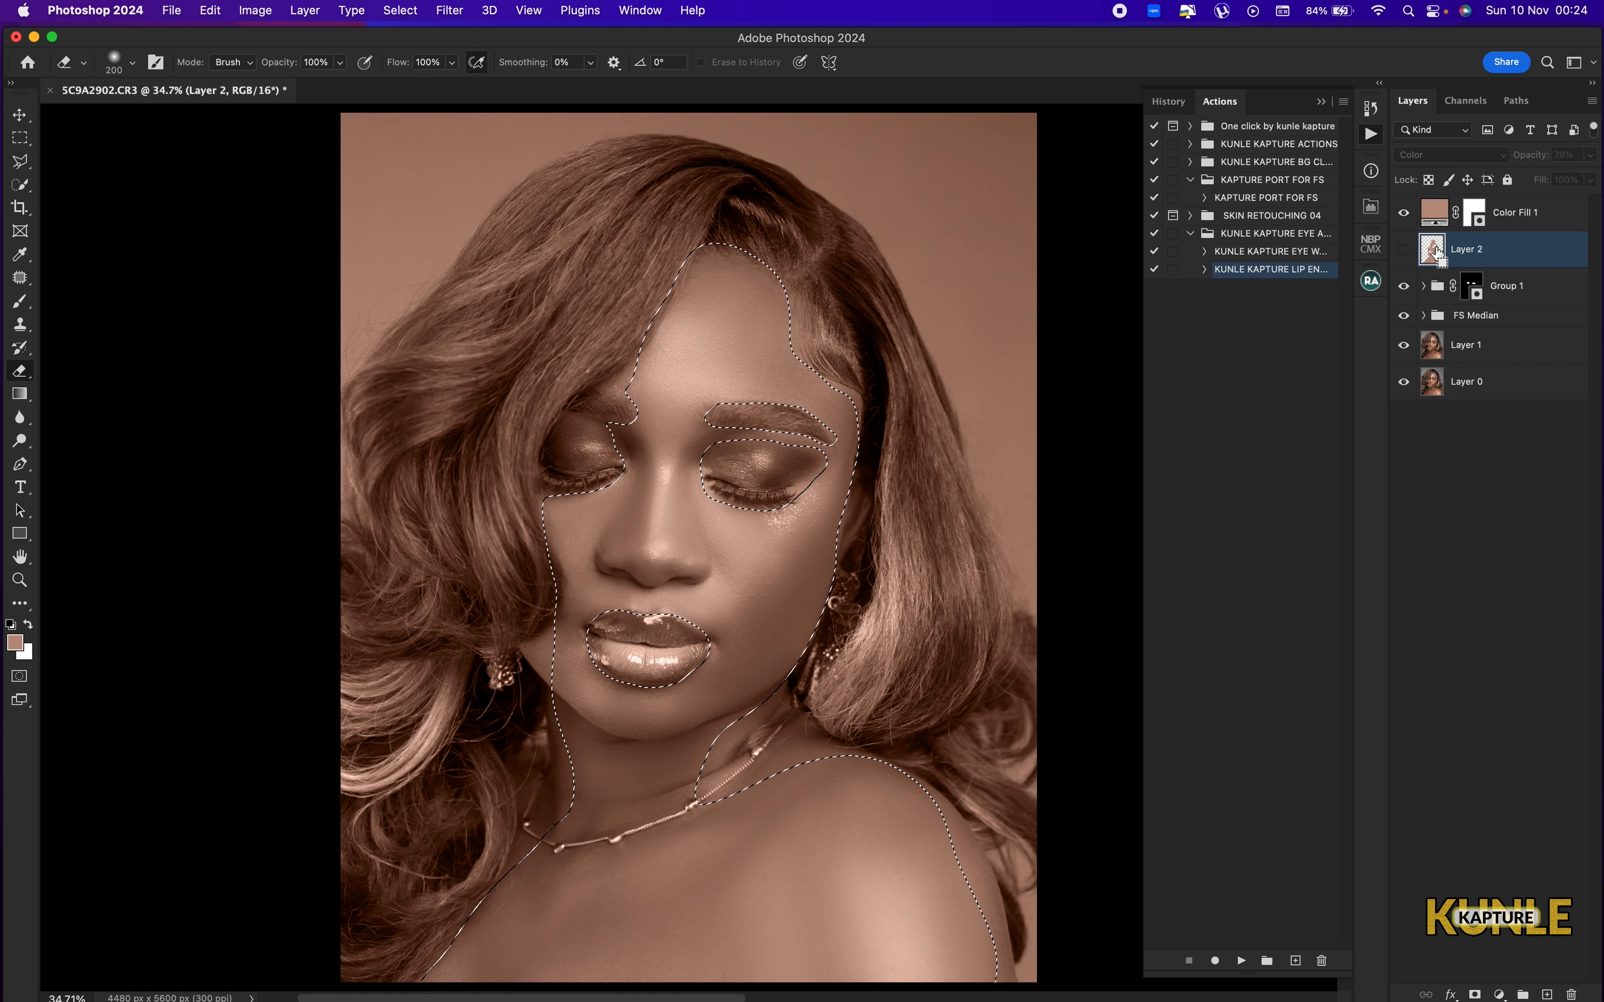
{"action": "key", "text": "super+d"}
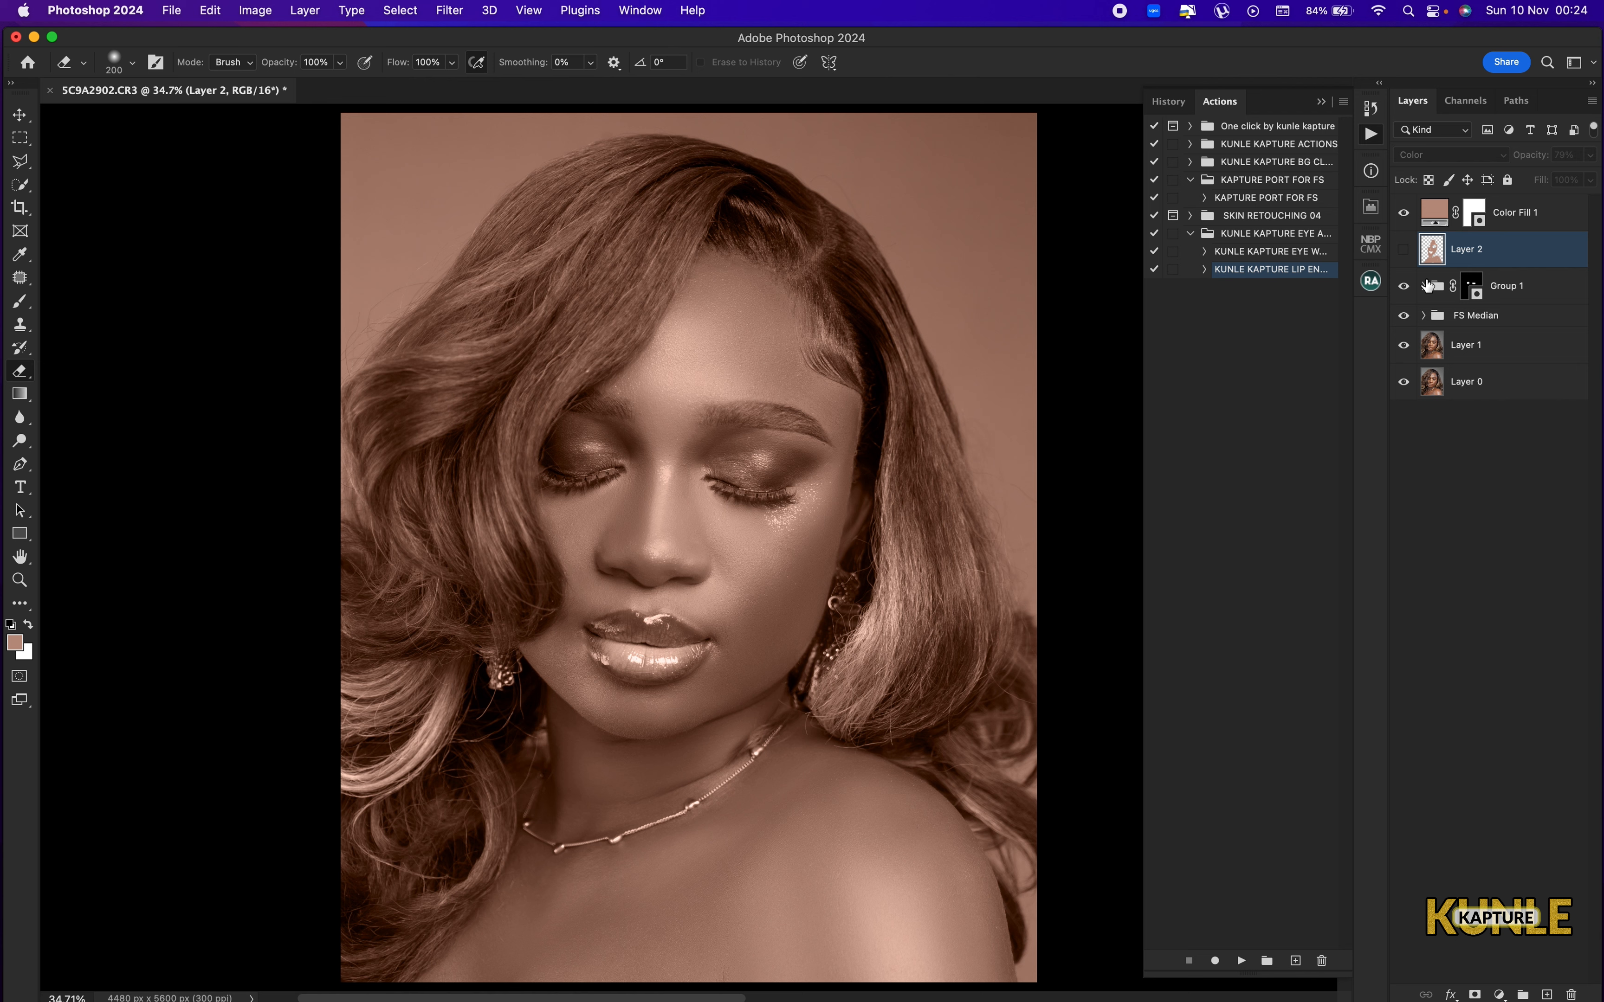
Target the Color Fill 1 mask, enlarge the brush to 1500 px and clear the selection loaded from Layer 2.
{"action": "left_click", "coordinate": [1432, 256], "text": "super"}
{"action": "left_click", "coordinate": [1475, 213]}
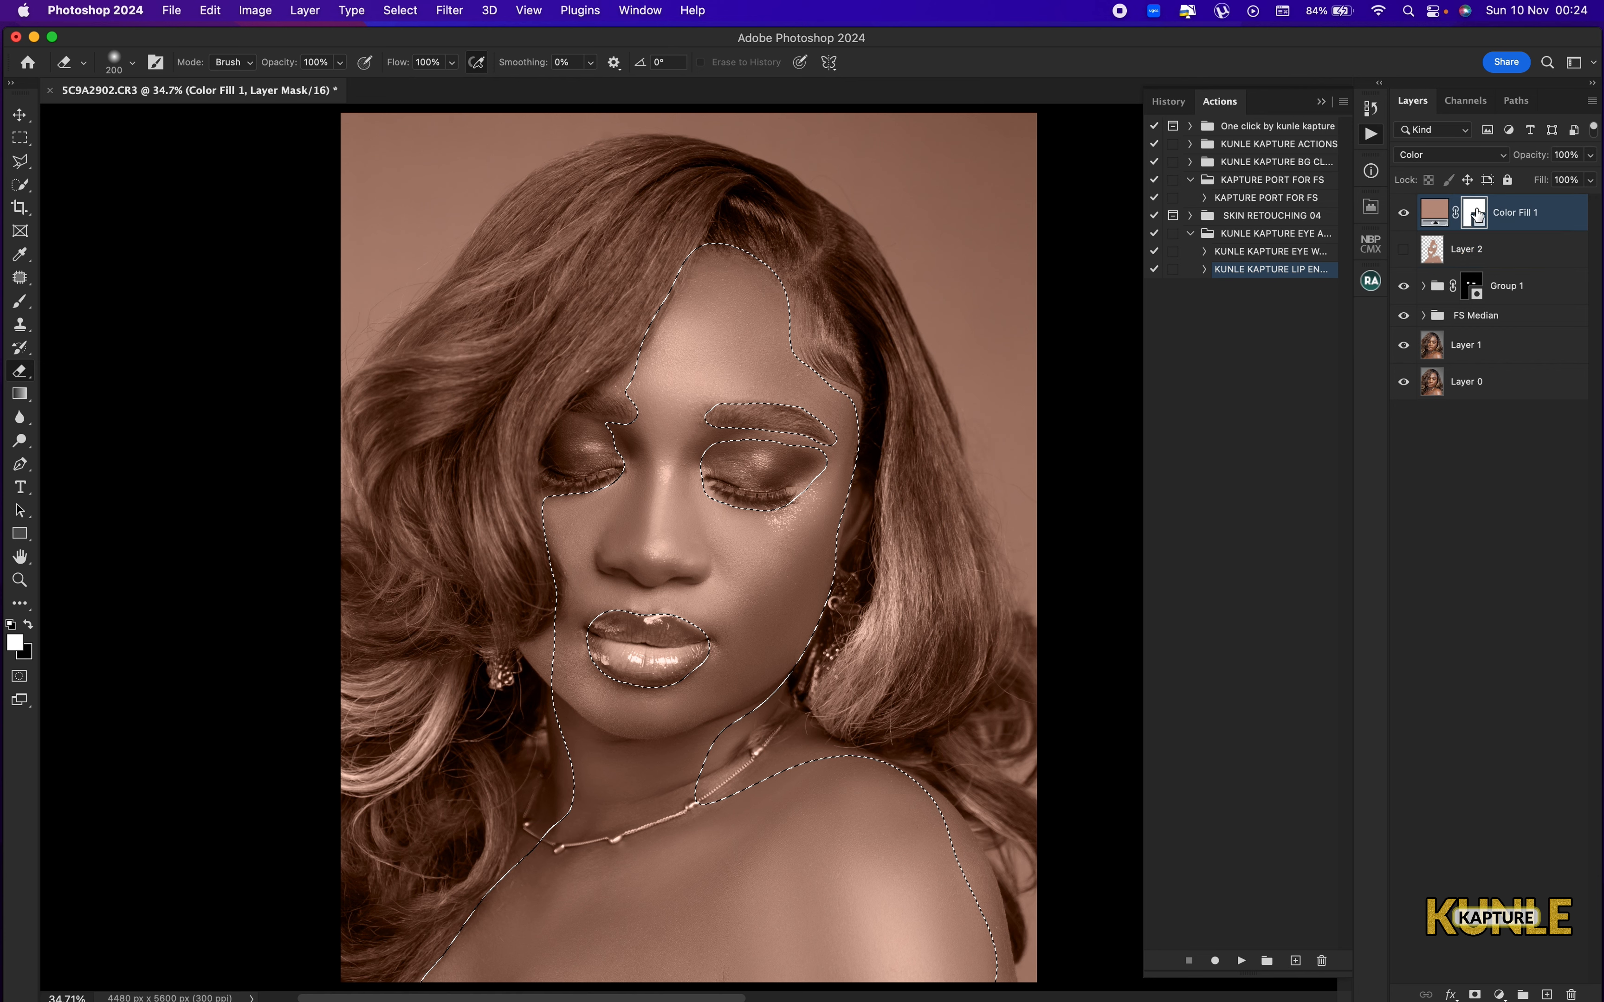
{"action": "key", "text": "b"}
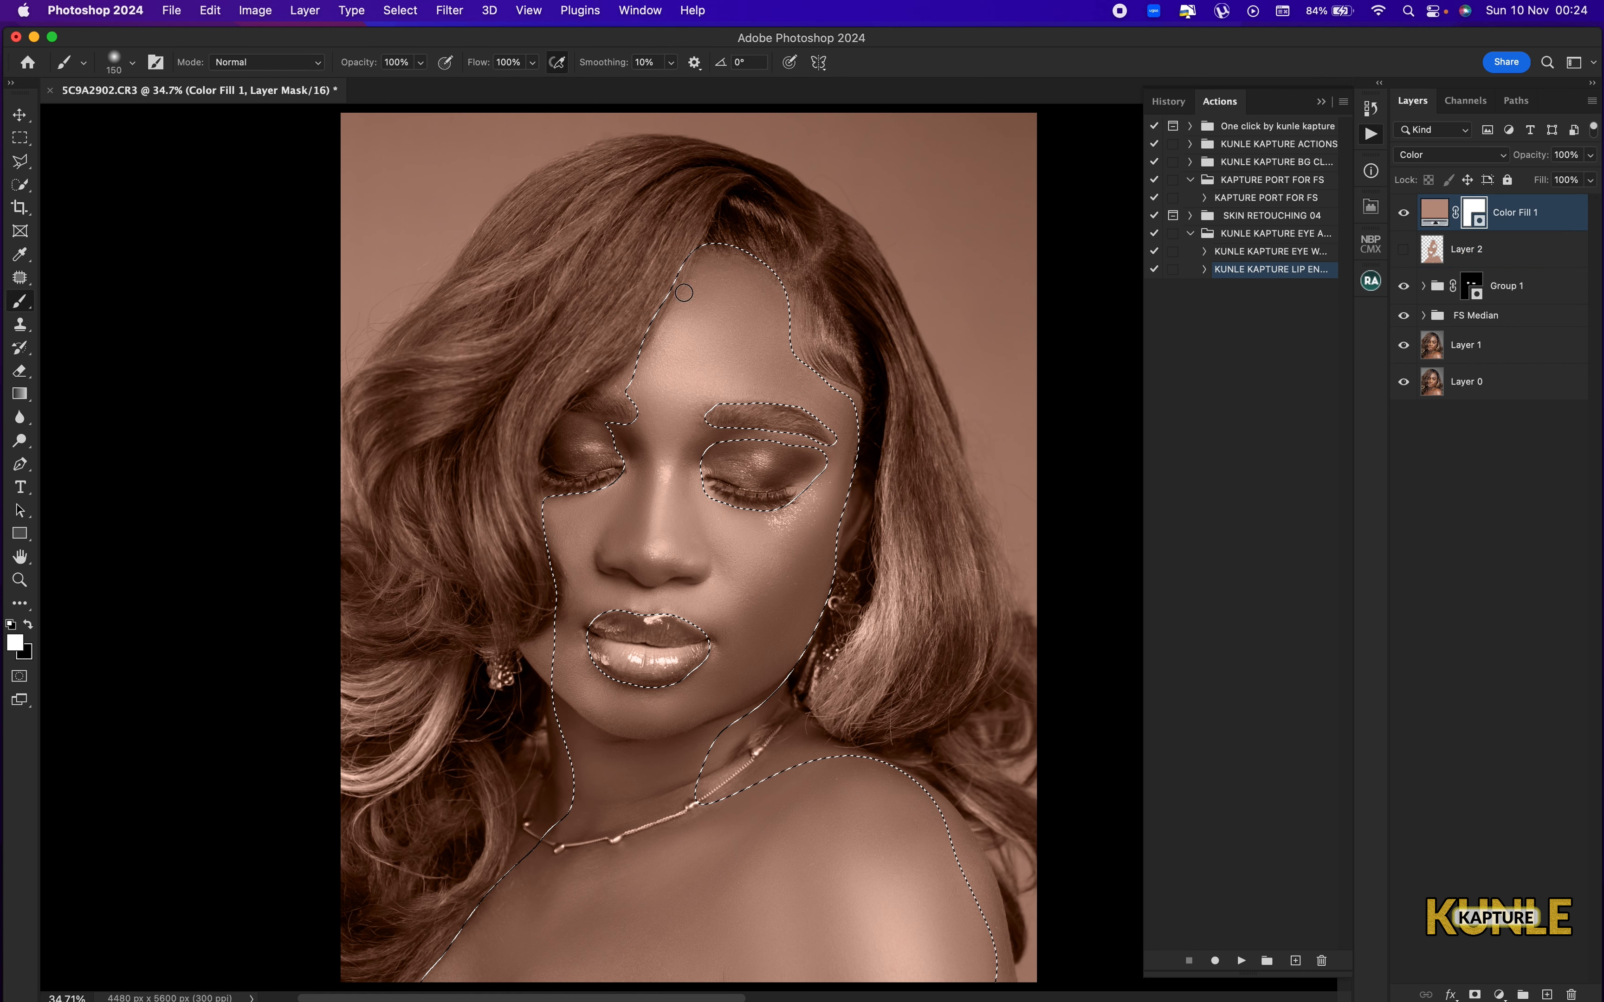
{"action": "key", "text": "]"}
{"action": "key", "text": "]"}
{"action": "key", "text": "]"}
{"action": "key", "text": "]"}
{"action": "key", "text": "]"}
{"action": "key", "text": "]"}
{"action": "key", "text": "]"}
{"action": "key", "text": "]"}
{"action": "key", "text": "]"}
{"action": "key", "text": "]"}
{"action": "key", "text": "]"}
{"action": "key", "text": "]"}
{"action": "key", "text": "]"}
{"action": "key", "text": "]"}
{"action": "key", "text": "]"}
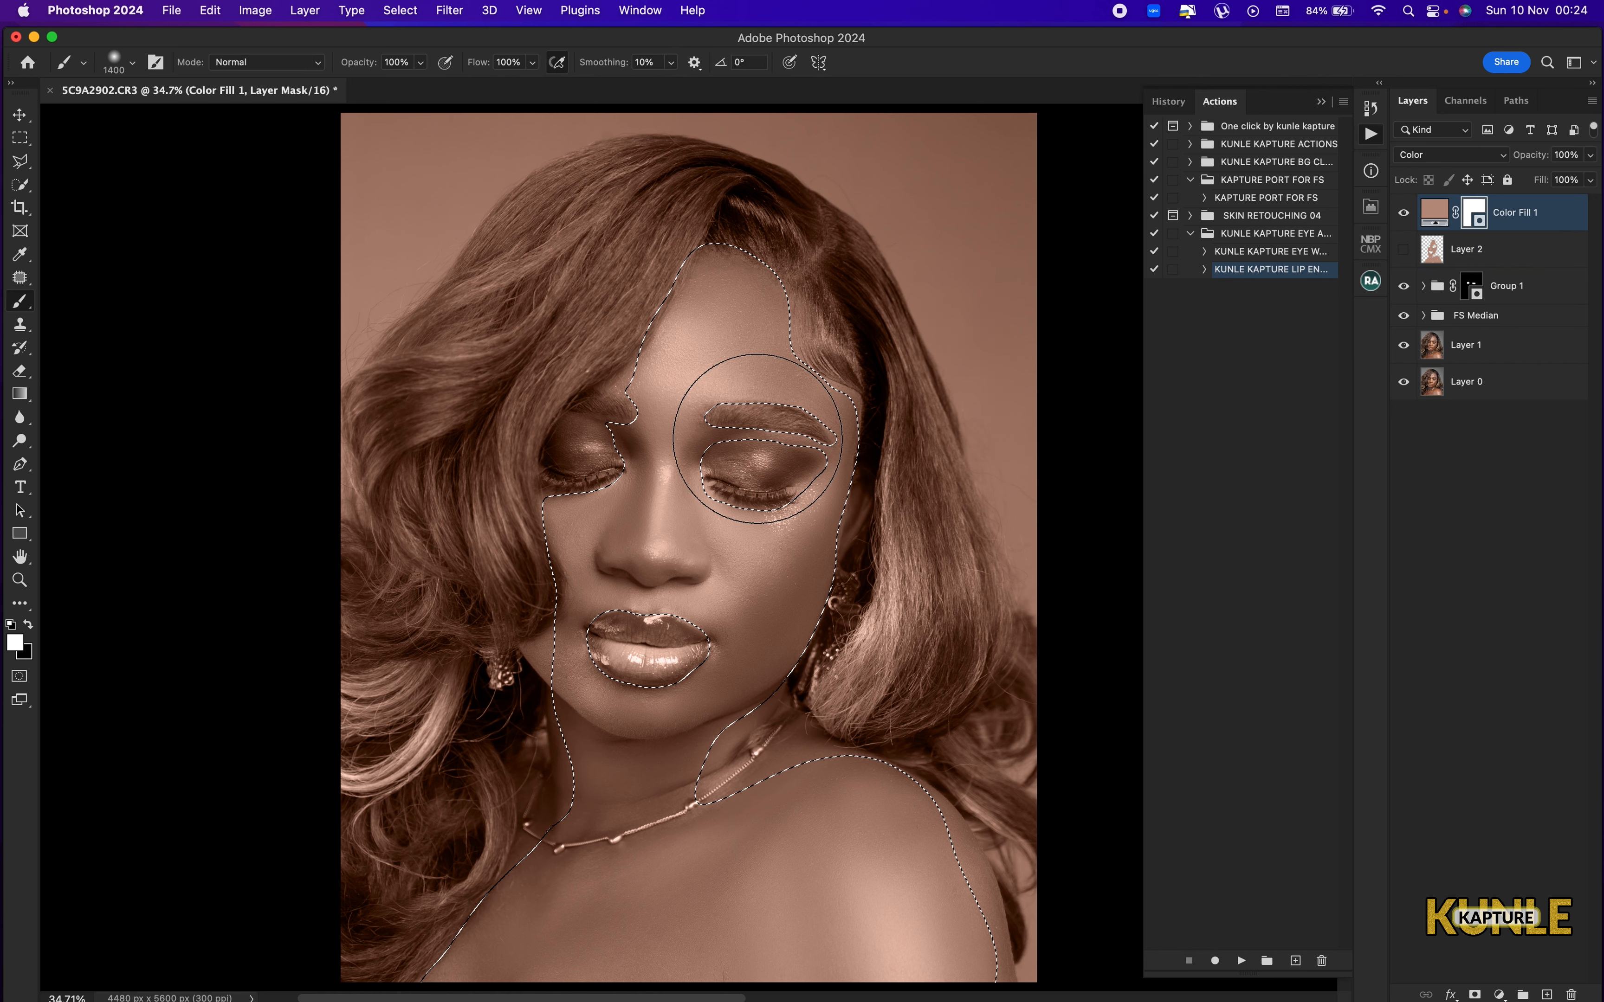
{"action": "key", "text": "]"}
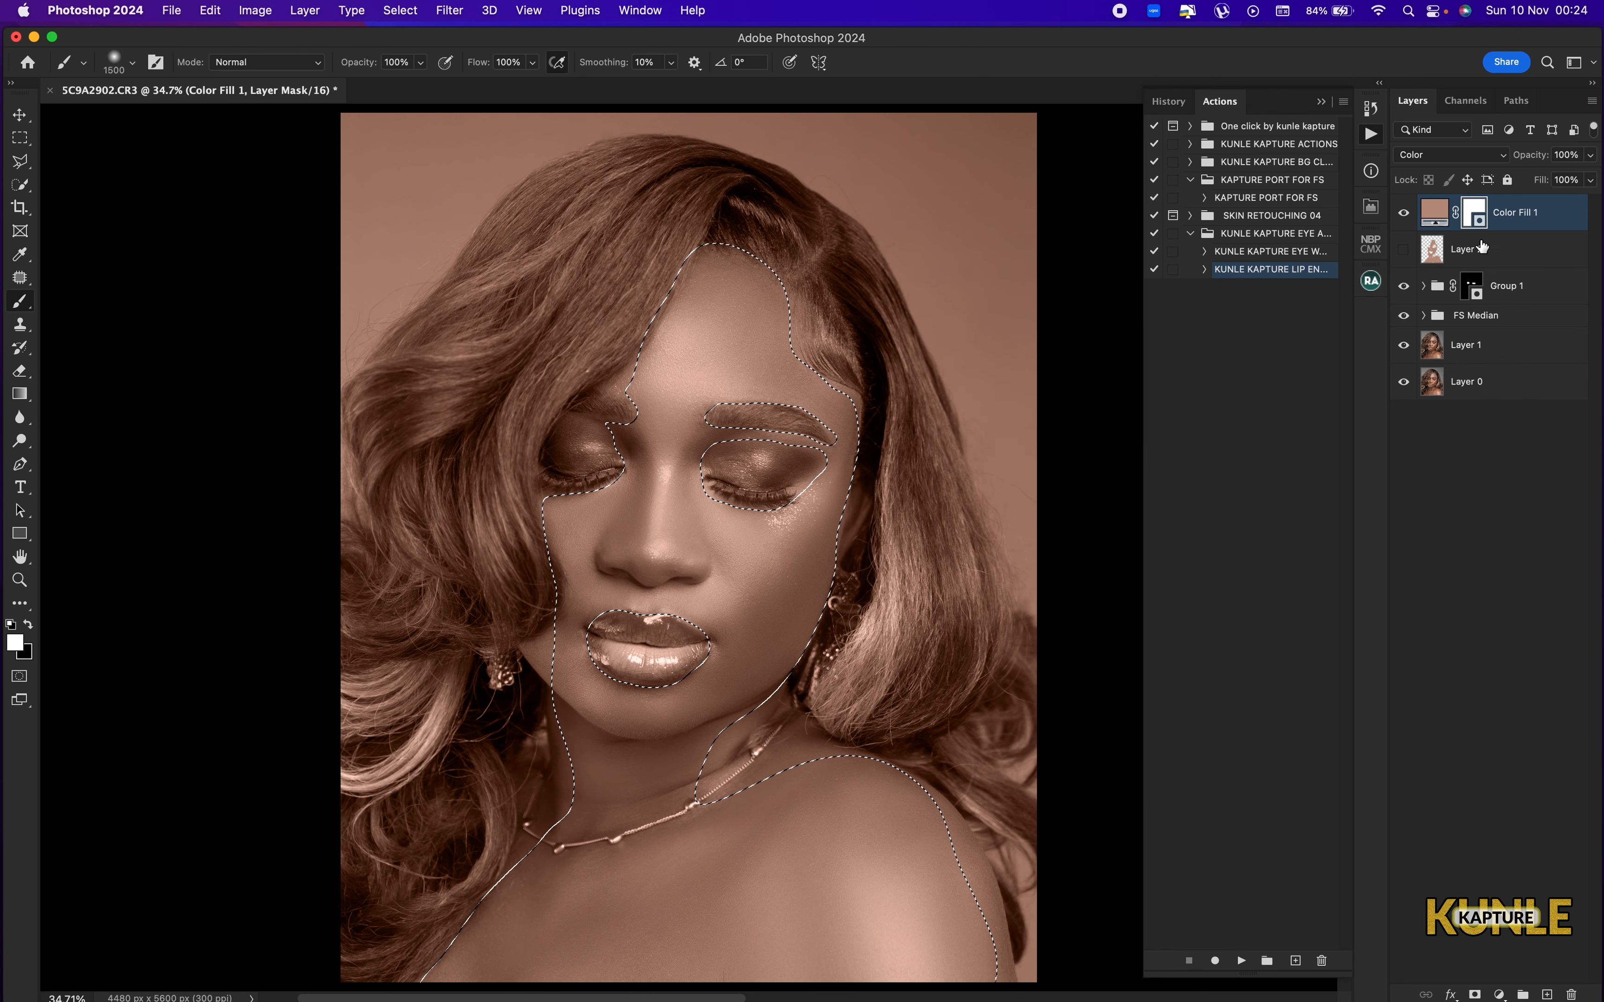
{"action": "key", "text": "super+d"}
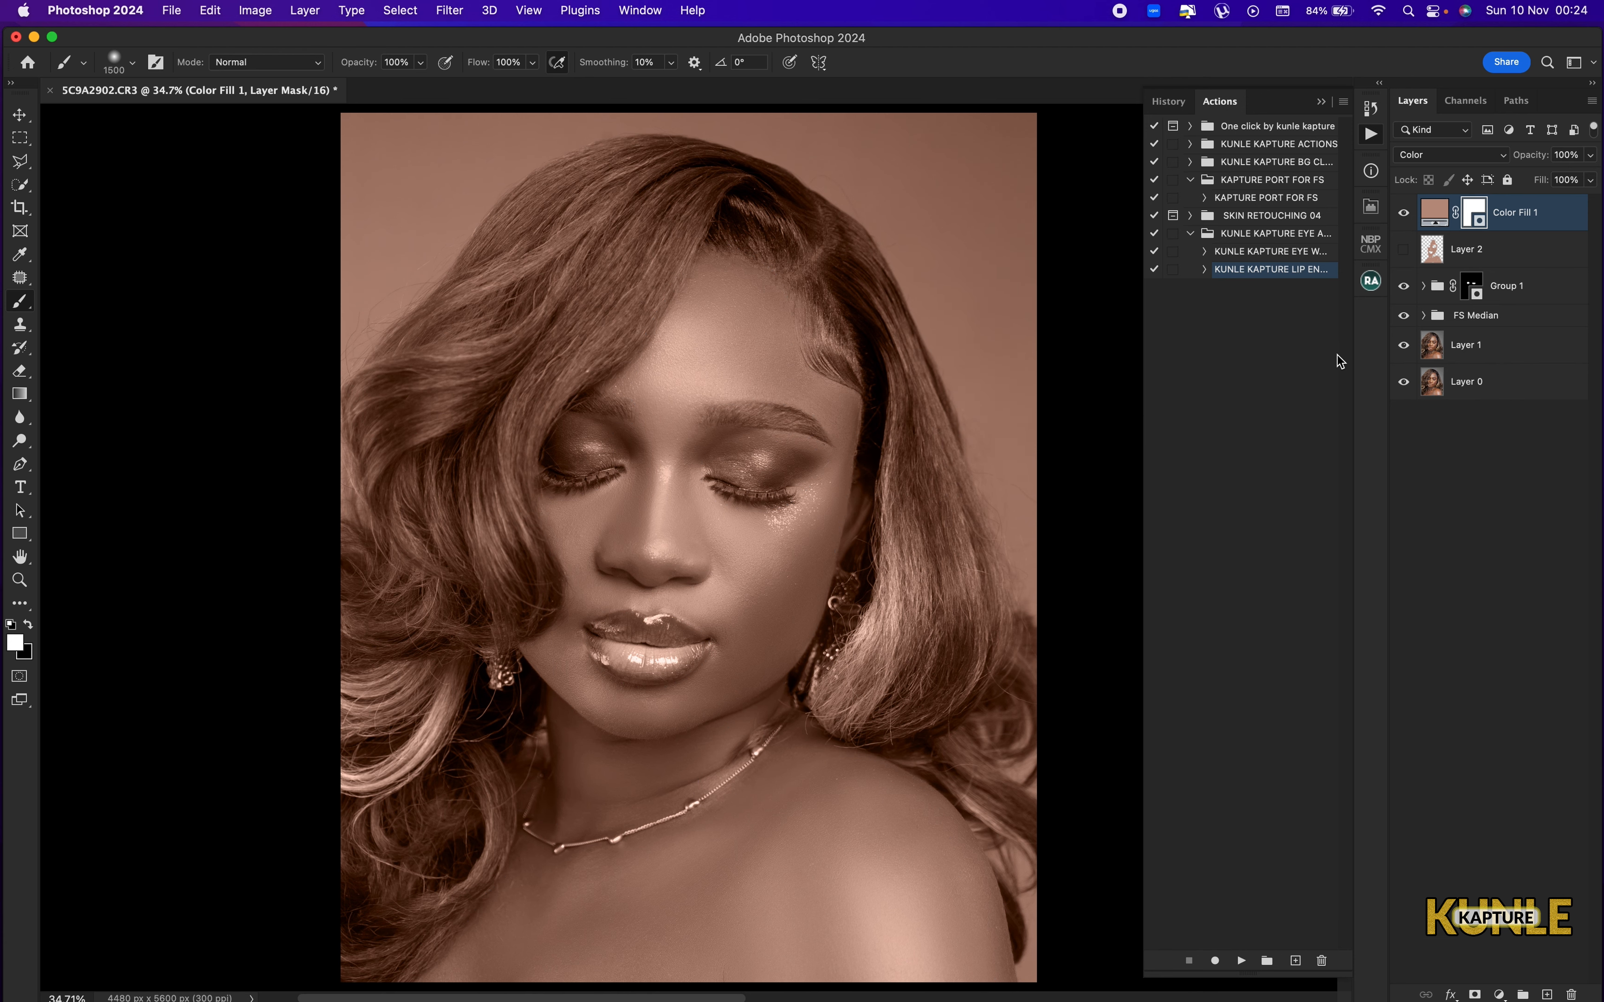
Invert the Color Fill 1 mask and paint white over the skin inside a selection loaded from Layer 2.
{"action": "key", "text": "super+i"}
{"action": "left_click", "coordinate": [1429, 256], "text": "super"}
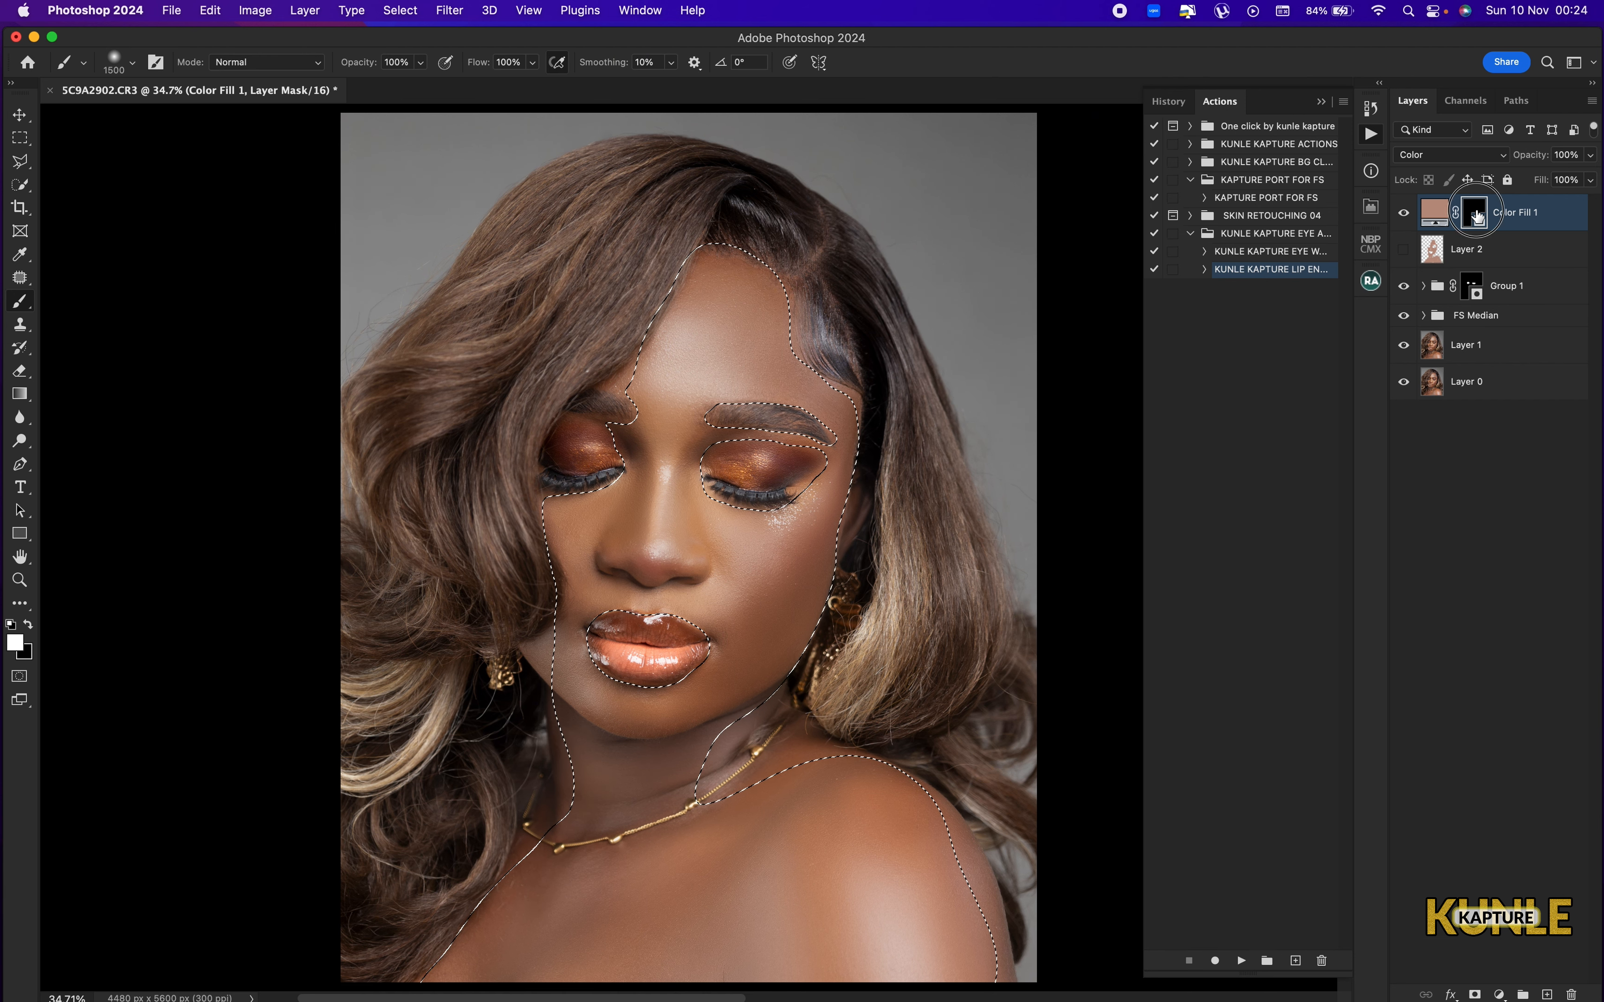
{"action": "mouse_move", "coordinate": [690, 550]}
{"action": "left_mouse_down"}
{"action": "mouse_move", "coordinate": [695, 438]}
{"action": "mouse_move", "coordinate": [569, 658]}
{"action": "mouse_move", "coordinate": [643, 842]}
{"action": "mouse_move", "coordinate": [857, 815]}
{"action": "mouse_move", "coordinate": [862, 855]}
{"action": "mouse_move", "coordinate": [736, 976]}
{"action": "mouse_move", "coordinate": [644, 929]}
{"action": "mouse_move", "coordinate": [799, 803]}
{"action": "mouse_move", "coordinate": [859, 849]}
{"action": "mouse_move", "coordinate": [777, 917]}
{"action": "mouse_move", "coordinate": [797, 540]}
{"action": "left_mouse_up"}
{"action": "key", "text": "backslash"}
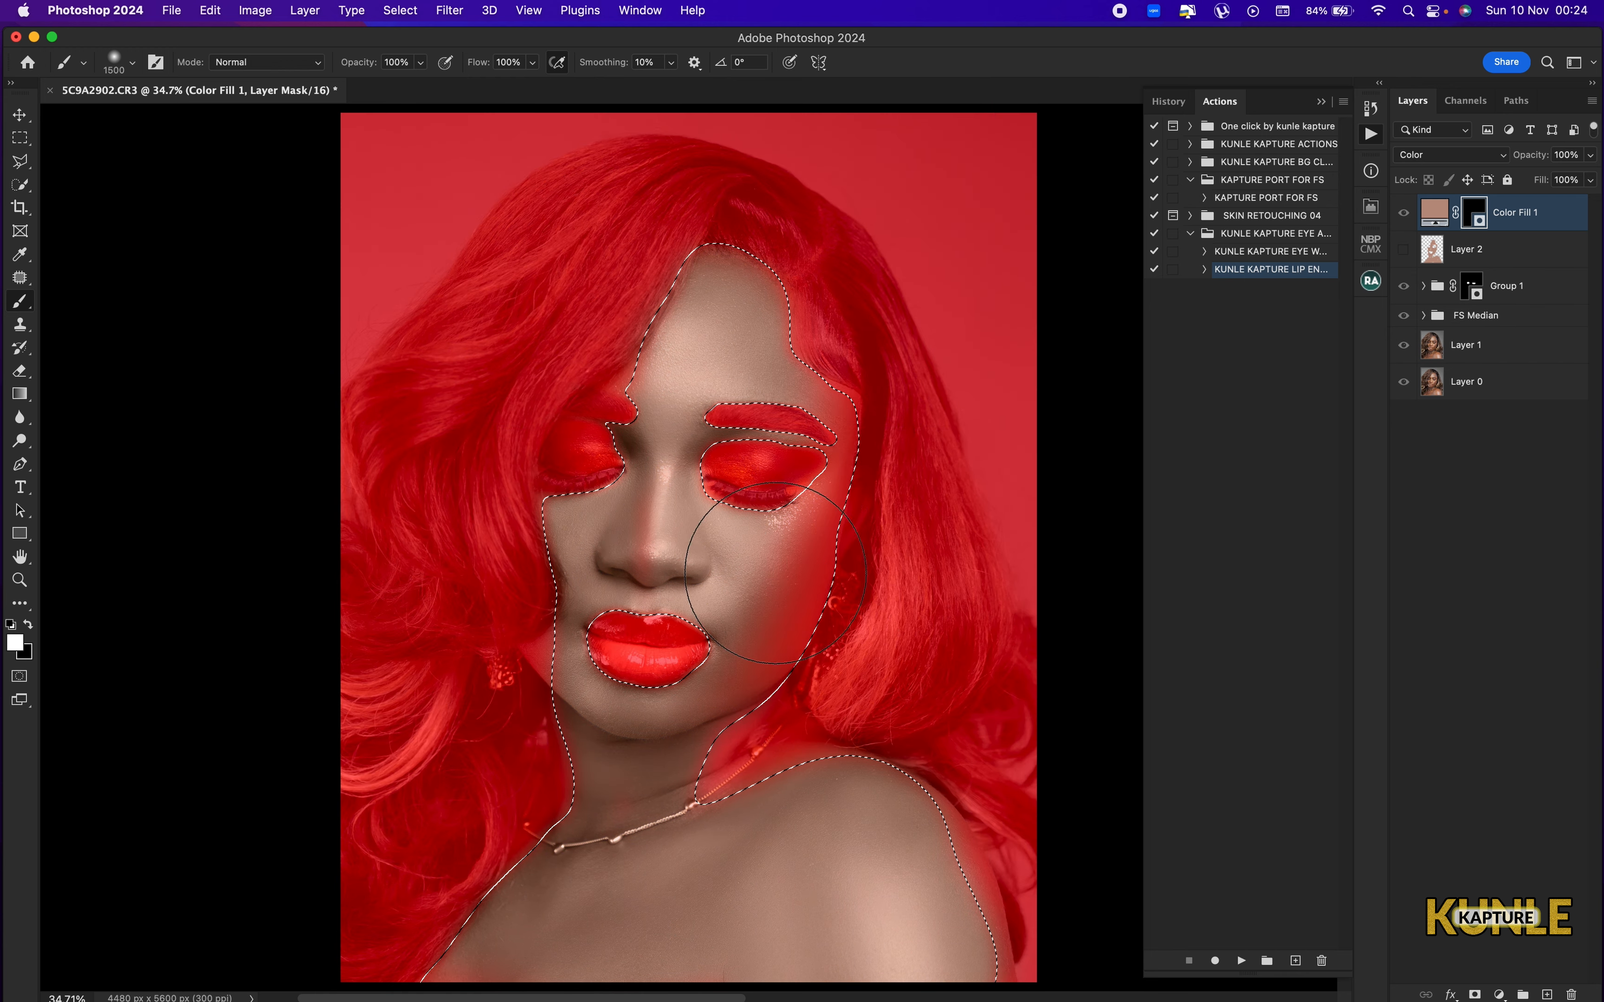
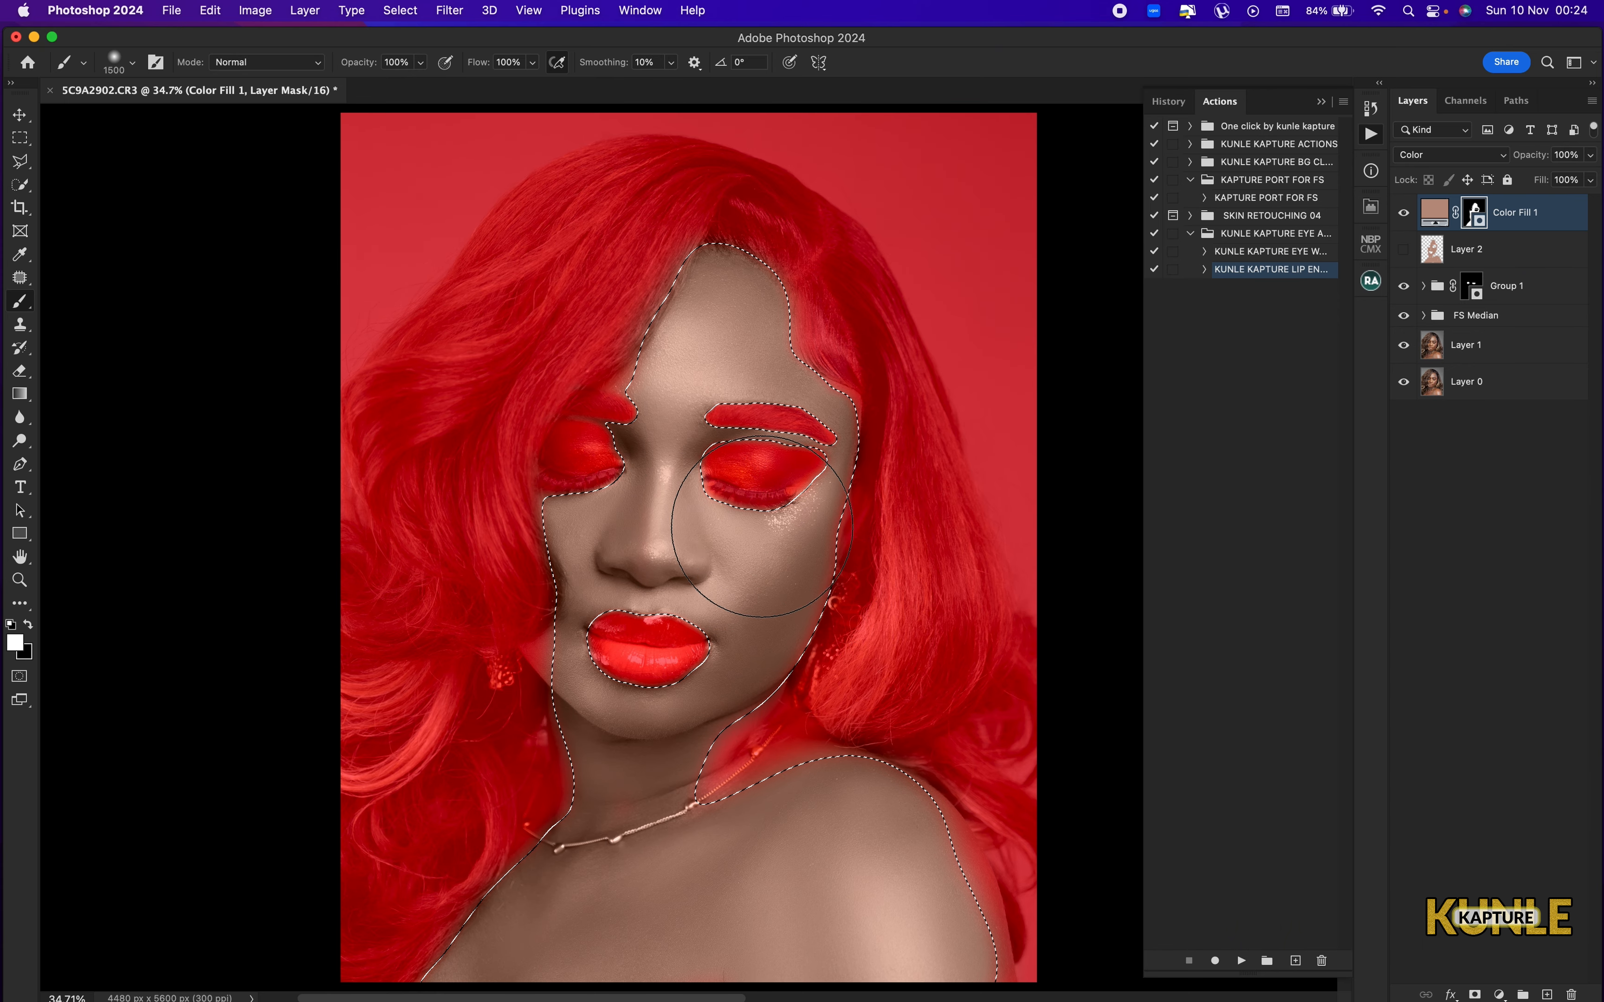
Hide the red mask overlay on Color Fill 1 and deselect the skin selection.
{"action": "key", "text": "backslash"}
{"action": "key", "text": "super+d"}
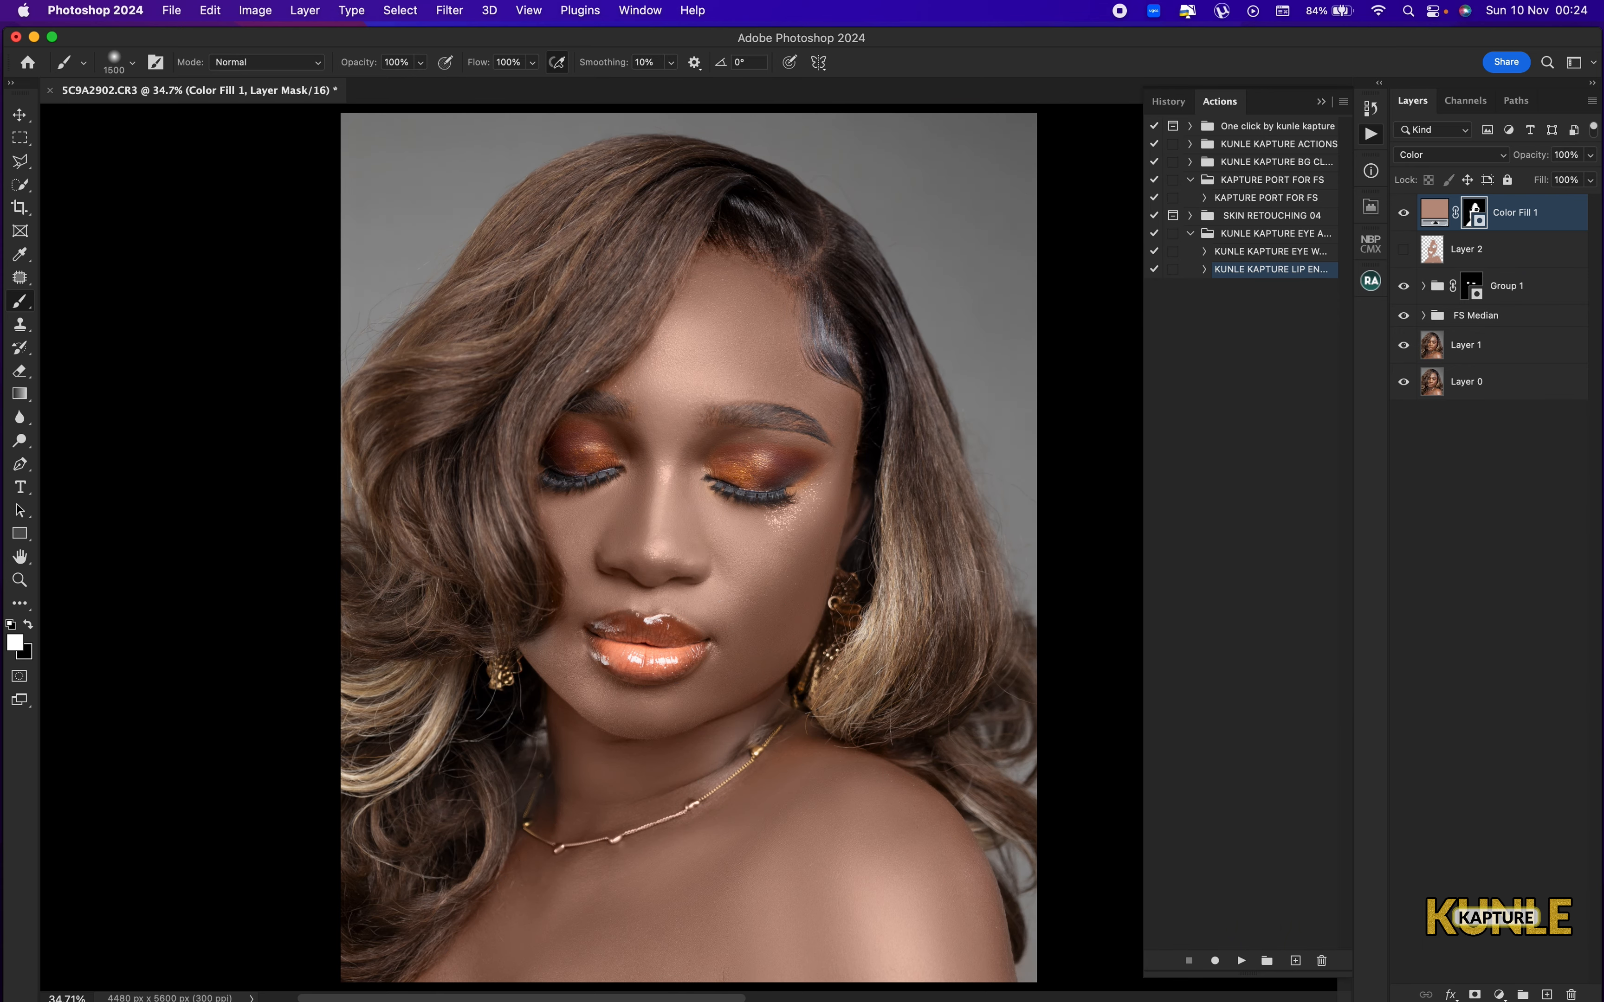
{"action": "key", "text": "super+minus"}
{"action": "key", "text": "super+0"}
{"action": "double_click", "coordinate": [1433, 213]}
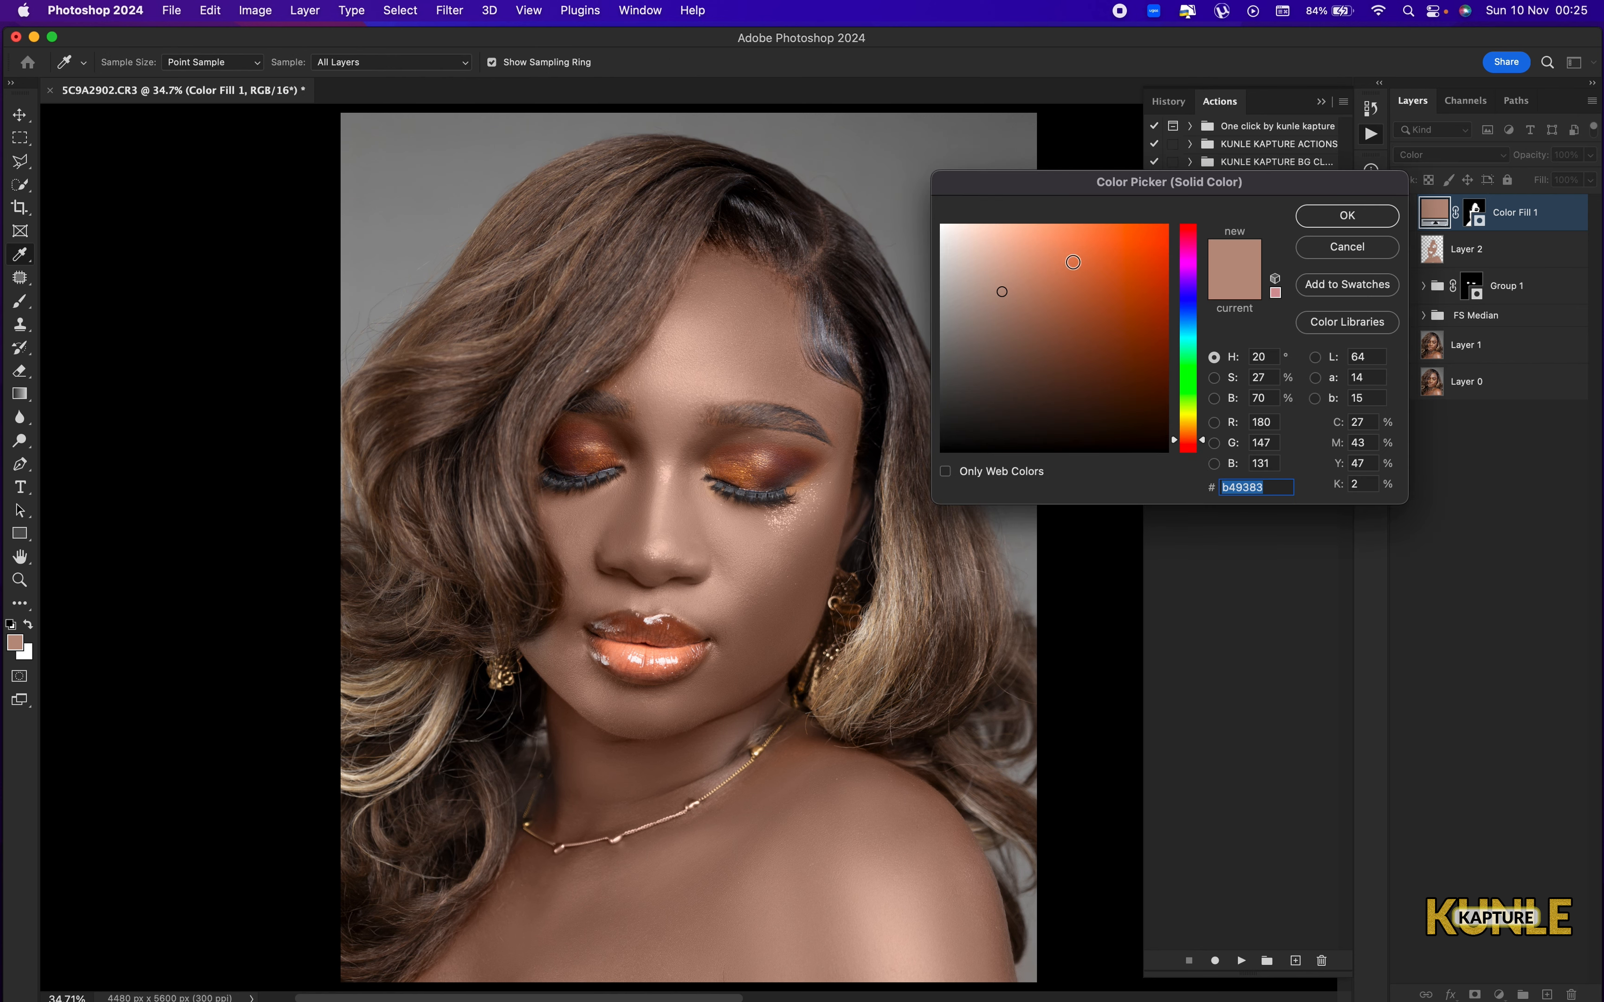
{"action": "mouse_move", "coordinate": [700, 357]}
{"action": "left_mouse_down"}
{"action": "mouse_move", "coordinate": [698, 372]}
{"action": "mouse_move", "coordinate": [730, 338]}
{"action": "mouse_move", "coordinate": [711, 325]}
{"action": "mouse_move", "coordinate": [747, 327]}
{"action": "mouse_move", "coordinate": [705, 395]}
{"action": "left_mouse_up"}
{"action": "left_click", "coordinate": [746, 540]}
{"action": "left_click", "coordinate": [781, 548]}
{"action": "left_click", "coordinate": [742, 652]}
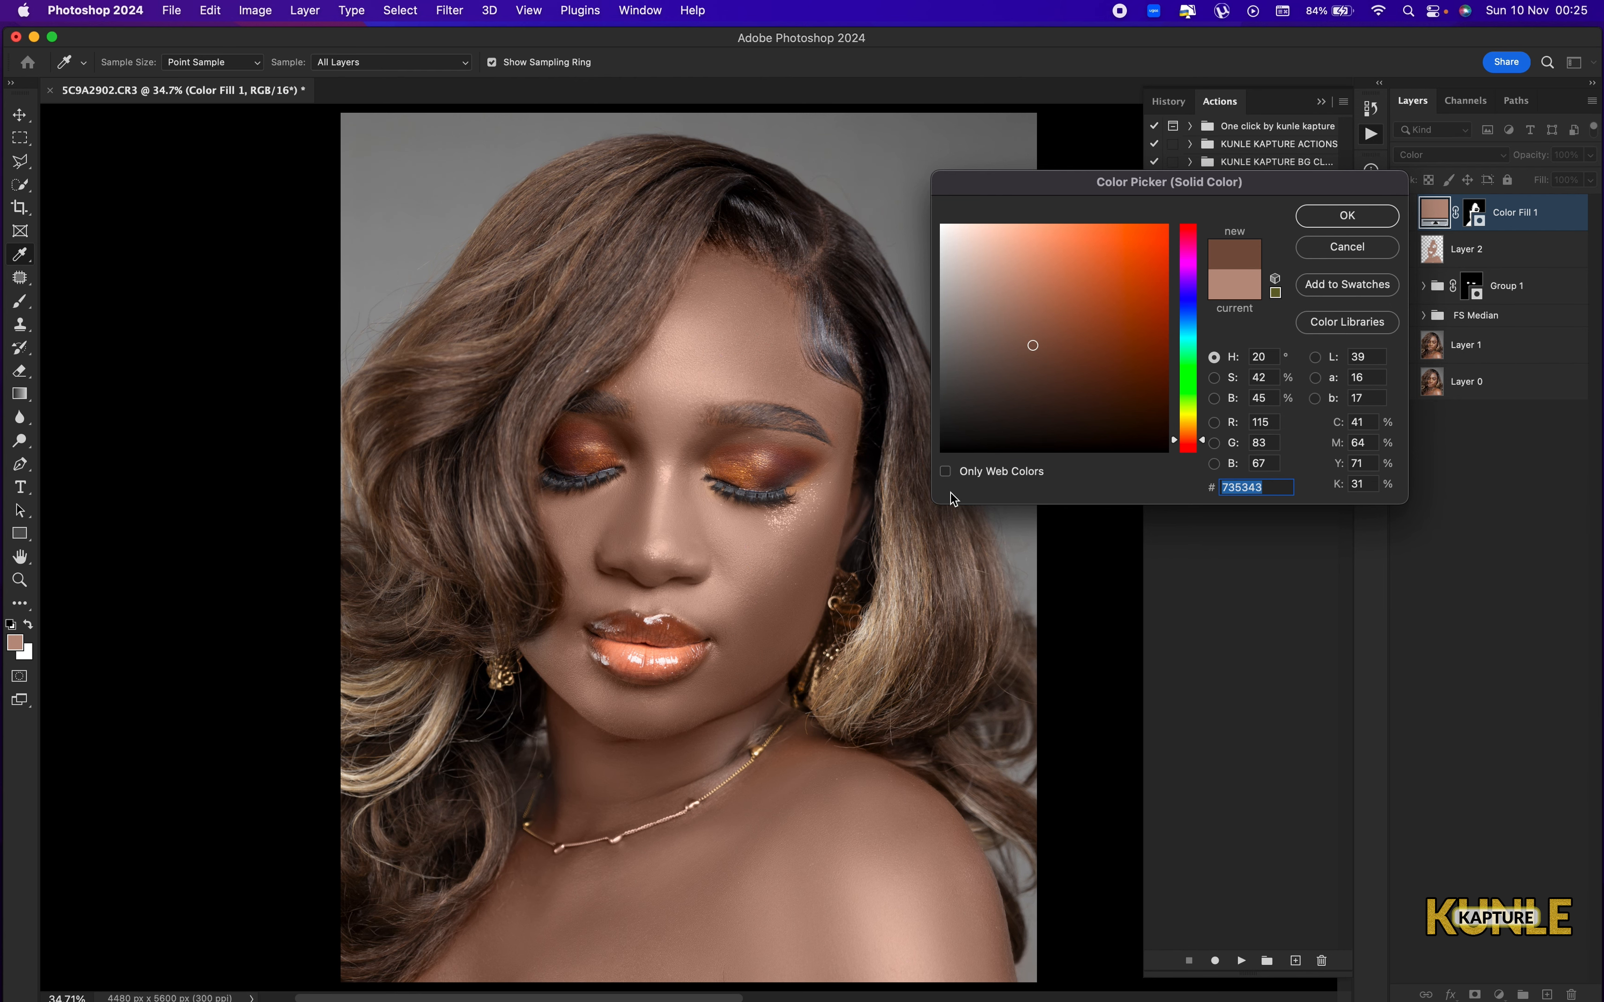
{"action": "left_click", "coordinate": [1347, 251]}
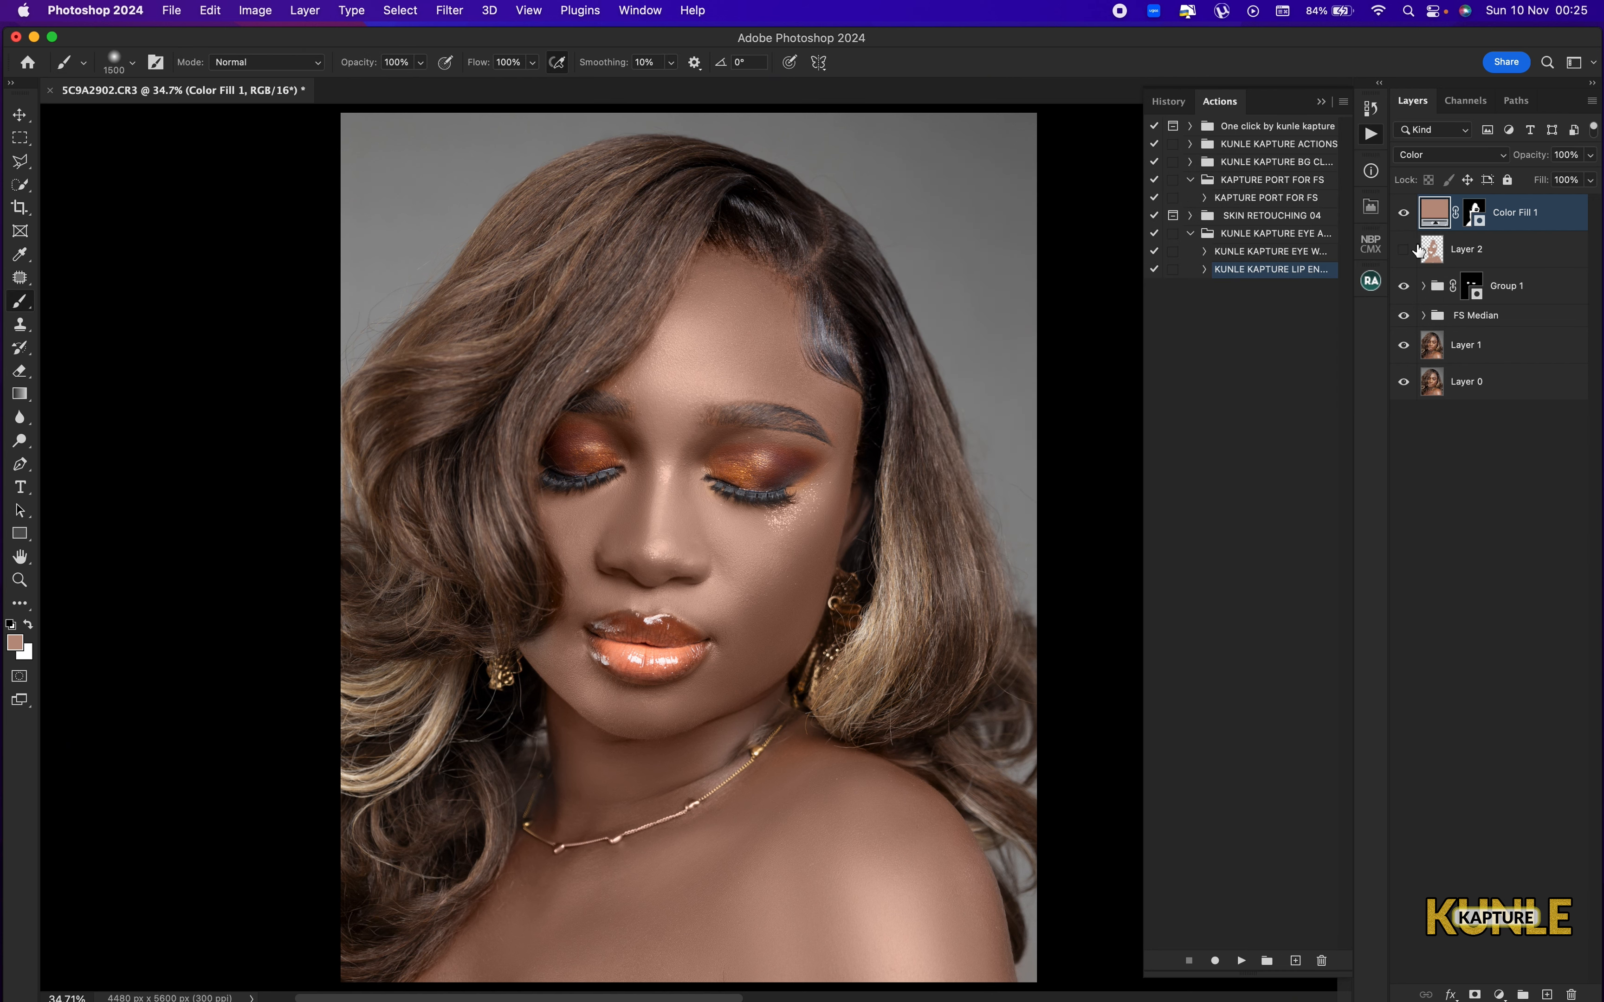
Recolour the Color Fill 1 layer with 825841, sampled from the natural skin of the cheek while the layer is hidden.
{"action": "left_click", "coordinate": [1405, 219]}
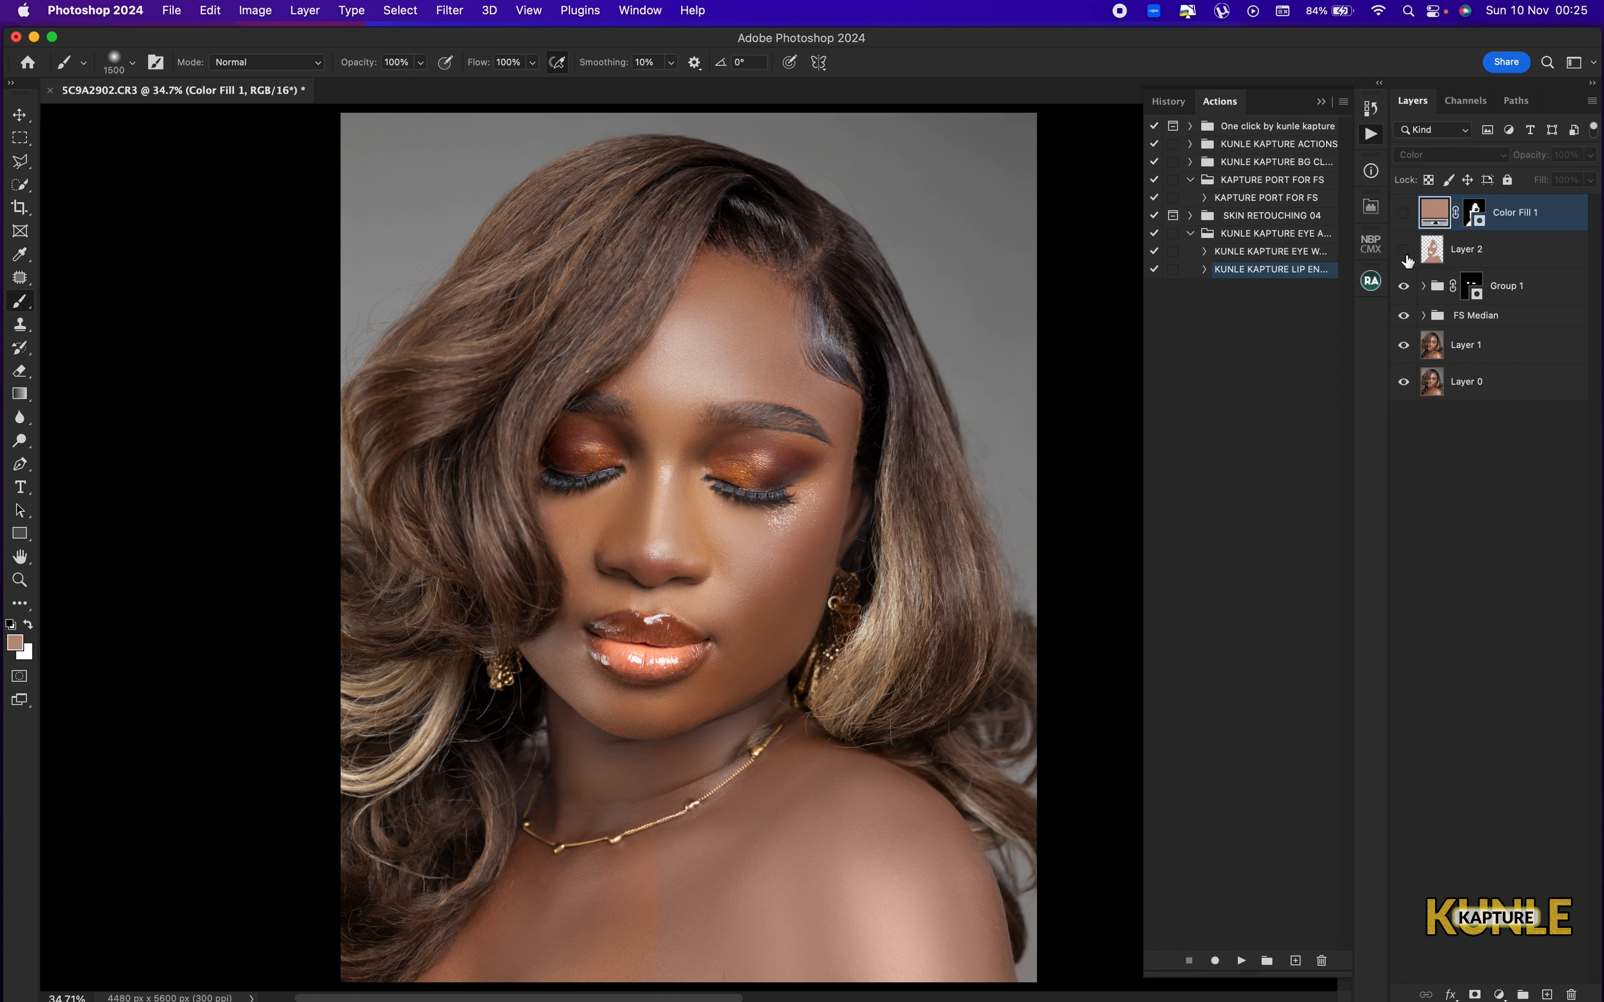
{"action": "double_click", "coordinate": [1435, 213]}
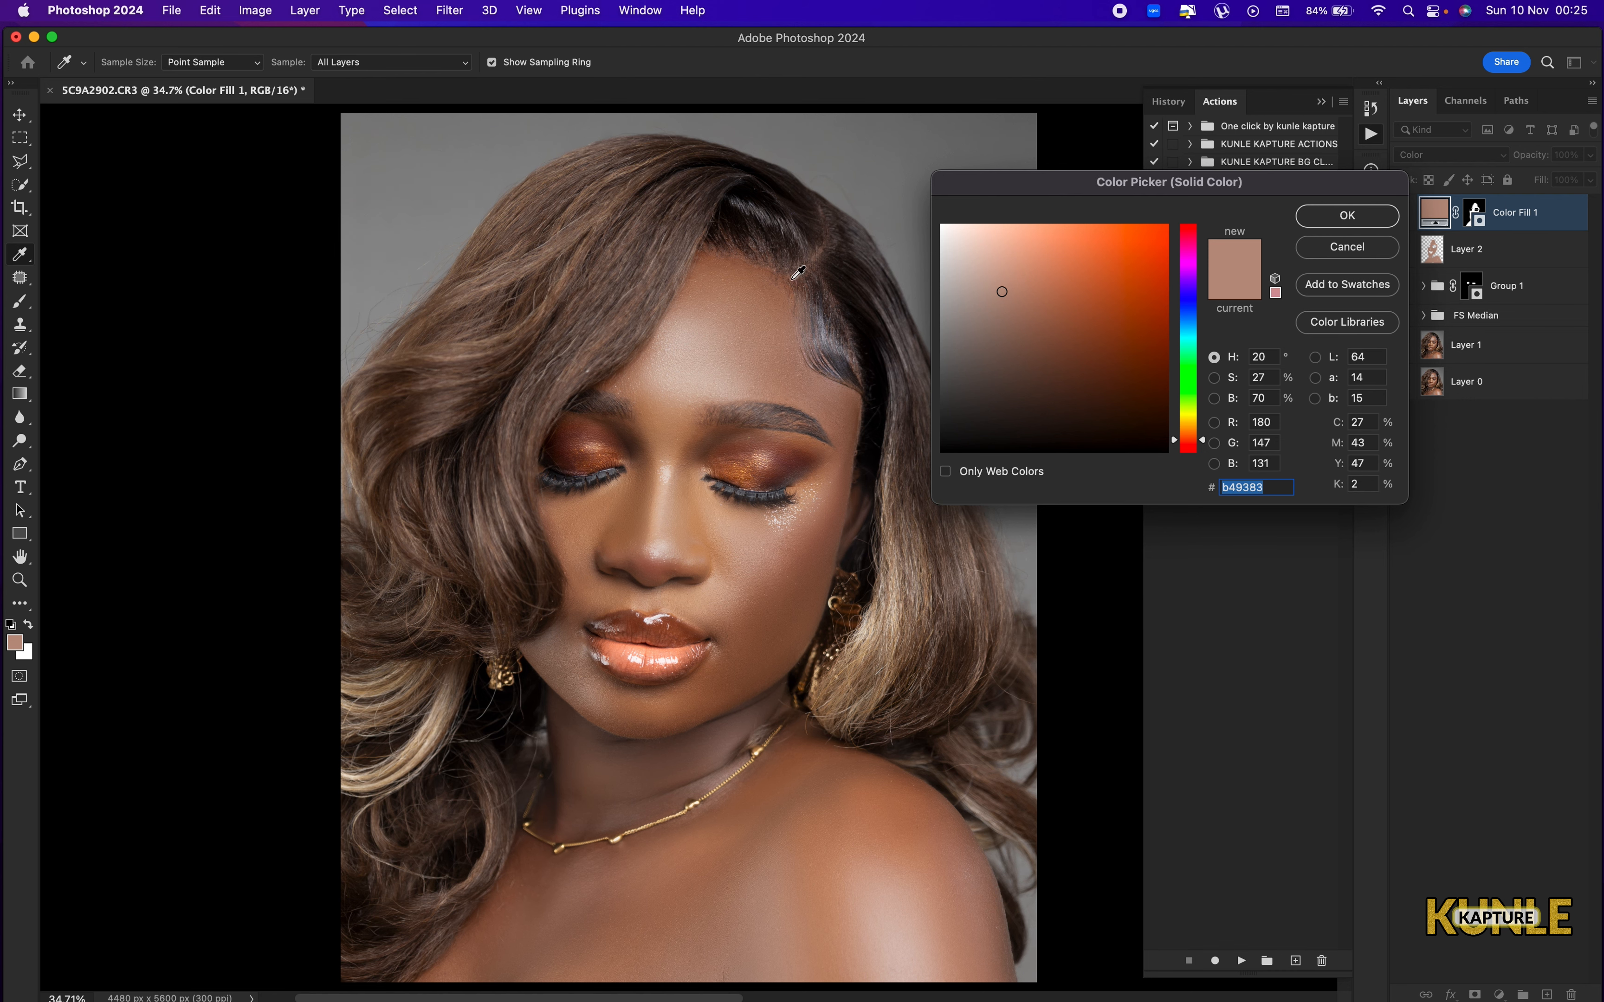
{"action": "mouse_move", "coordinate": [749, 321]}
{"action": "left_mouse_down"}
{"action": "mouse_move", "coordinate": [740, 359]}
{"action": "mouse_move", "coordinate": [730, 321]}
{"action": "left_mouse_up"}
{"action": "left_click_drag", "start_coordinate": [766, 563], "coordinate": [773, 616]}
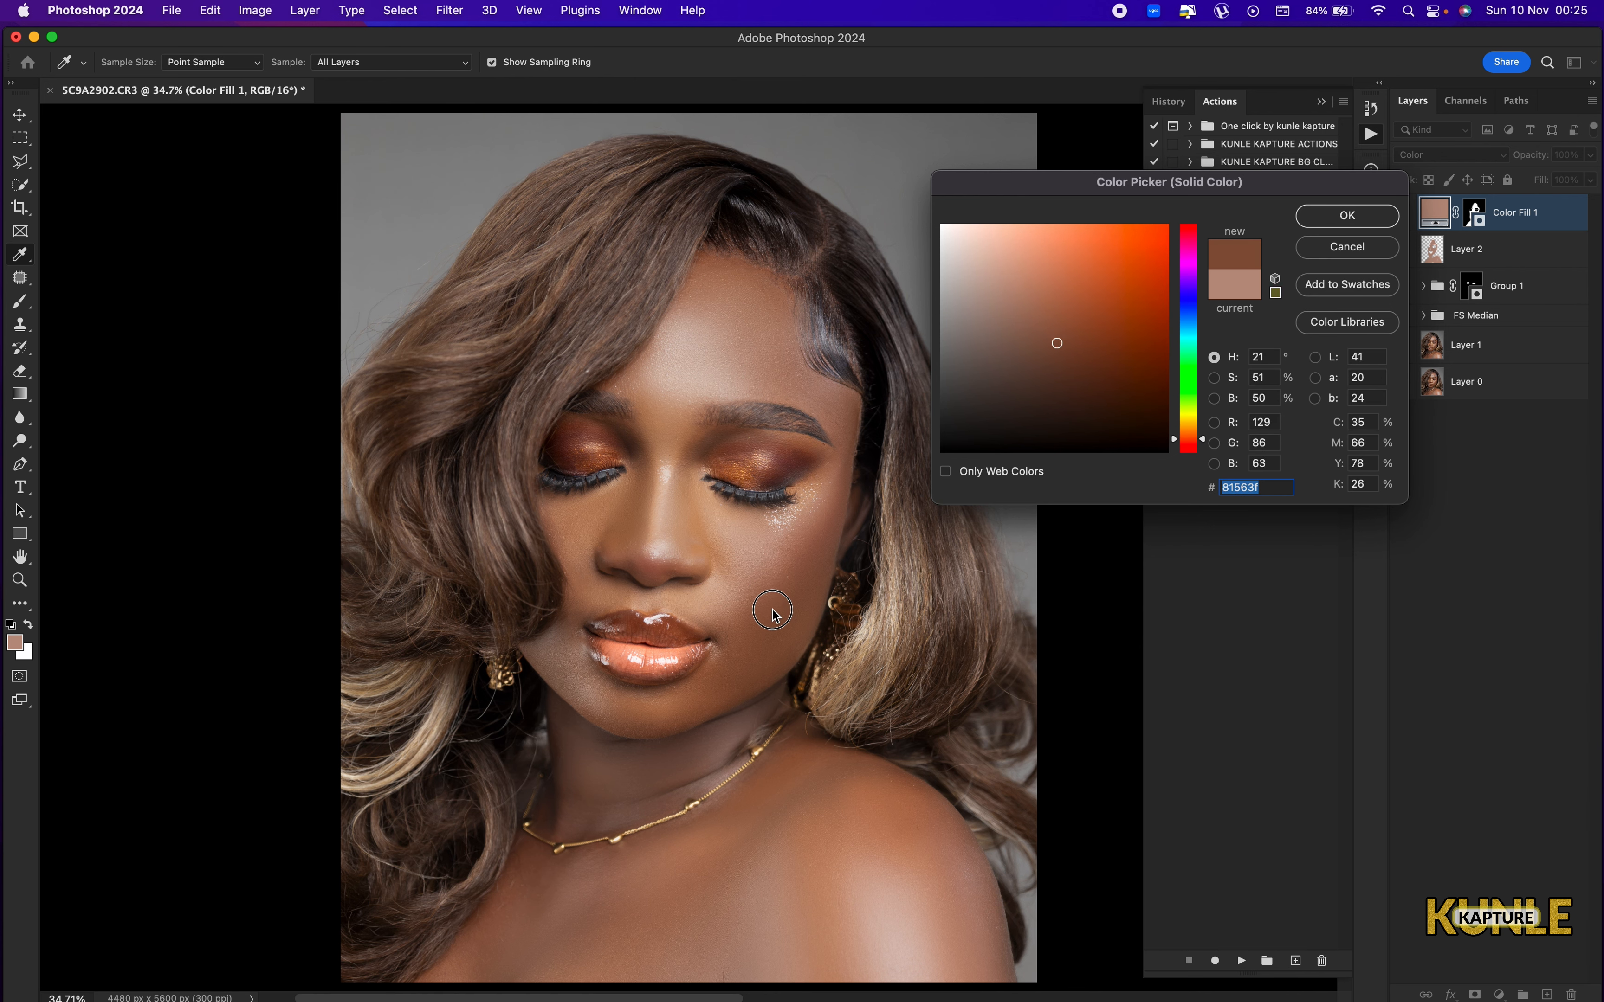
{"action": "left_click", "coordinate": [1337, 215]}
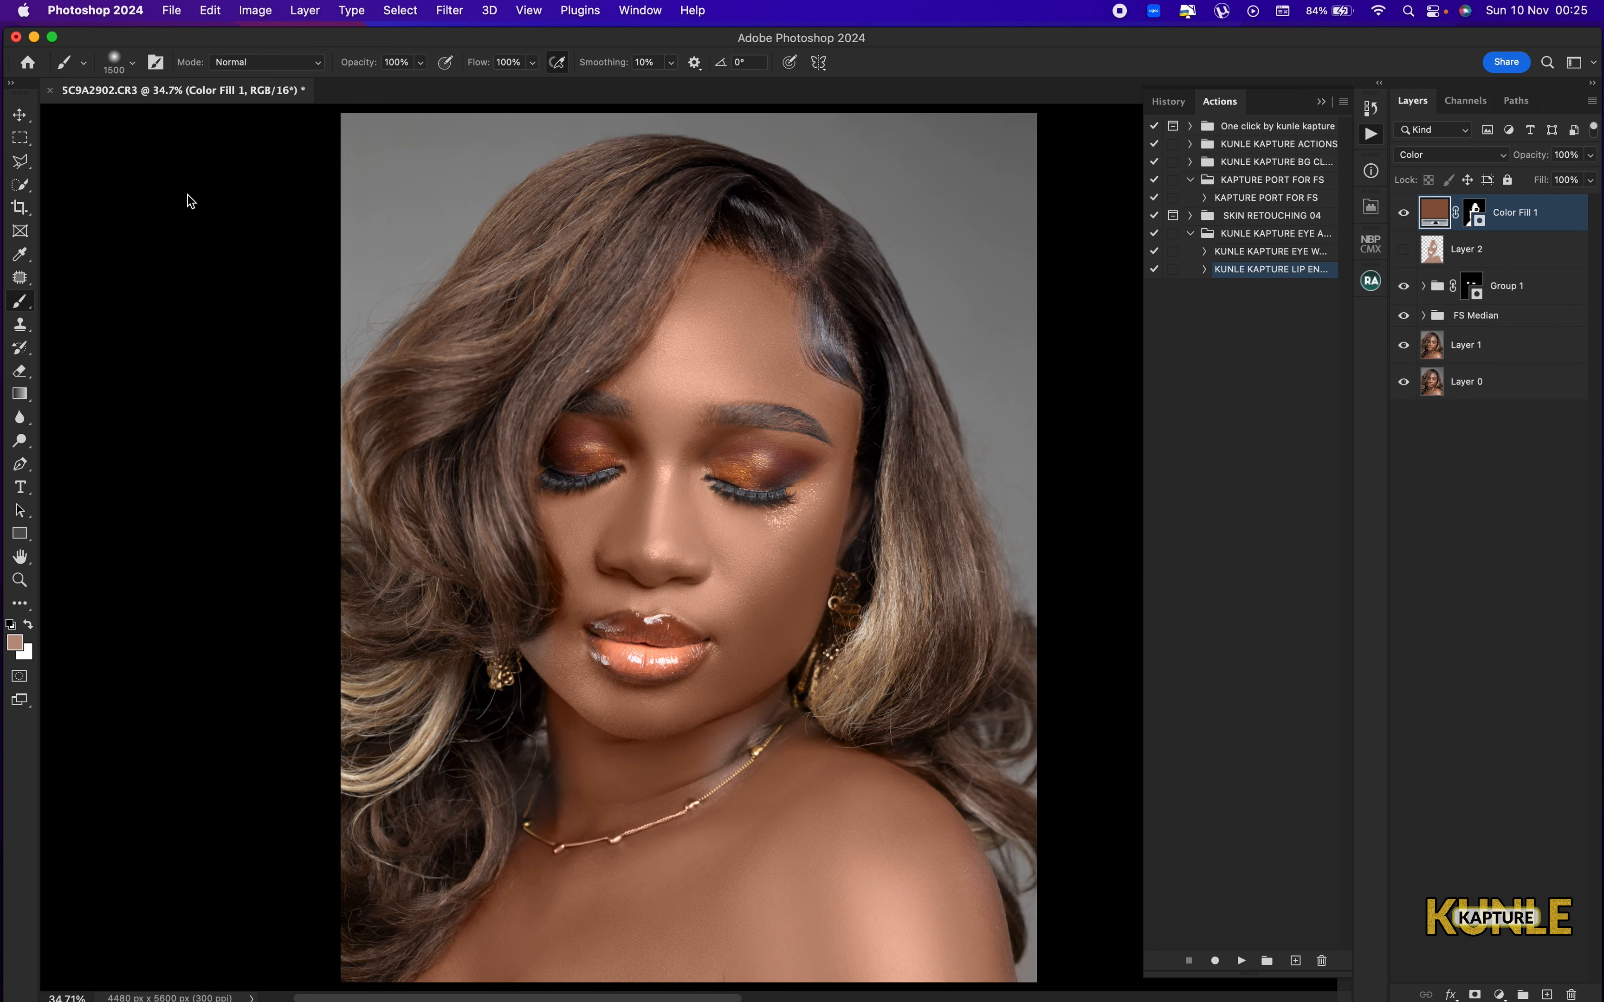
{"action": "key", "text": "super+minus"}
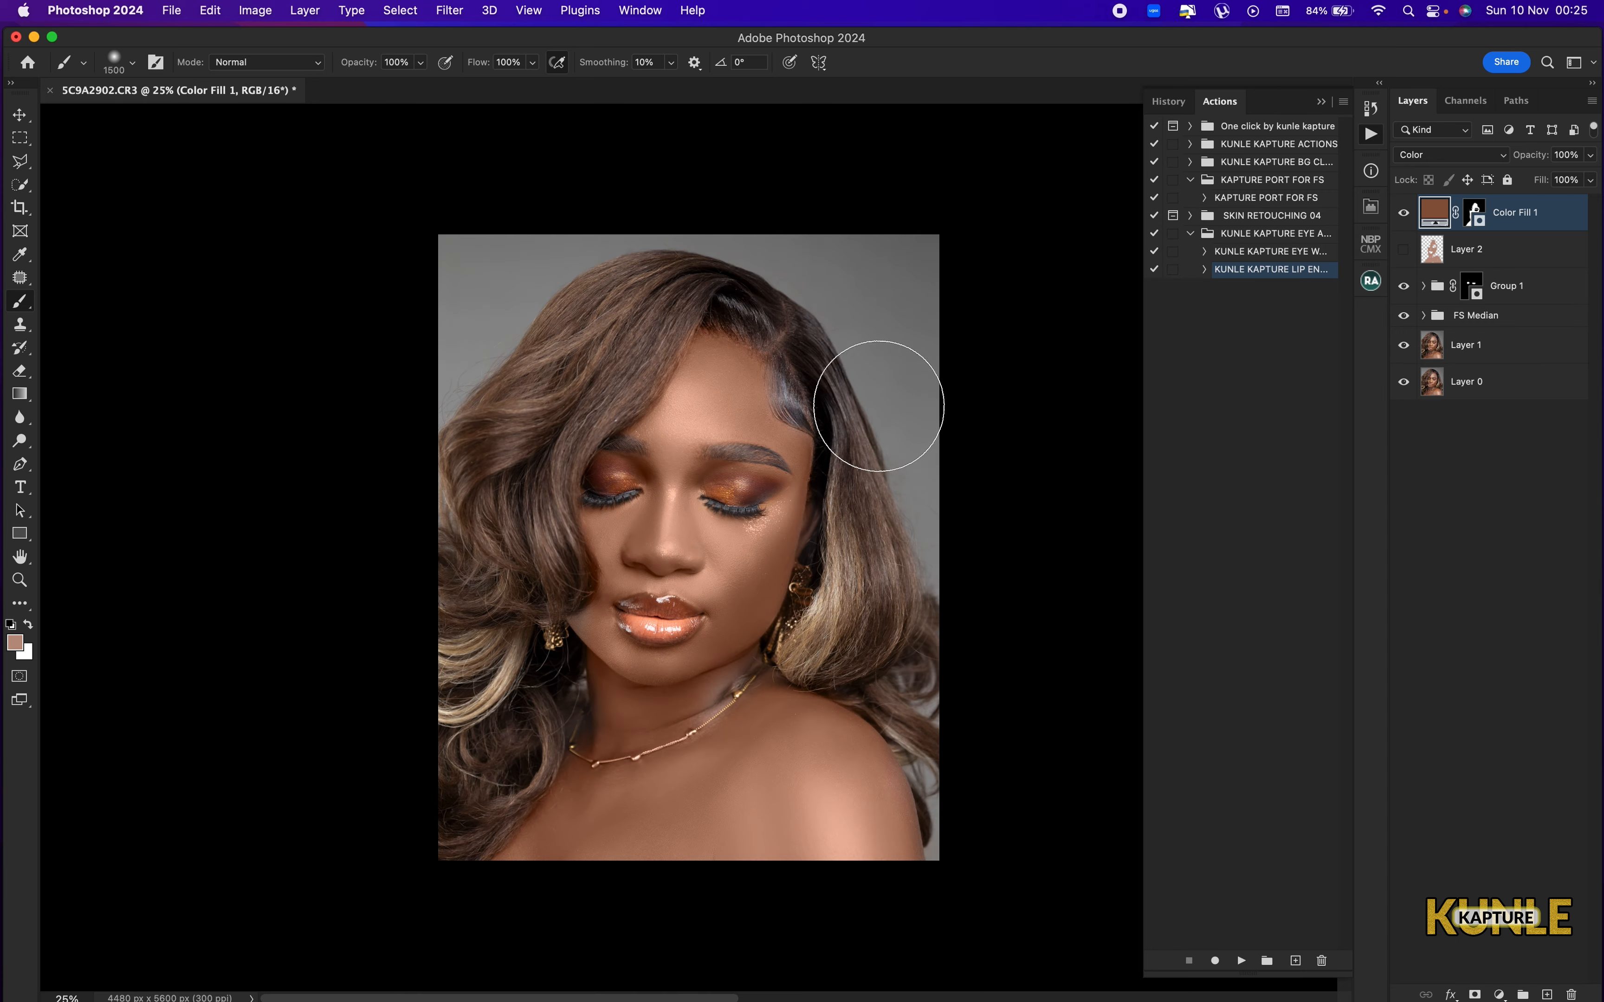
{"action": "key", "text": "super+plus"}
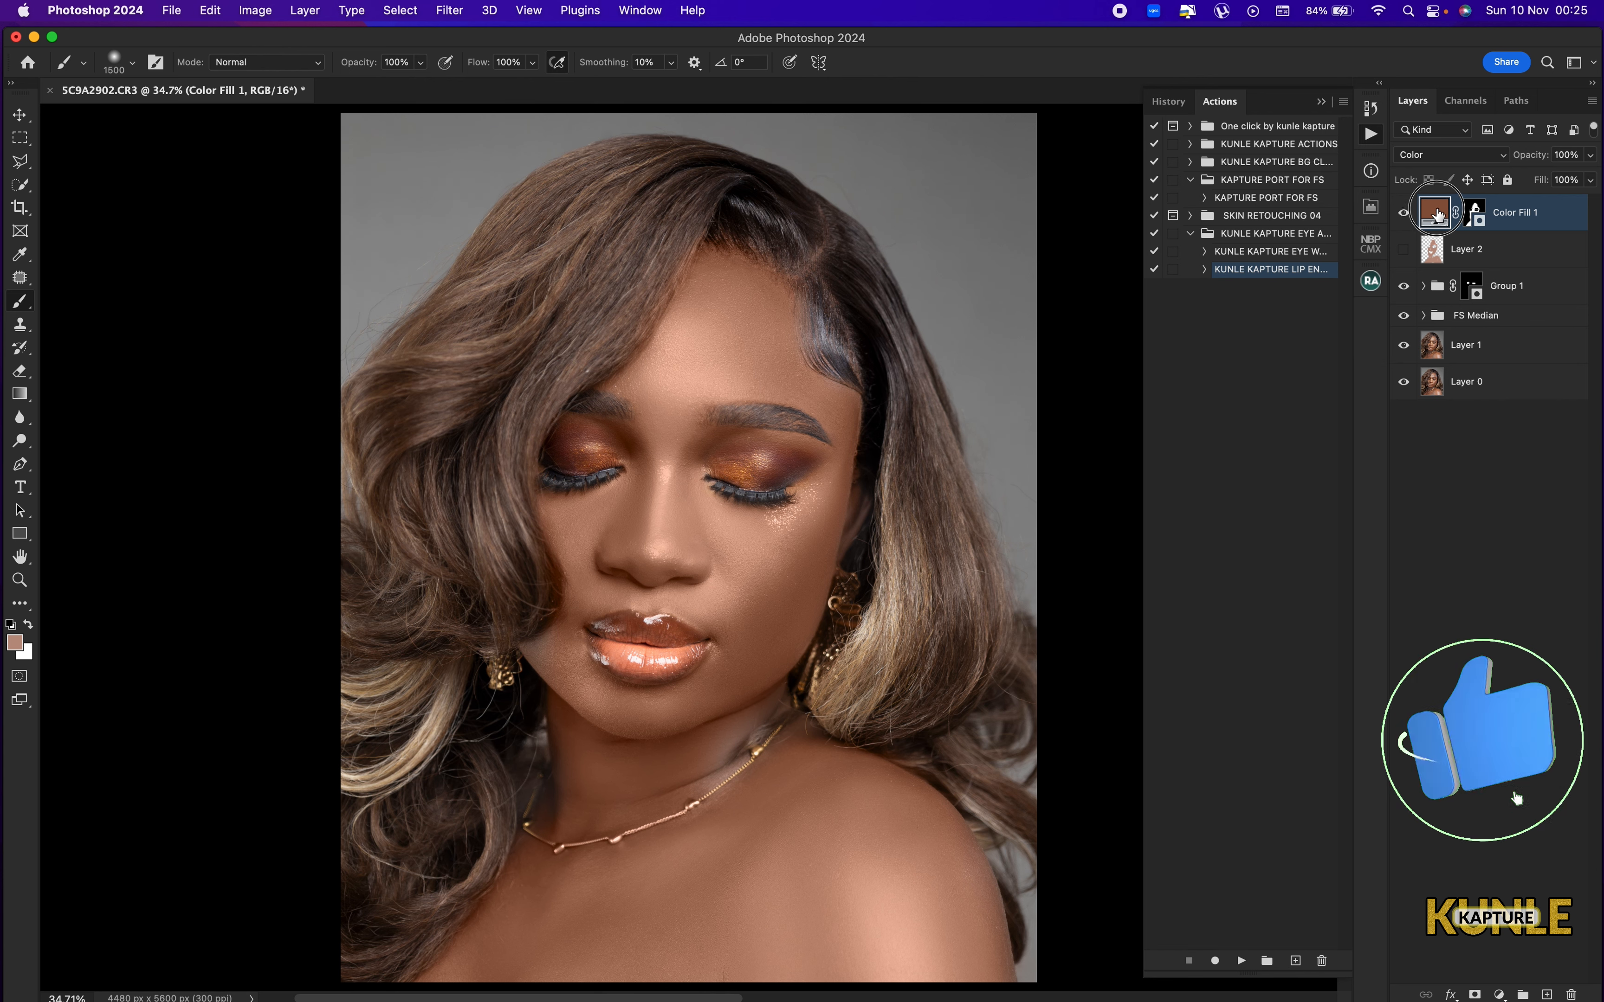
Try recolouring Color Fill 1 with the sampled skin tone 966753, compare the result, and undo the change.
{"action": "double_click", "coordinate": [1433, 219]}
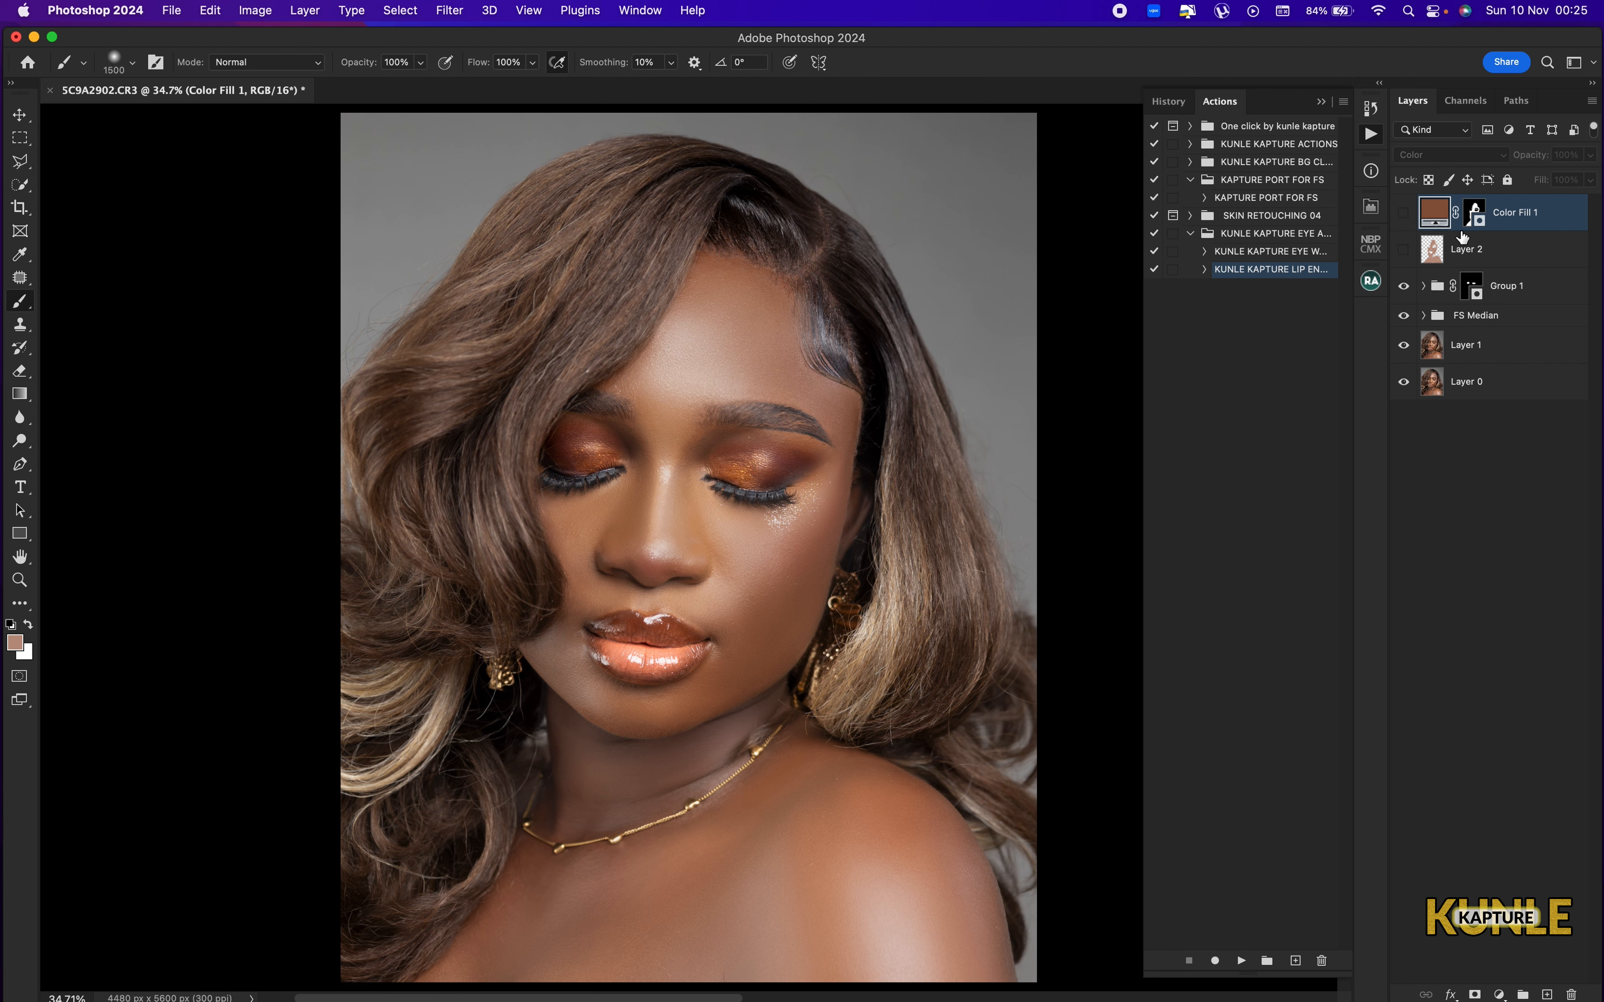
{"action": "double_click", "coordinate": [1435, 218]}
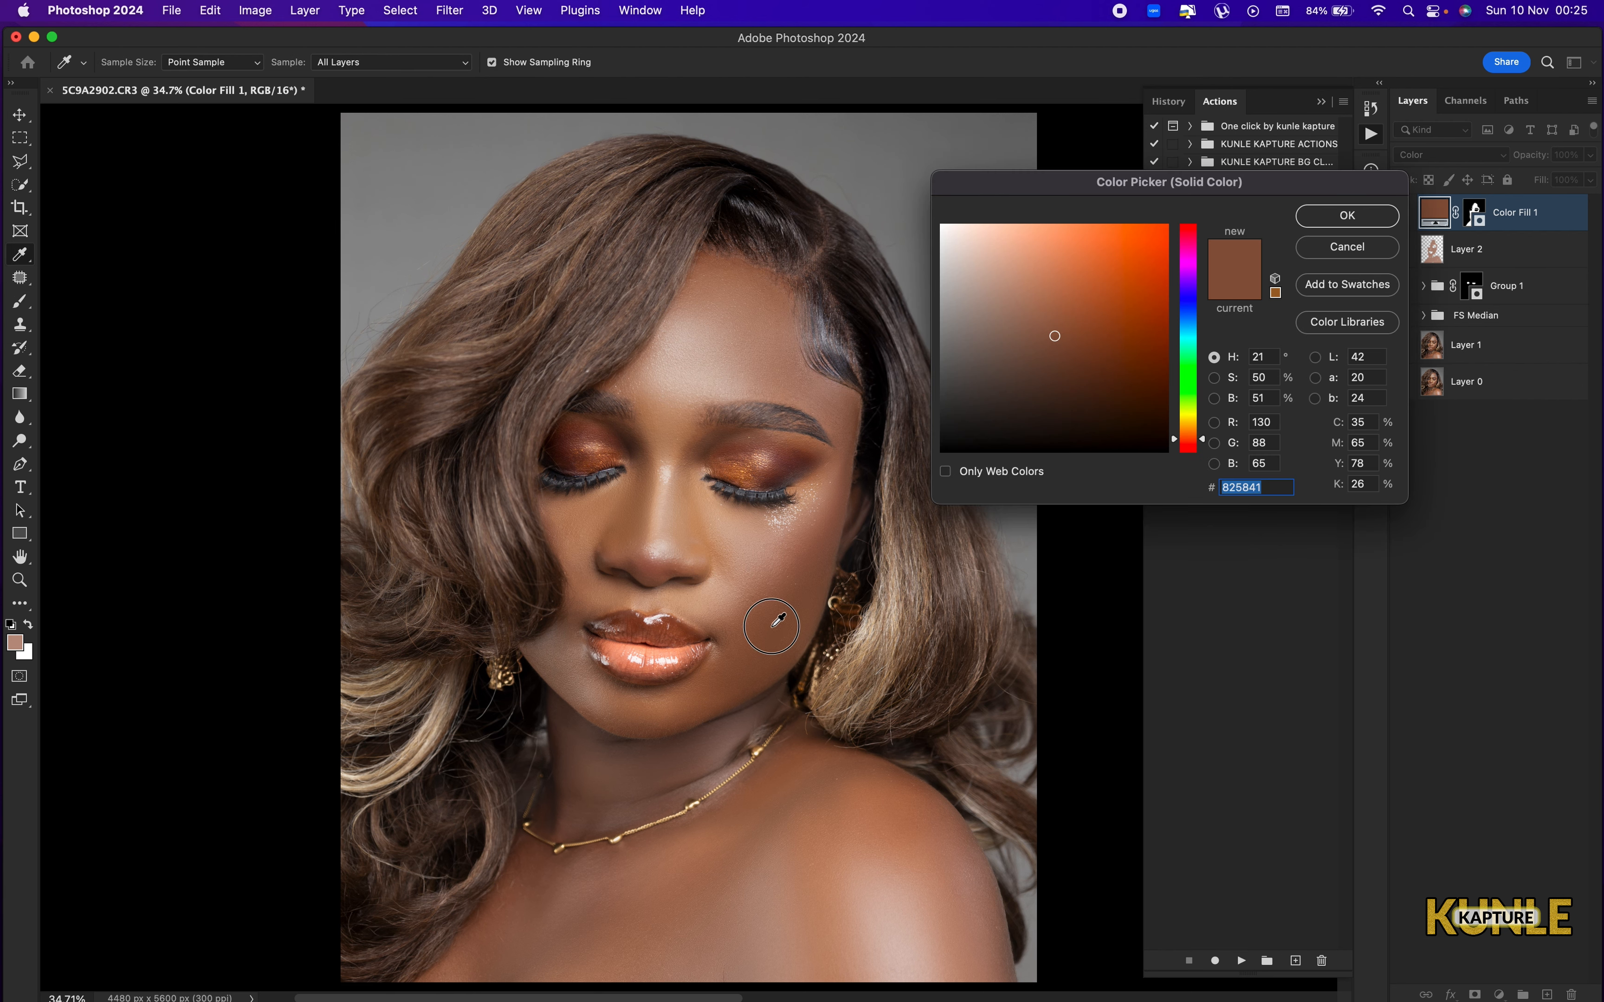
{"action": "left_click_drag", "start_coordinate": [828, 810], "coordinate": [823, 534]}
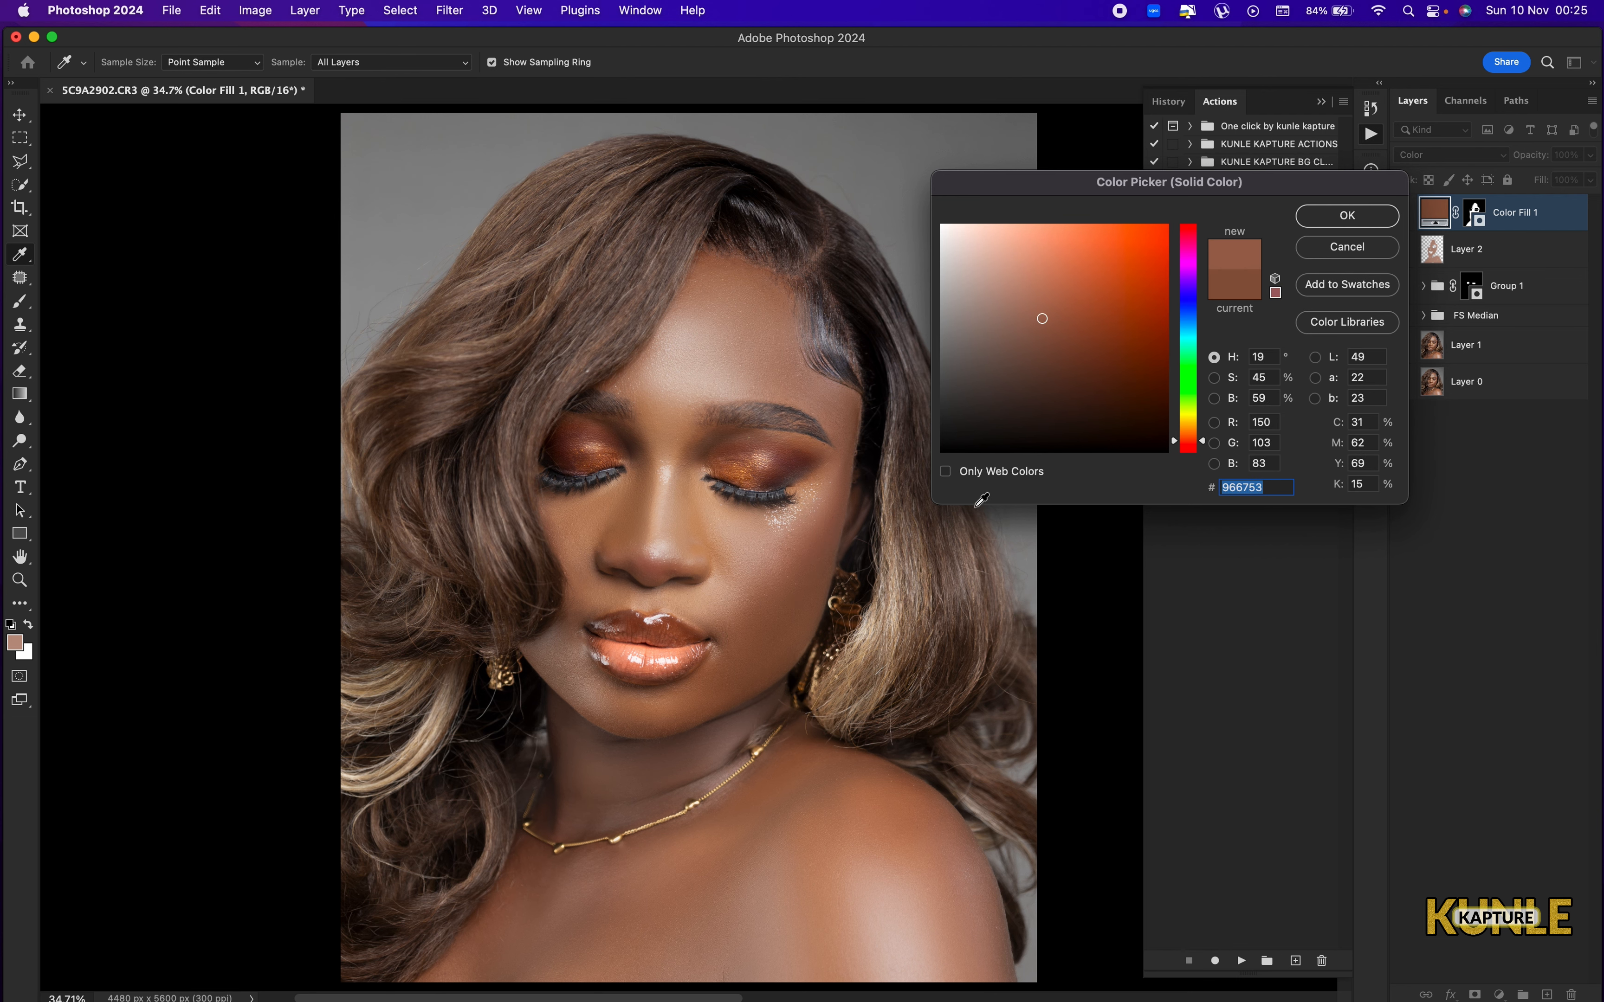
{"action": "left_click", "coordinate": [1365, 225]}
{"action": "key", "text": "super+minus"}
{"action": "key", "text": "super+minus"}
{"action": "key", "text": "super+minus"}
{"action": "key", "text": "super+minus"}
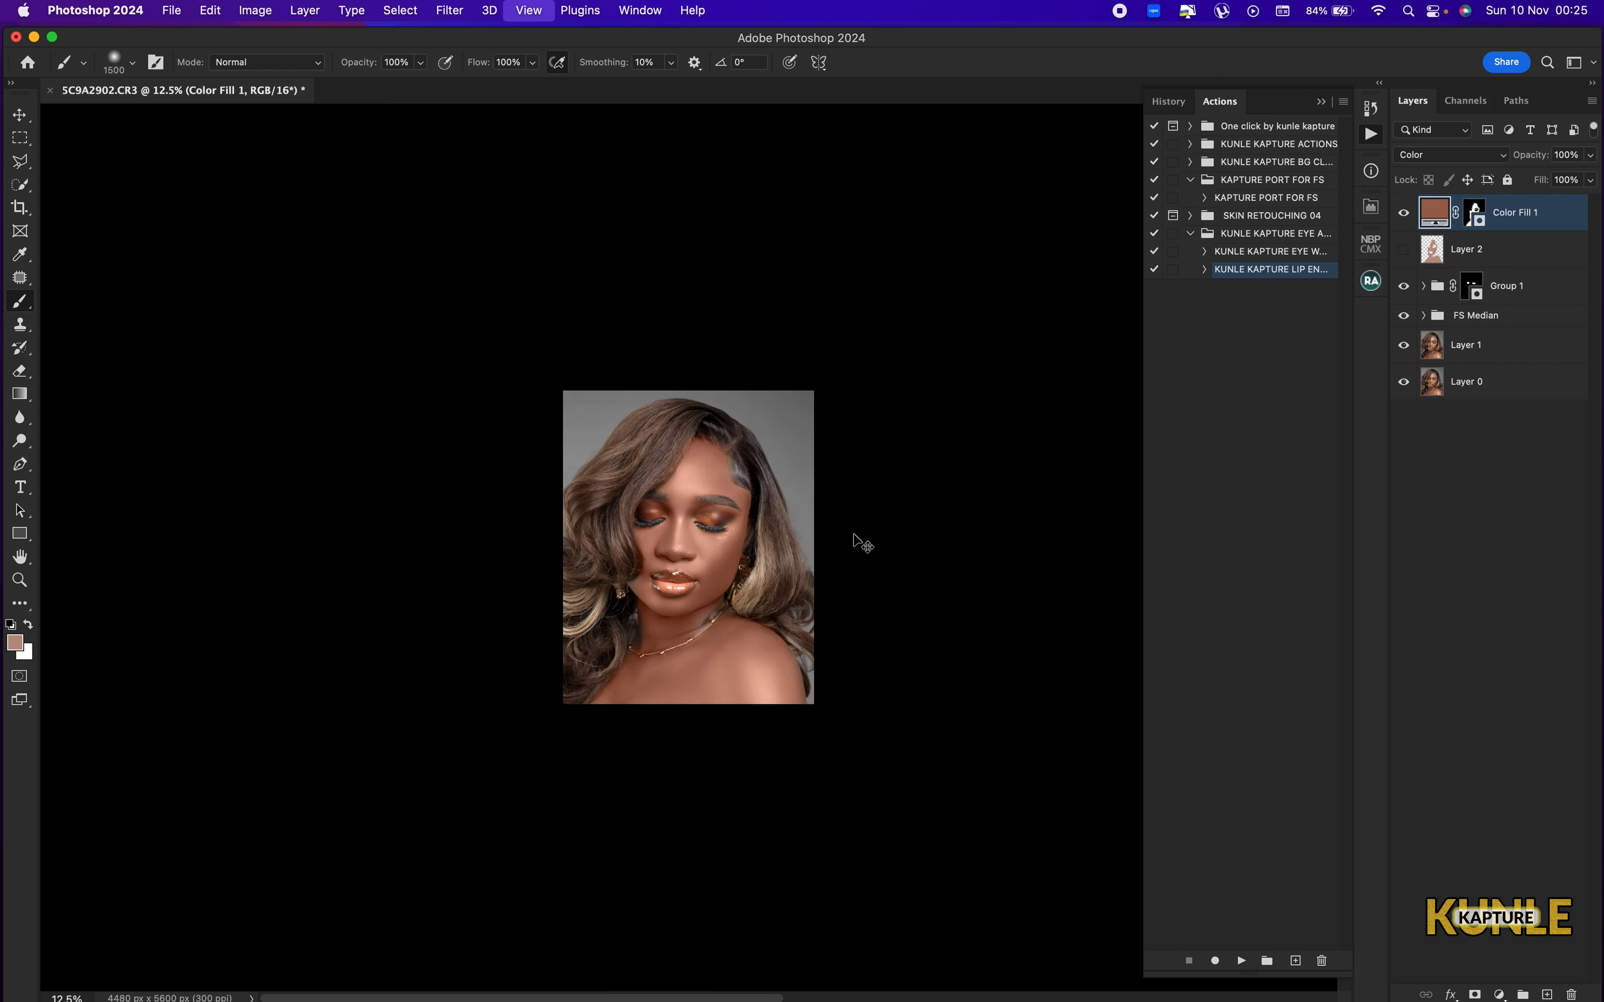
{"action": "key", "text": "super+0"}
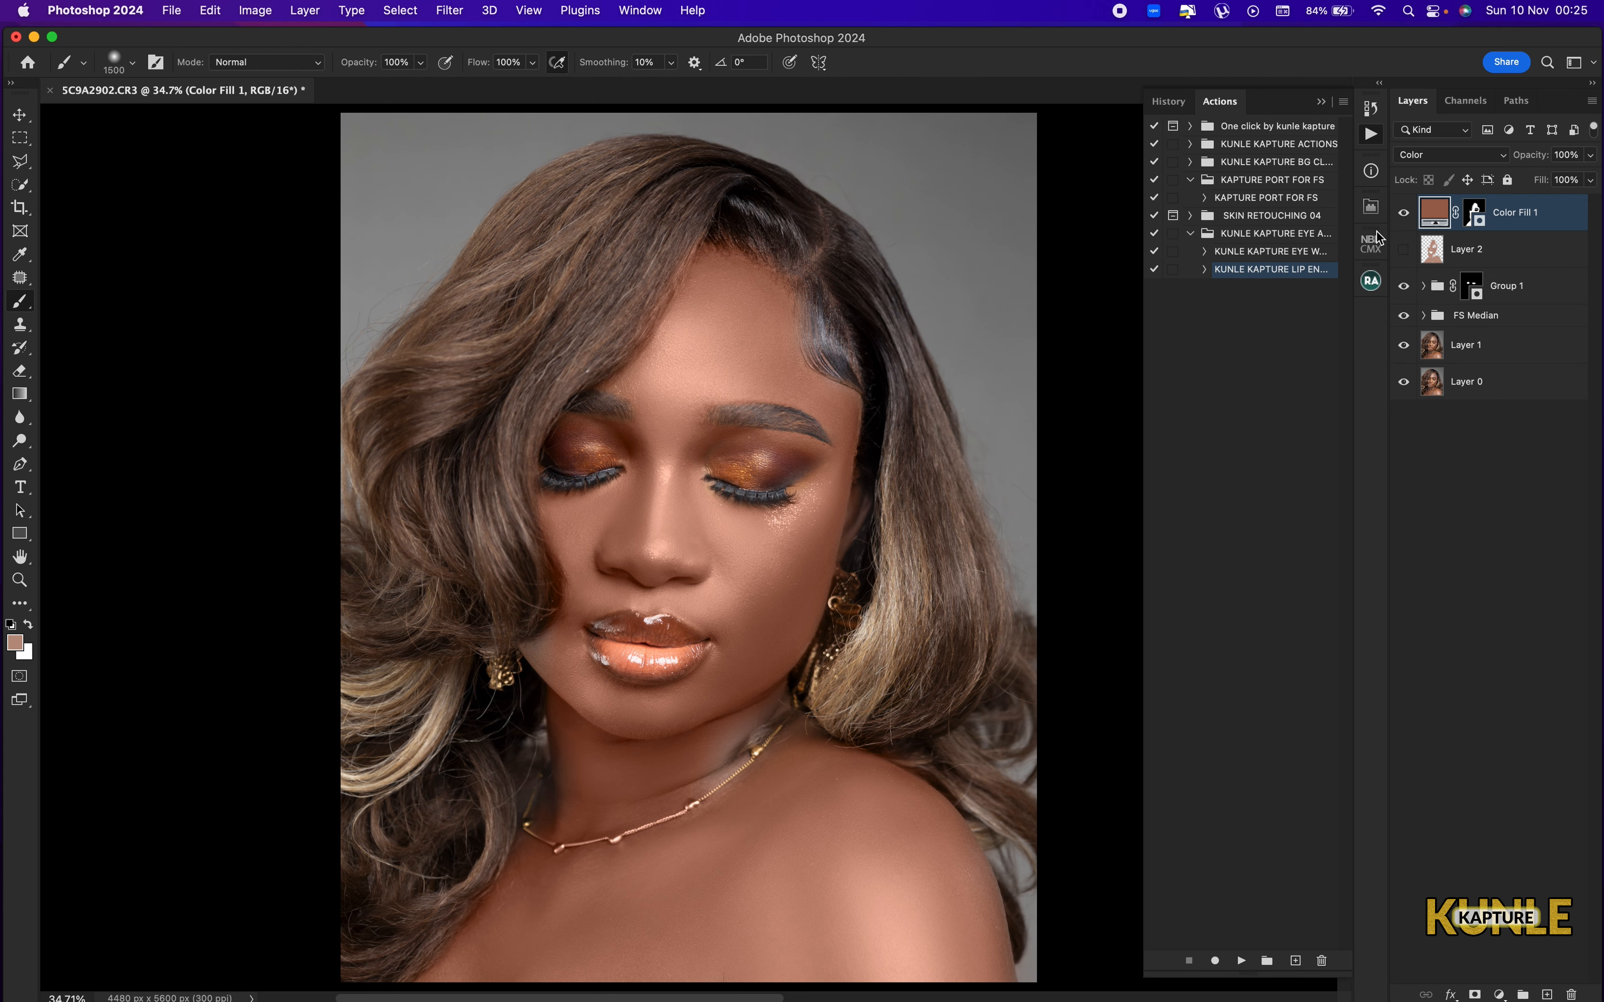
{"action": "key", "text": "super+comma"}
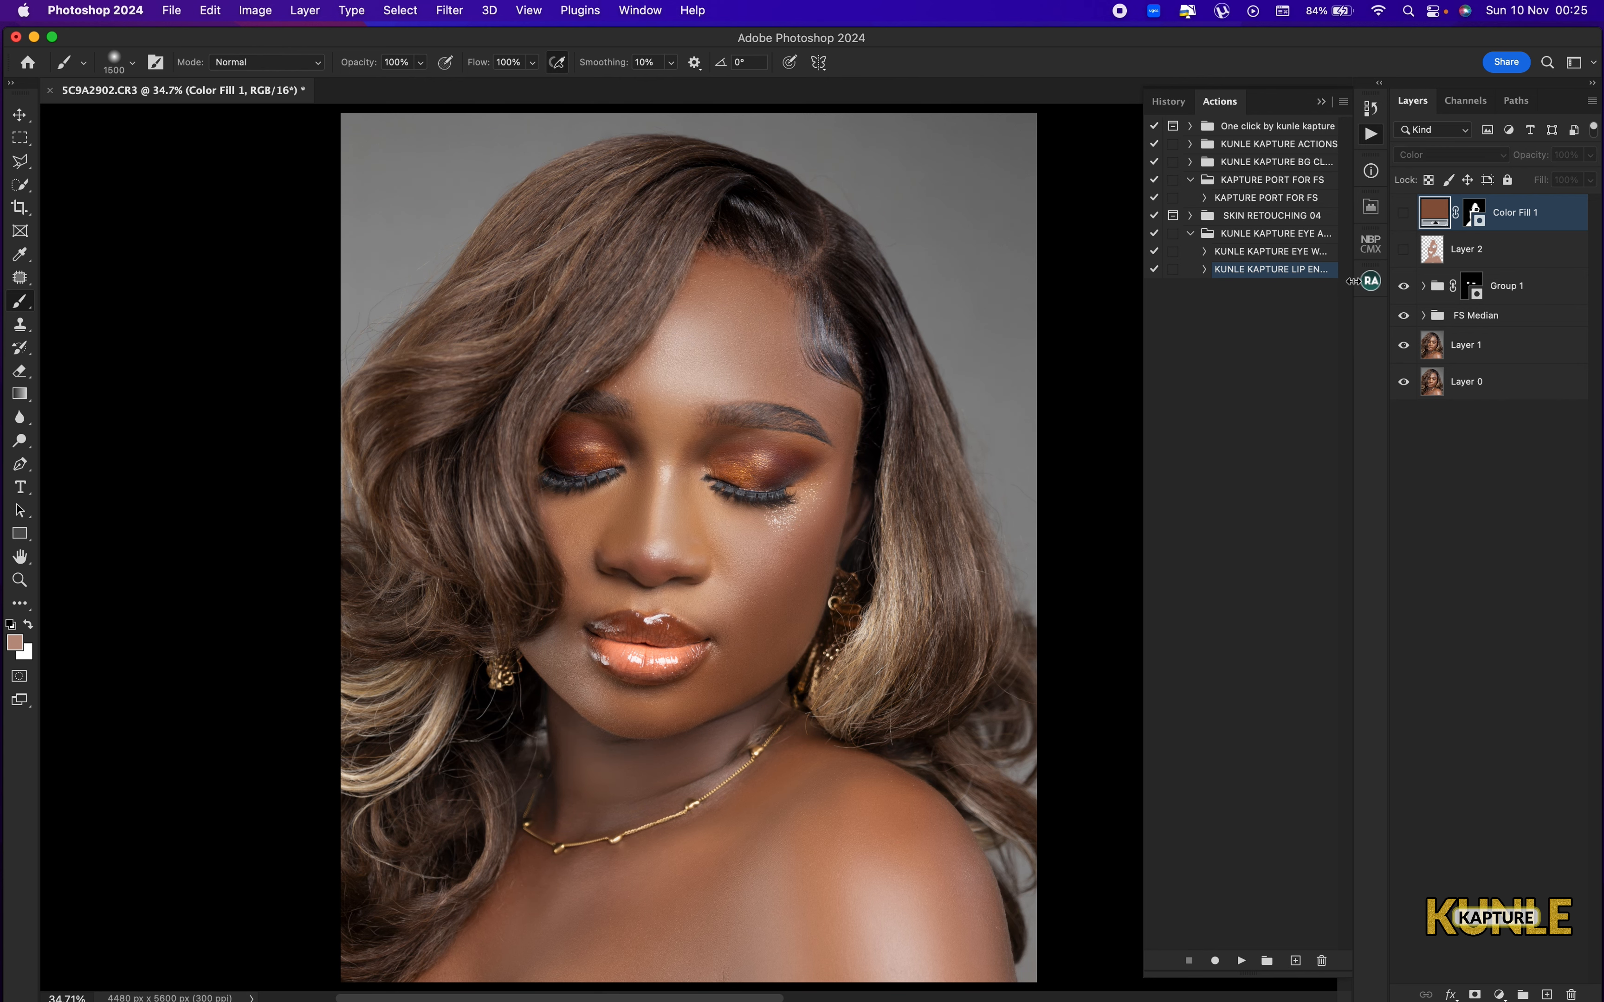
{"action": "key", "text": "super+comma"}
Reduce the brush size to 175 px for detail work on the jaw edge beside the hair.
{"action": "key", "text": "super+minus"}
{"action": "key", "text": "super+minus"}
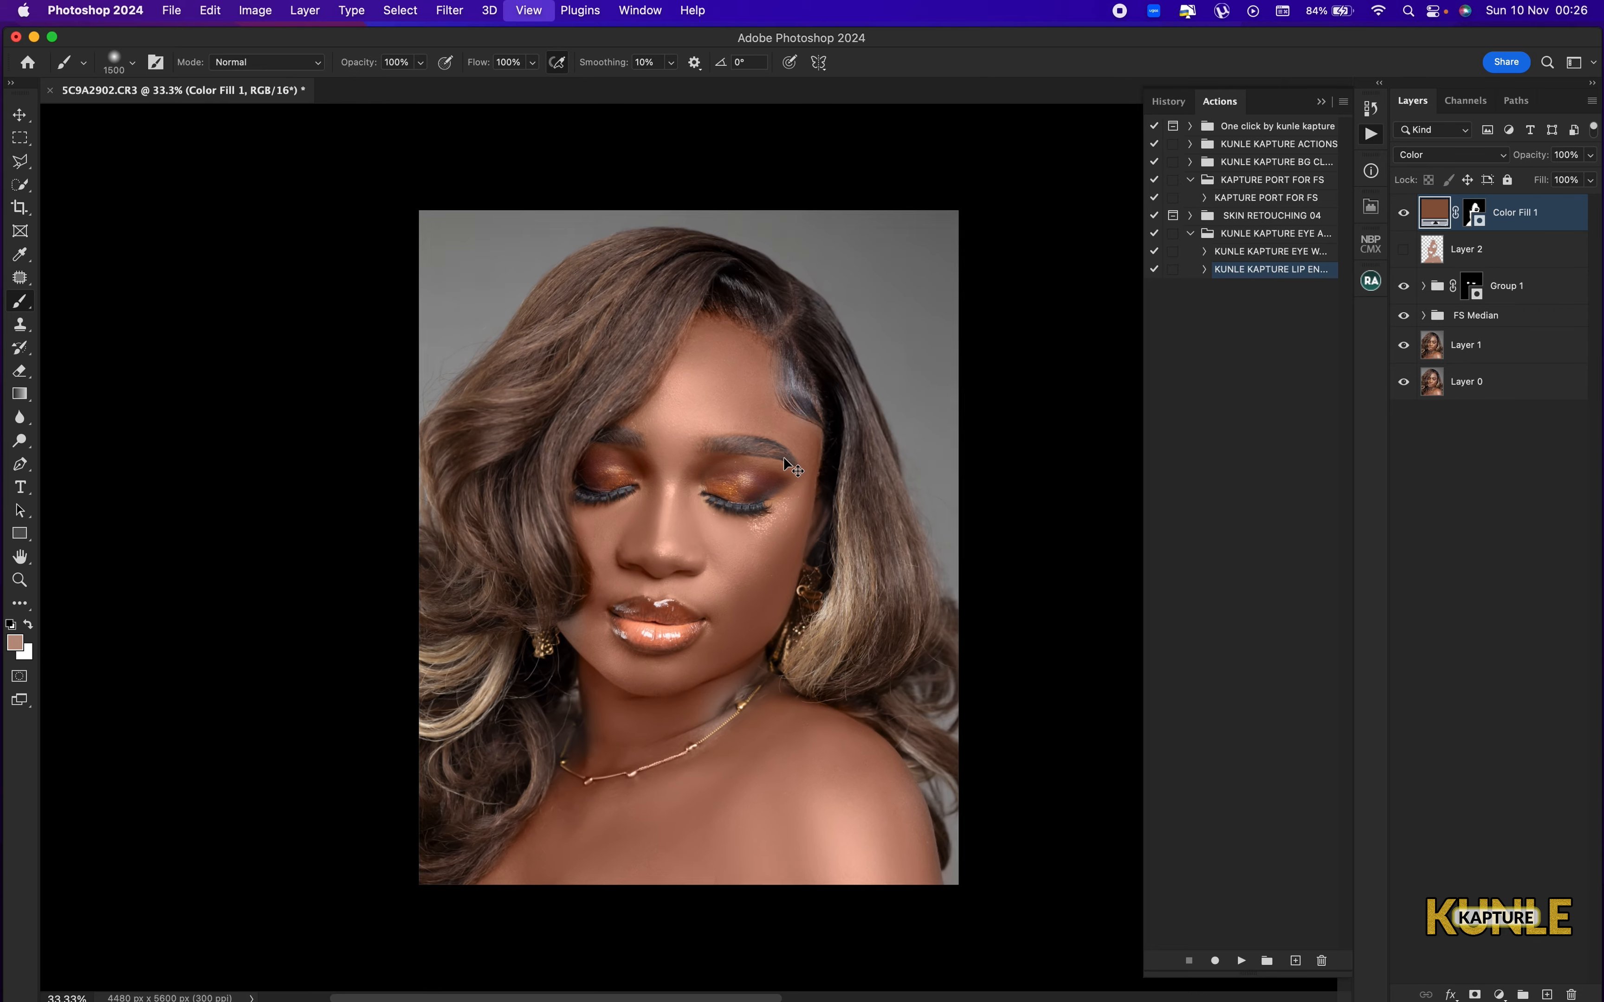
{"action": "key", "text": "super+plus"}
{"action": "key", "text": "super+plus"}
{"action": "left_click_drag", "start_coordinate": [511, 652], "coordinate": [752, 518]}
{"action": "key", "text": "super+plus"}
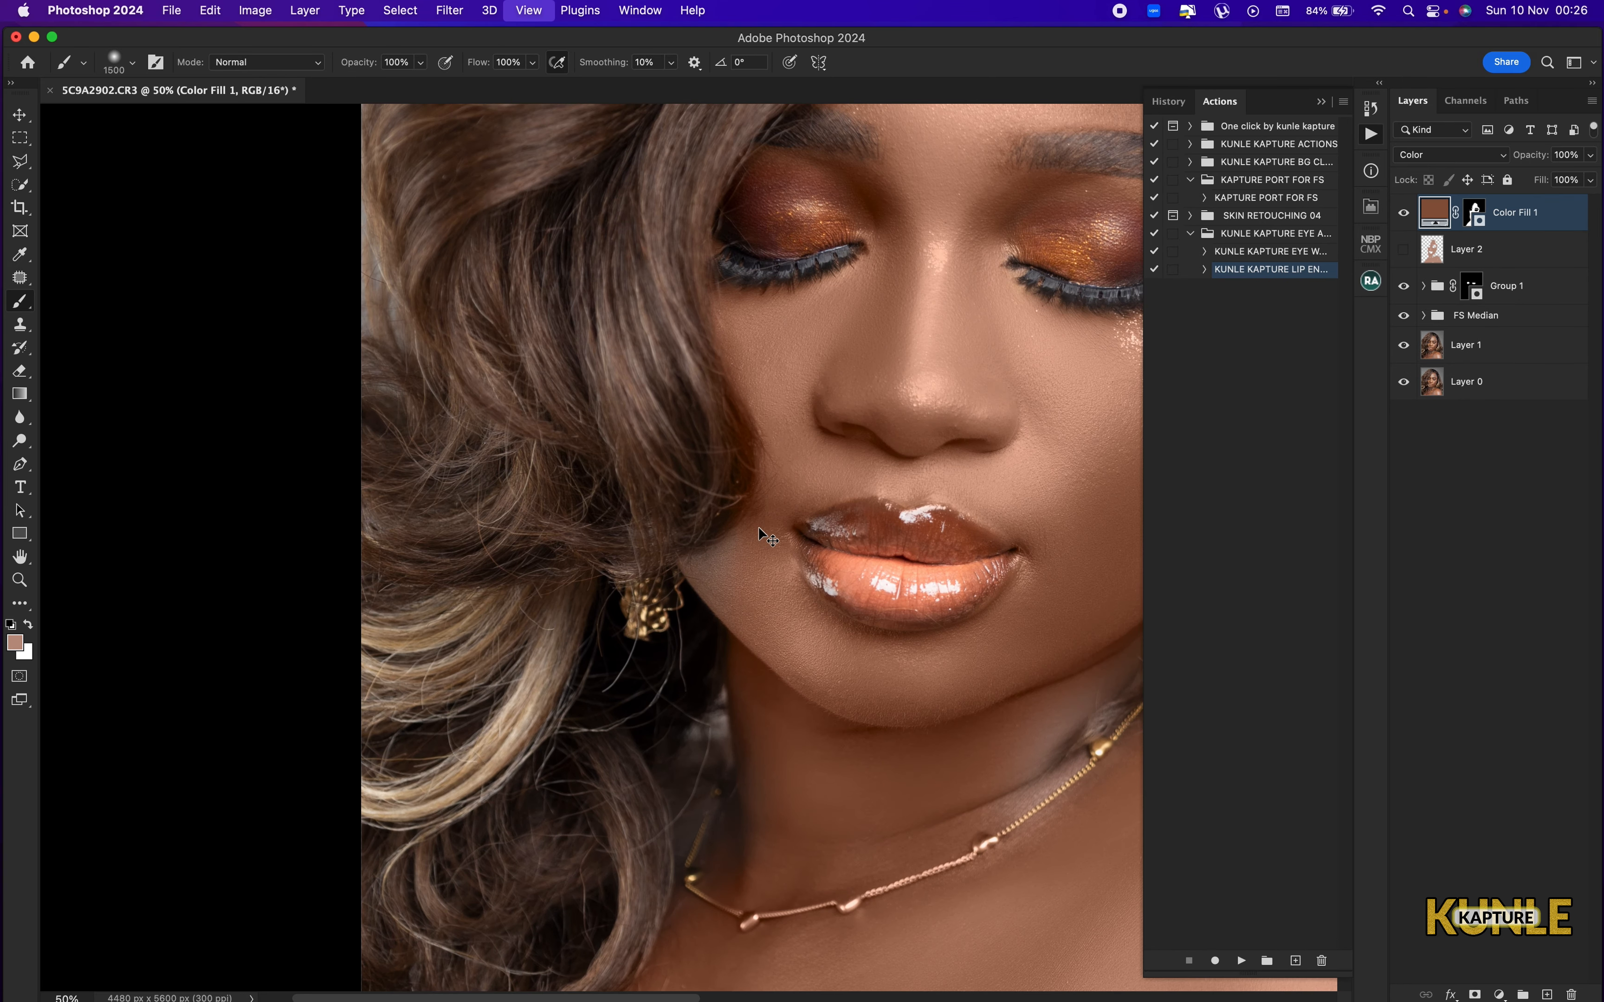
{"action": "key", "text": "["}
{"action": "key", "text": "["}
{"action": "key", "text": "["}
{"action": "key", "text": "["}
{"action": "key", "text": "["}
{"action": "key", "text": "["}
{"action": "key", "text": "["}
{"action": "key", "text": "["}
{"action": "key", "text": "["}
{"action": "key", "text": "["}
{"action": "key", "text": "["}
{"action": "key", "text": "["}
{"action": "key", "text": "["}
{"action": "key", "text": "["}
{"action": "key", "text": "["}
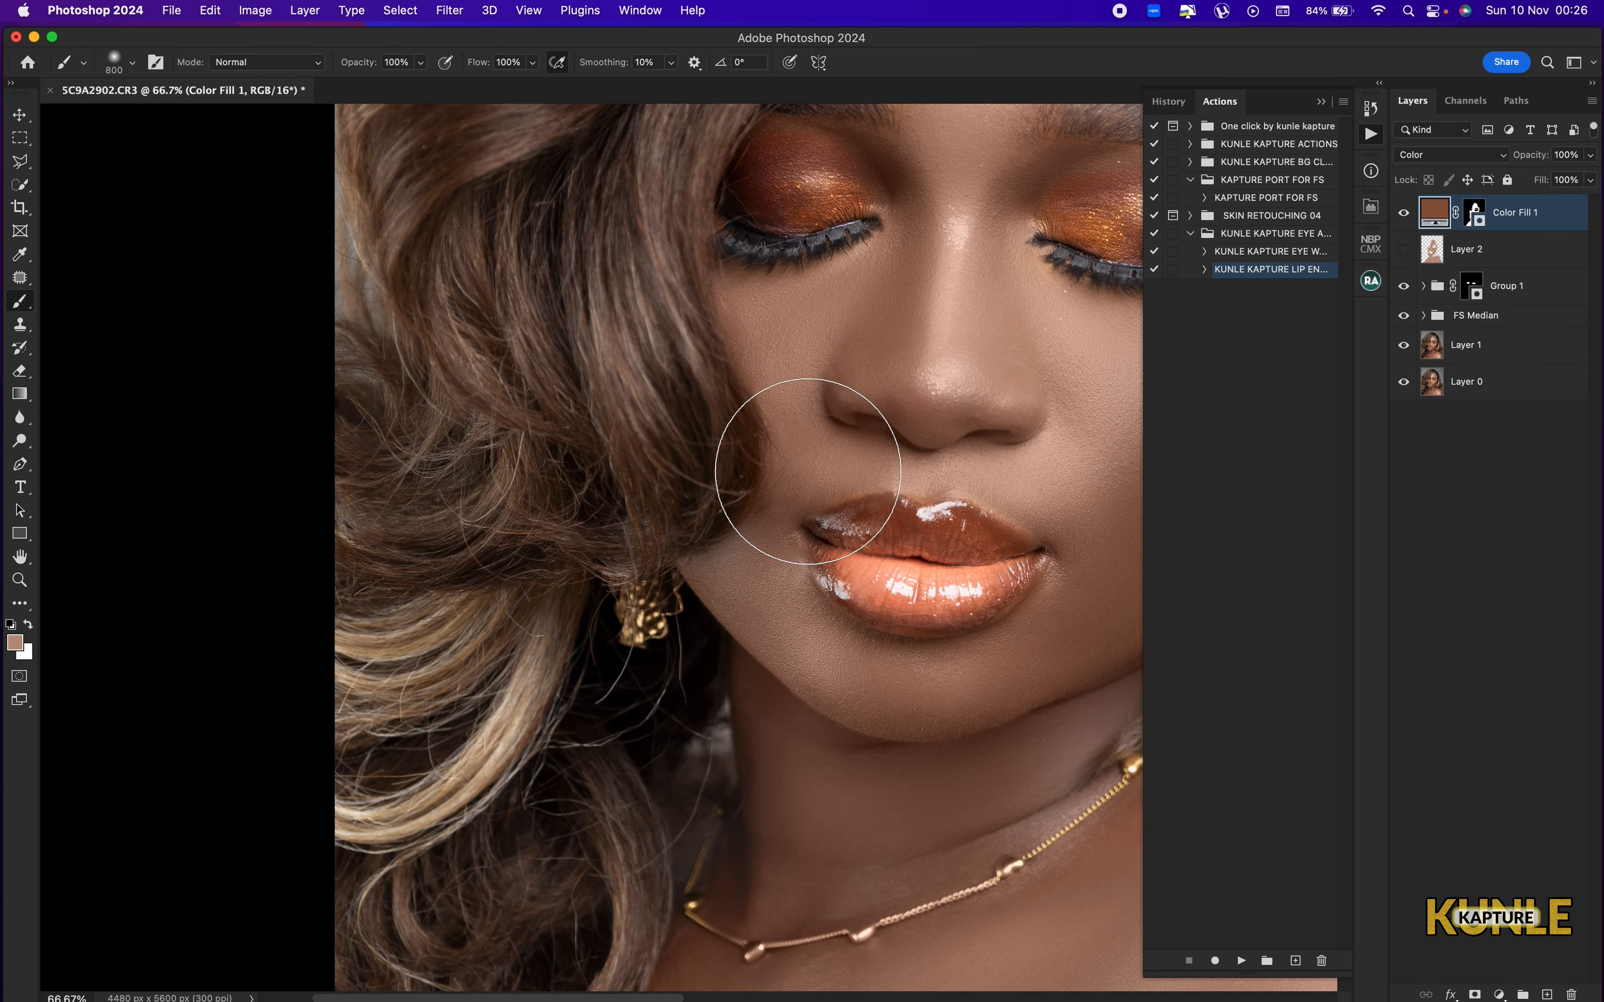
{"action": "key", "text": "super+alt+shift+n"}
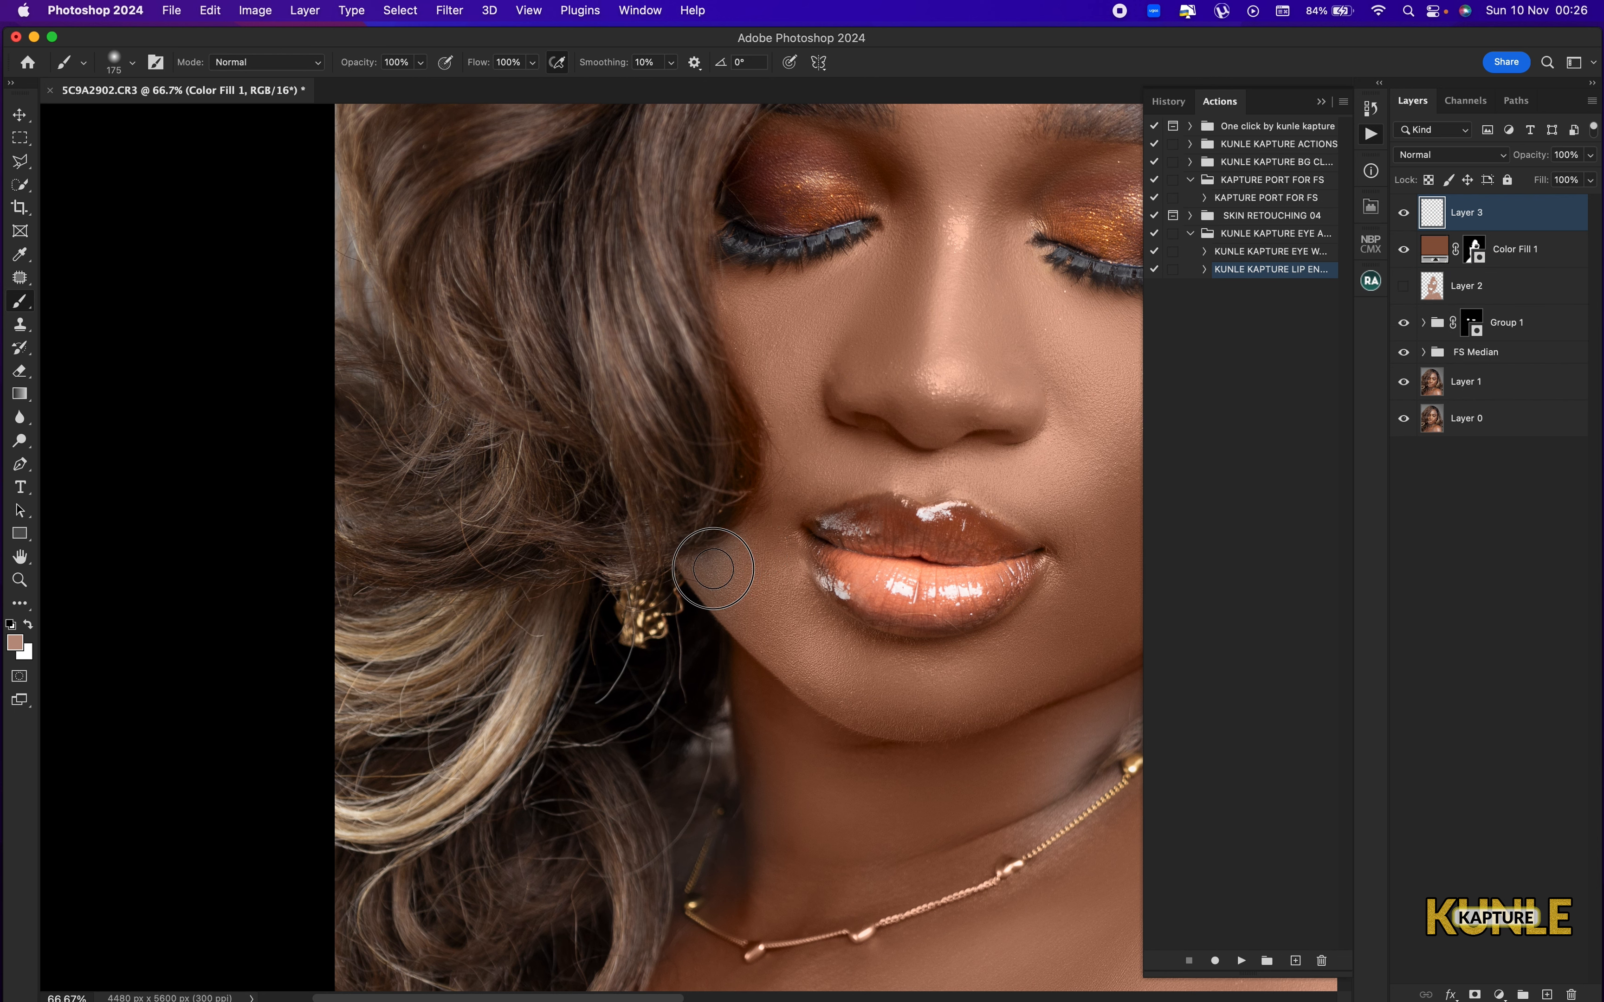
{"action": "left_click_drag", "start_coordinate": [719, 571], "coordinate": [736, 565]}
{"action": "key", "text": "super+z"}
{"action": "key", "text": "super+z"}
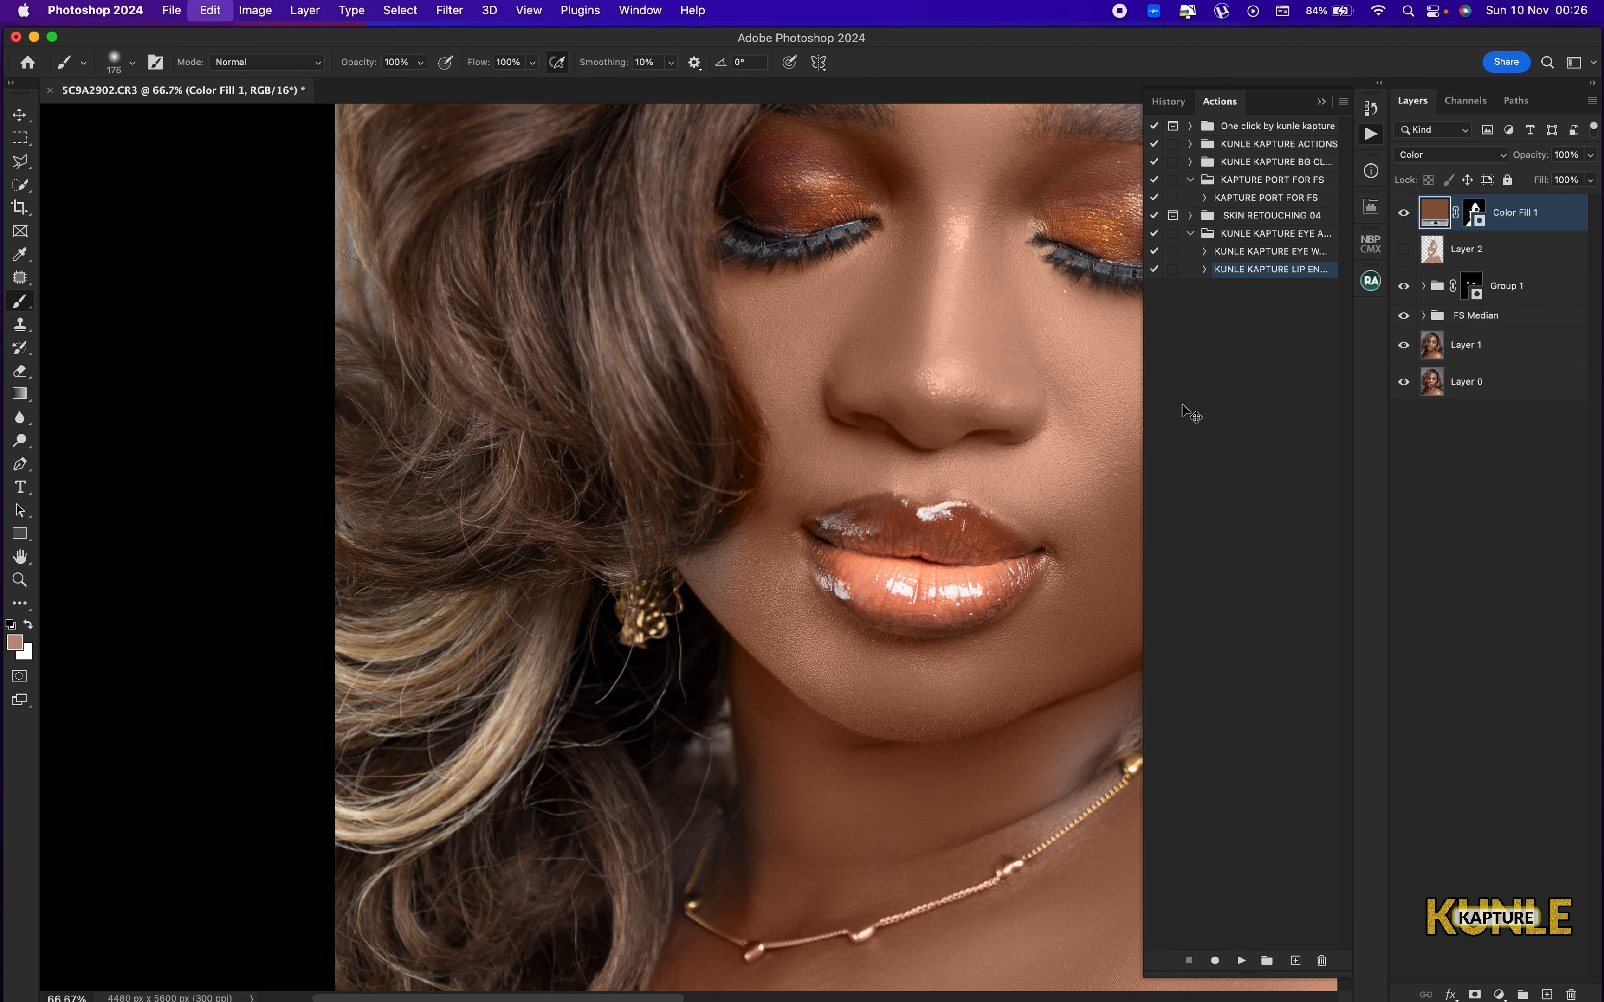
Target the Color Fill 1 mask and paint white over the missed skin at the jaw, neck and necklace, using up to a 200 px brush.
{"action": "left_click", "coordinate": [1474, 218]}
{"action": "mouse_move", "coordinate": [740, 580]}
{"action": "left_mouse_down"}
{"action": "mouse_move", "coordinate": [745, 554]}
{"action": "mouse_move", "coordinate": [721, 575]}
{"action": "mouse_move", "coordinate": [768, 635]}
{"action": "mouse_move", "coordinate": [748, 591]}
{"action": "left_mouse_up"}
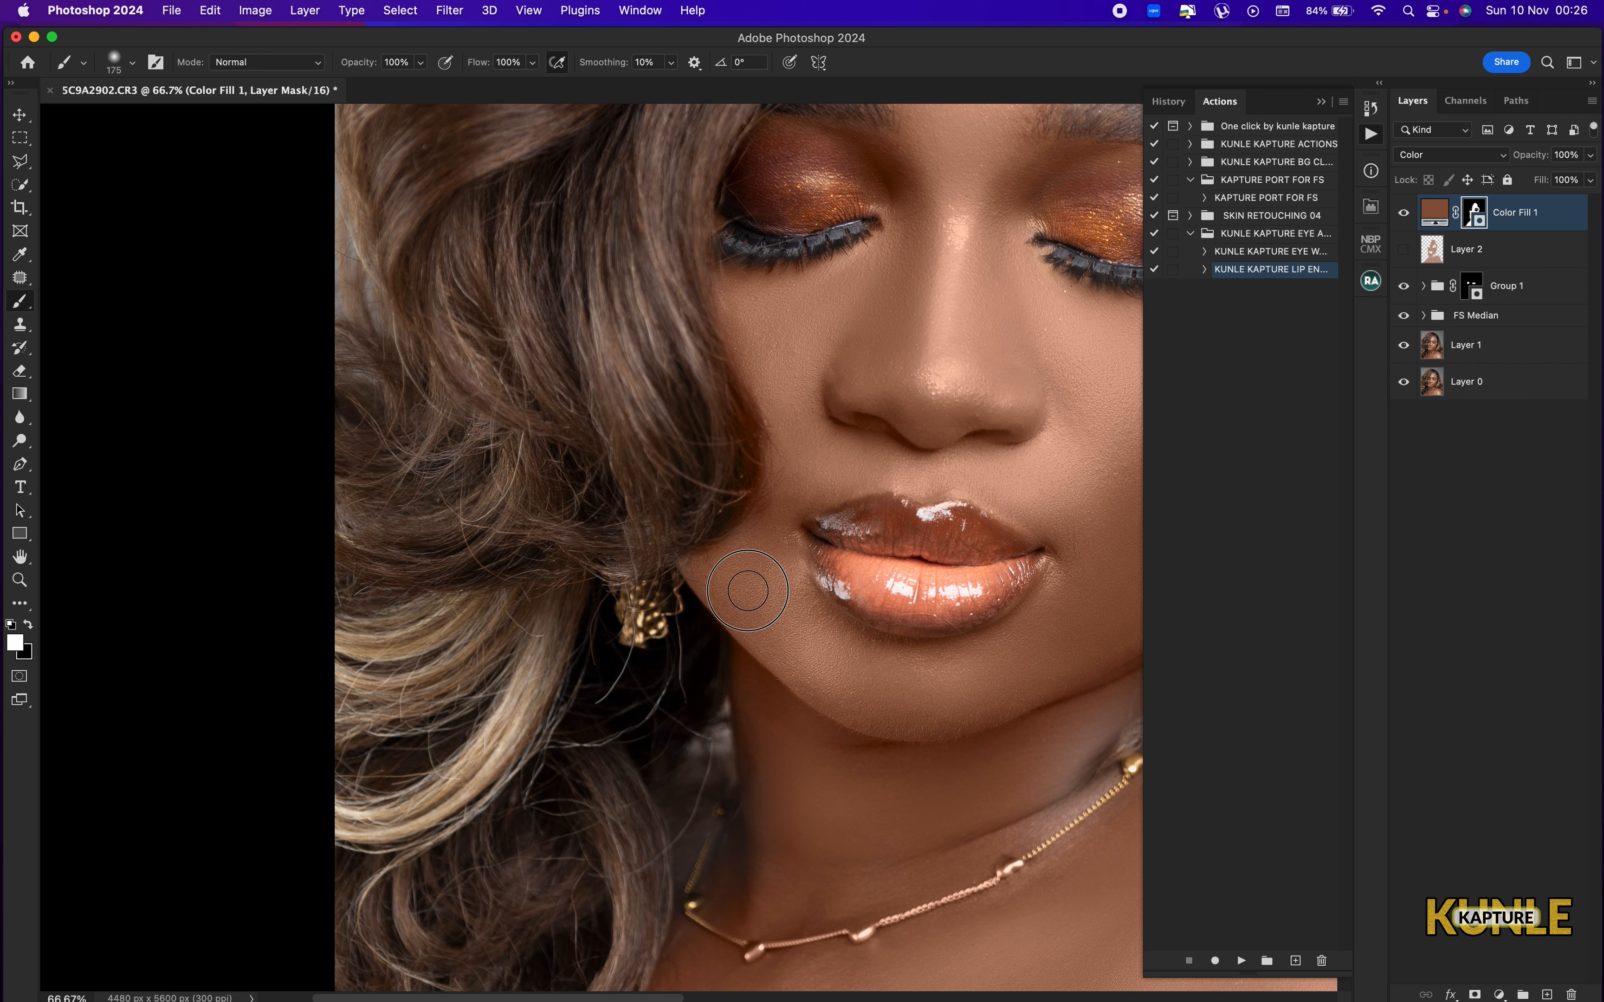
{"action": "mouse_move", "coordinate": [834, 779]}
{"action": "left_mouse_down"}
{"action": "mouse_move", "coordinate": [803, 425]}
{"action": "mouse_move", "coordinate": [705, 537]}
{"action": "mouse_move", "coordinate": [669, 454]}
{"action": "mouse_move", "coordinate": [679, 441]}
{"action": "mouse_move", "coordinate": [678, 505]}
{"action": "left_mouse_up"}
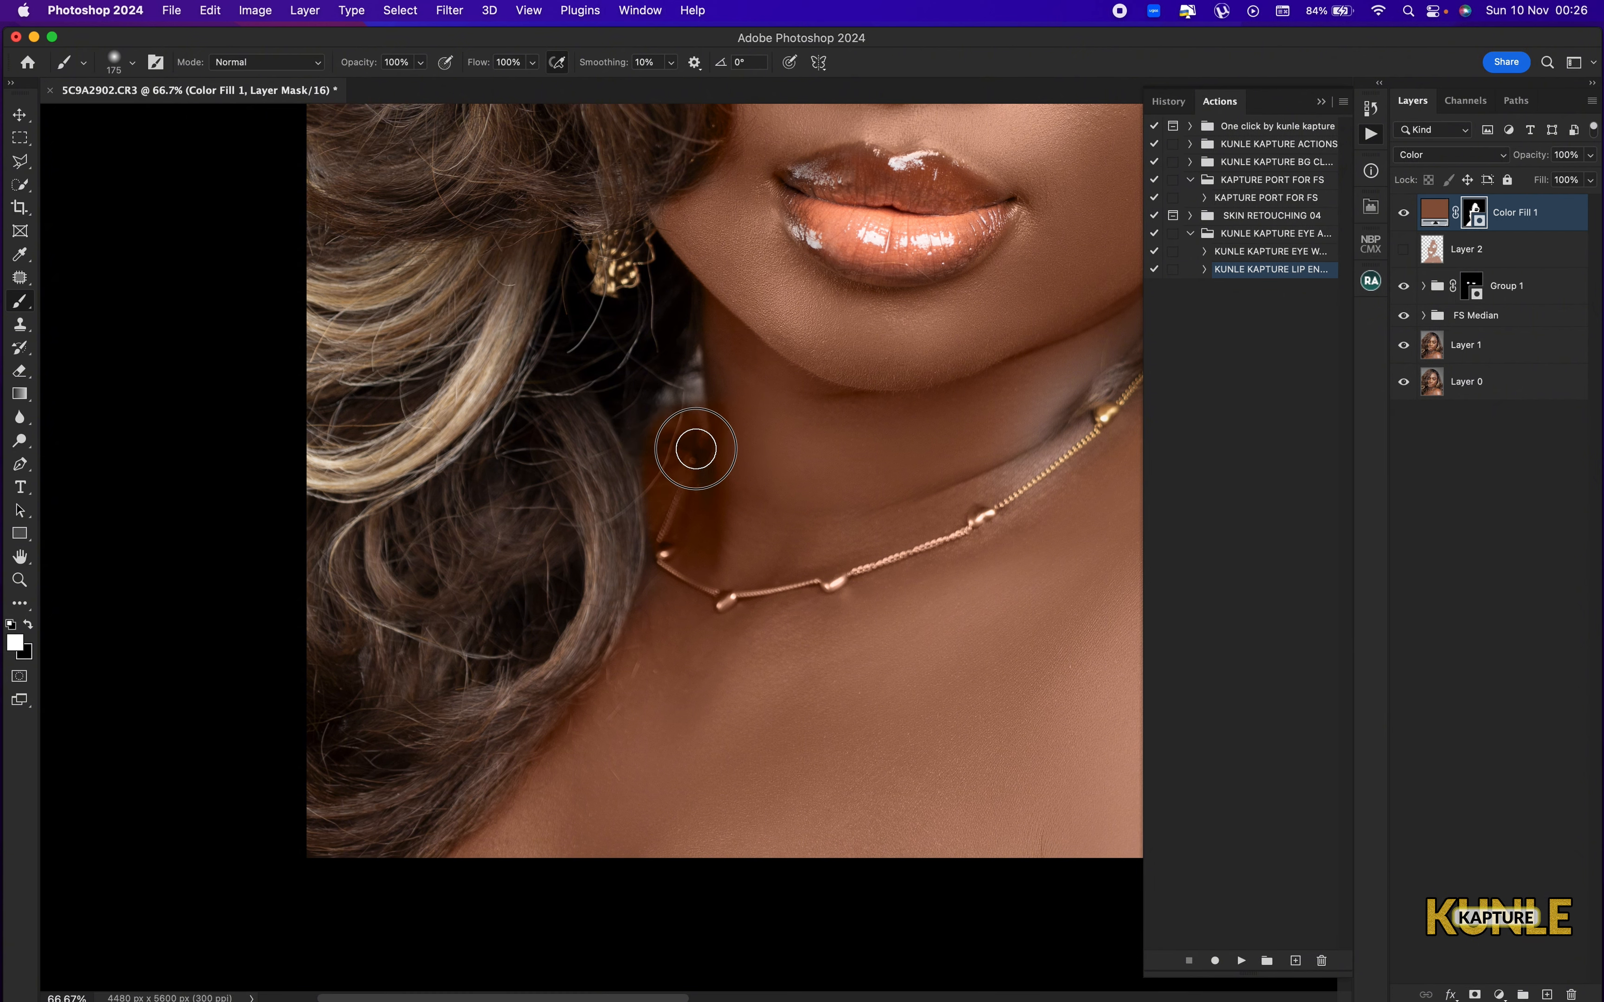
{"action": "mouse_move", "coordinate": [957, 530]}
{"action": "left_mouse_down"}
{"action": "mouse_move", "coordinate": [420, 542]}
{"action": "mouse_move", "coordinate": [398, 556]}
{"action": "left_mouse_up"}
{"action": "mouse_move", "coordinate": [530, 449]}
{"action": "left_mouse_down"}
{"action": "mouse_move", "coordinate": [562, 335]}
{"action": "mouse_move", "coordinate": [629, 414]}
{"action": "mouse_move", "coordinate": [537, 422]}
{"action": "mouse_move", "coordinate": [546, 532]}
{"action": "left_mouse_up"}
{"action": "key", "text": "bracketright"}
{"action": "scroll", "coordinate": [663, 524], "scroll_direction": "down", "scroll_amount": 3}
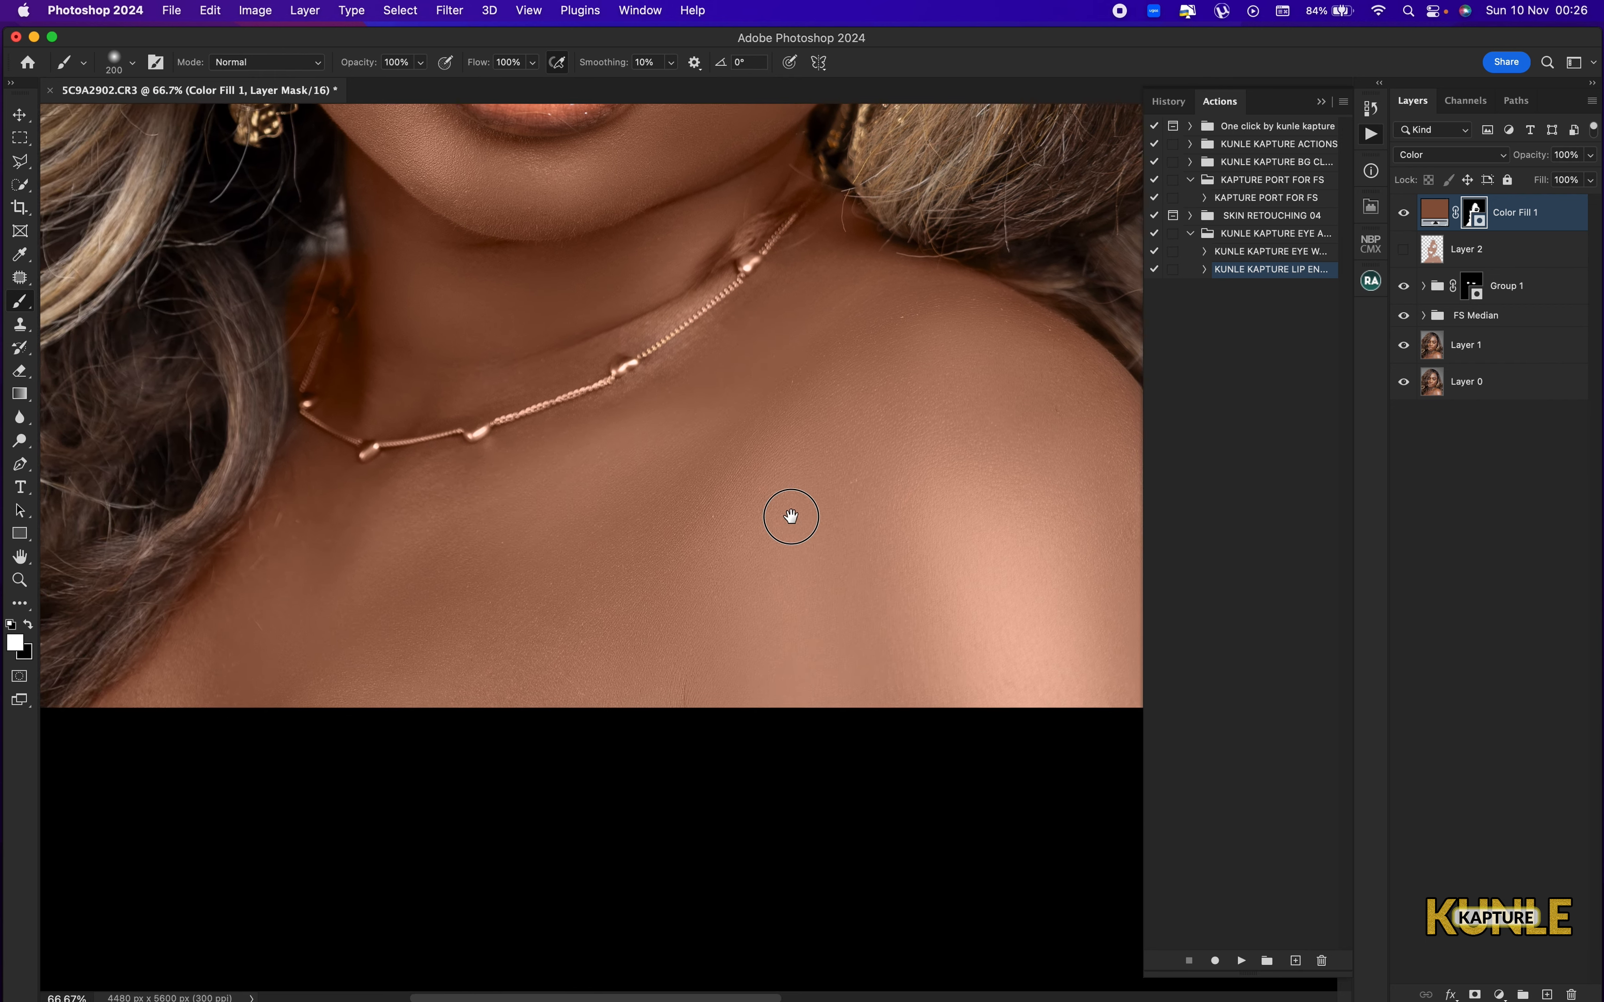
Erase the colour fill from the hair along the forehead hairline on the mask with a 200 px Eraser.
{"action": "scroll", "coordinate": [769, 663], "scroll_direction": "up", "scroll_amount": 15}
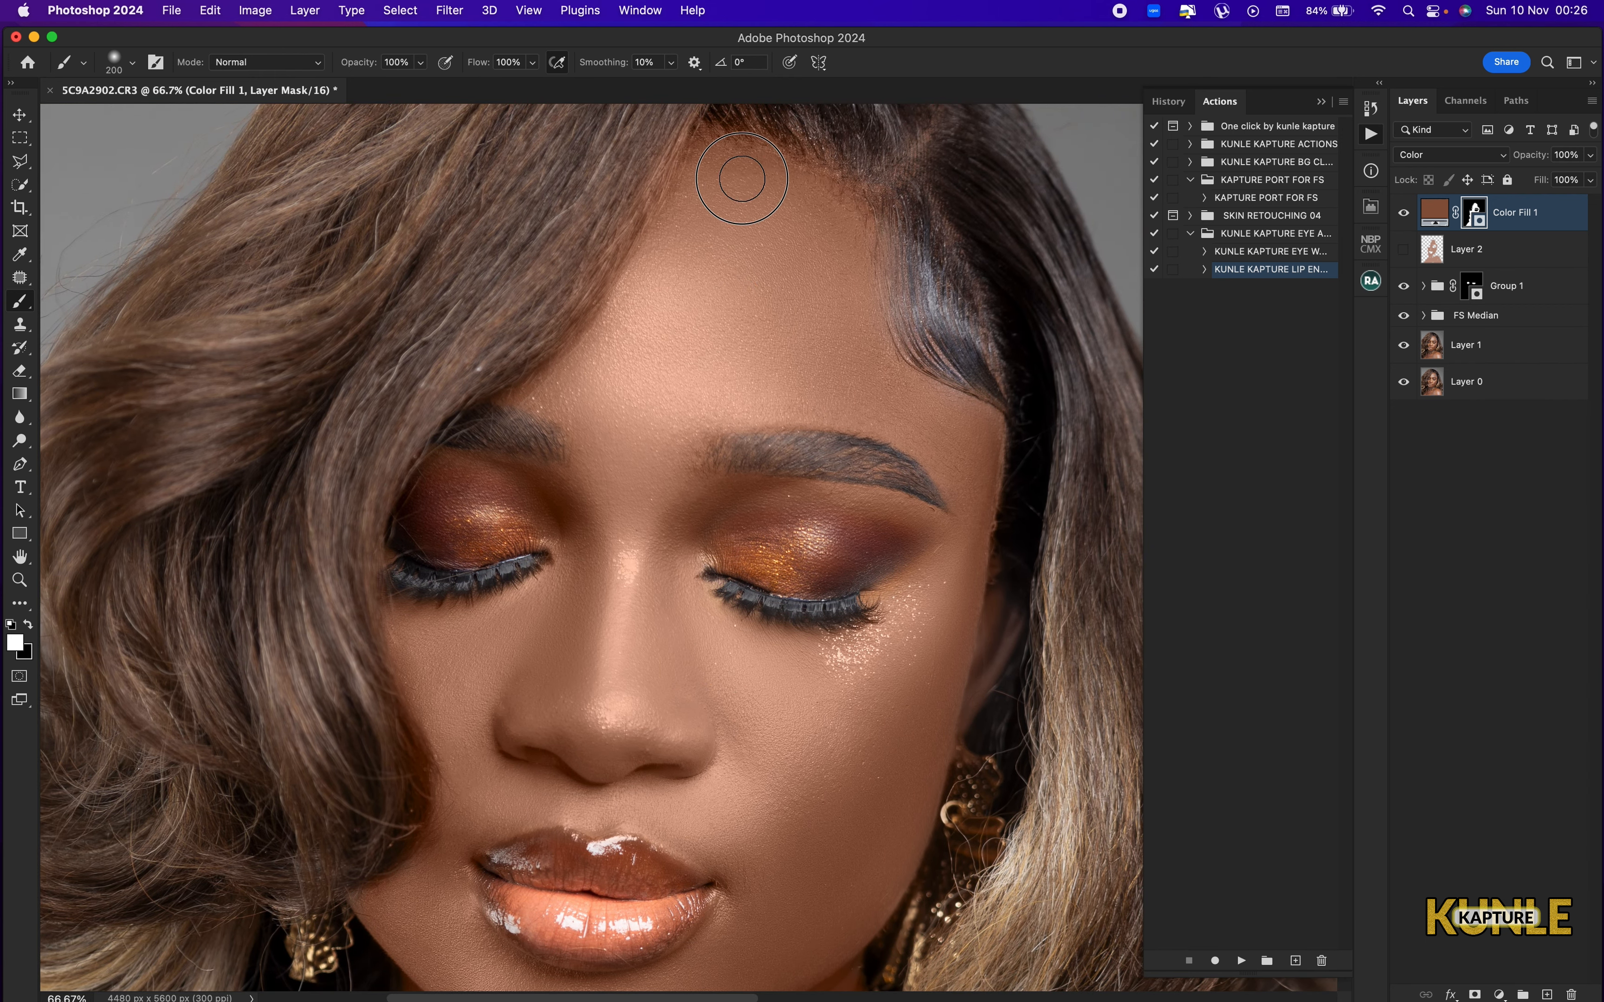
{"action": "scroll", "coordinate": [676, 517], "scroll_direction": "up", "scroll_amount": 5}
{"action": "key", "text": "e"}
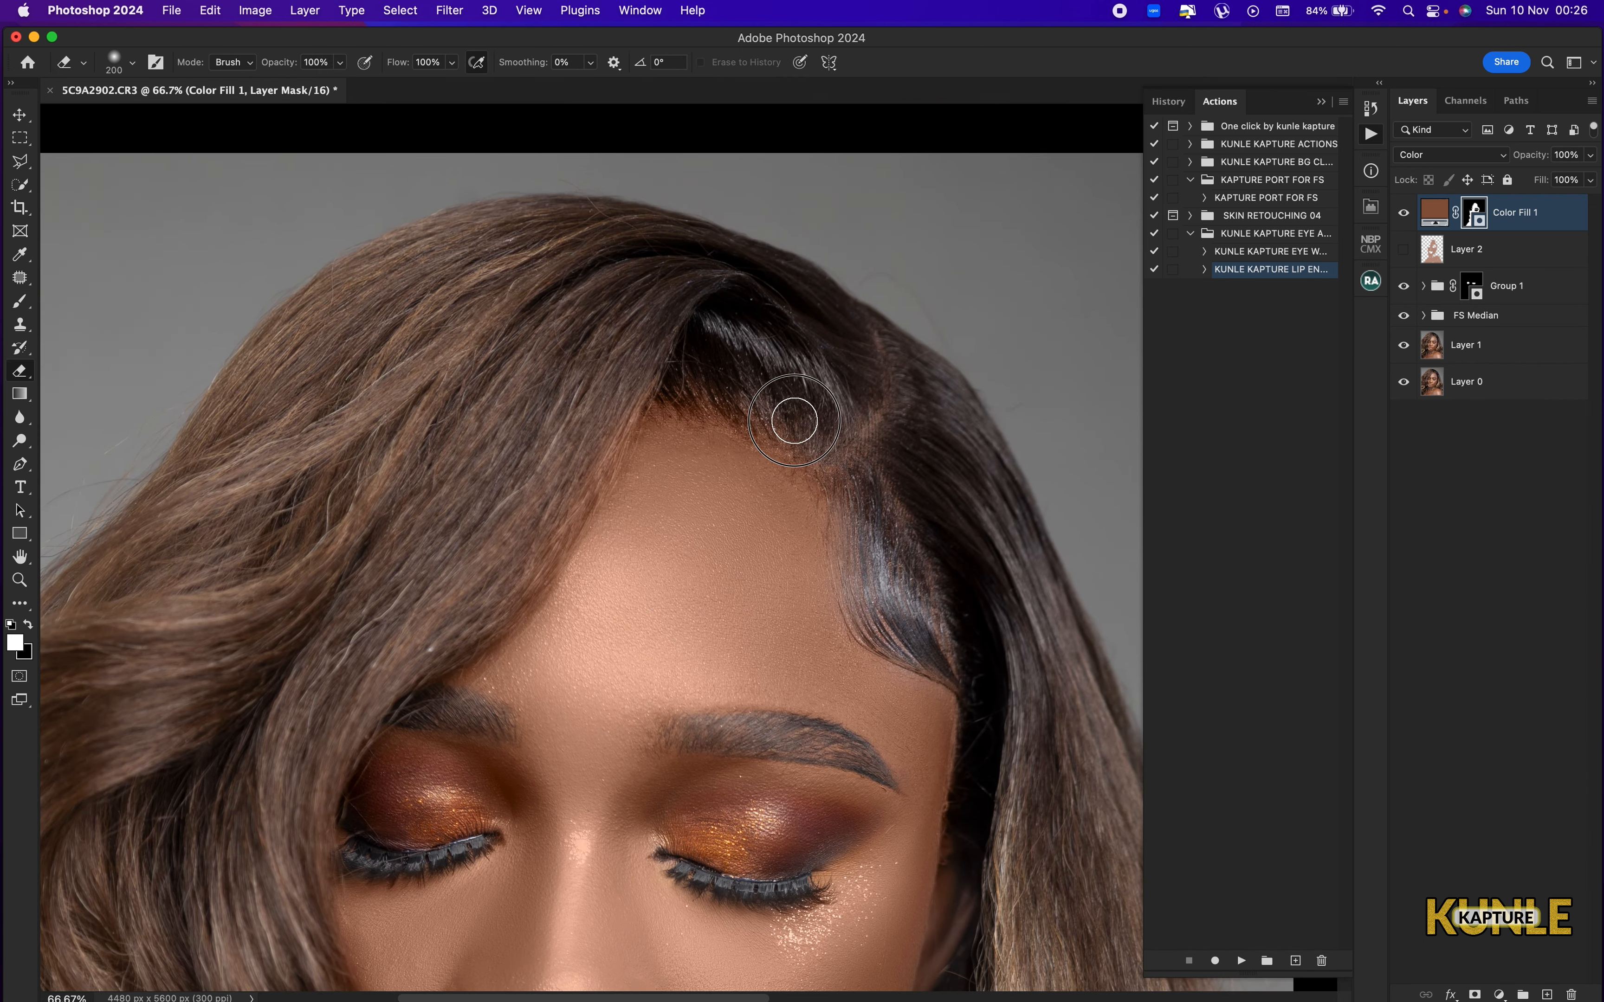
{"action": "left_click_drag", "start_coordinate": [497, 509], "coordinate": [649, 390]}
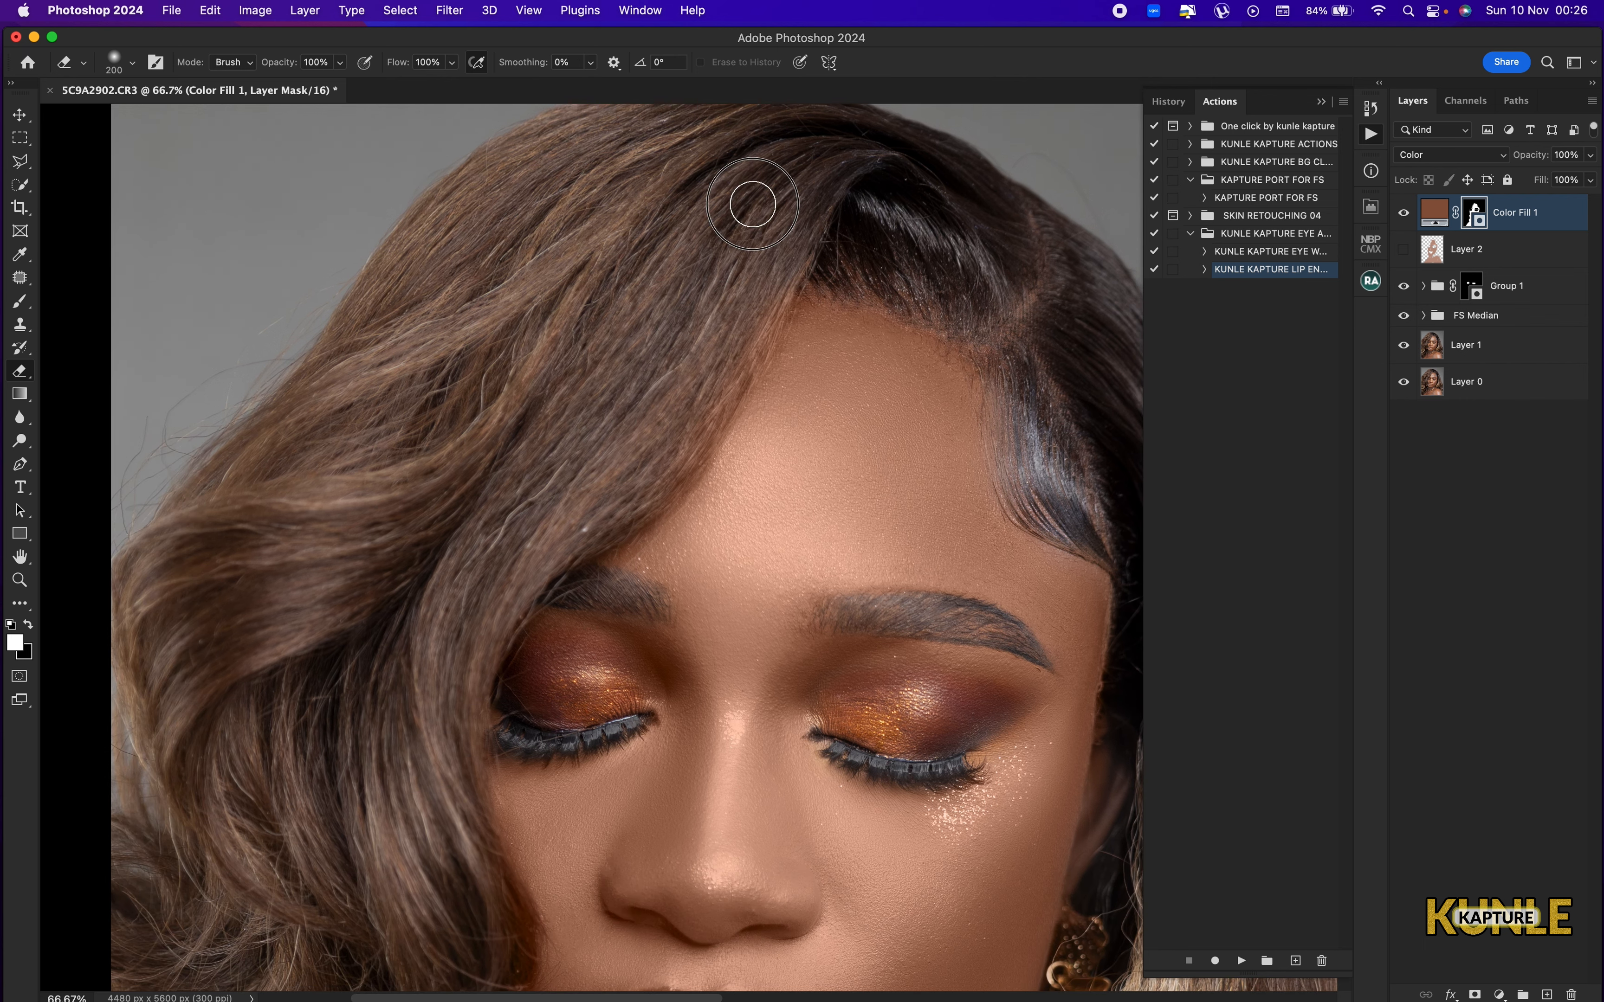
{"action": "scroll", "coordinate": [508, 612], "scroll_direction": "down", "scroll_amount": 5}
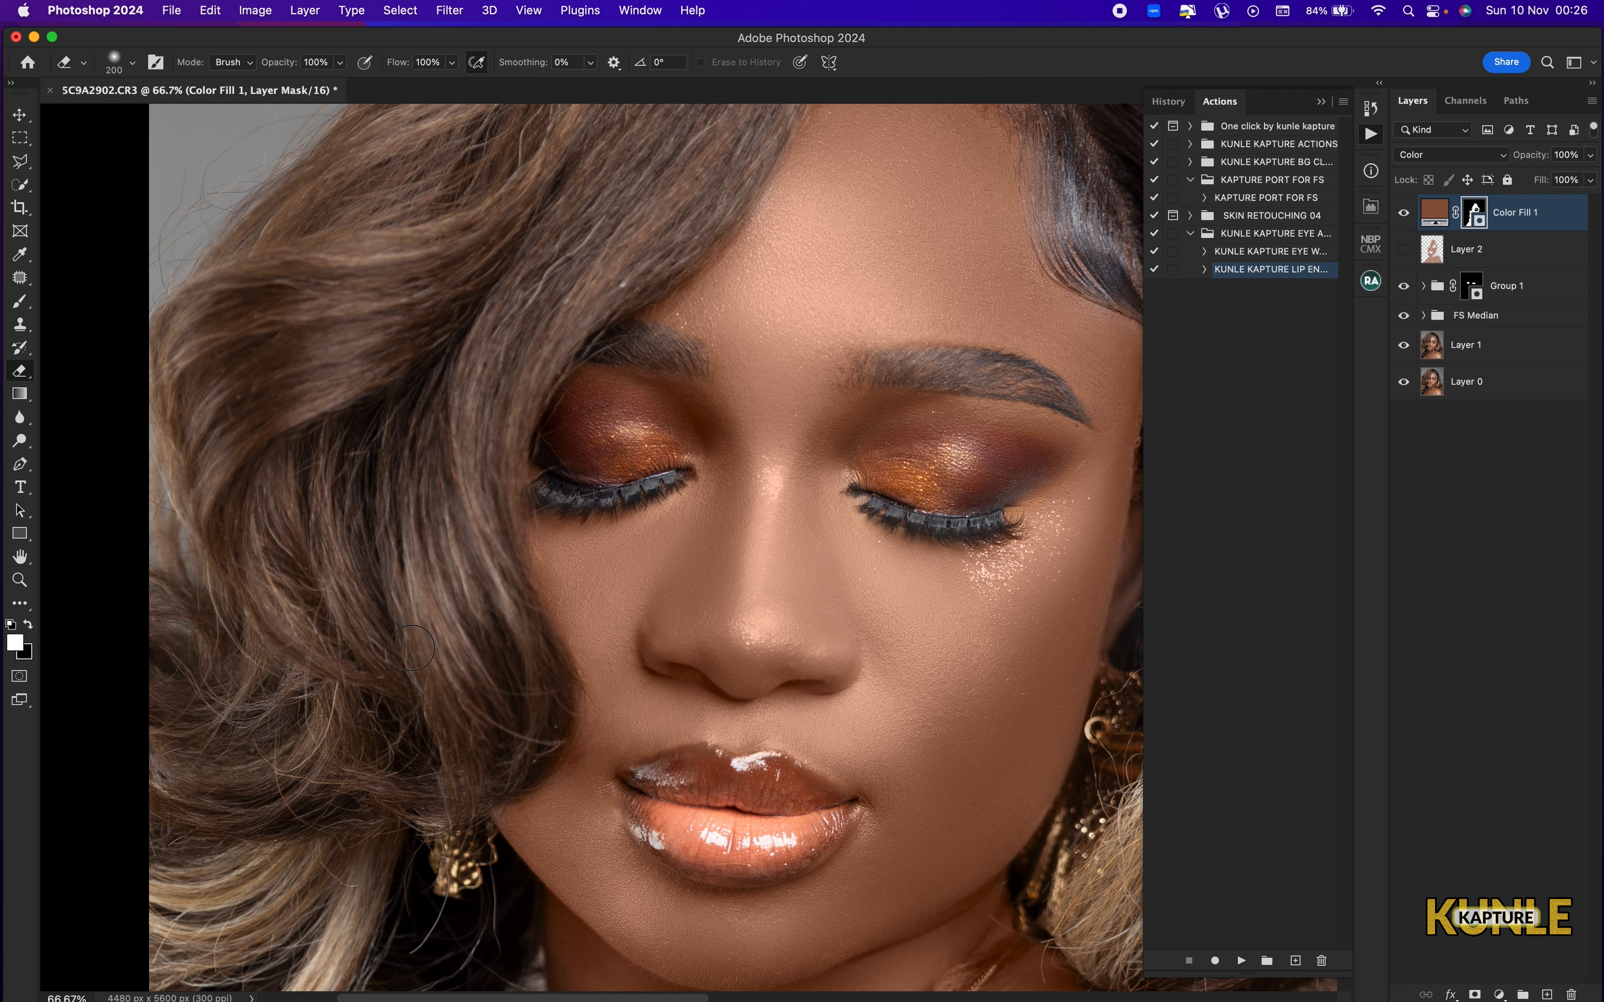
Set the opacity of the Color Fill 1 layer to 80%.
{"action": "key", "text": "super+minus"}
{"action": "key", "text": "super+minus"}
{"action": "key", "text": "super+minus"}
{"action": "key", "text": "super+minus"}
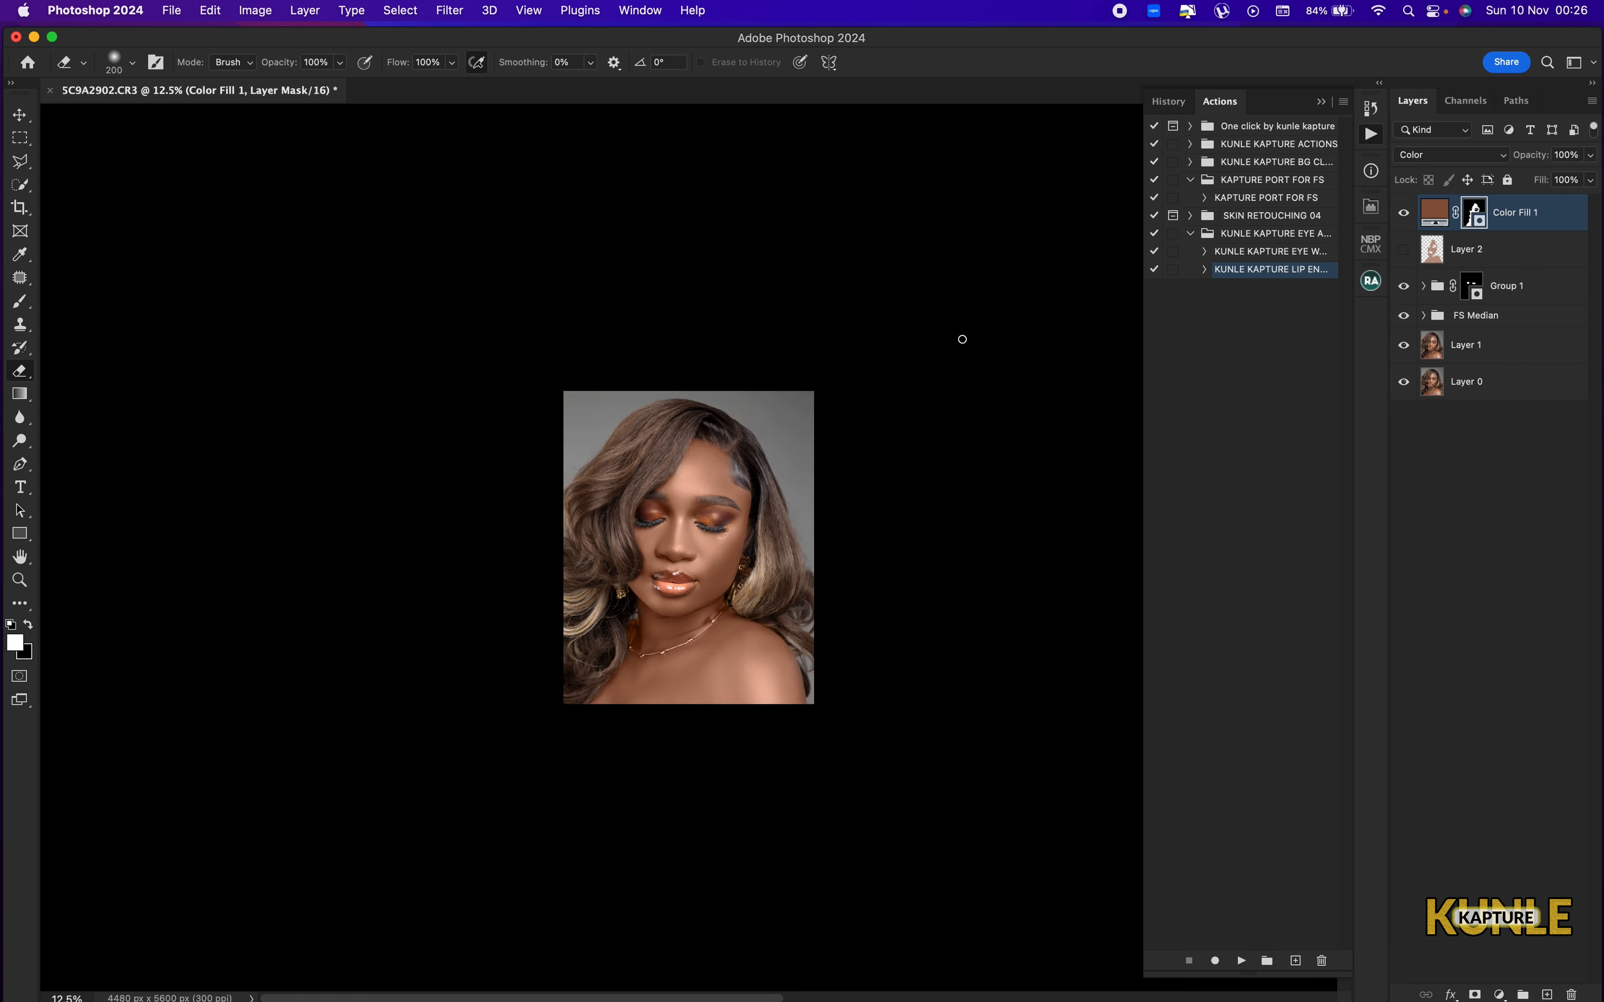
{"action": "key", "text": "super+0"}
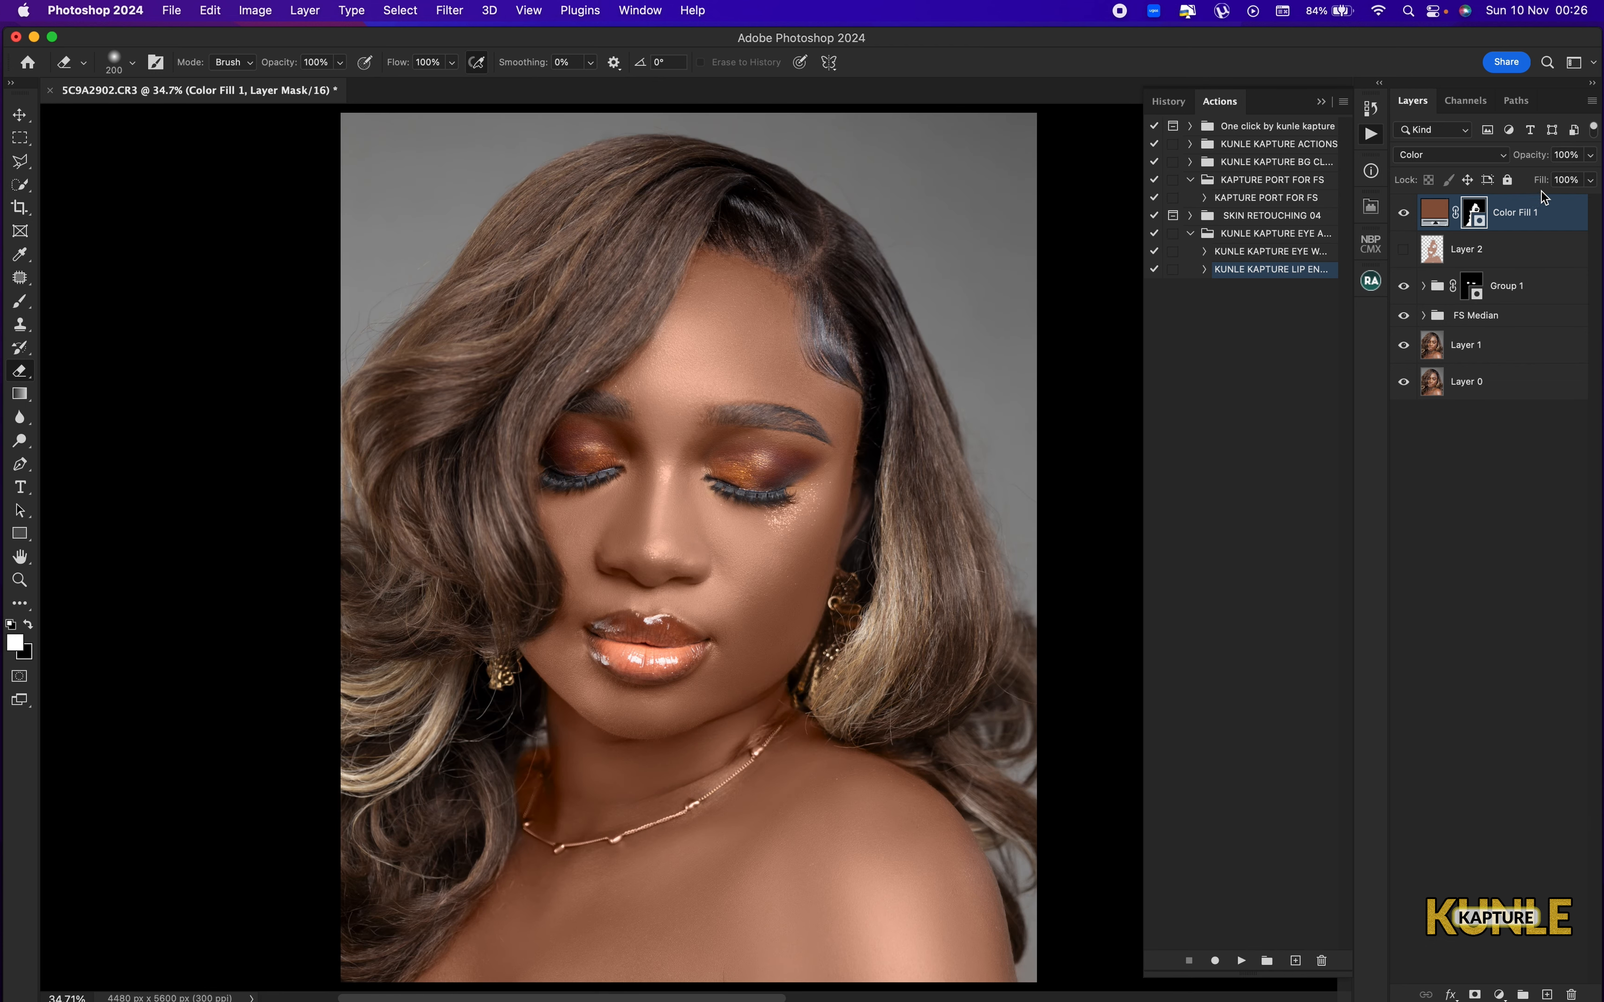
{"action": "left_click", "coordinate": [1576, 154]}
{"action": "type", "text": "80"}
{"action": "key", "text": "super+minus"}
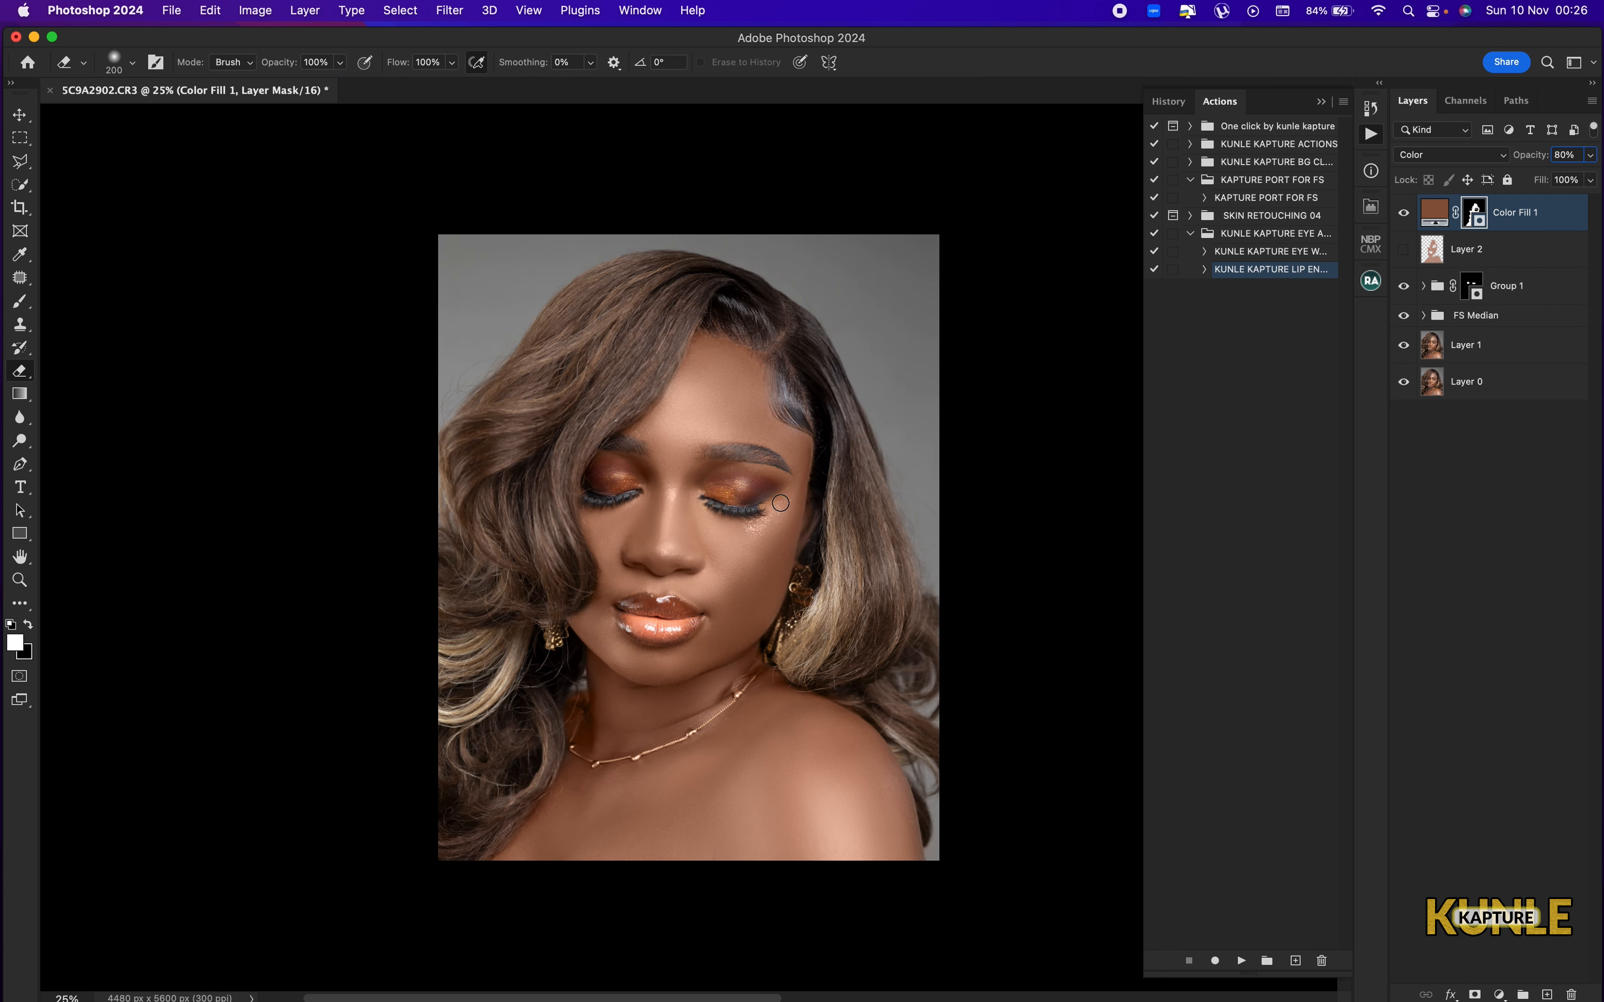
Paint white on the Color Fill 1 mask with a 150 px brush over the neck edge beside the hair below the earring.
{"action": "key", "text": "super+plus"}
{"action": "key", "text": "super+plus"}
{"action": "key", "text": "super+plus"}
{"action": "left_click_drag", "start_coordinate": [680, 625], "coordinate": [687, 763]}
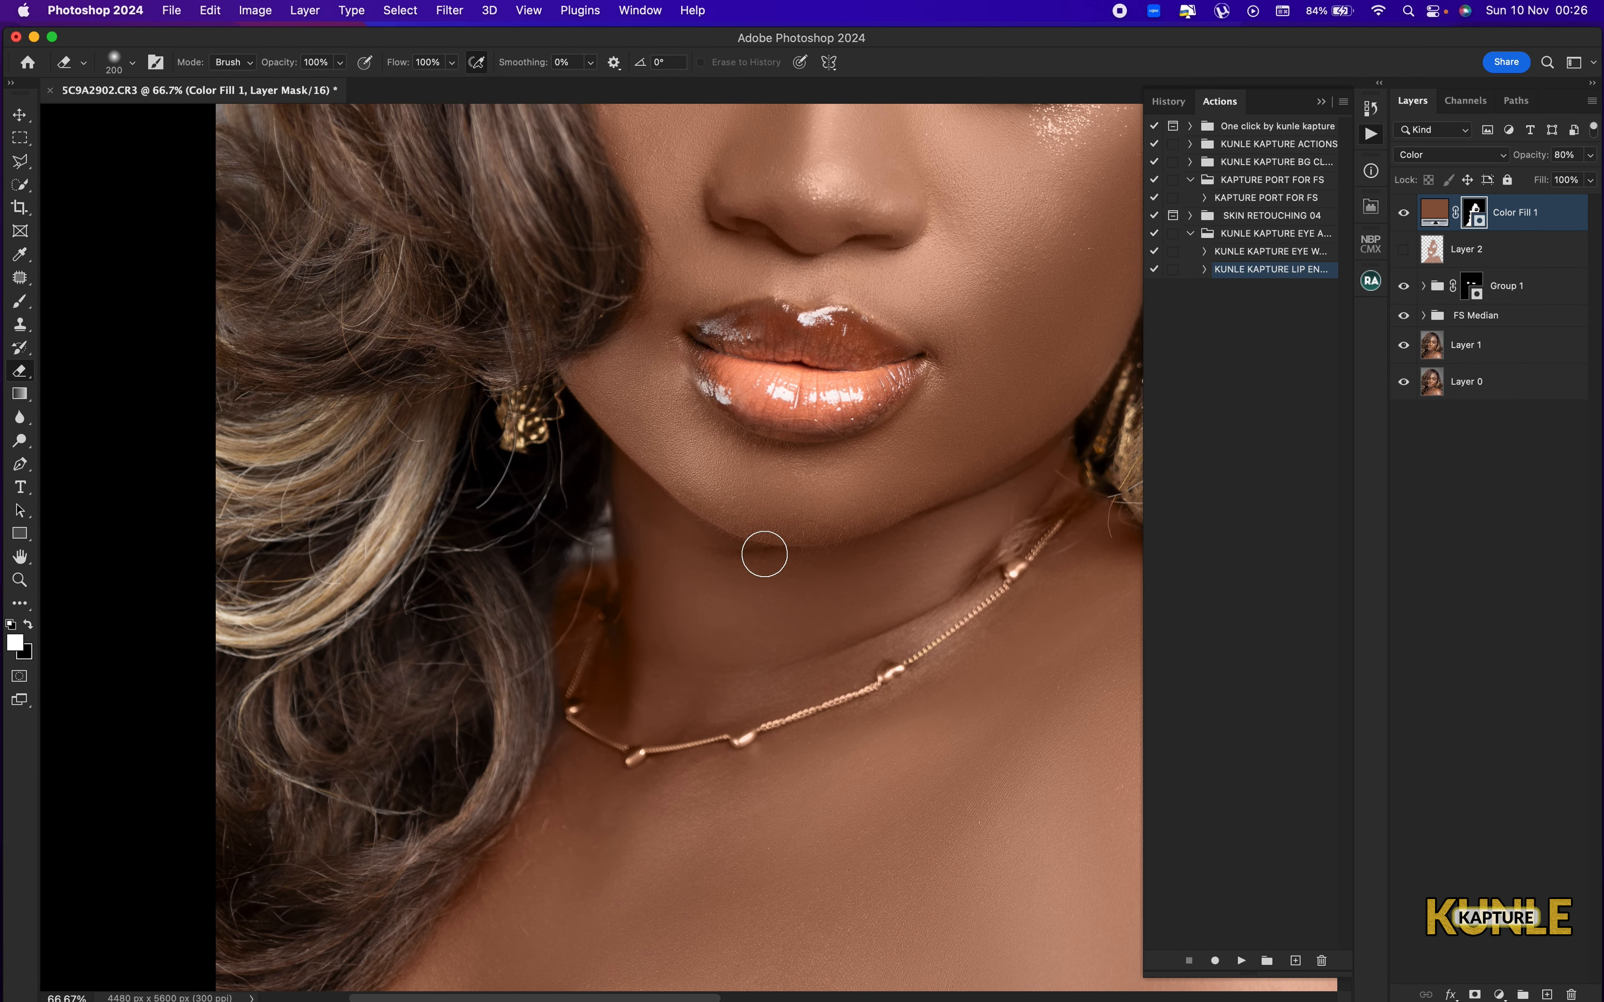
{"action": "key", "text": "b"}
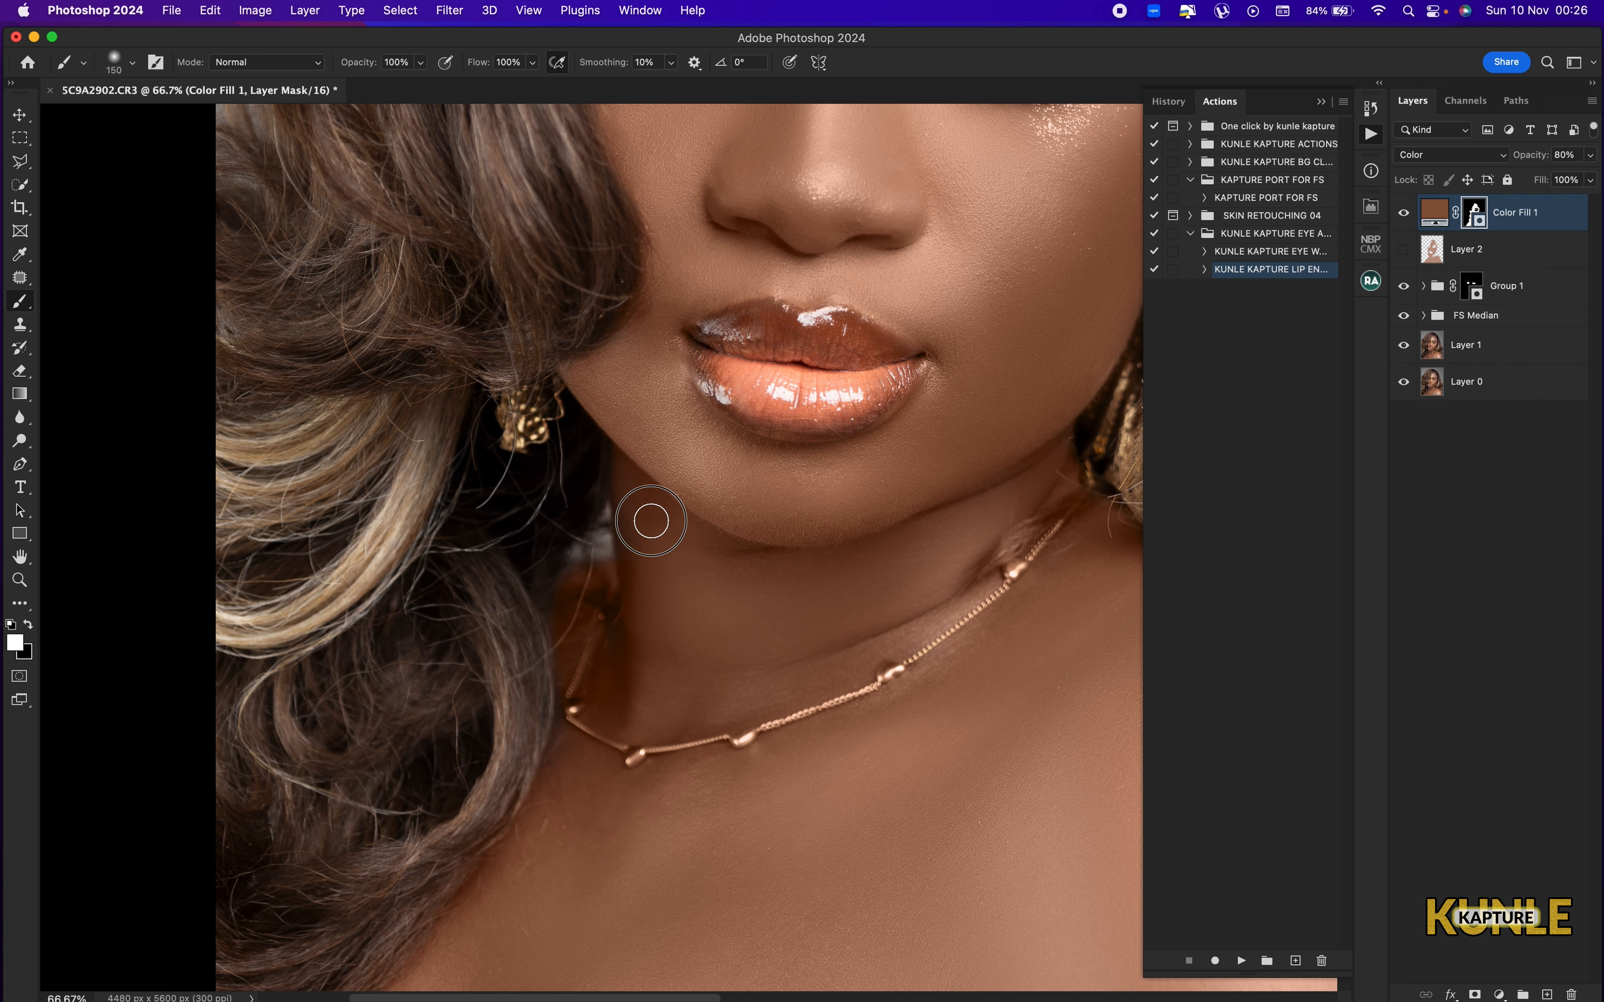
{"action": "mouse_move", "coordinate": [650, 521]}
{"action": "left_mouse_down"}
{"action": "mouse_move", "coordinate": [641, 589]}
{"action": "mouse_move", "coordinate": [641, 537]}
{"action": "mouse_move", "coordinate": [615, 614]}
{"action": "mouse_move", "coordinate": [564, 604]}
{"action": "left_mouse_up"}
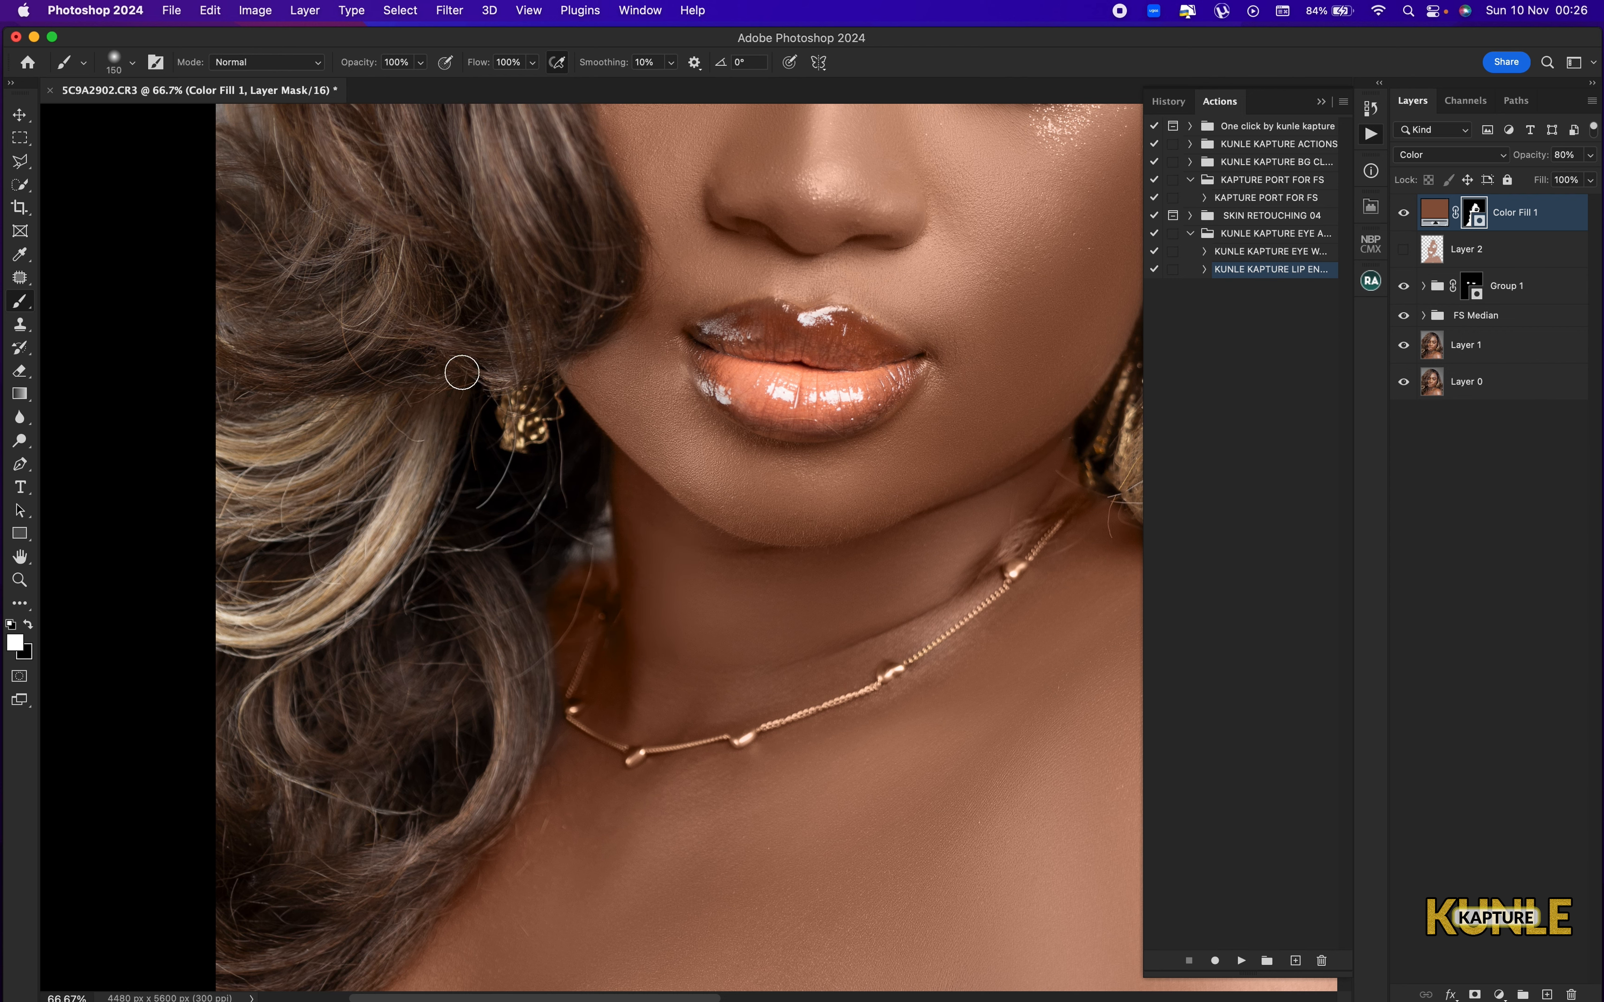
{"action": "key", "text": "super+minus"}
{"action": "key", "text": "super+minus"}
{"action": "key", "text": "super+minus"}
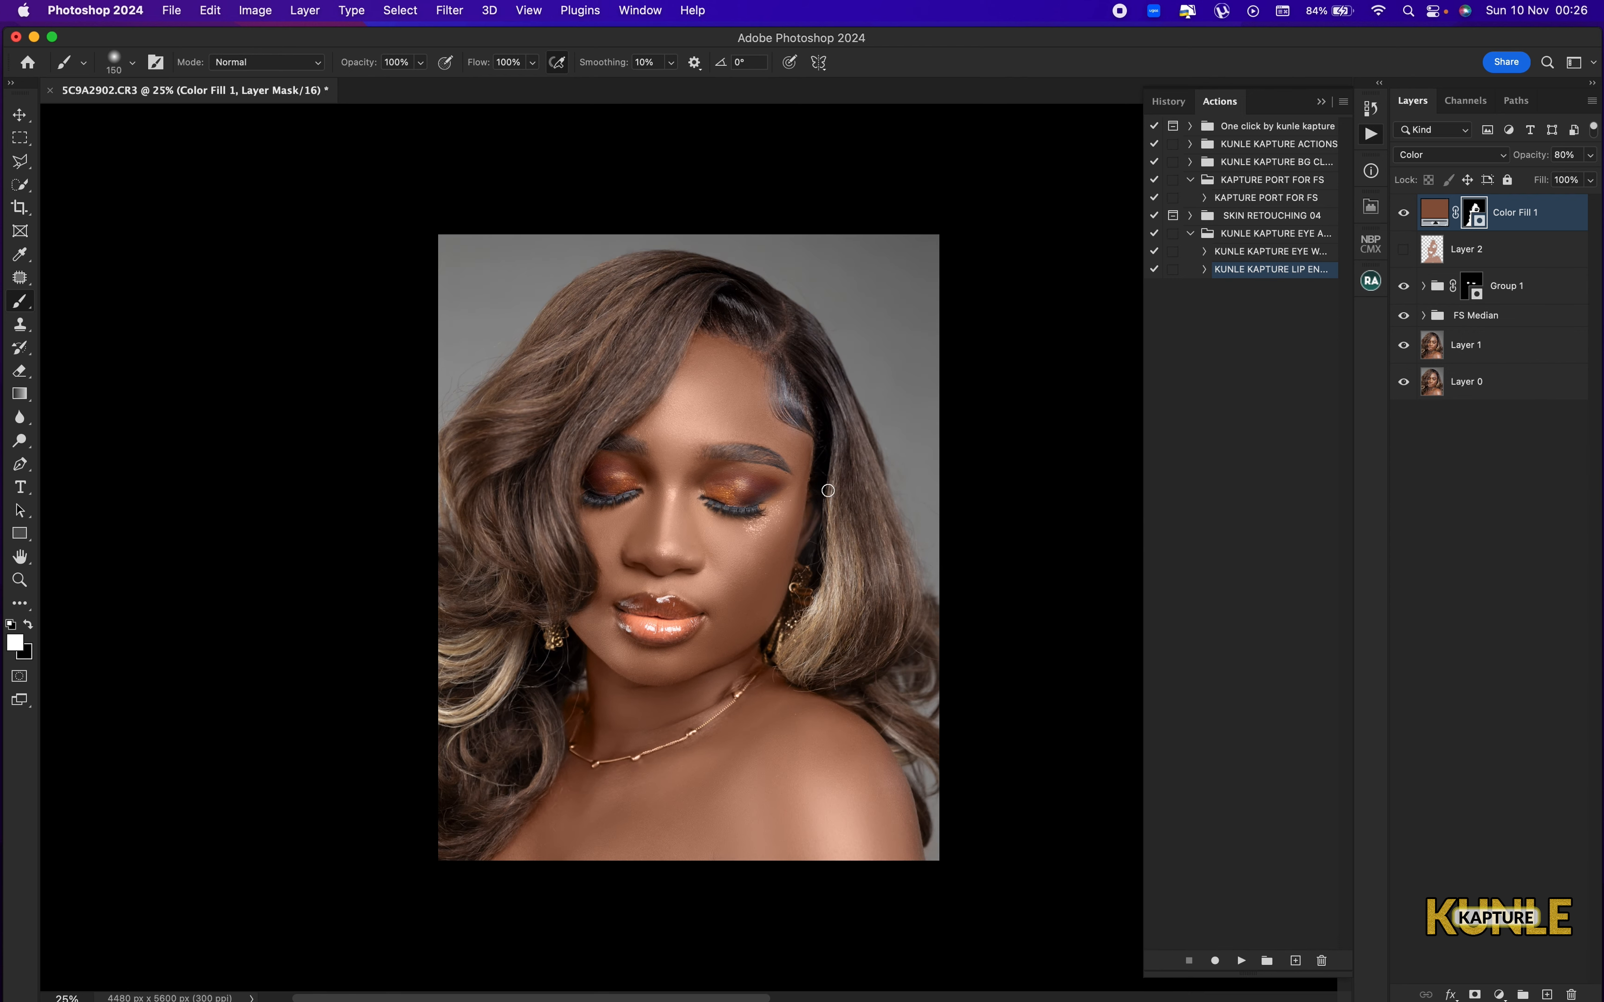
Compare the portrait with the Color Fill 1 layer hidden and shown, and review it at a reduced size.
{"action": "key", "text": "super+minus"}
{"action": "key", "text": "super+0"}
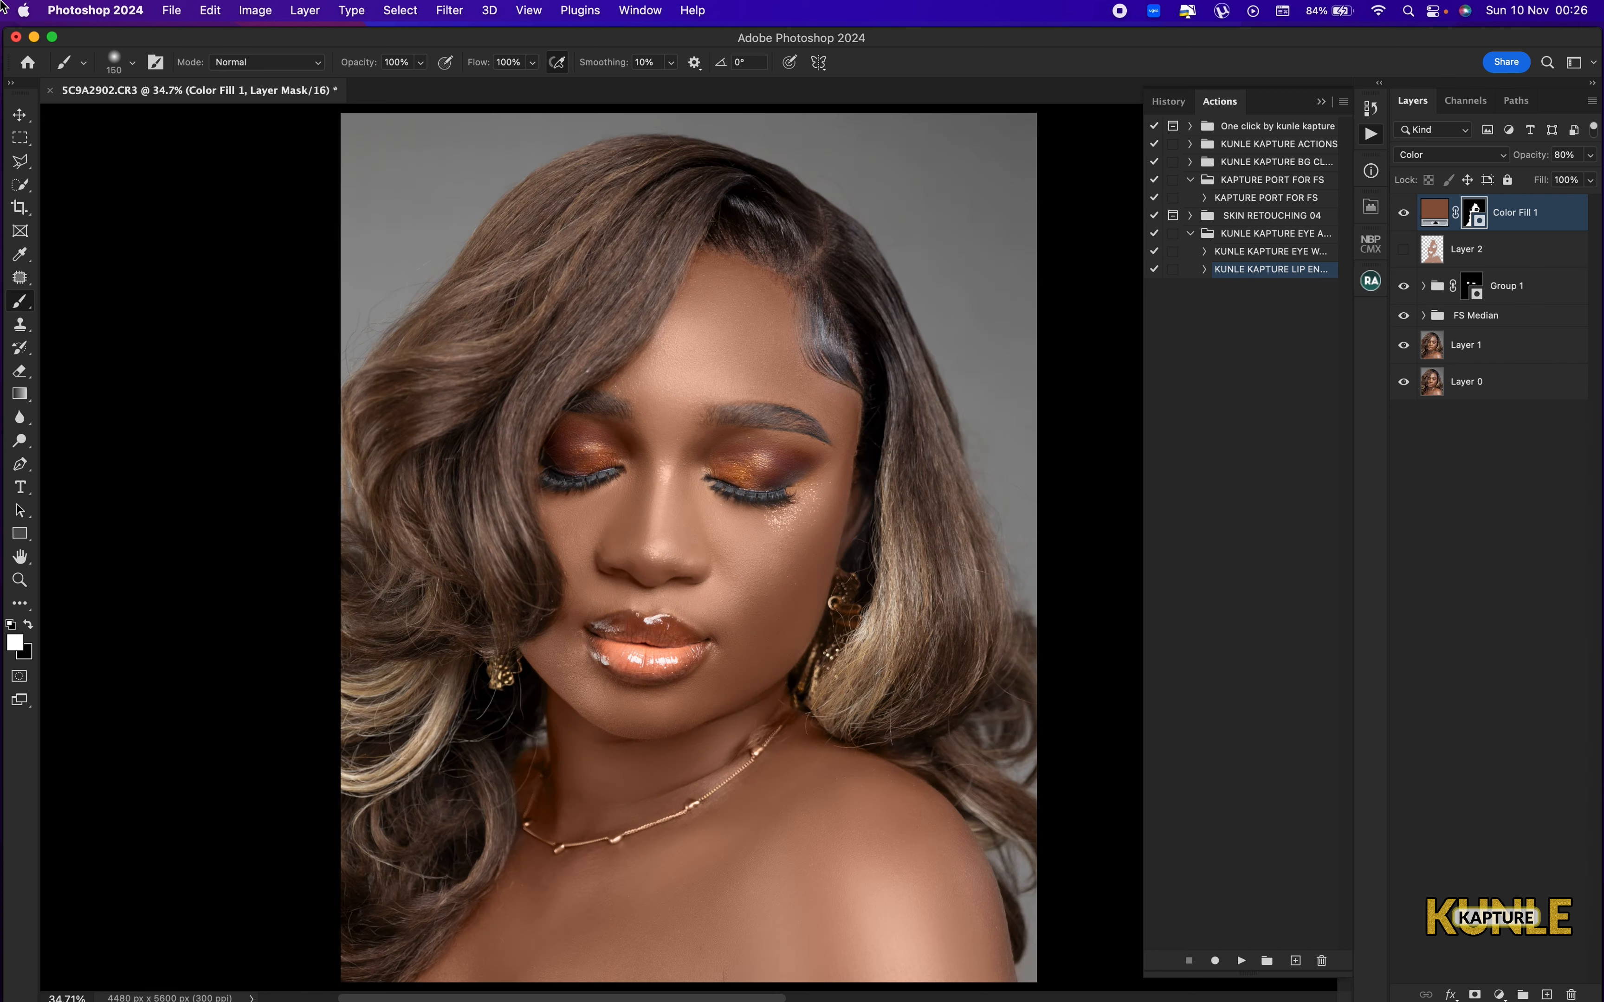
{"action": "left_click", "coordinate": [1404, 213]}
{"action": "left_click", "coordinate": [1404, 213]}
{"action": "key", "text": "super+minus"}
{"action": "key", "text": "super+minus"}
{"action": "key", "text": "super+minus"}
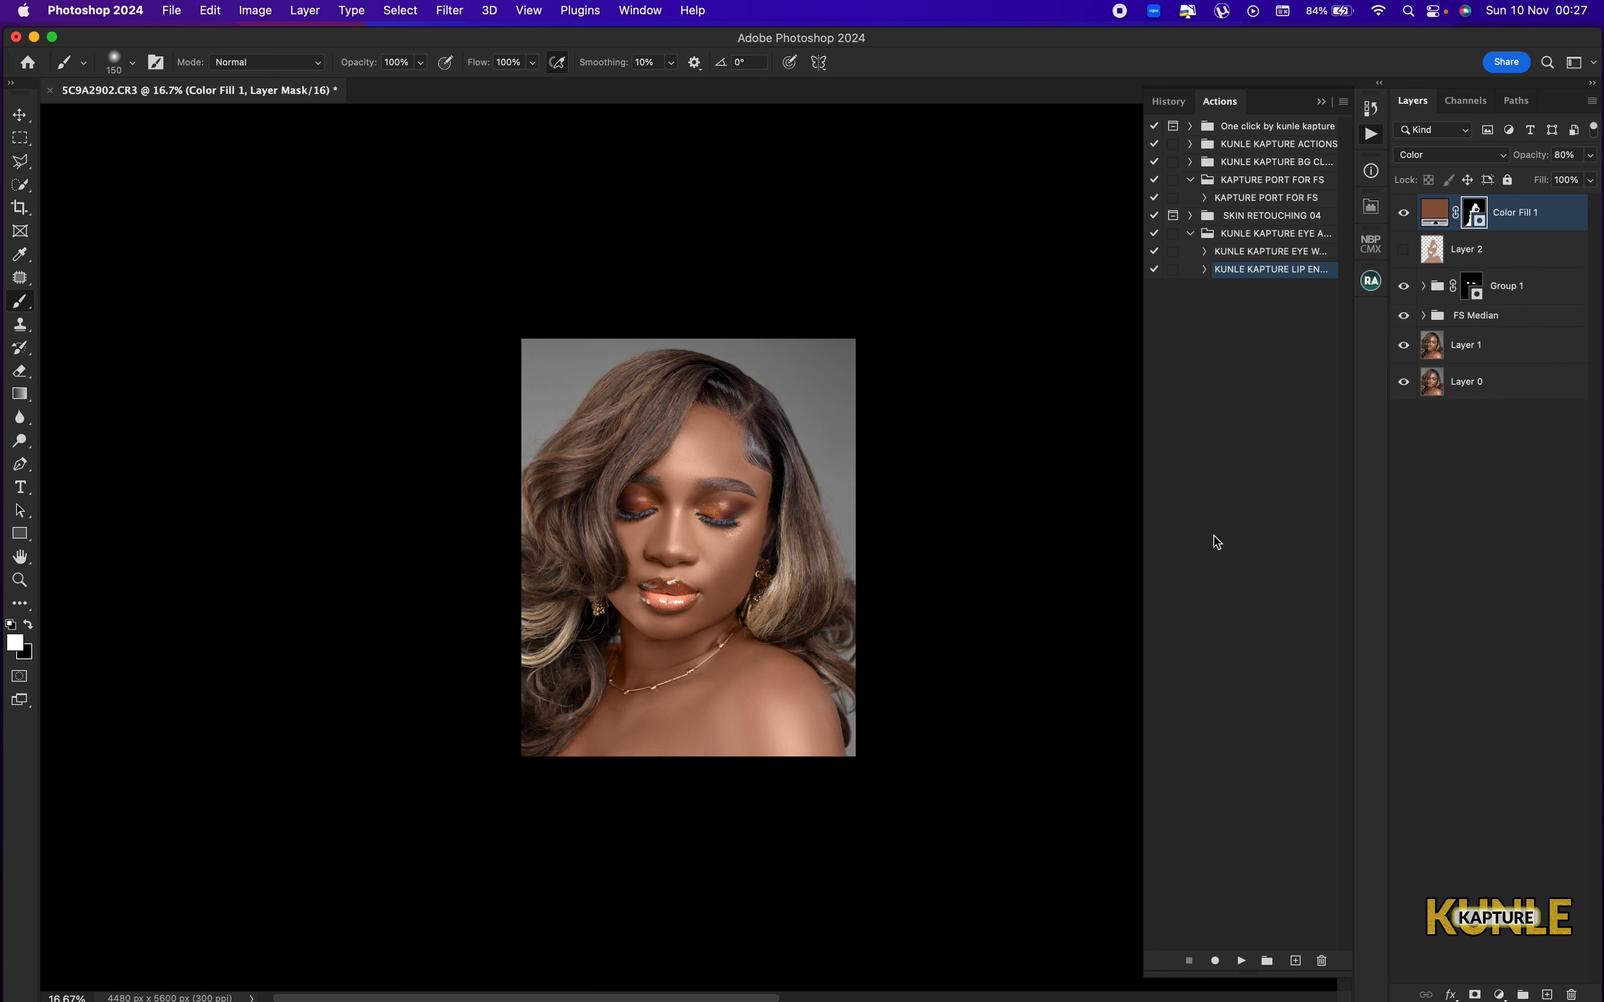
{"action": "key", "text": "super+0"}
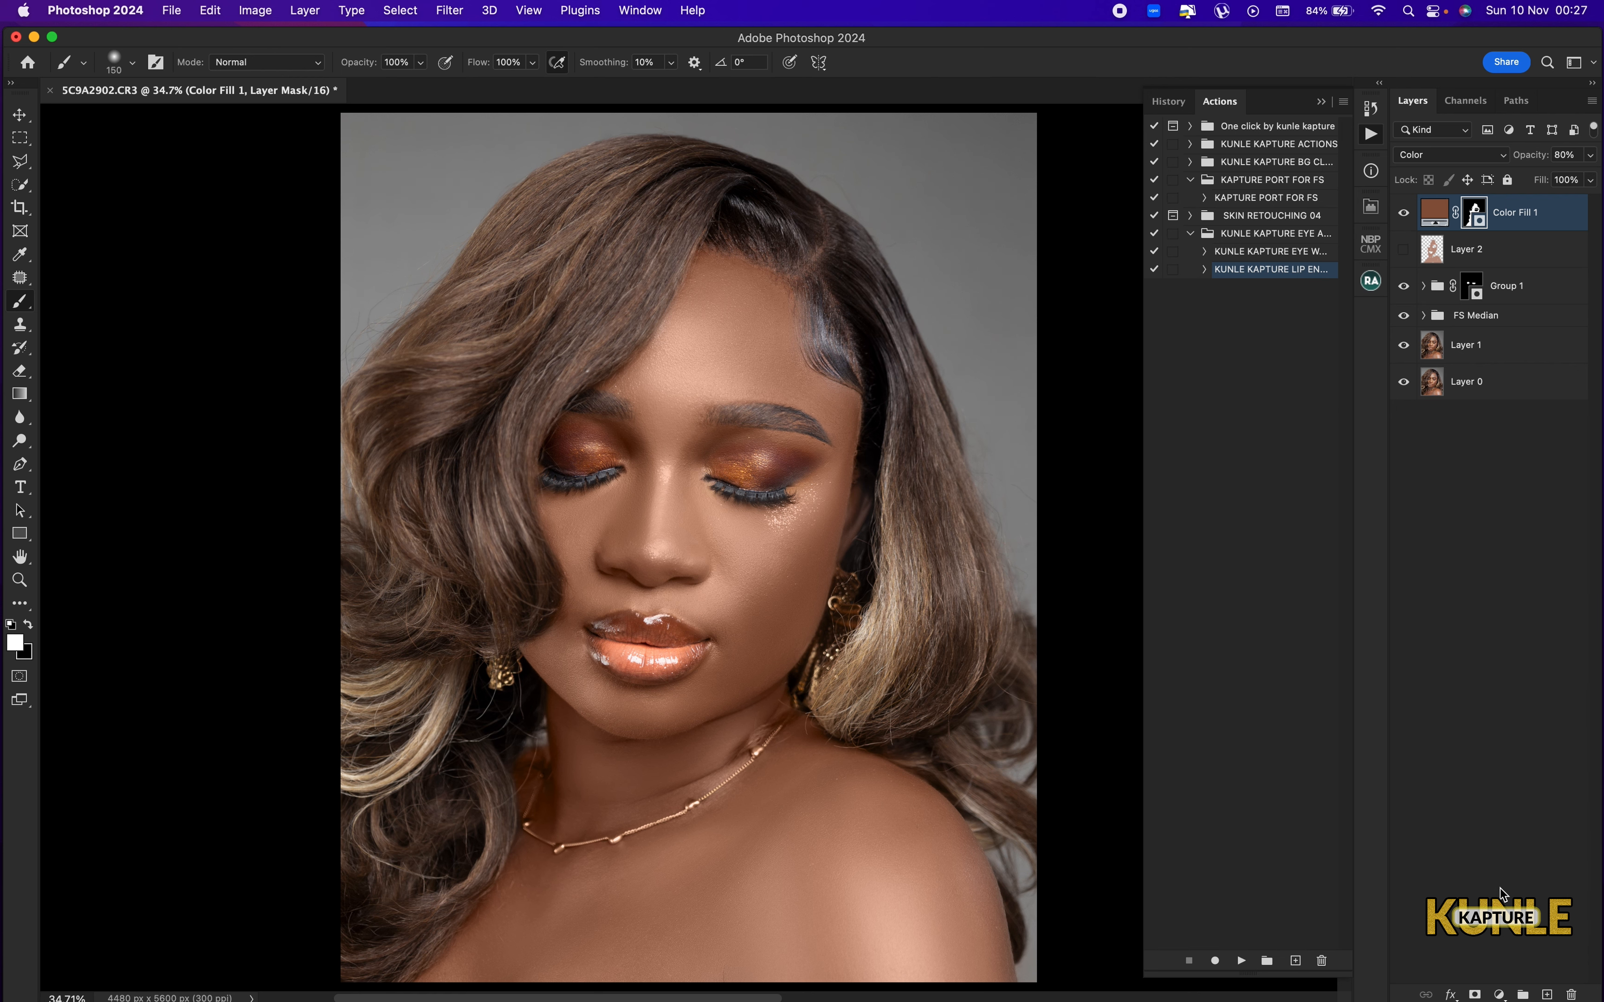
Add a Levels adjustment layer above Color Fill 1, try raising its RGB black input level, and return it to 0.
{"action": "left_click", "coordinate": [1500, 995]}
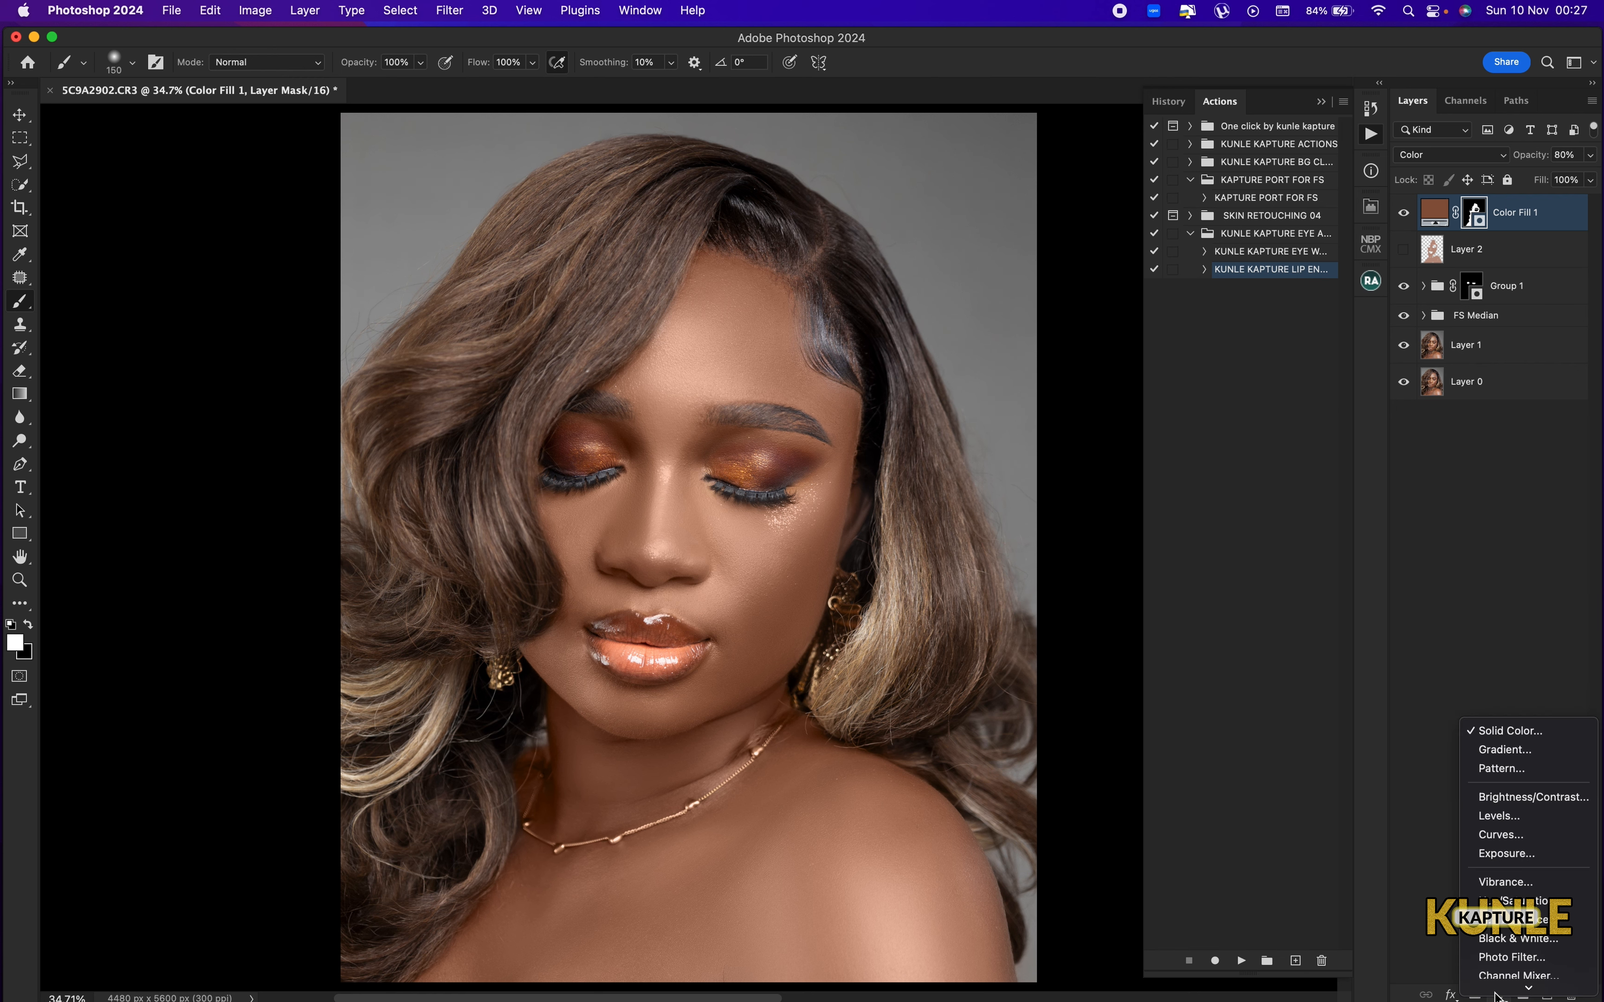
{"action": "left_click", "coordinate": [1507, 814]}
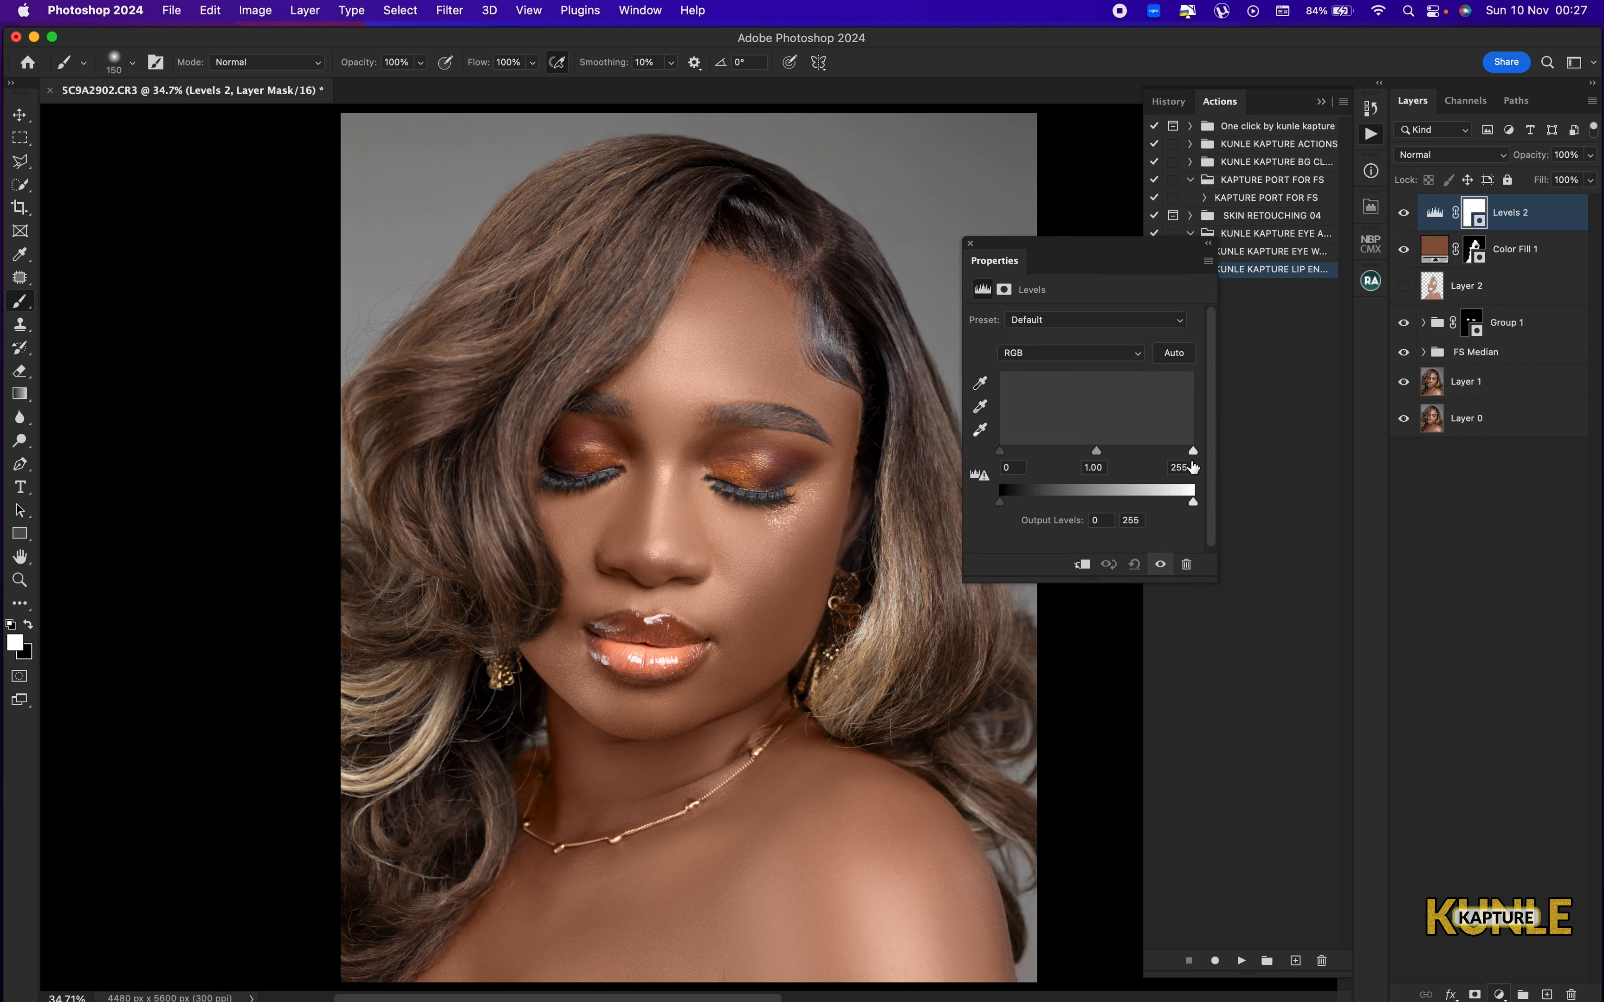
{"action": "left_click", "coordinate": [1003, 455]}
{"action": "left_click_drag", "start_coordinate": [1004, 455], "coordinate": [1010, 456]}
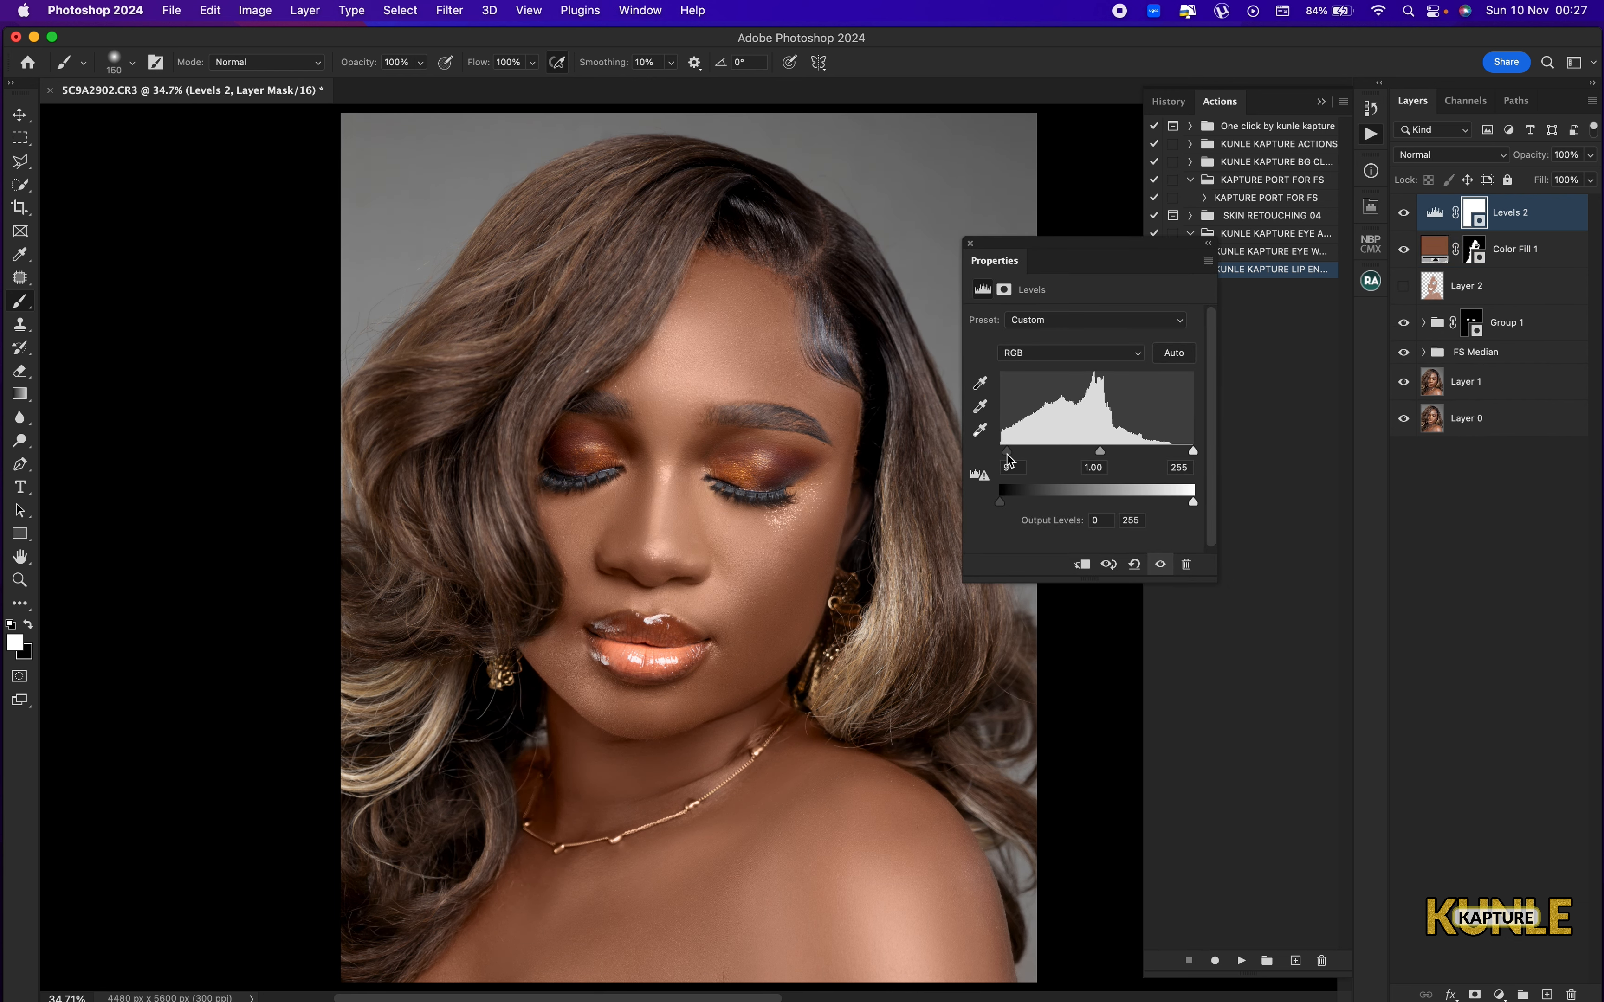
{"action": "left_click_drag", "start_coordinate": [1008, 456], "coordinate": [994, 457]}
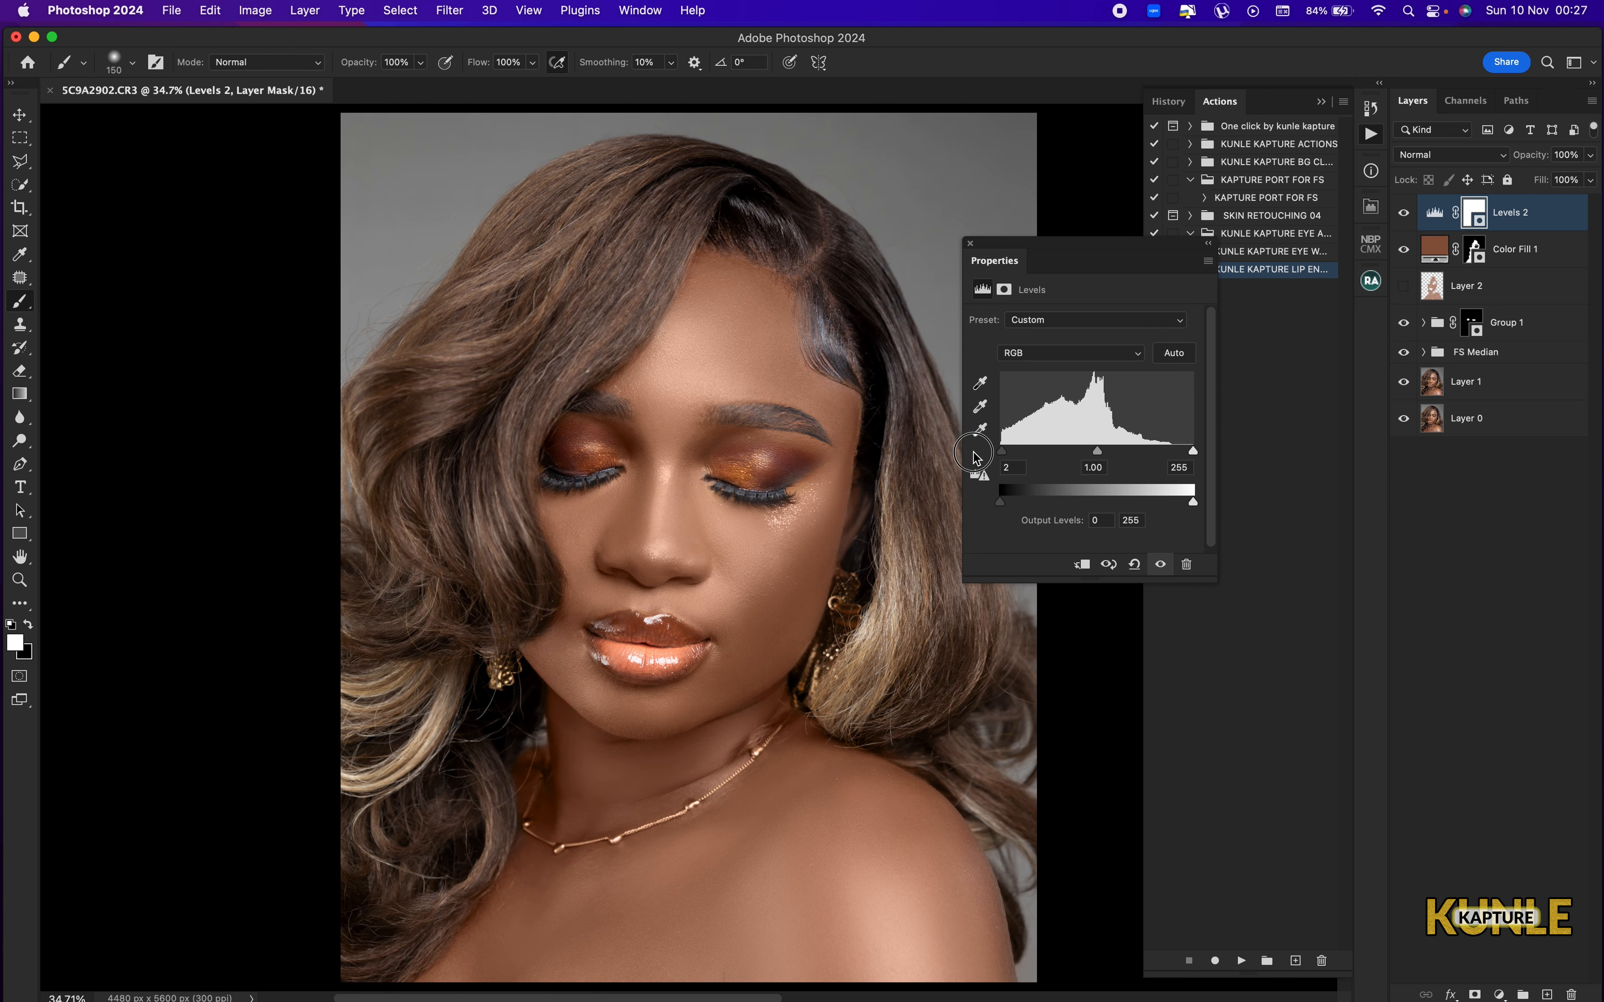
Try the Increase Contrast 1 preset on the Levels adjustment, and apply Increase Contrast 2 instead.
{"action": "left_click", "coordinate": [1087, 320]}
{"action": "left_click", "coordinate": [1093, 215]}
{"action": "key", "text": "super+minus"}
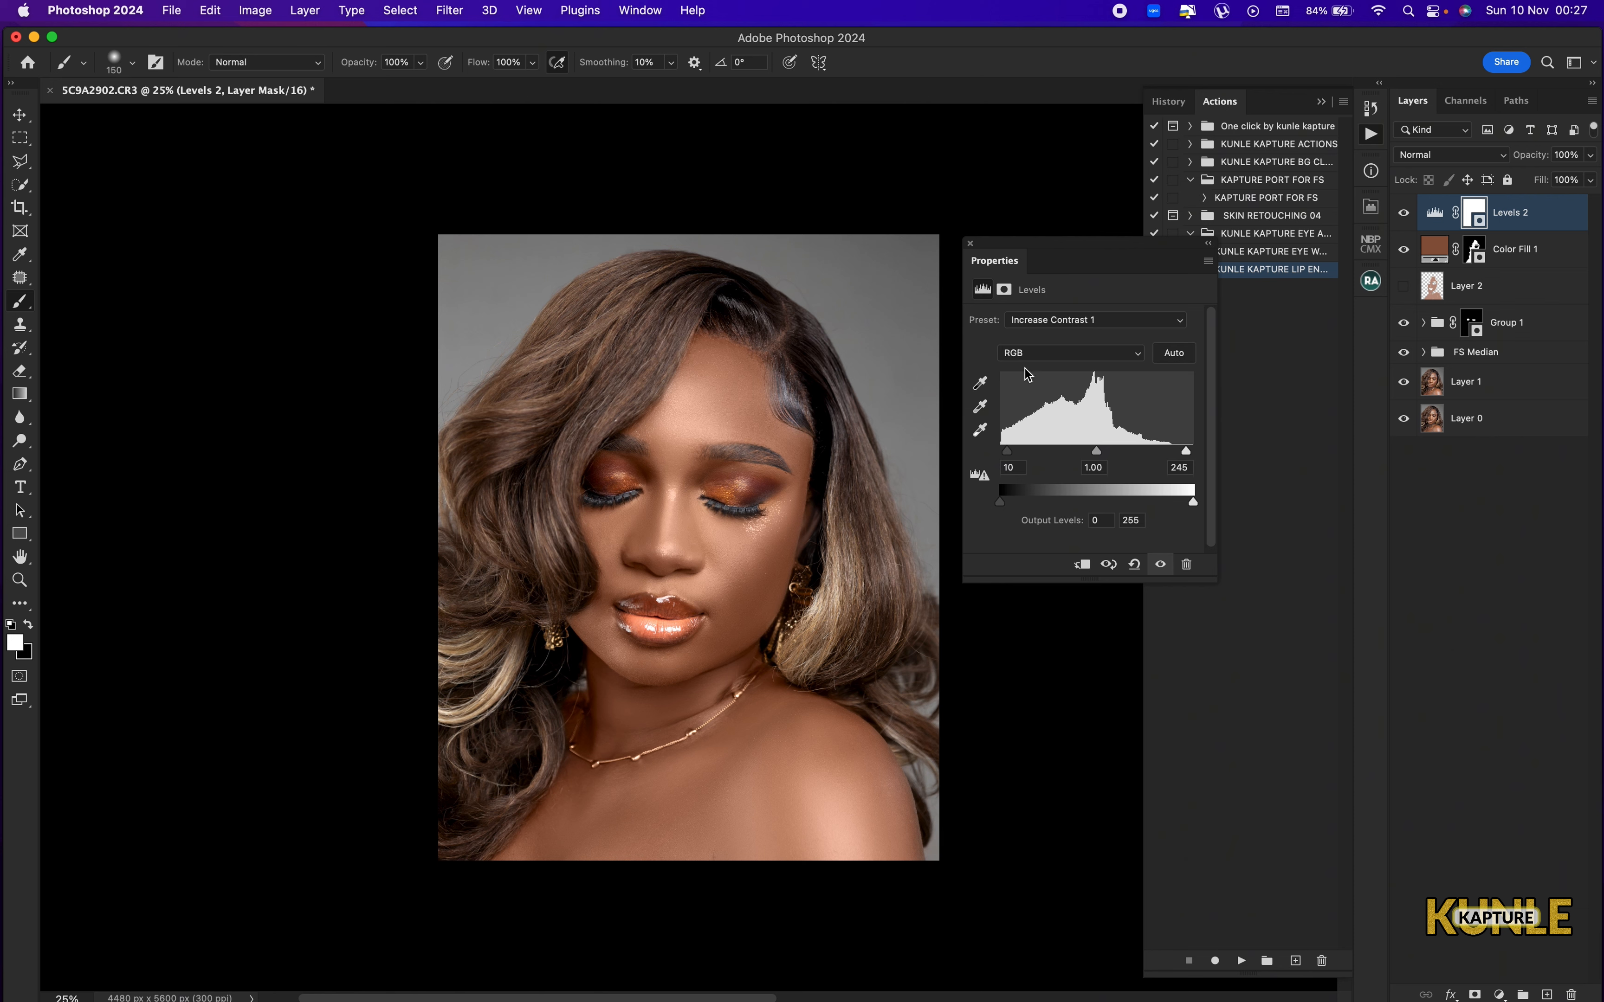
{"action": "left_click", "coordinate": [1130, 316]}
{"action": "left_click", "coordinate": [1094, 335]}
{"action": "key", "text": "super+equal"}
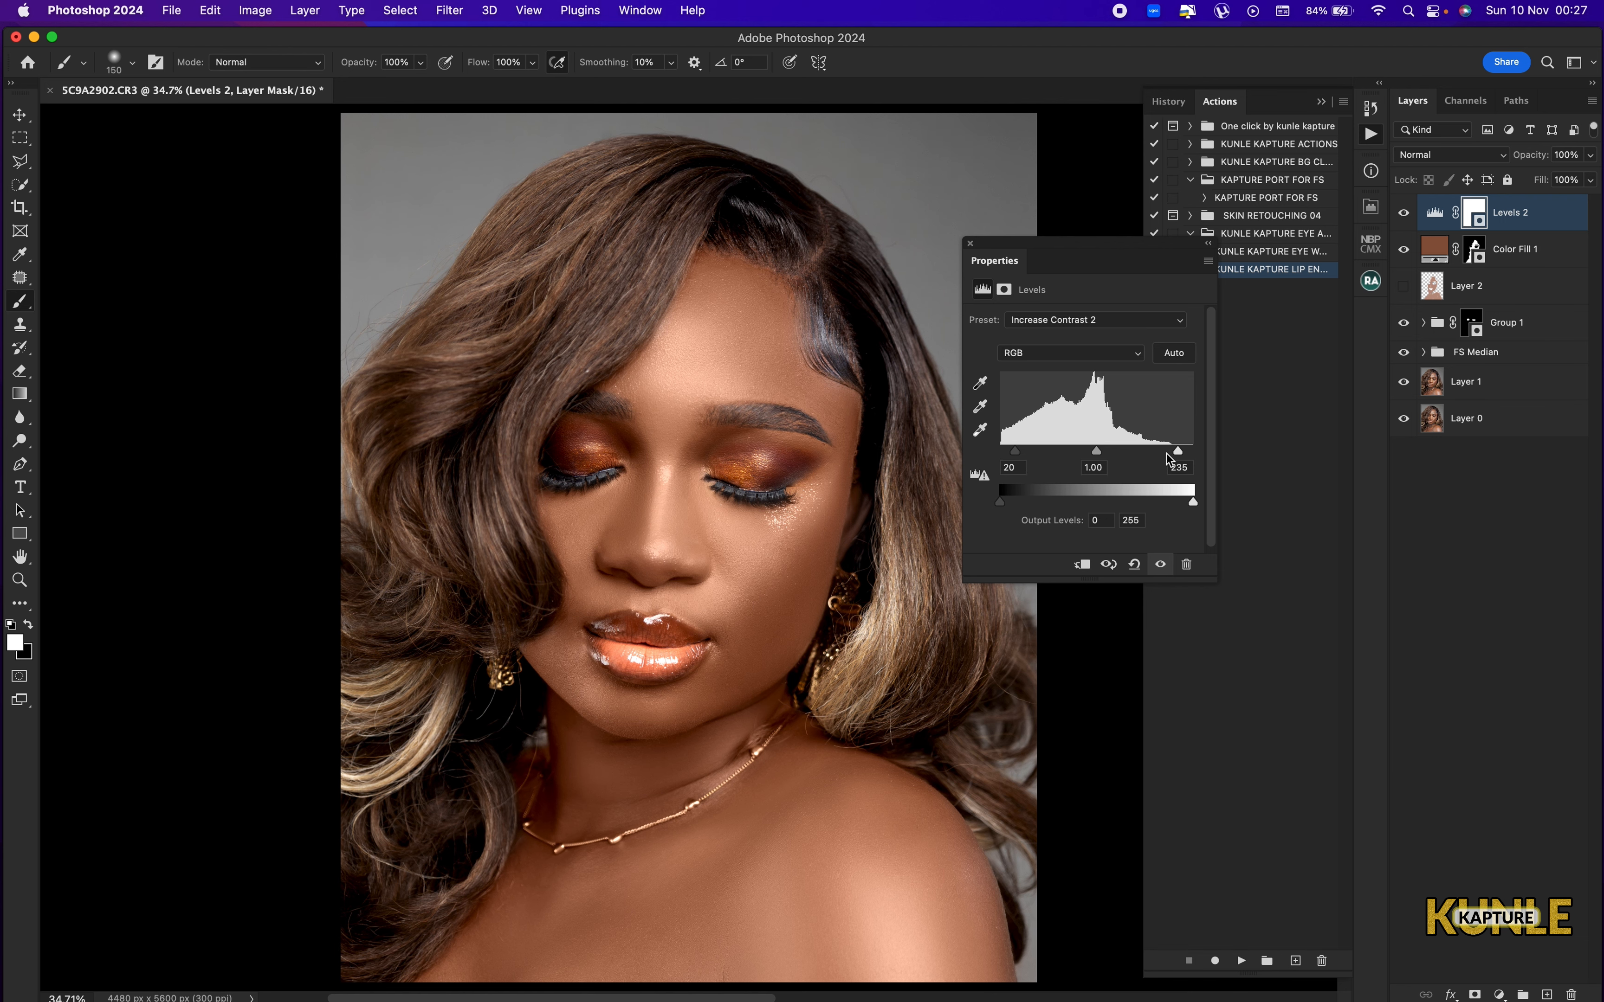
Set the RGB white input level of the Levels adjustment to 233 and check the whole portrait.
{"action": "left_click_drag", "start_coordinate": [1177, 458], "coordinate": [1179, 465]}
{"action": "key", "text": "super+minus"}
{"action": "key", "text": "super+minus"}
{"action": "key", "text": "super+minus"}
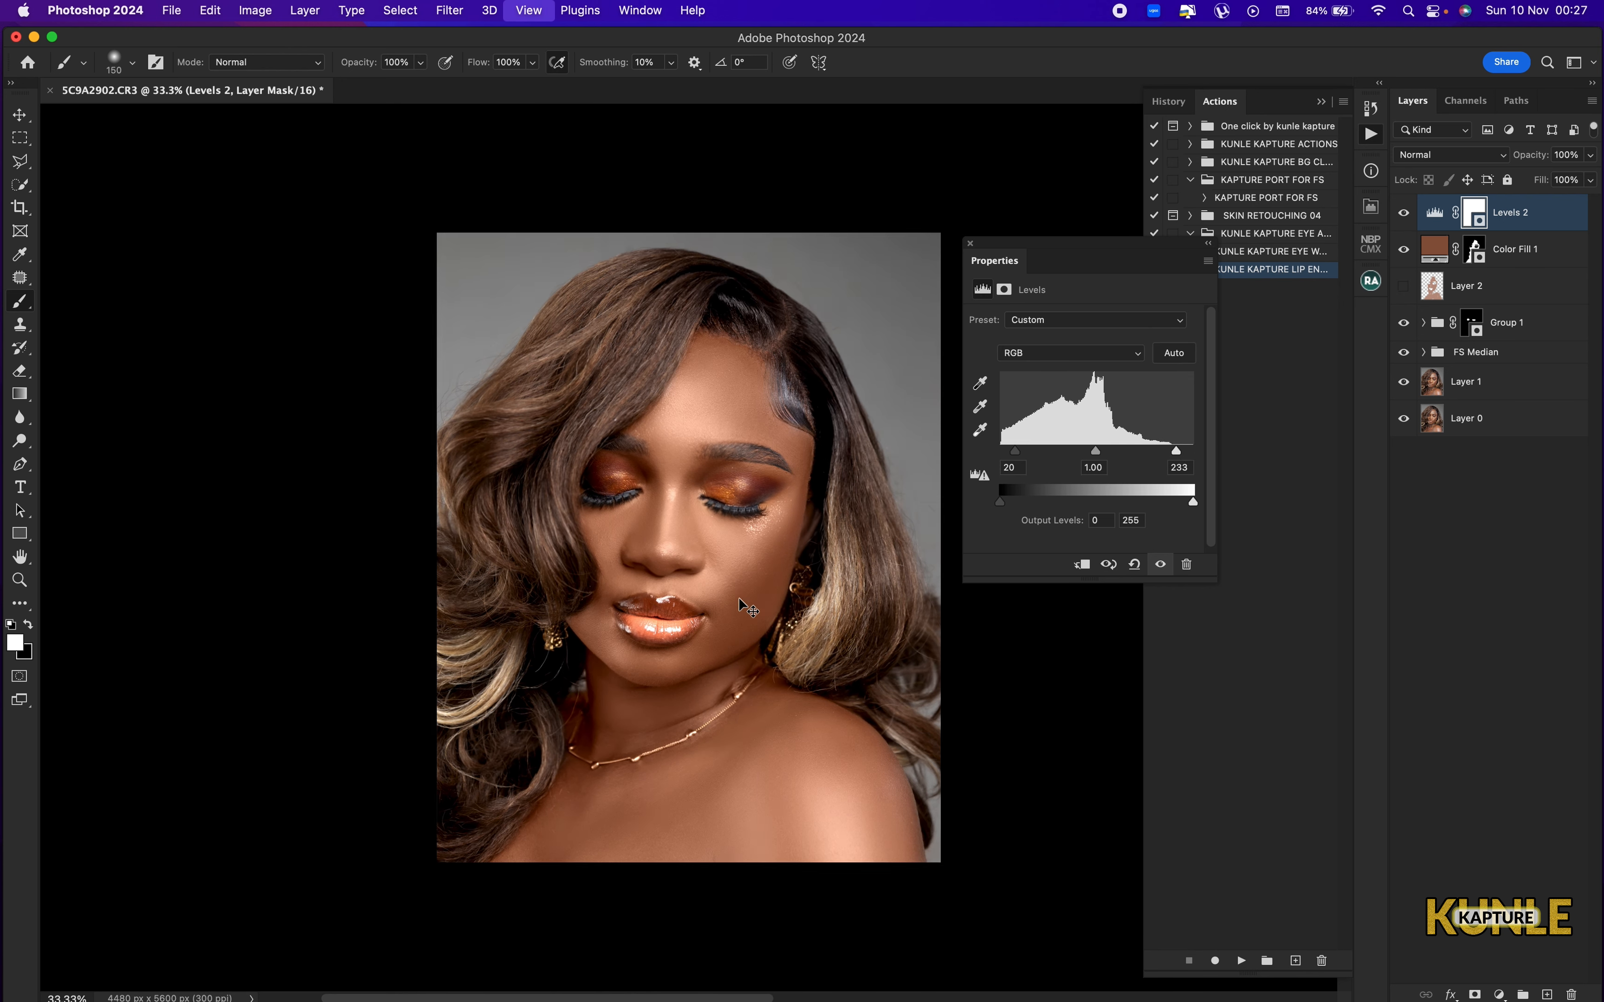
Switch the Levels adjustment to the Red channel and set its black input level to 8.
{"action": "left_click", "coordinate": [1046, 353]}
{"action": "left_click", "coordinate": [1040, 371]}
{"action": "key", "text": "super+plus"}
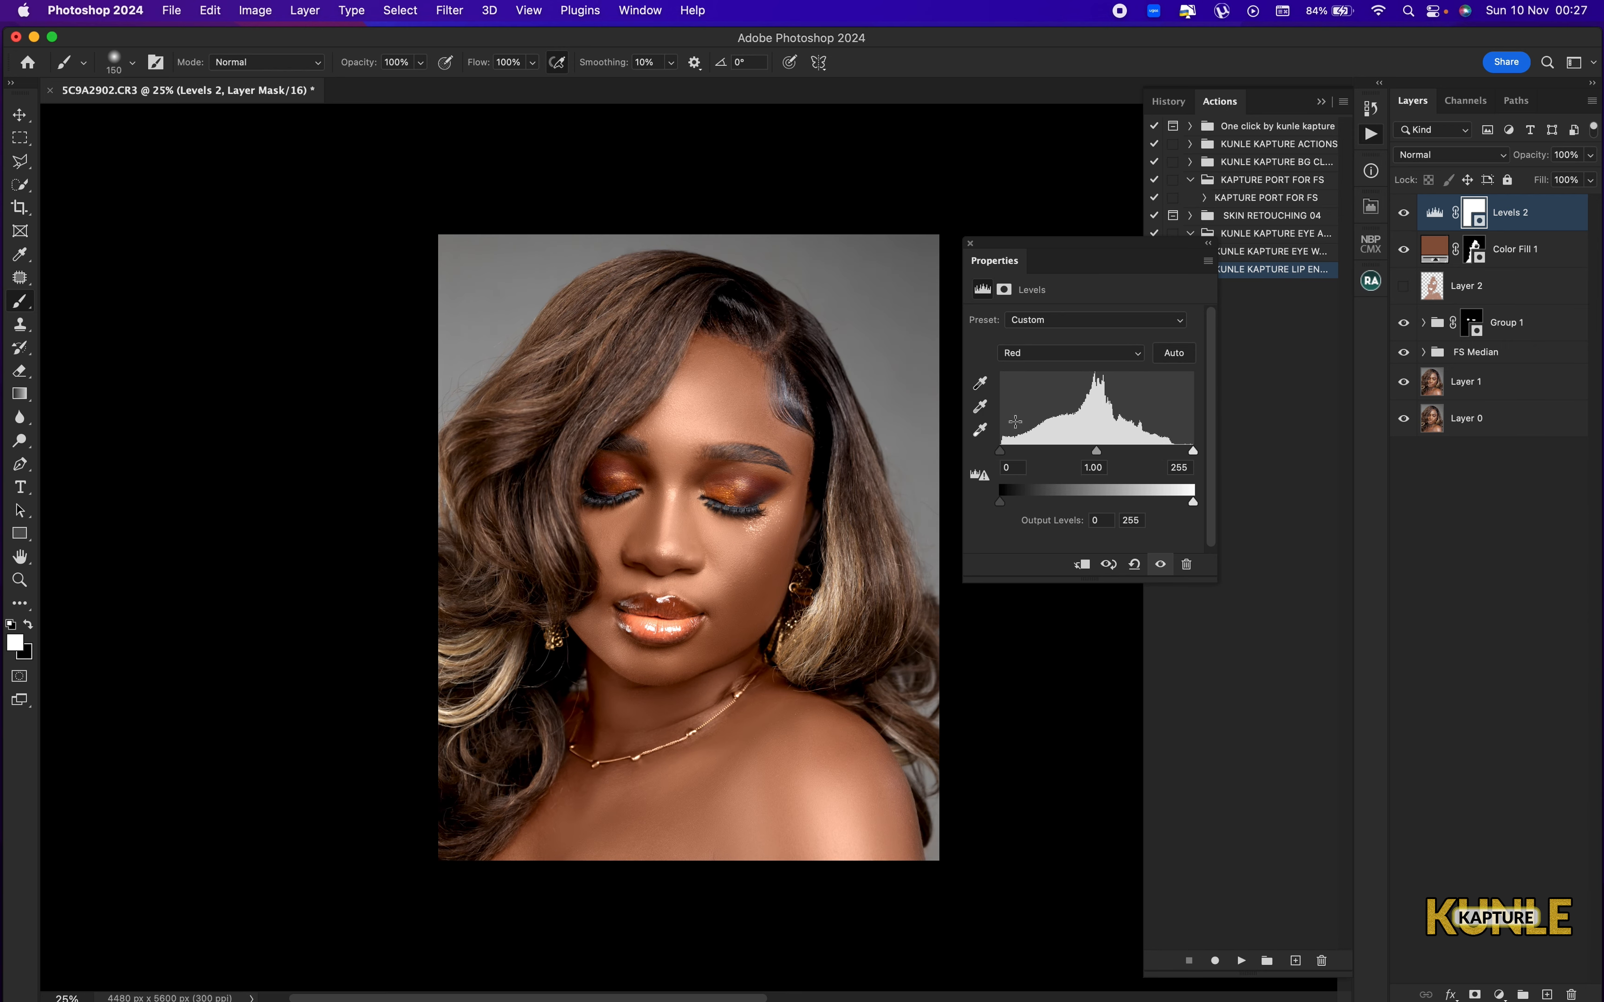
{"action": "left_click", "coordinate": [1005, 457]}
{"action": "left_click", "coordinate": [1016, 468]}
{"action": "key", "text": "super+minus"}
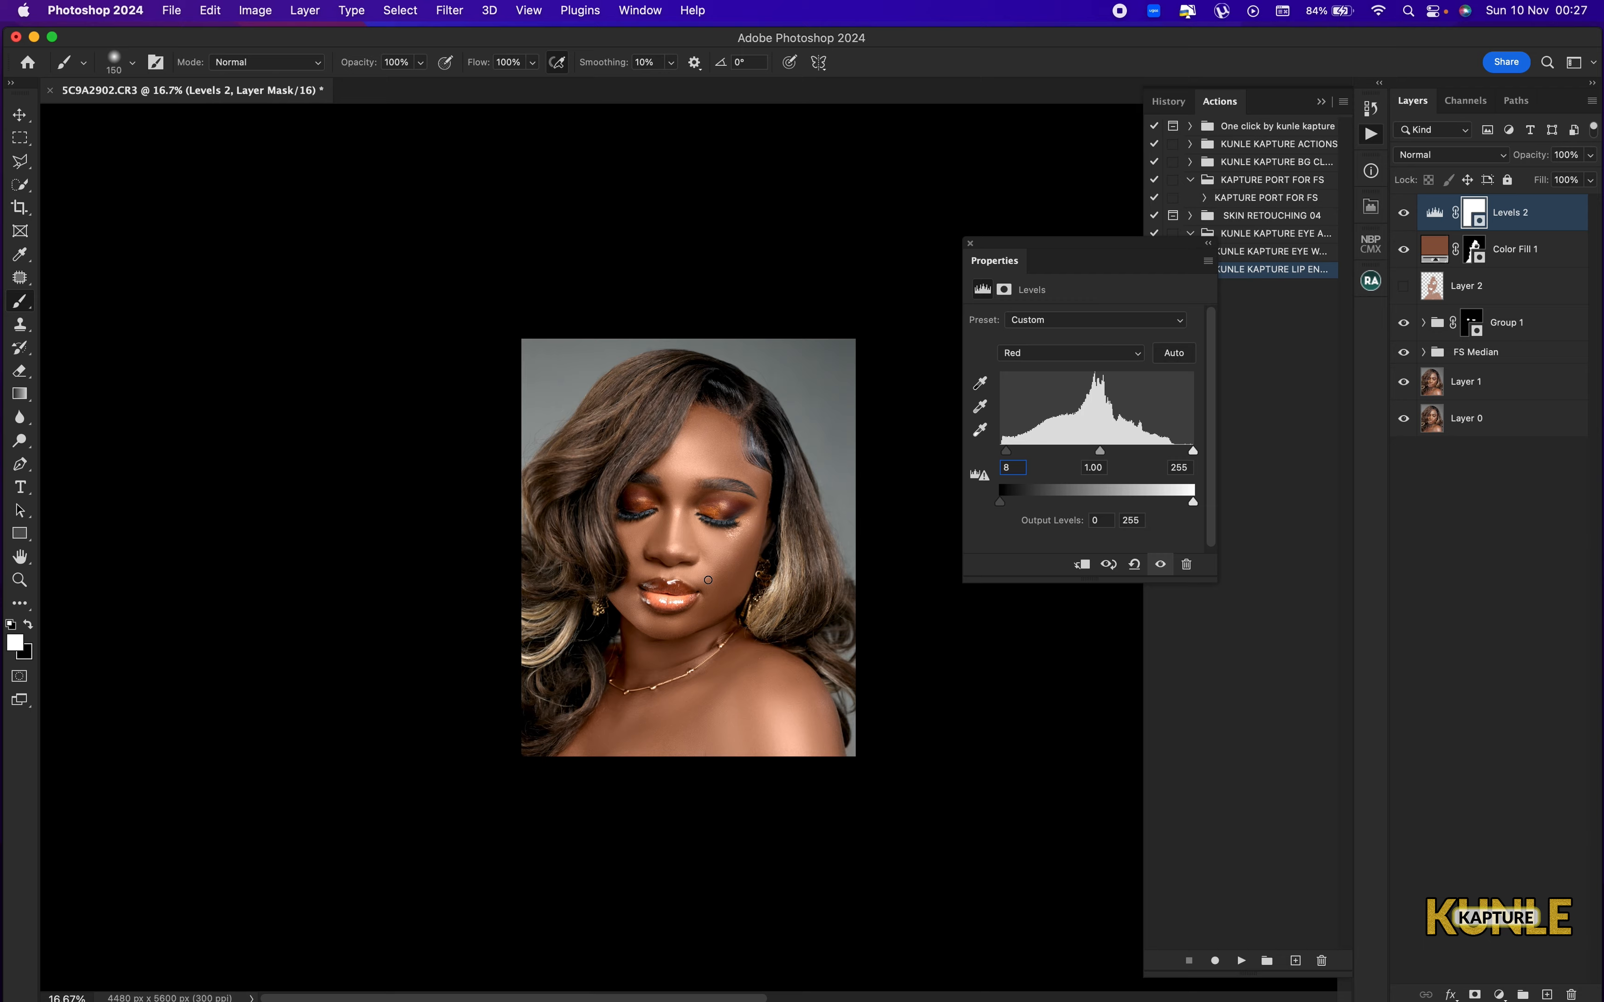
{"action": "key", "text": "super+0"}
{"action": "key", "text": "super+minus"}
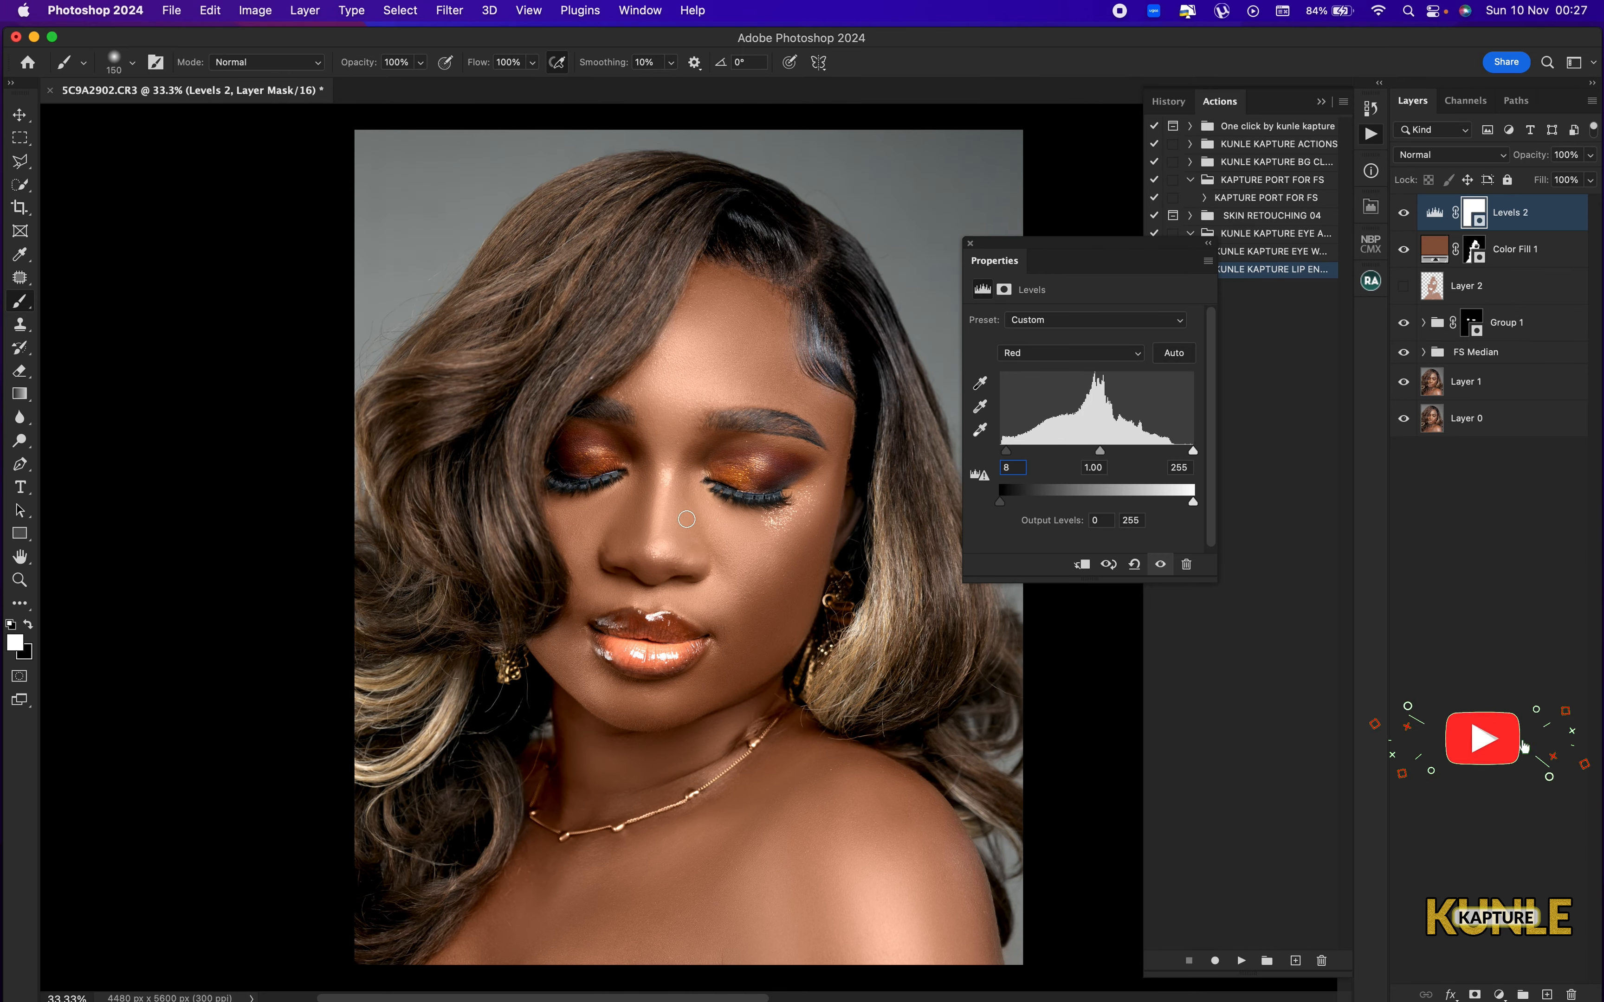
{"action": "key", "text": "super+minus"}
{"action": "key", "text": "super+minus"}
{"action": "key", "text": "super+0"}
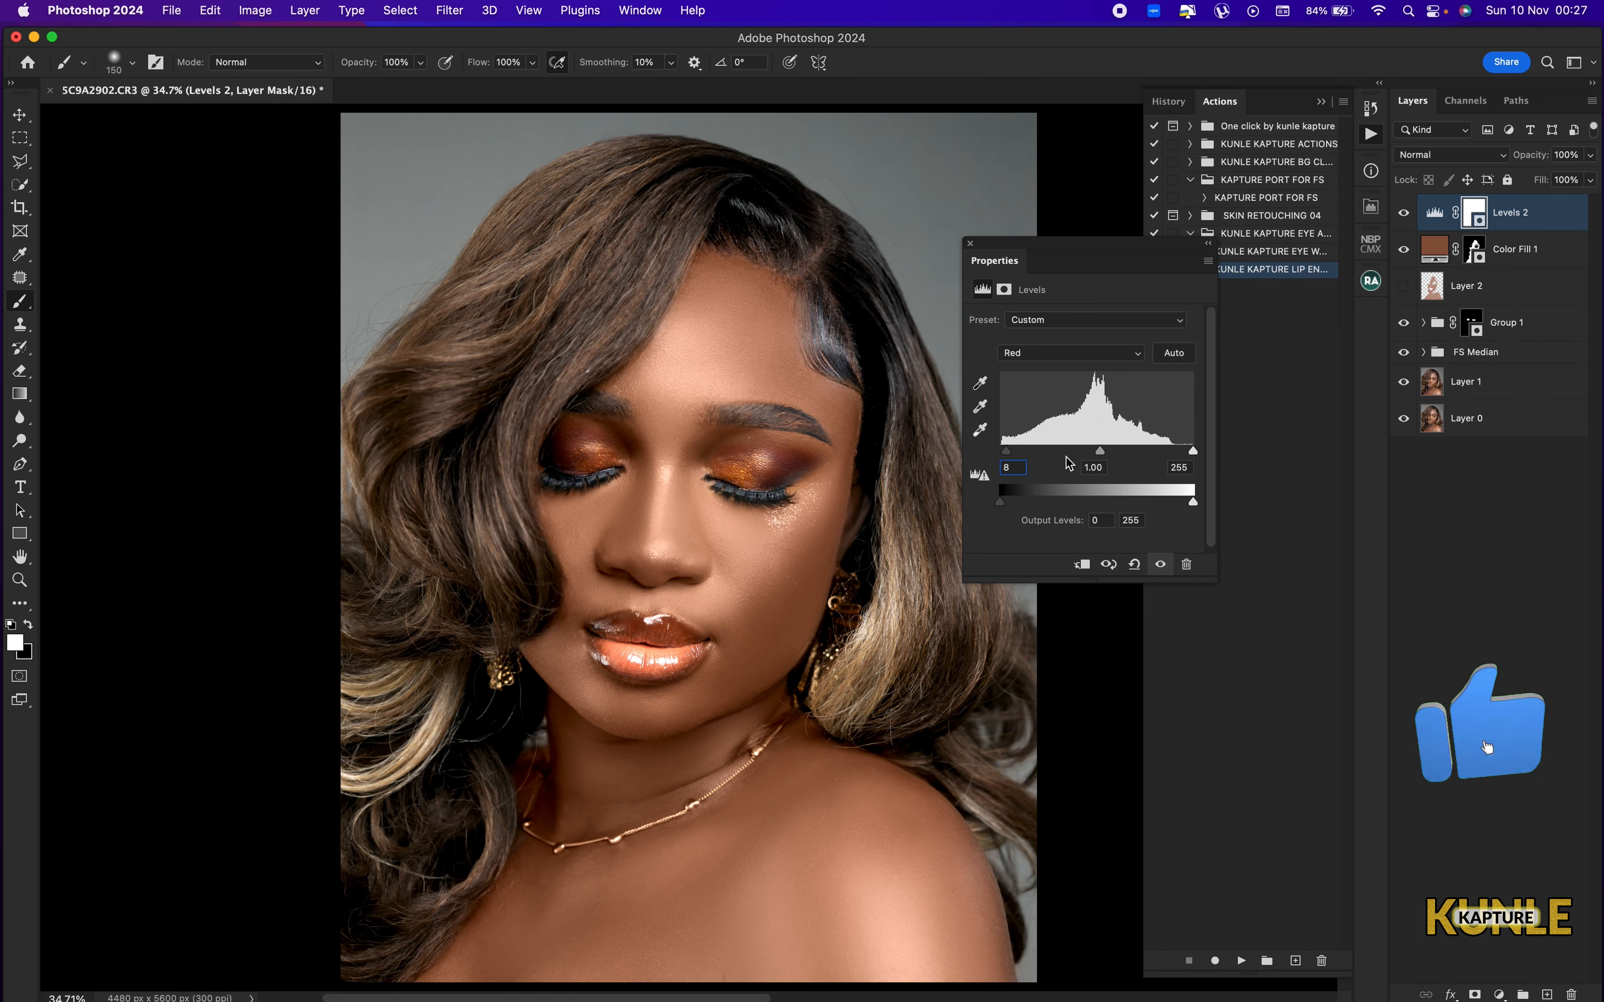
Add a Vibrance adjustment layer above Levels 2 and set its vibrance to +11.
{"action": "key", "text": "super+minus"}
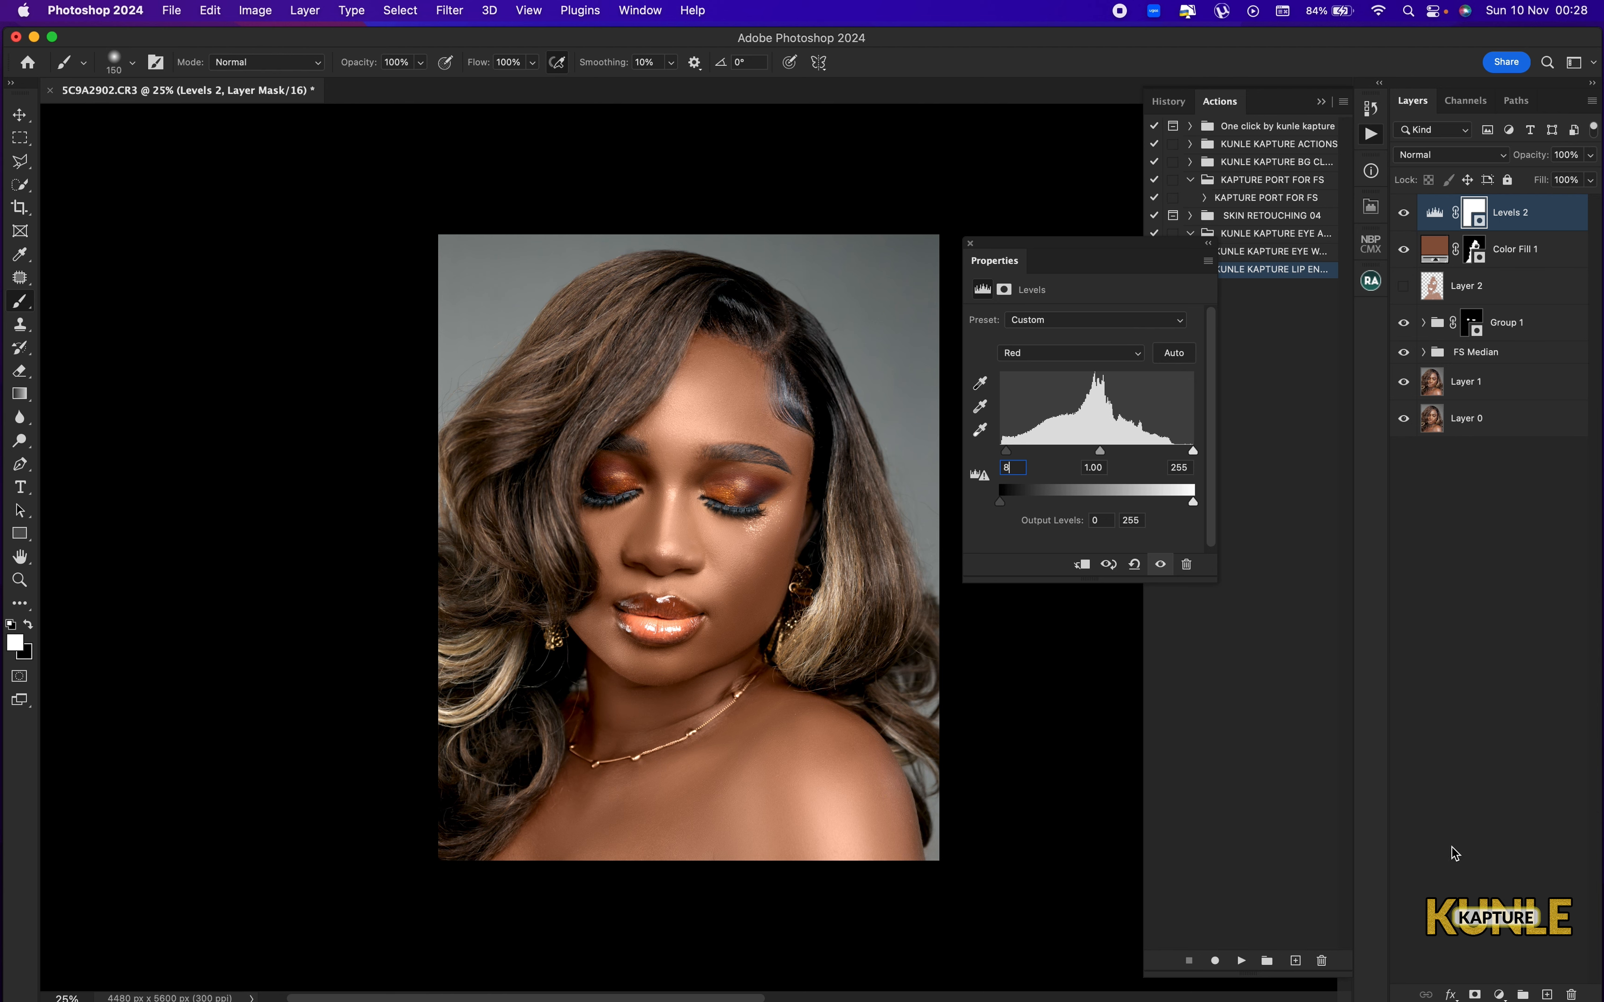
{"action": "left_click", "coordinate": [1500, 992]}
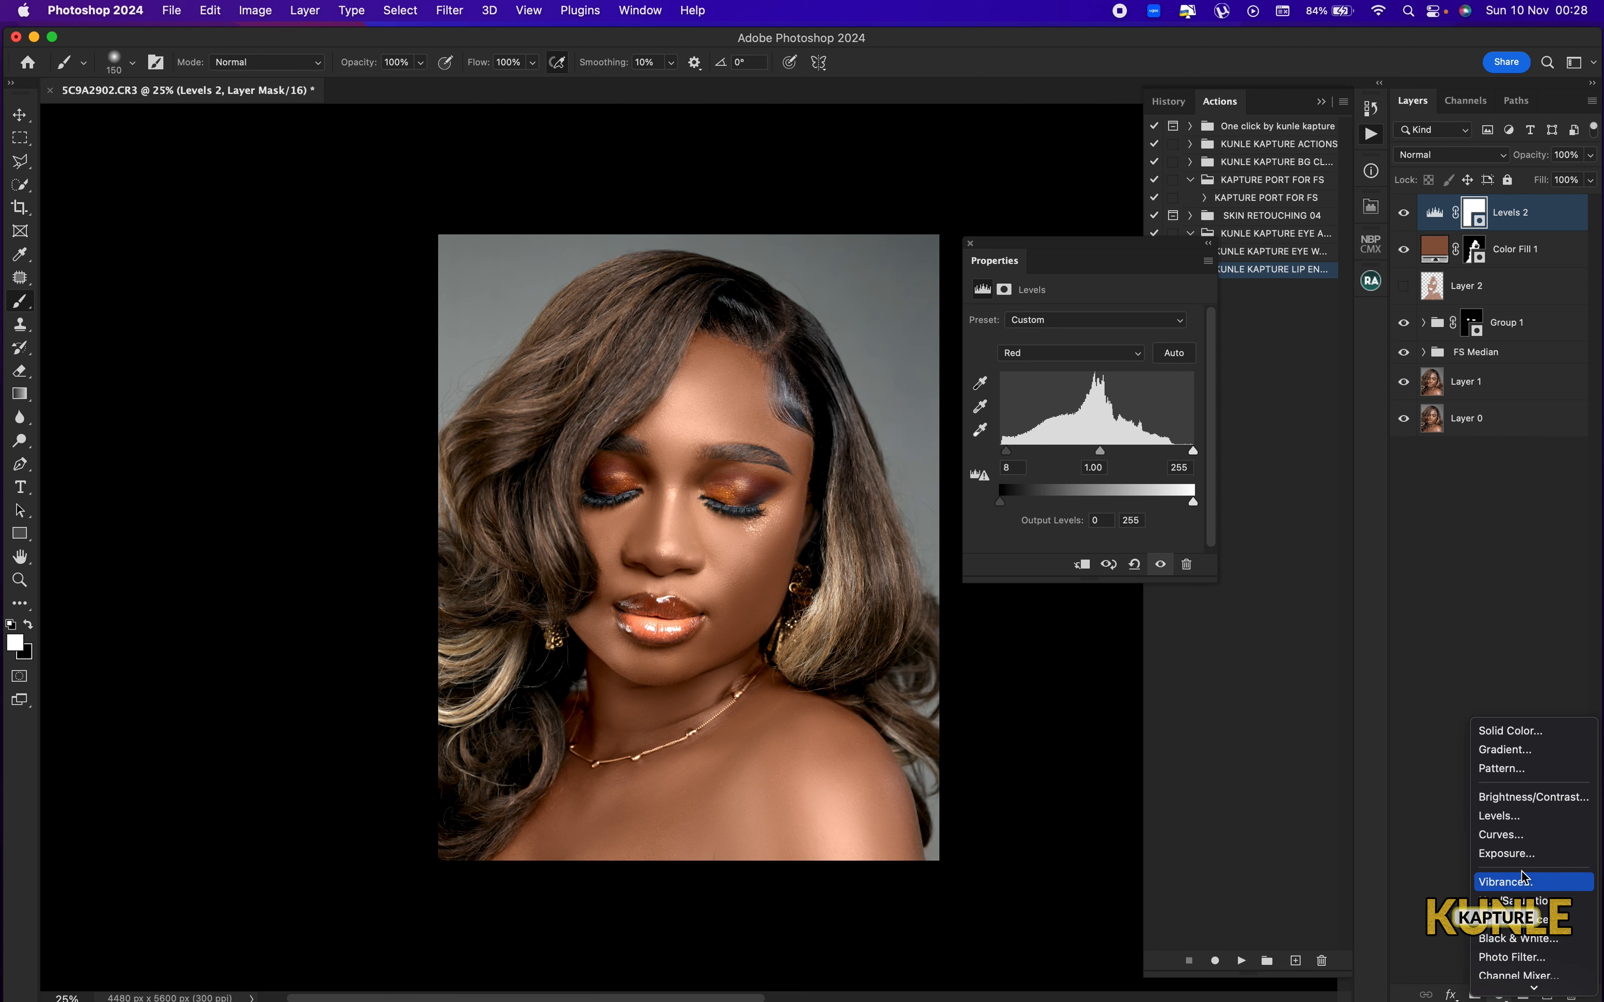
{"action": "left_click", "coordinate": [1526, 773]}
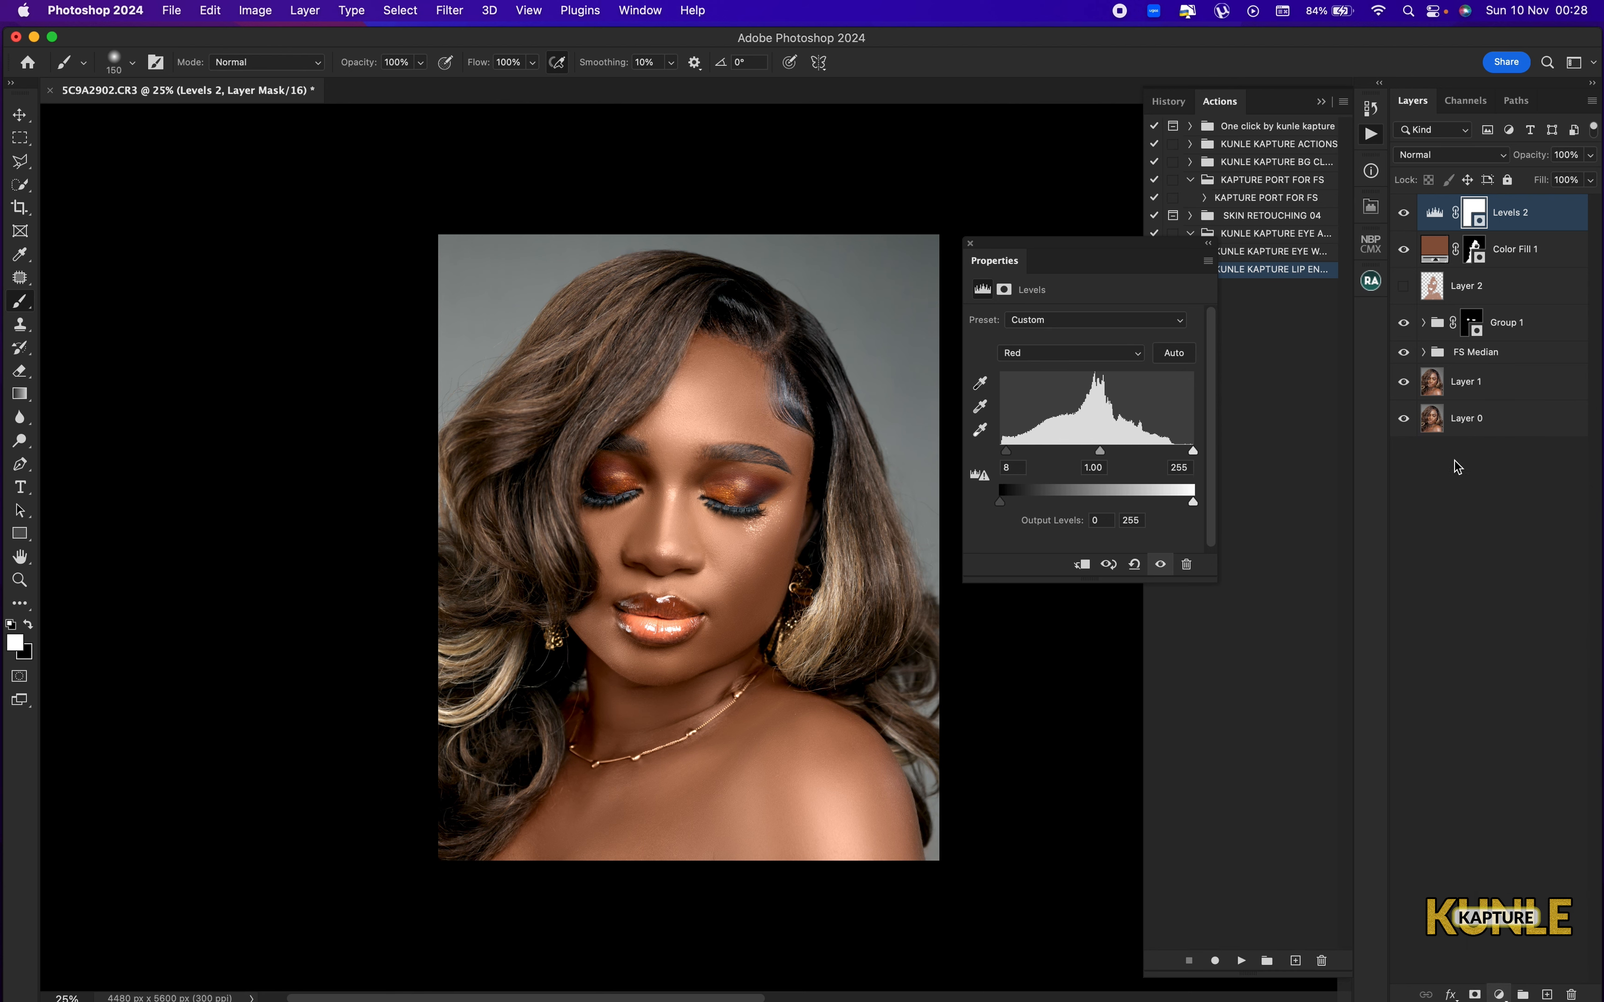
{"action": "left_click_drag", "start_coordinate": [1083, 335], "coordinate": [1094, 338]}
{"action": "key", "text": "super+minus"}
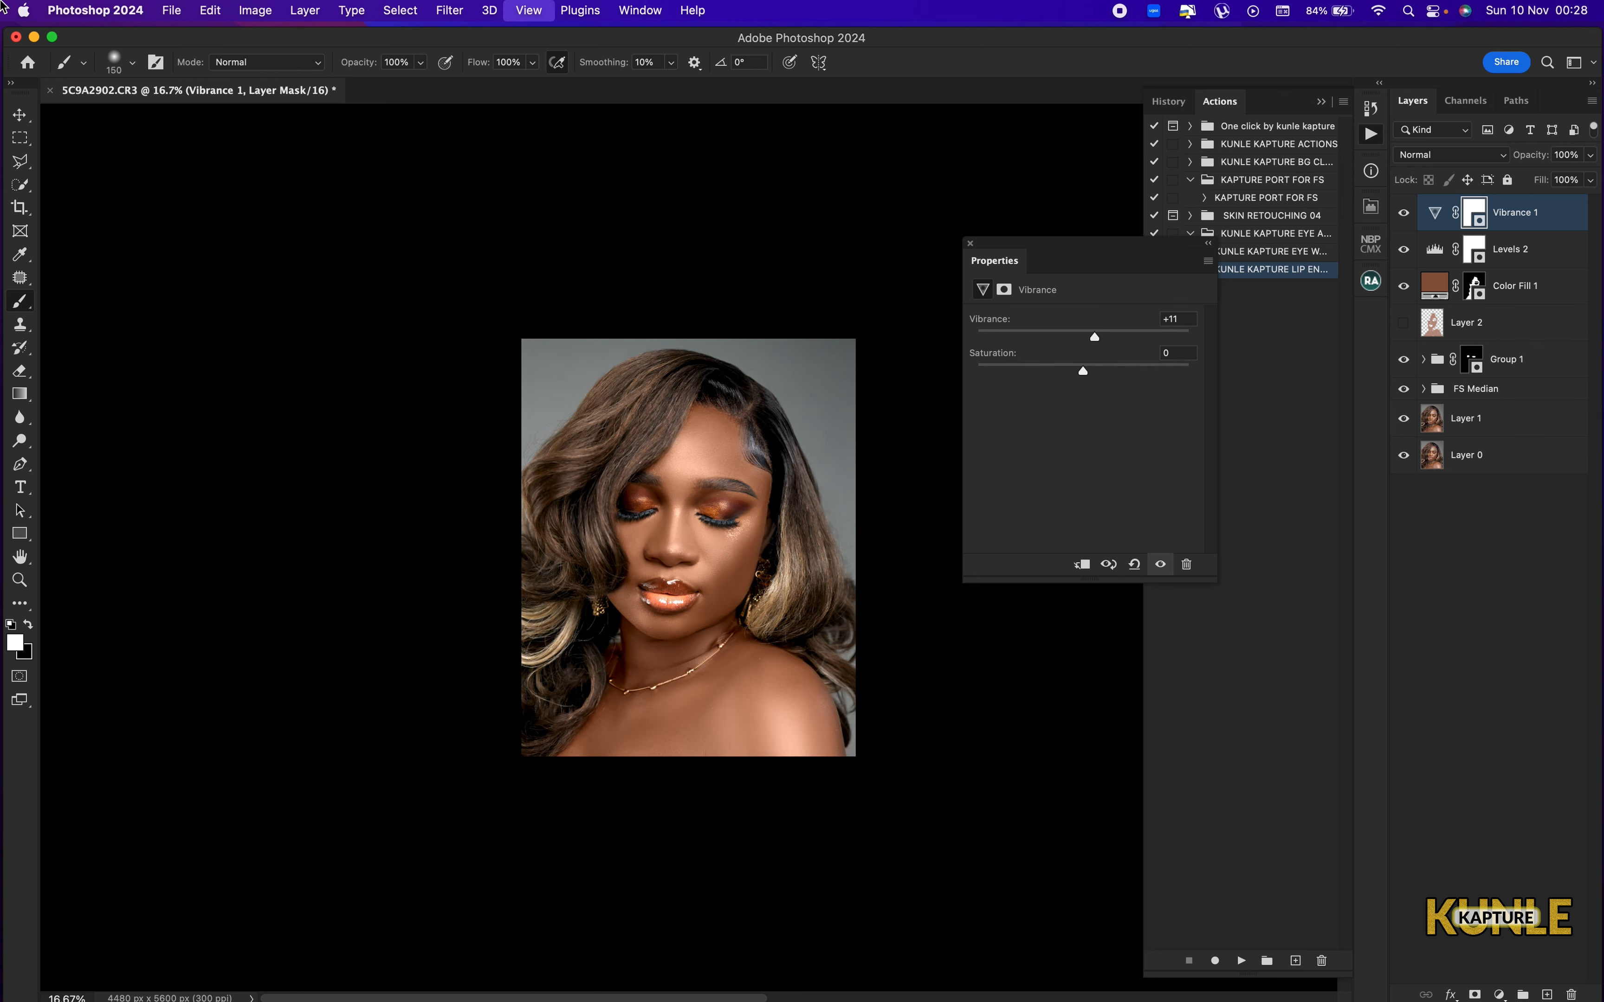
{"action": "key", "text": "super+0"}
{"action": "key", "text": "super+minus"}
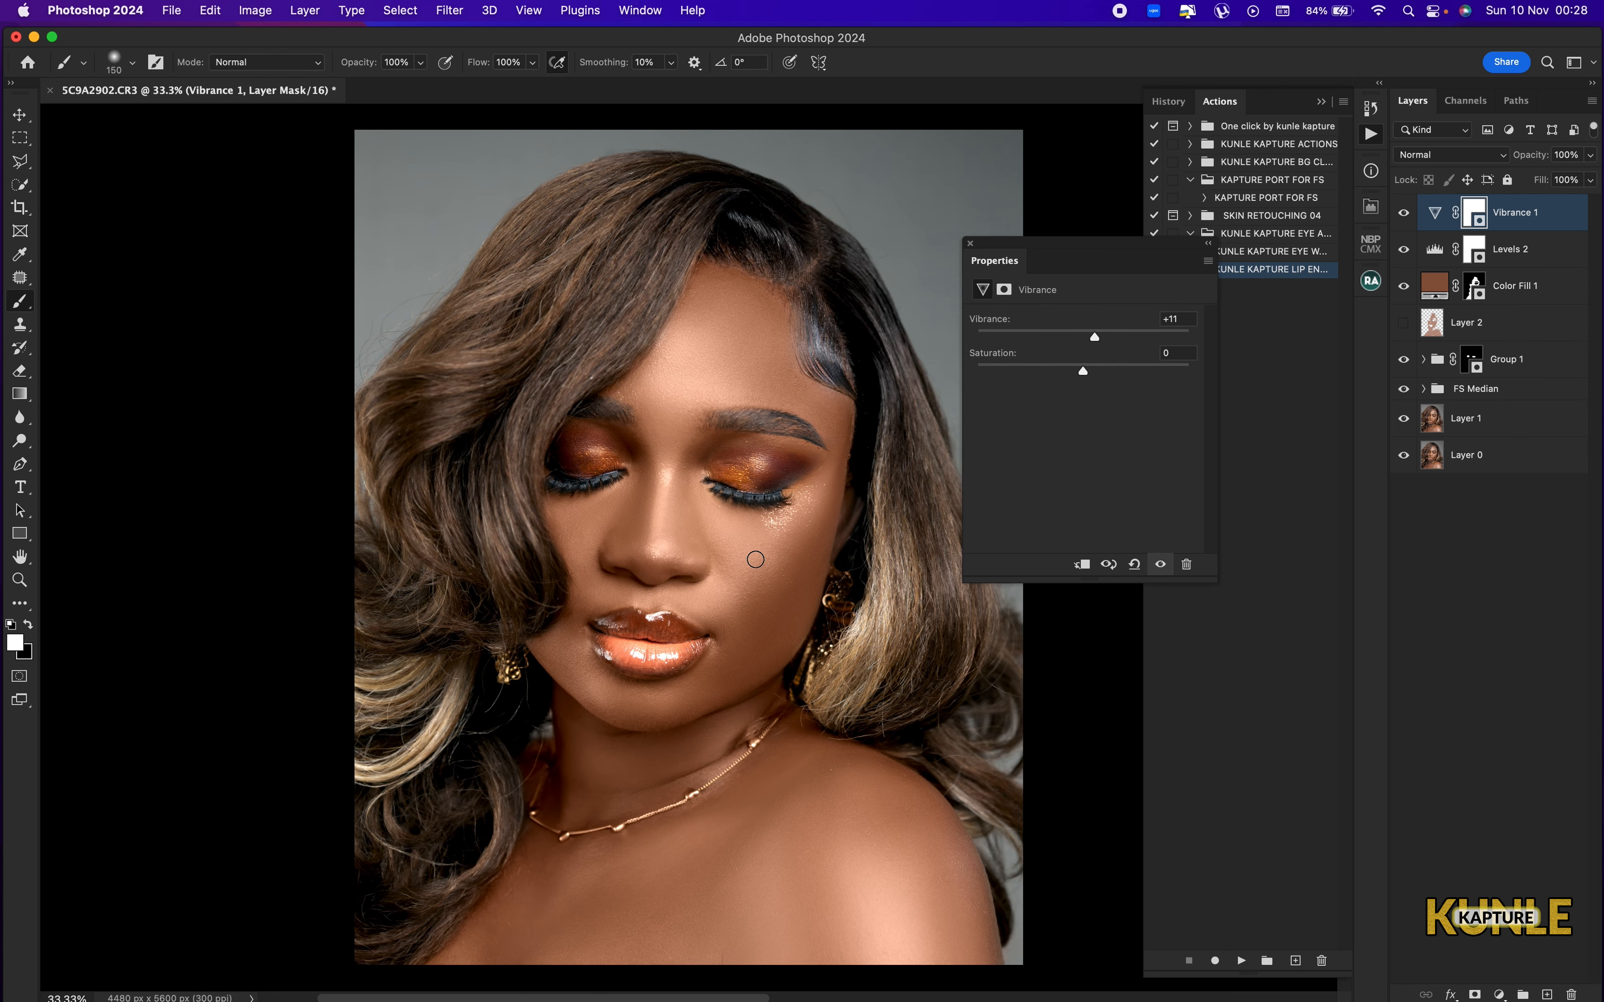
{"action": "key", "text": "super+minus"}
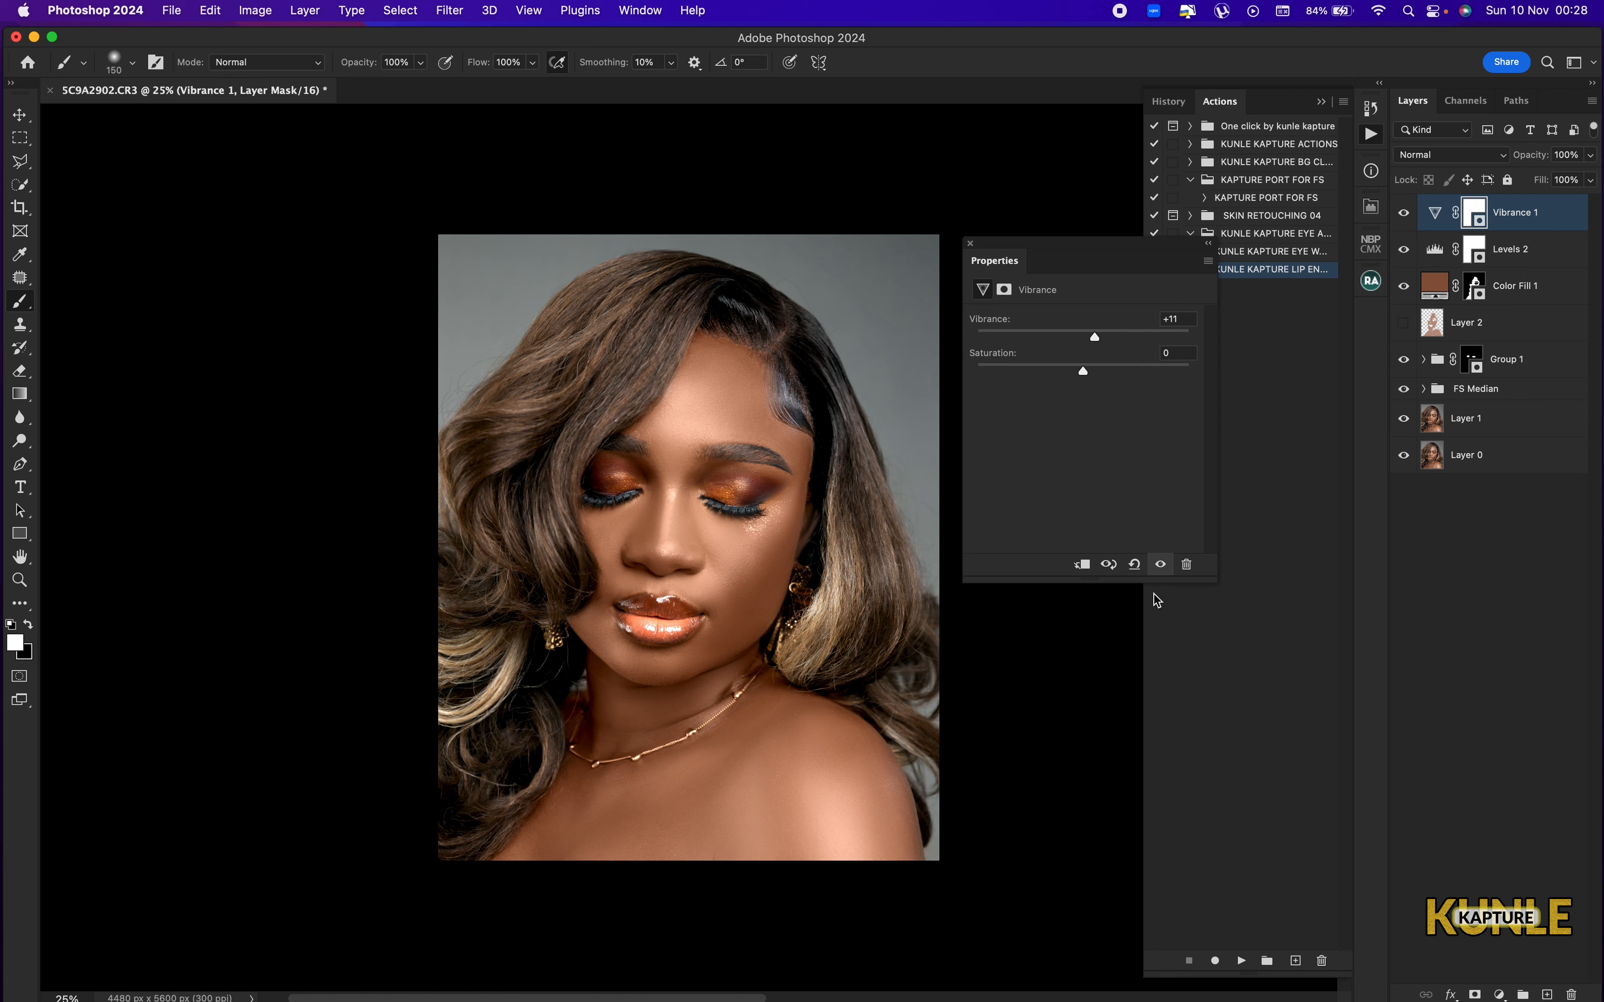
Compare the edited portrait with the original by toggling the view from Layer 0 at several sizes.
{"action": "key", "text": "super+minus"}
{"action": "key", "text": "super+minus"}
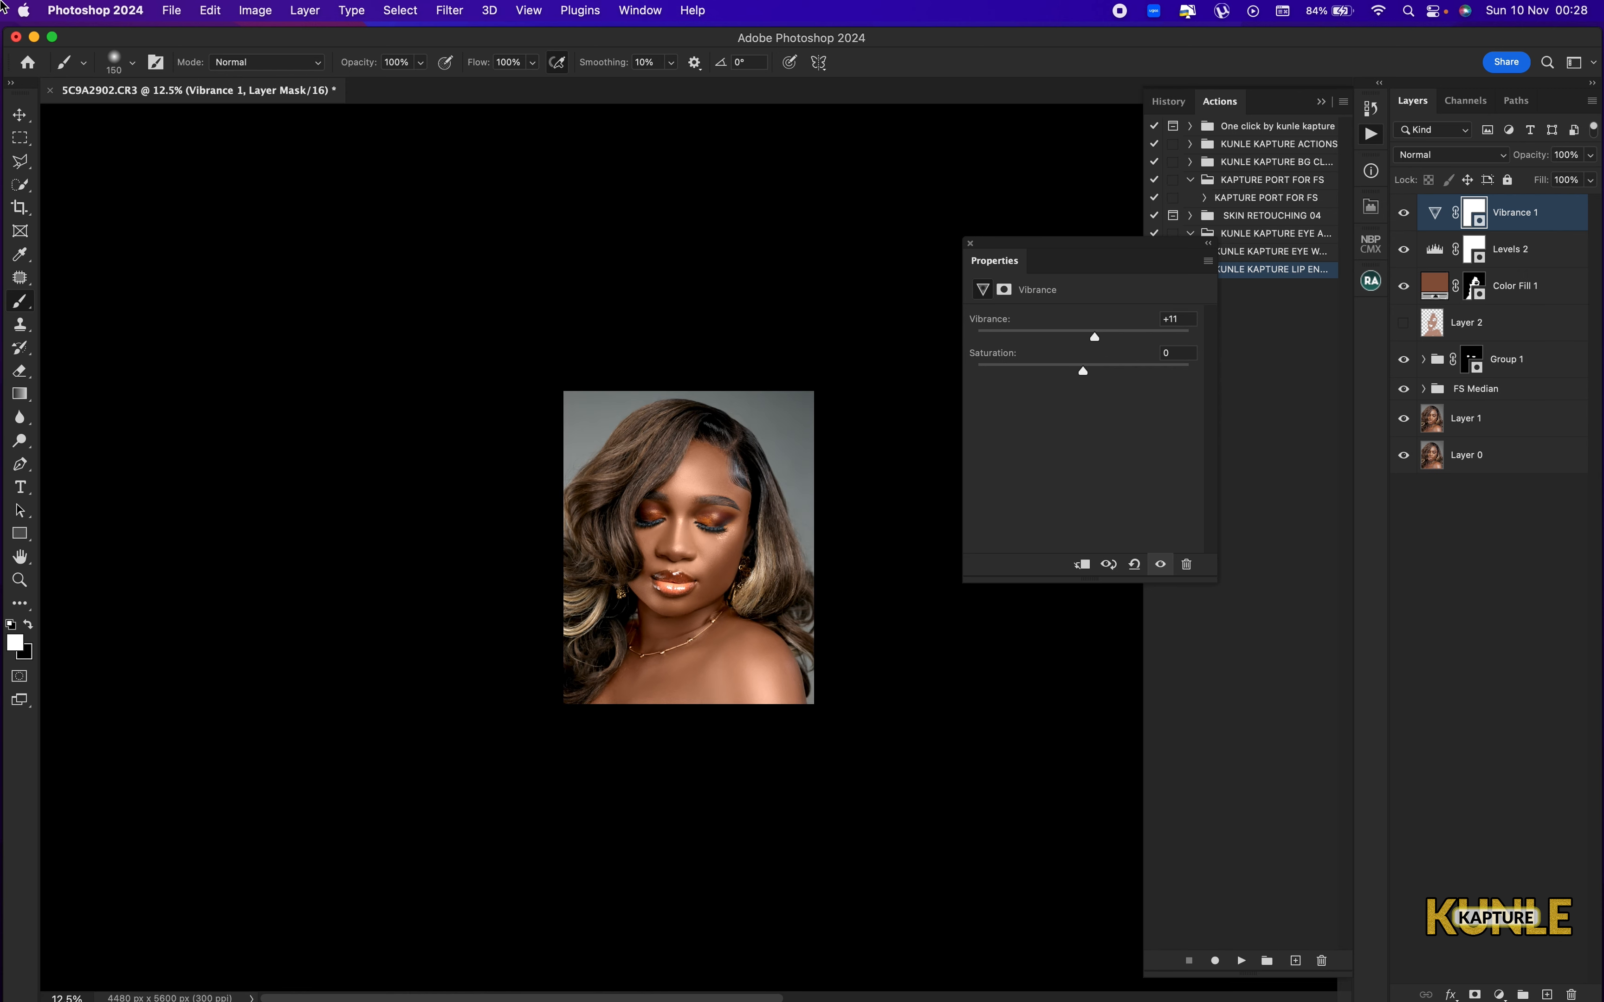
{"action": "key", "text": "super+0"}
{"action": "key", "text": "super+minus"}
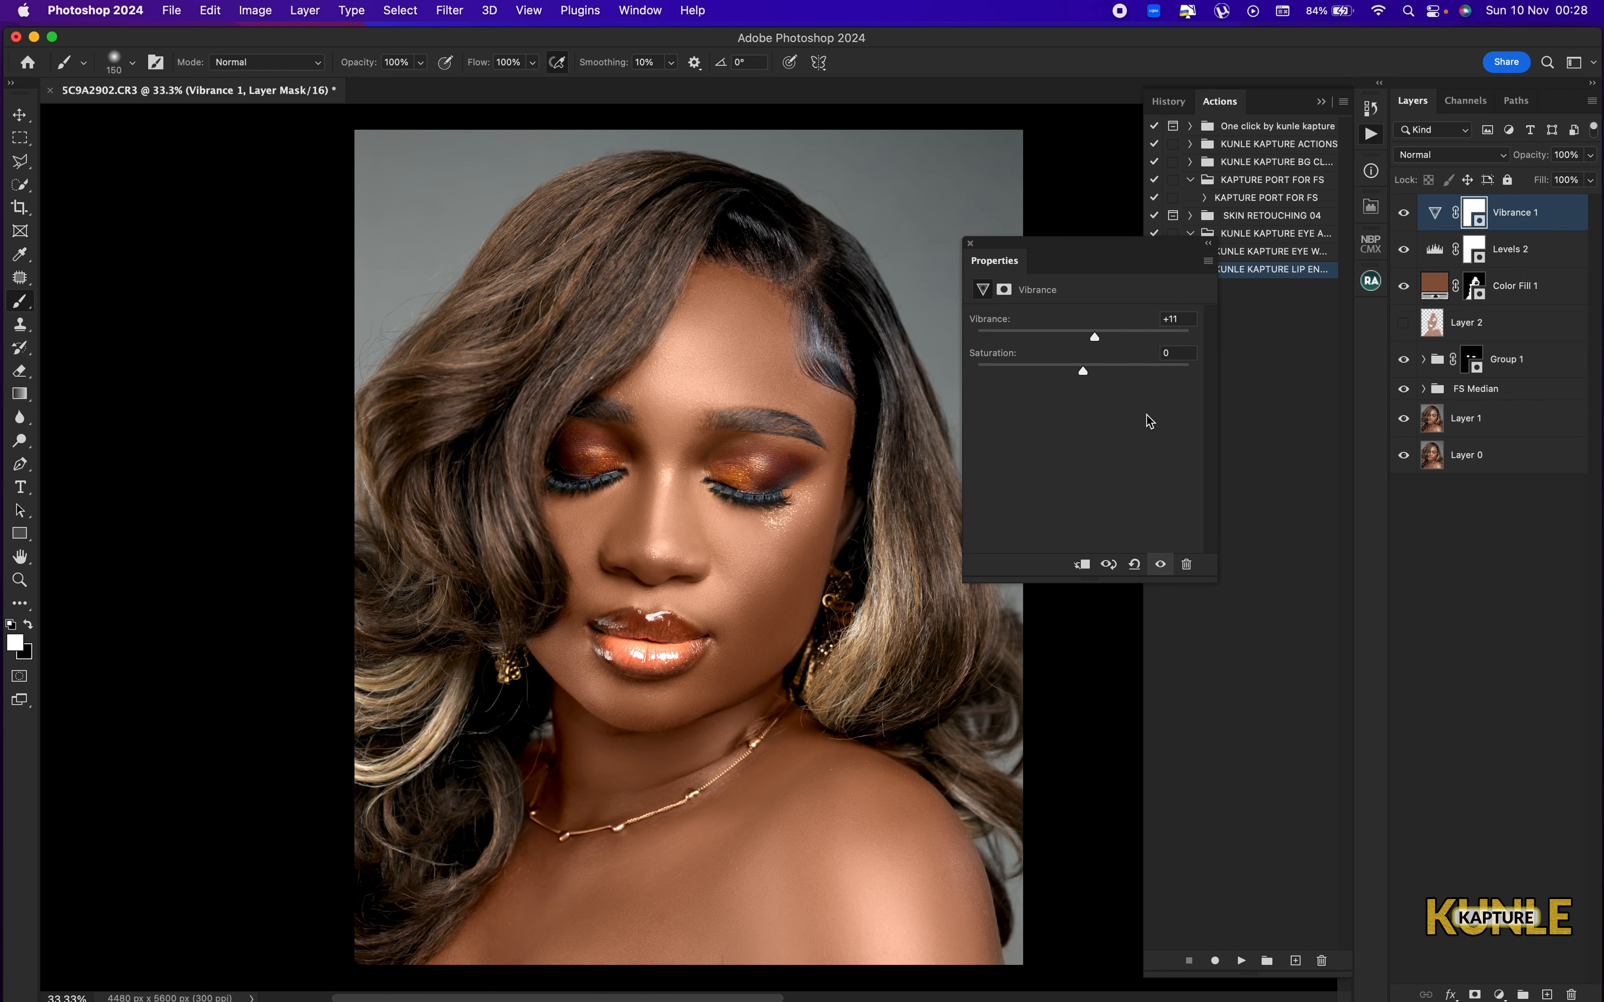
{"action": "left_click", "coordinate": [1403, 455], "text": "alt"}
{"action": "left_click", "coordinate": [1403, 455], "text": "alt"}
{"action": "key", "text": "super+minus"}
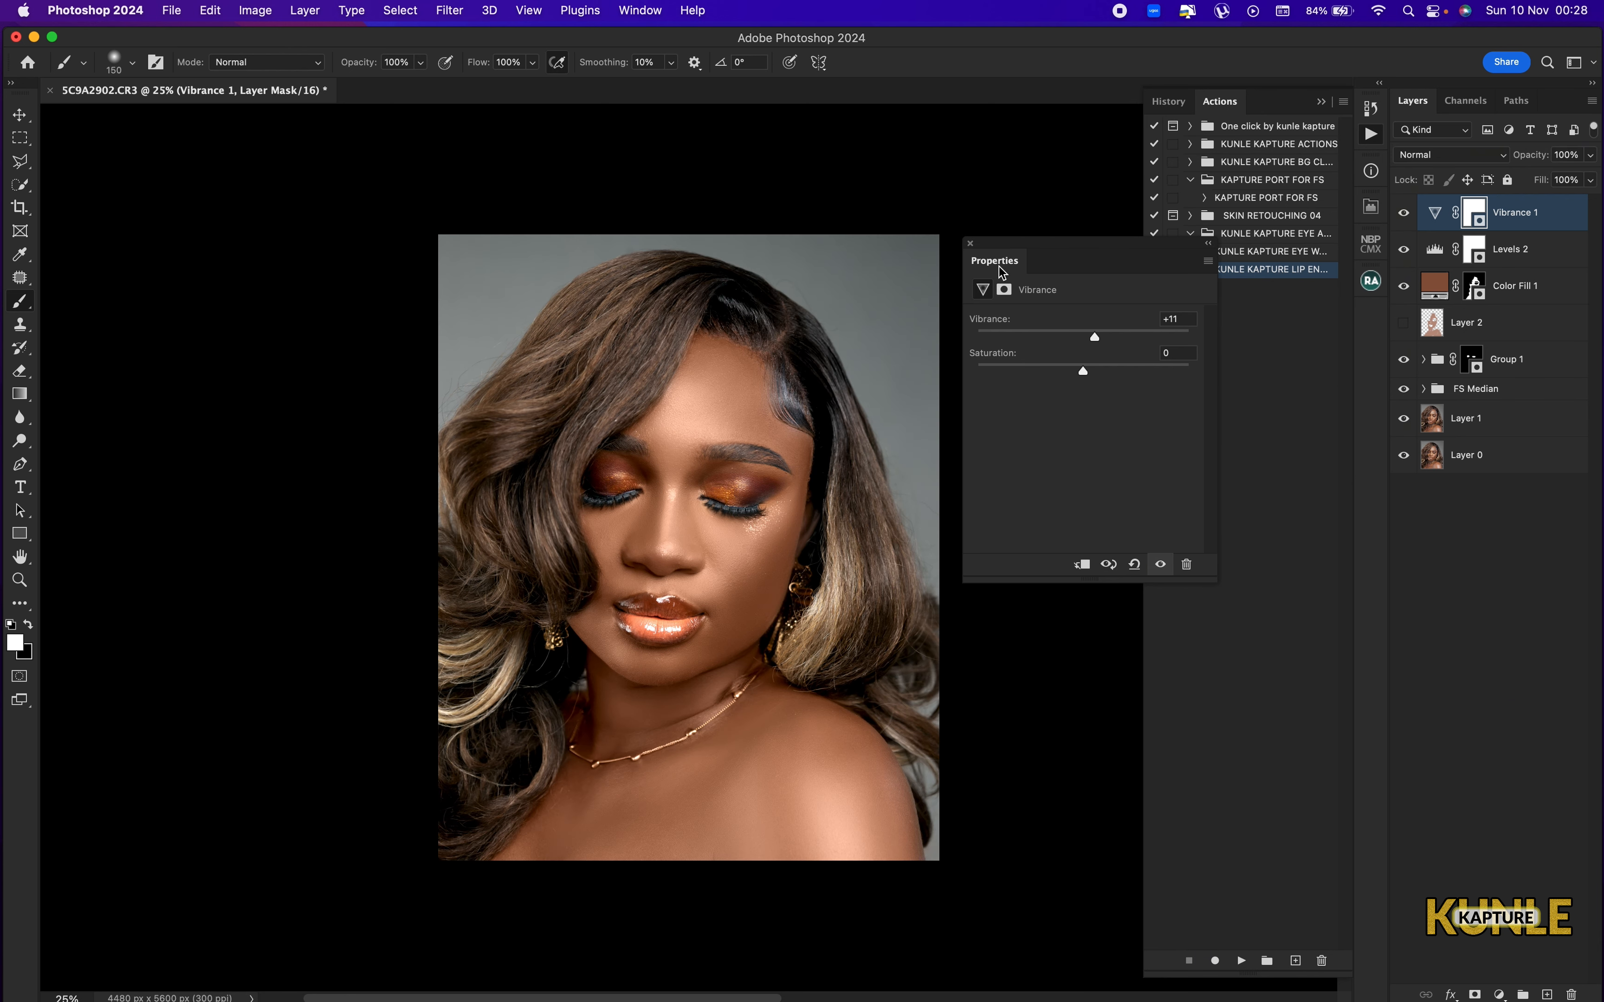
Close the Vibrance properties and examine the retouched face up close before returning to the full portrait.
{"action": "left_click", "coordinate": [971, 244]}
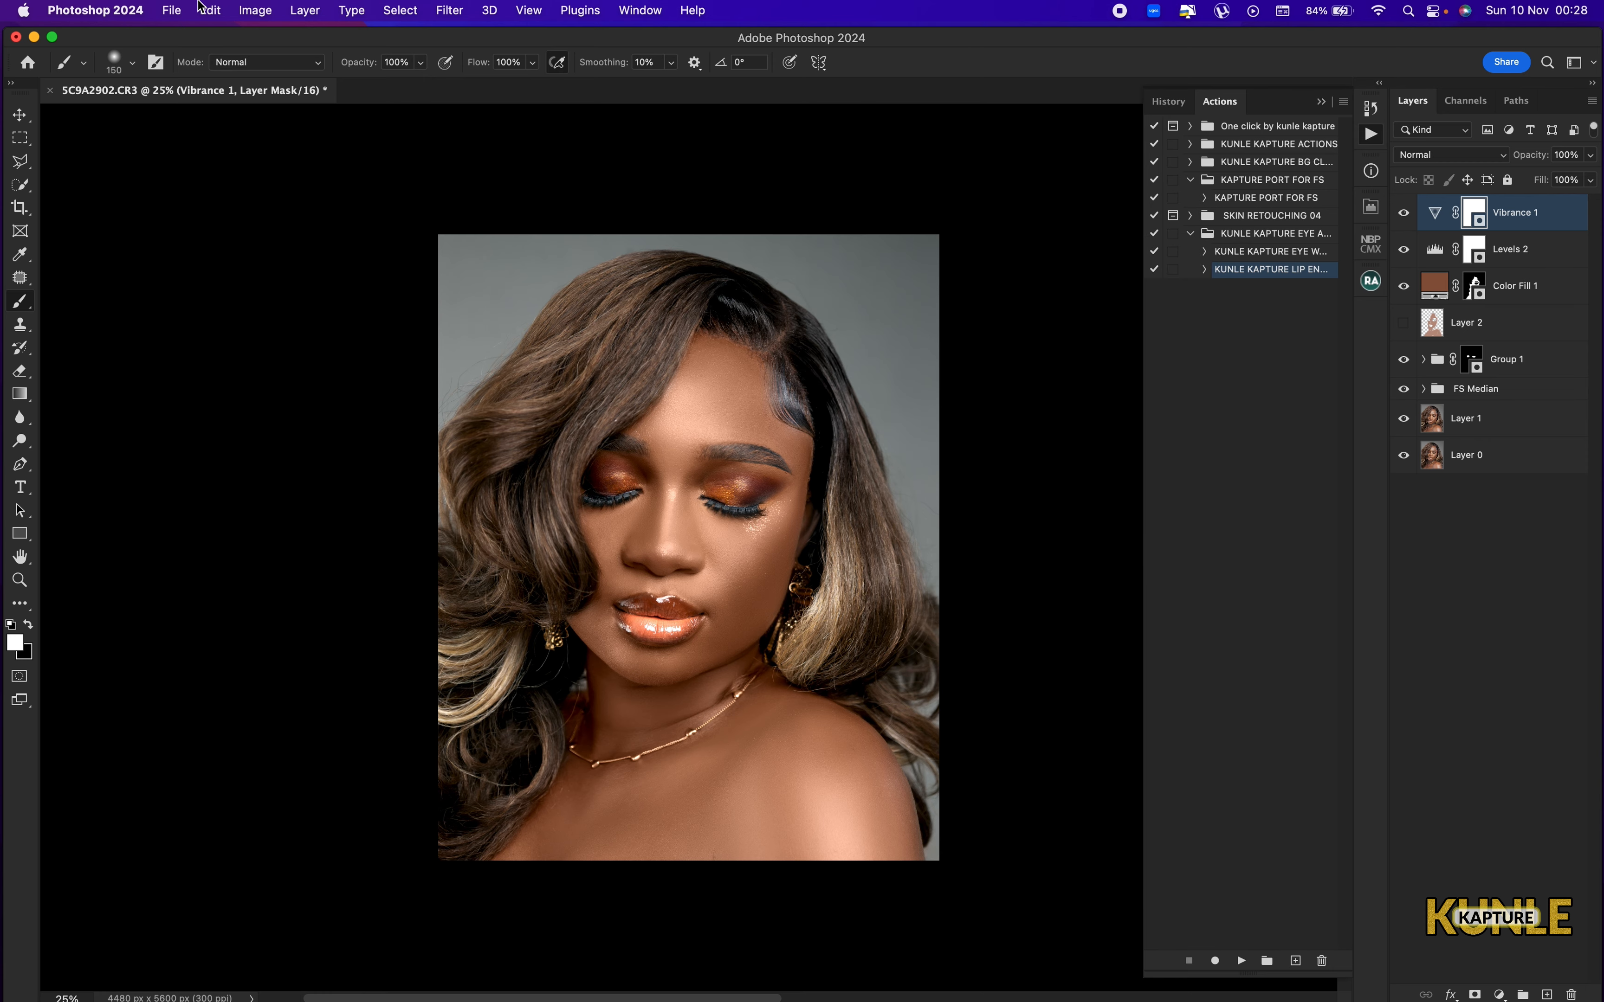
{"action": "scroll", "coordinate": [689, 546], "scroll_direction": "up", "scroll_amount": 2}
{"action": "key", "text": "super+plus"}
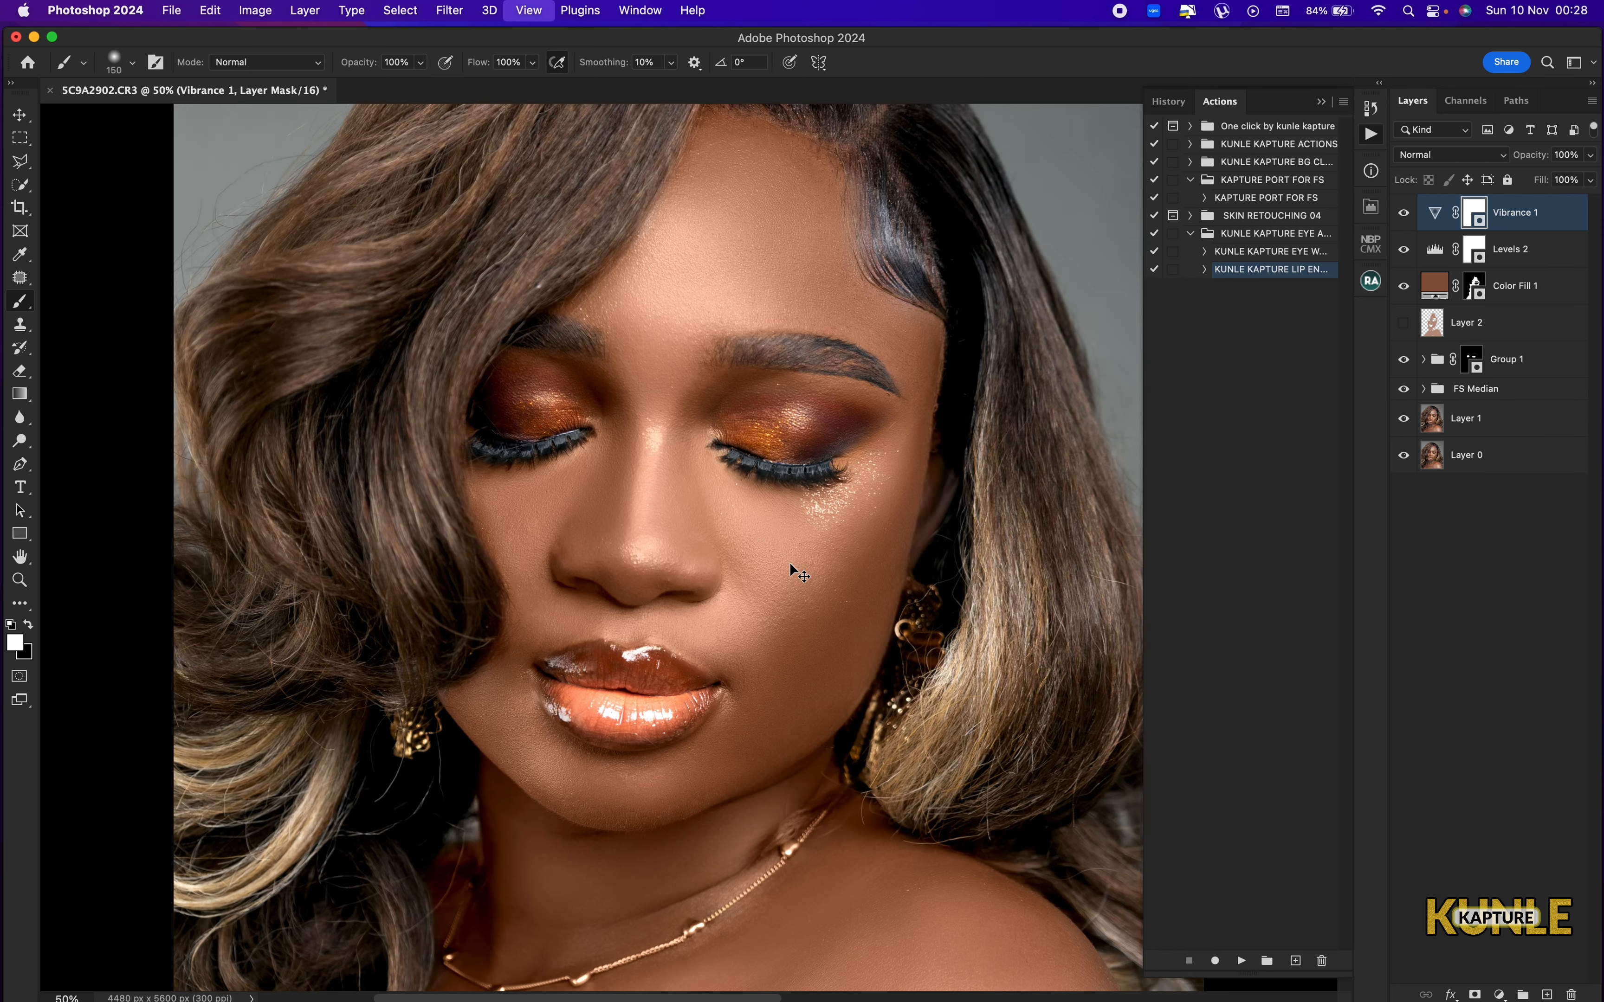
{"action": "key", "text": "super+plus"}
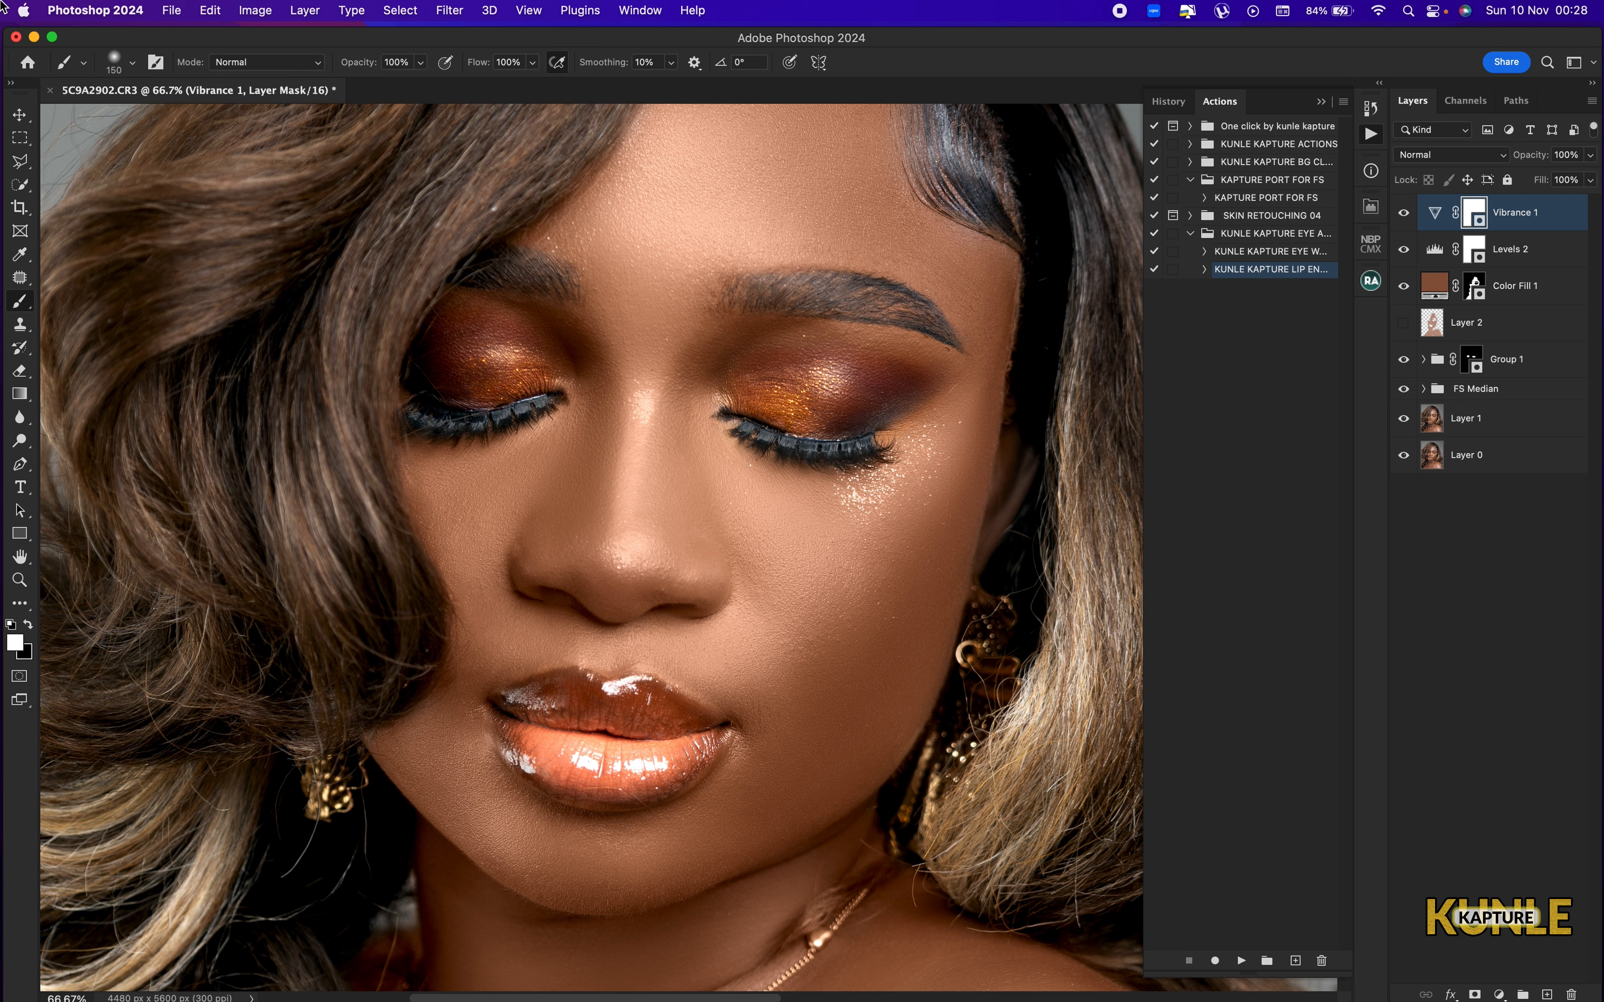
{"action": "key", "text": "super+0"}
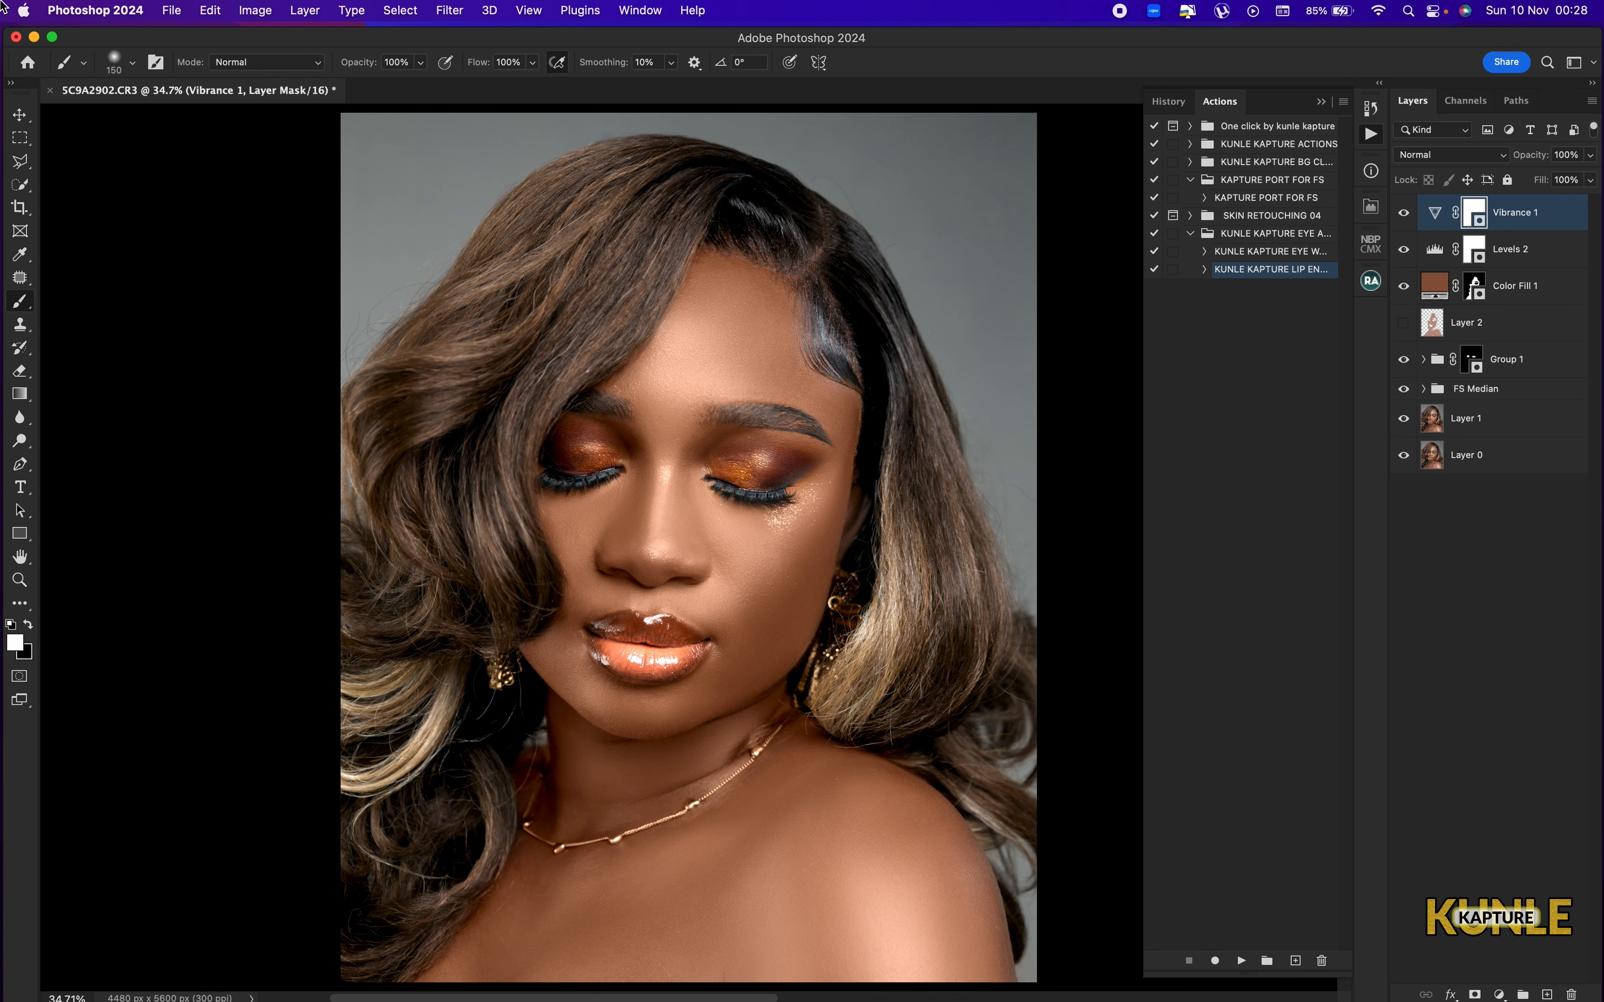
Stamp all visible layers into a new top layer and open Smart Sharpen for it, with the dialog clear of the face.
{"action": "key", "text": "alt+shift+super+e"}
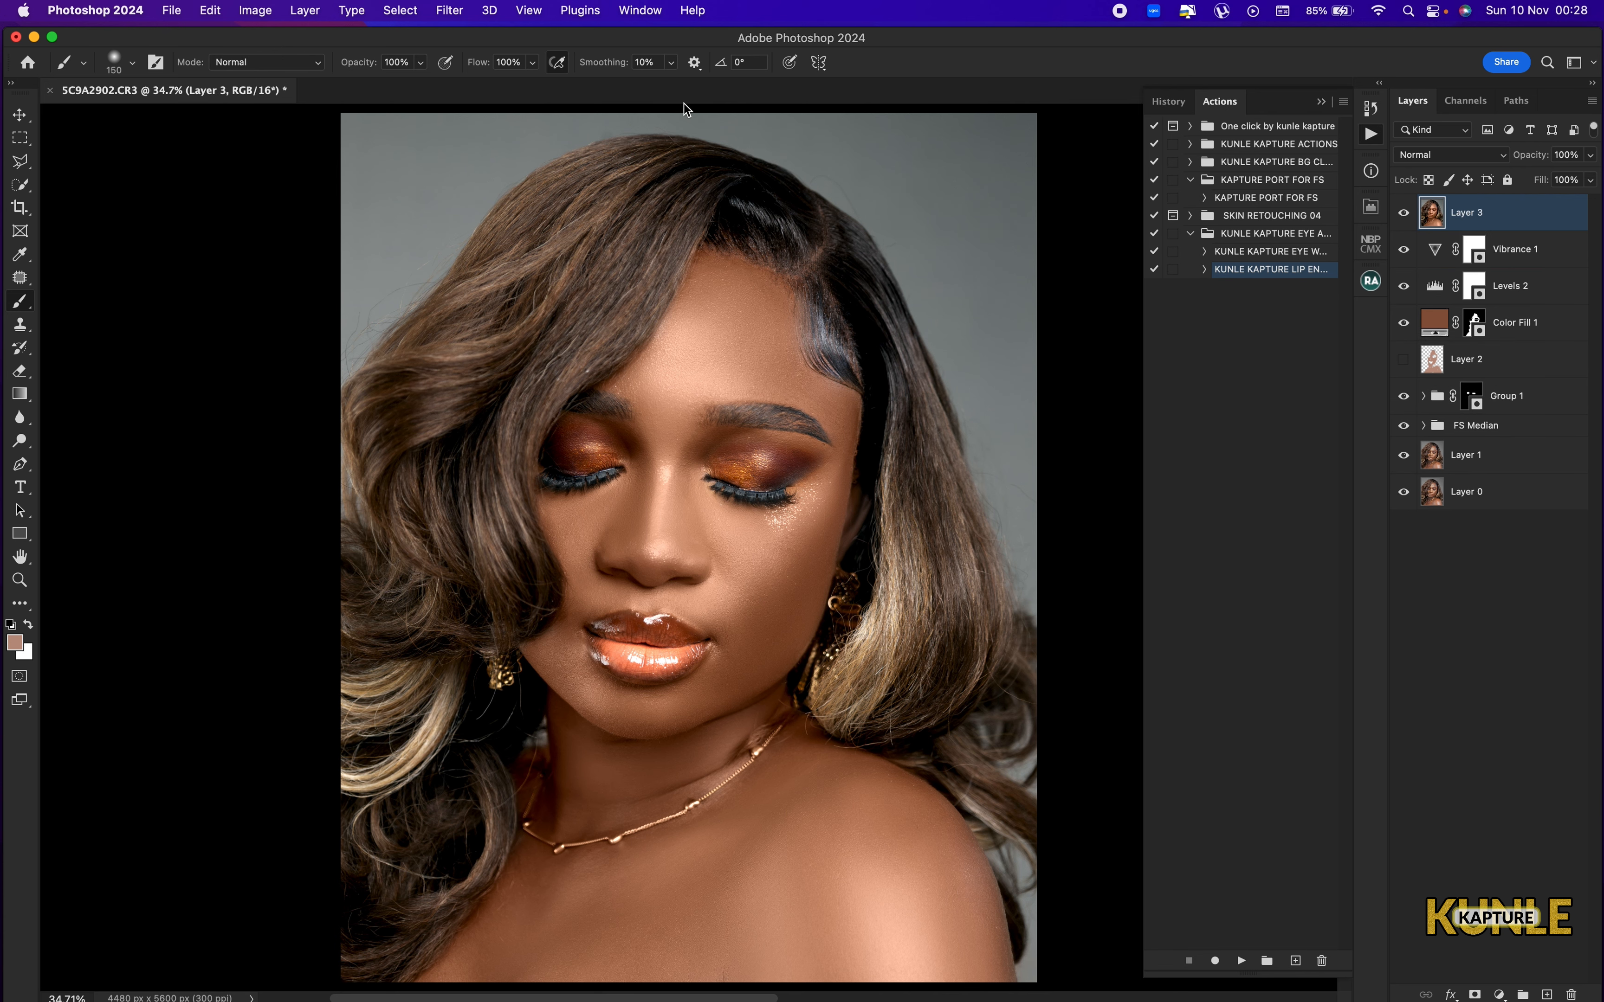
{"action": "left_click", "coordinate": [448, 10]}
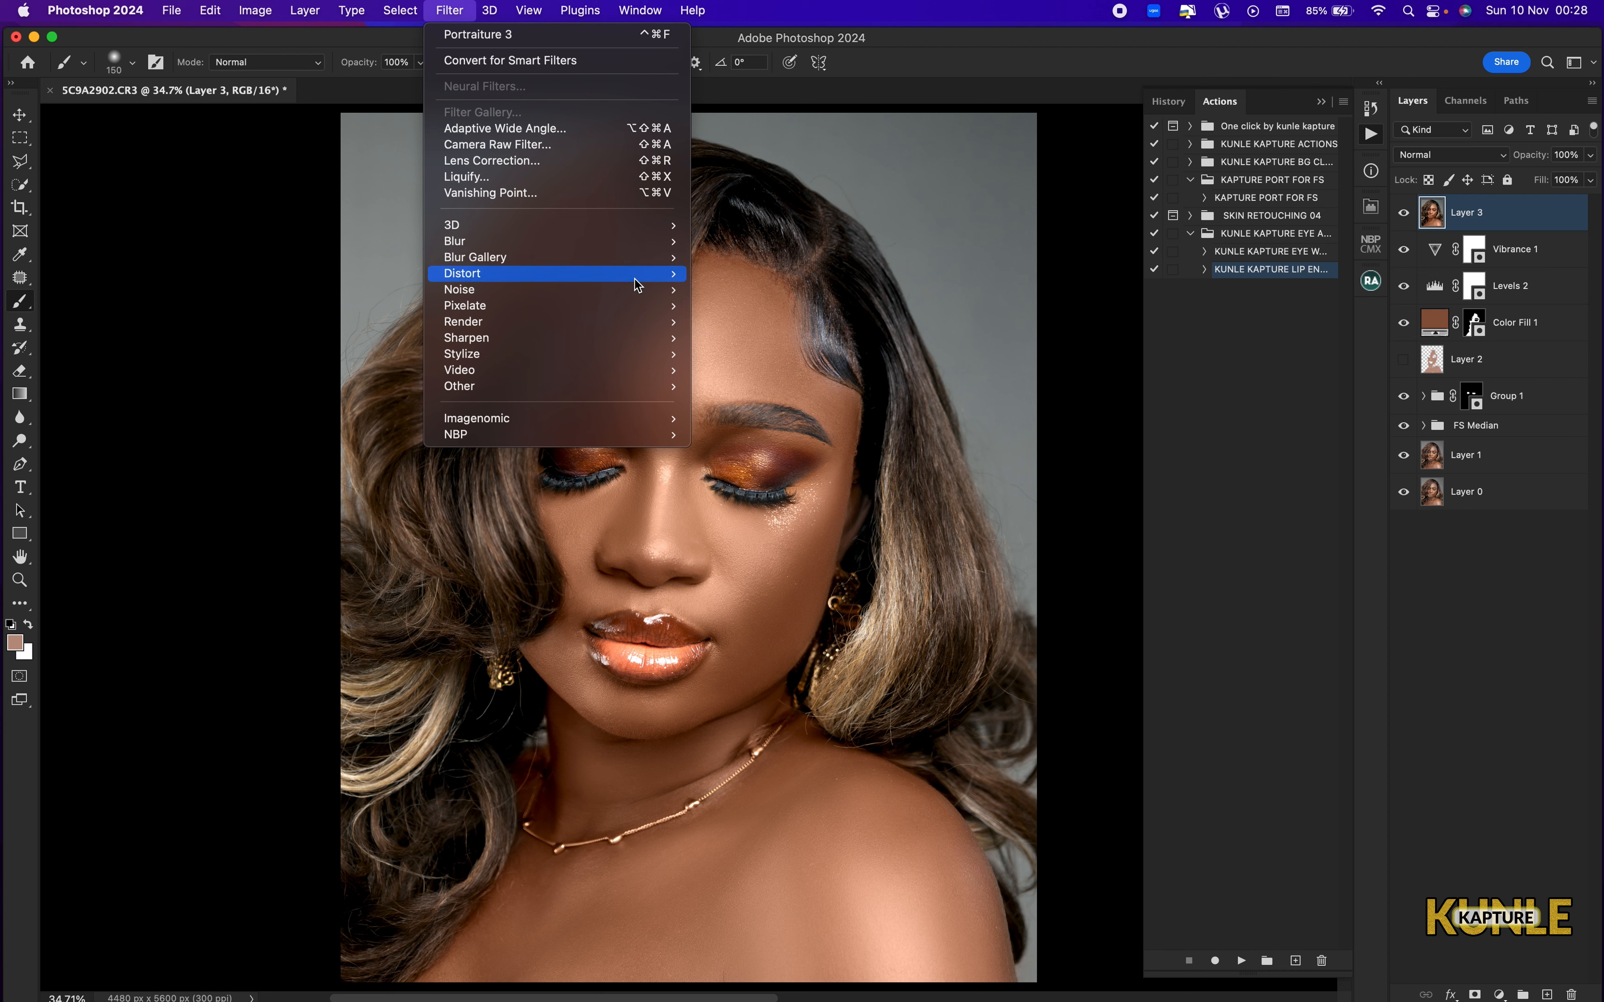
{"action": "mouse_move", "coordinate": [656, 348]}
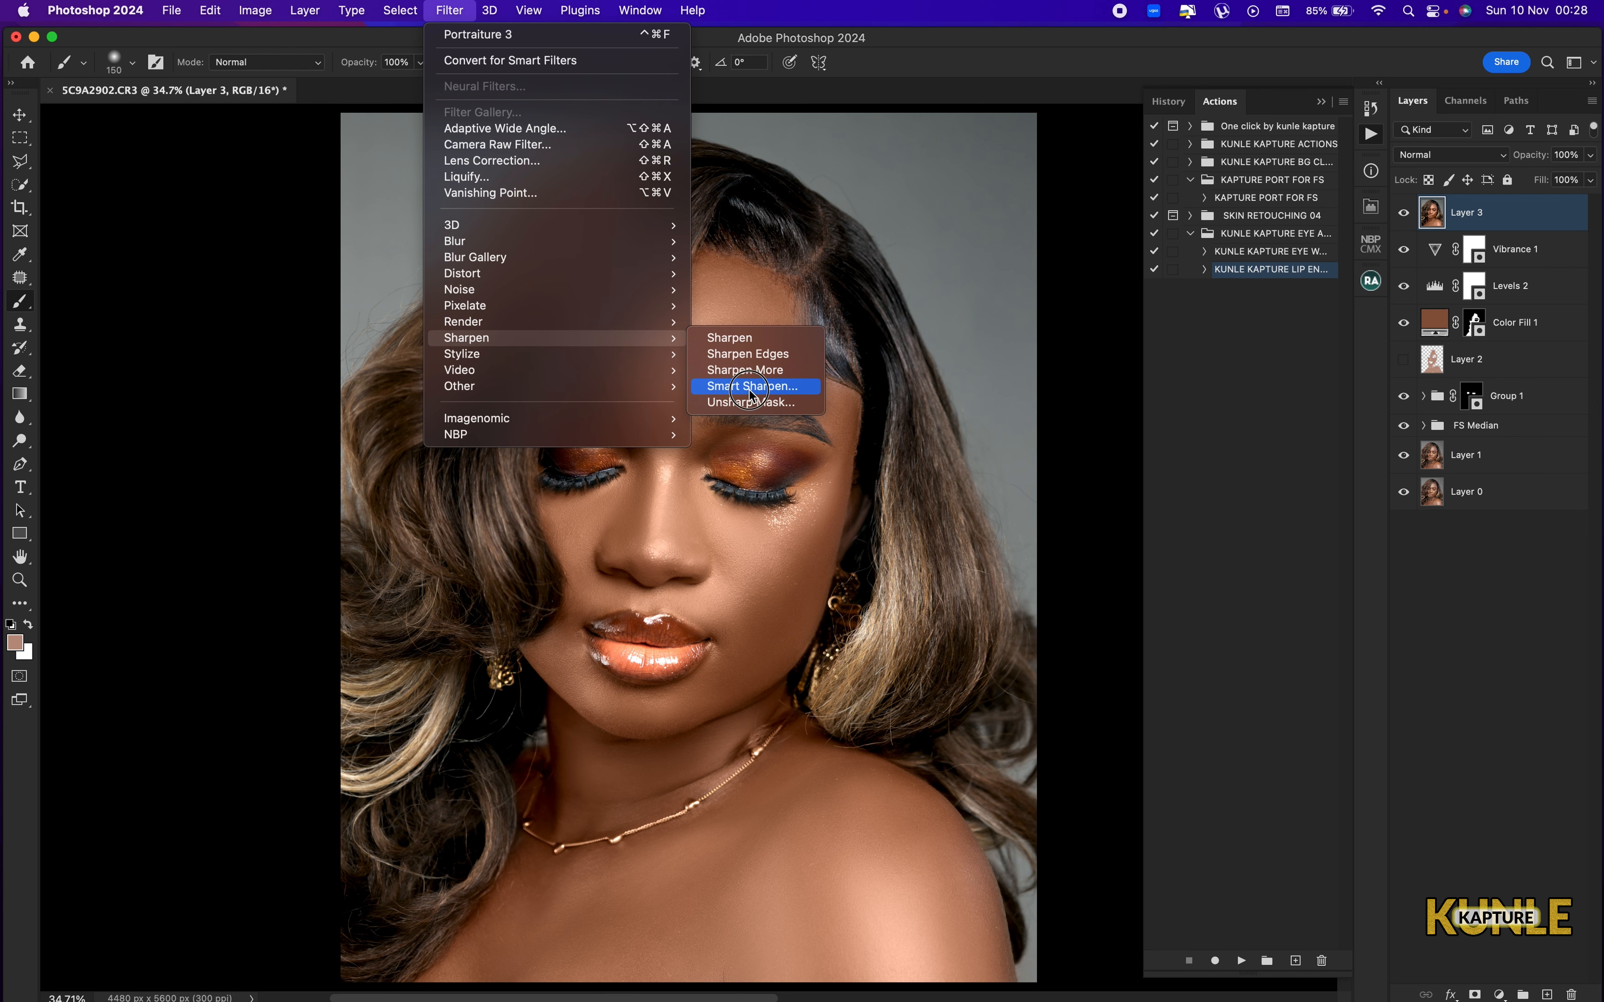
{"action": "left_click", "coordinate": [750, 387]}
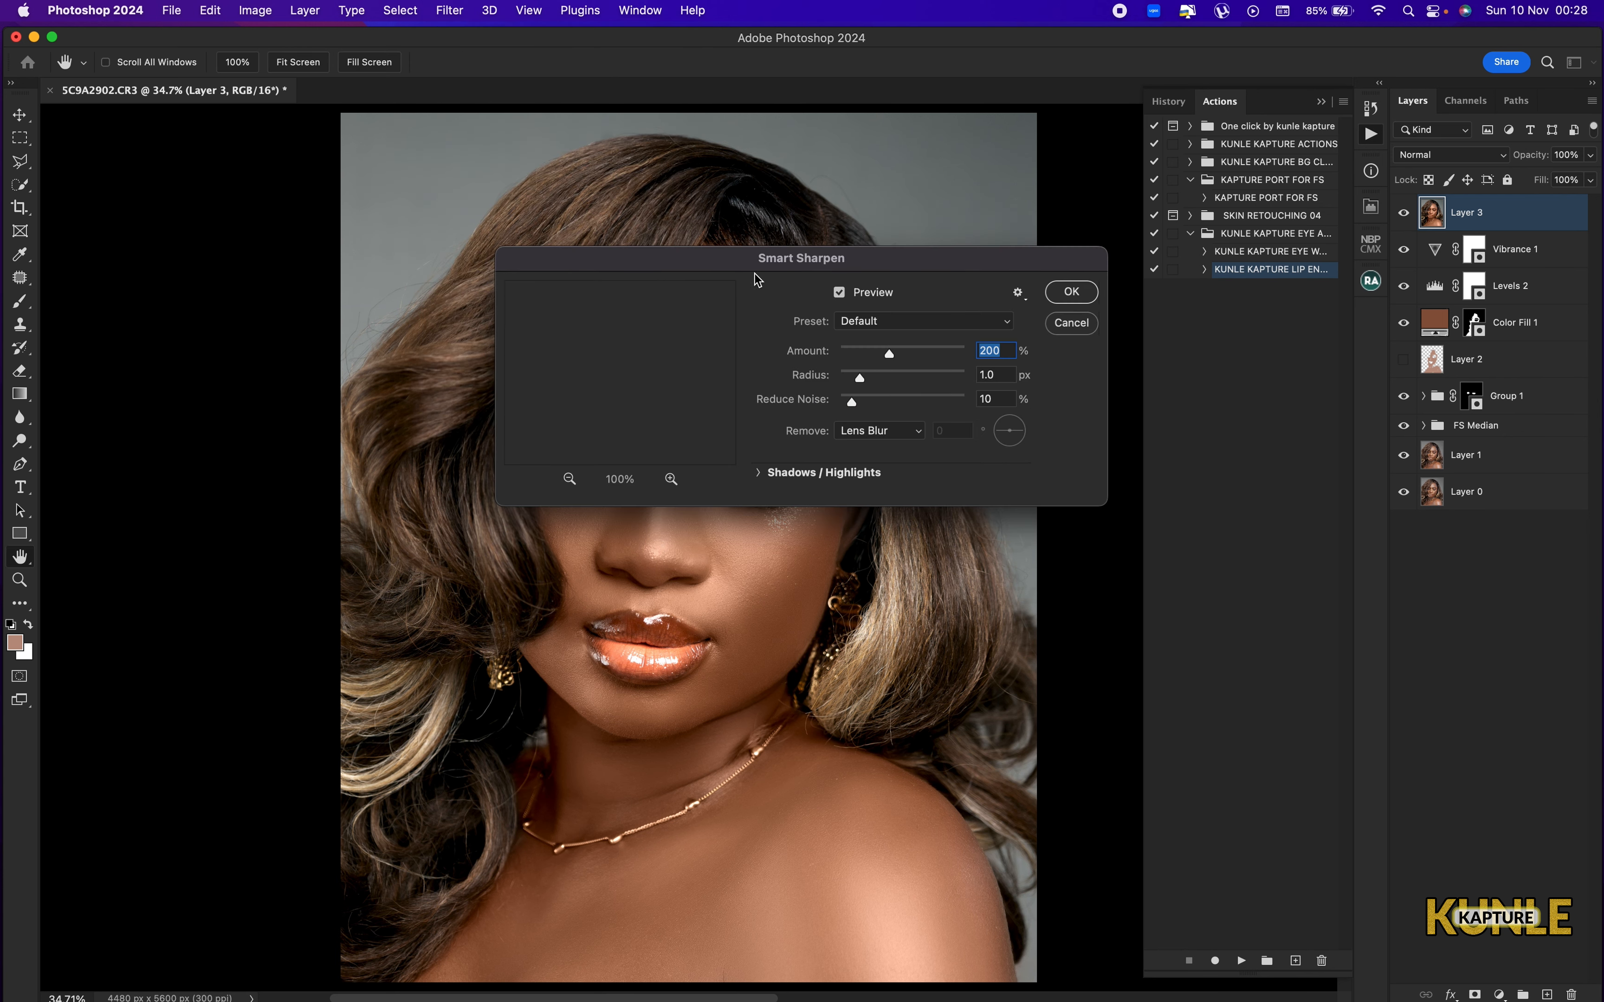
{"action": "left_click_drag", "start_coordinate": [763, 262], "coordinate": [1087, 172]}
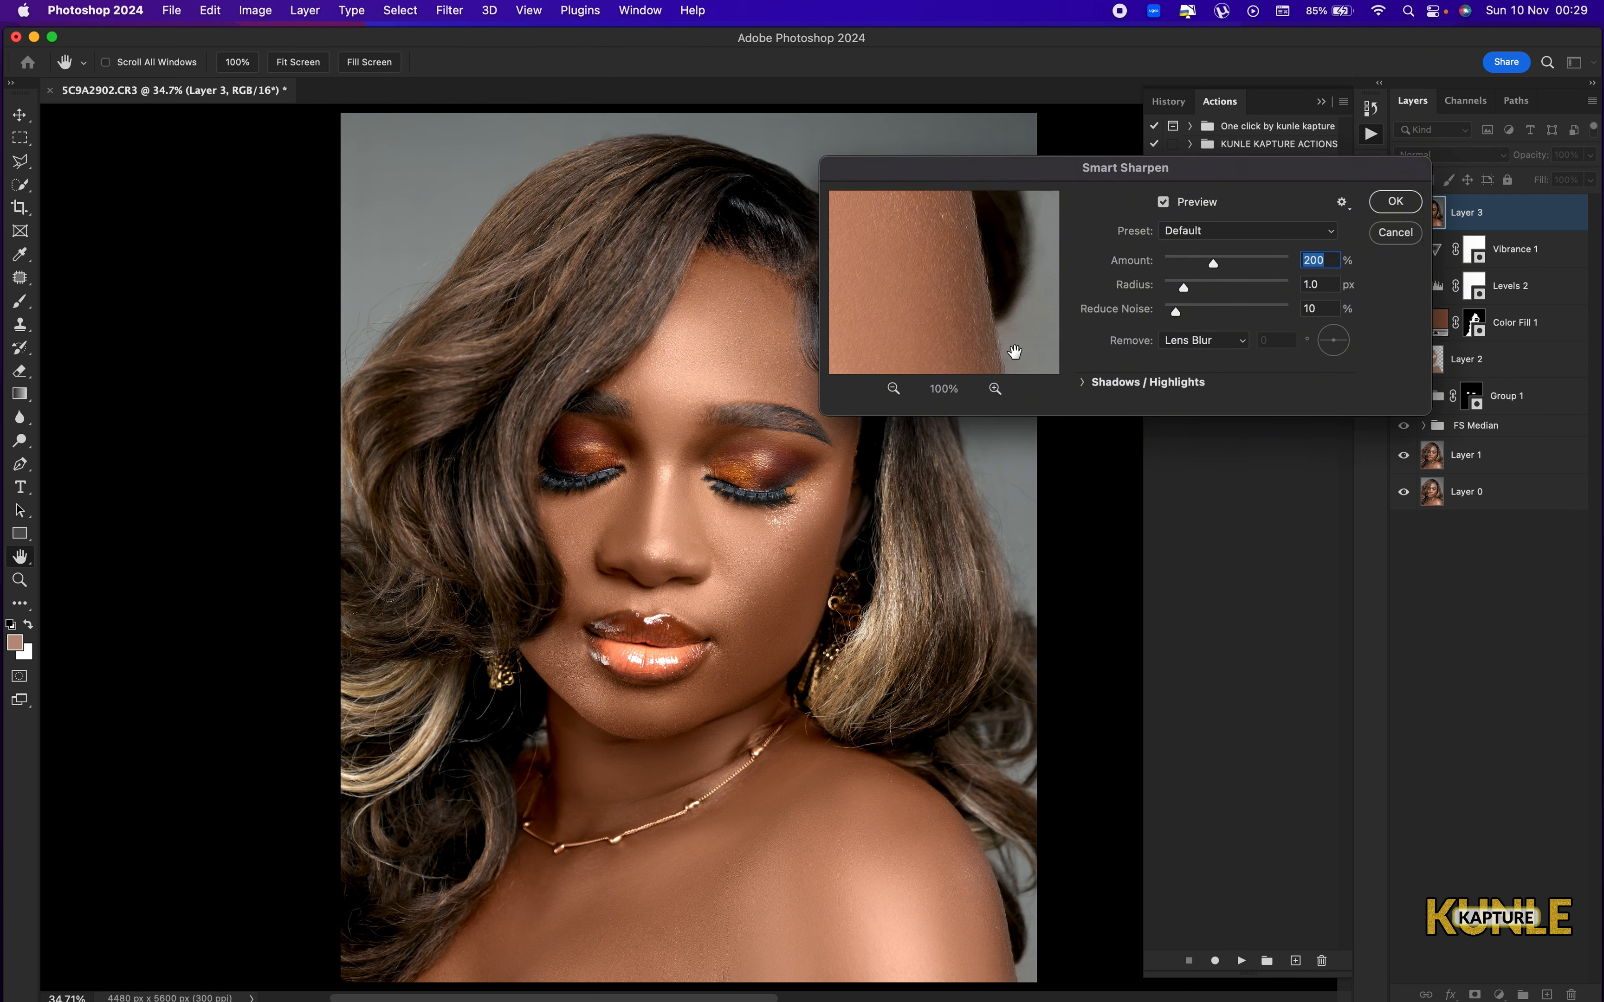
Apply Smart Sharpen with amount 259%, radius 3.6 px and noise reduction 16%, using a 50% preview centred on the nose.
{"action": "left_click_drag", "start_coordinate": [894, 318], "coordinate": [1120, 676]}
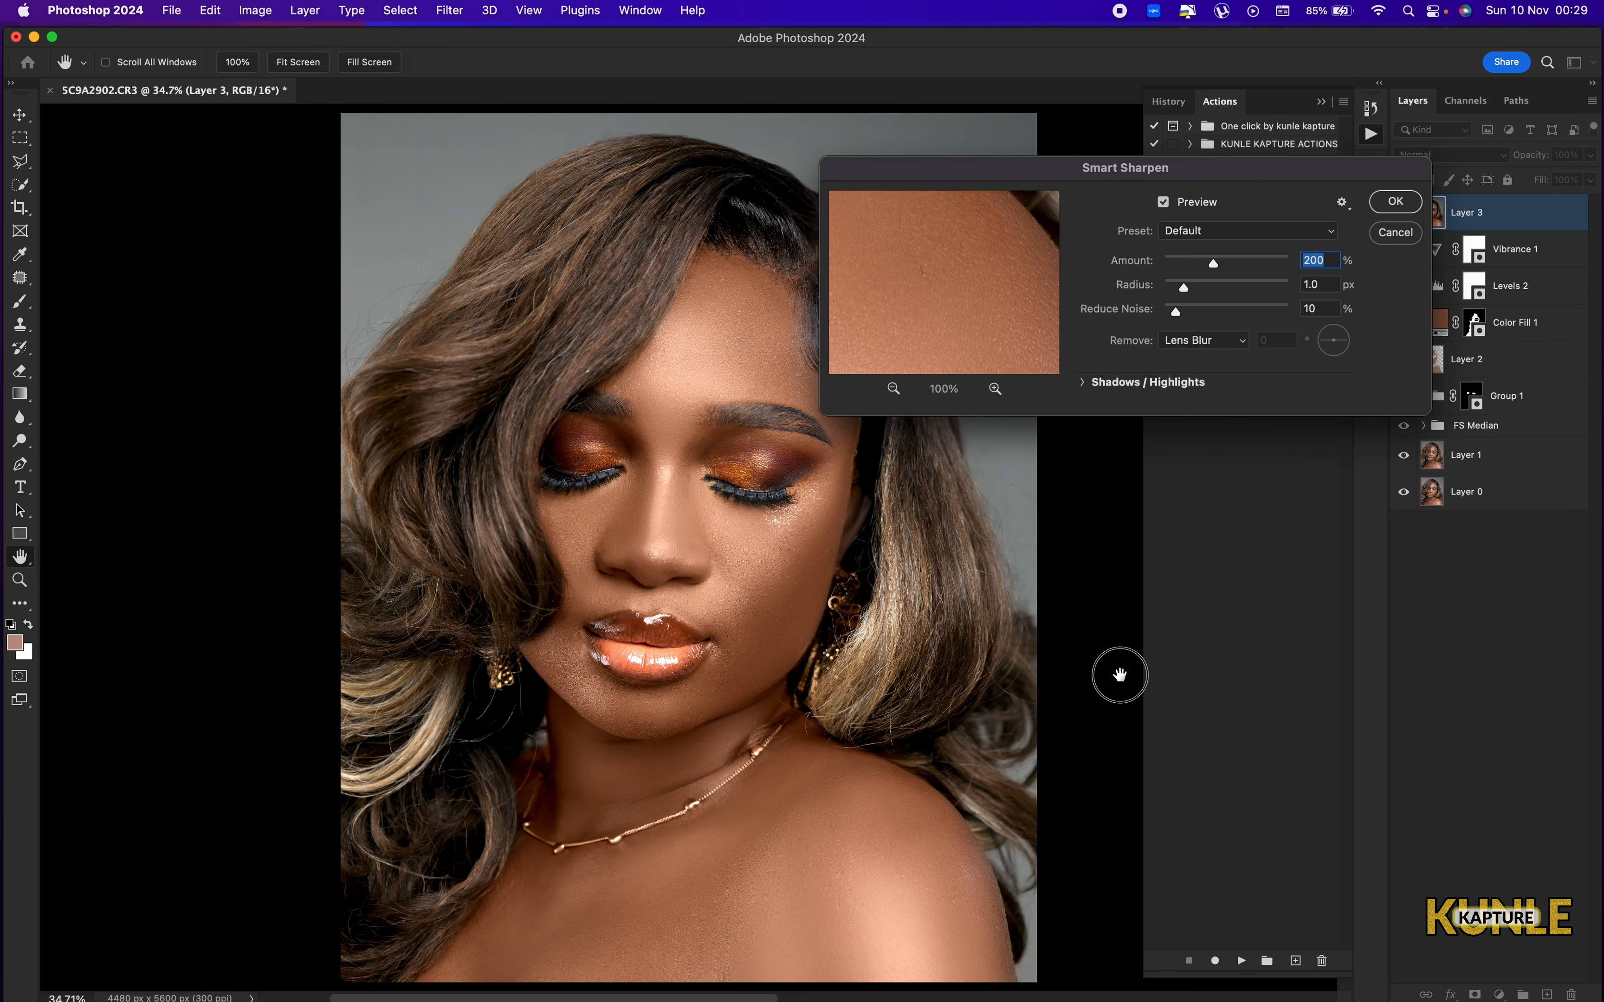
{"action": "left_click_drag", "start_coordinate": [948, 285], "coordinate": [1223, 557]}
{"action": "left_click_drag", "start_coordinate": [895, 243], "coordinate": [1240, 537]}
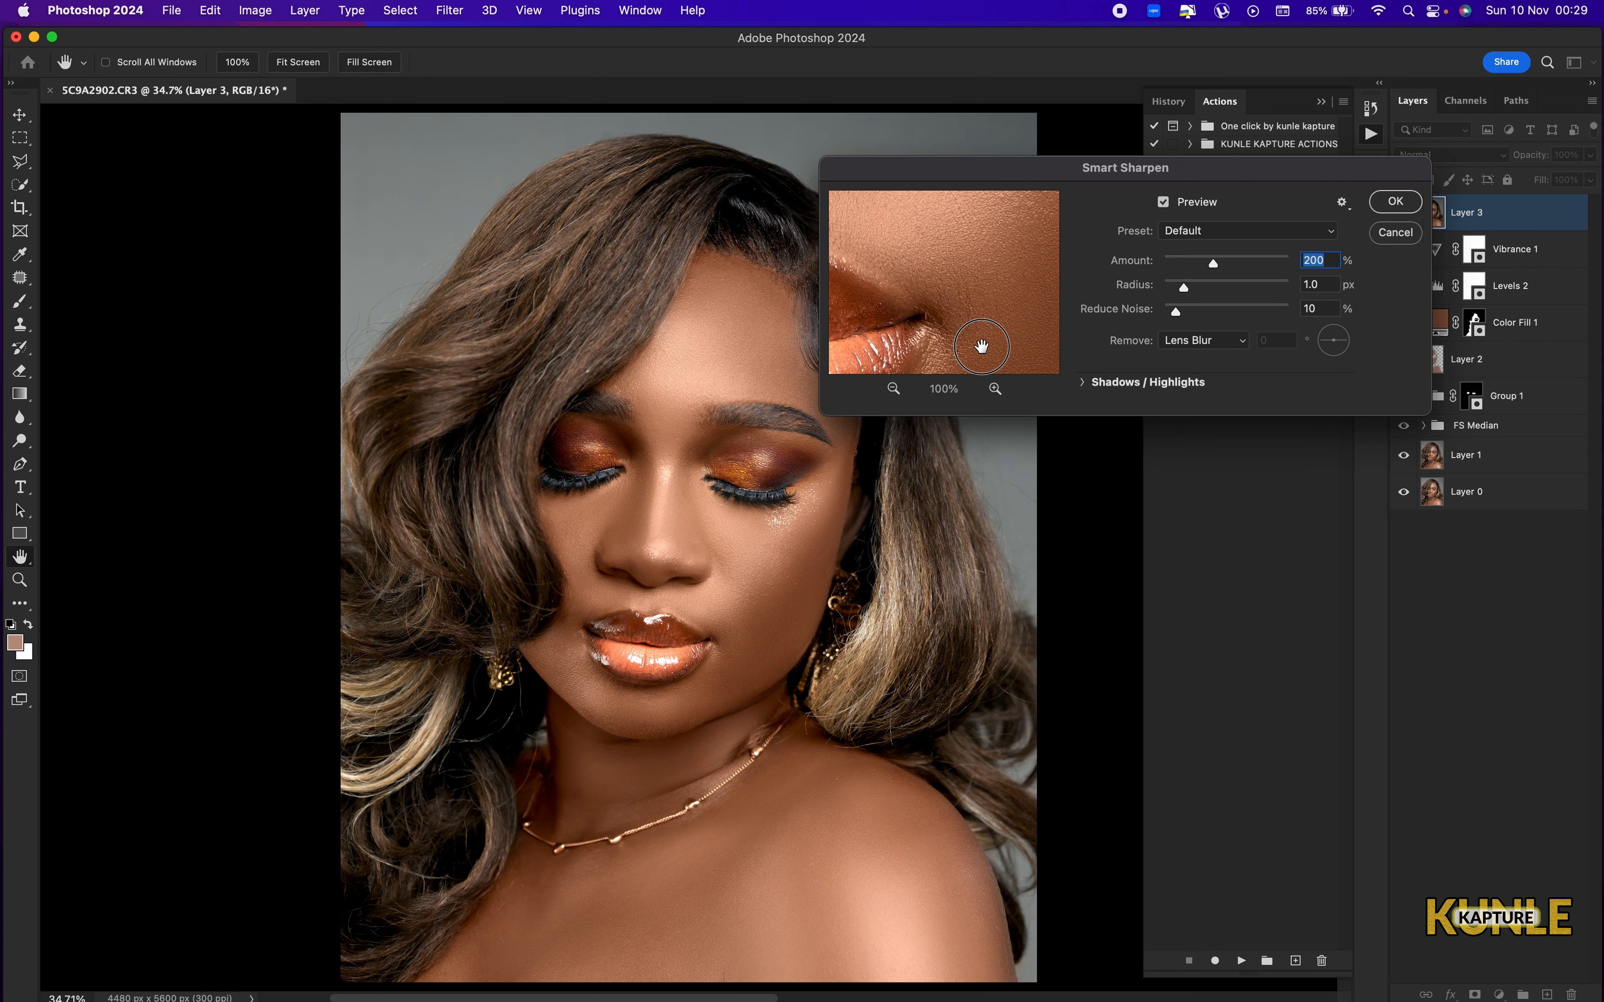
{"action": "left_click_drag", "start_coordinate": [978, 341], "coordinate": [1028, 502]}
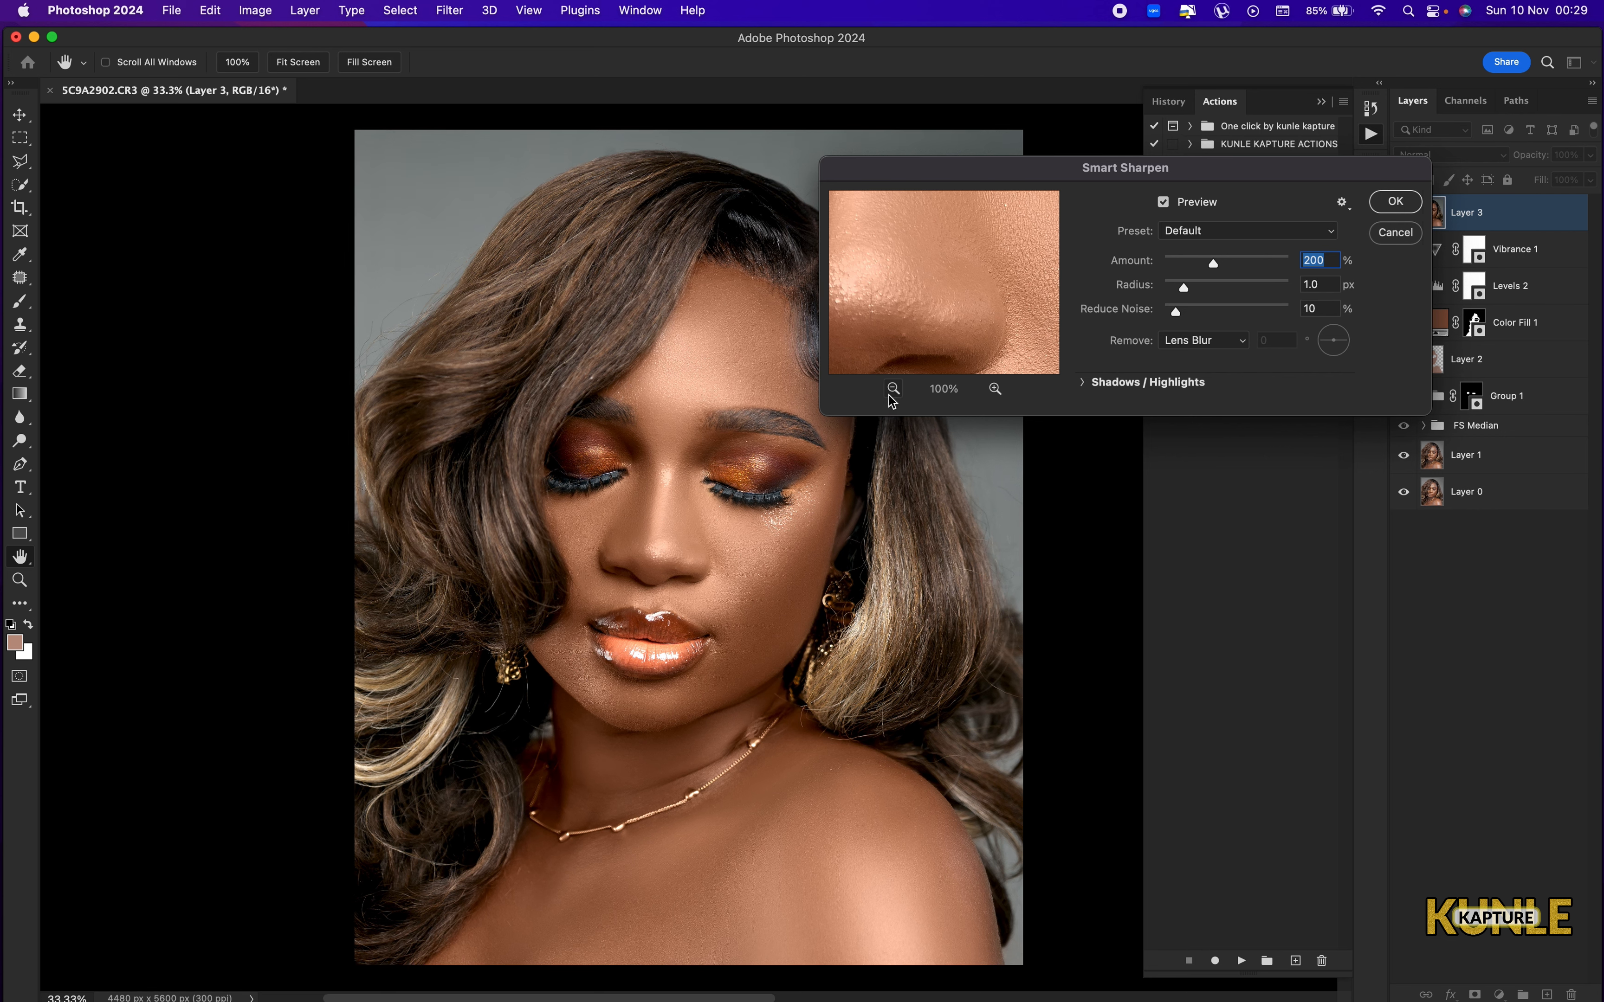
{"action": "left_click", "coordinate": [894, 388]}
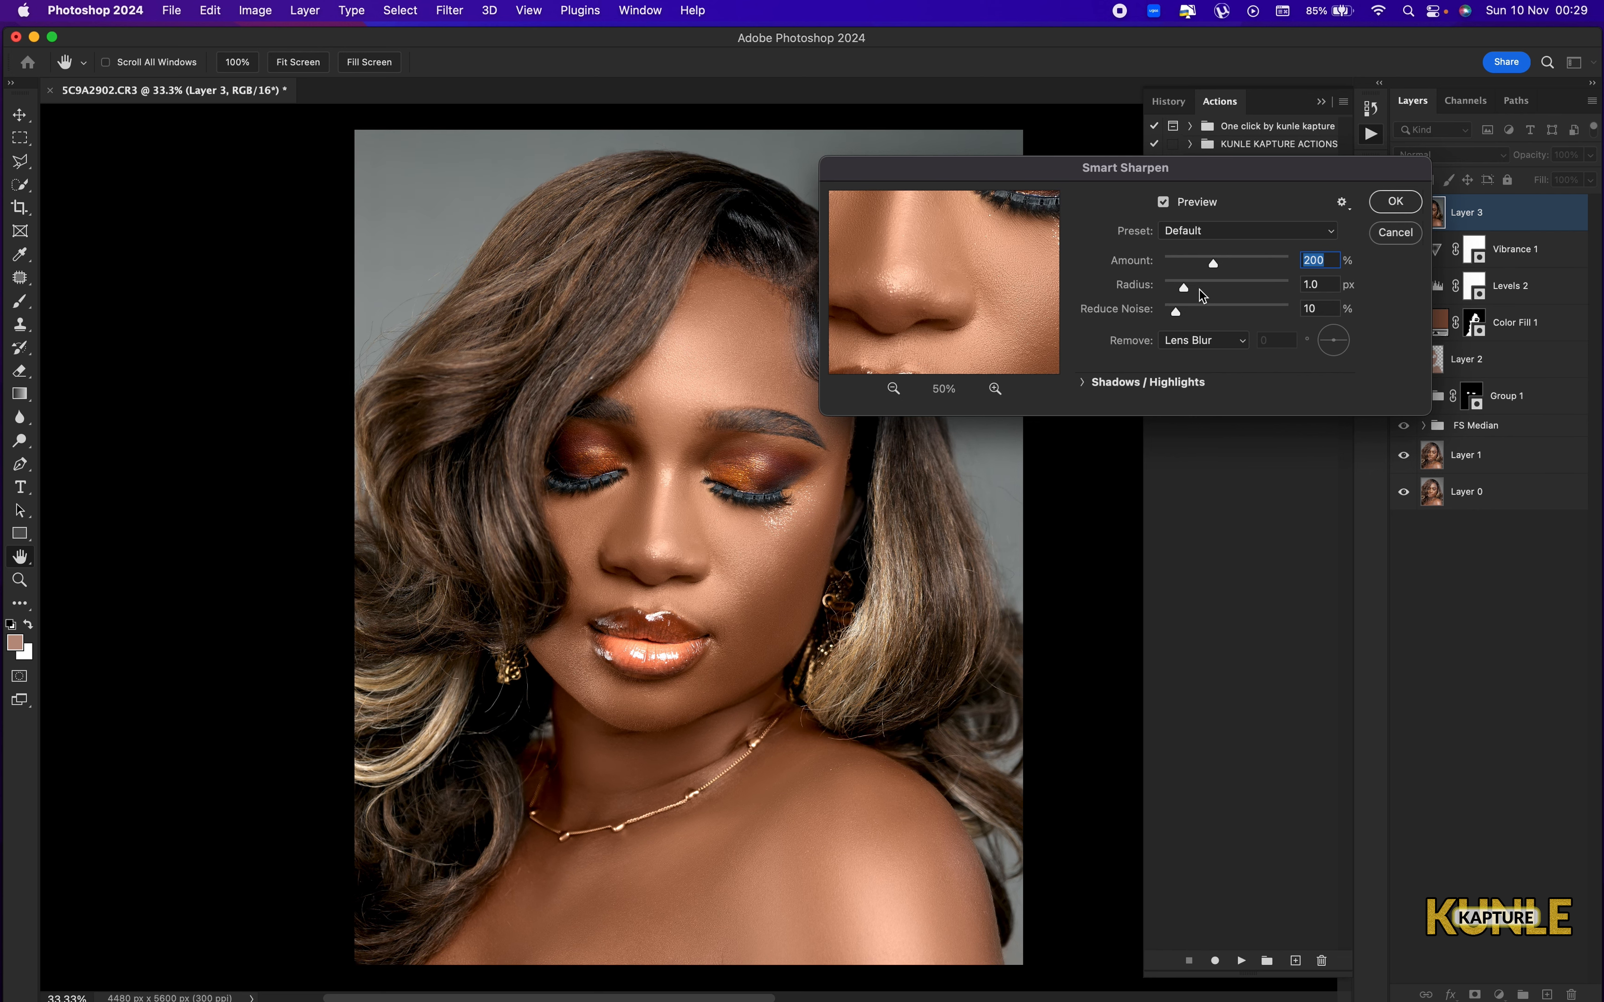
{"action": "left_click_drag", "start_coordinate": [1184, 288], "coordinate": [1201, 288]}
{"action": "left_click_drag", "start_coordinate": [1173, 309], "coordinate": [1211, 388]}
{"action": "left_click_drag", "start_coordinate": [1209, 314], "coordinate": [1184, 324]}
{"action": "left_click_drag", "start_coordinate": [1214, 262], "coordinate": [1232, 268]}
{"action": "left_click", "coordinate": [1300, 234]}
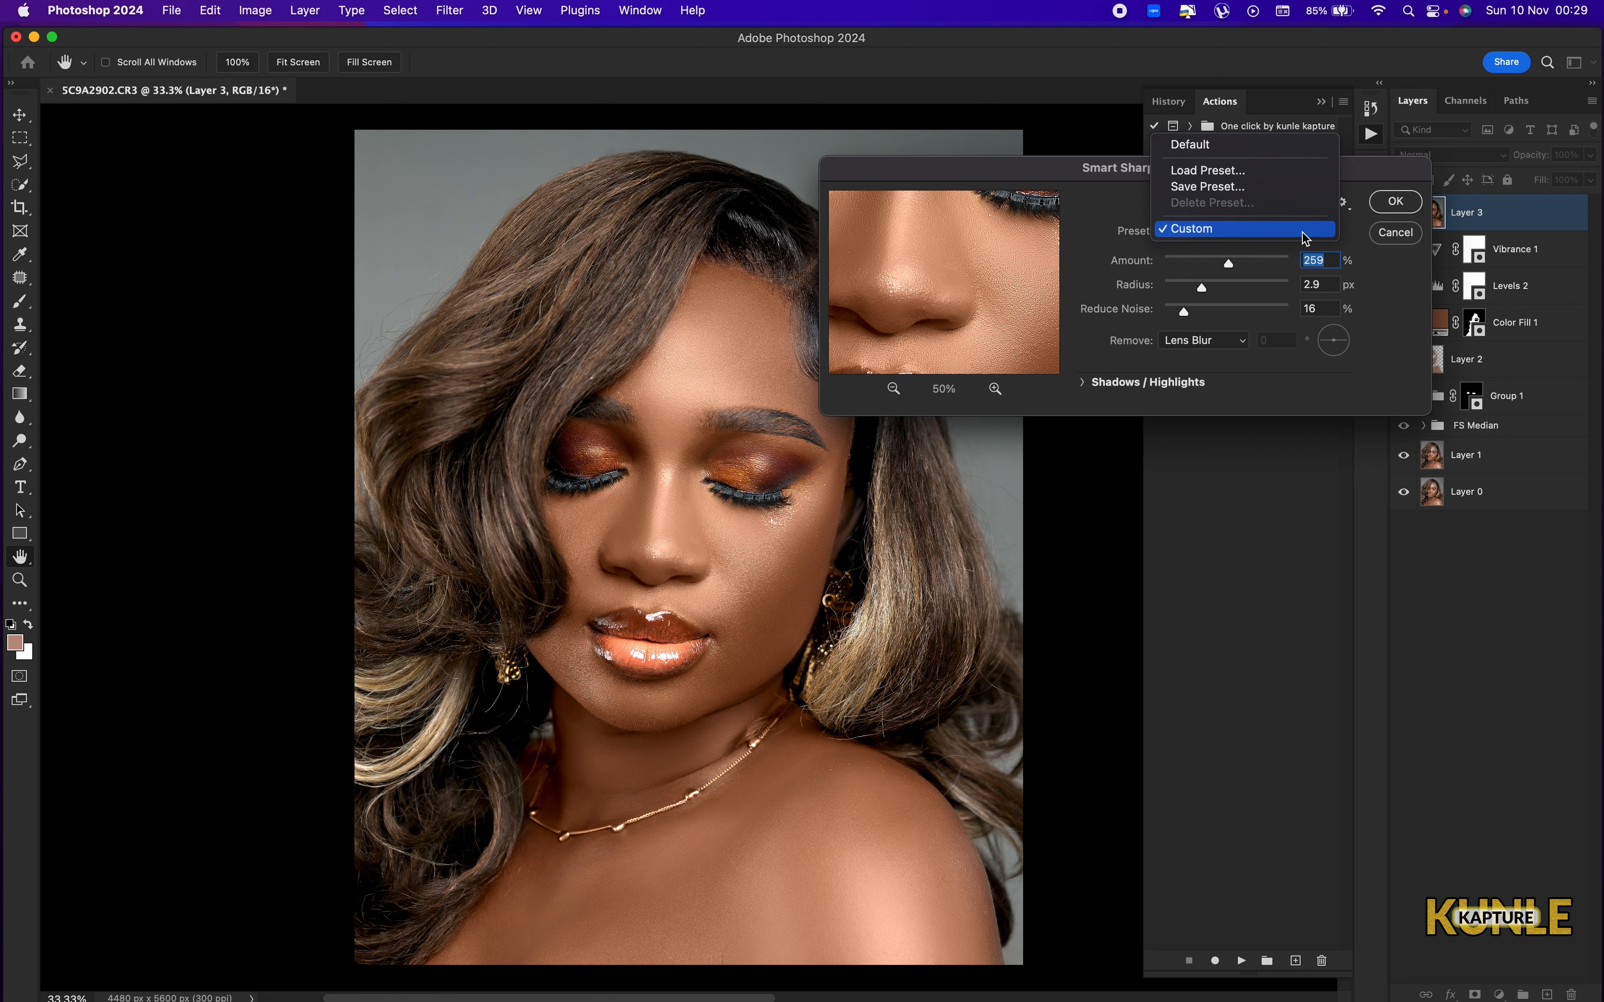
{"action": "left_click", "coordinate": [1304, 227]}
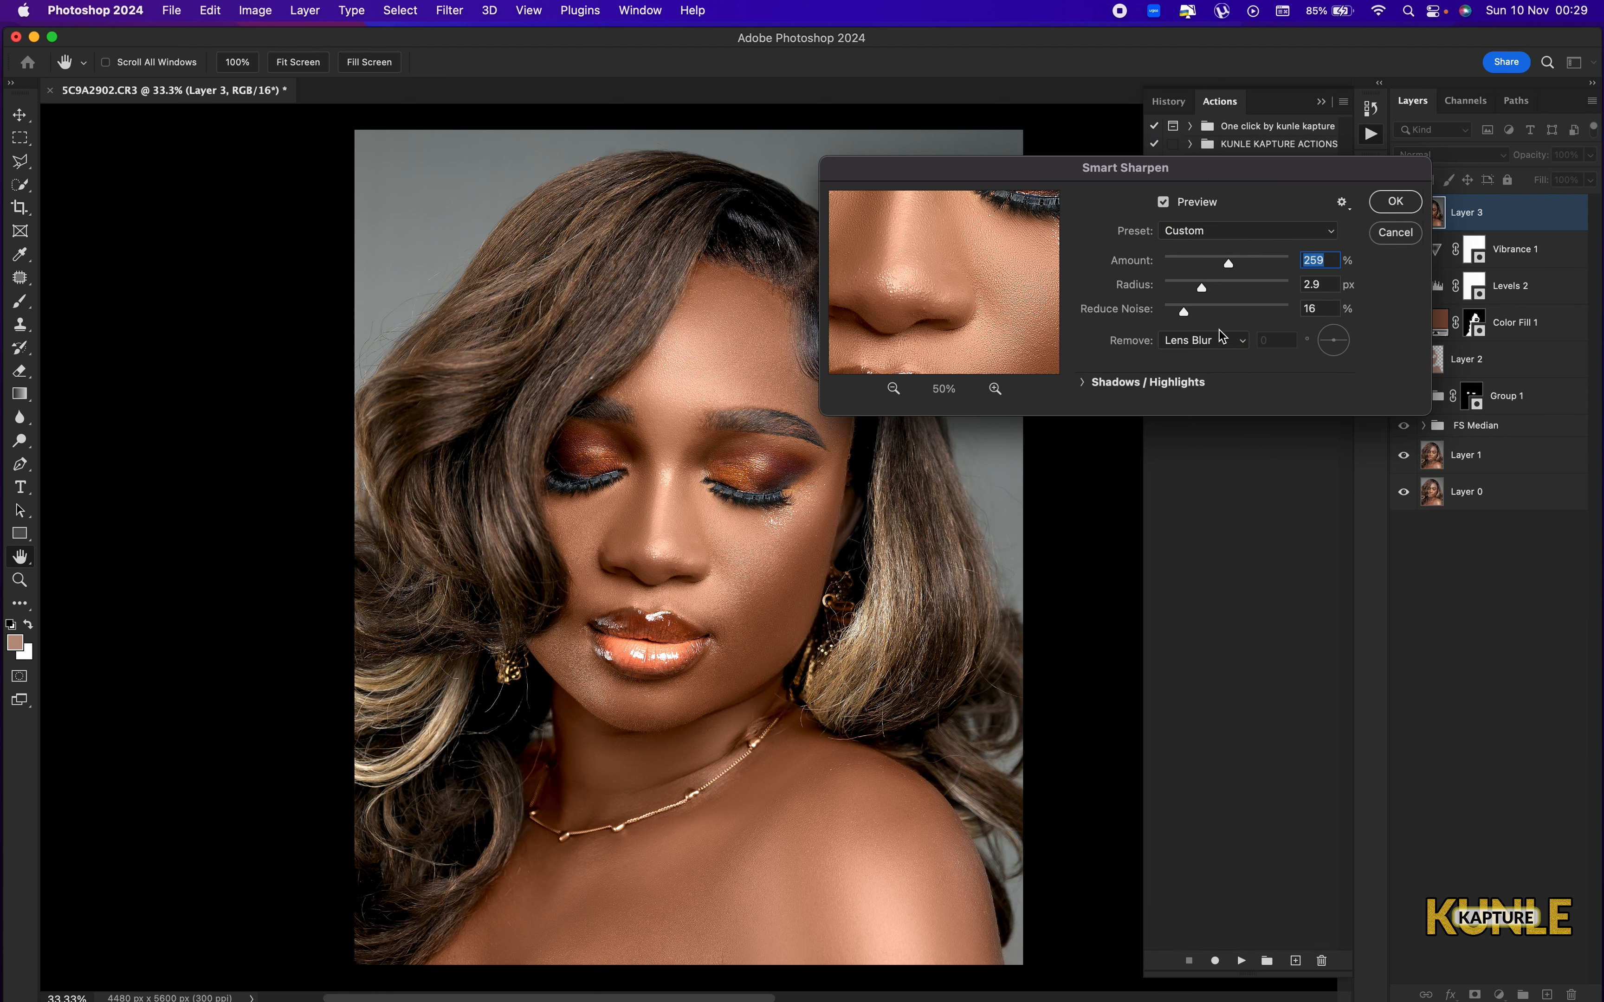
{"action": "left_click_drag", "start_coordinate": [1201, 289], "coordinate": [1208, 290]}
{"action": "left_click", "coordinate": [1395, 203]}
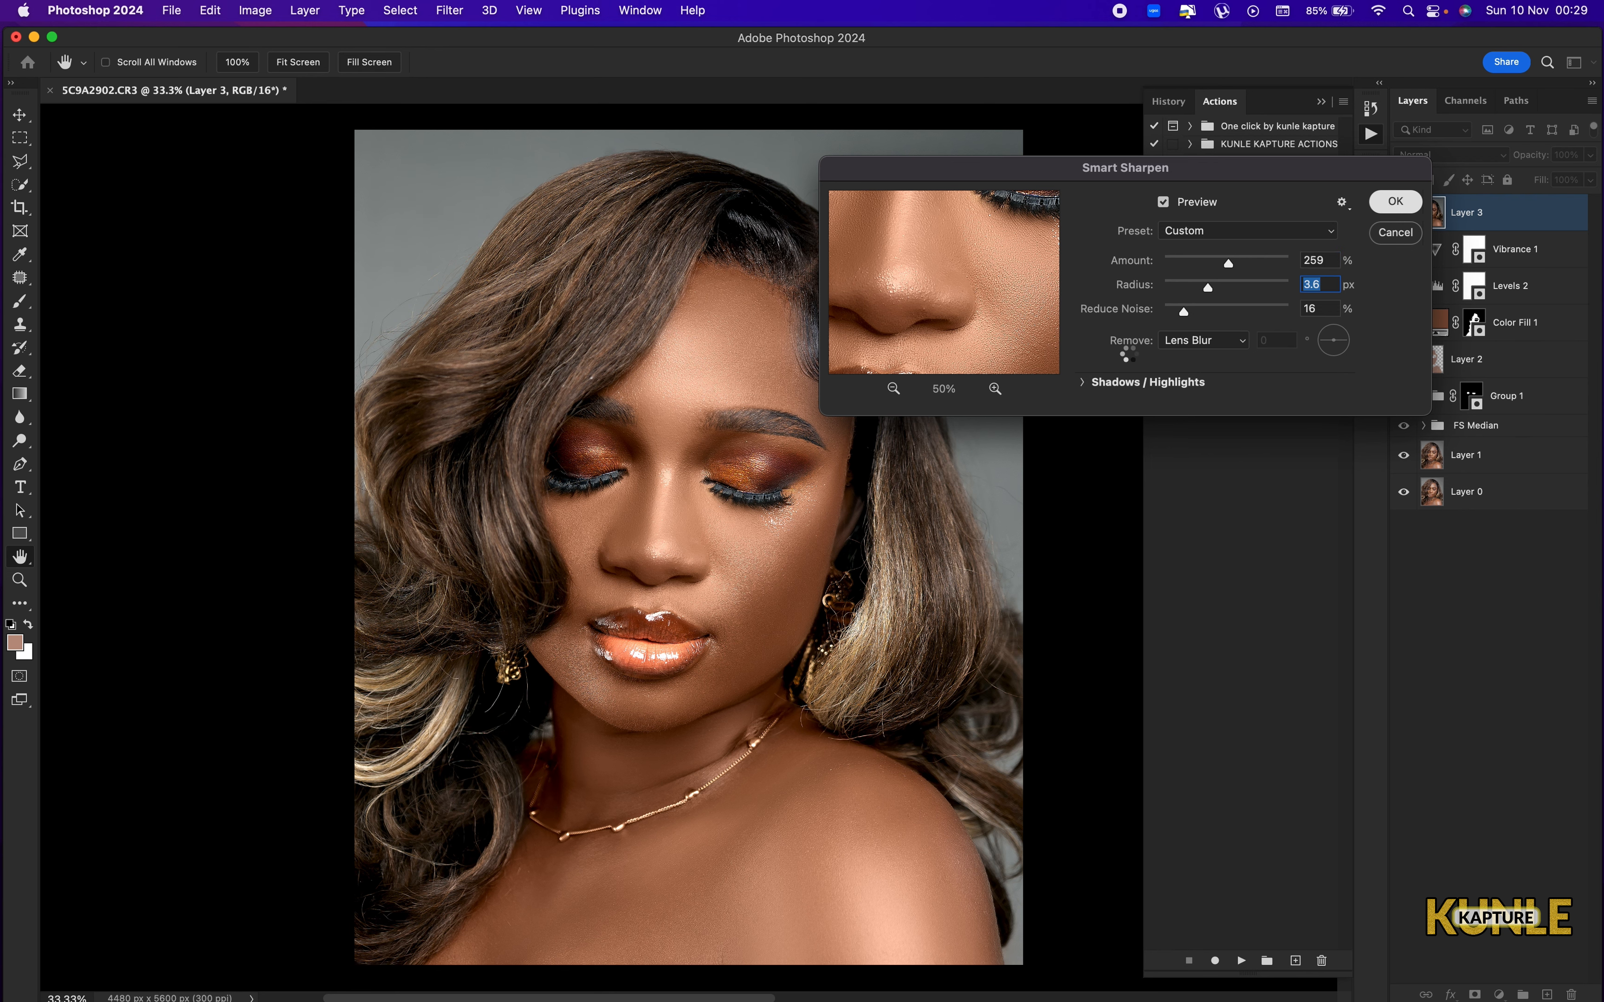
Switch to the Brush tool and compare the sharpened full portrait with the original by showing Layer 0 alone, restoring all layers again.
{"action": "key", "text": "b"}
{"action": "key", "text": "super+equal"}
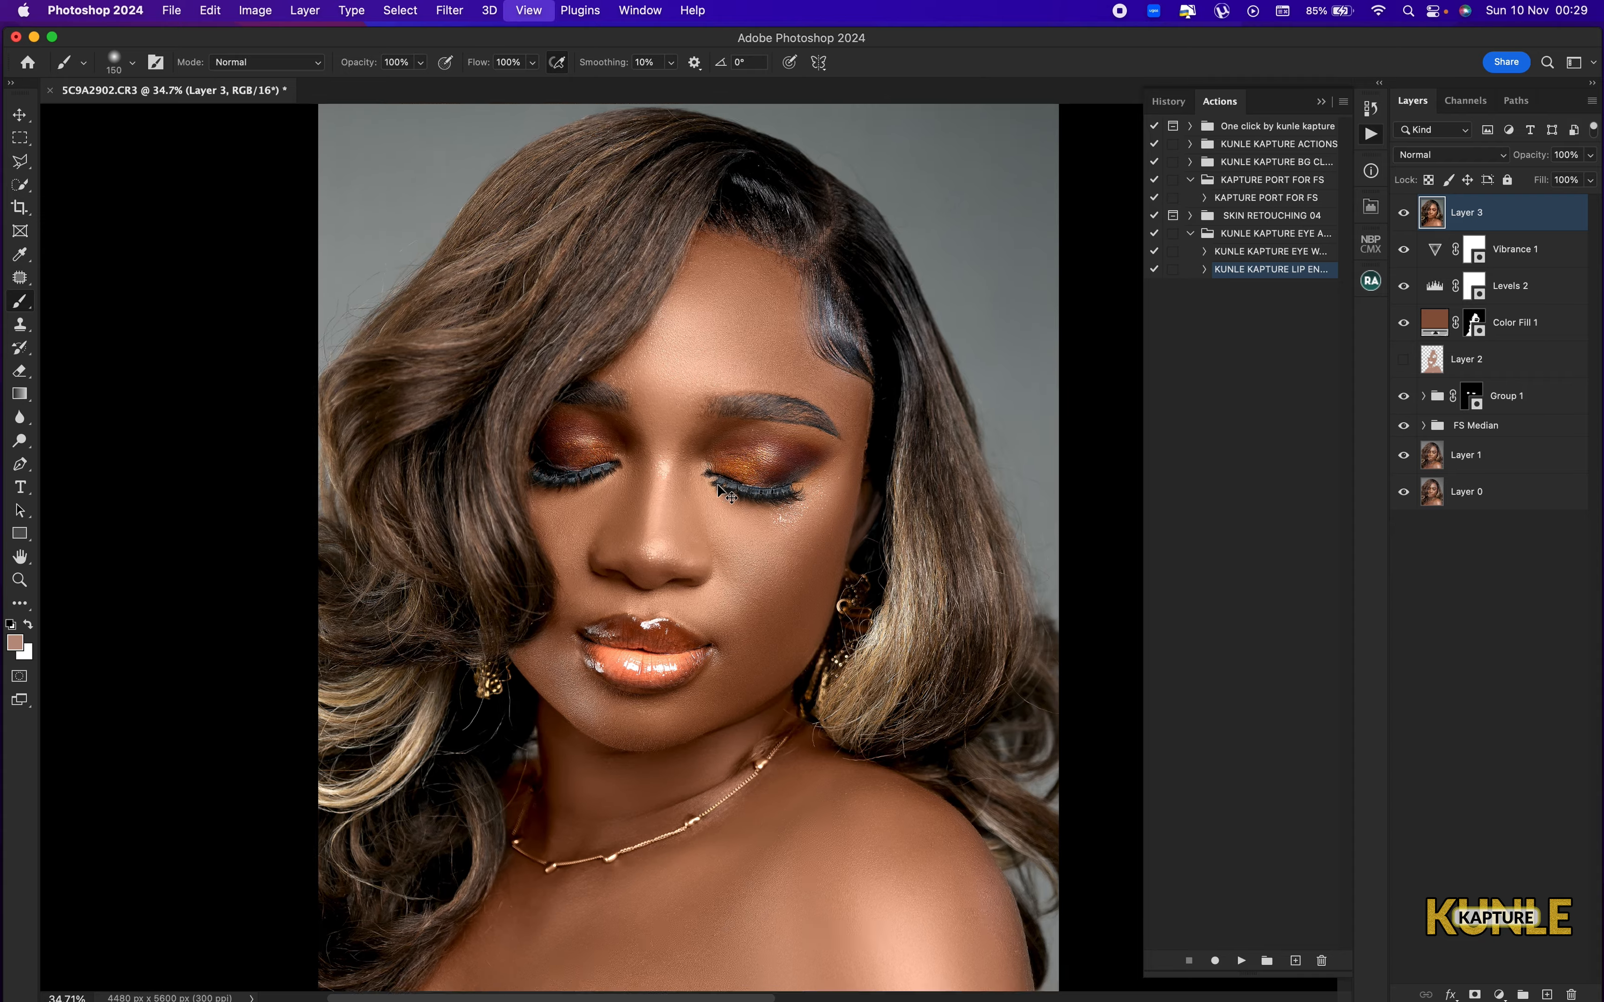
{"action": "key", "text": "super+0"}
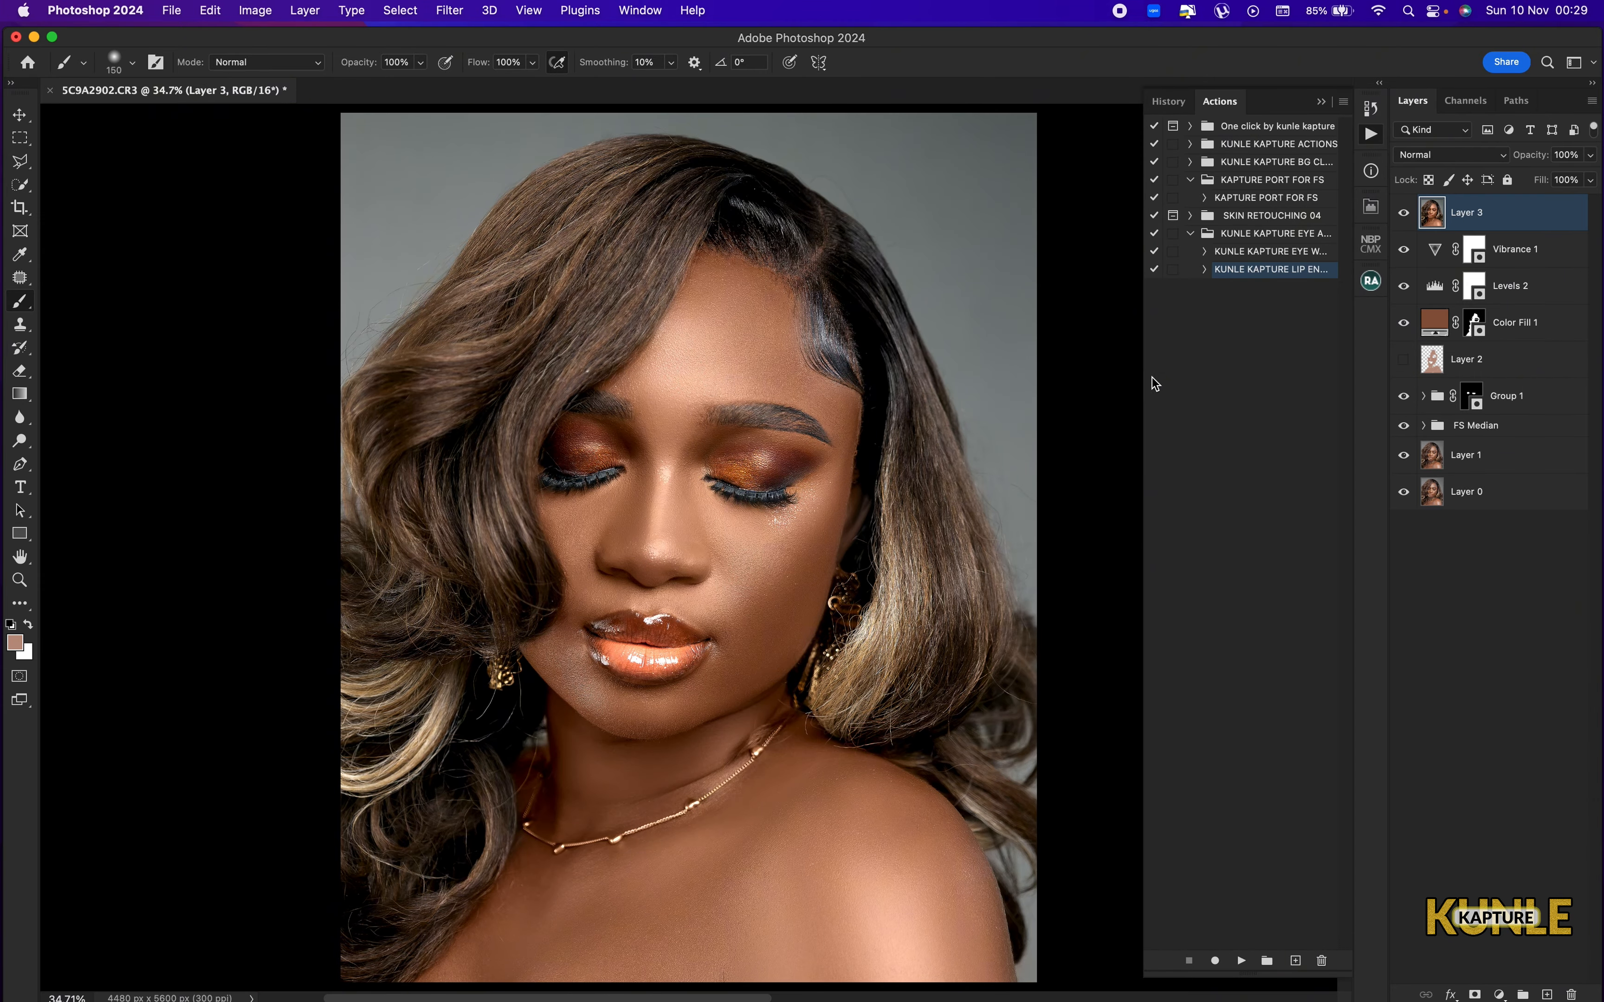
{"action": "left_click", "coordinate": [1403, 493], "text": "alt"}
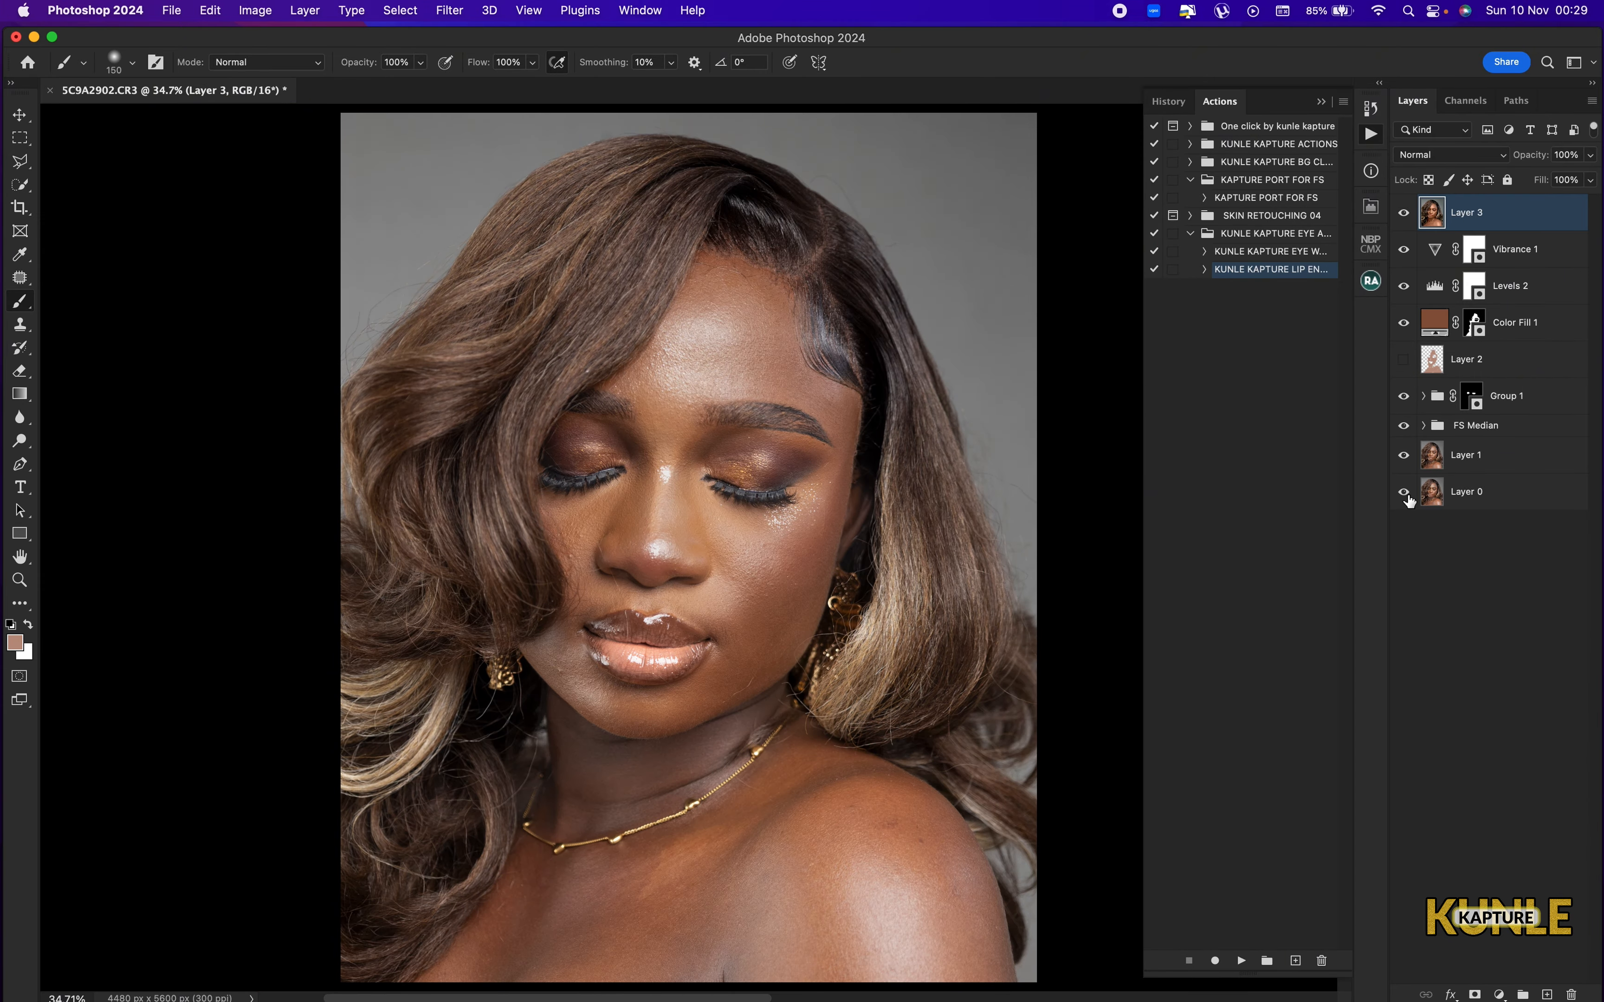
{"action": "left_click", "coordinate": [1404, 492], "text": "alt"}
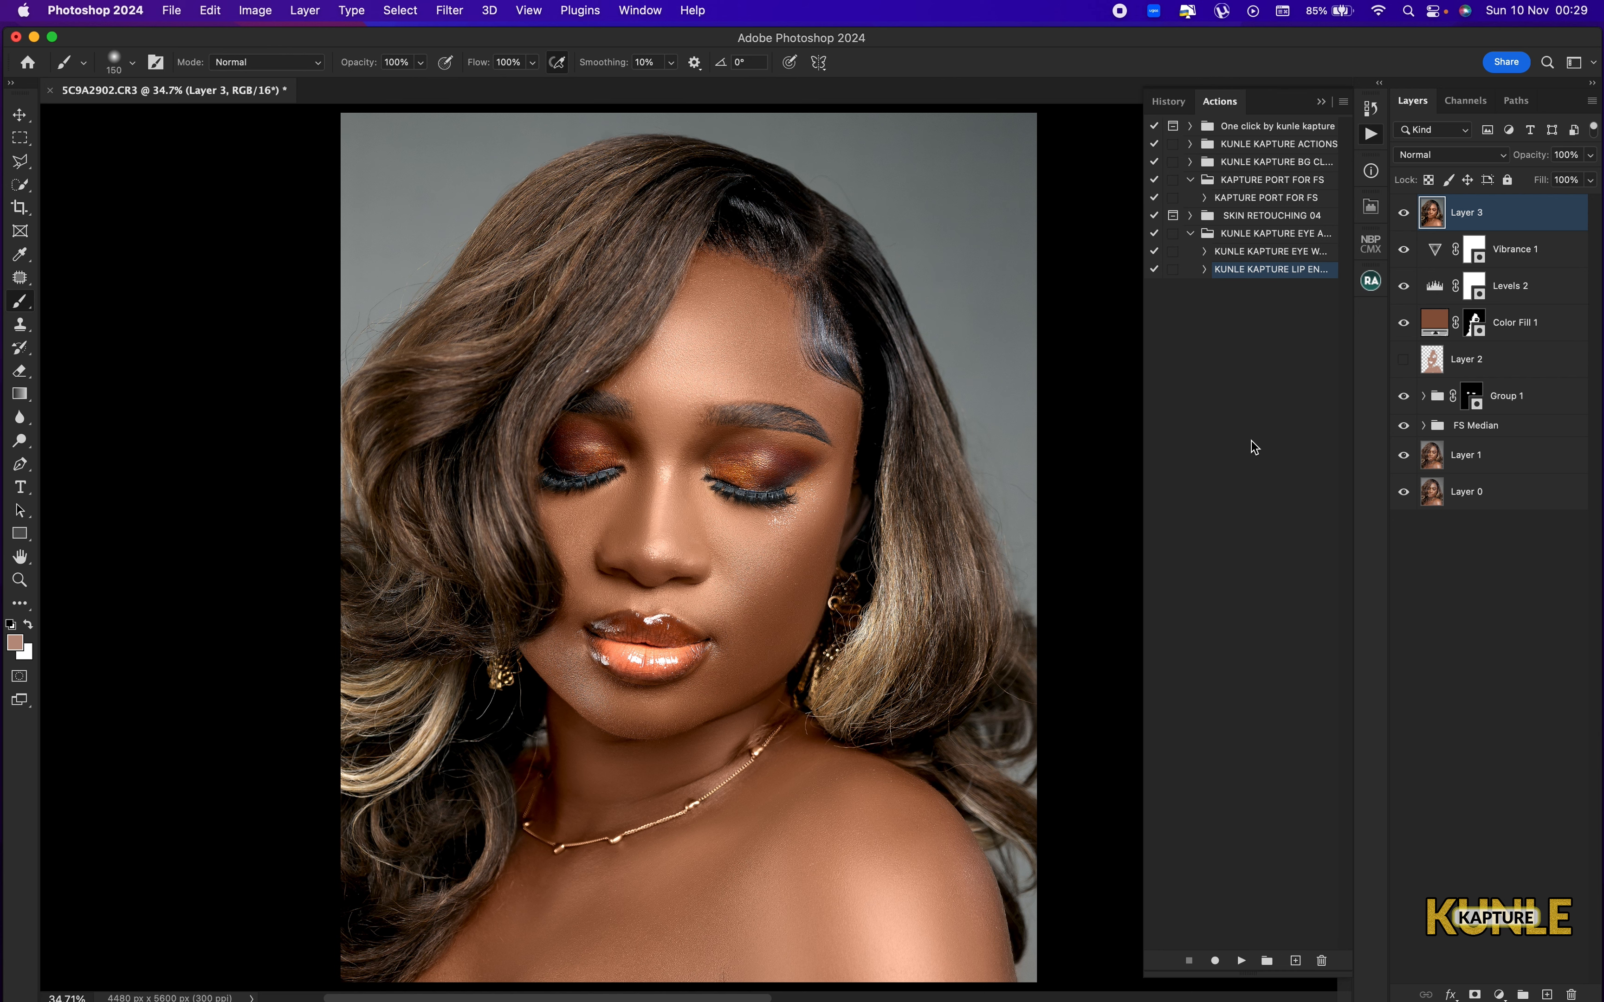